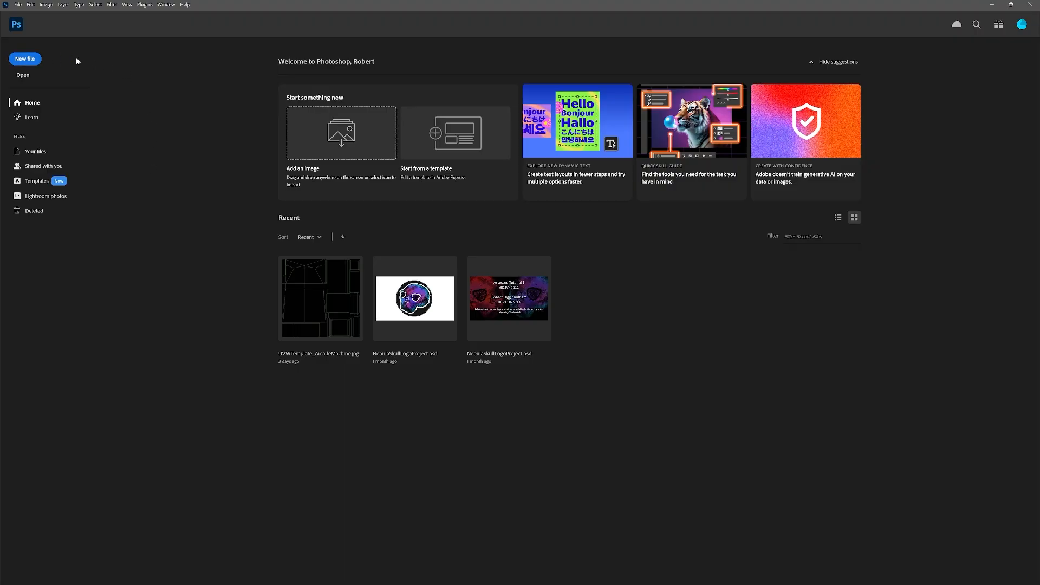
Create a new 2048 x 2048 px document with a black background and 16 bit colour depth.
left_click(32, 61)
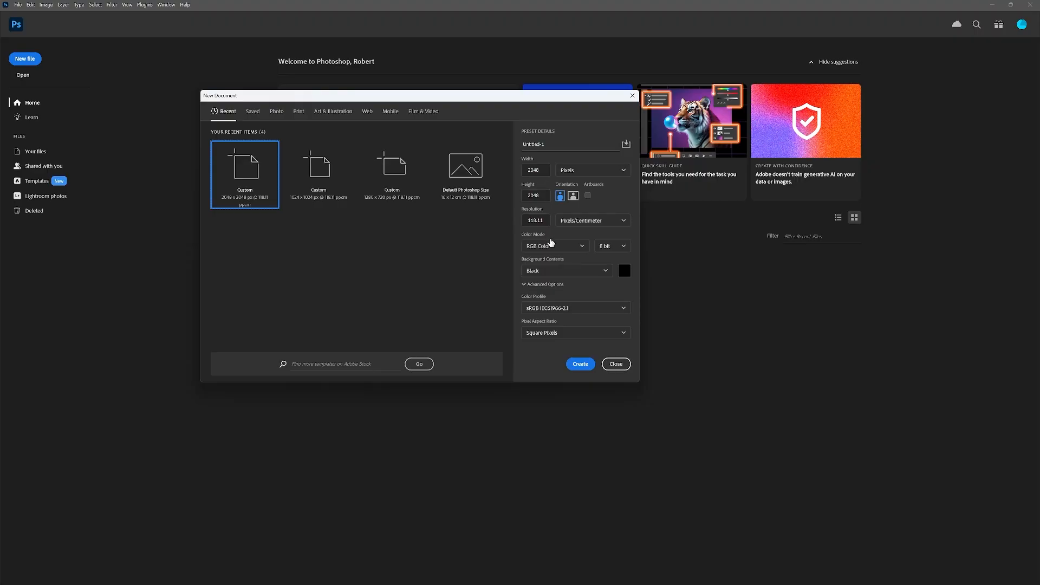
left_click(624, 248)
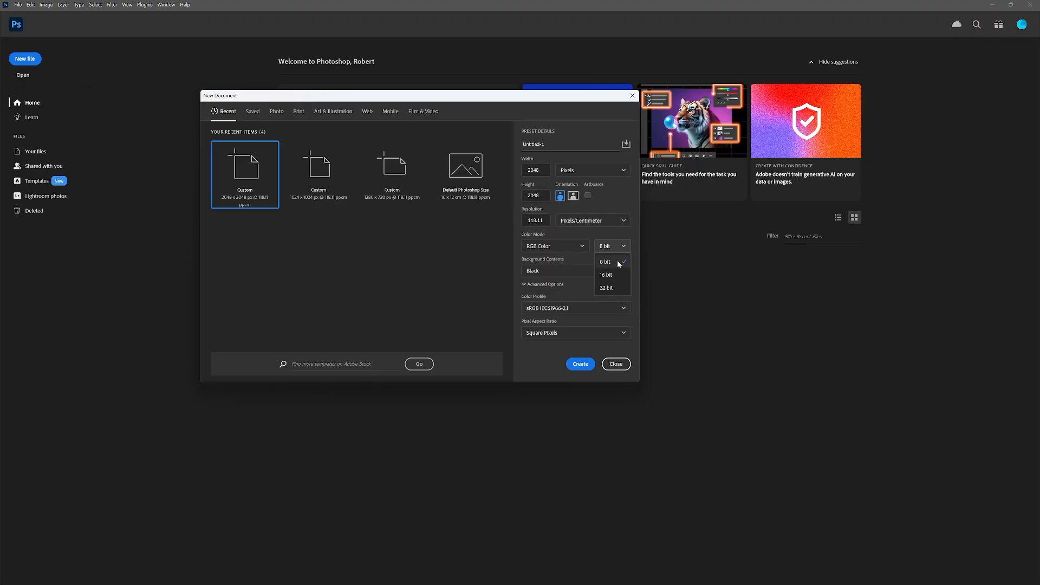
left_click(610, 272)
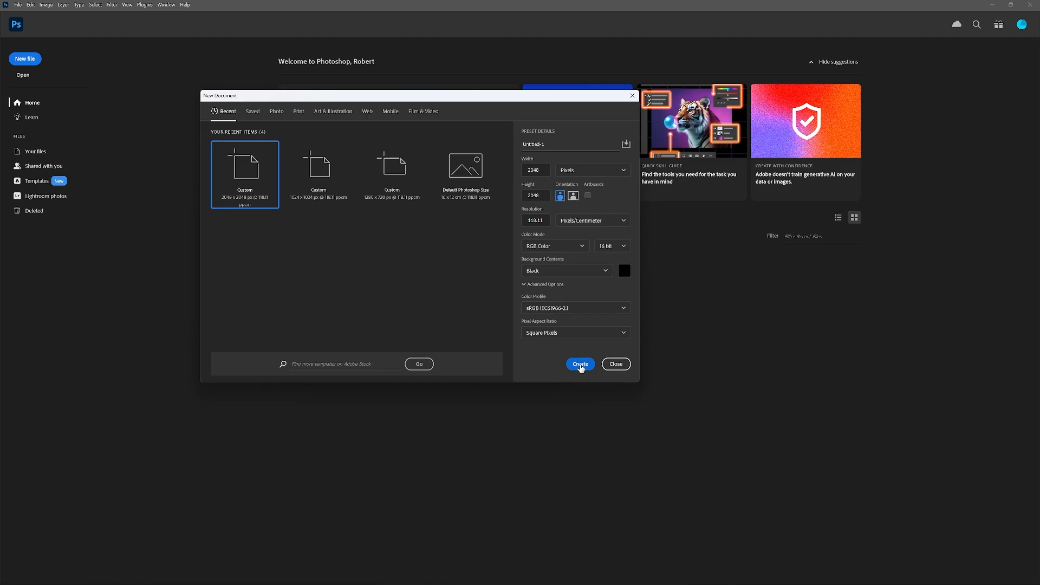
left_click(581, 364)
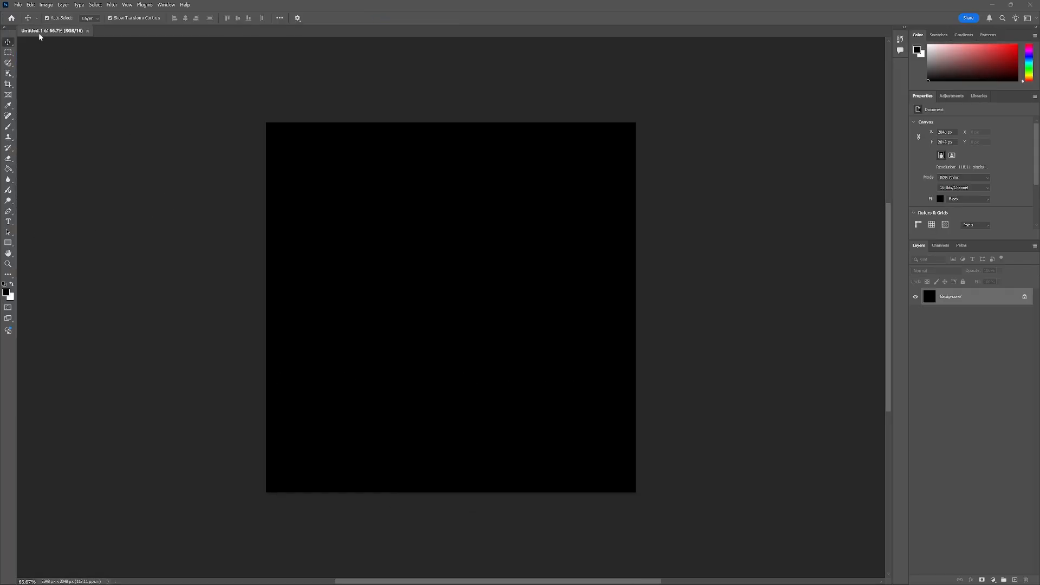
Open the UVWTemplate_ArcadeMachine image file.
left_click(19, 5)
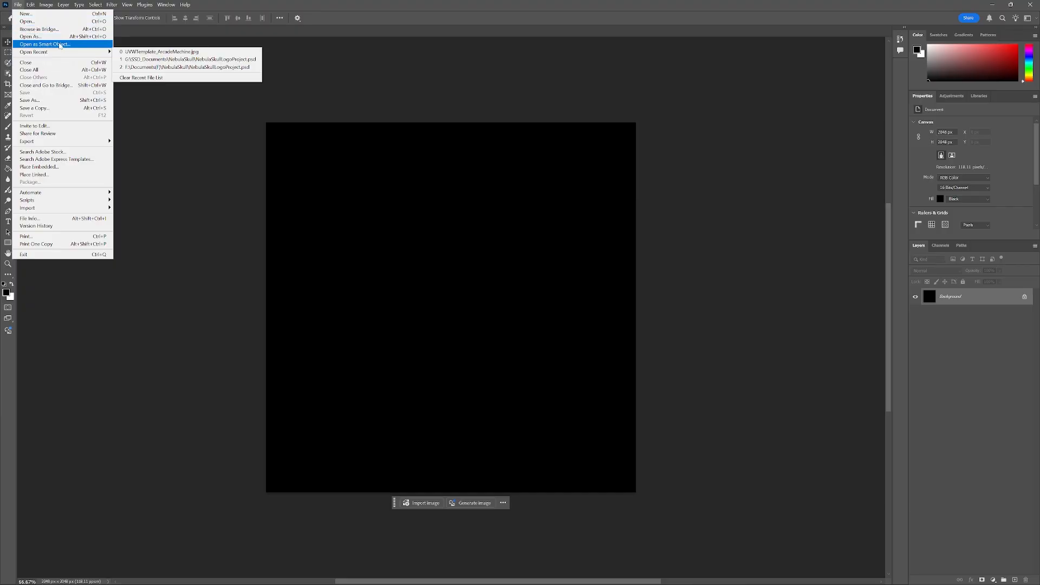
left_click(27, 22)
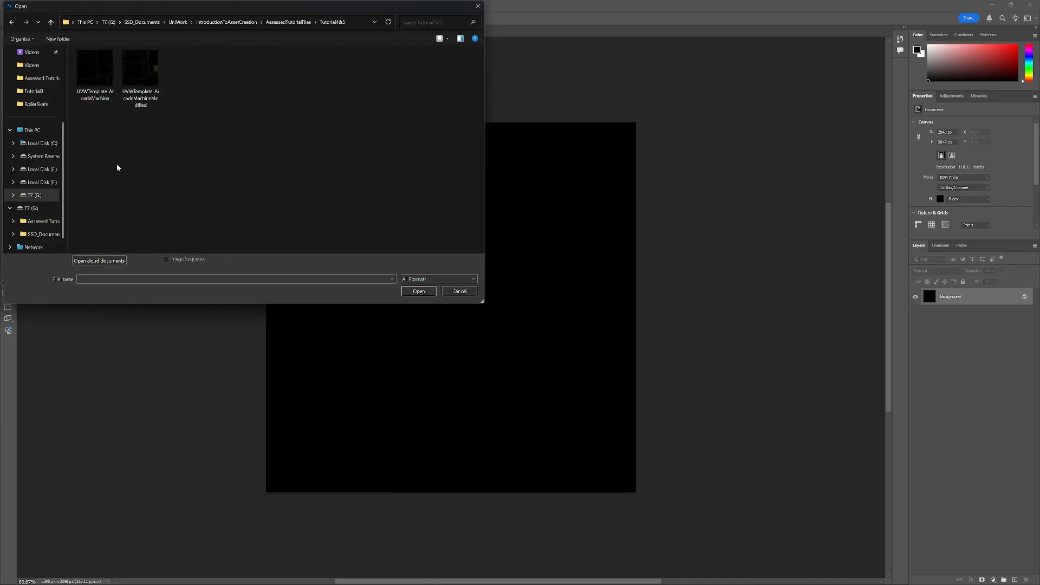
left_click(92, 80)
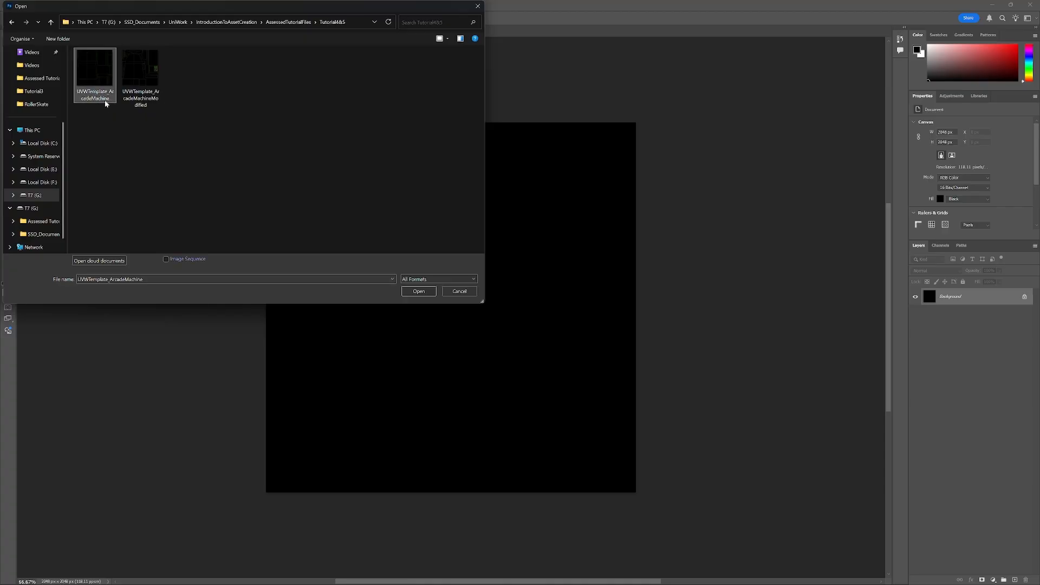
double_click(93, 74)
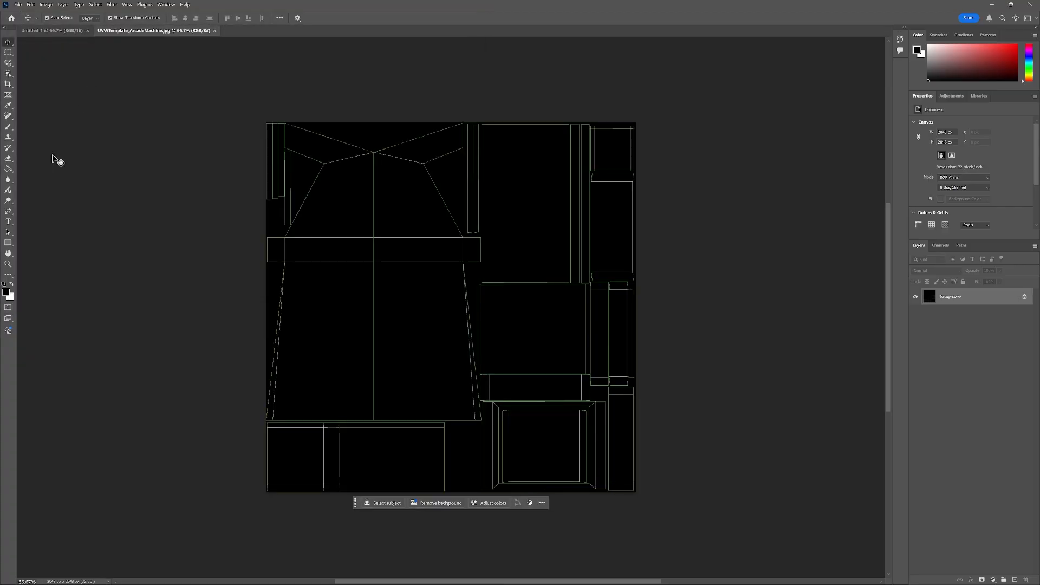
Select the entire UVW template image and paste it into the new Untitled-1 document.
left_click(9, 52)
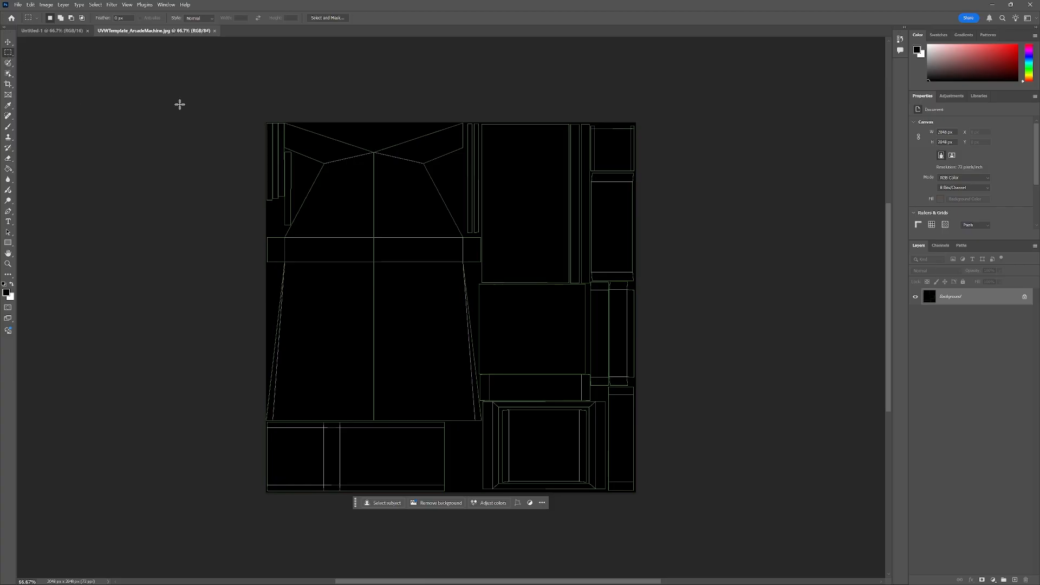
left_click_drag(233, 105, 683, 539)
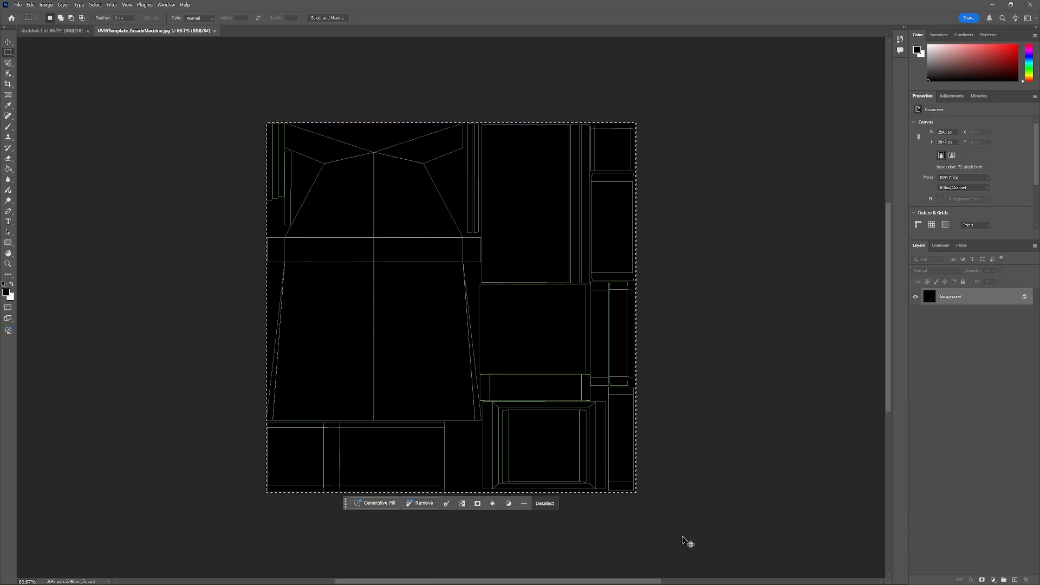
left_click(54, 34)
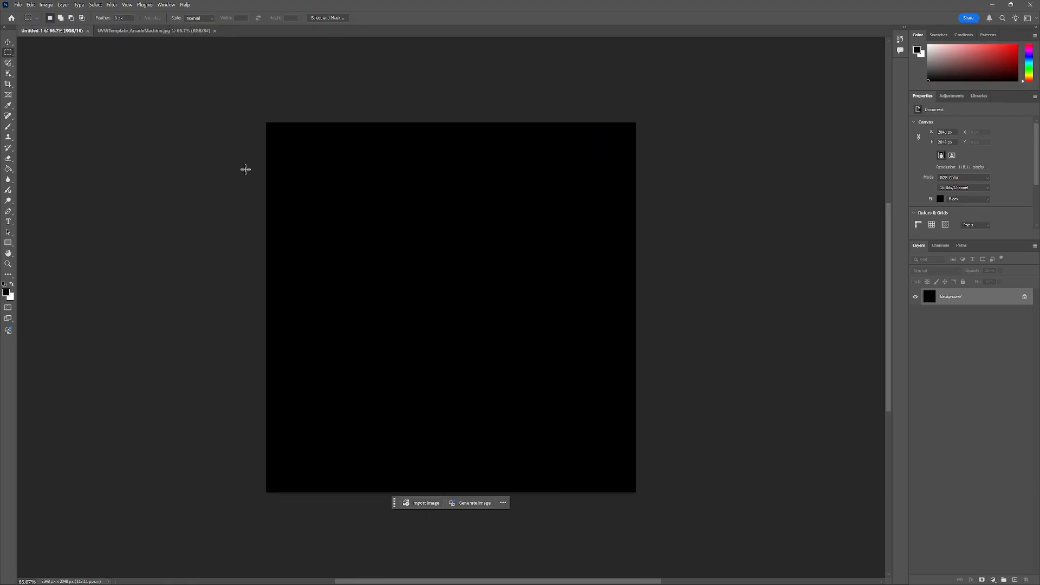
key("ctrl+v")
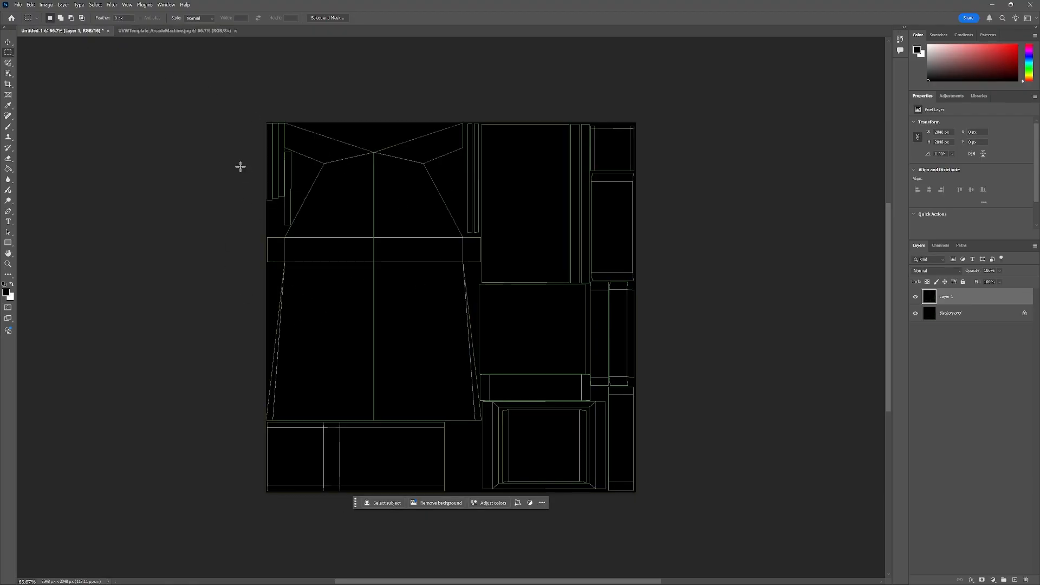
Close the template document and convert the Background layer into a regular layer.
left_click(176, 30)
left_click(235, 31)
double_click(961, 314)
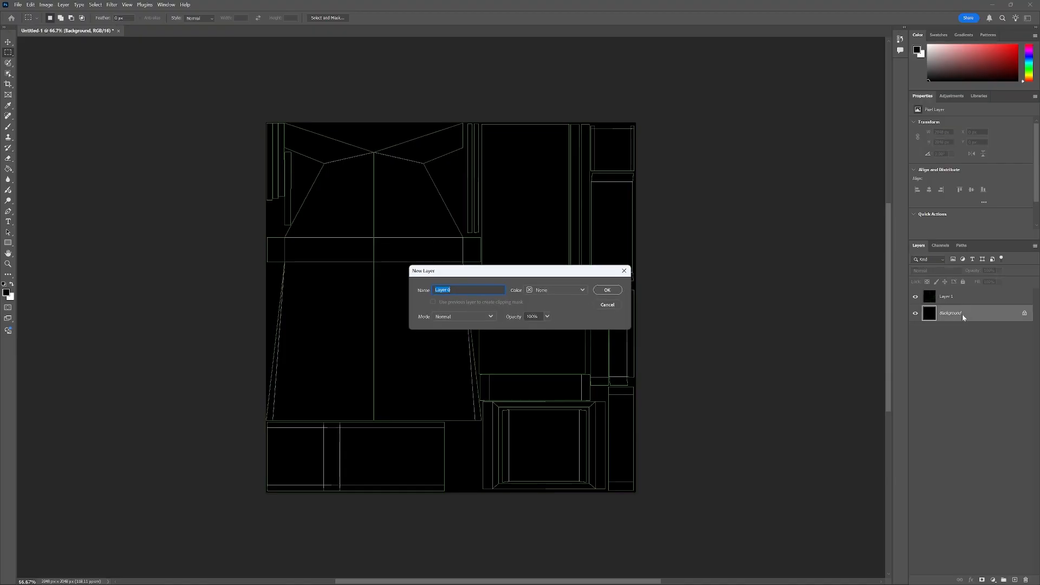
left_click(607, 291)
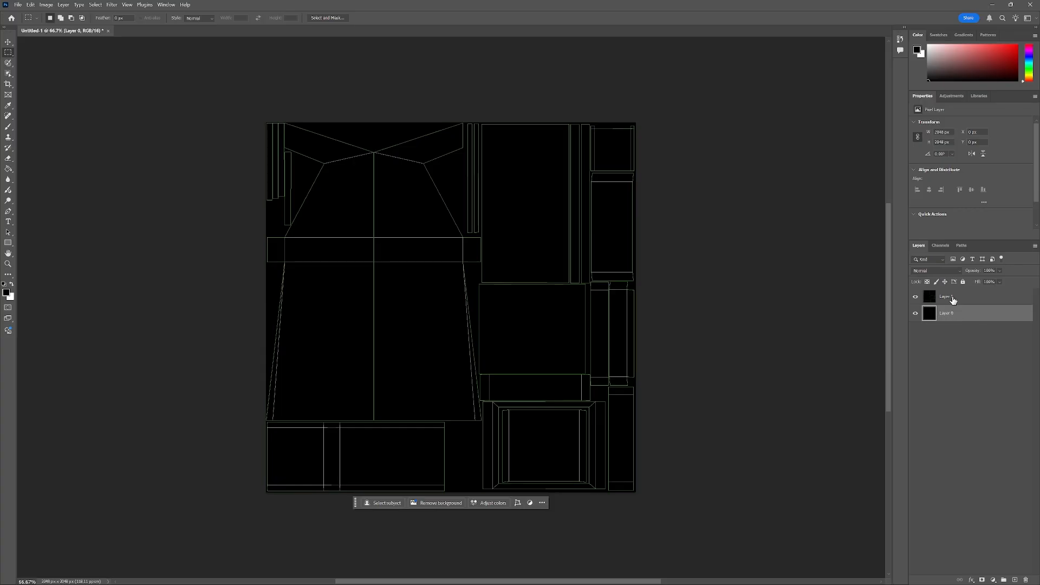
Rename the pasted template layer as UVW_Template.
left_click(954, 298)
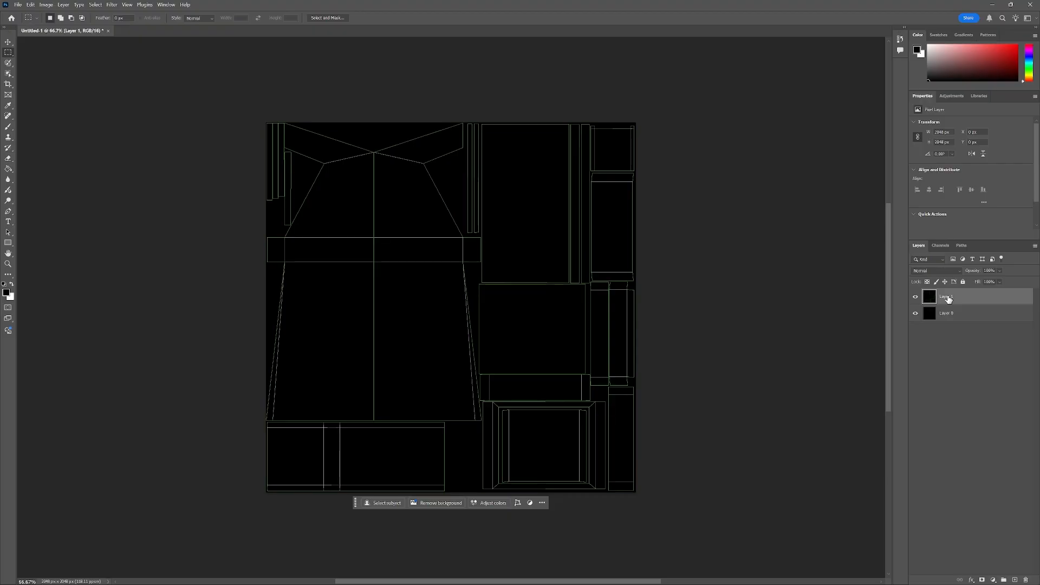
double_click(947, 298)
type("UVW_Template")
key("Return")
Add a new layer above the template and name it Yellow.
key("alt+Tab")
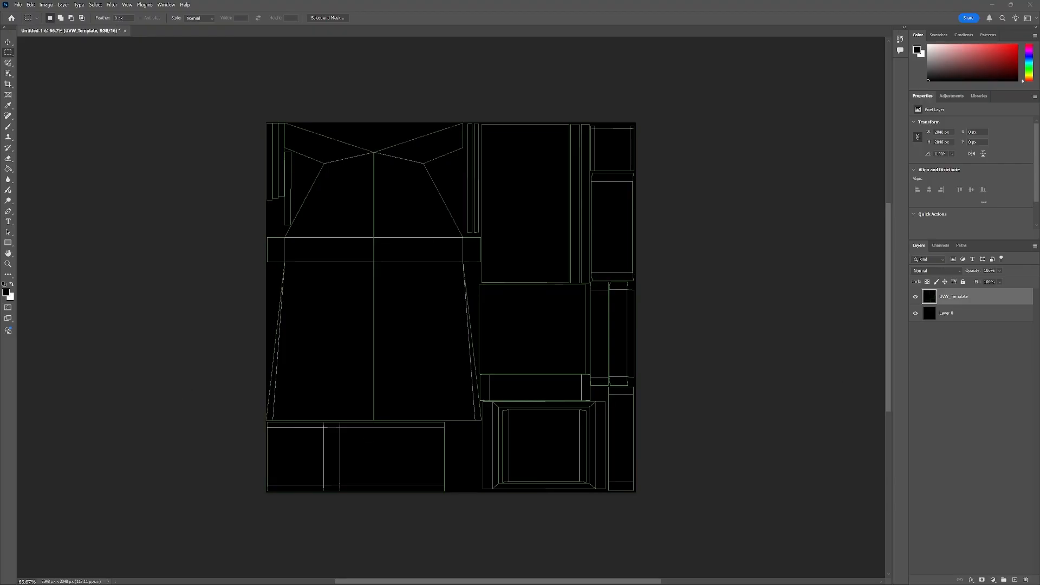
key("alt+Tab")
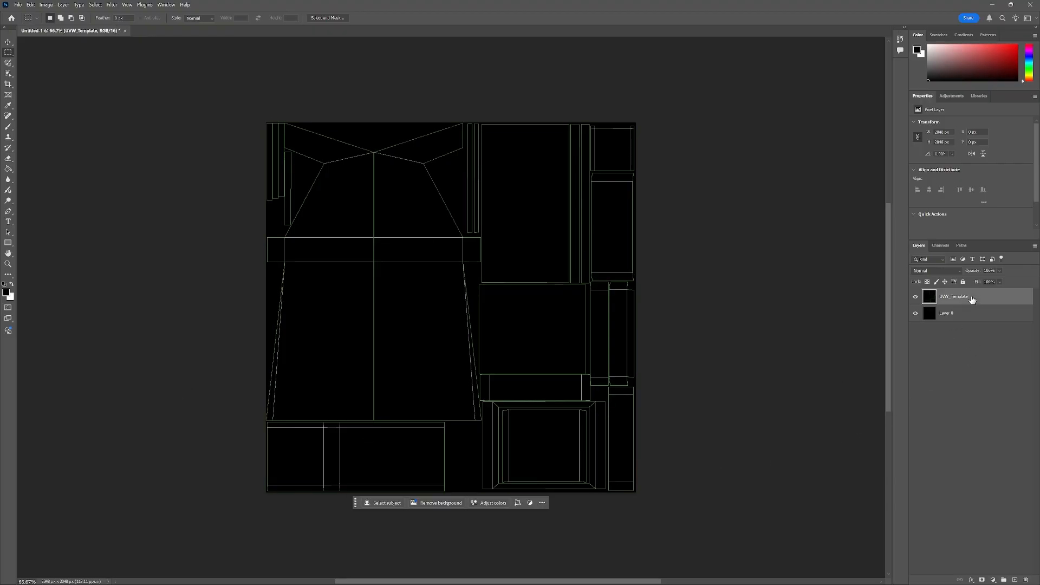
left_click(1014, 580)
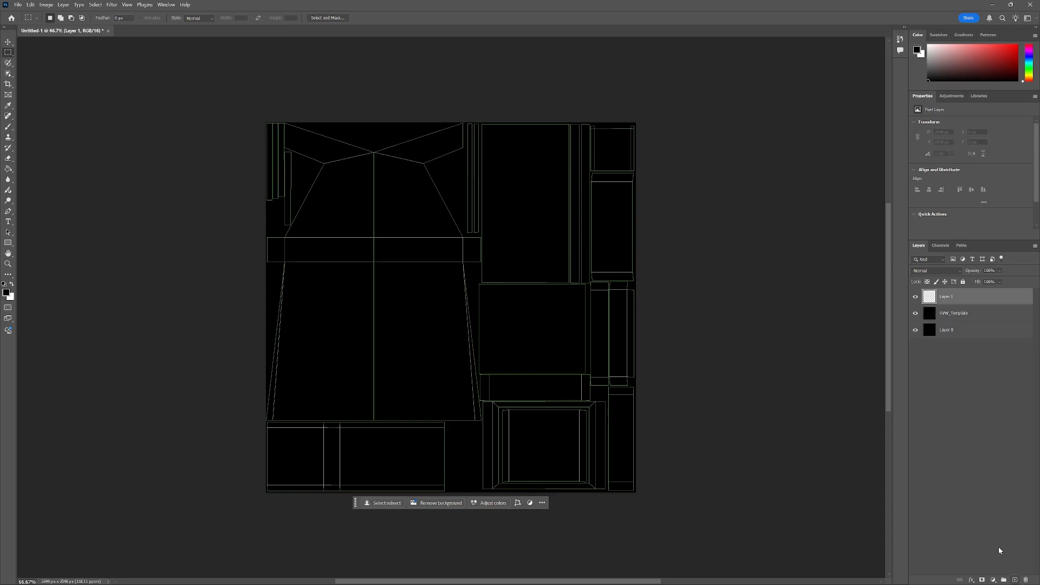
double_click(948, 297)
type("Yellow")
key("Return")
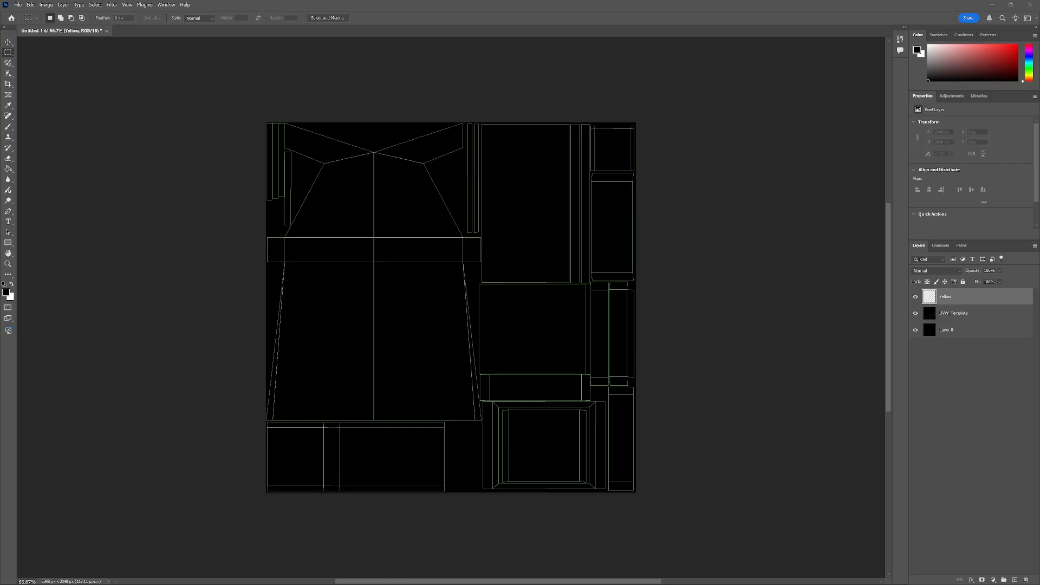
Switch to the image viewer and browse the Pac-Man arcade reference images.
key("alt+Tab")
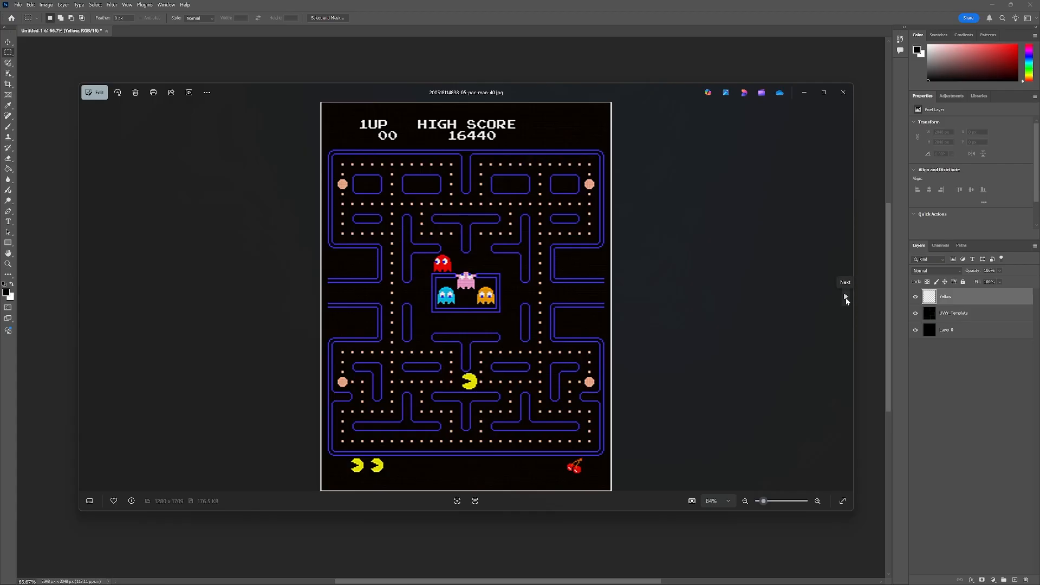
left_click(846, 298)
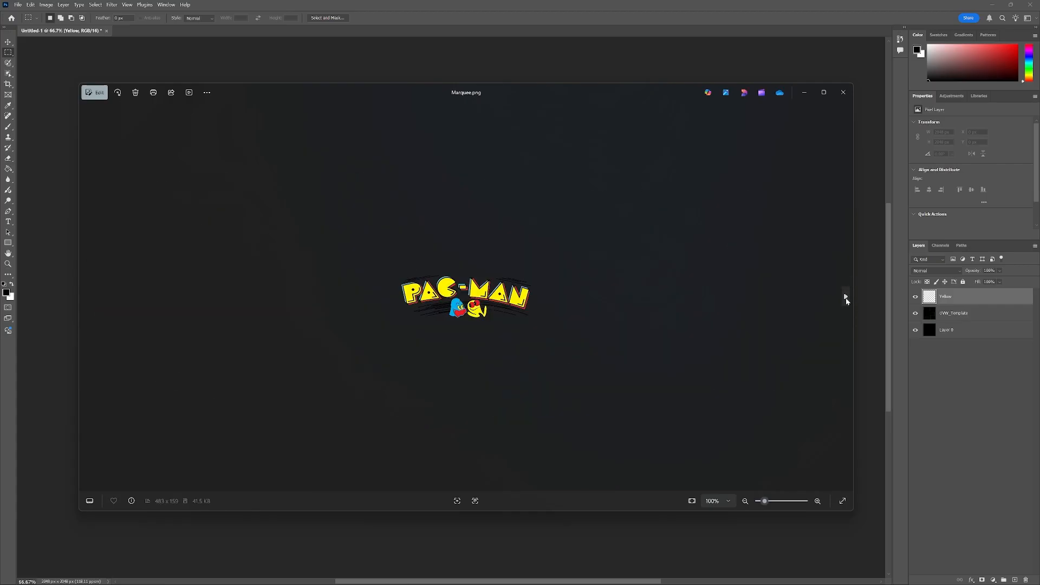
left_click(846, 298)
left_click(846, 298)
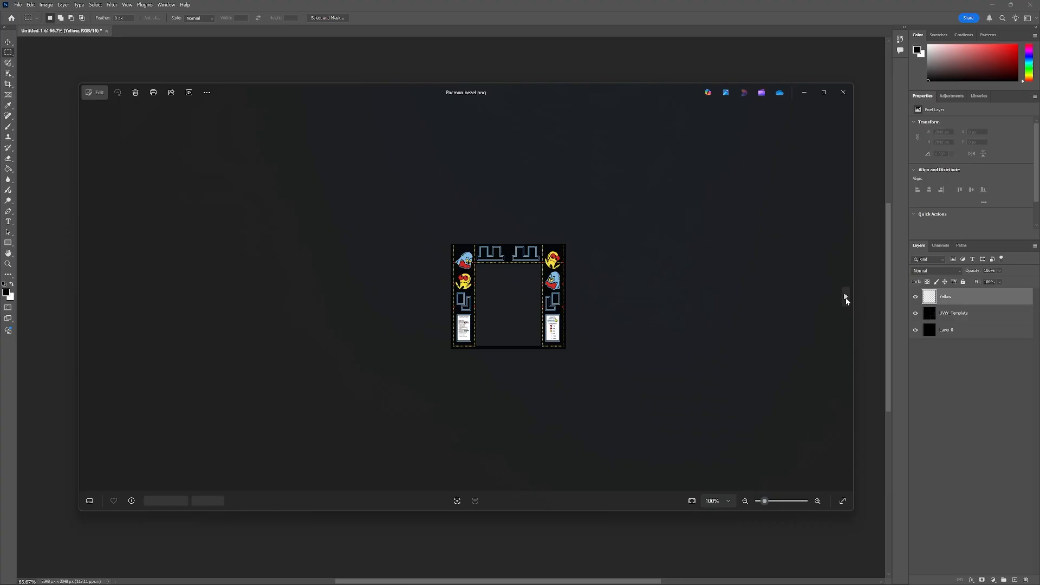
left_click(846, 298)
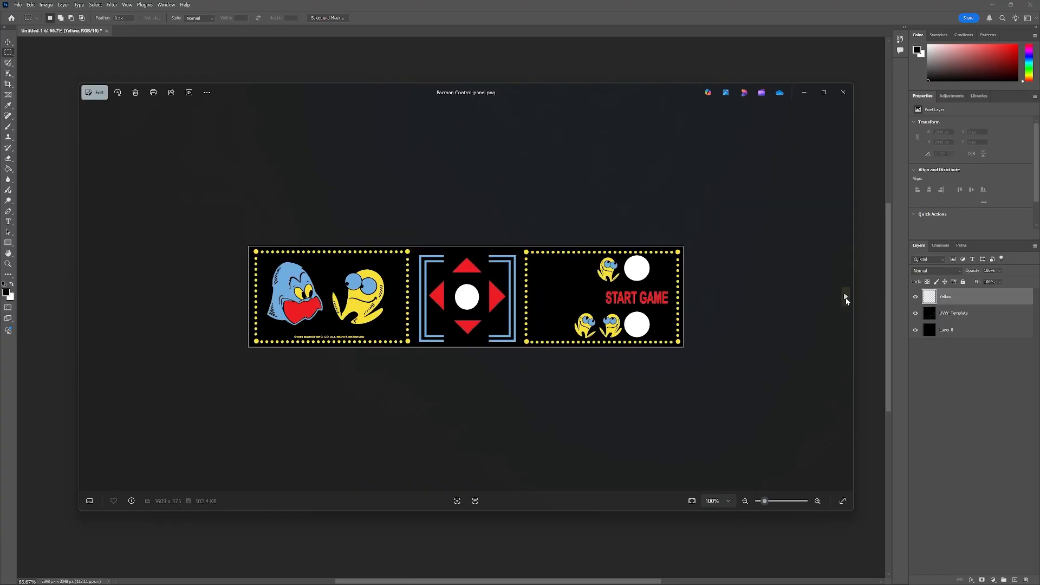
left_click(846, 298)
left_click(846, 298)
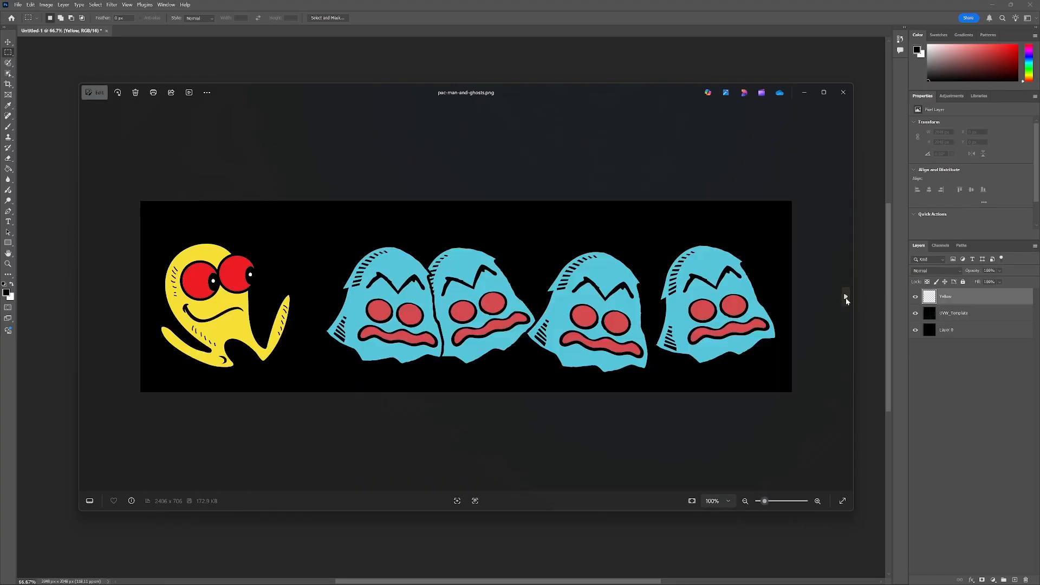
left_click(846, 298)
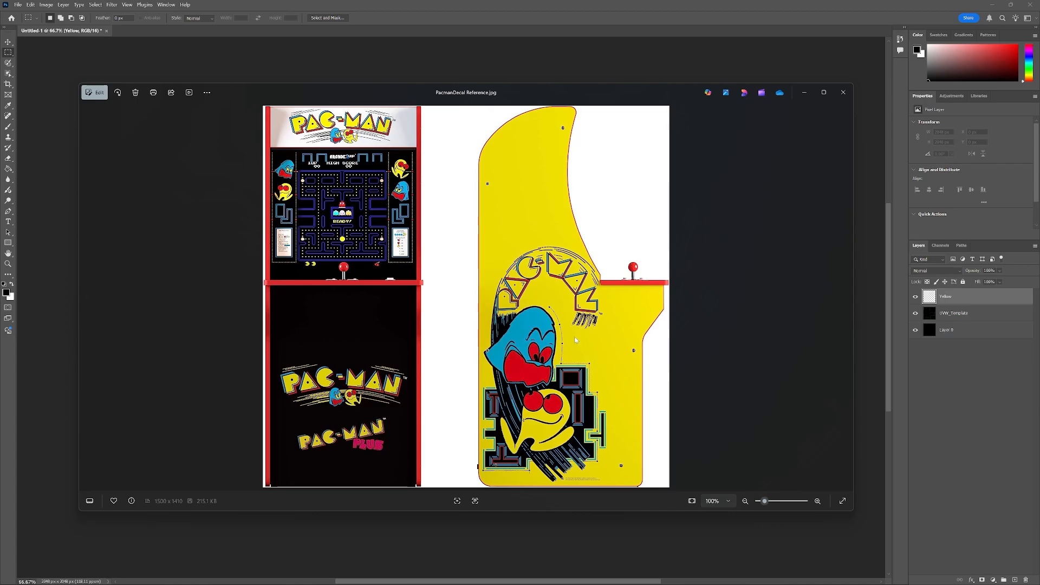
left_click_drag(516, 88, 0, 162)
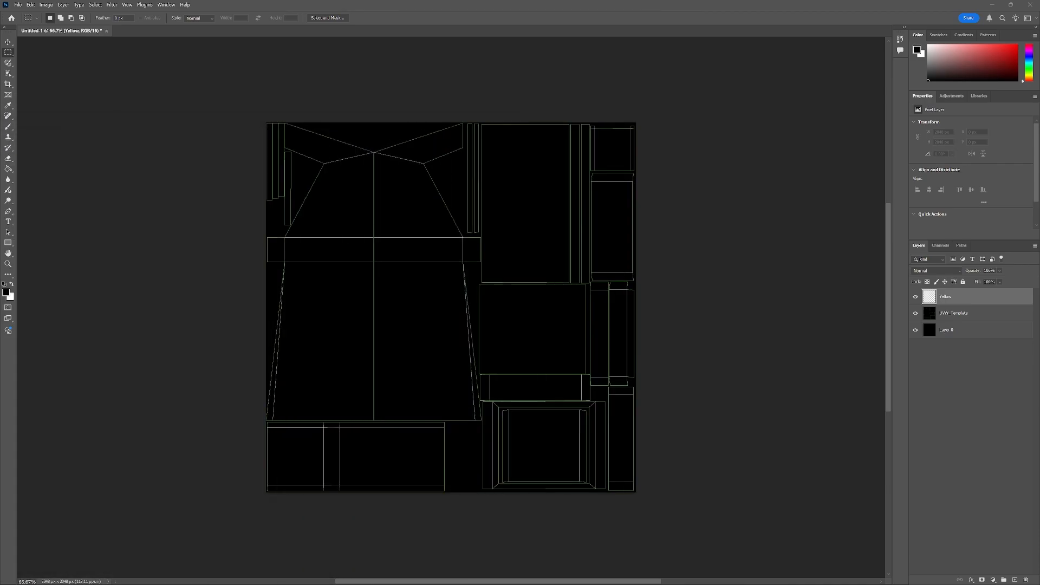
Try to start a Pen path along the bottom edge of the large side panel shell.
key("p")
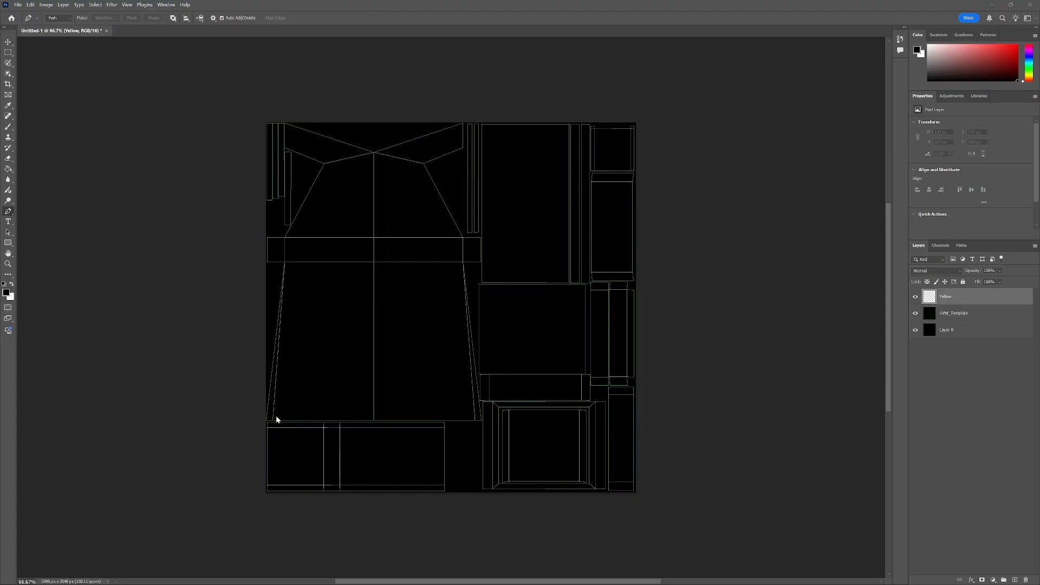
scroll(277, 415, "up", 5)
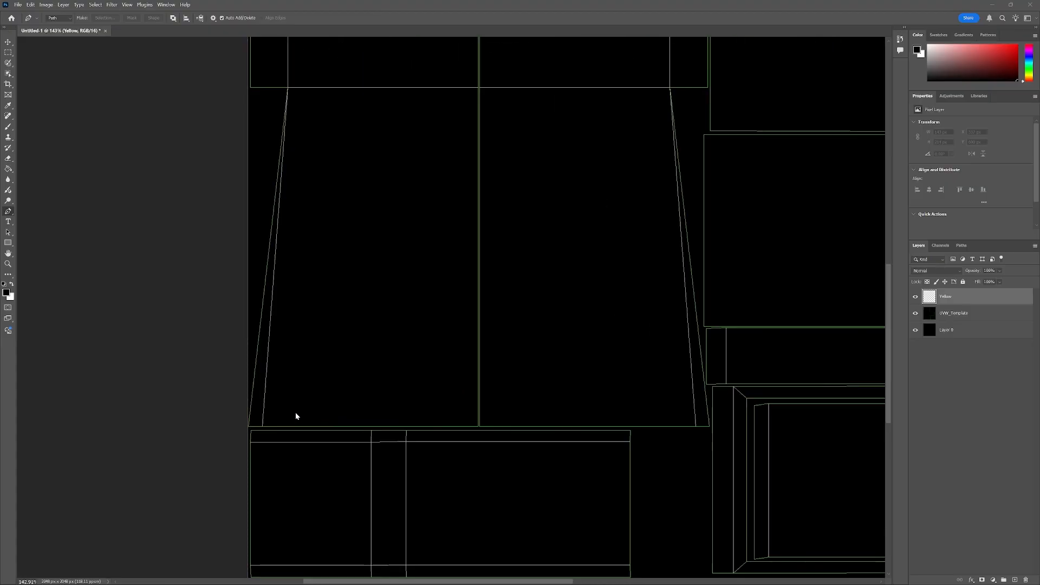
scroll(279, 428, "up", 1)
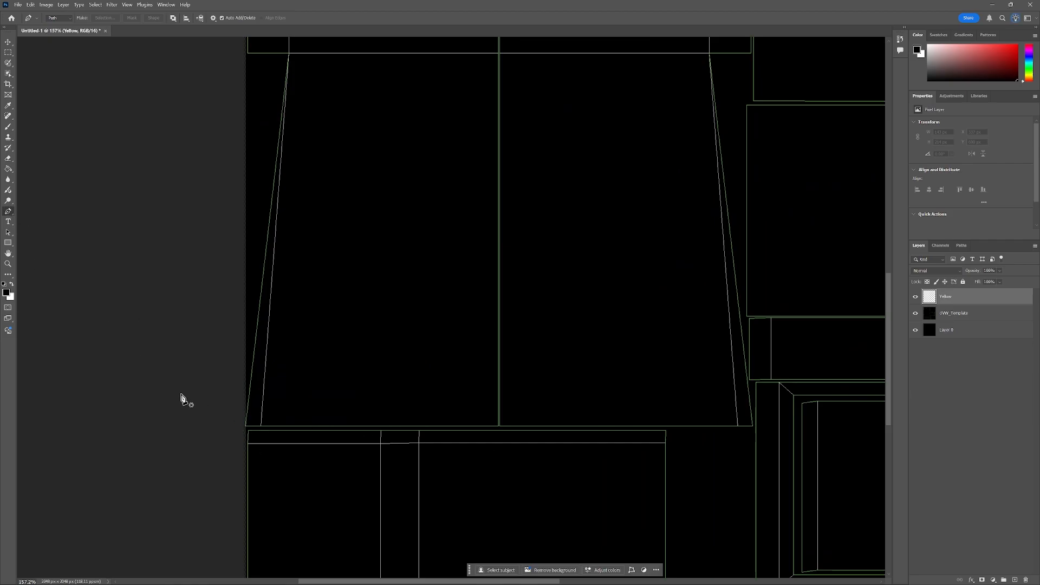
left_click_drag(242, 431, 253, 427)
key("ctrl+z")
left_click_drag(241, 429, 256, 432)
left_click(756, 429)
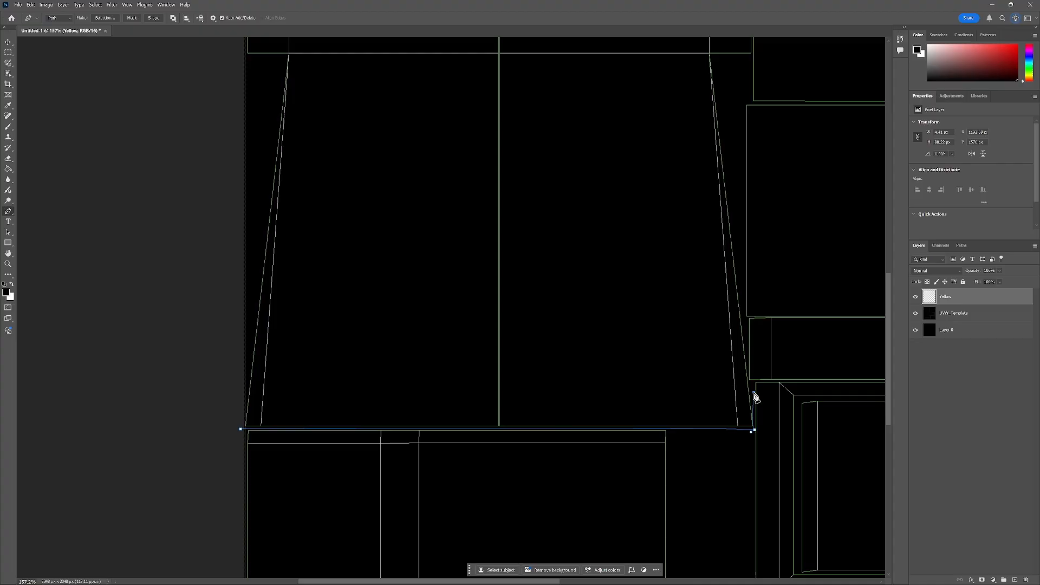
scroll(755, 426, "up", 5)
left_click_drag(755, 440, 763, 442)
key("ctrl+z")
key("ctrl+z")
scroll(422, 409, "down", 6)
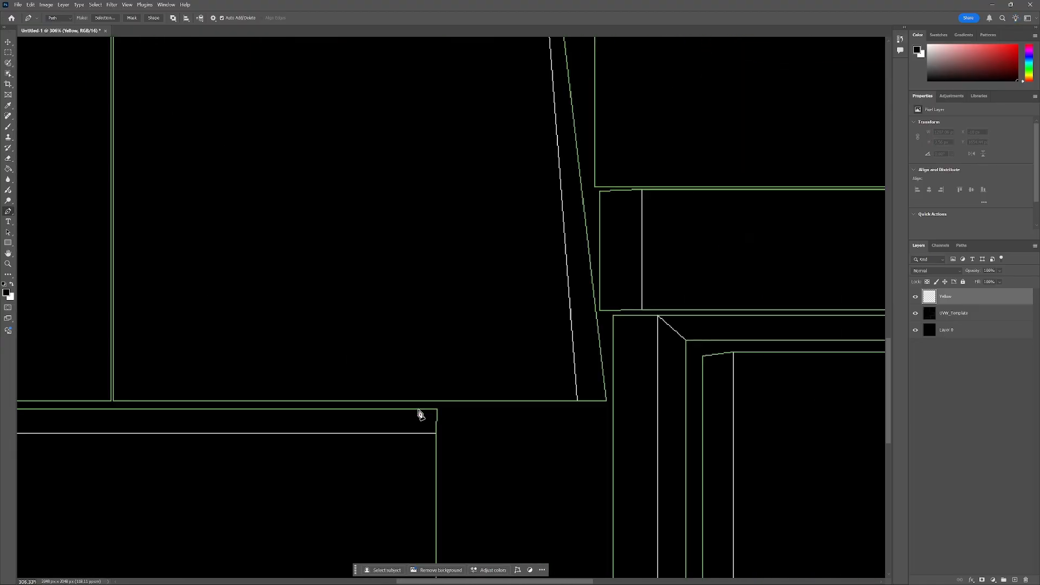
scroll(76, 438, "up", 4)
key("ctrl+z")
Trace the side panel shell's bottom edge and slanted right side with Pen anchor points.
left_click(76, 440)
left_click_drag(347, 581, 476, 582)
left_click(649, 439)
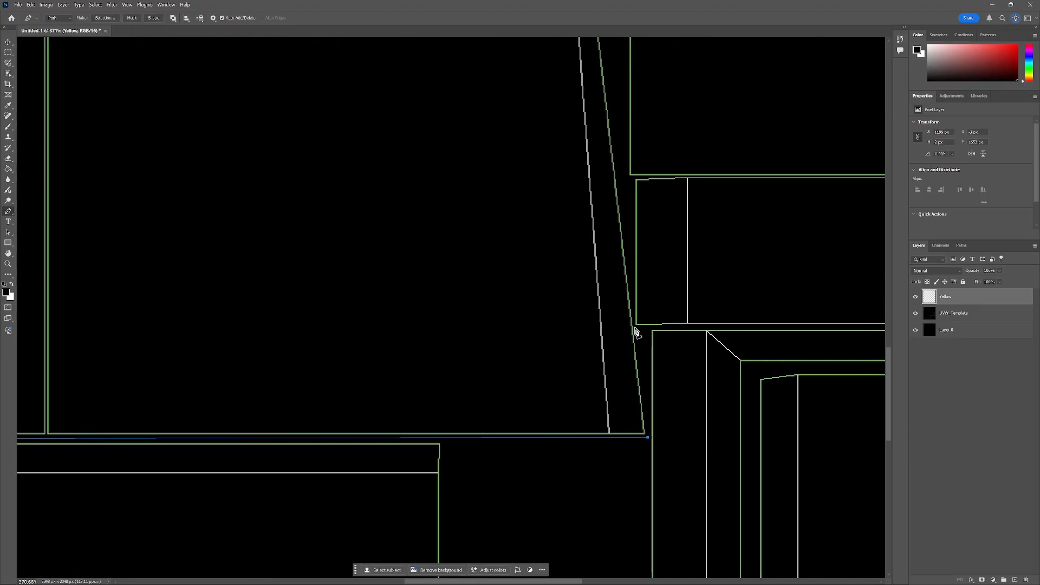
left_click(634, 326)
left_click(614, 103)
Continue the Pen path up the shell's right edge toward its top corner.
left_click_drag(889, 359, 889, 230)
left_click(567, 141)
scroll(597, 217, "up", 6)
left_click(681, 183)
left_click(681, 278)
left_click(511, 270)
scroll(467, 254, "down", 12)
scroll(453, 248, "up", 8)
left_click(484, 185)
left_click(481, 99)
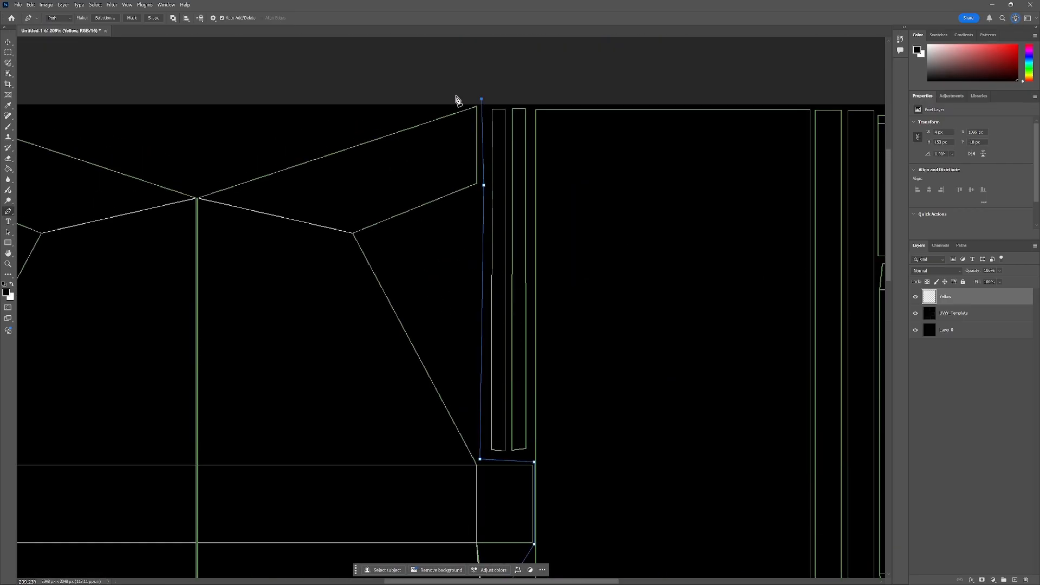
Close the Pen path around the side panel shell's top right corner and down its left side.
scroll(412, 93, "left", 10)
scroll(366, 111, "up", 17)
left_click(293, 41)
key("ctrl+z")
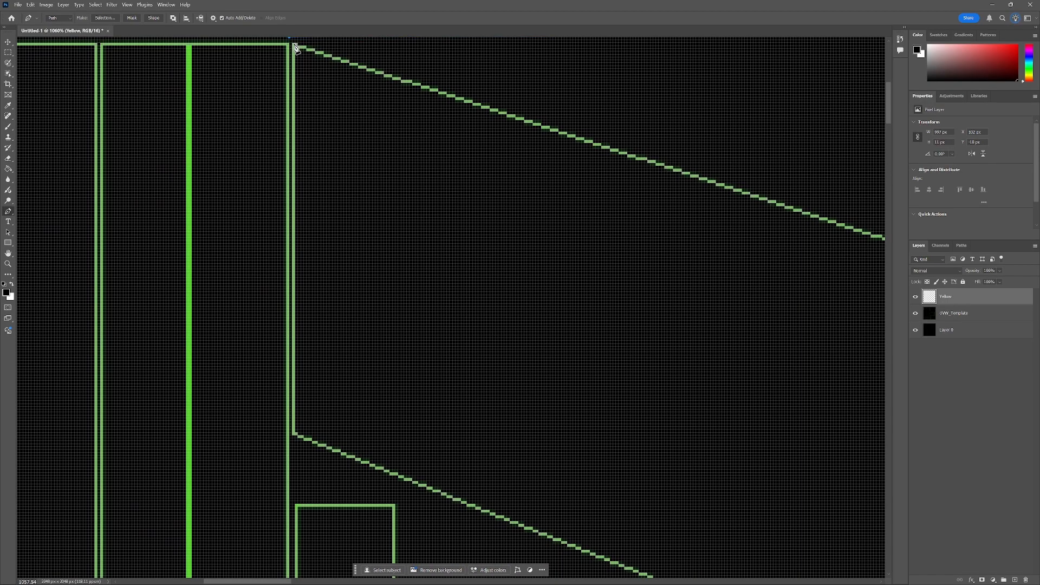
left_click(293, 41)
left_click_drag(888, 109, 888, 98)
key("ctrl+z")
left_click(289, 170)
key("ctrl+z")
scroll(290, 170, "up", 8)
left_click(285, 169)
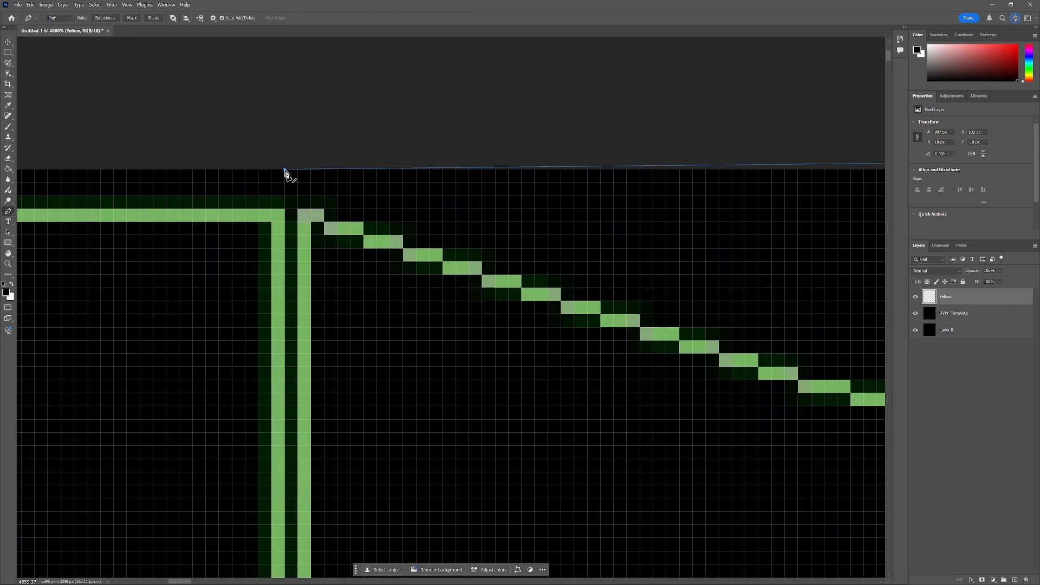
scroll(295, 174, "down", 14)
scroll(297, 423, "up", 13)
left_click(290, 405)
scroll(293, 409, "down", 14)
left_click_drag(888, 117, 888, 386)
left_click(526, 234)
scroll(280, 311, "up", 4)
scroll(280, 312, "up", 6)
left_click(291, 285)
scroll(399, 323, "down", 13)
scroll(345, 440, "up", 13)
left_click(329, 375)
scroll(328, 375, "down", 12)
left_click(332, 311)
left_click(321, 293)
left_click(344, 432)
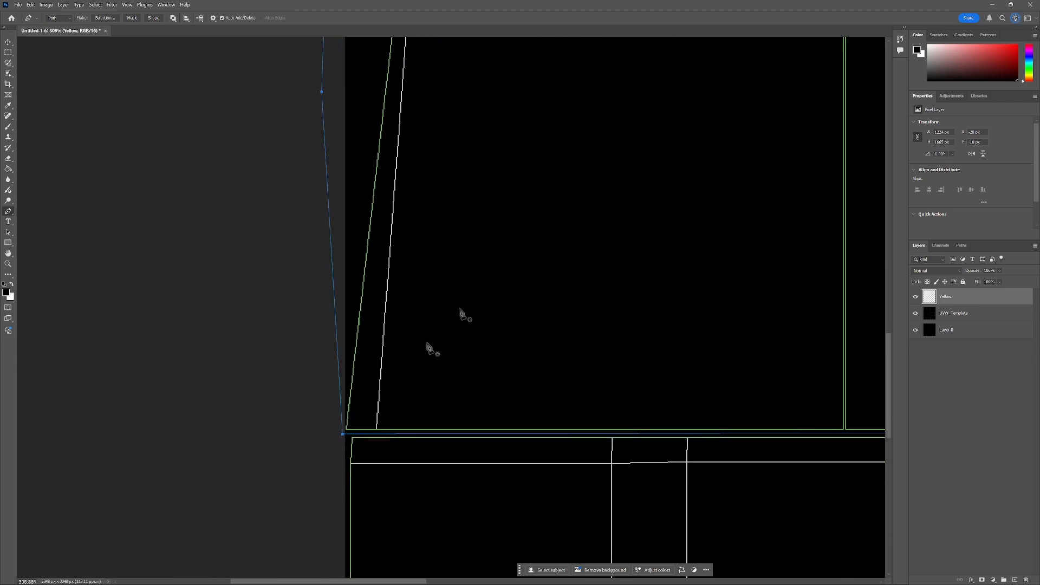
Set the foreground color to yellow.
scroll(458, 313, "down", 7)
scroll(458, 313, "down", 3)
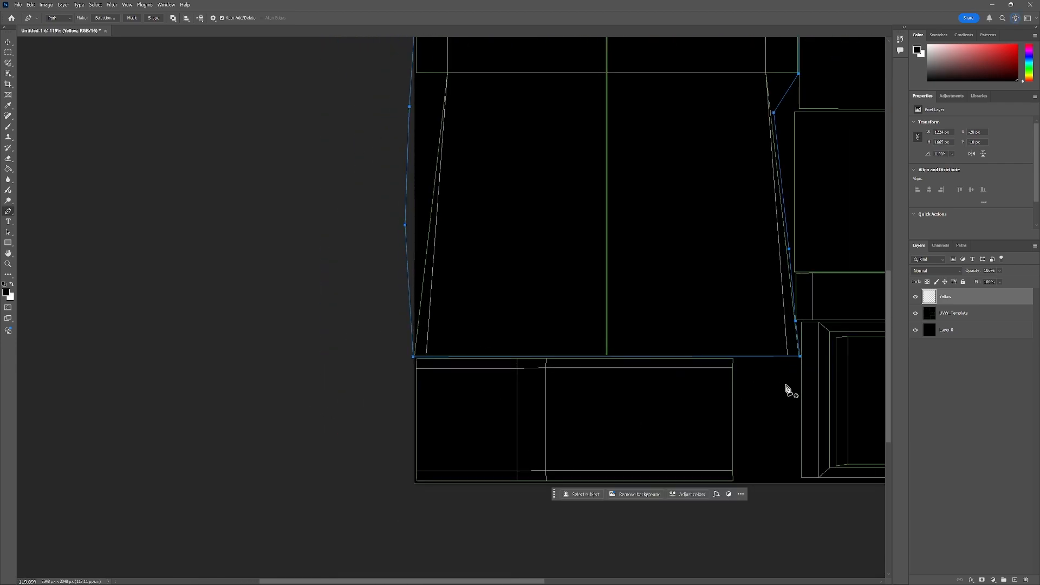
scroll(809, 299, "down", 3)
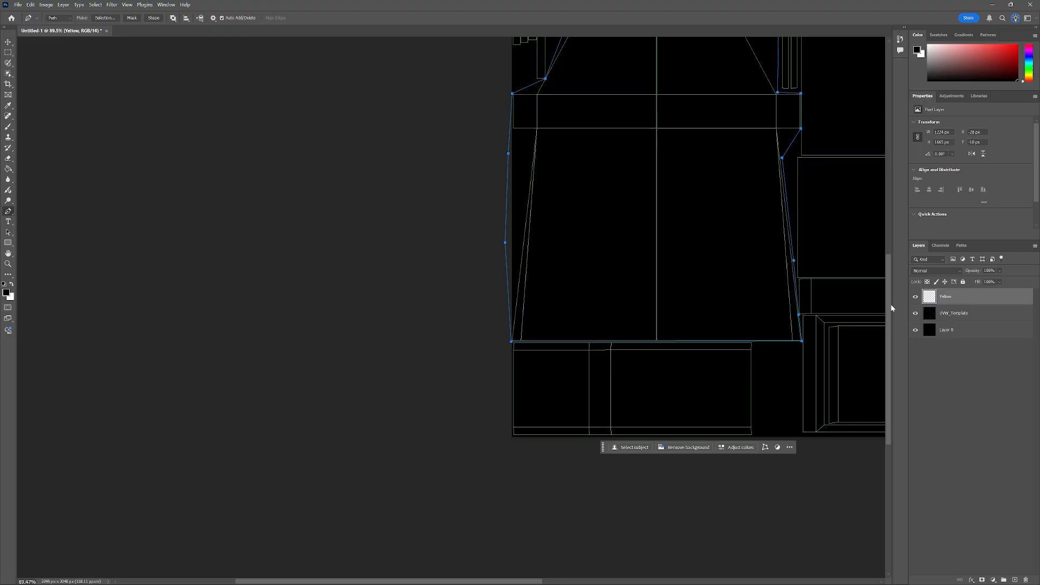
left_click_drag(891, 304, 890, 250)
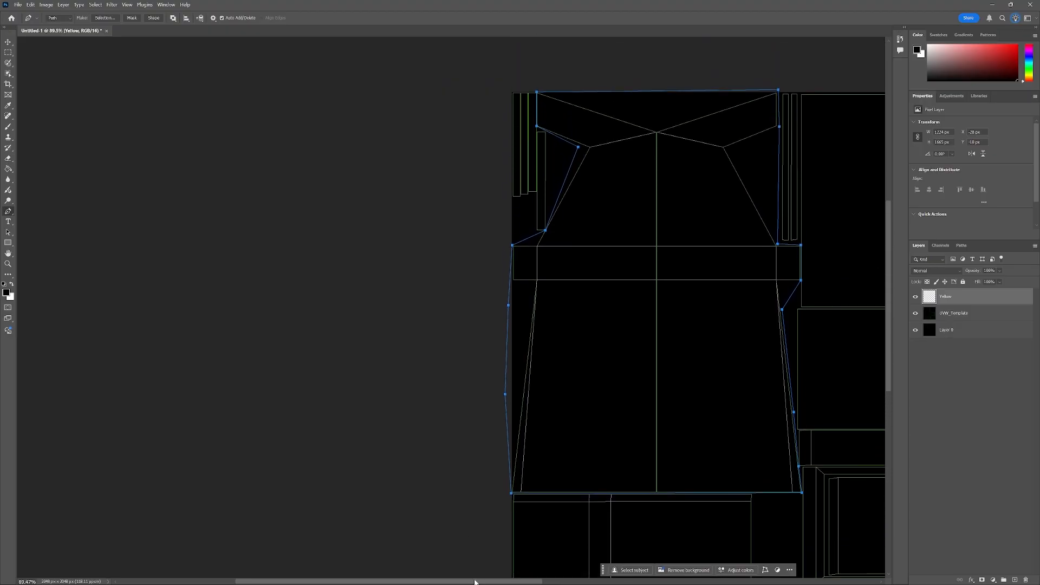
left_click_drag(478, 582, 523, 584)
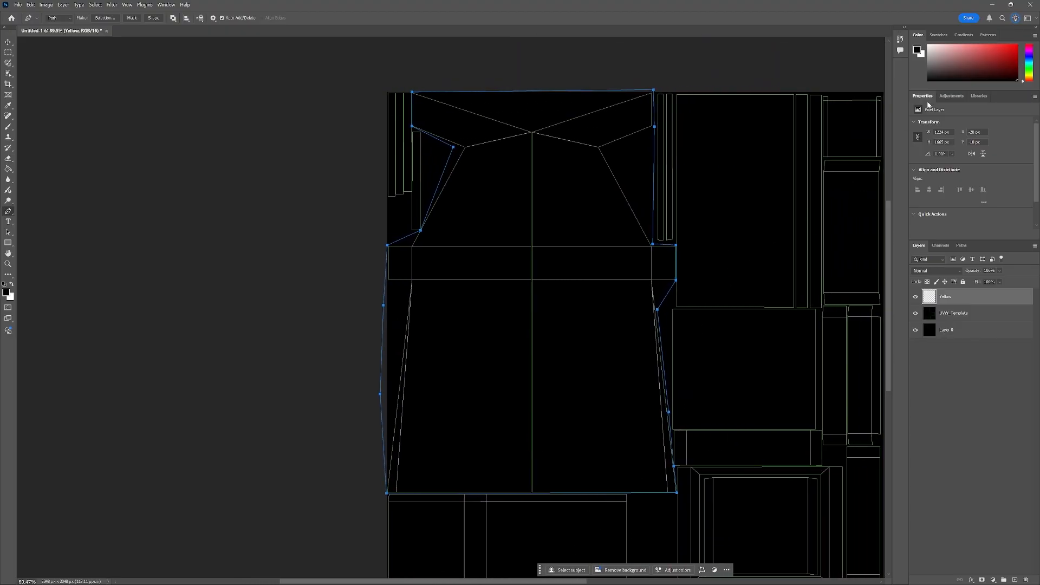
left_click_drag(1028, 75, 1028, 75)
left_click_drag(1030, 76, 1030, 76)
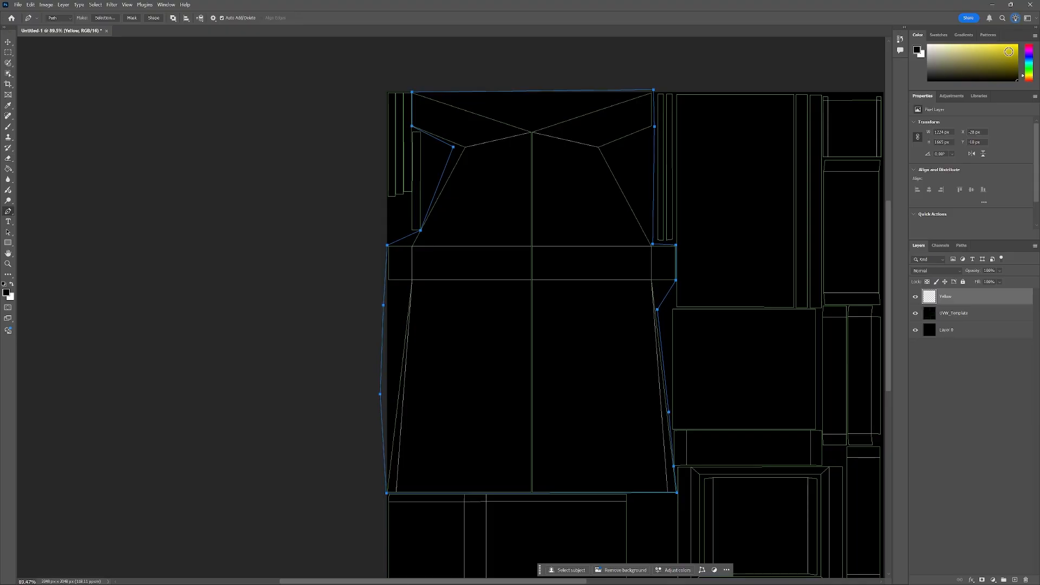
left_click(1009, 51)
Fill the traced side panel path with the yellow foreground color.
right_click(655, 129)
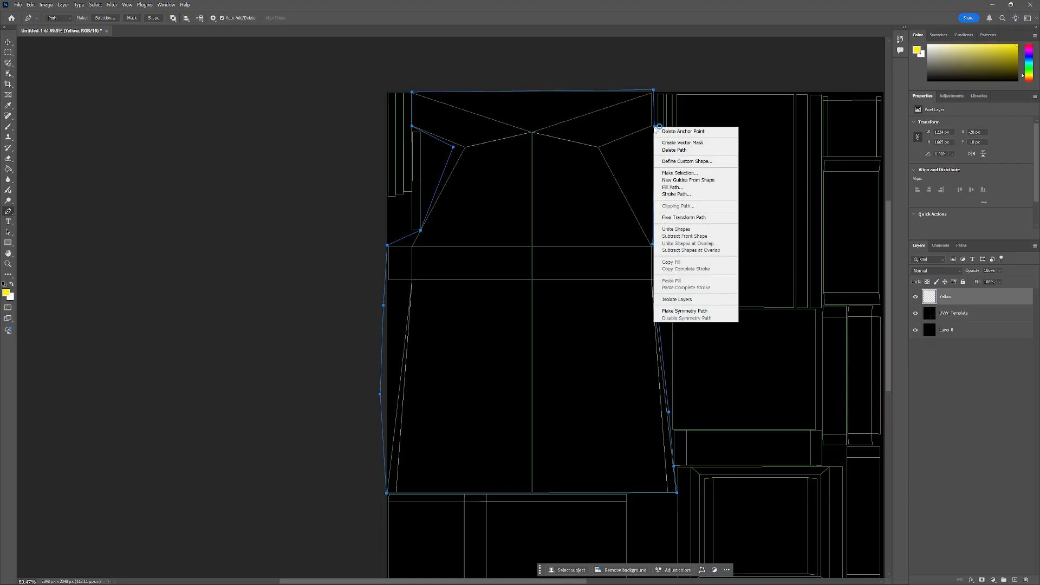
left_click(683, 187)
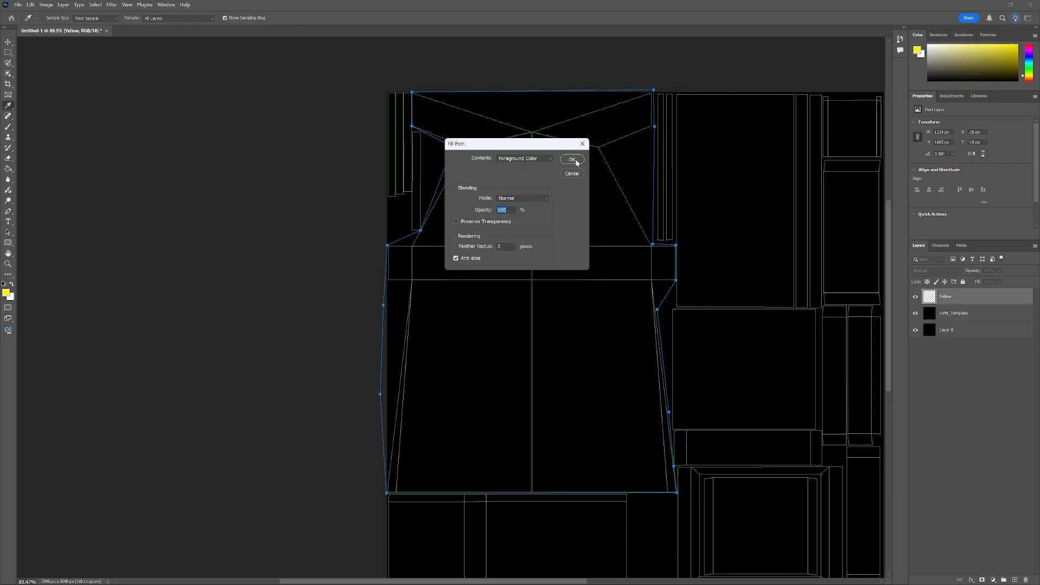
left_click(577, 161)
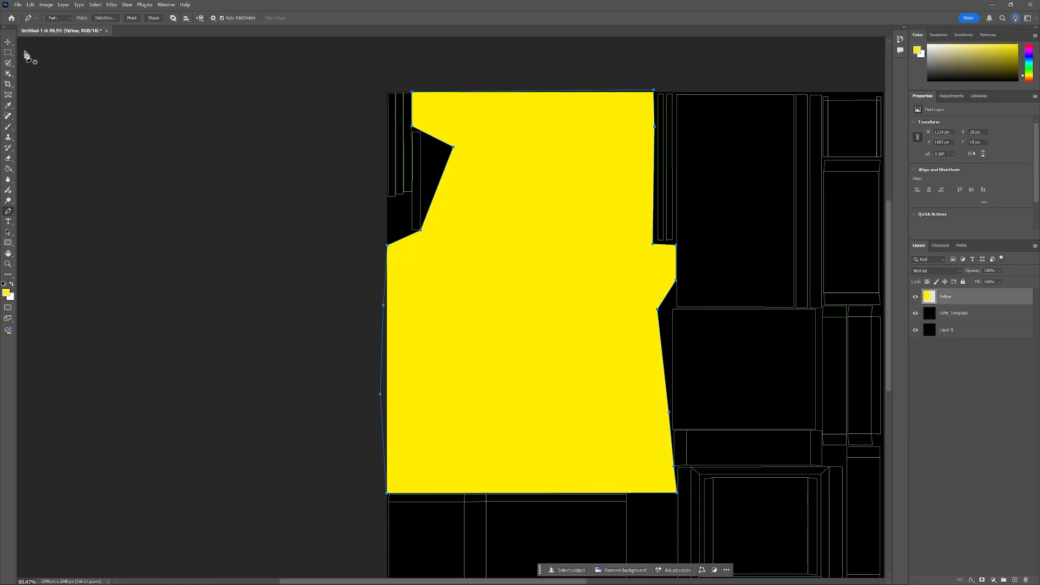
left_click(8, 43)
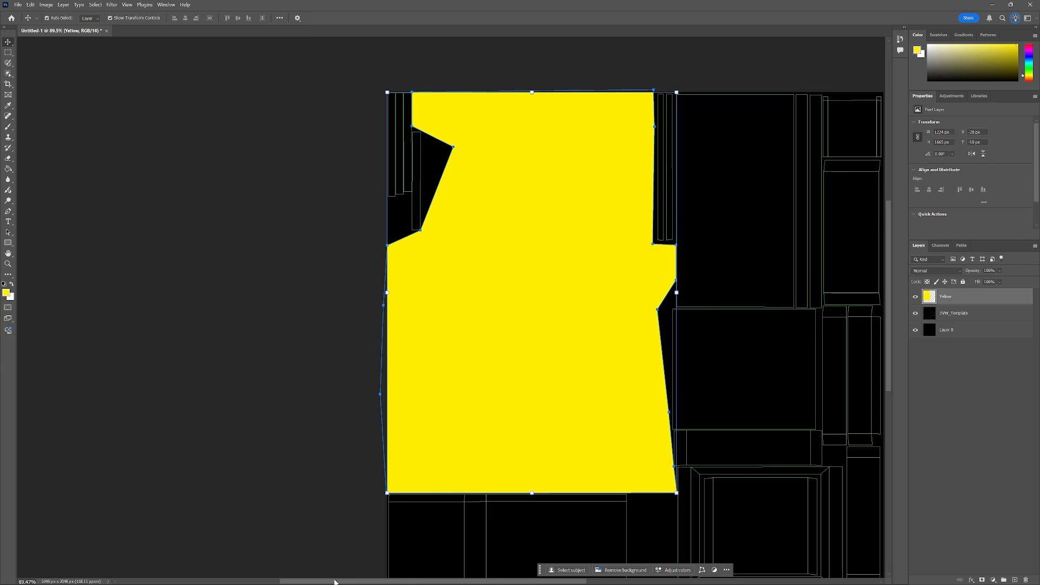
left_click_drag(335, 583, 393, 582)
scroll(476, 393, "down", 1)
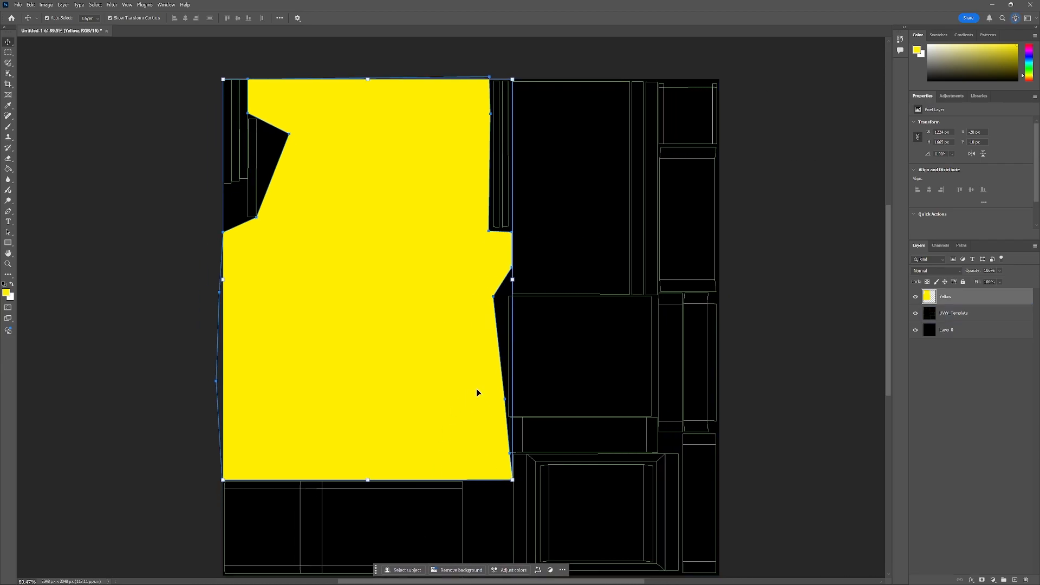
scroll(477, 389, "down", 3)
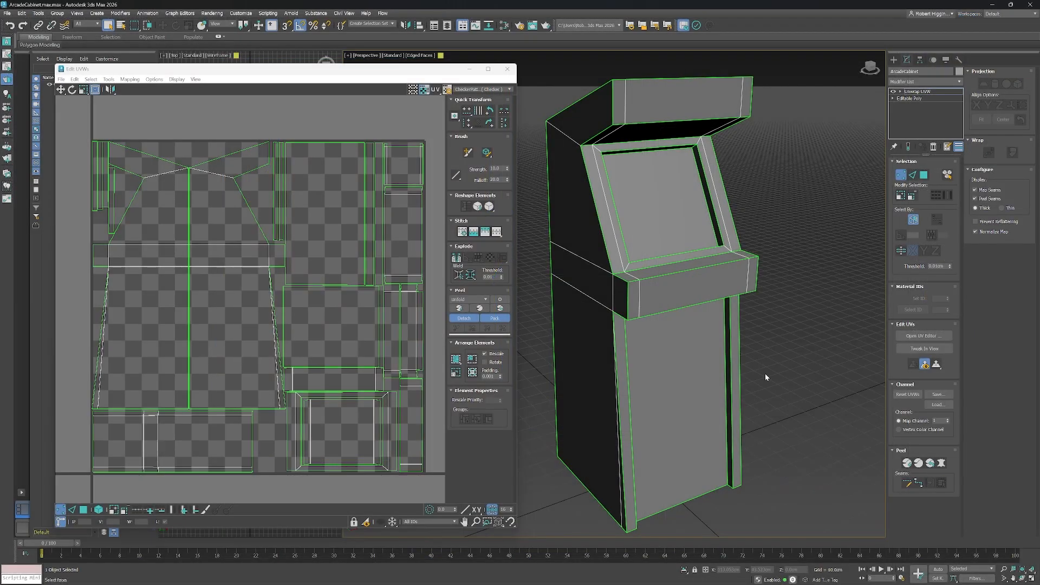
Switch to 3ds Max and select the cabinet's front faces to see where their UV islands sit.
left_click(925, 176)
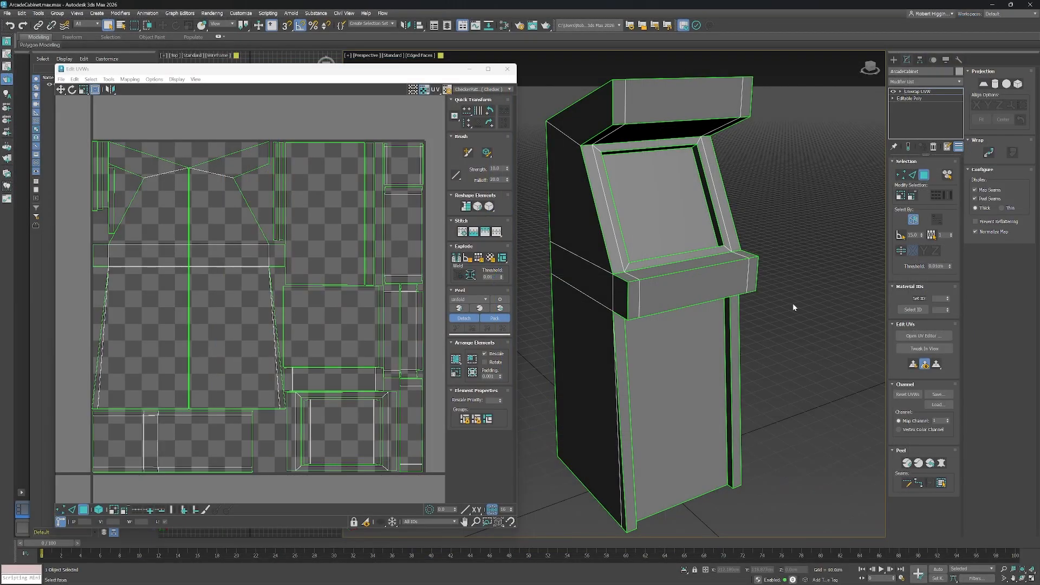
left_click_drag(764, 354, 748, 320)
left_click(672, 332)
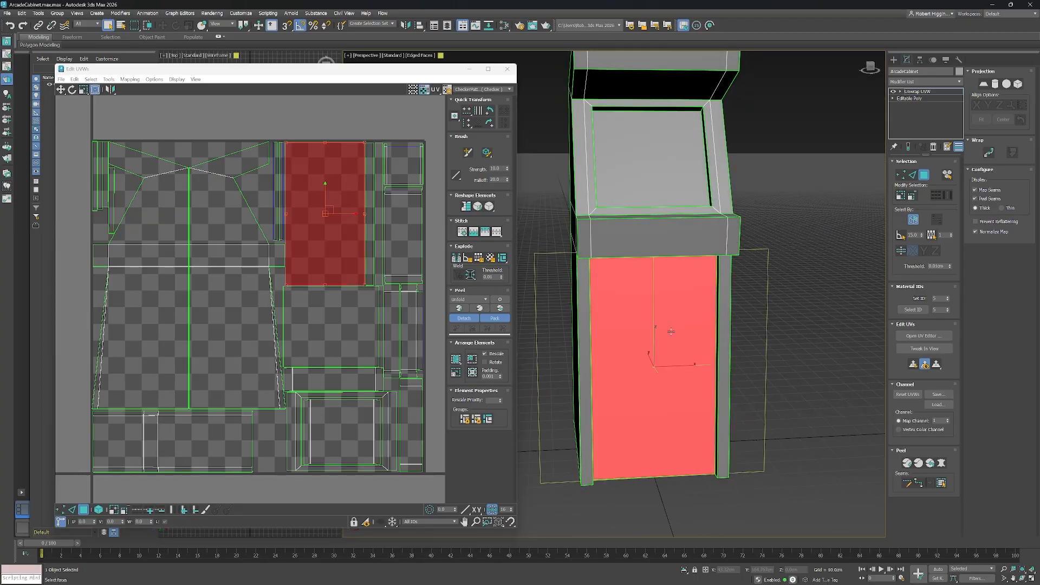
left_click_drag(717, 357, 654, 276)
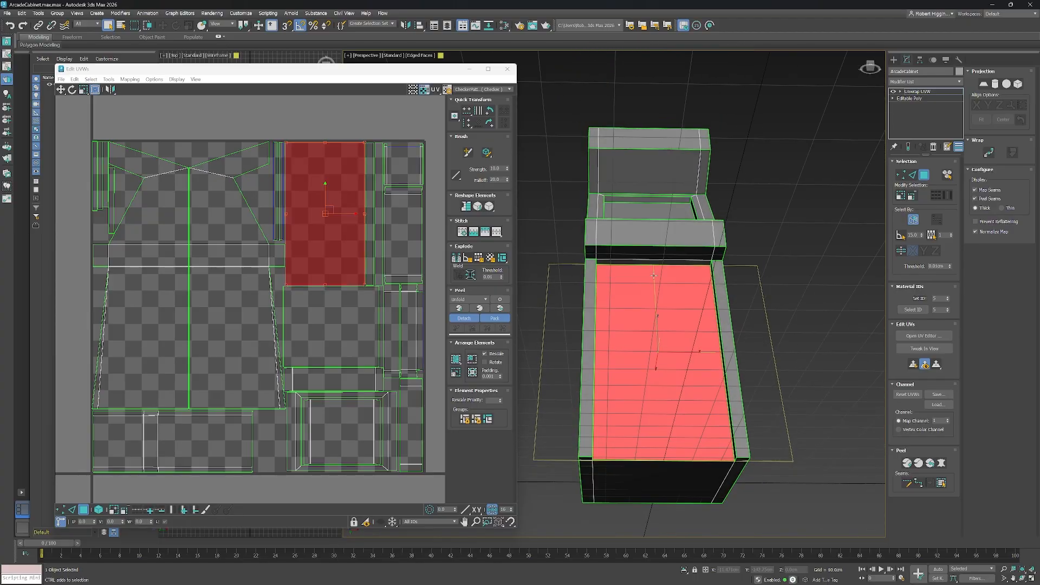
left_click(655, 253, "ctrl")
left_click(687, 225, "ctrl")
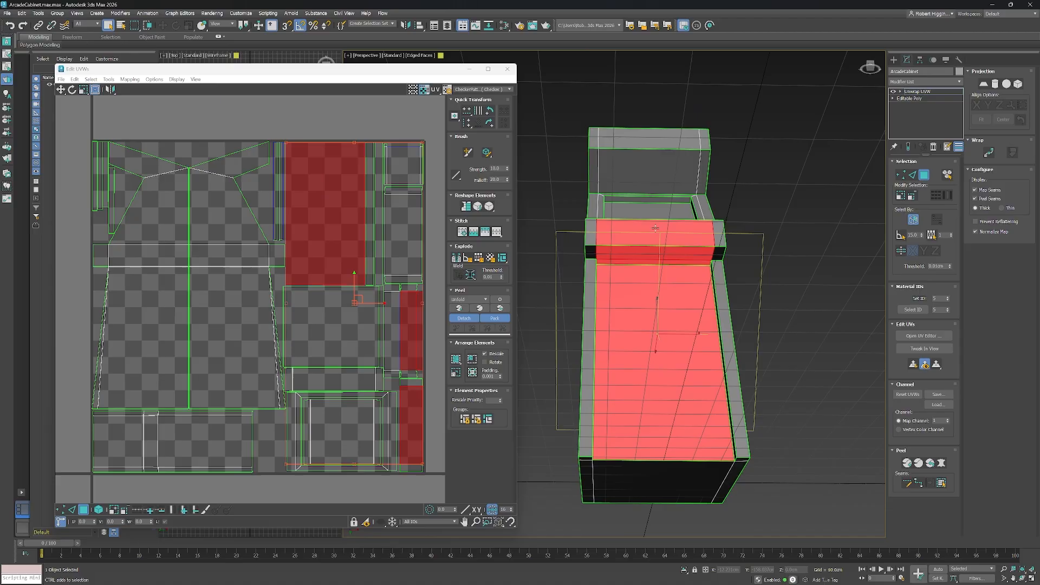
left_click_drag(704, 220, 700, 307)
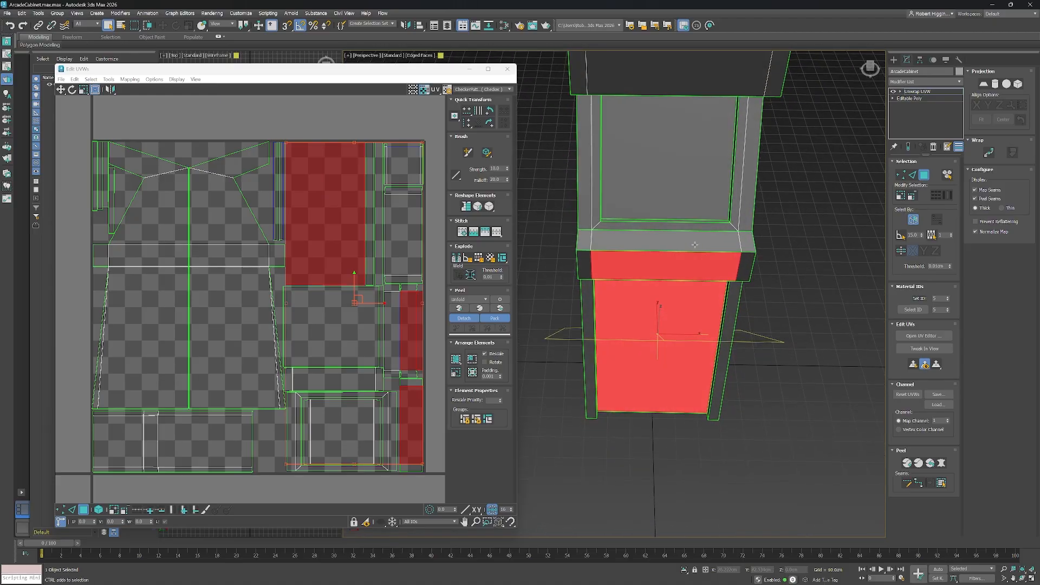
left_click(668, 236, "ctrl")
left_click(659, 227, "ctrl")
left_click(598, 203, "ctrl")
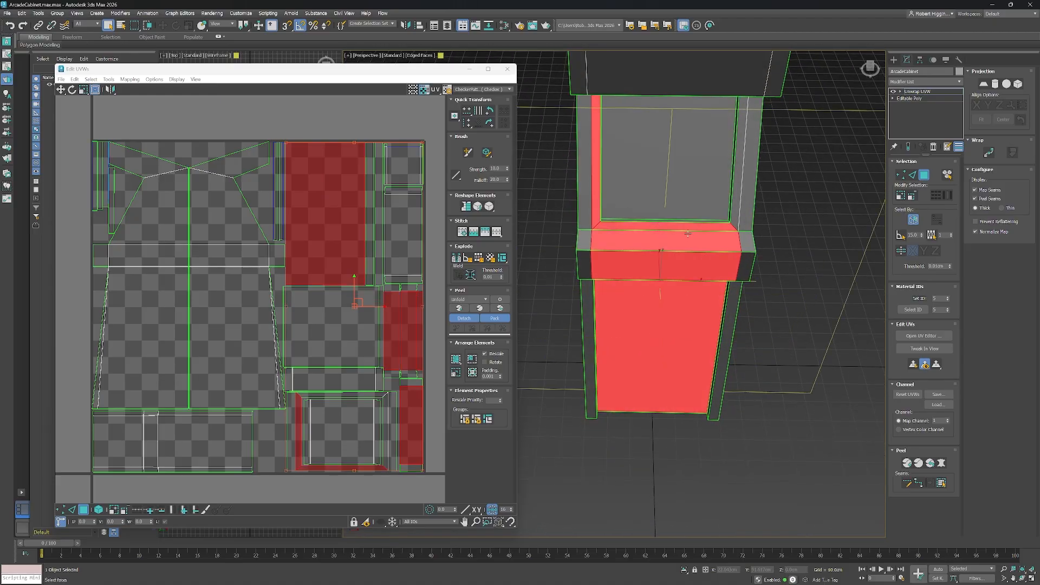
left_click_drag(597, 203, 649, 208)
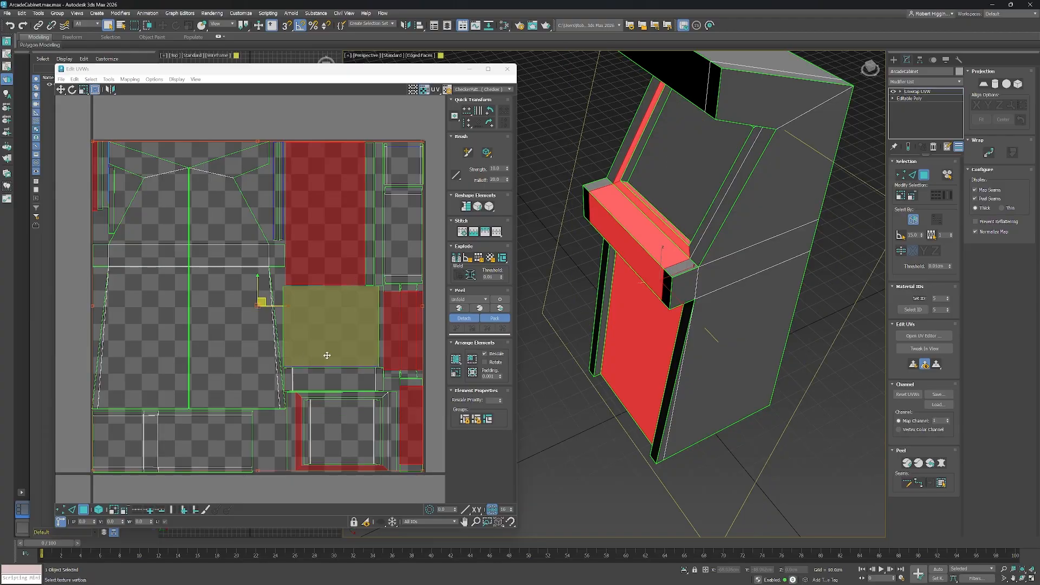
left_click(643, 139, "ctrl")
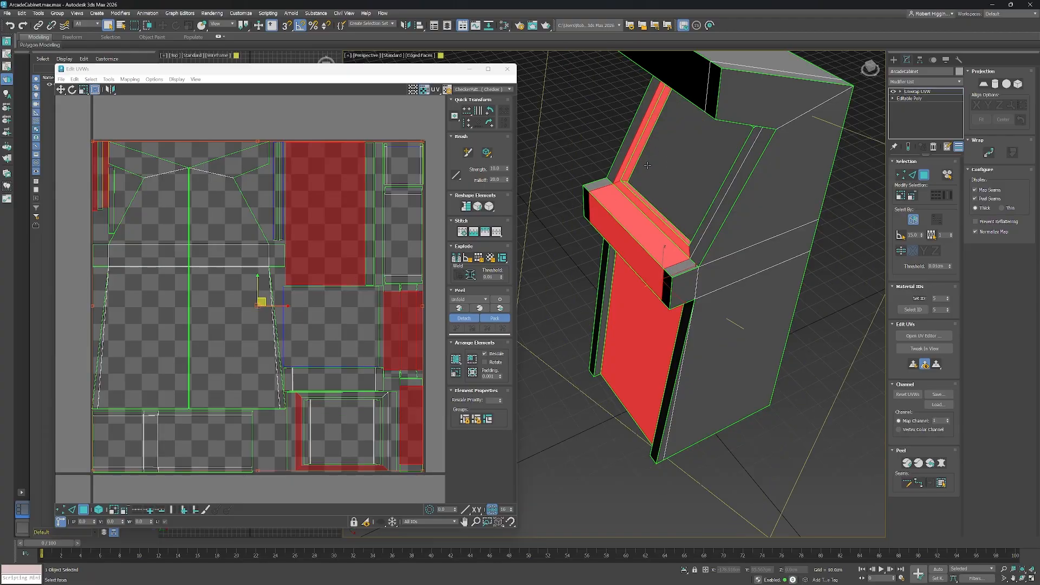
Select faces on the cabinet's top and back to locate their UV islands in the layout.
left_click_drag(618, 249, 669, 228)
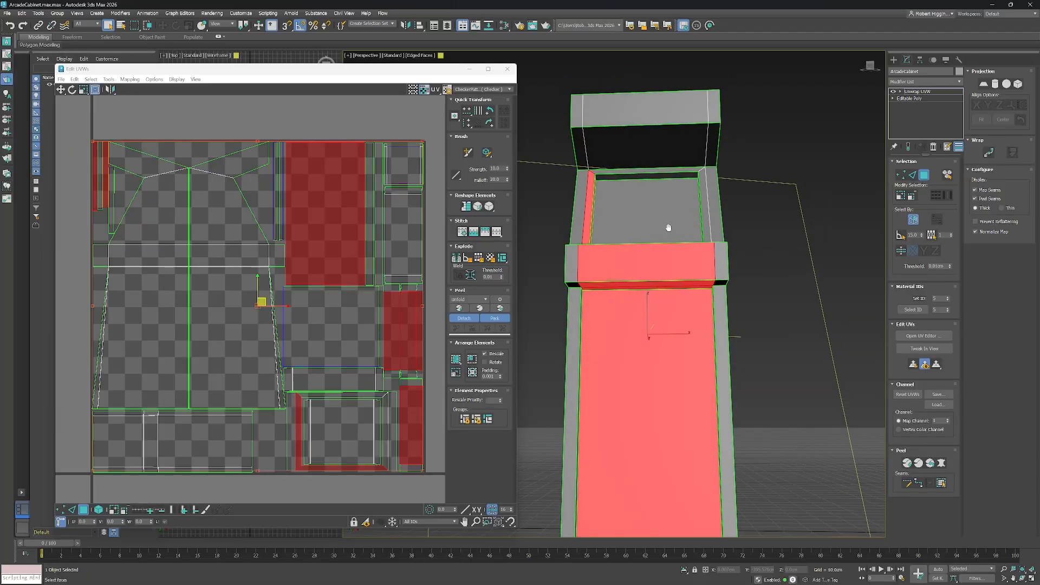
left_click(648, 177, "ctrl")
left_click_drag(648, 177, 668, 261)
left_click(692, 207, "ctrl")
left_click(660, 187, "ctrl")
left_click(652, 151, "ctrl")
left_click(599, 241, "ctrl")
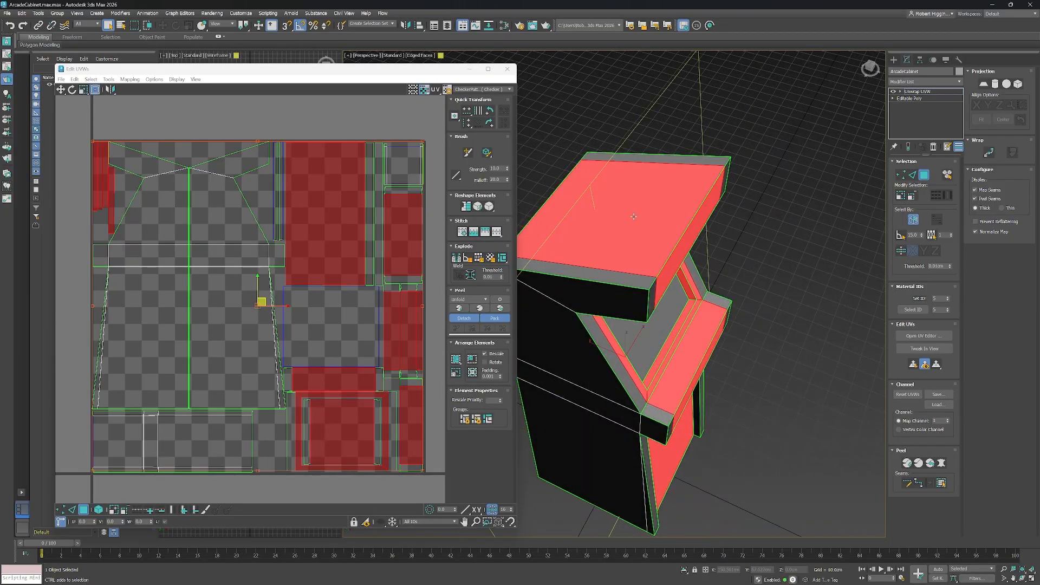
left_click_drag(599, 241, 761, 207)
left_click(725, 185, "ctrl")
left_click(701, 295, "ctrl")
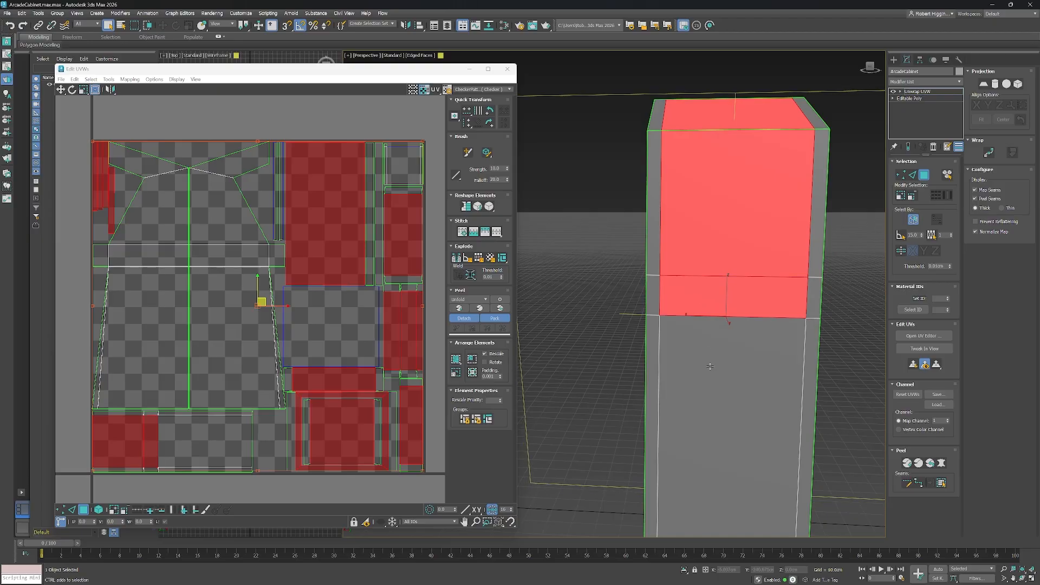
left_click(719, 447, "ctrl")
left_click_drag(718, 447, 583, 250)
left_click(707, 256, "ctrl")
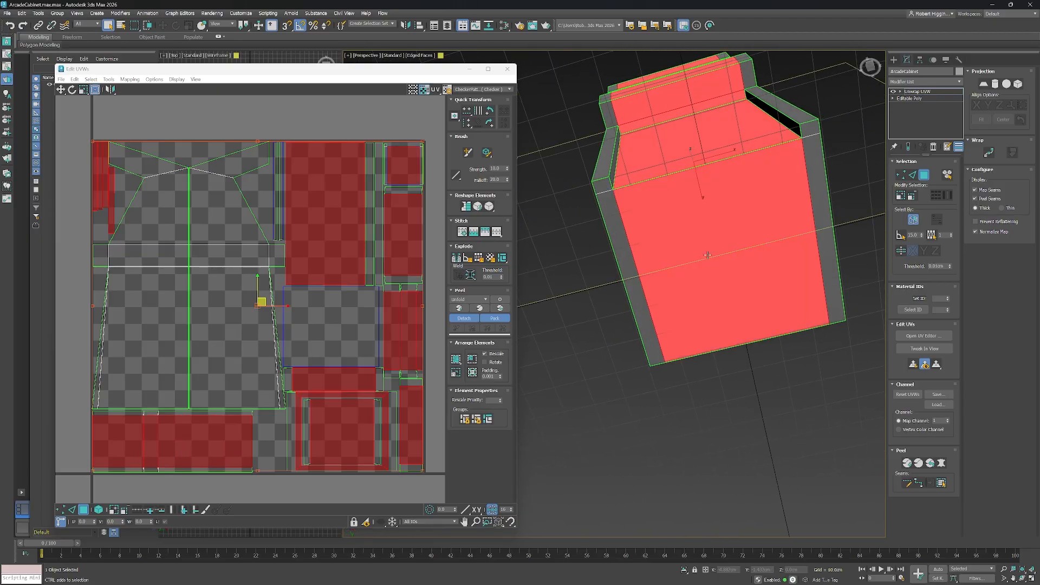
left_click(599, 187, "ctrl")
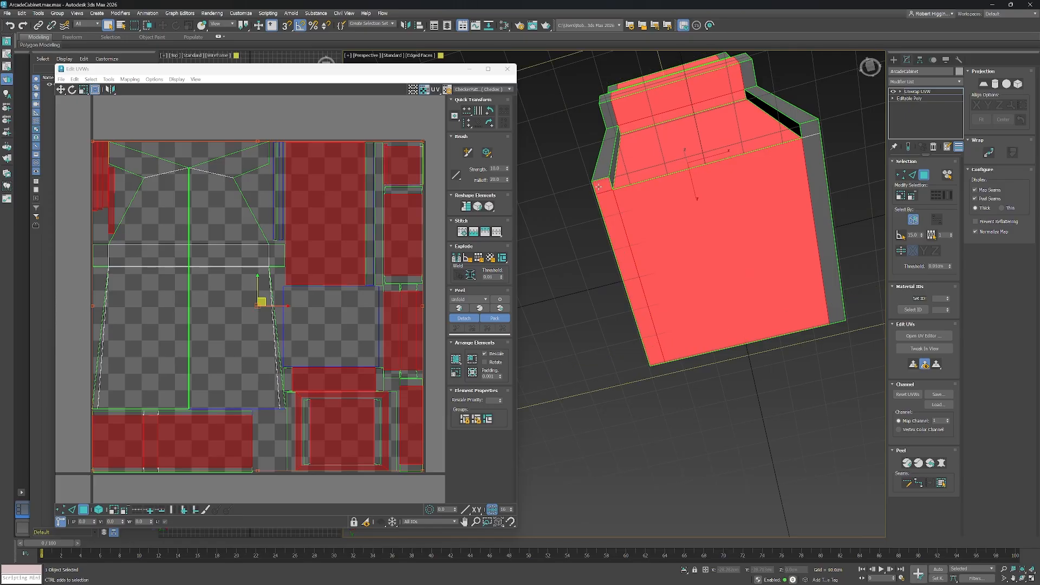
left_click(821, 224, "ctrl")
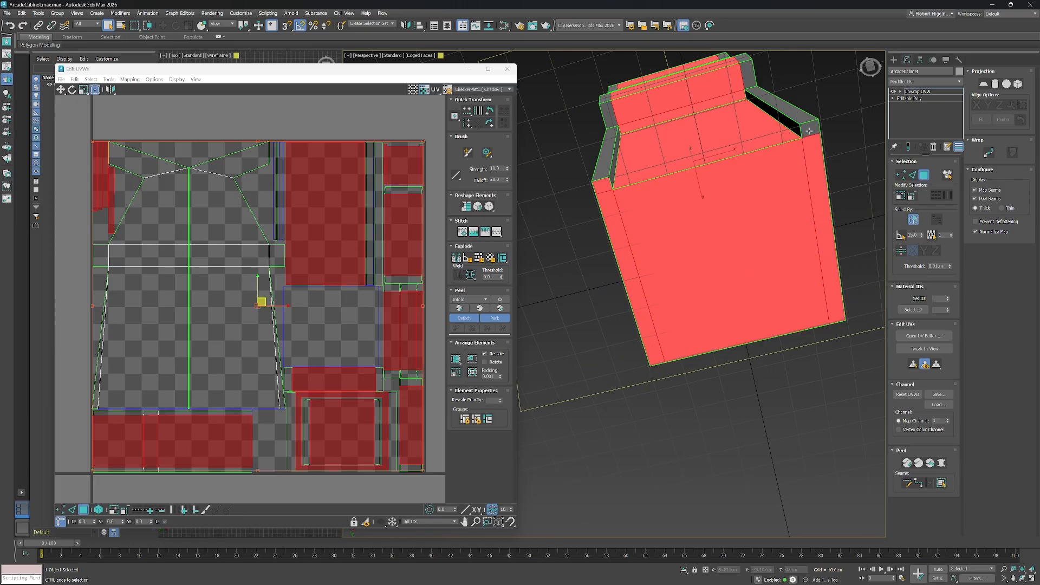
left_click_drag(735, 214, 743, 275)
scroll(765, 269, "down", 3)
scroll(743, 276, "up", 5)
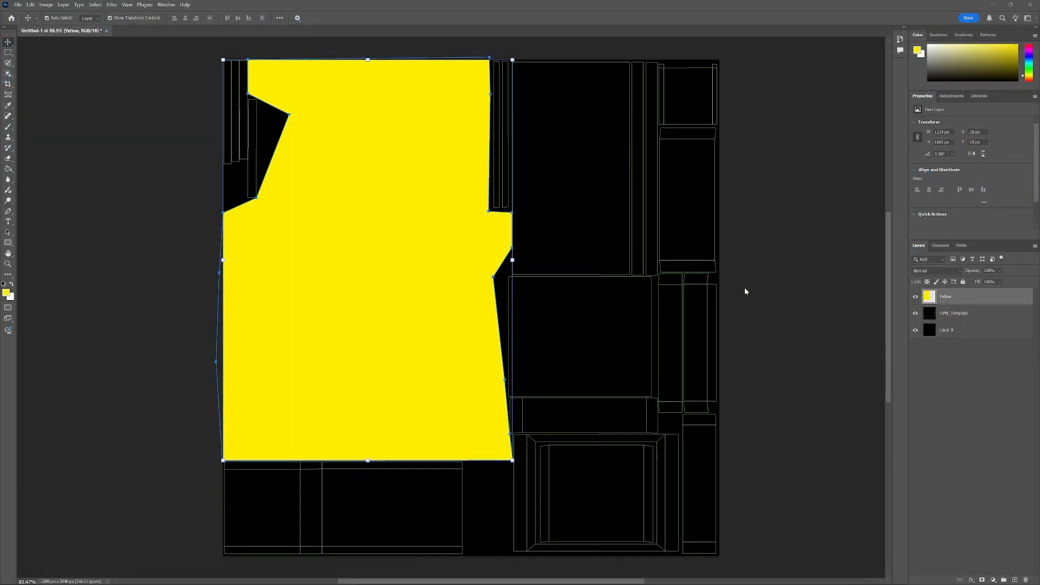
Duplicate Layer 0 in Photoshop and name the copy Black.
left_click(955, 331)
left_click(949, 361)
left_click(949, 331)
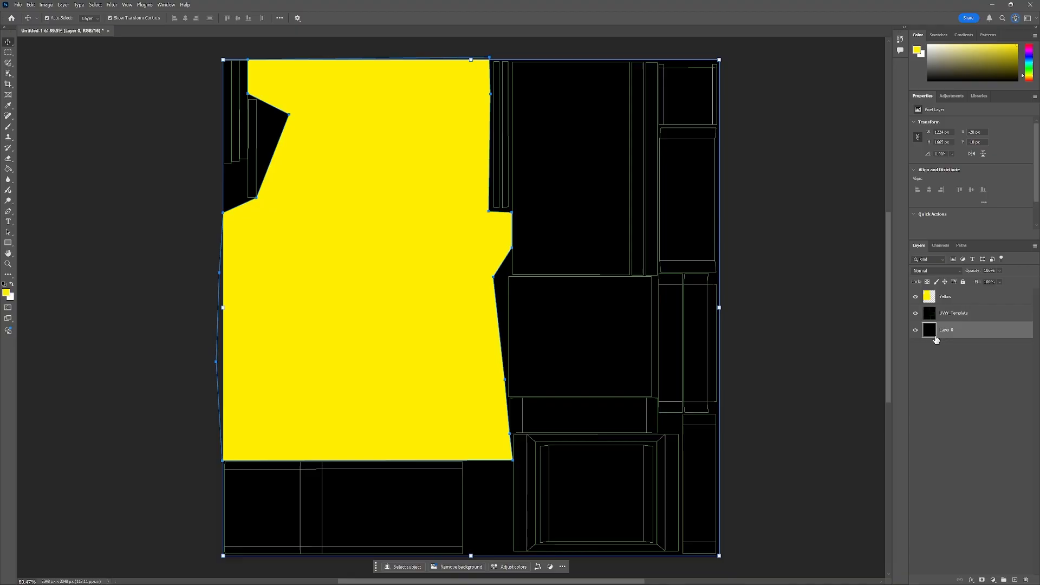
right_click(954, 331)
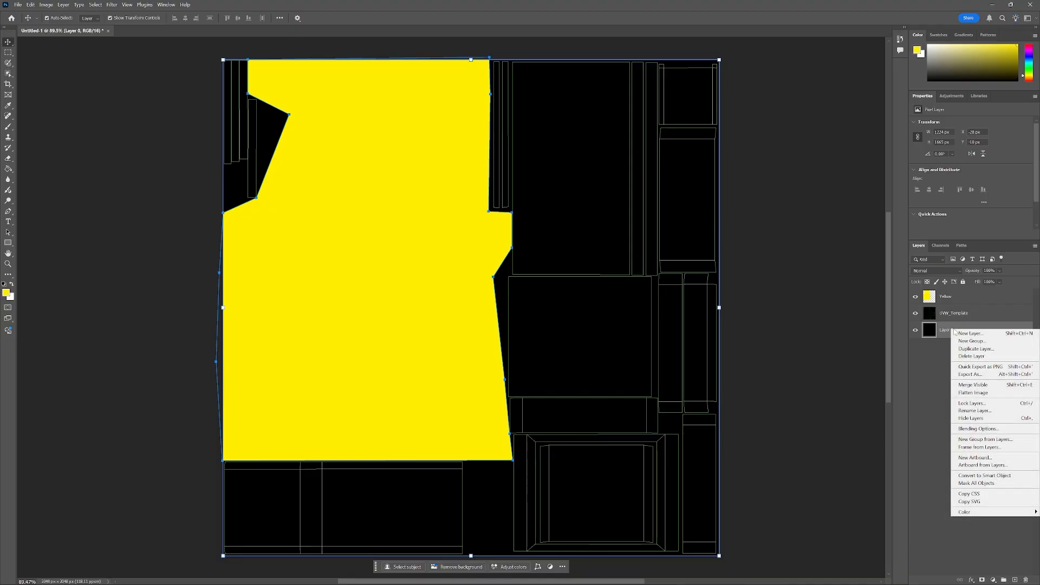
left_click(981, 349)
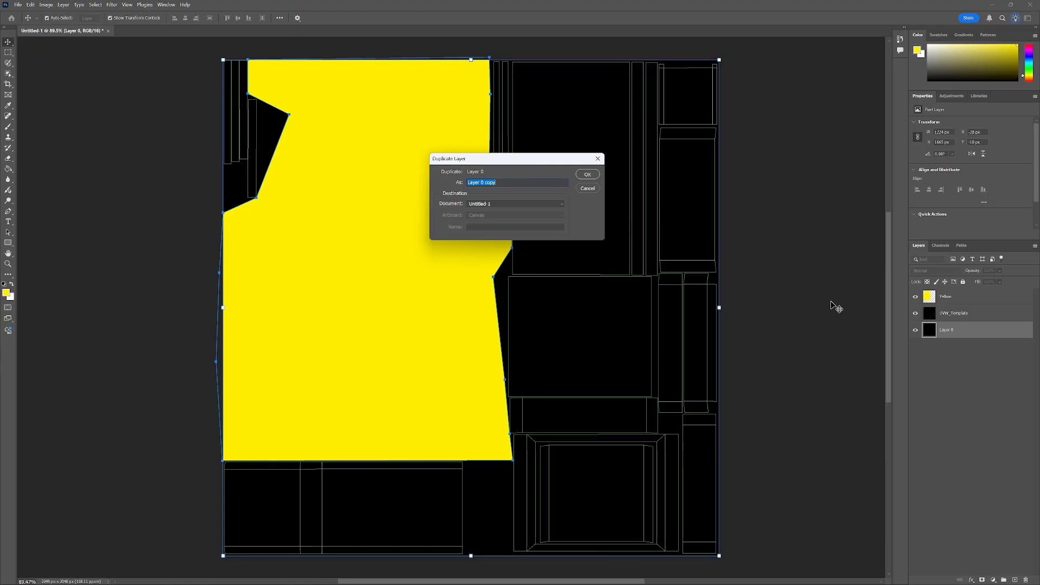
type("Black")
left_click(582, 176)
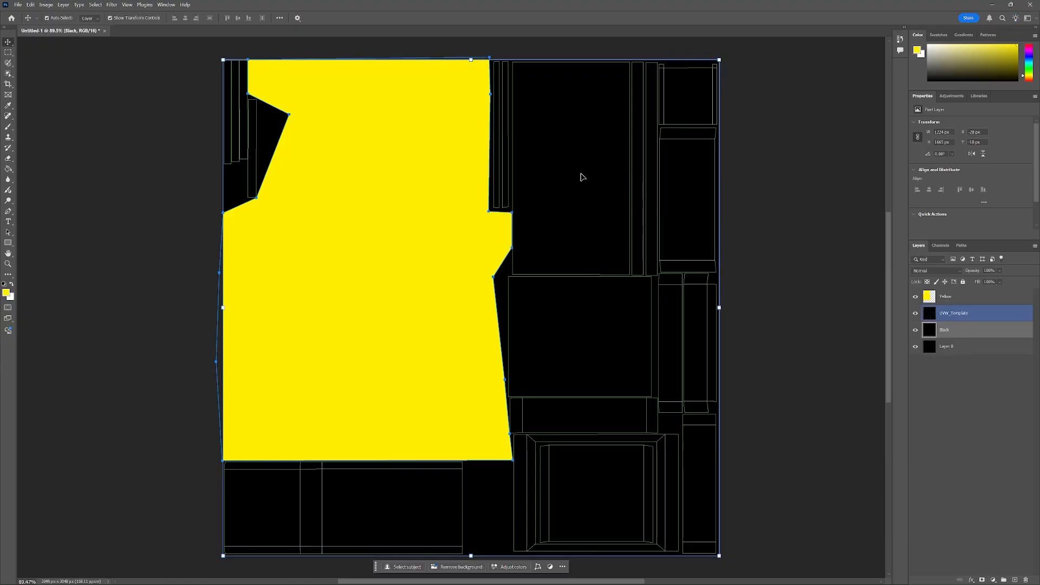
Move the Black layer above UVW_Template and select the Yellow layer.
left_click_drag(952, 333, 948, 310)
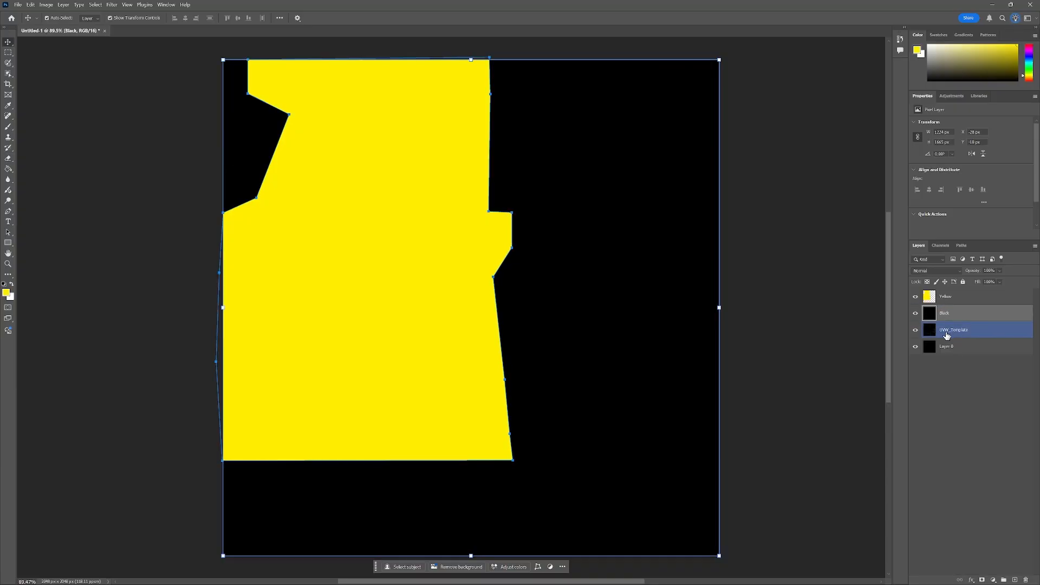
left_click(944, 301)
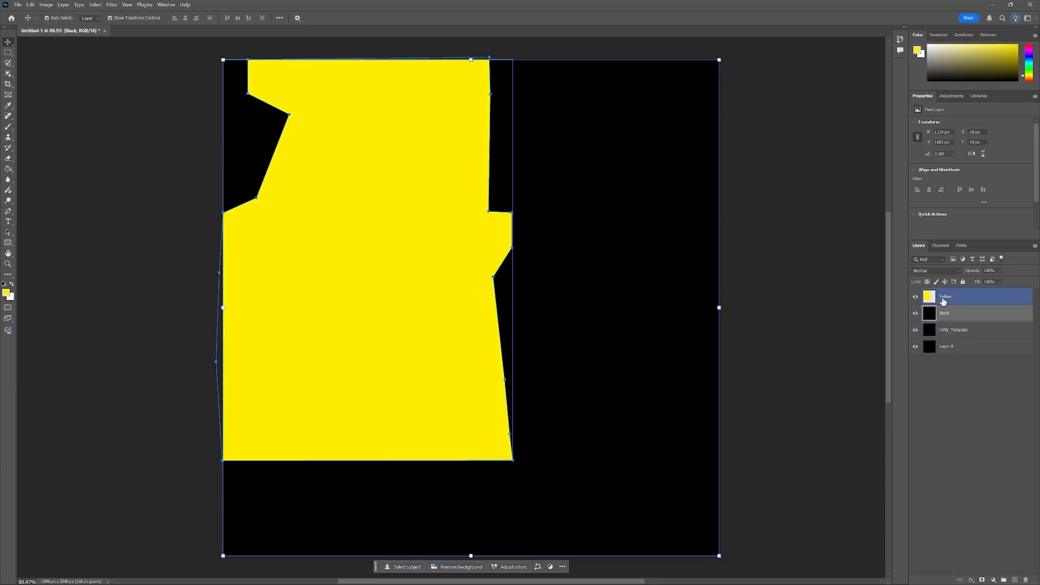
Lower the Black layer's opacity to 24% so the UV template shows through.
left_click(945, 318)
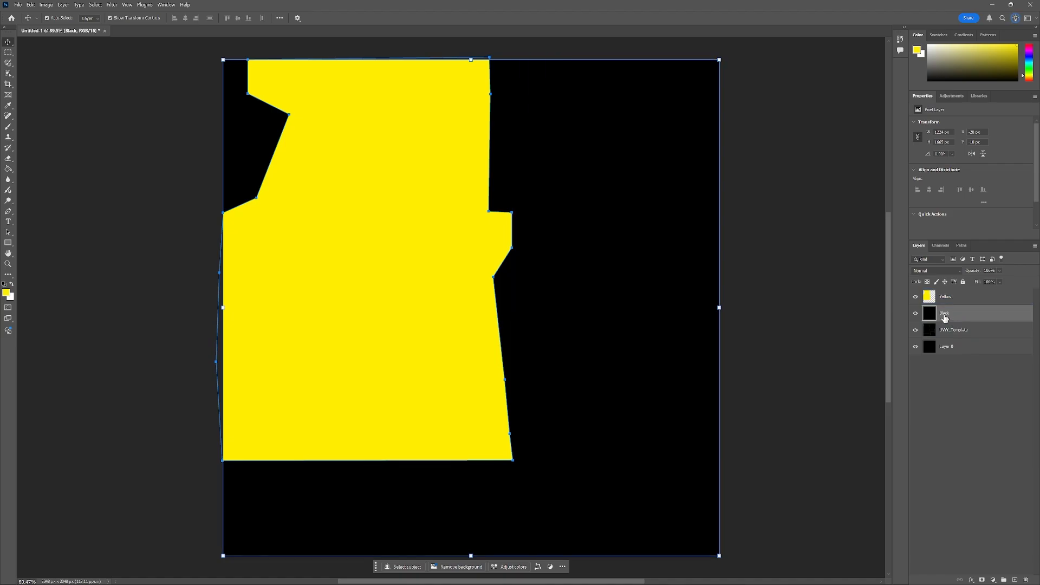
left_click(1000, 271)
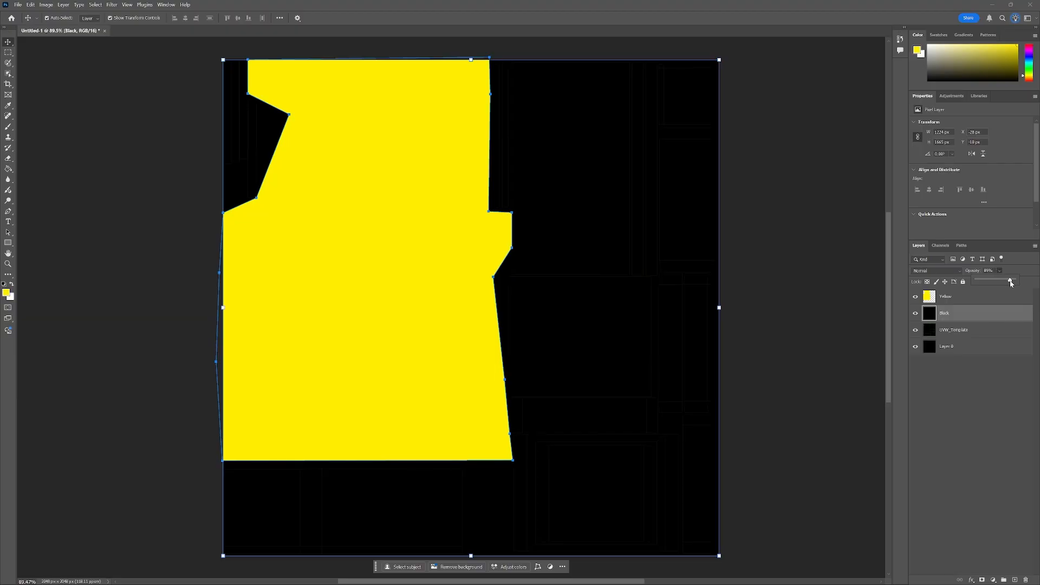
left_click_drag(985, 282, 989, 283)
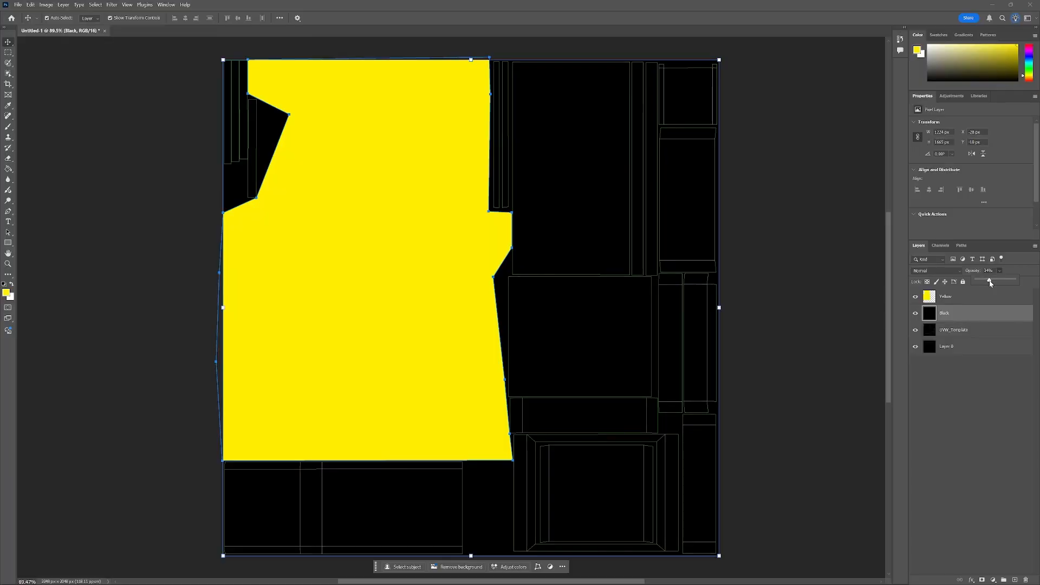
Lower the Yellow layer's opacity to 24% to reveal the wireframe beneath it.
left_click(964, 299)
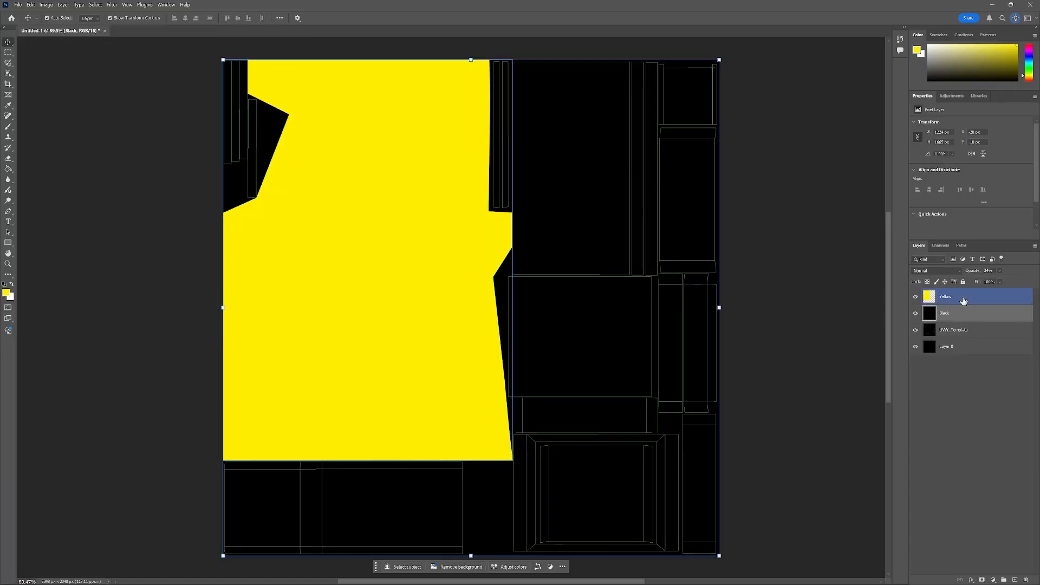
left_click(999, 271)
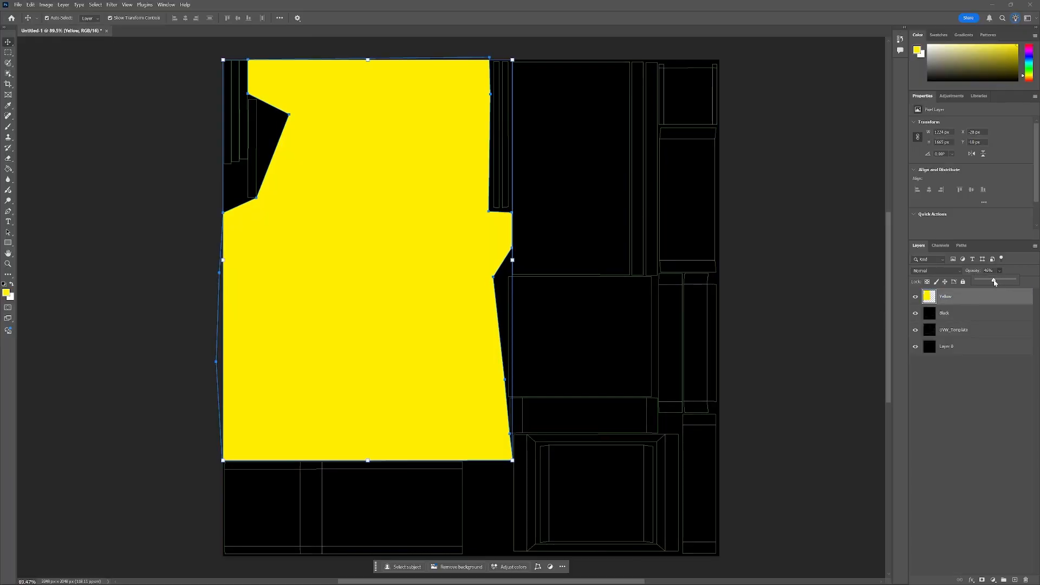
left_click_drag(996, 282, 989, 282)
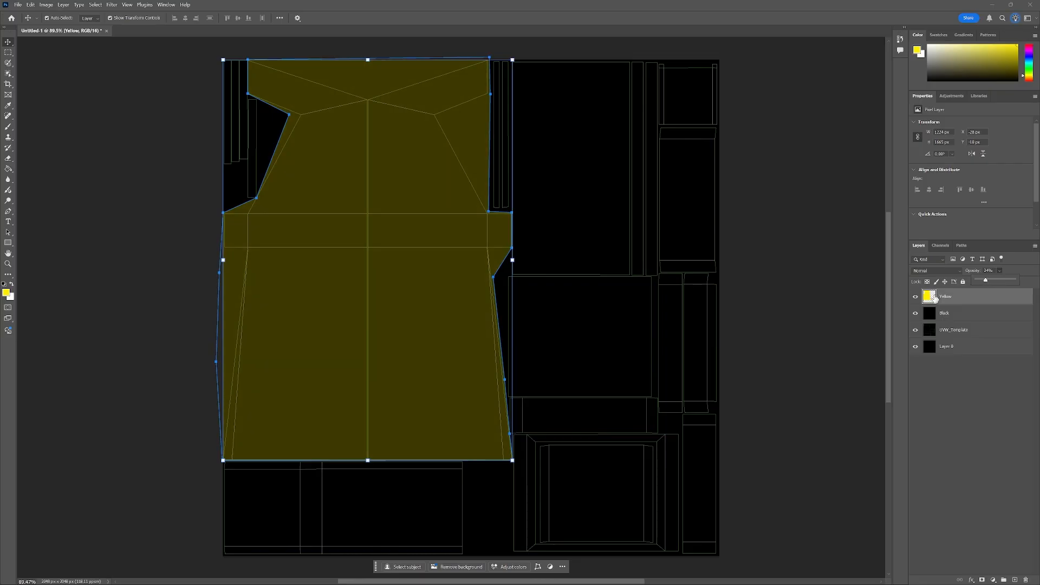
left_click(980, 385)
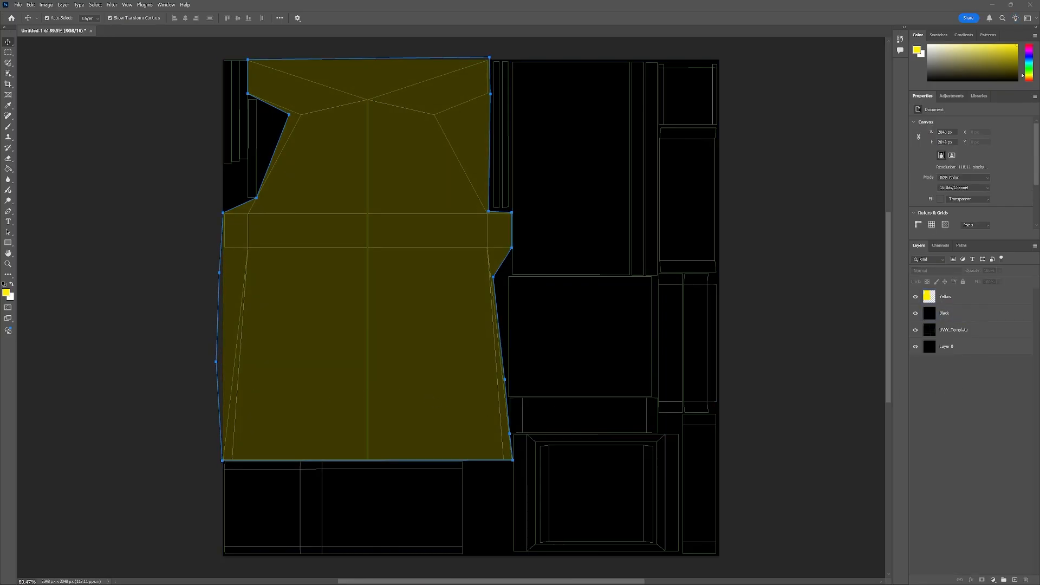
View the PacmanDecal Reference image to check the cabinet's colors and trim.
left_click_drag(0, 111, 366, 87)
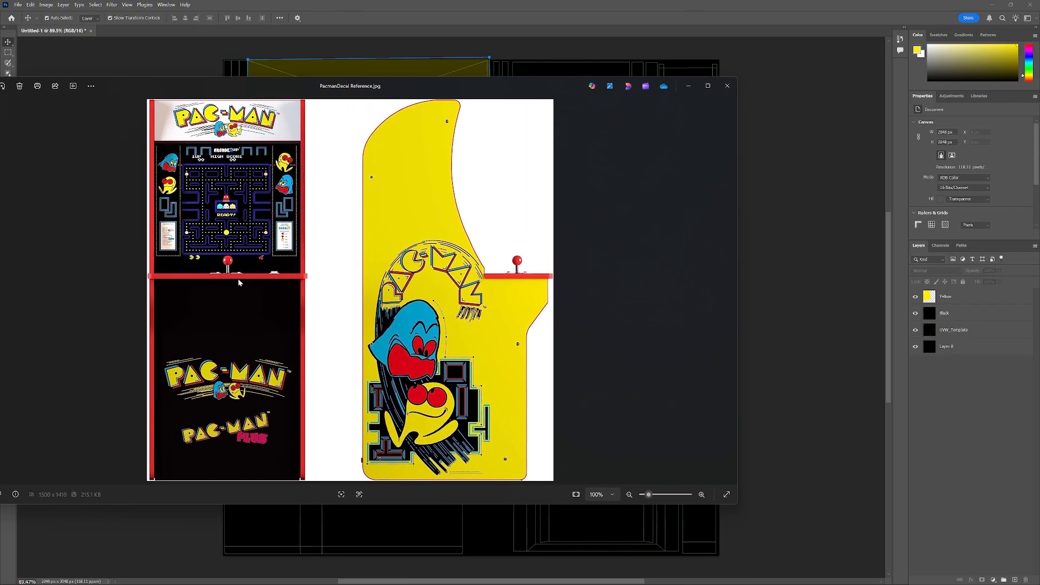
left_click_drag(401, 86, 0, 90)
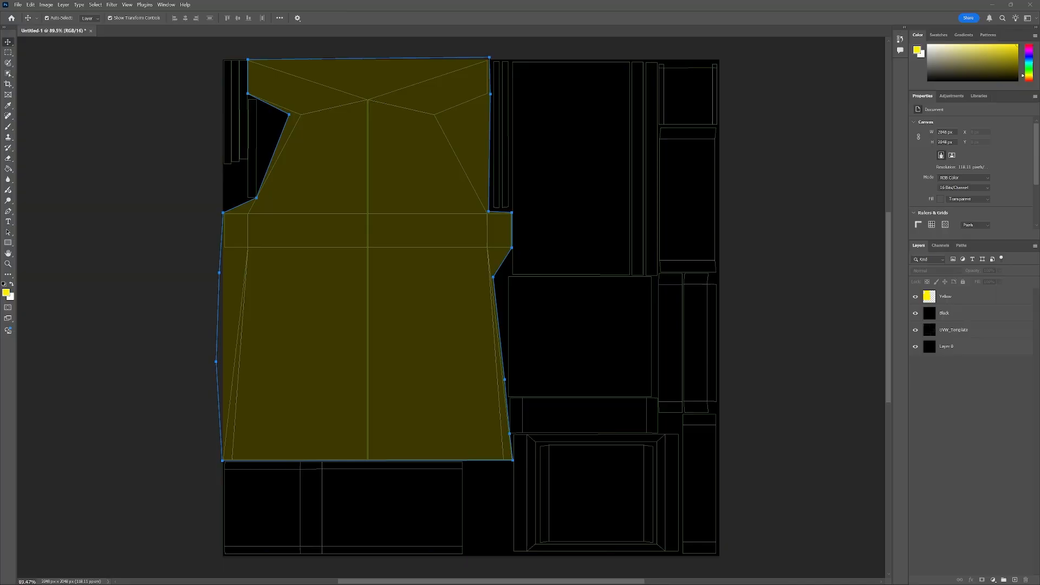
left_click(976, 300)
left_click(993, 388)
left_click(970, 302)
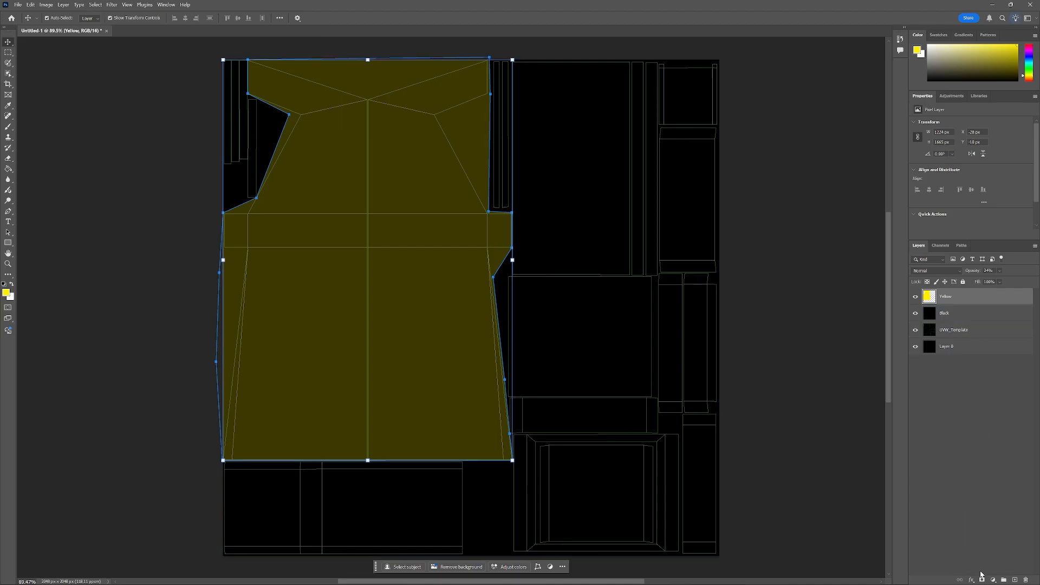
Add a new layer above Yellow and name it Red.
left_click(1016, 580)
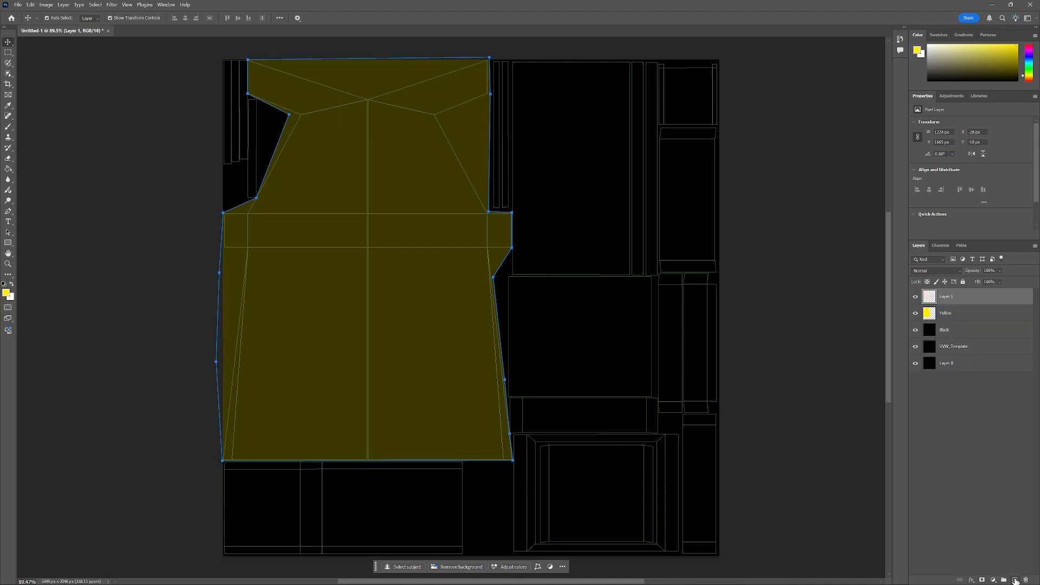
double_click(946, 296)
type("Red")
left_click(980, 429)
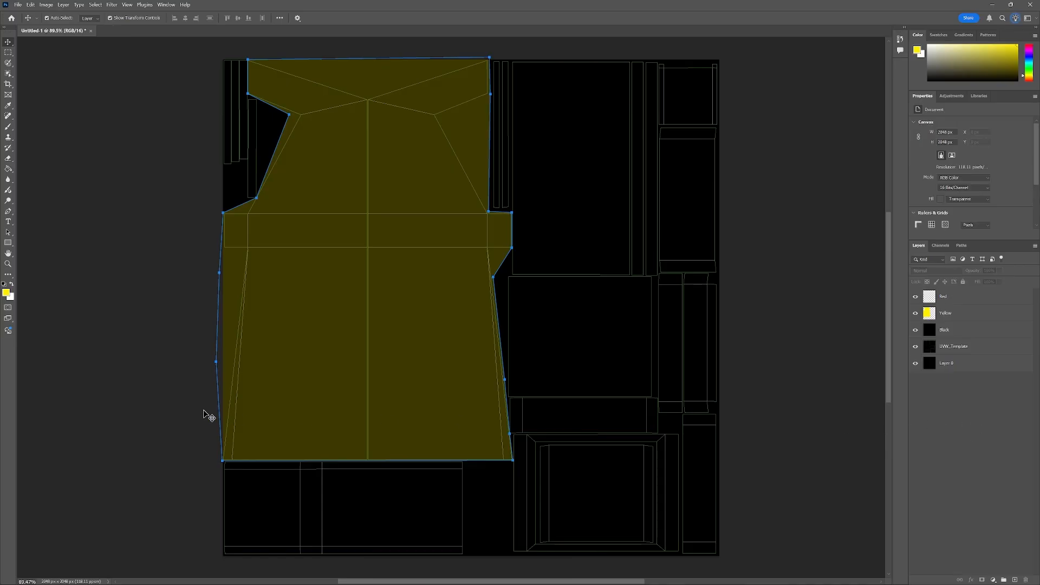
Set the foreground color to pure red, FF0000.
left_click(8, 52)
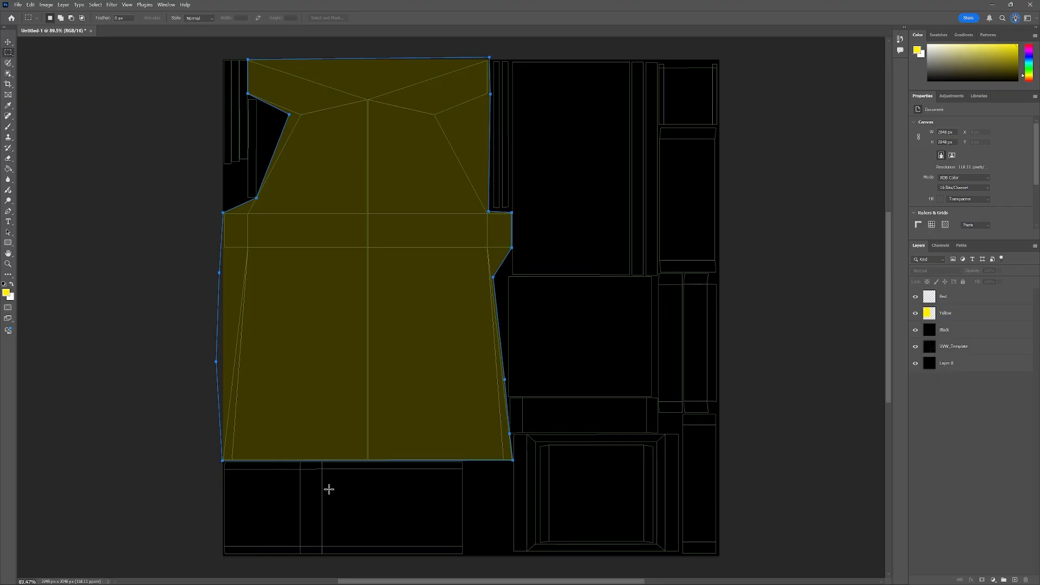
scroll(420, 481, "down", 4)
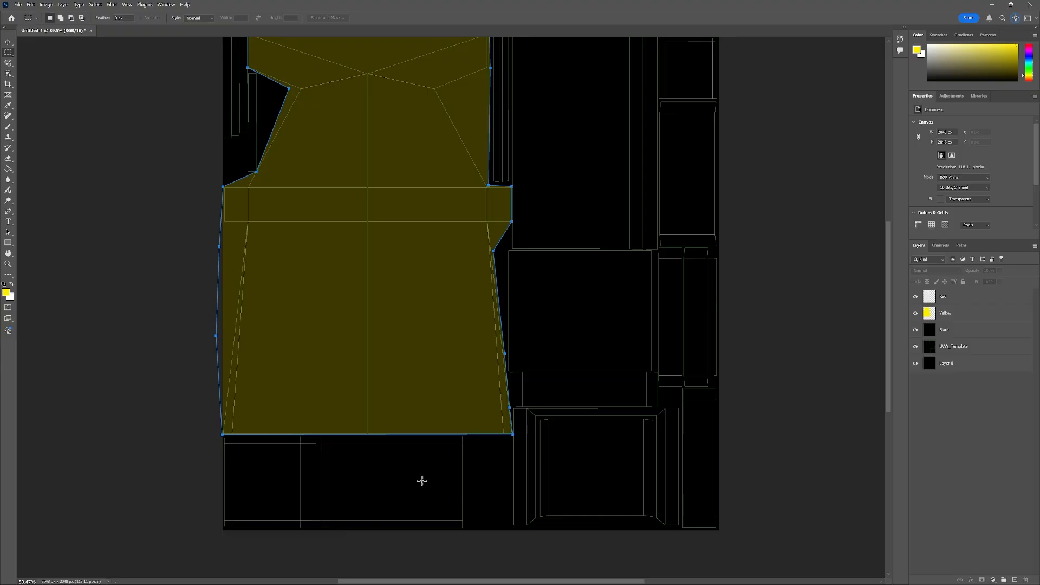
left_click(6, 293)
left_click_drag(527, 191, 530, 119)
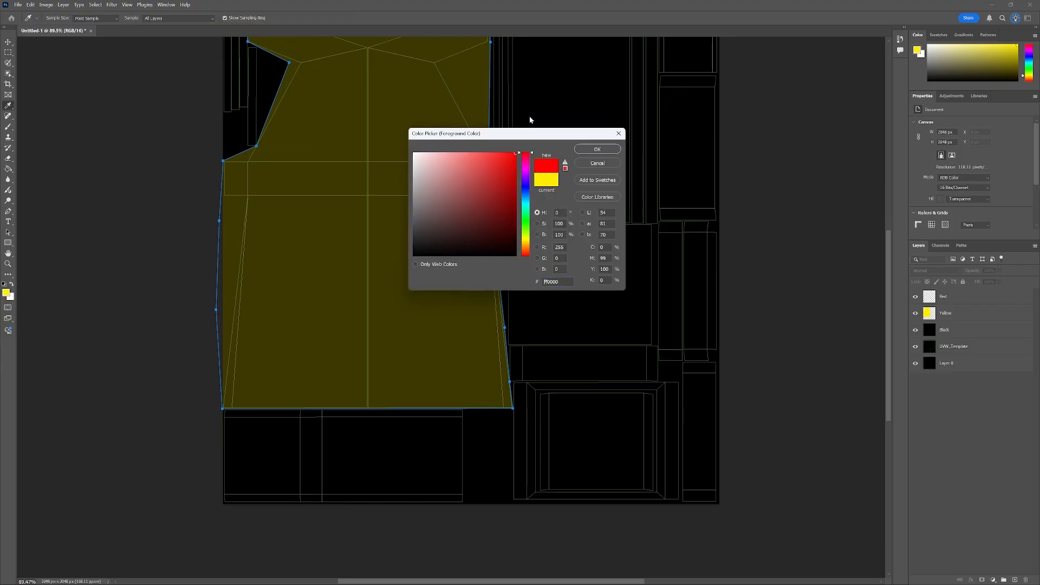
left_click(602, 149)
Marquee-select the narrow trim strip UV islands across the layout, adding each strip to the selection.
key("m")
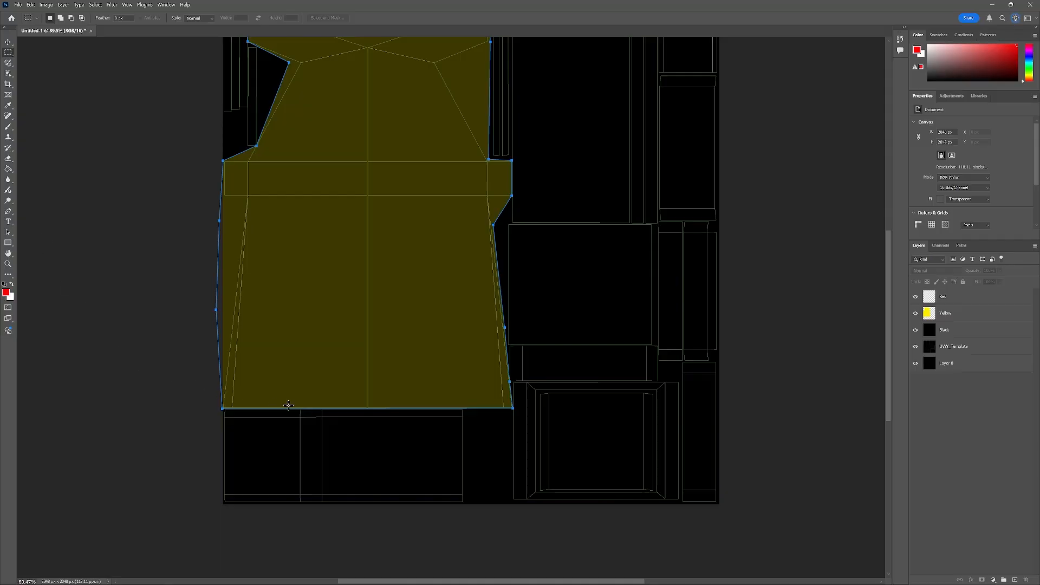
scroll(307, 415, "up", 3)
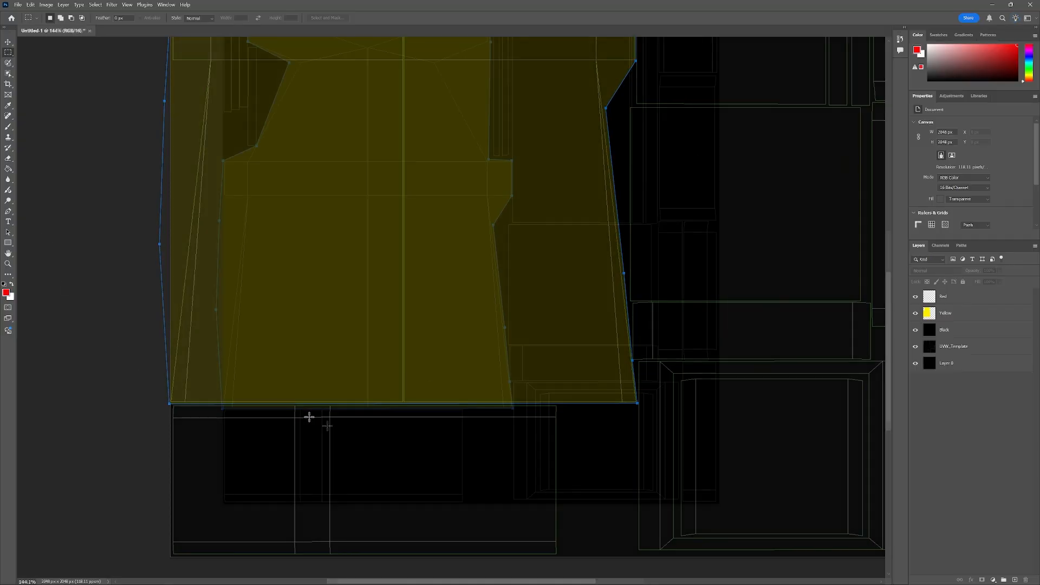
left_click_drag(171, 418, 596, 405)
scroll(206, 420, "up", 7)
scroll(207, 420, "down", 5)
scroll(107, 490, "up", 5)
scroll(107, 490, "down", 3)
left_click_drag(113, 427, 398, 461)
scroll(397, 461, "down", 3)
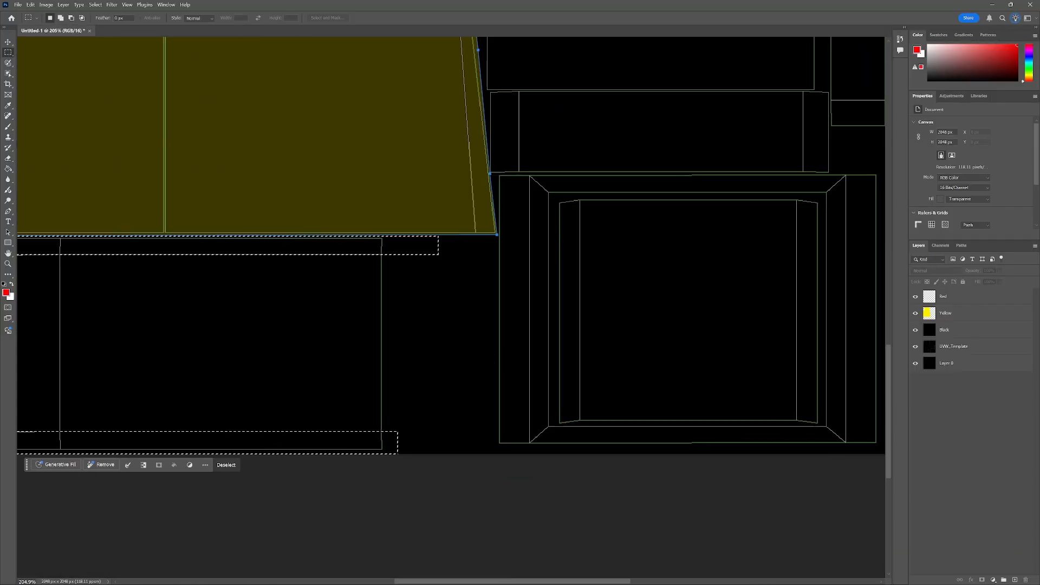
scroll(523, 325, "up", 5)
left_click_drag(481, 80, 535, 226)
scroll(535, 225, "up", 6)
left_click_drag(572, 446, 615, 78)
scroll(615, 78, "down", 7)
scroll(758, 70, "up", 7)
left_click_drag(534, 133, 492, 504)
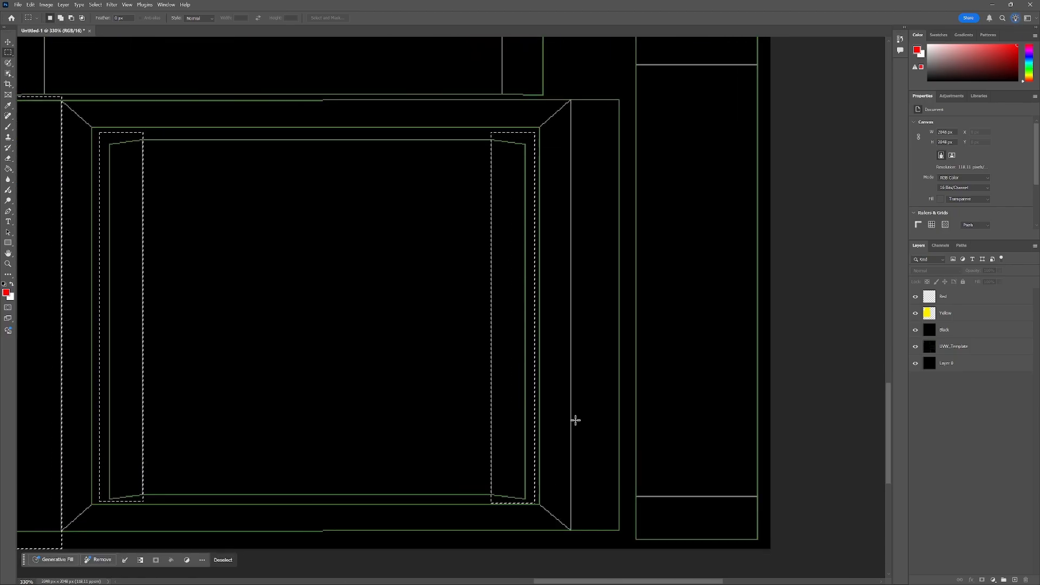
scroll(576, 421, "up", 1)
left_click_drag(628, 114, 572, 556)
scroll(546, 374, "down", 6)
scroll(282, 154, "up", 8)
left_click_drag(212, 131, 153, 293)
scroll(153, 292, "up", 7)
scroll(190, 246, "down", 12)
scroll(533, 127, "up", 9)
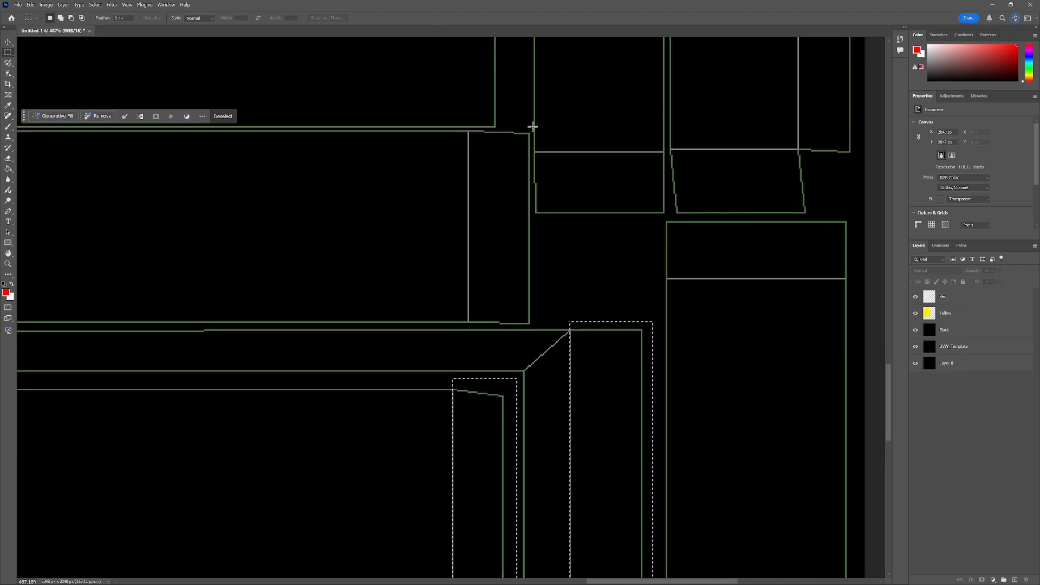
left_click_drag(534, 326, 469, 130)
scroll(470, 133, "down", 10)
scroll(620, 464, "up", 6)
left_click_drag(620, 464, 479, 405)
scroll(504, 363, "up", 9)
scroll(485, 174, "up", 3)
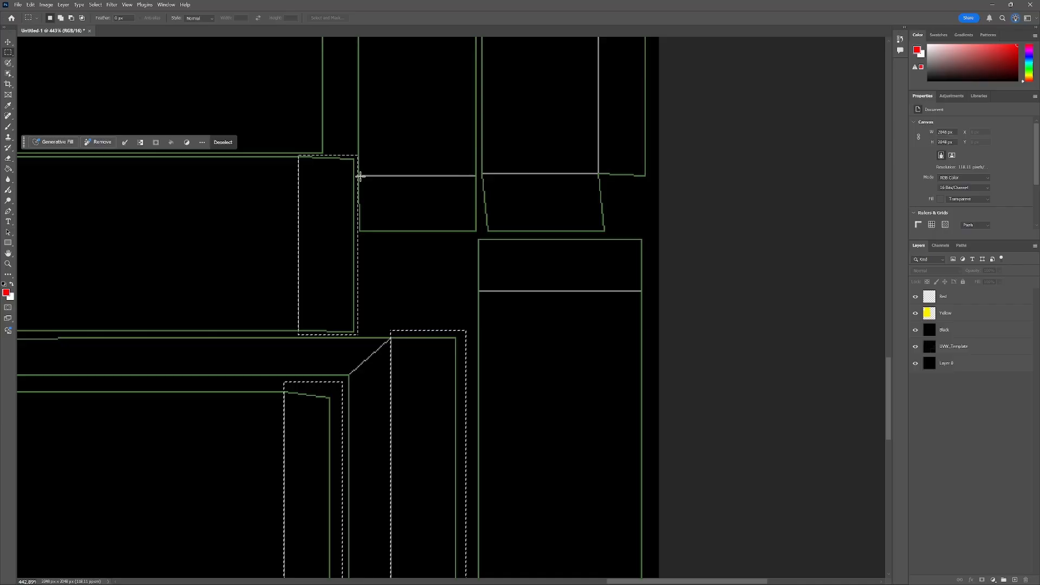
left_click_drag(601, 172, 482, 237)
left_click_drag(480, 248, 357, 176)
mouse_move(653, 201)
left_mouse_down()
mouse_move(479, 291)
mouse_move(613, 243)
mouse_move(634, 216)
left_mouse_up()
scroll(501, 199, "down", 9)
On the Red layer, add more trim strips to the selection and fill it with red.
key("g")
left_click(944, 297)
left_click(446, 221)
key("m")
scroll(517, 108, "up", 15)
left_click_drag(353, 215, 492, 279)
scroll(492, 279, "down", 6)
scroll(596, 244, "up", 3)
left_click_drag(780, 349, 538, 291)
scroll(520, 271, "down", 5)
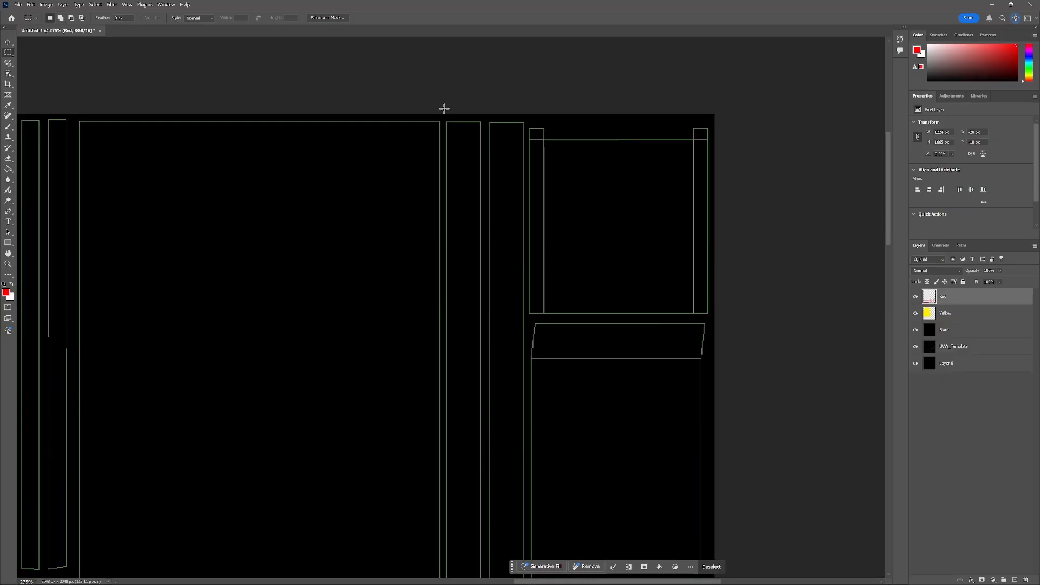
left_click_drag(445, 109, 528, 384)
scroll(596, 336, "up", 7)
left_click_drag(720, 306, 528, 346)
scroll(527, 325, "down", 5)
key("alt+BackSpace")
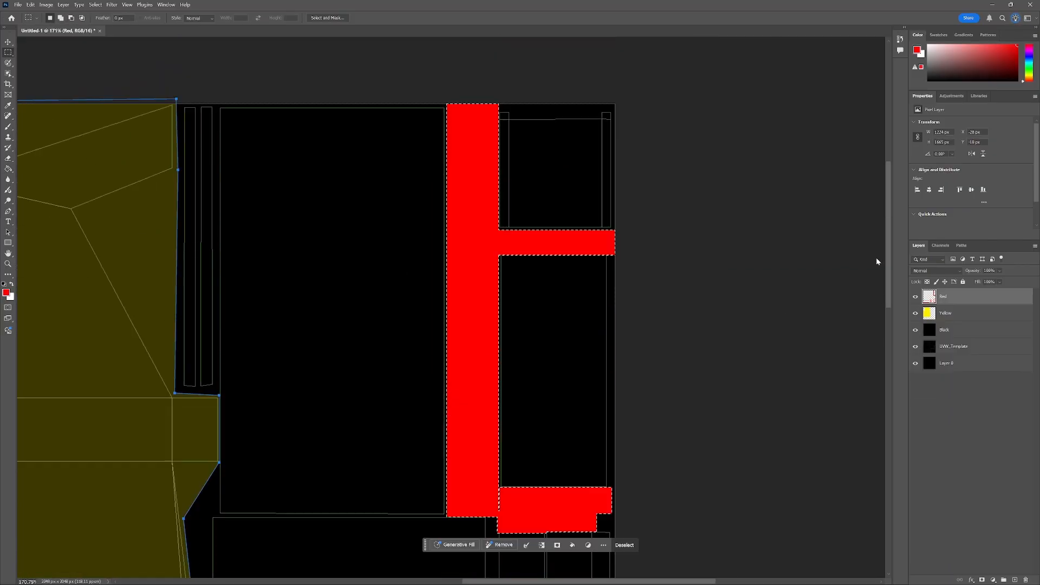
Select the remaining trim strips near the top, fill them red and deselect.
left_click_drag(434, 244, 655, 252)
left_click_drag(398, 110, 438, 401)
key("alt+BackSpace")
scroll(514, 225, "down", 3)
key("v")
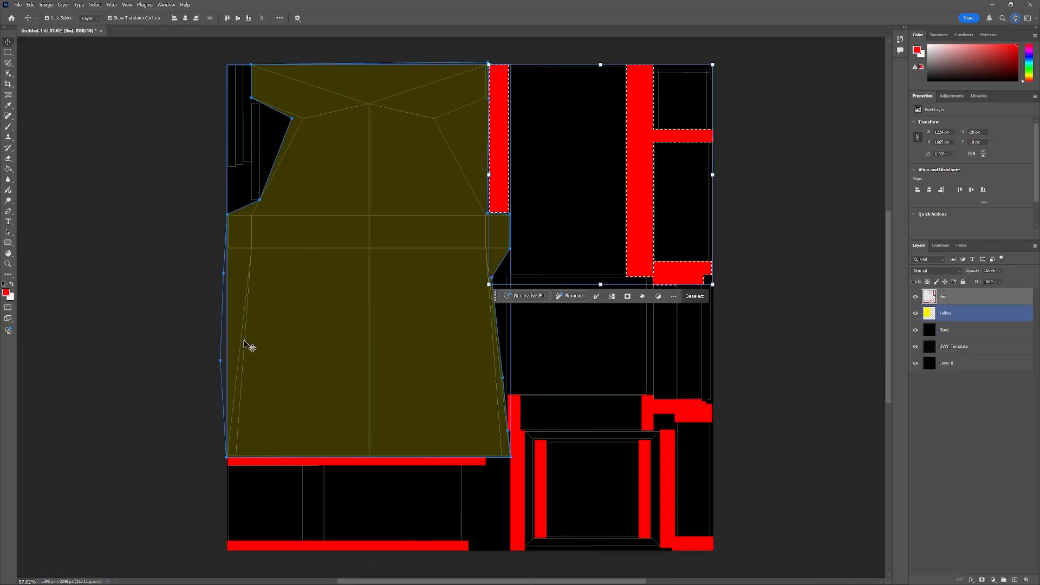
left_click(7, 53)
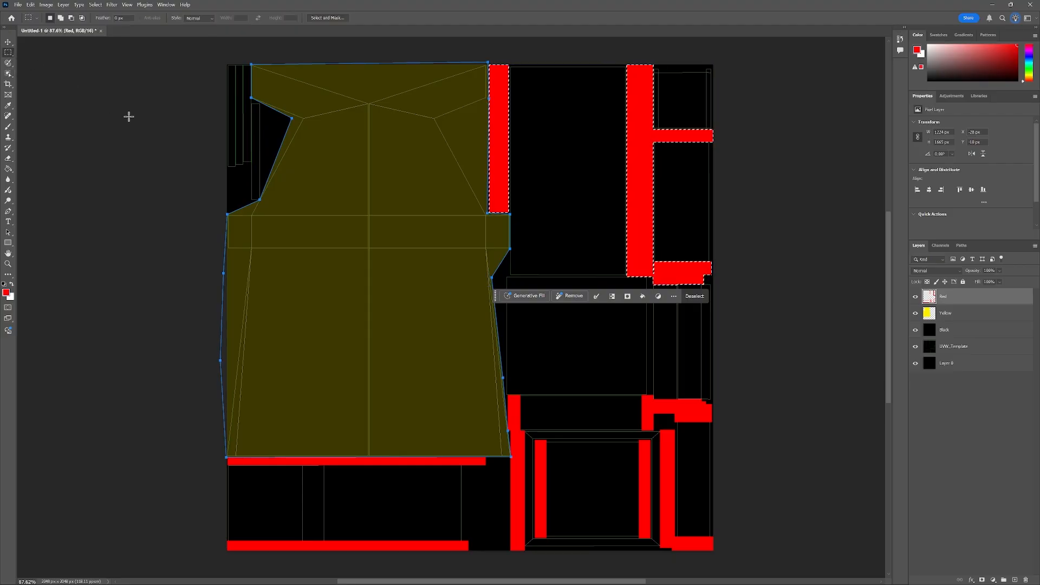
left_click(204, 170)
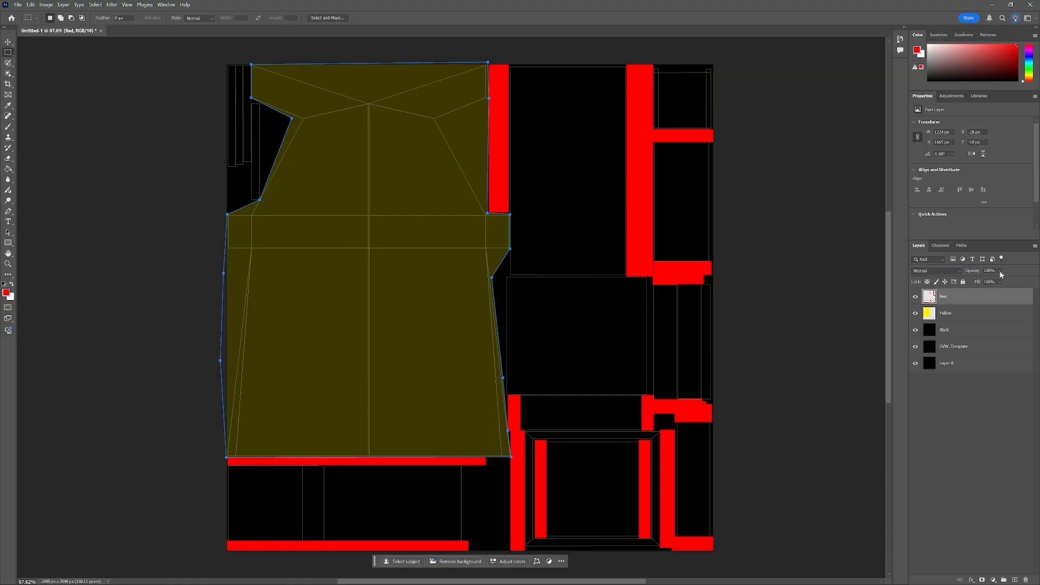
Lower the Red layer's opacity to 39% and delete the leftover work path.
left_click(1000, 271)
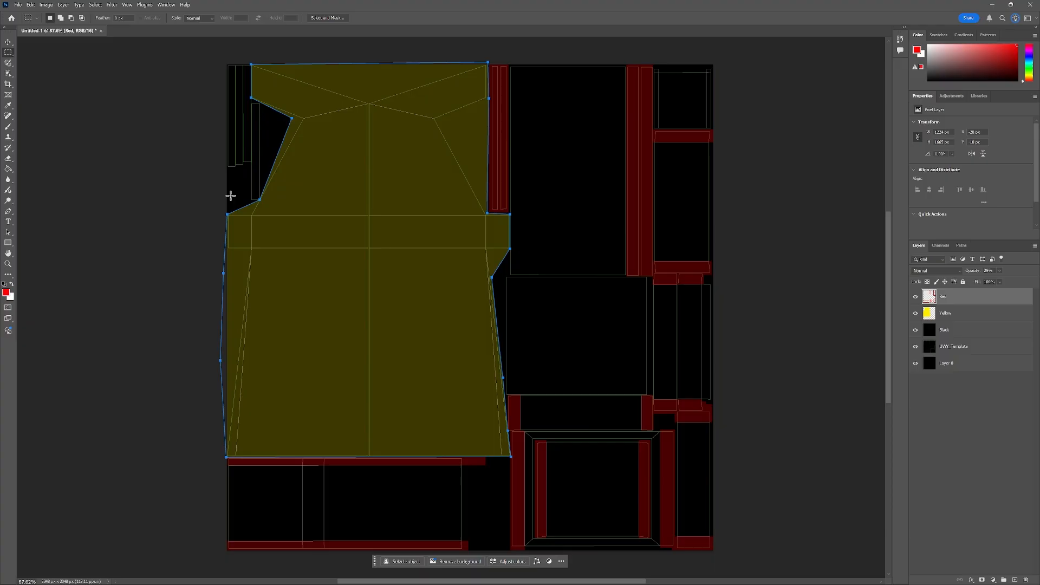
key("p")
right_click(260, 201)
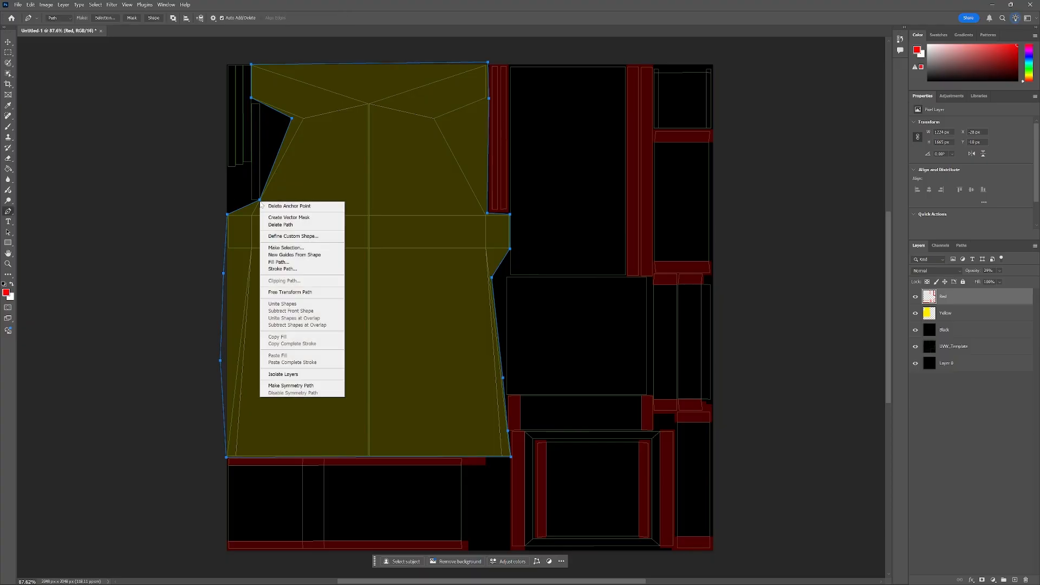
left_click(282, 224)
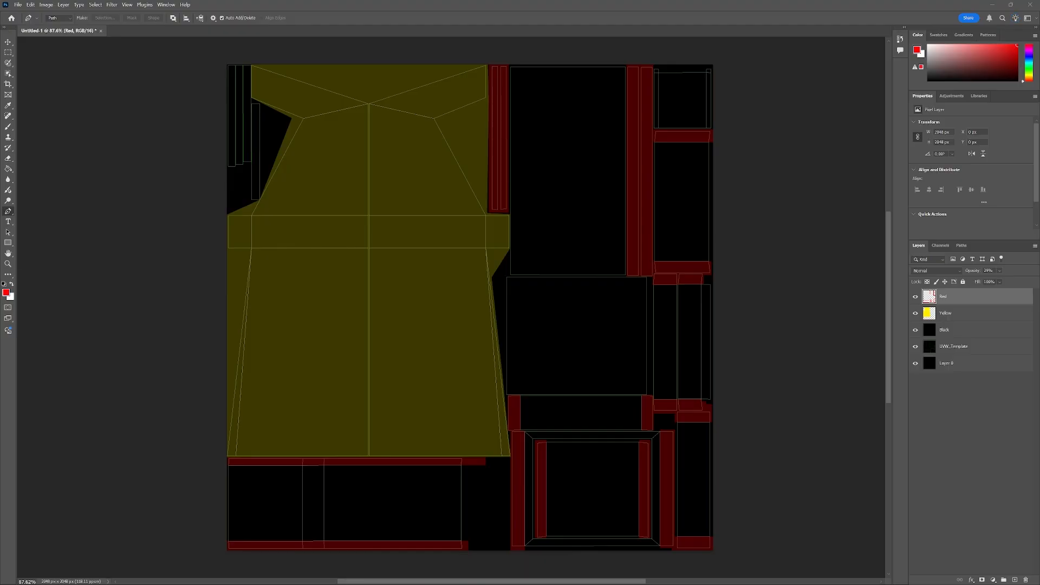
Place the Side artwork image and scale it down onto the yellow side panel island.
left_click_drag(0, 174, 675, 122)
left_click_drag(493, 252, 337, 323)
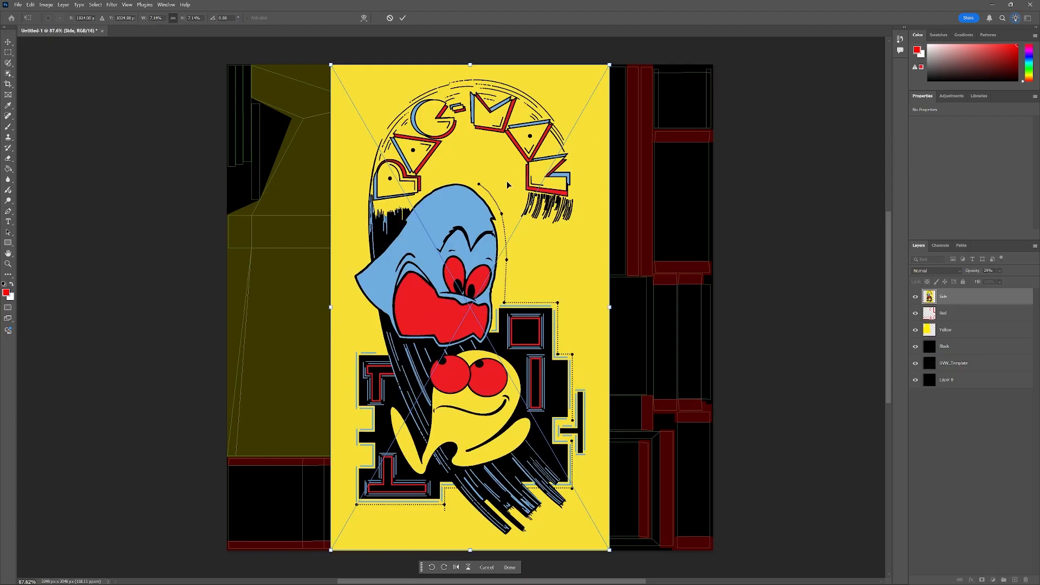
left_click_drag(610, 65, 471, 306)
left_click_drag(436, 442, 477, 347)
left_click_drag(510, 206, 492, 244)
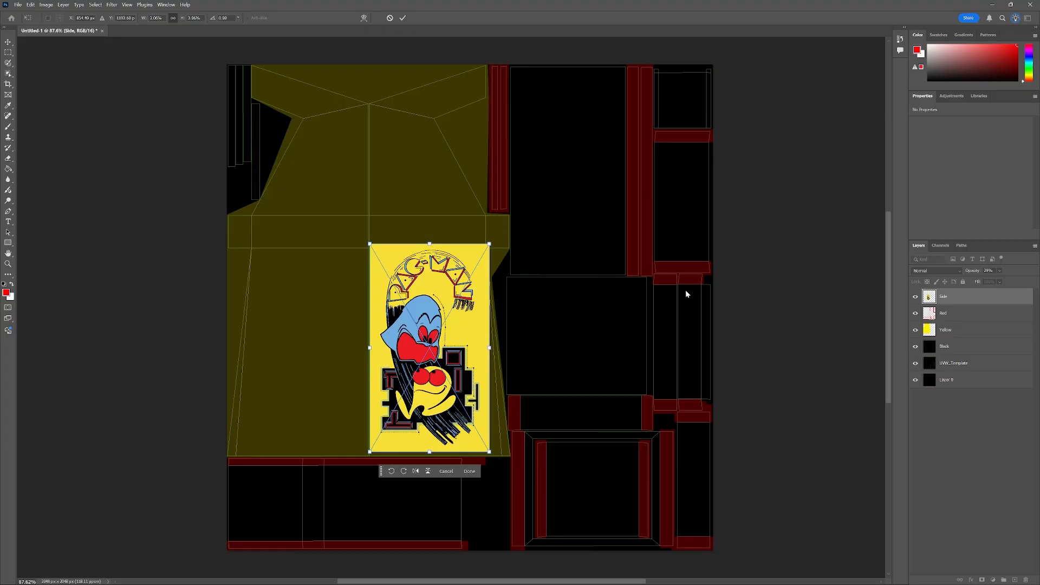
left_click(953, 428)
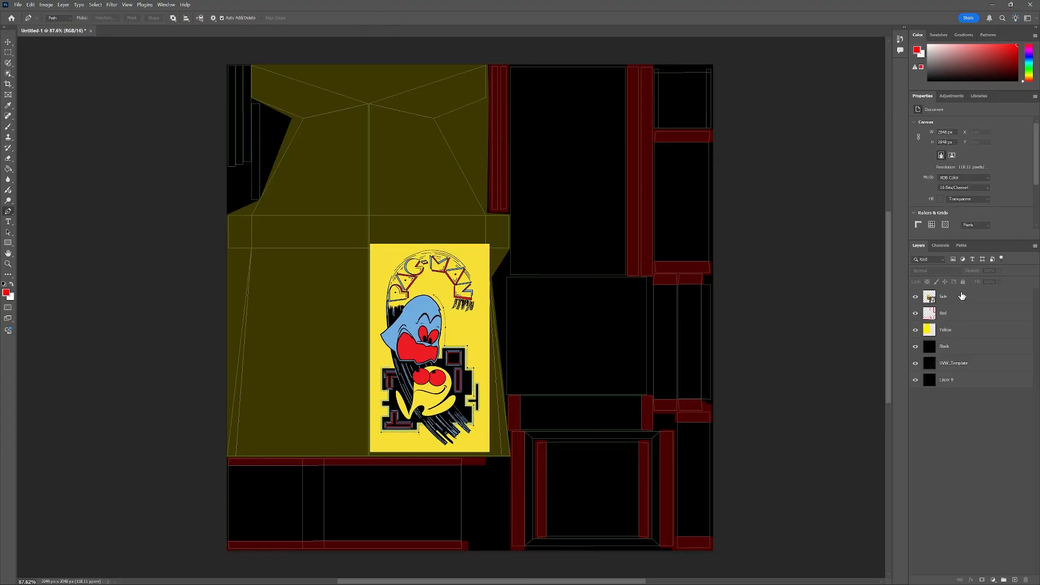
Duplicate the Side layer, keeping the name Side copy.
left_click(961, 297)
right_click(950, 298)
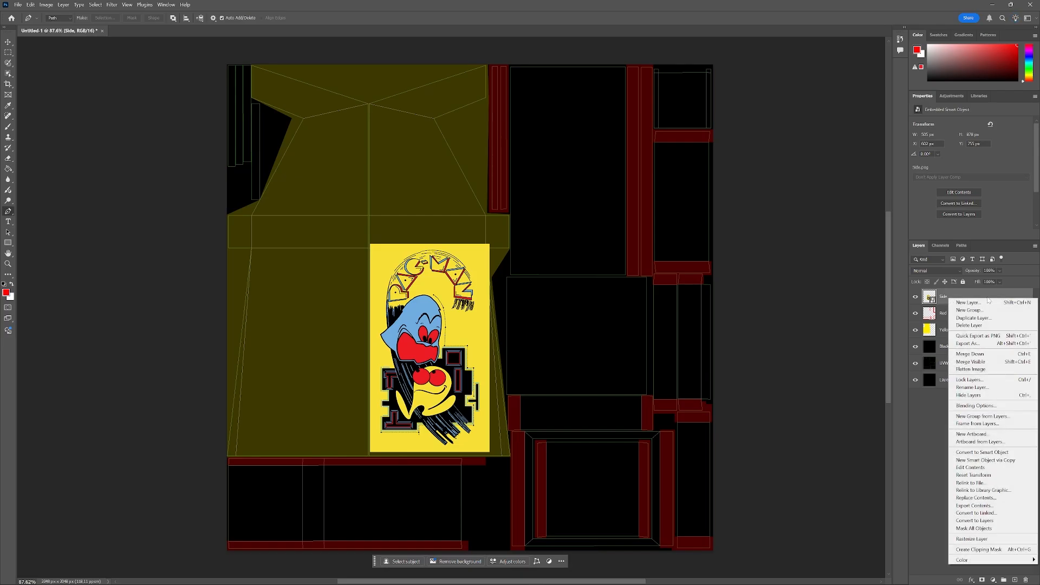
left_click(968, 317)
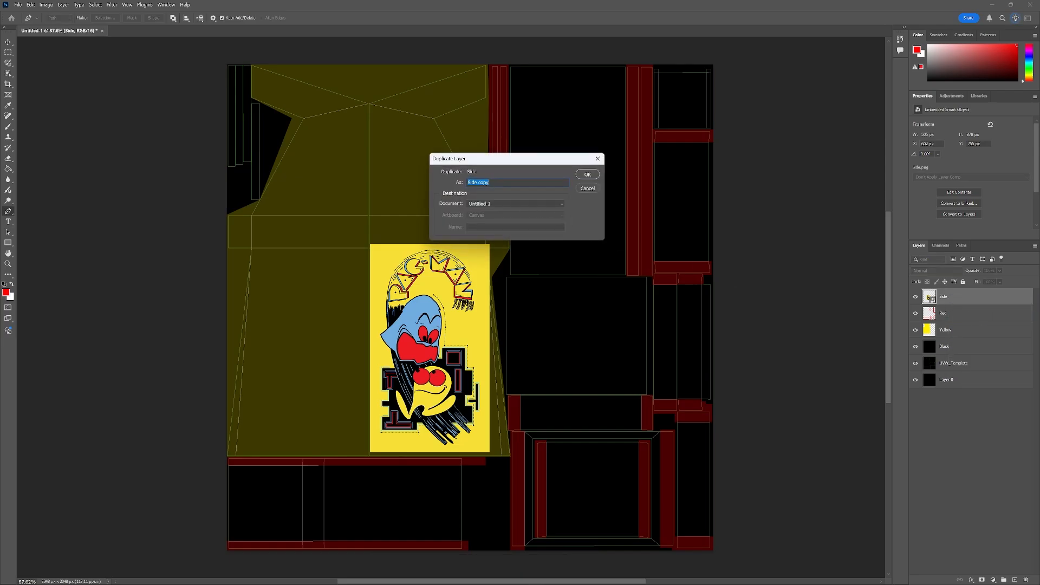
left_click(597, 175)
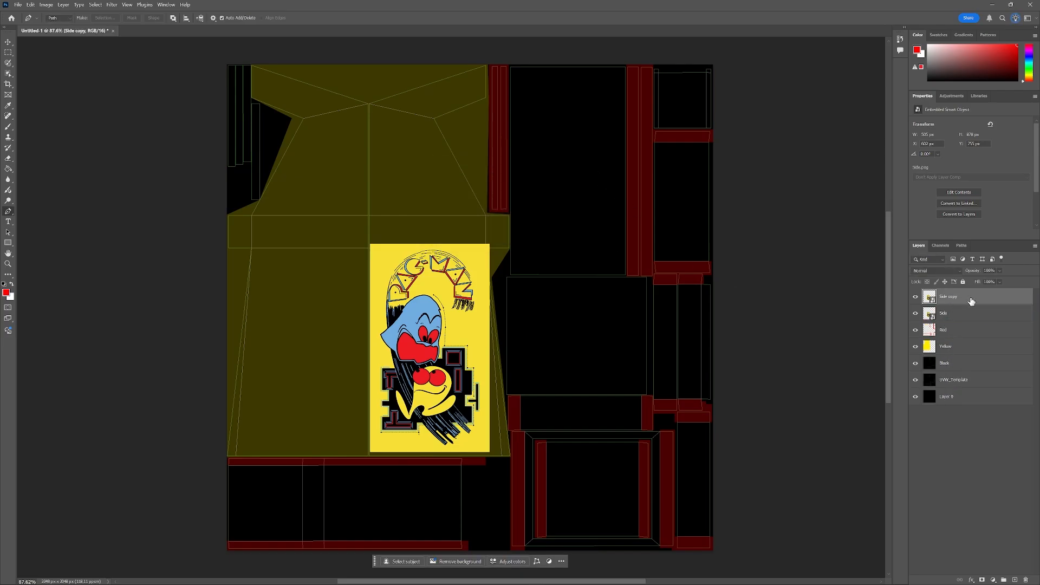
left_click(9, 43)
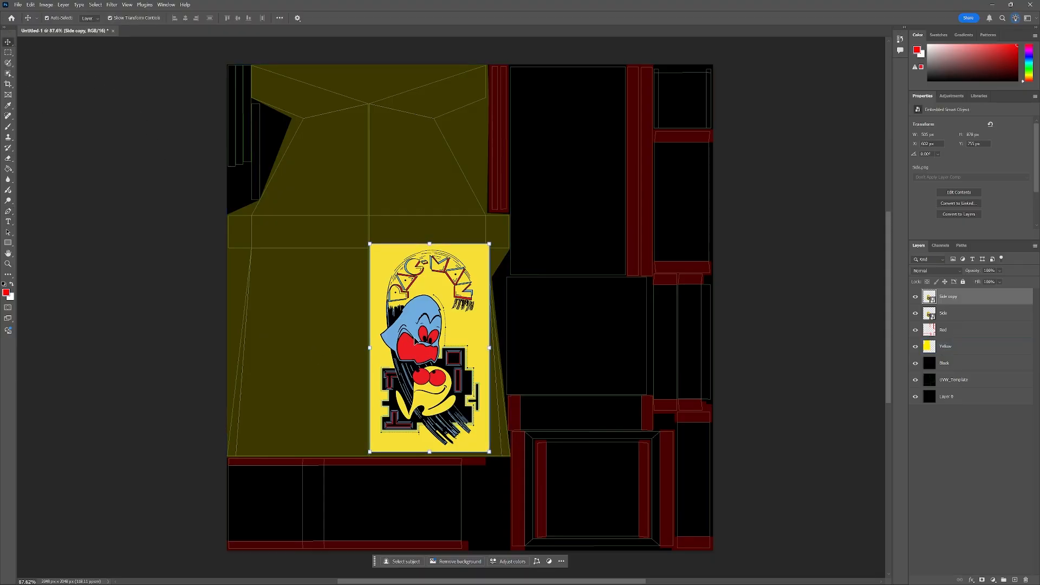
Nudge the Side copy artwork left so it sits beside the original artwork on the yellow side panel island.
key("Left")
key("Left")
key("Left")
key("Left")
key("Left")
key("Left")
key("Left")
key("Left")
key("Left")
key("Left")
key("Left")
key("Left")
key("Left")
key("Left")
key("Left")
key("Left")
key("Left")
key("Left")
key("Left")
key("Left")
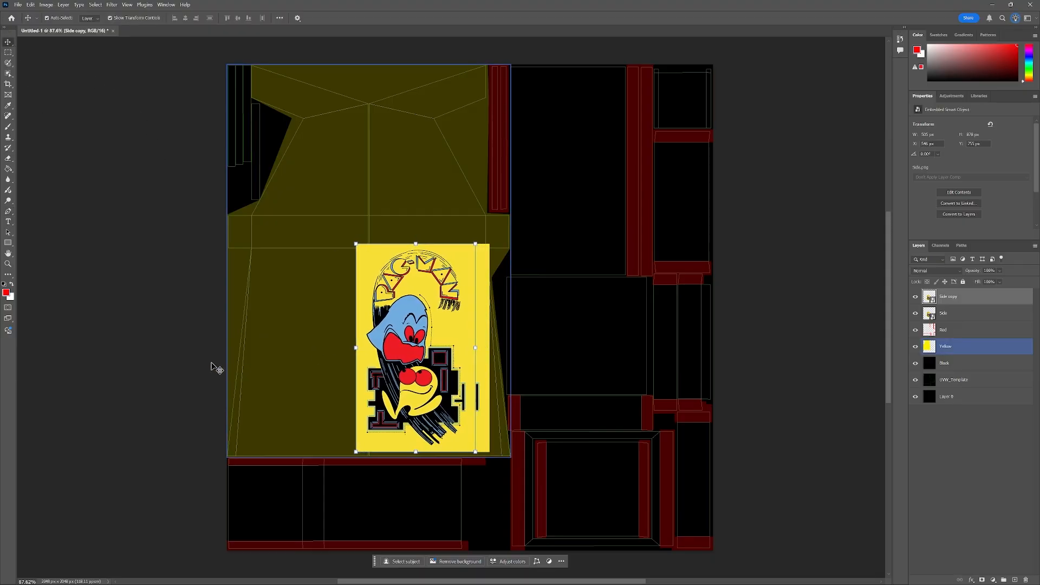
key("Left")
key("Left")
key("Left")
key("Left")
key("Left")
key("Left")
key("Left")
key("Left")
key("Left")
key("Left")
key("Left")
key("Left")
key("Left")
key("Left")
key("Left")
key("Left")
key("Left")
key("Left")
key("Left")
key("Left")
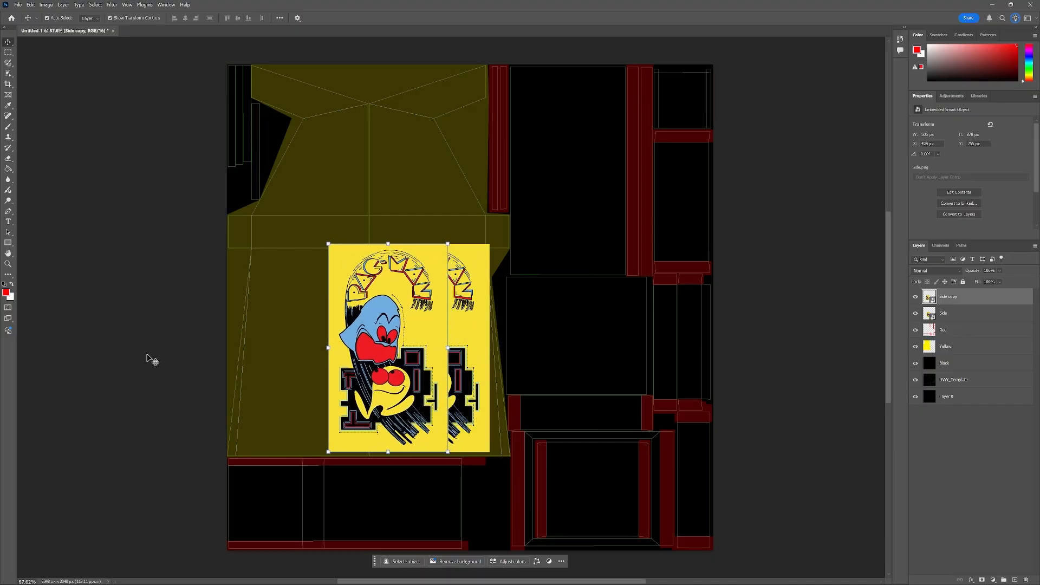
key("Left")
key("Left")
key("Left")
key("Left")
key("Left")
key("Left")
key("Left")
key("Left")
key("Left")
key("Left")
key("Left")
key("Left")
key("Left")
key("Left")
key("Left")
key("Left")
key("Left")
key("Left")
key("Left")
key("Left")
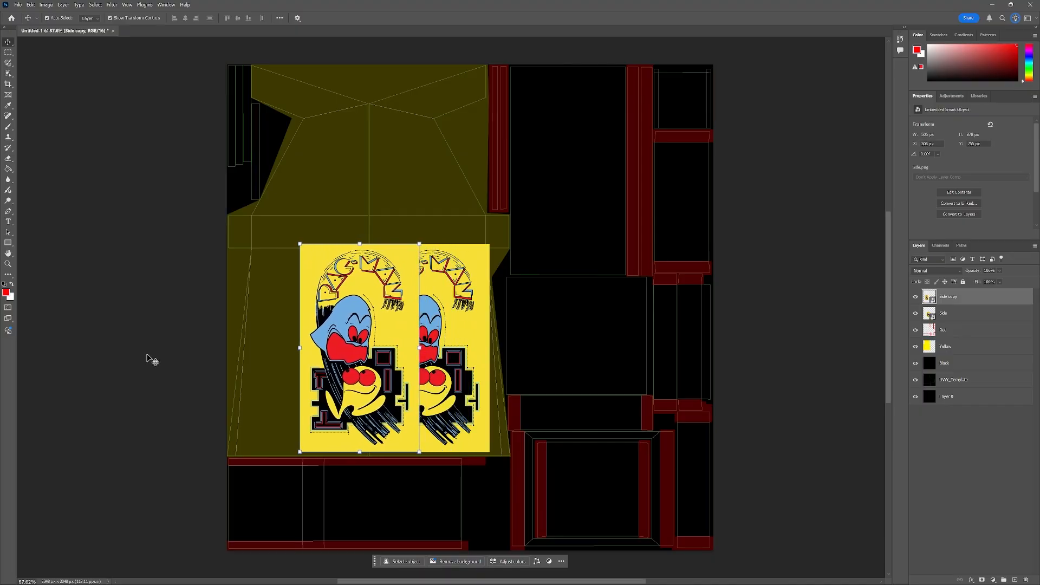
key("Left")
key("Left")
key("Left")
key("Left")
key("Left")
key("Left")
key("Left")
key("Left")
key("Left")
key("Left")
key("Left")
key("Left")
key("Left")
key("Left")
key("Left")
key("Left")
key("Left")
key("Left")
key("Left")
key("Left")
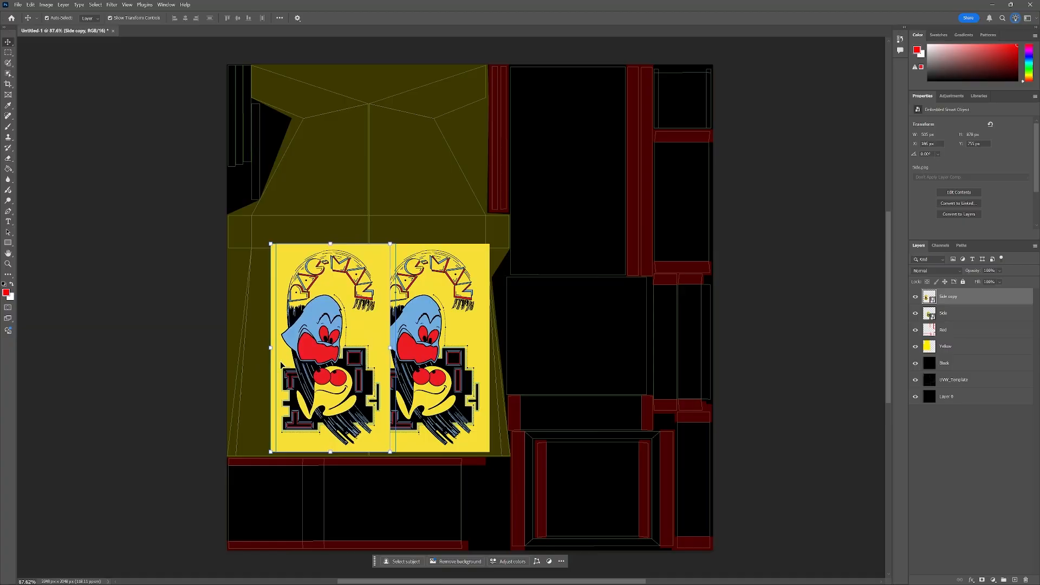
key("Left")
key("Left")
key("Left")
key("Left")
key("Left")
key("Left")
key("Left")
key("Left")
key("Left")
key("Left")
key("Left")
key("Left")
key("Left")
key("Left")
key("Left")
key("Left")
key("Left")
key("Left")
key("Left")
key("Left")
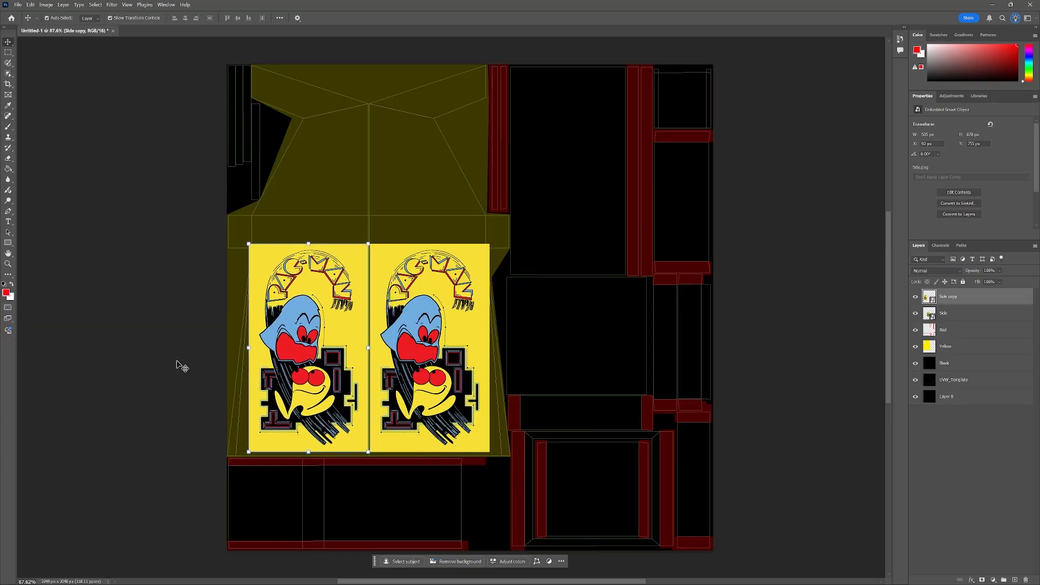
key("Left")
key("Left")
key("Left")
key("Left")
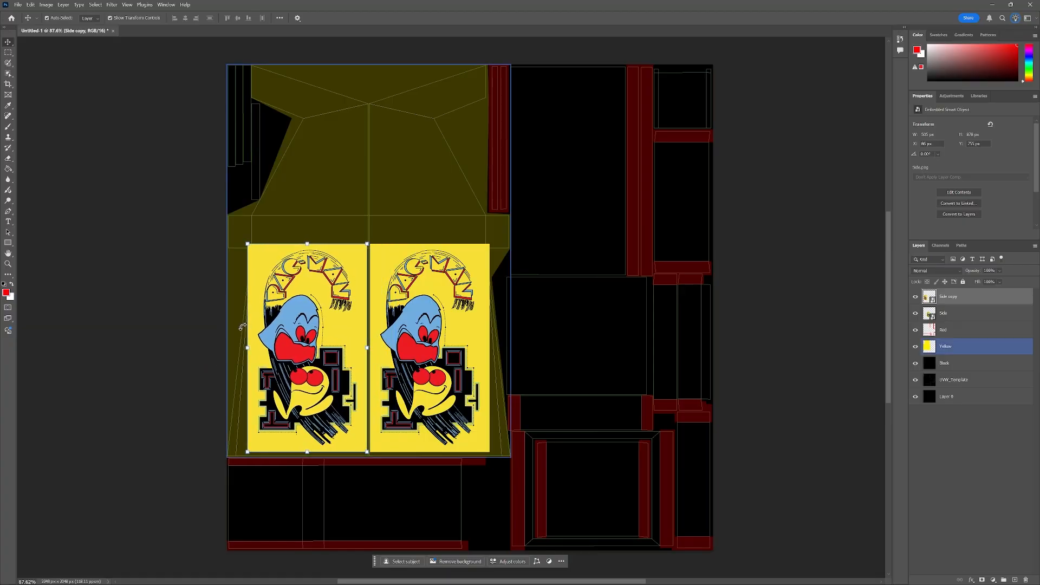
key("Left")
key("Left")
key("Left")
key("Left")
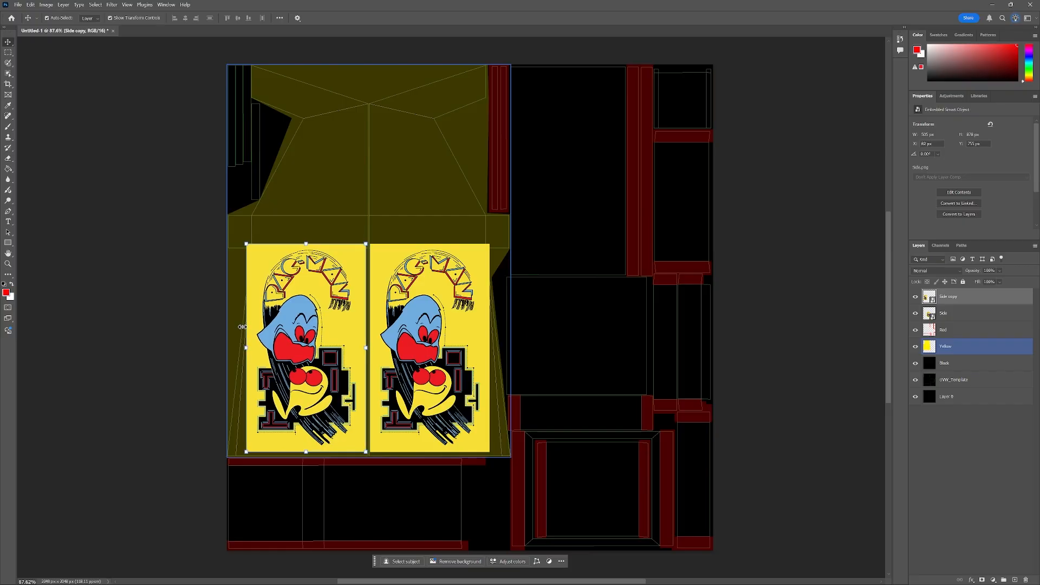
key("Right")
key("Right")
key("Right")
key("Right")
key("Right")
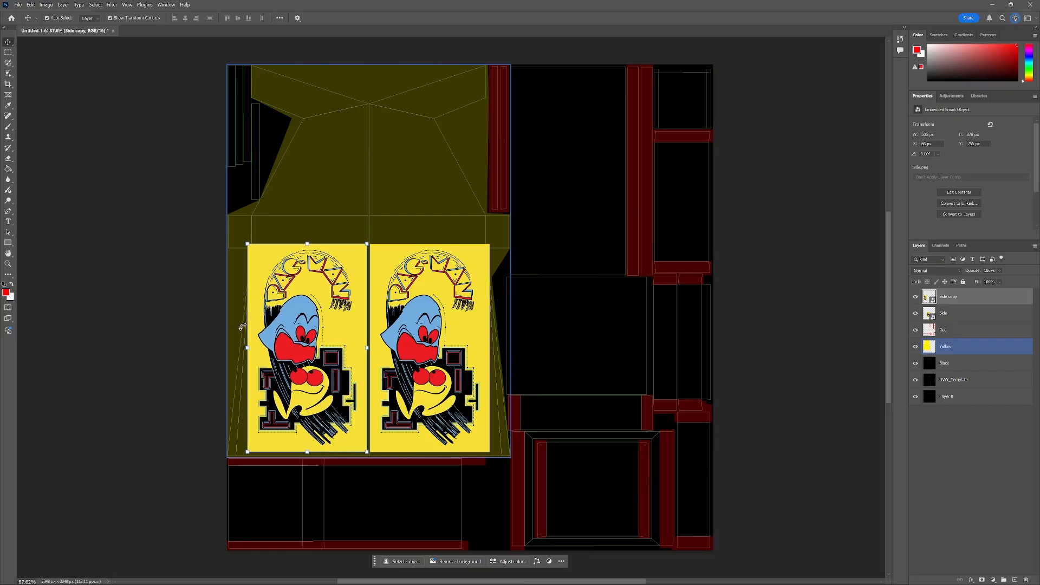
key("Right")
key("Right")
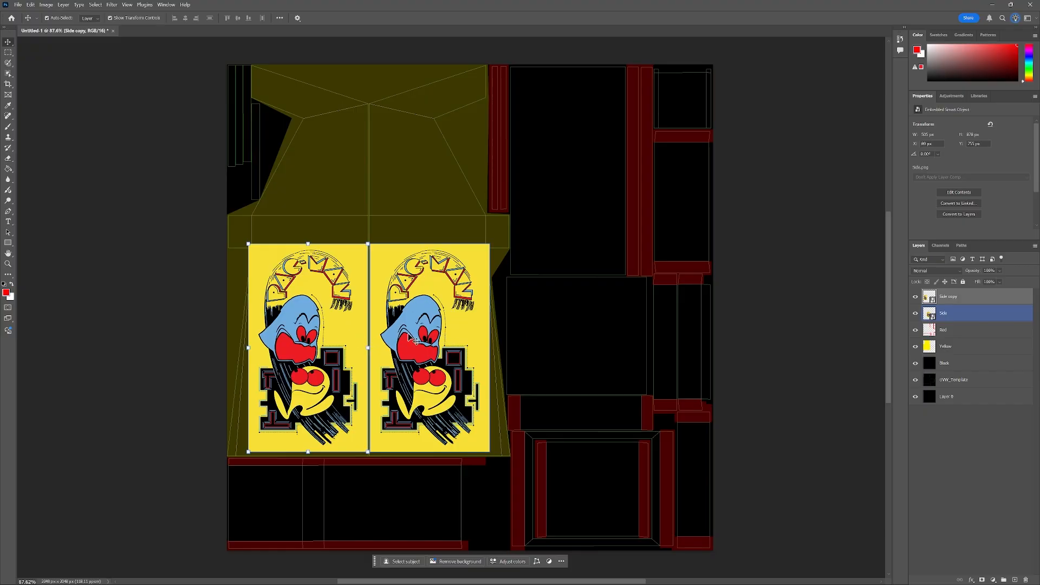
key("Left")
key("Left")
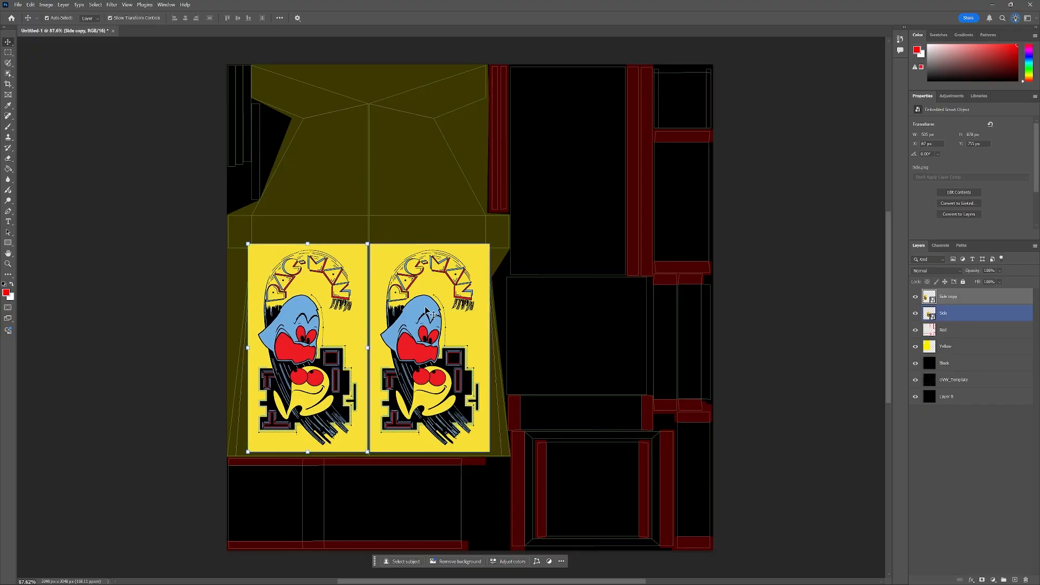
Set the Yellow layer's opacity to 100%.
scroll(393, 254, "up", 8)
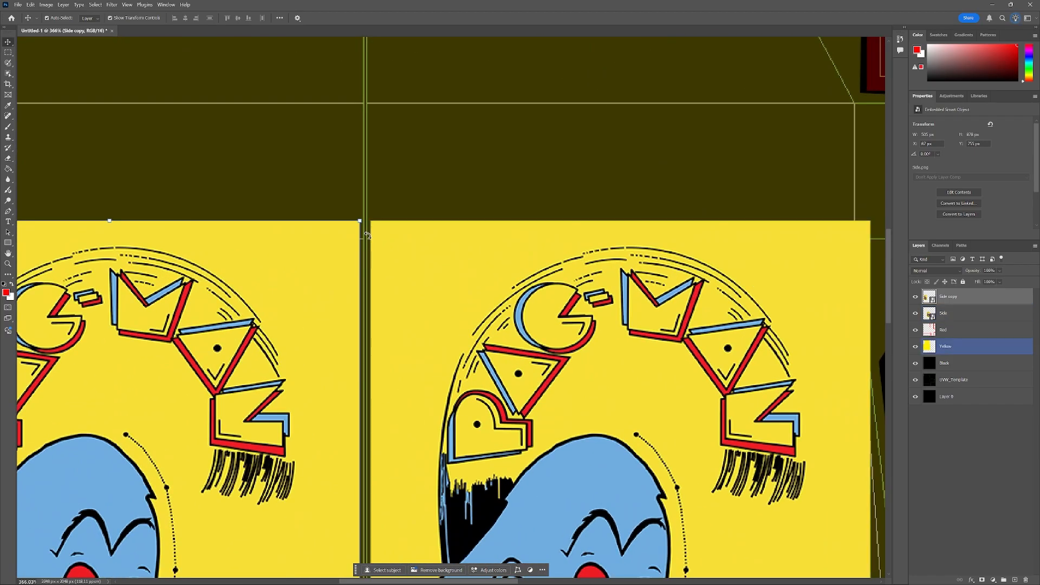
scroll(406, 279, "down", 6)
scroll(409, 279, "down", 3)
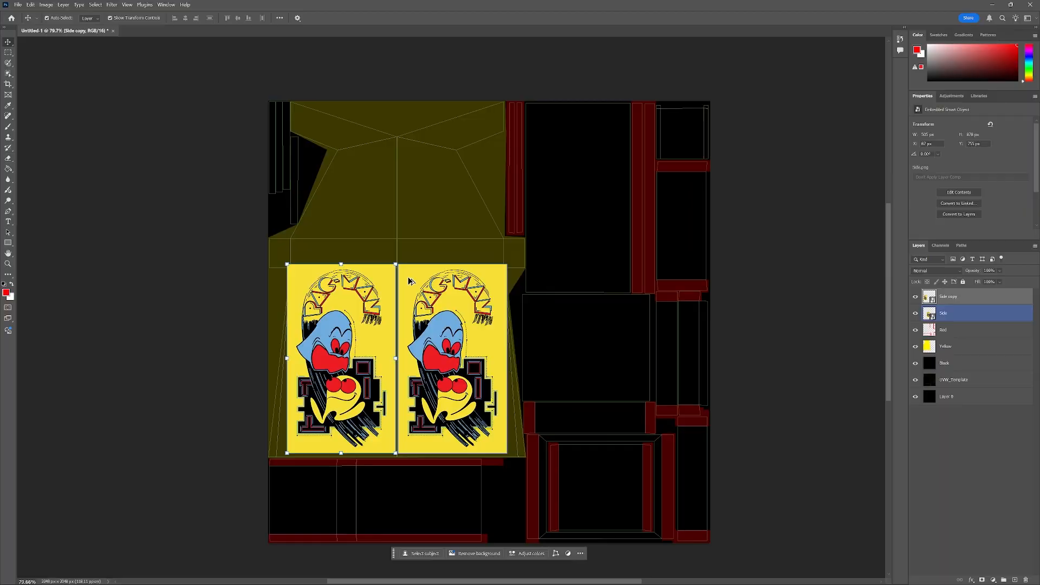
scroll(408, 277, "up", 1)
scroll(408, 276, "down", 1)
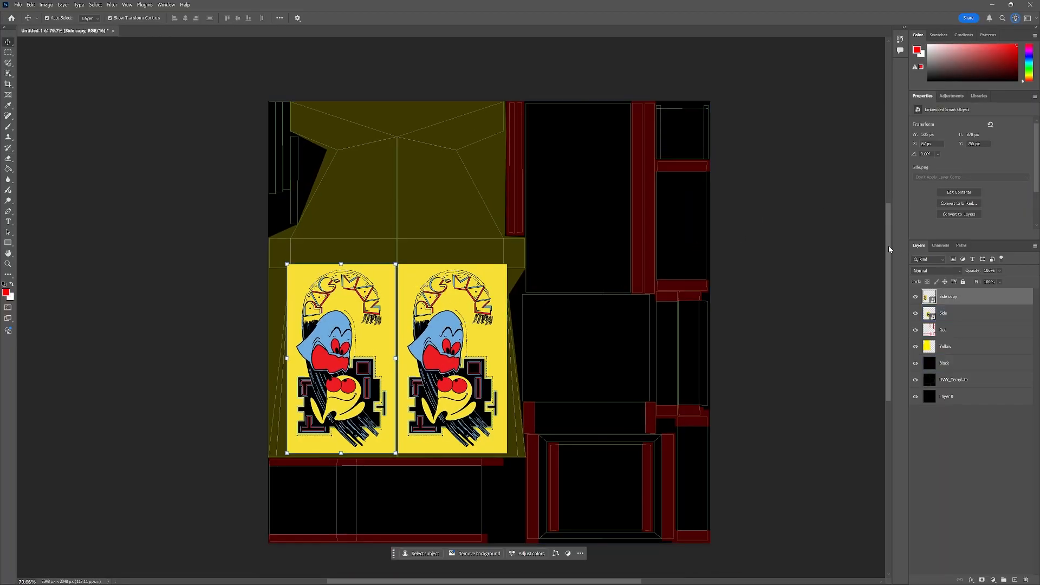
left_click_drag(889, 246, 890, 254)
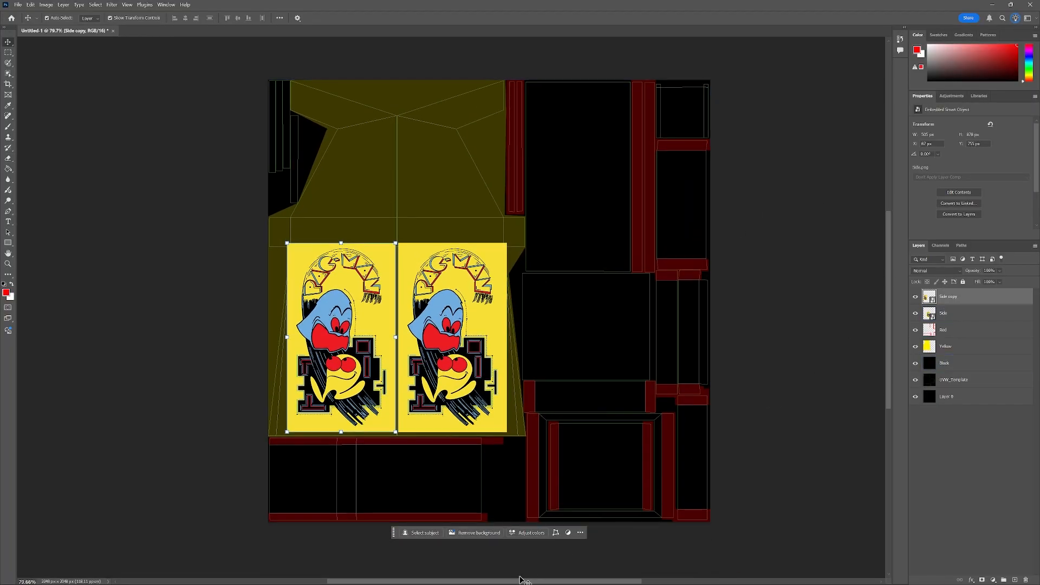
left_click_drag(525, 582, 535, 583)
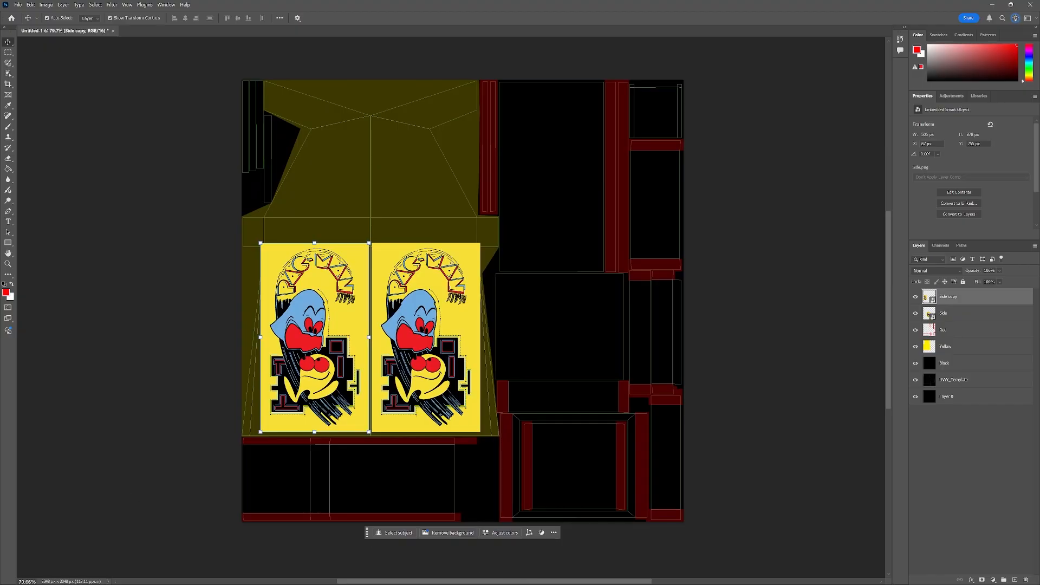
left_click(964, 347)
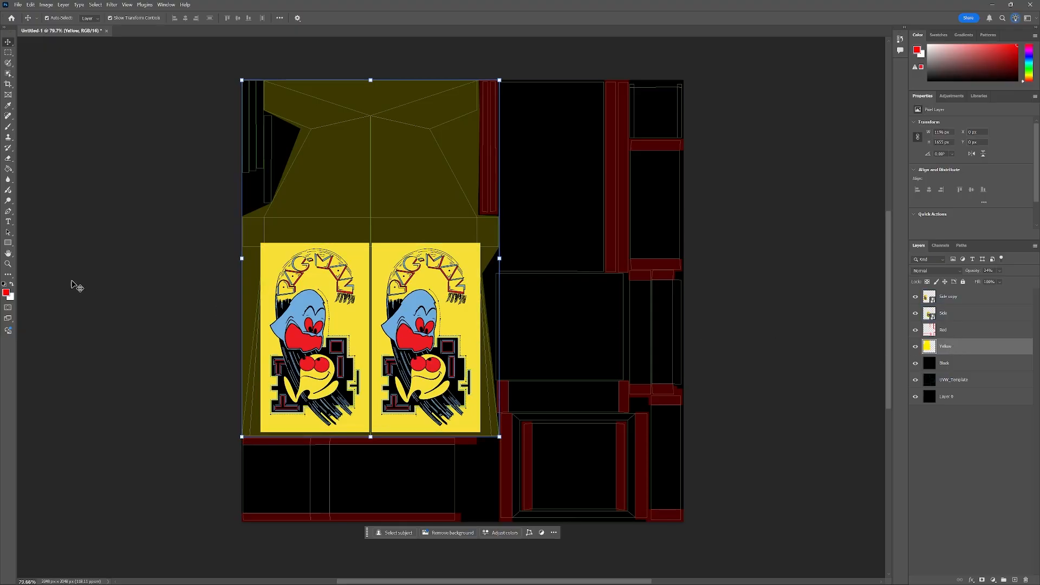
left_click(999, 272)
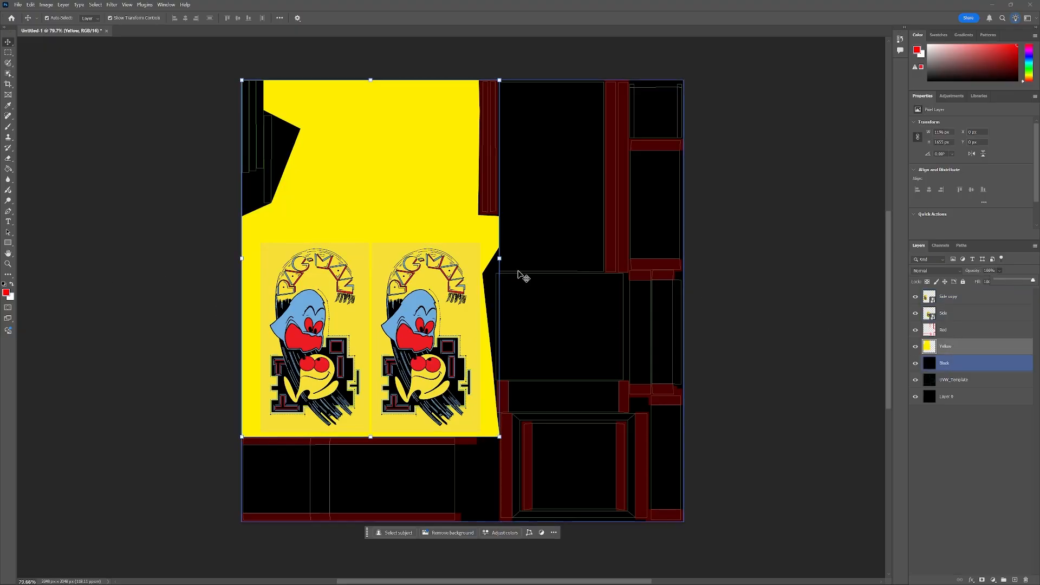
Sample the artwork's background yellow as foreground color and fill the yellow side panel island with it using the Paint Bucket.
left_click(6, 293)
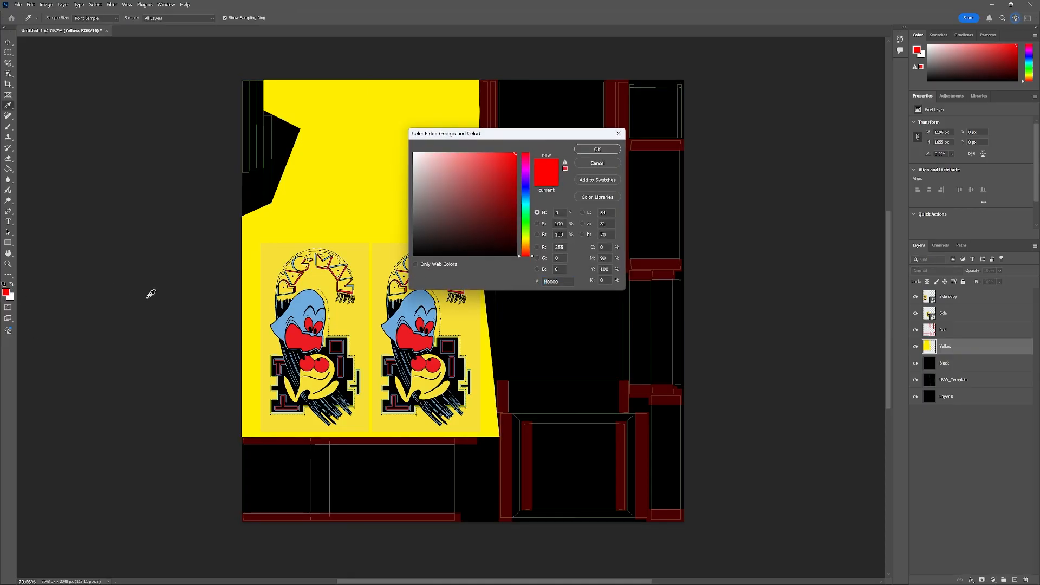
left_click(354, 252)
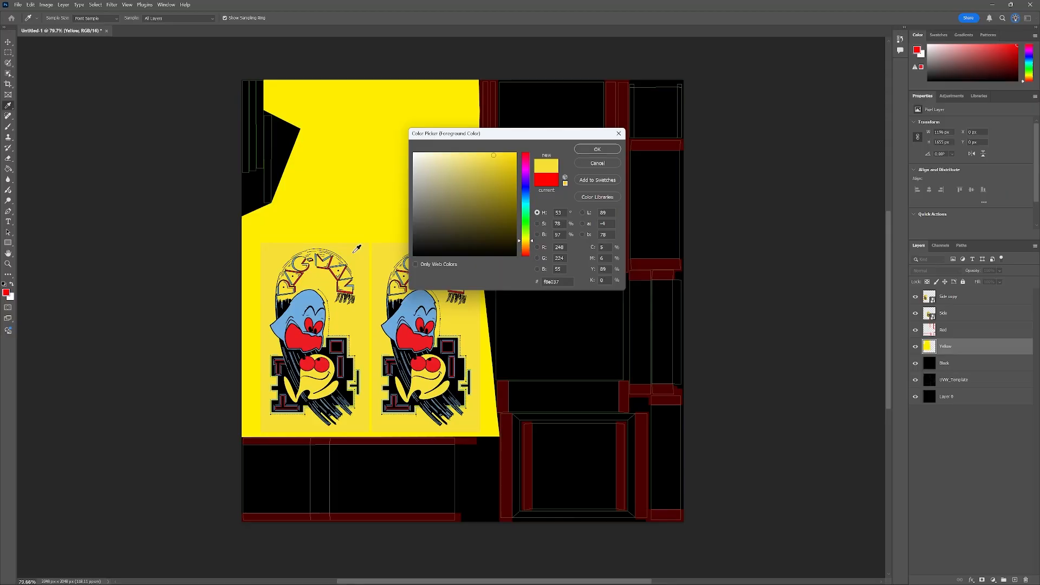
left_click(597, 150)
key("v")
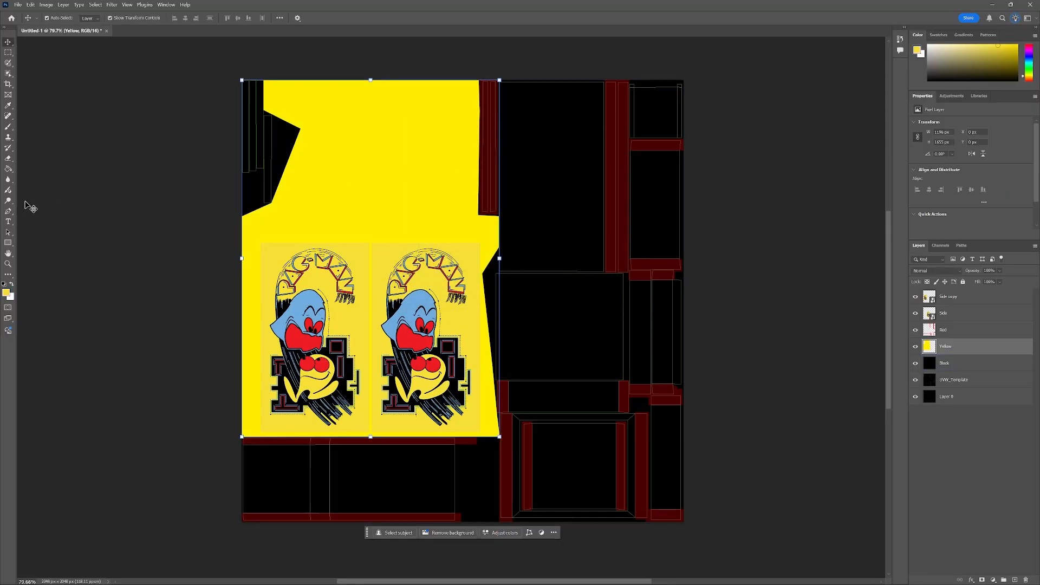
left_click(7, 169)
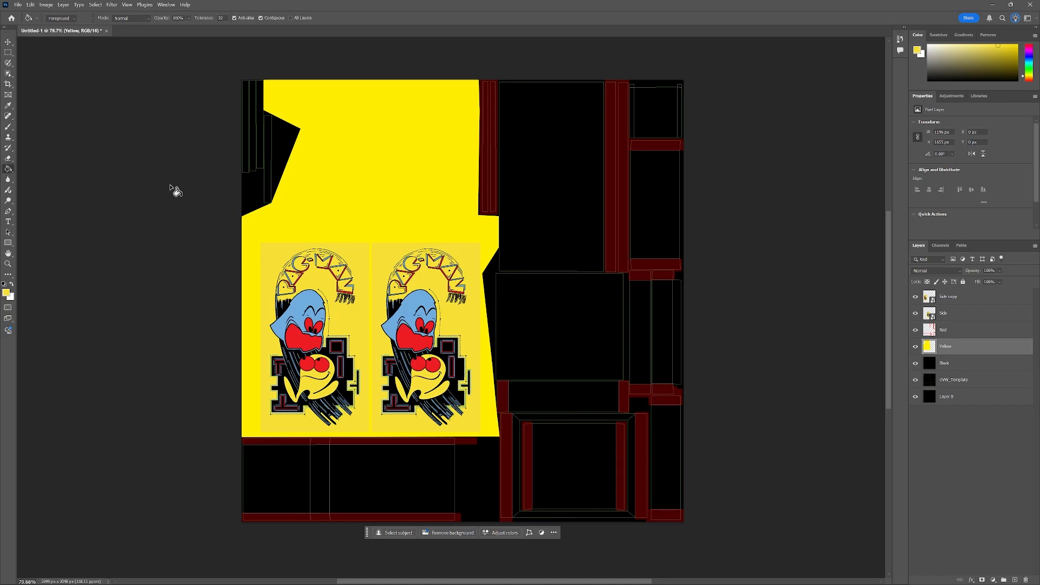
left_click(372, 187)
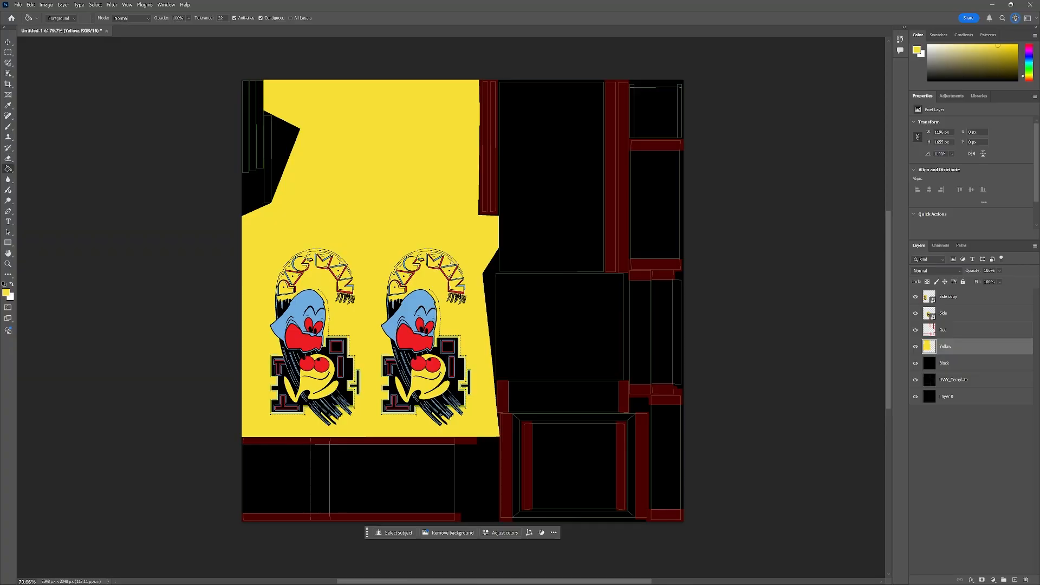
Drag the Pacman logo image from the Tutorial 4 Images folder into the document and place it.
key("alt+Tab")
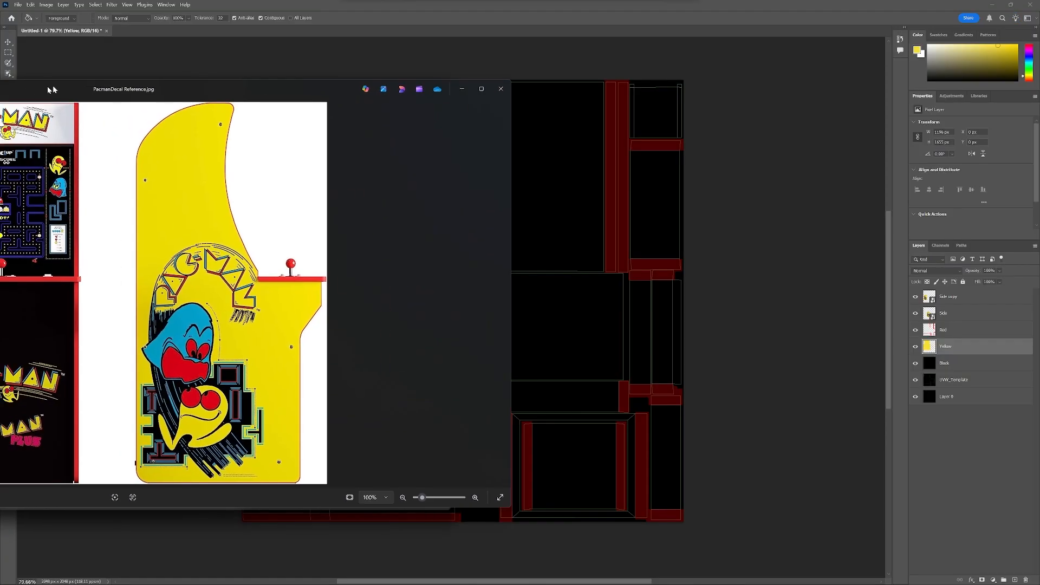
left_click_drag(53, 85, 383, 96)
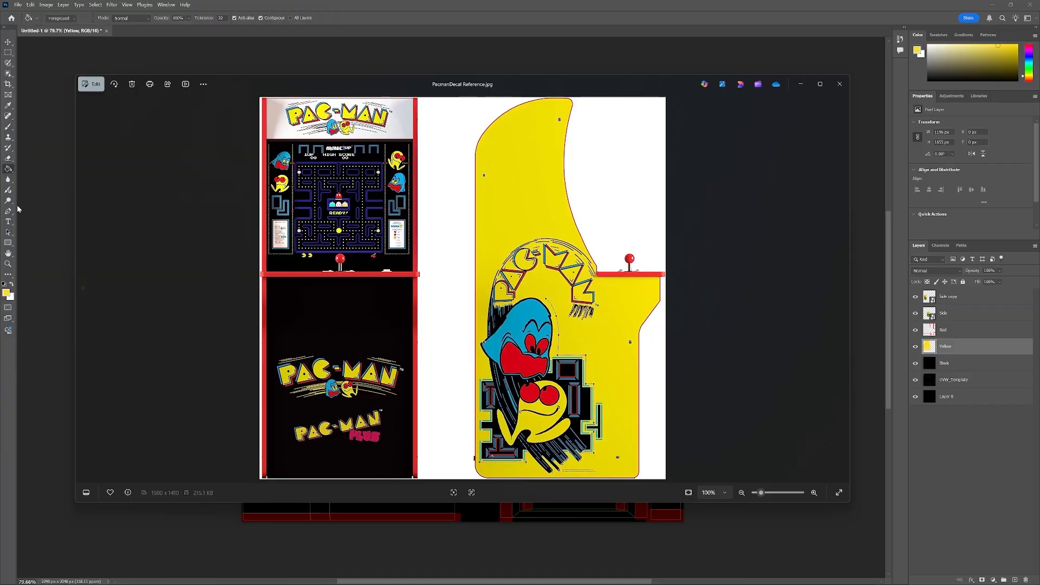
left_click_drag(2, 172, 680, 116)
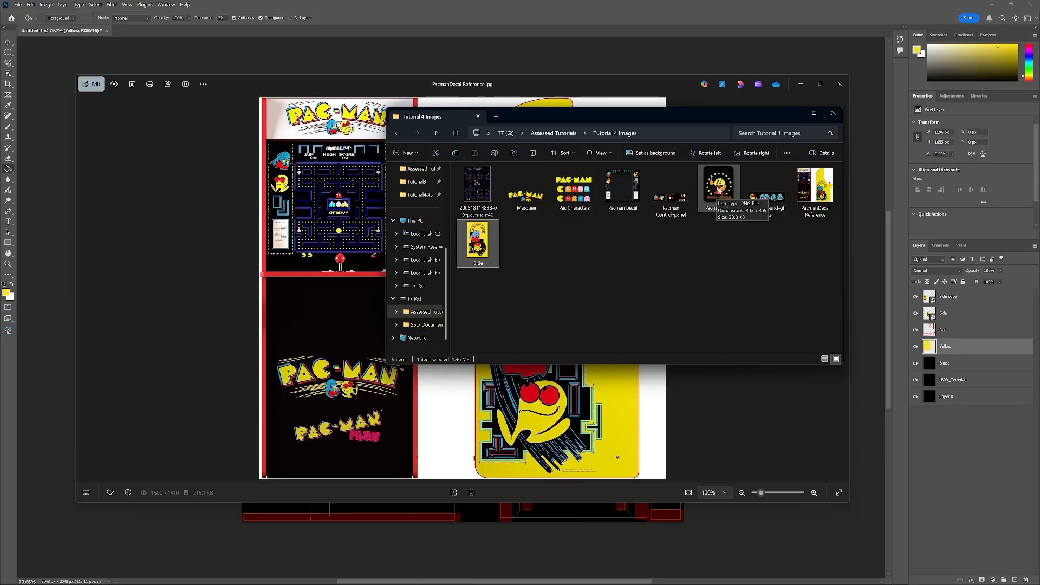
left_click(720, 198)
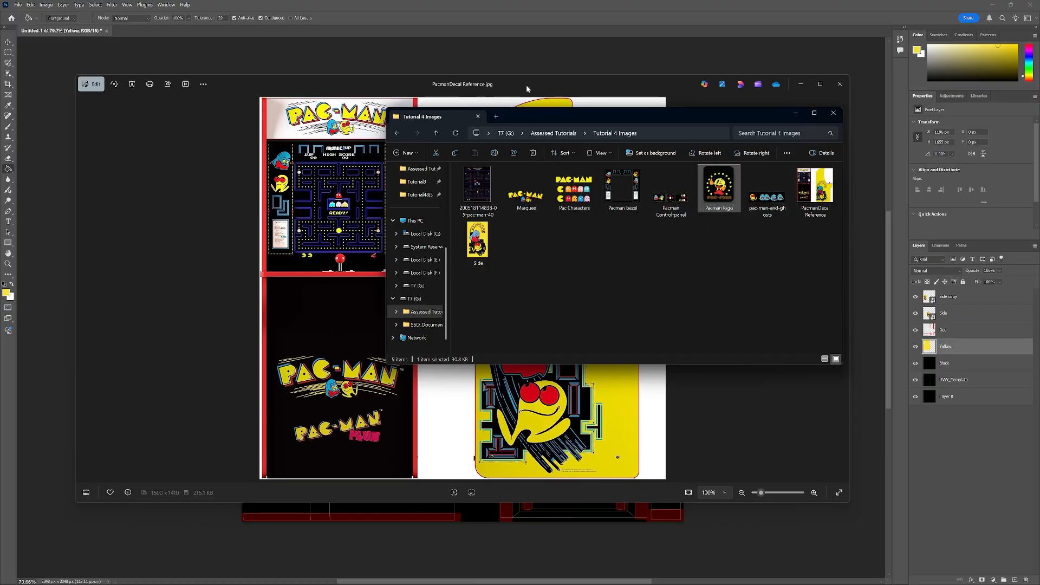
left_click_drag(528, 84, 0, 79)
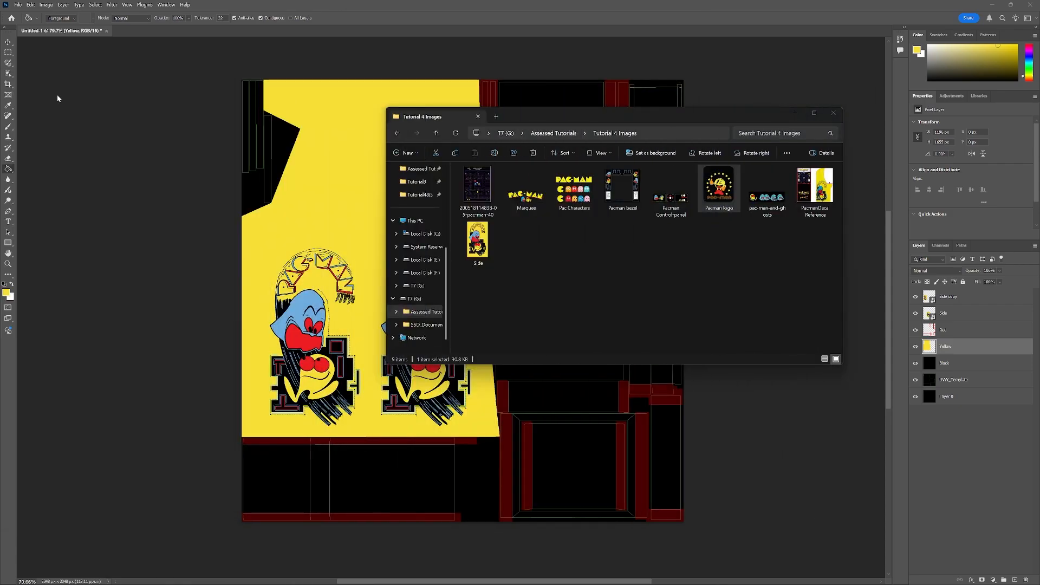
left_click_drag(640, 116, 274, 158)
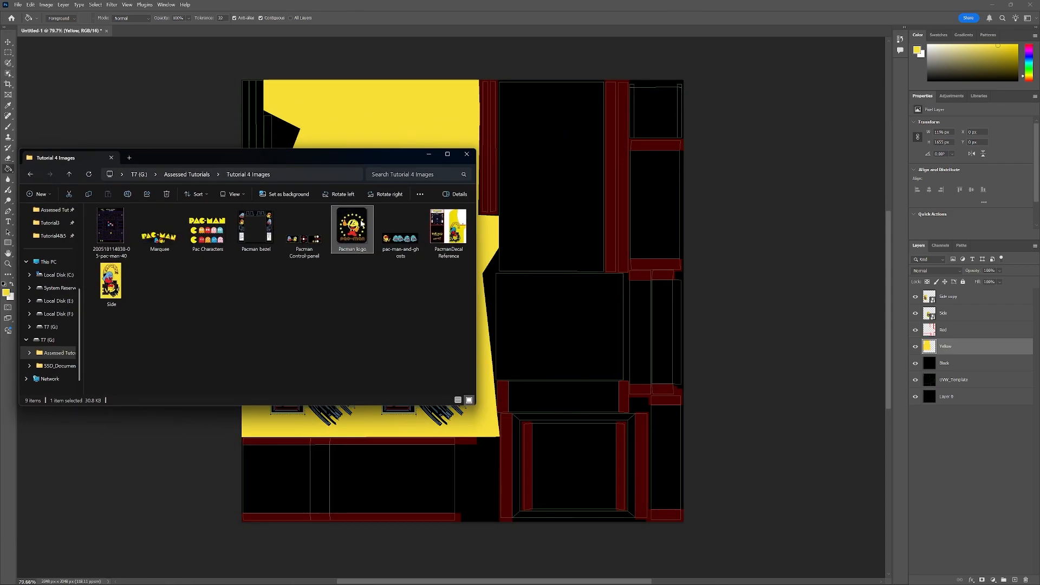
left_click_drag(350, 230, 557, 220)
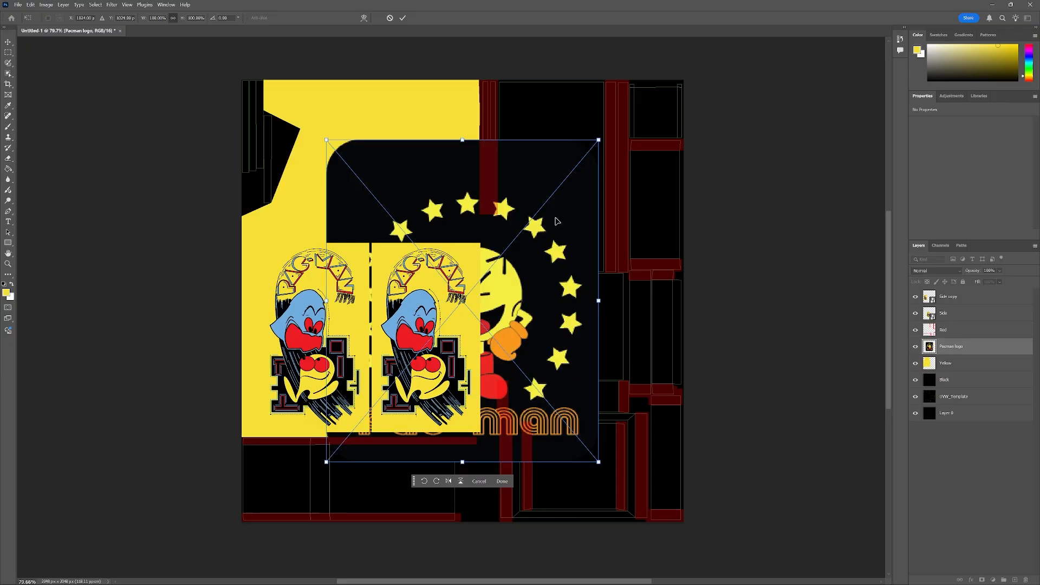
key("Return")
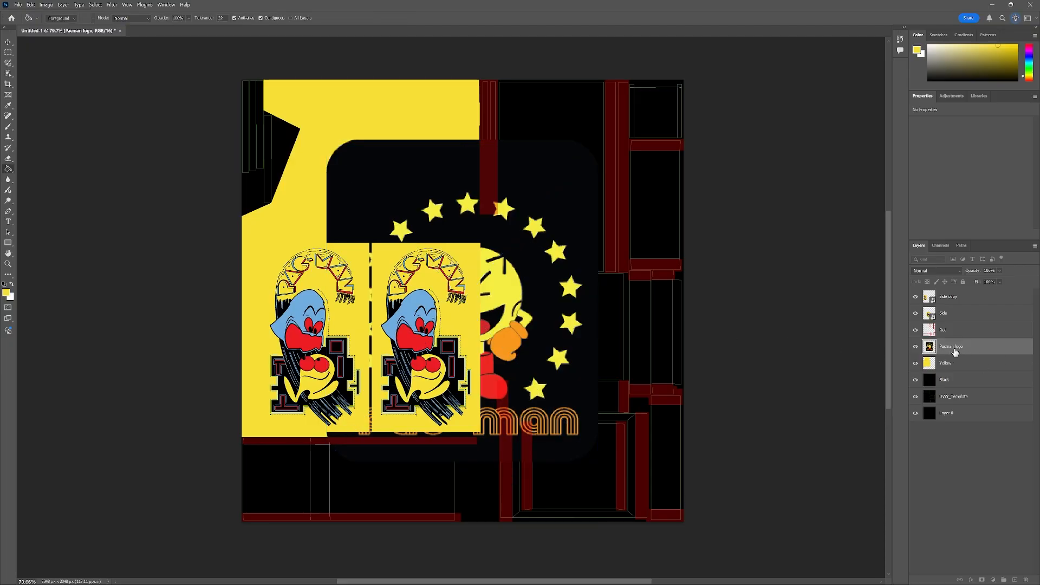
Move the Pacman logo layer to the top of the layer stack.
left_click_drag(955, 352, 957, 291)
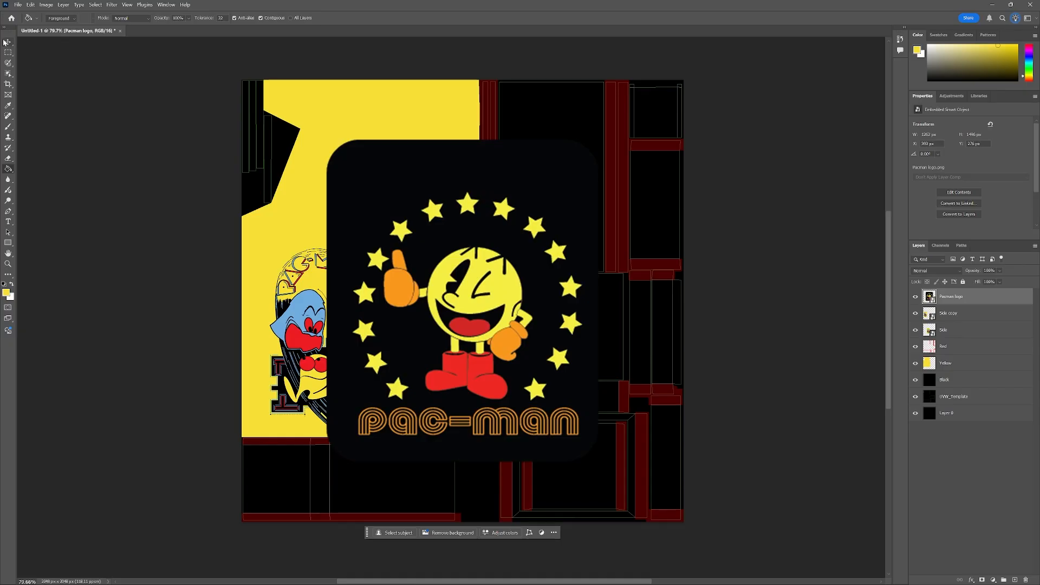
Scale down the Pacman logo and move it into the upper black panel island beside the yellow side panel.
left_click(7, 42)
left_click_drag(437, 321, 488, 275)
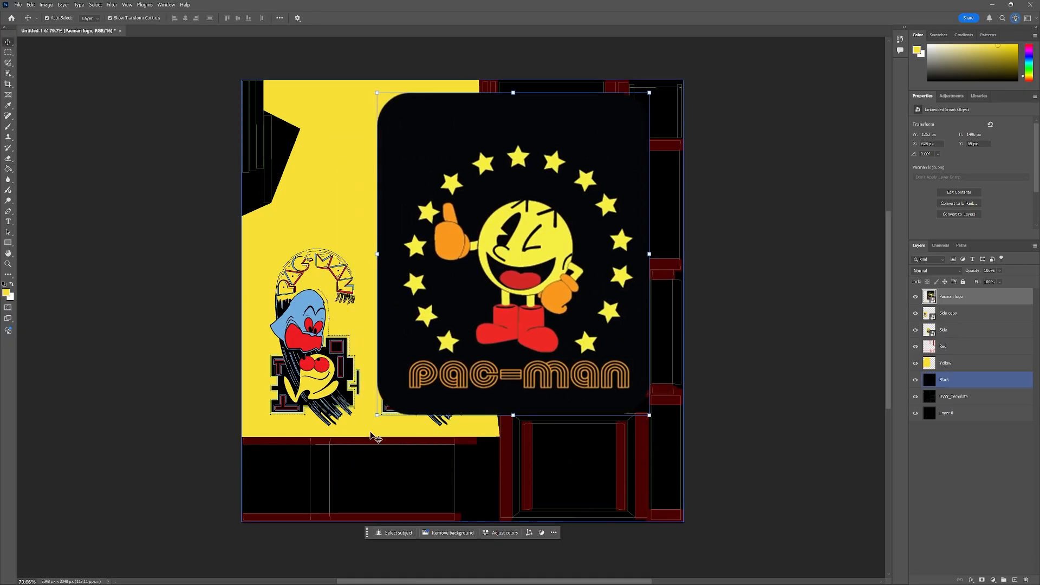
left_click_drag(378, 414, 400, 394)
left_click_drag(493, 321, 529, 239)
left_click_drag(587, 201, 536, 410)
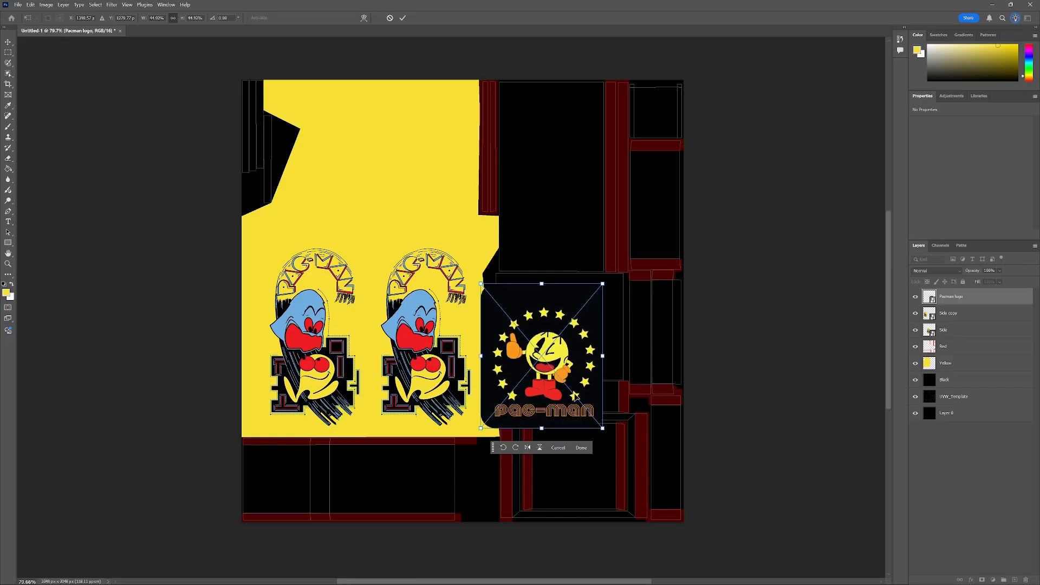
left_click_drag(540, 395, 551, 195)
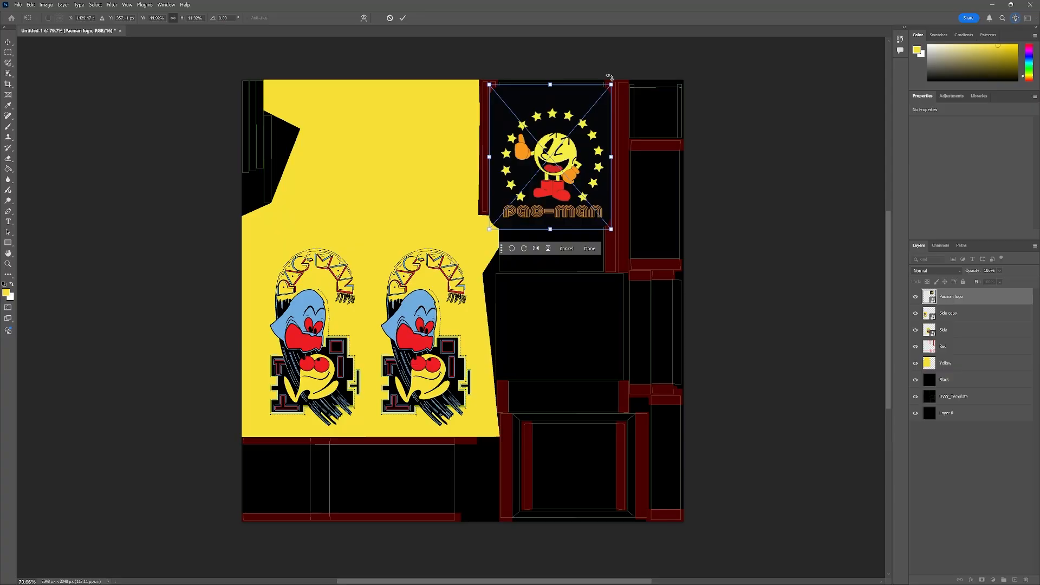
left_click_drag(611, 83, 601, 96)
left_click_drag(488, 96, 506, 112)
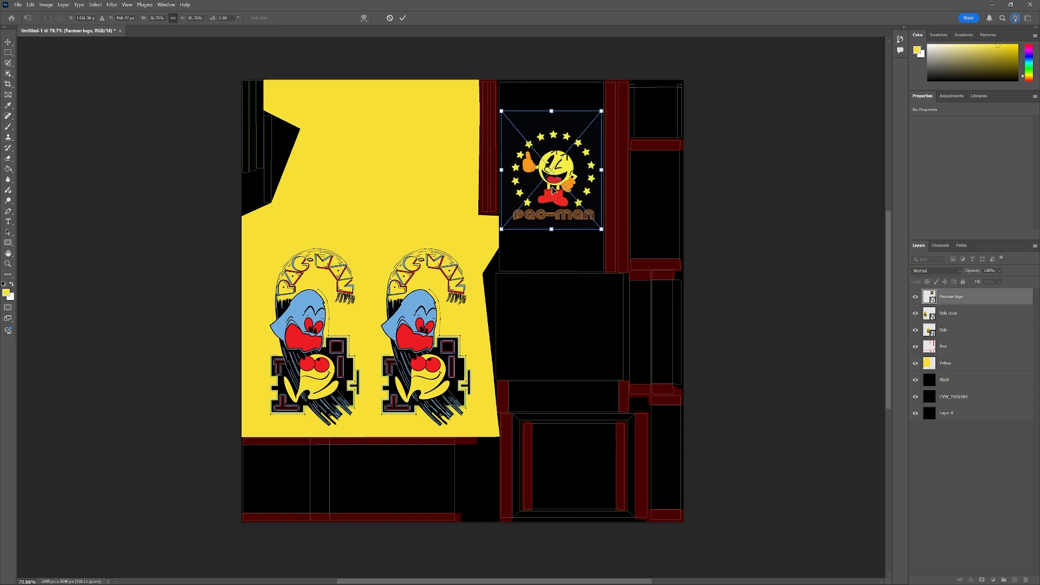
left_click_drag(553, 190, 555, 169)
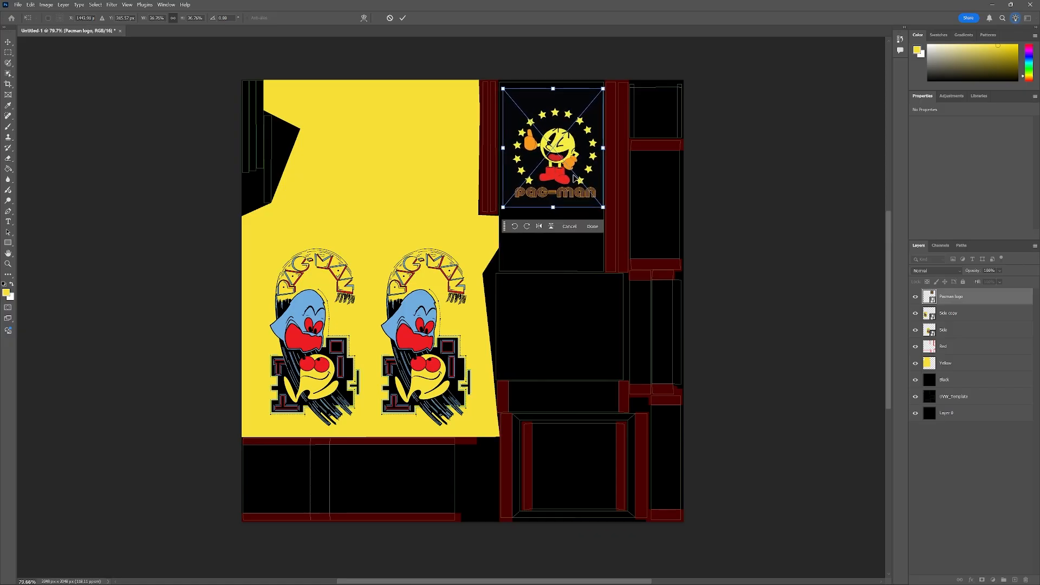
Nudge the Pacman logo to centre it in that panel and commit the transform.
scroll(562, 128, "up", 5)
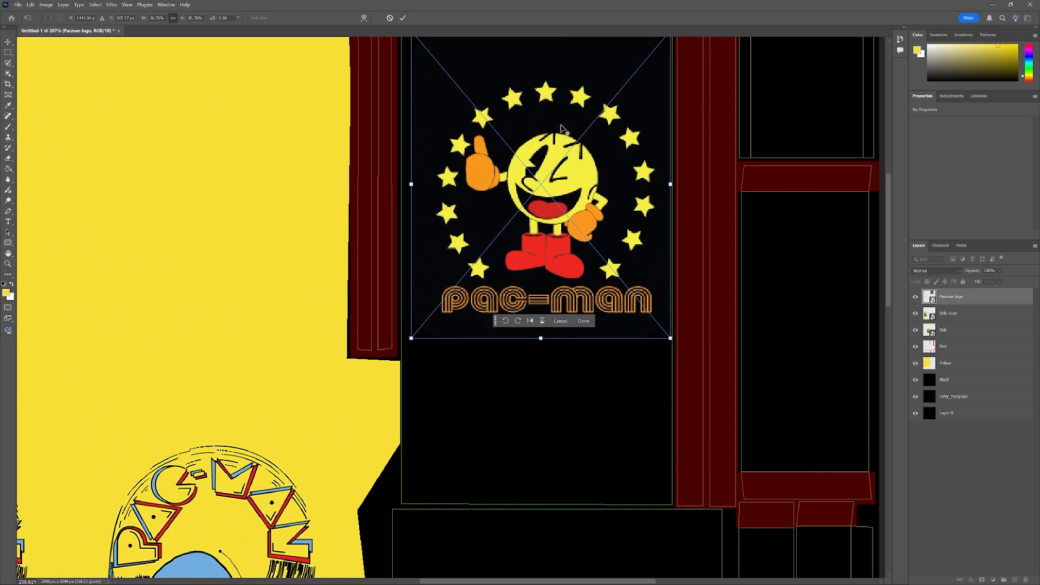
left_click_drag(886, 211, 890, 190)
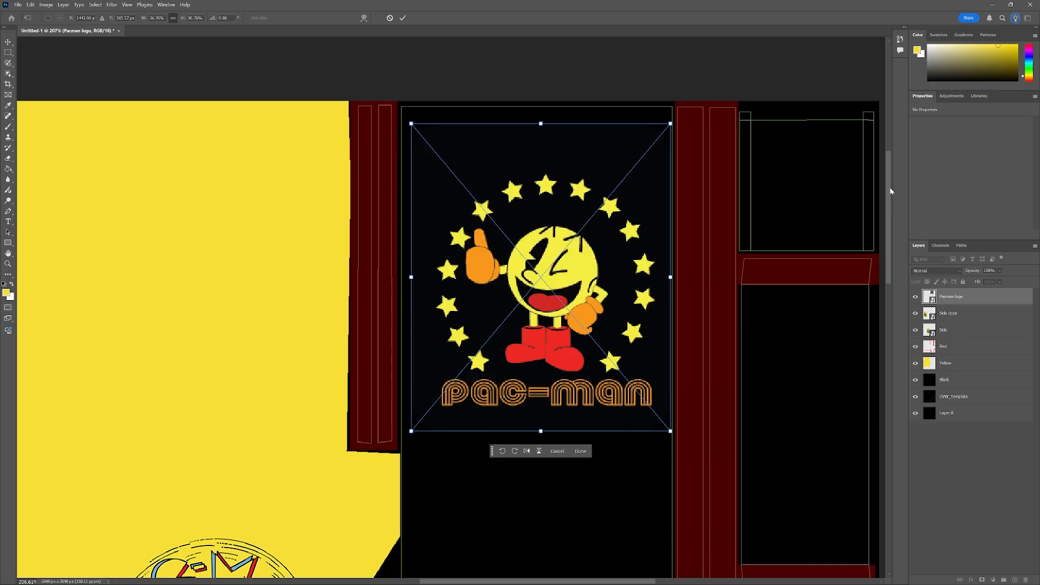
key("Left")
key("Left")
key("Left")
key("Left")
key("Left")
key("Left")
key("Left")
key("Left")
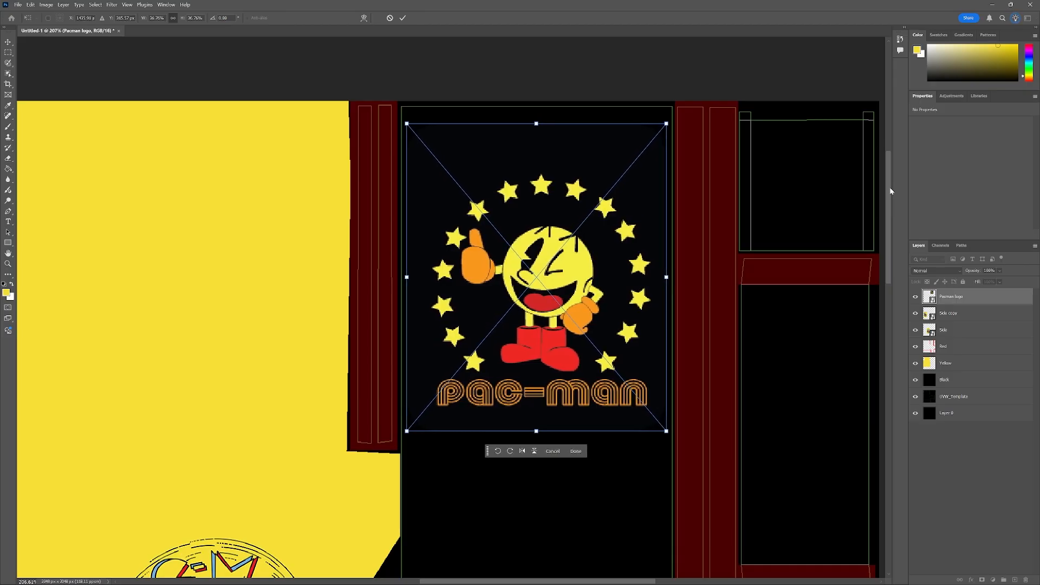
key("Right")
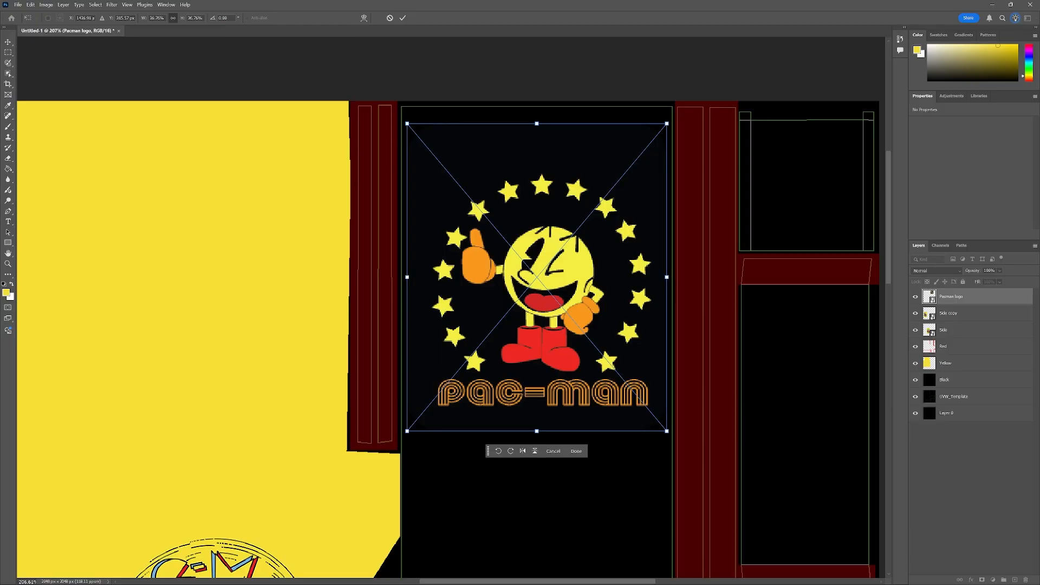
left_click(576, 451)
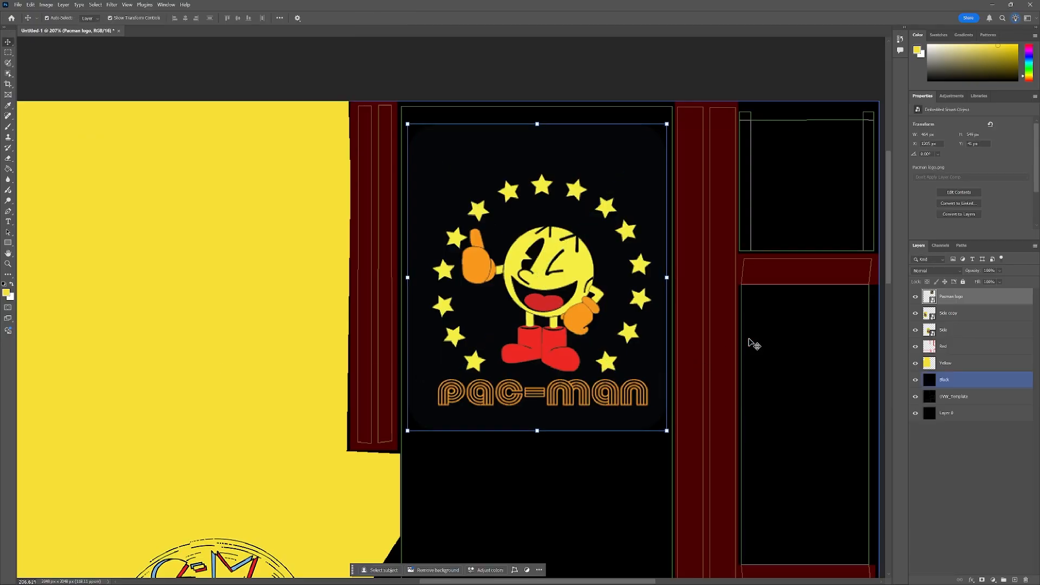
Drag the Marquee image from the Tutorial 4 Images folder into the document.
scroll(541, 375, "down", 3)
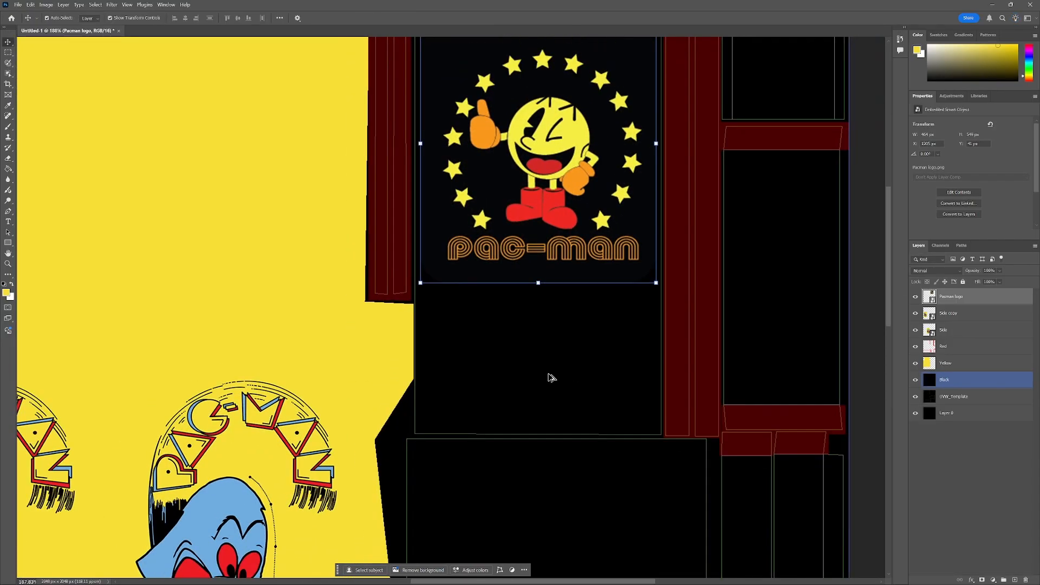
scroll(541, 375, "down", 2)
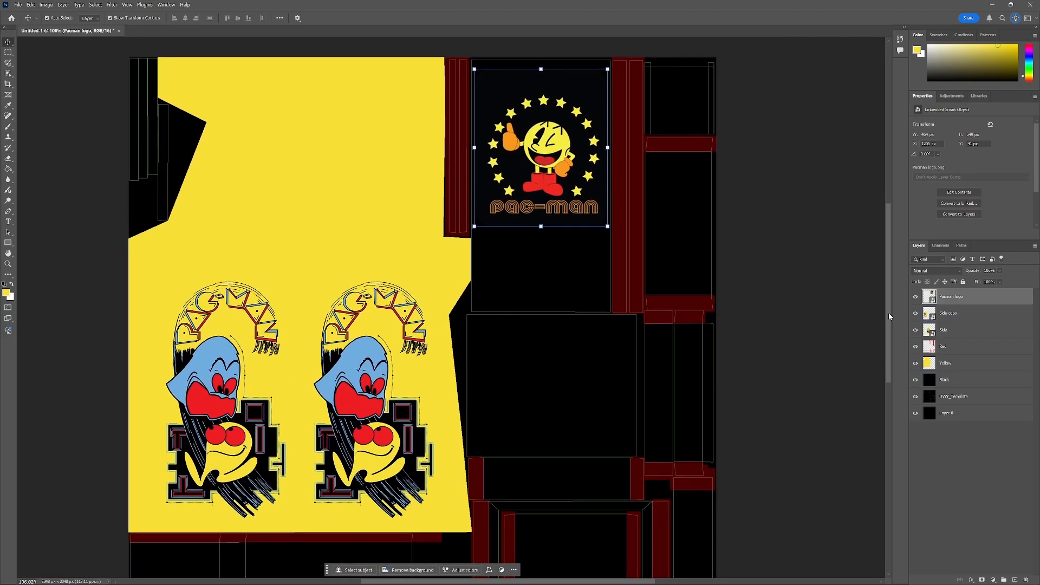
scroll(479, 324, "down", 2)
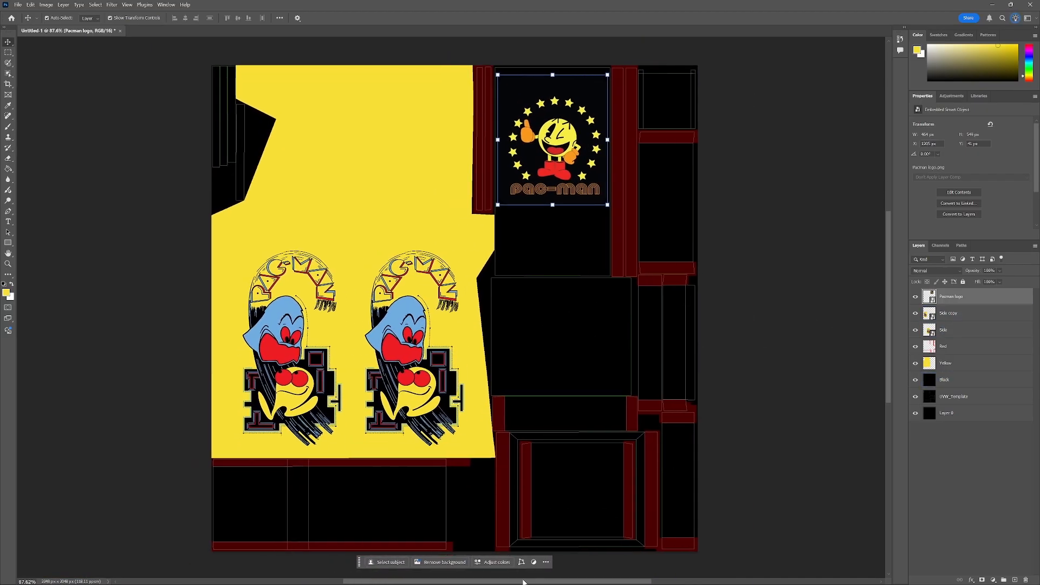
key("alt+Tab")
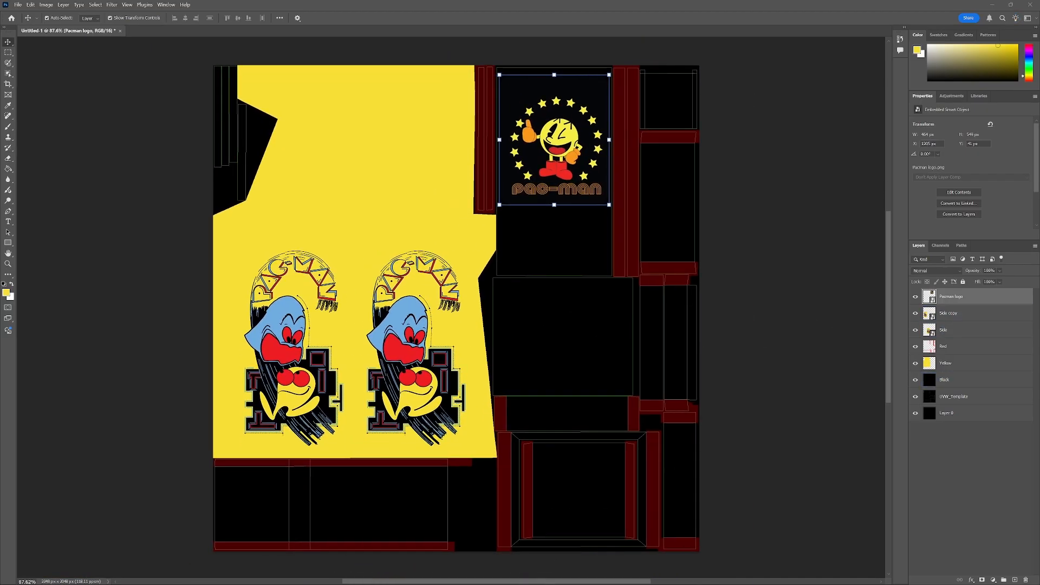
left_click_drag(0, 130, 336, 98)
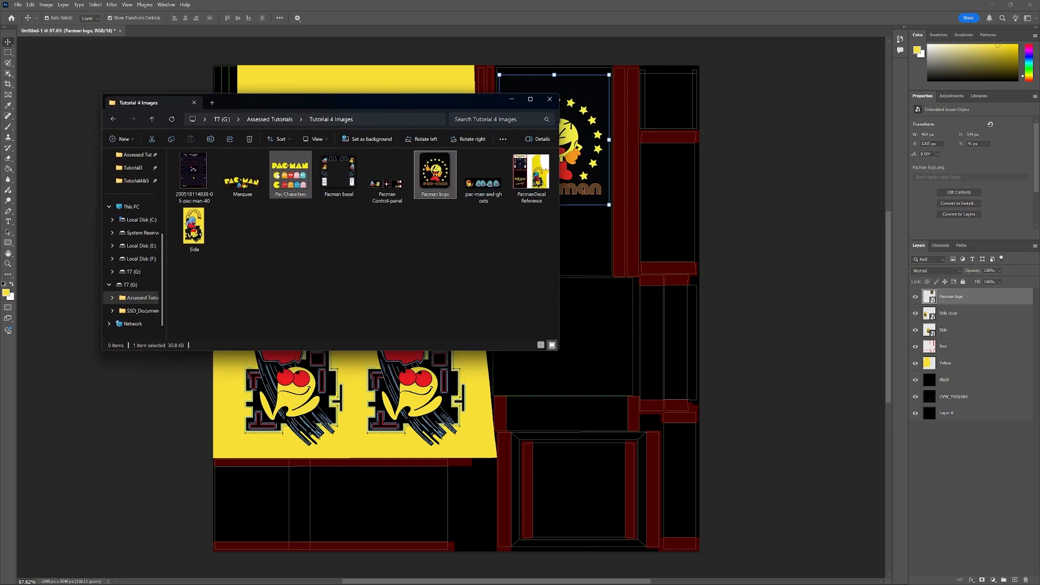
left_click_drag(244, 180, 561, 414)
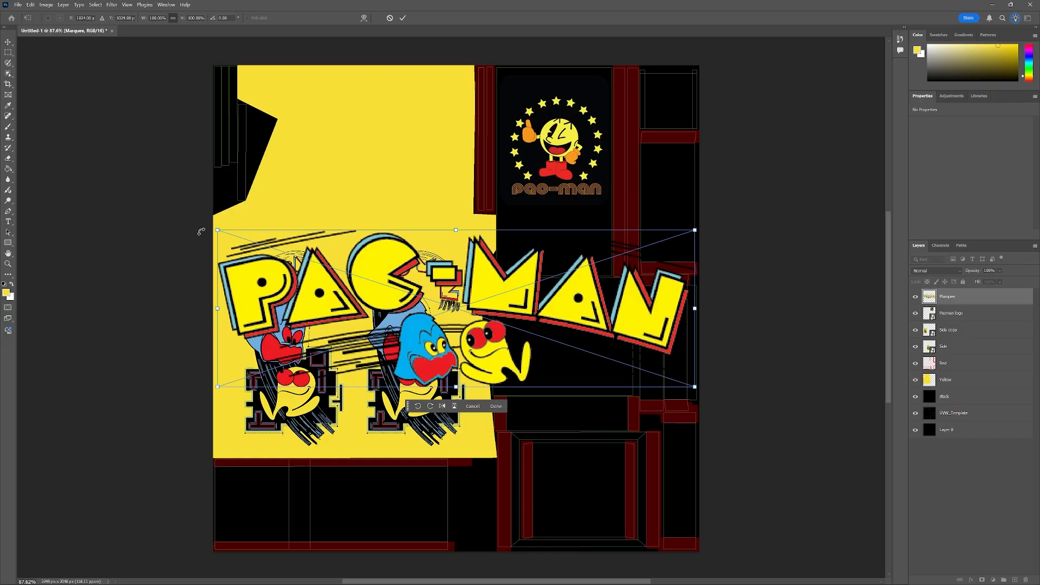
Scale down the Marquee artwork and position it within the marquee panel island below the logo panel.
left_click_drag(216, 231, 508, 354)
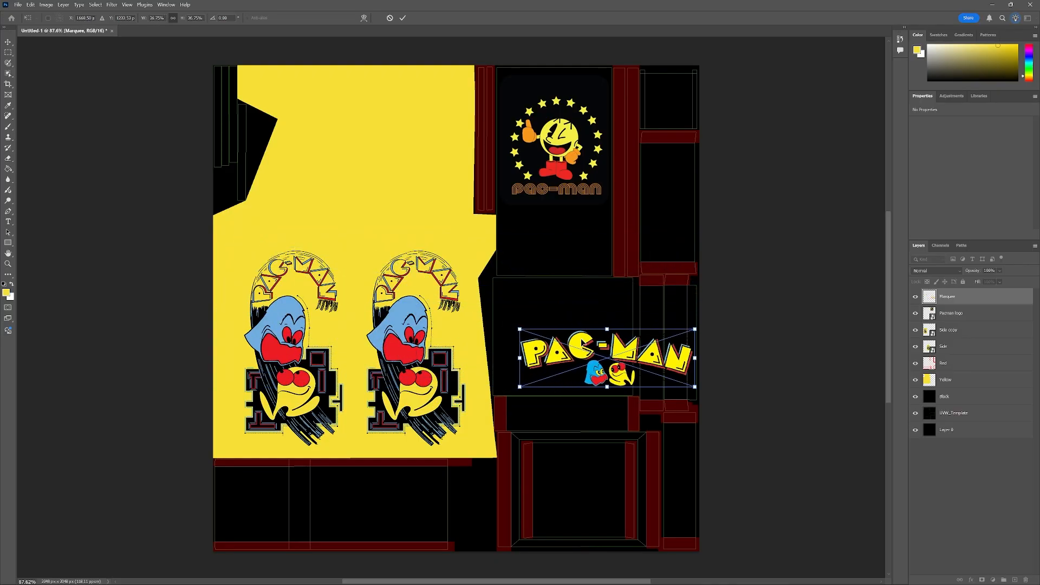
left_click_drag(583, 343, 515, 386)
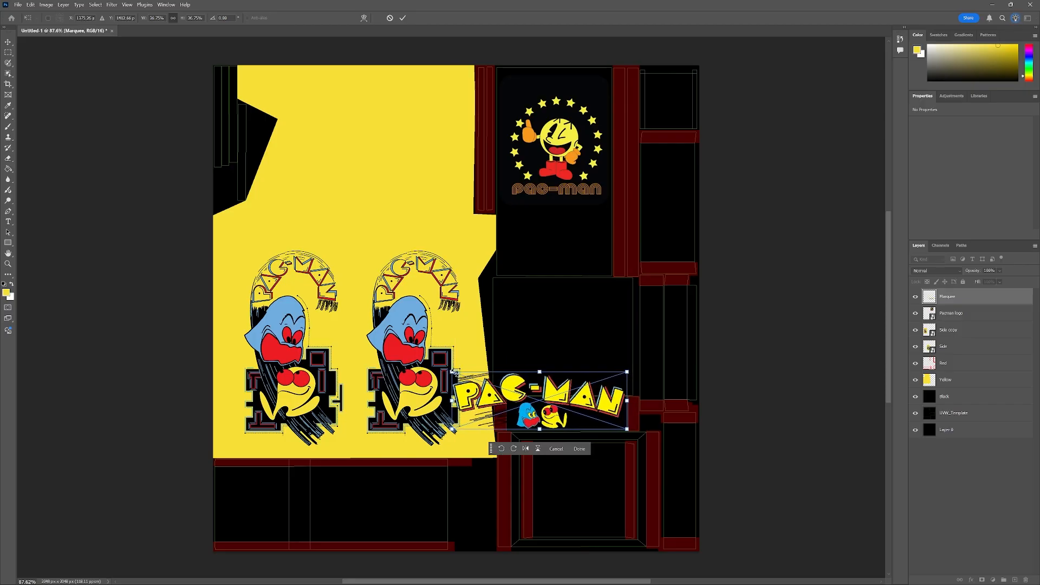
left_click_drag(454, 372, 532, 430)
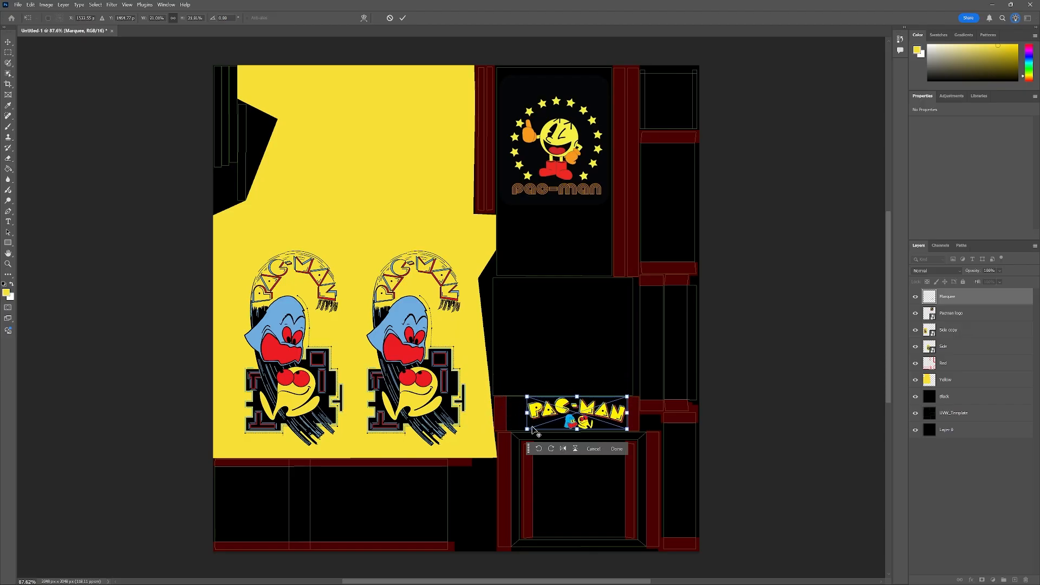
scroll(583, 415, "up", 5)
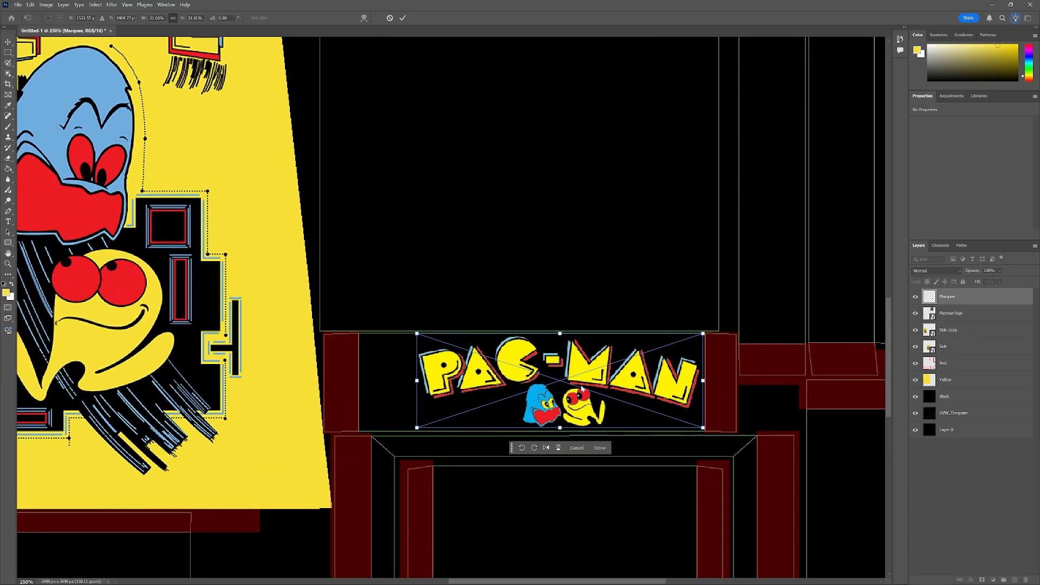
left_click_drag(590, 379, 564, 382)
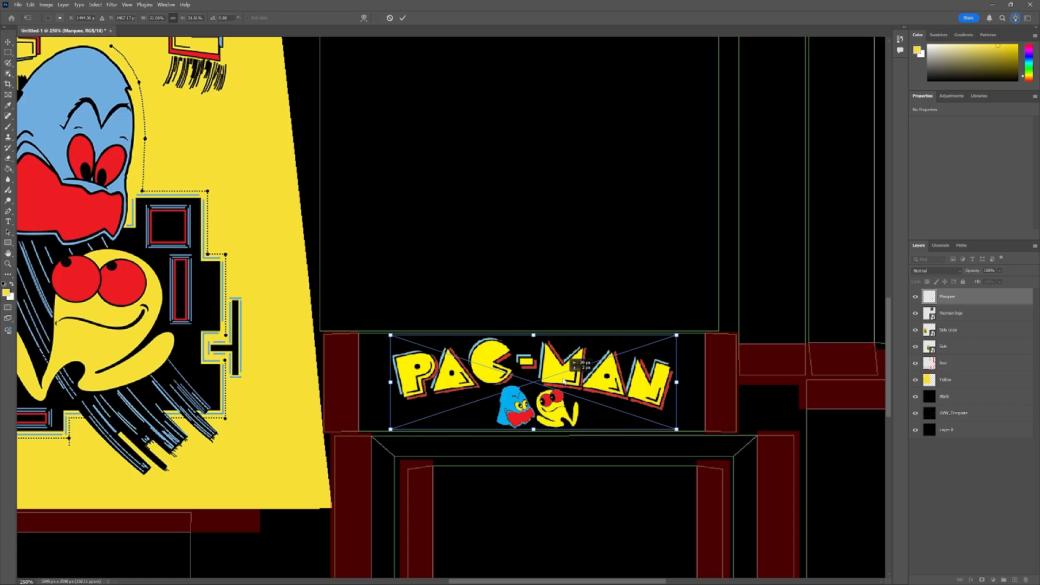
left_click_drag(563, 381, 564, 381)
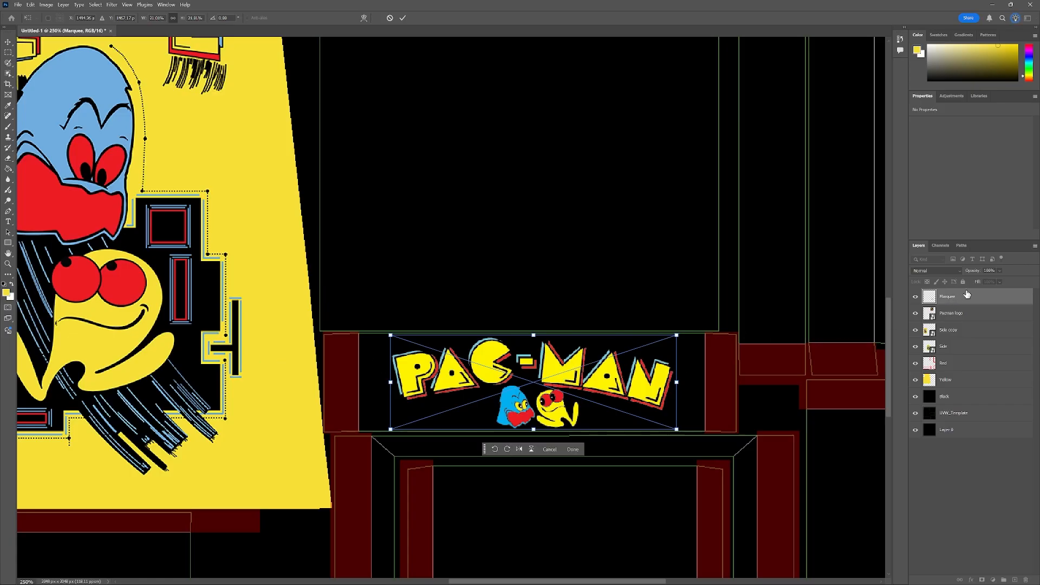
Add a new layer above the Pacman logo layer and name it White.
left_click(960, 314)
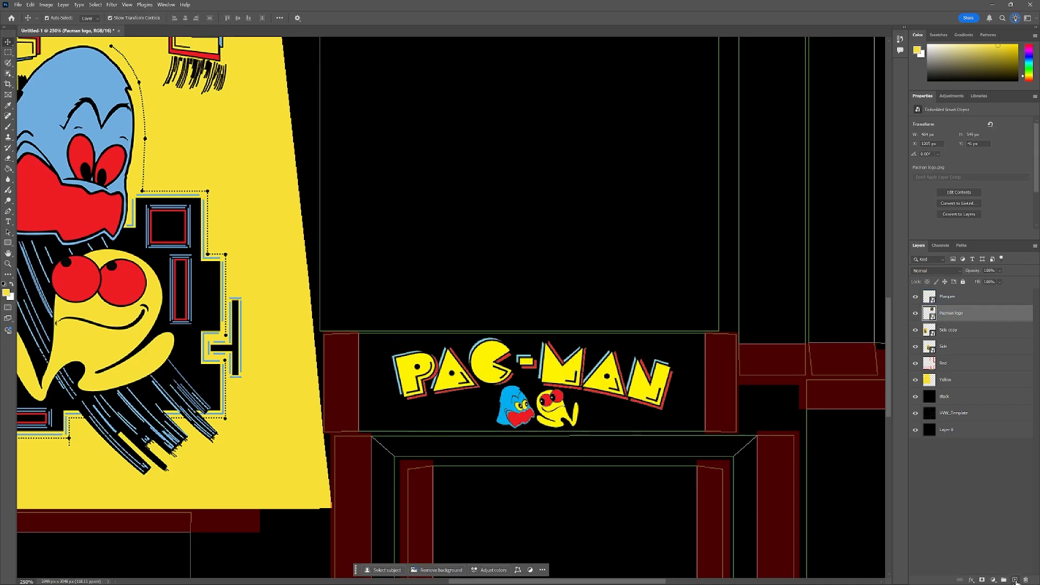
left_click(1016, 580)
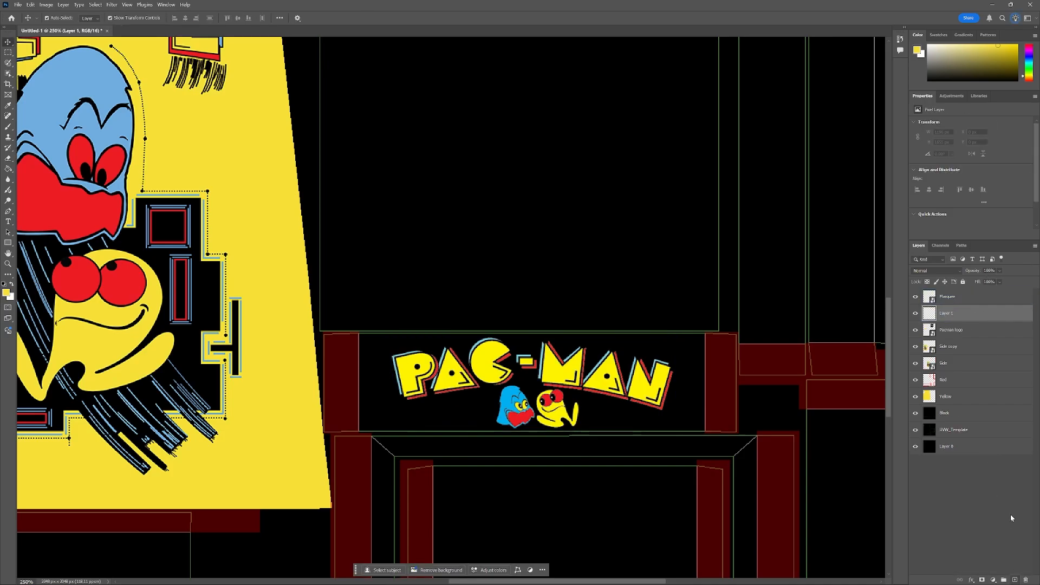
double_click(952, 315)
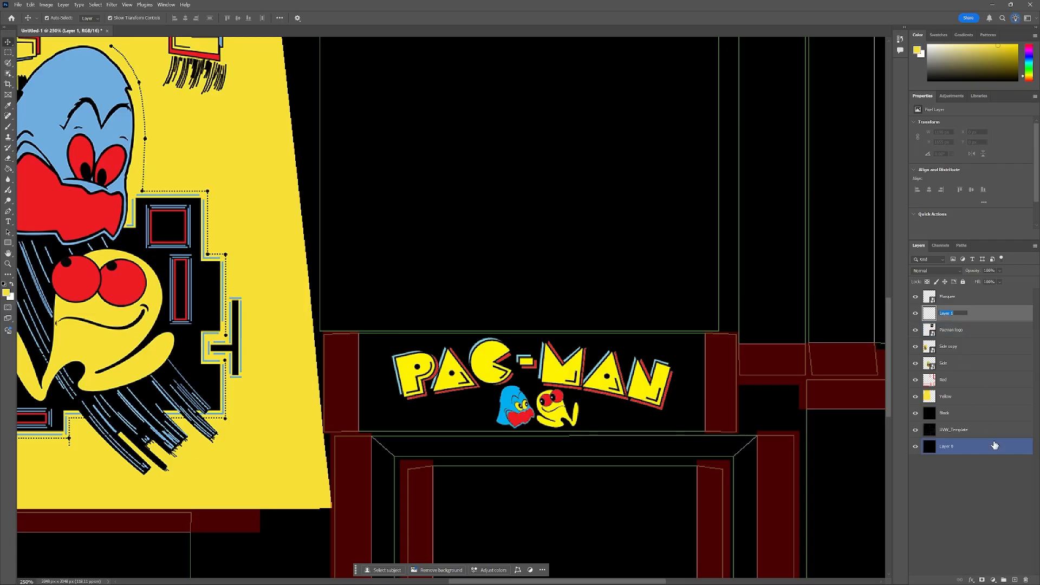
type("White")
key("Return")
Draw a rectangular selection covering the marquee panel island.
left_click(157, 301)
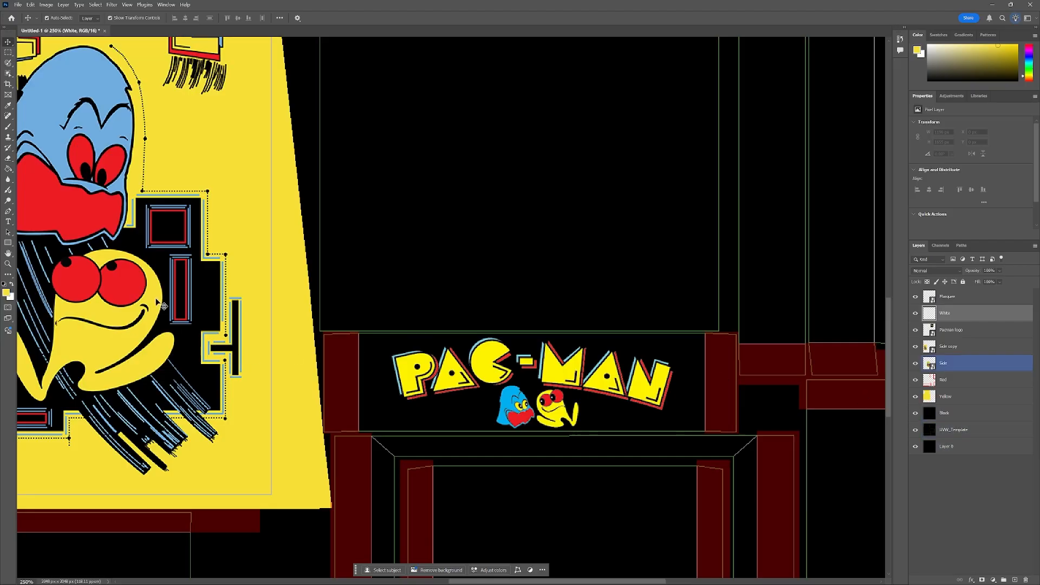
left_click(9, 52)
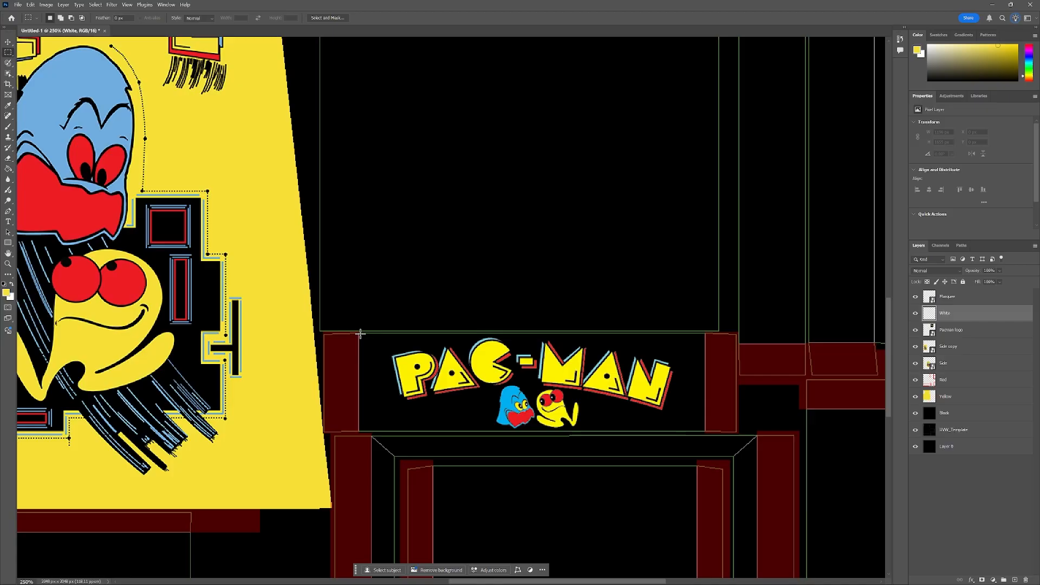
scroll(362, 335, "up", 3)
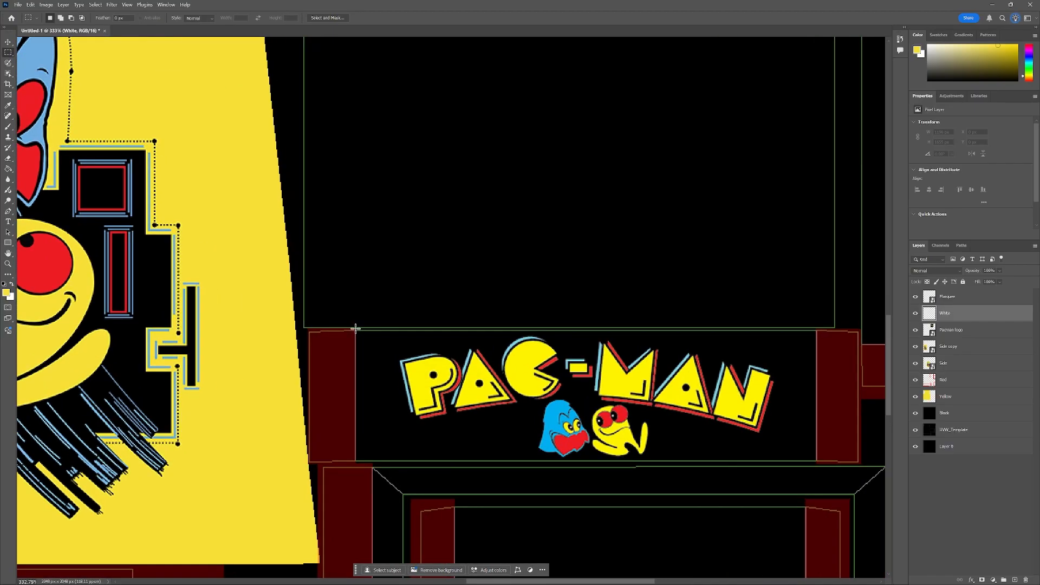
left_click_drag(355, 328, 817, 463)
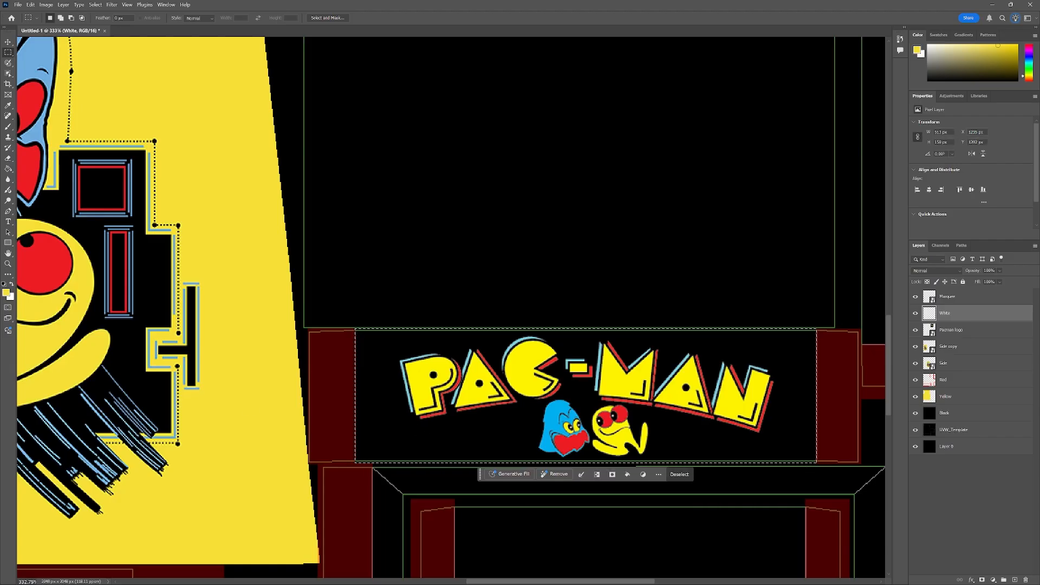
Set the foreground color to white and fill the selection on the White layer with the Paint Bucket.
left_click(8, 294)
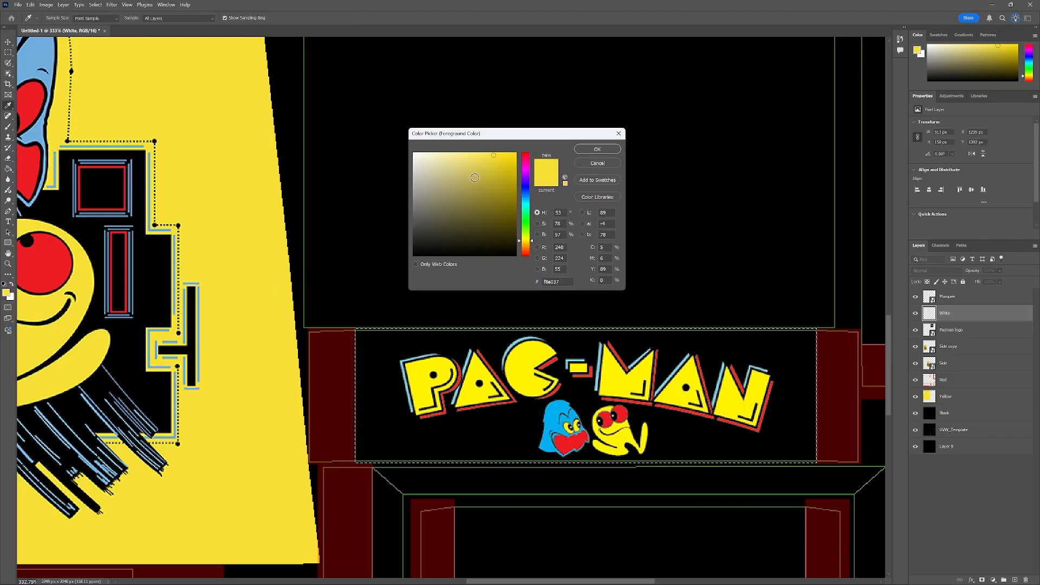
left_click_drag(476, 178, 399, 142)
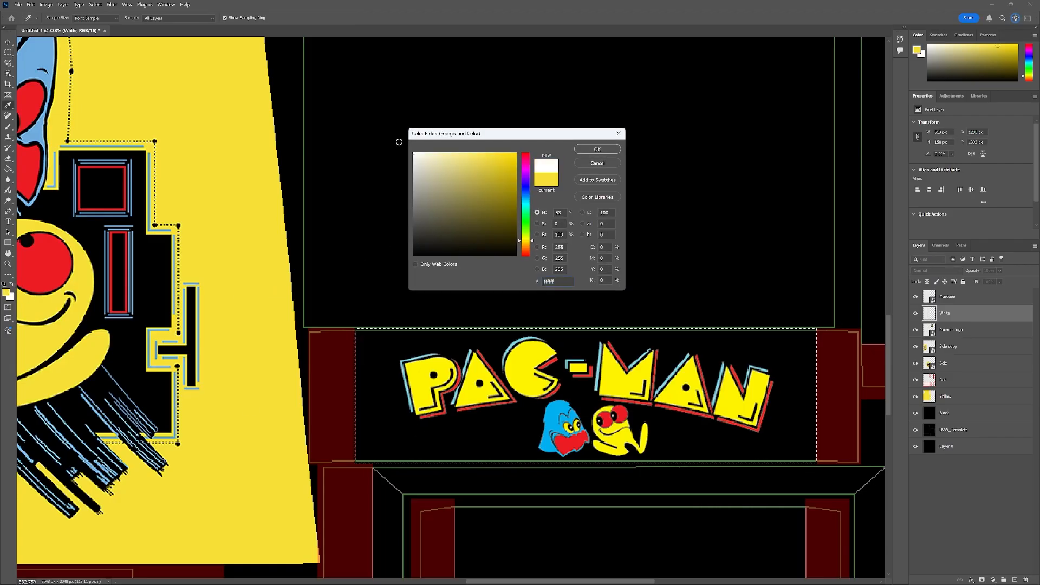
left_click(597, 149)
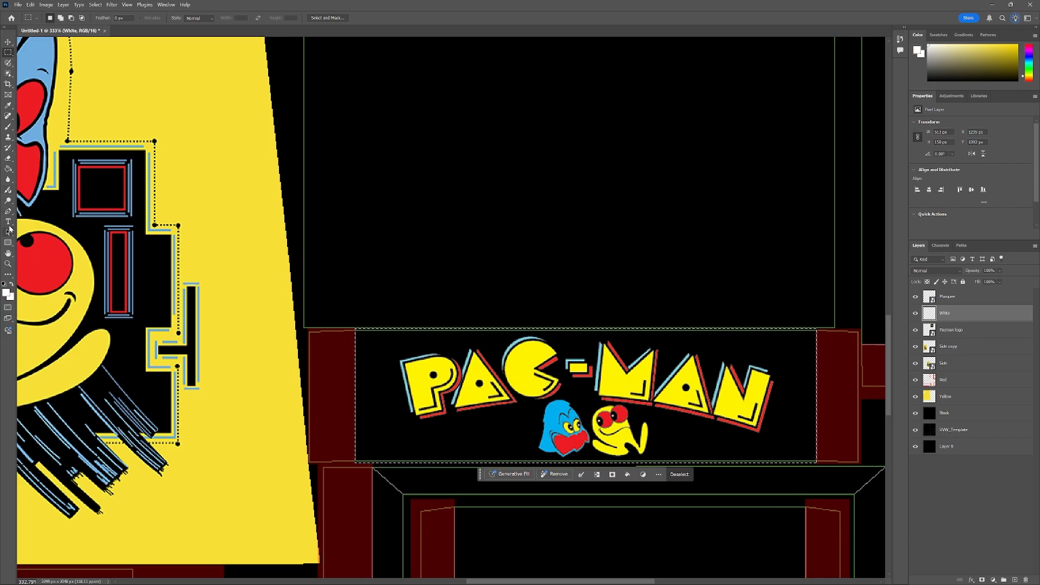
left_click(8, 168)
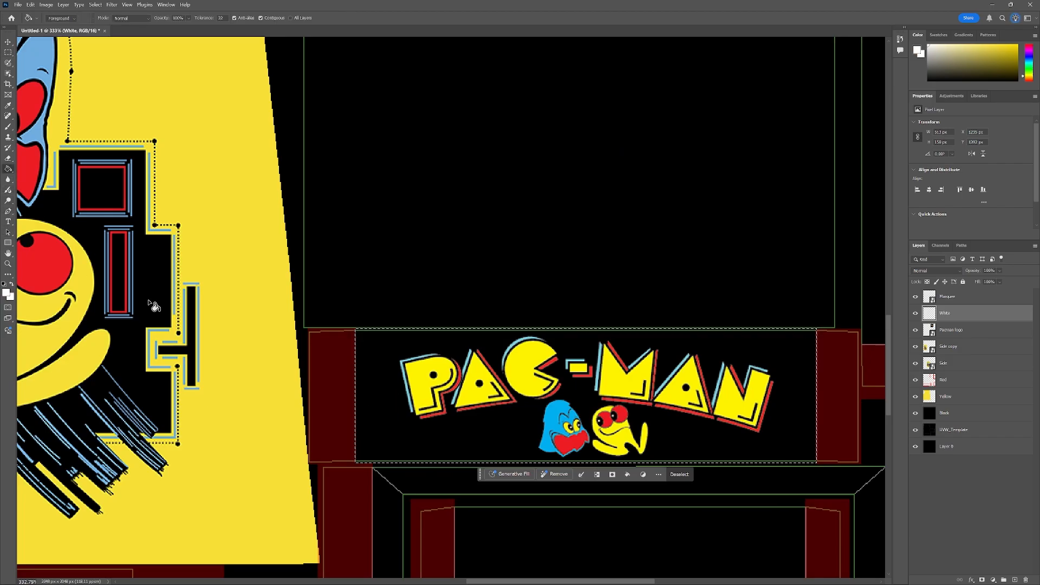
left_click(385, 406)
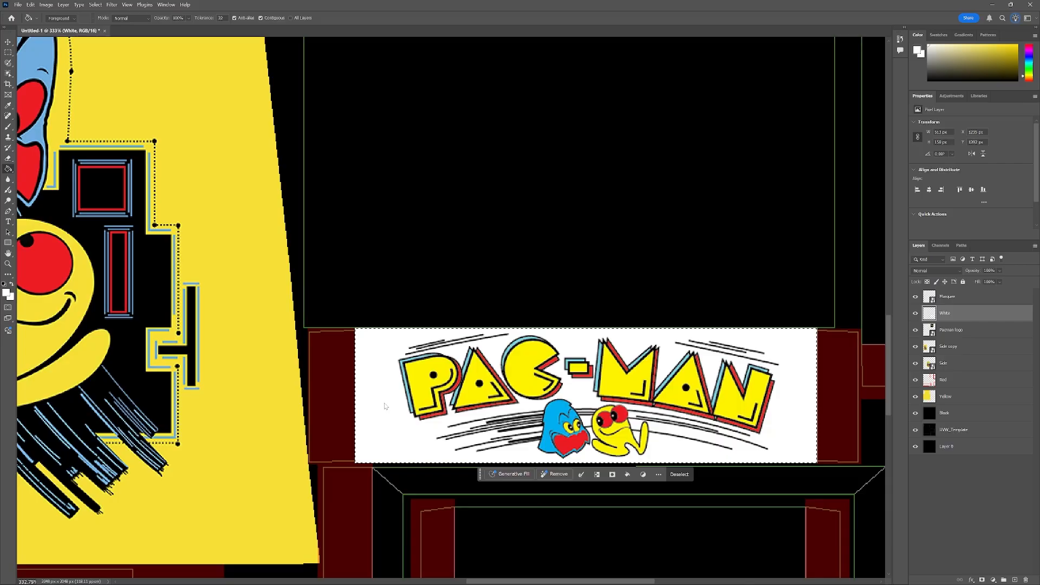
scroll(237, 264, "down", 5)
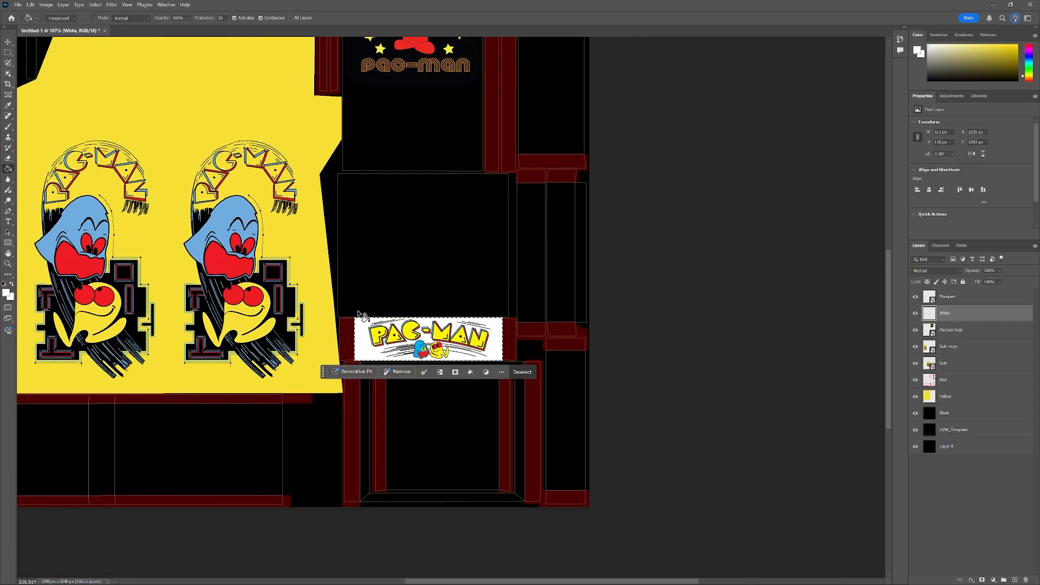
Deselect and place the Pacman bezel image from the Tutorial 4 Images folder into the document.
key("ctrl+d")
left_click_drag(588, 581, 538, 584)
key("v")
key("ctrl+0")
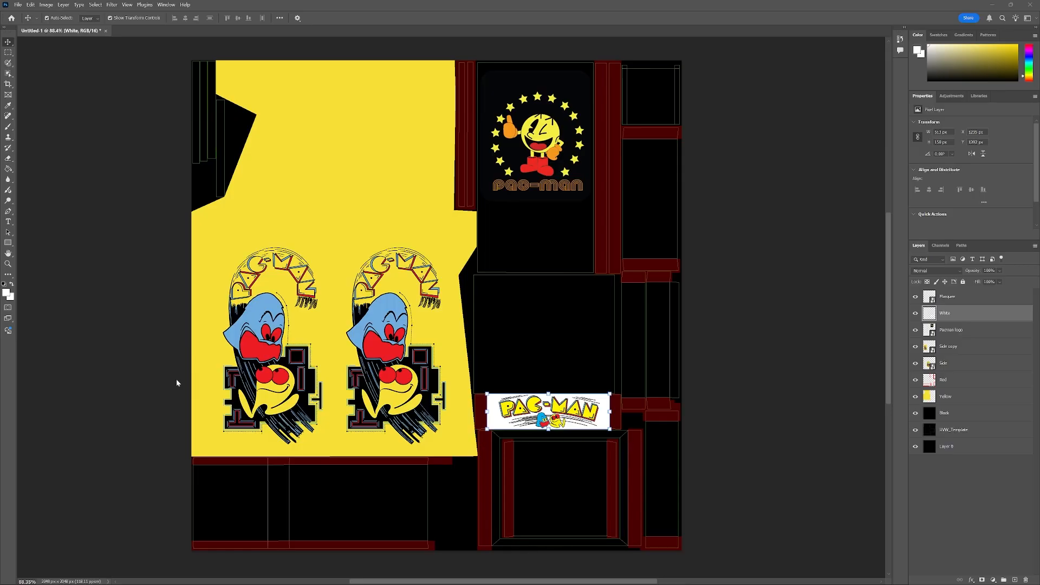
left_click_drag(0, 164, 388, 160)
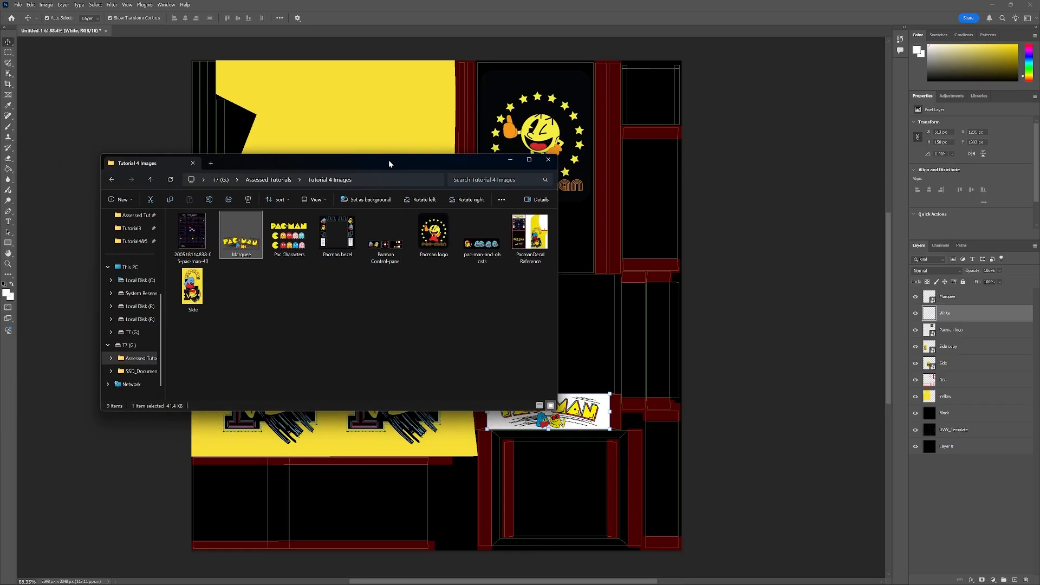
left_click(336, 236)
left_click_drag(336, 235, 561, 451)
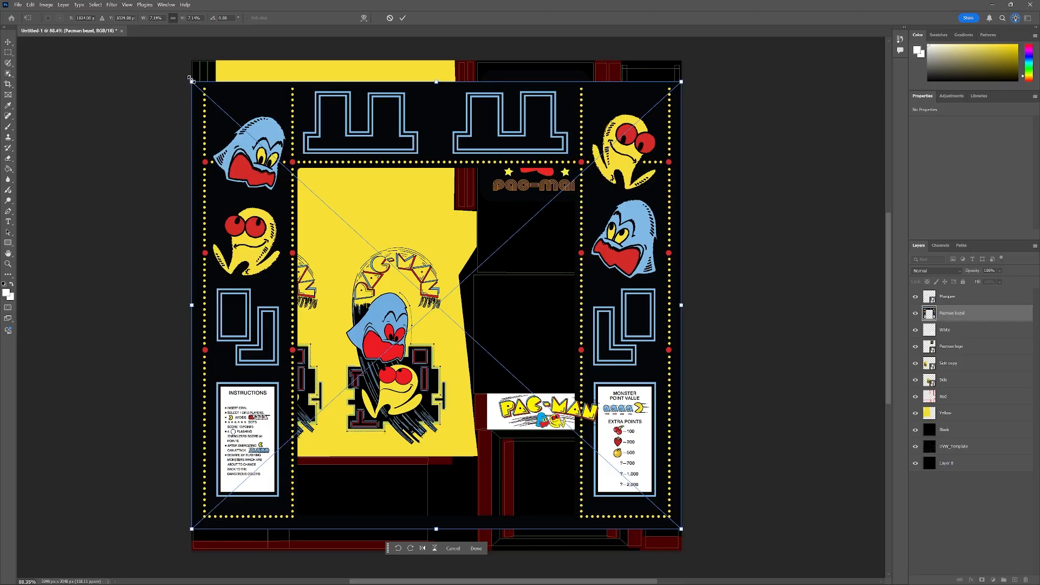
Scale down the Pacman bezel artwork and move it over the bezel panel island below the marquee.
left_click_drag(191, 79, 473, 434)
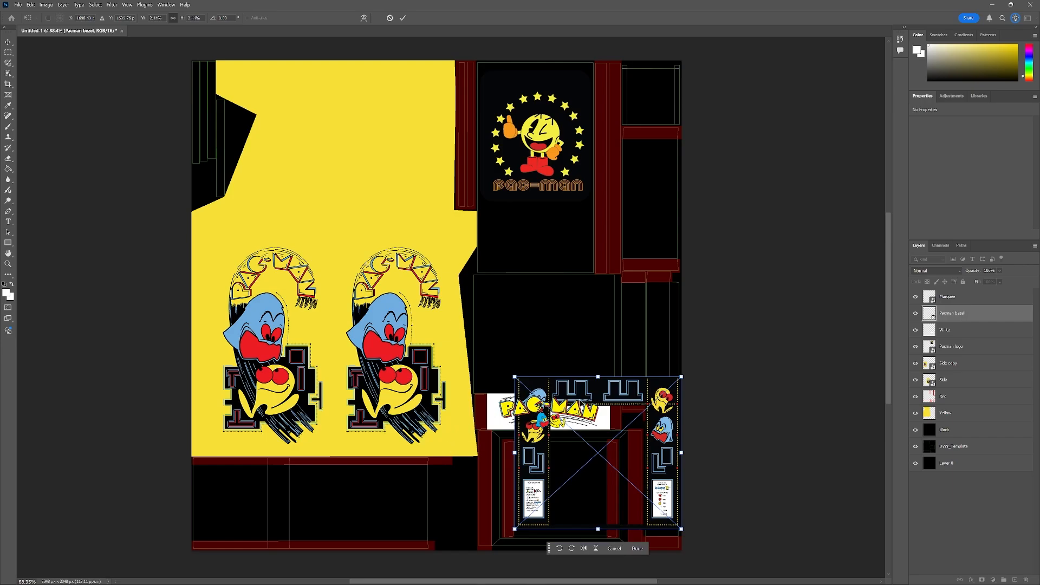
scroll(884, 320, "down", 3)
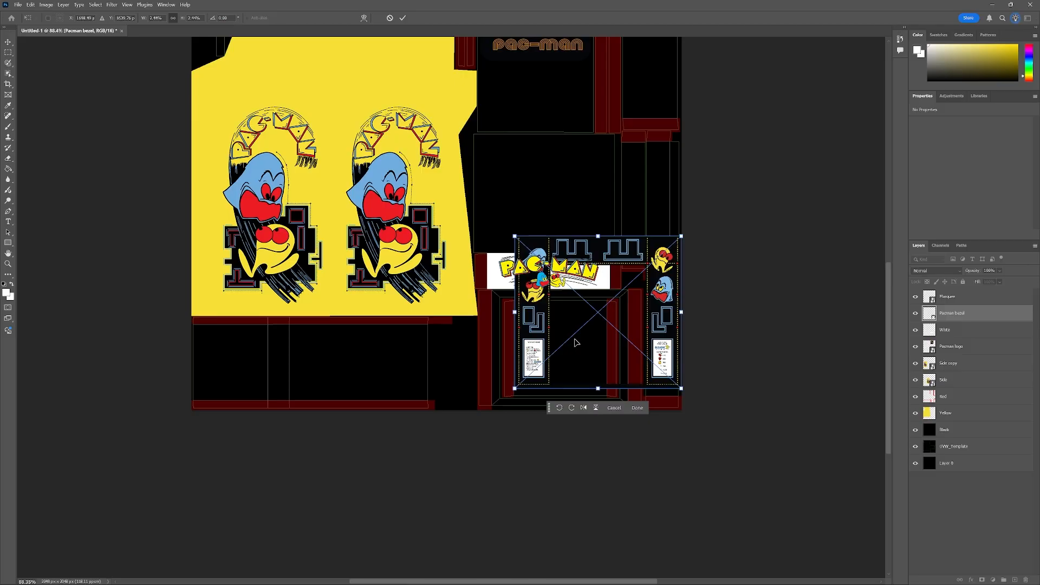
scroll(570, 347, "up", 5)
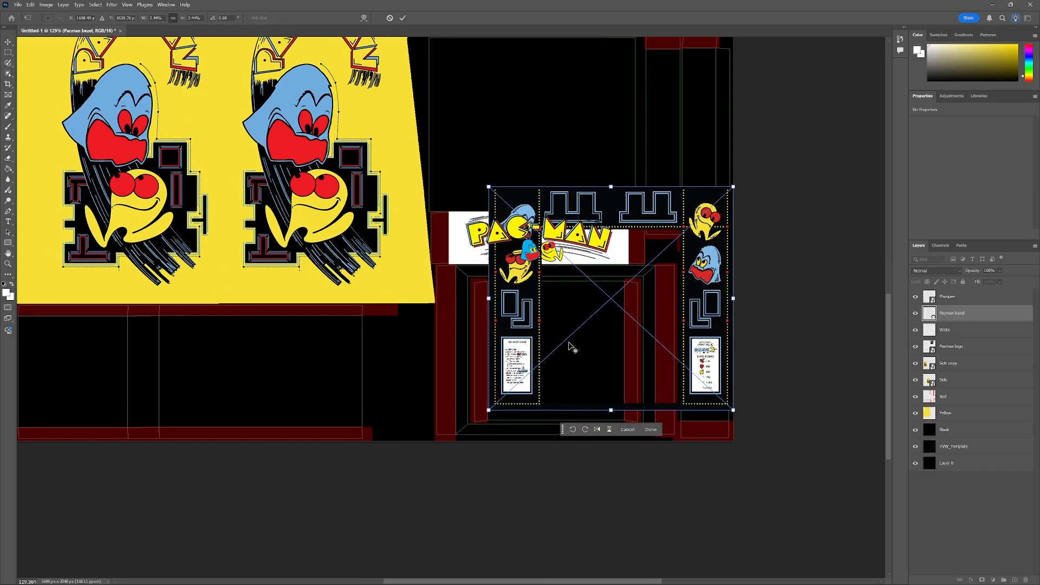
scroll(570, 346, "up", 1)
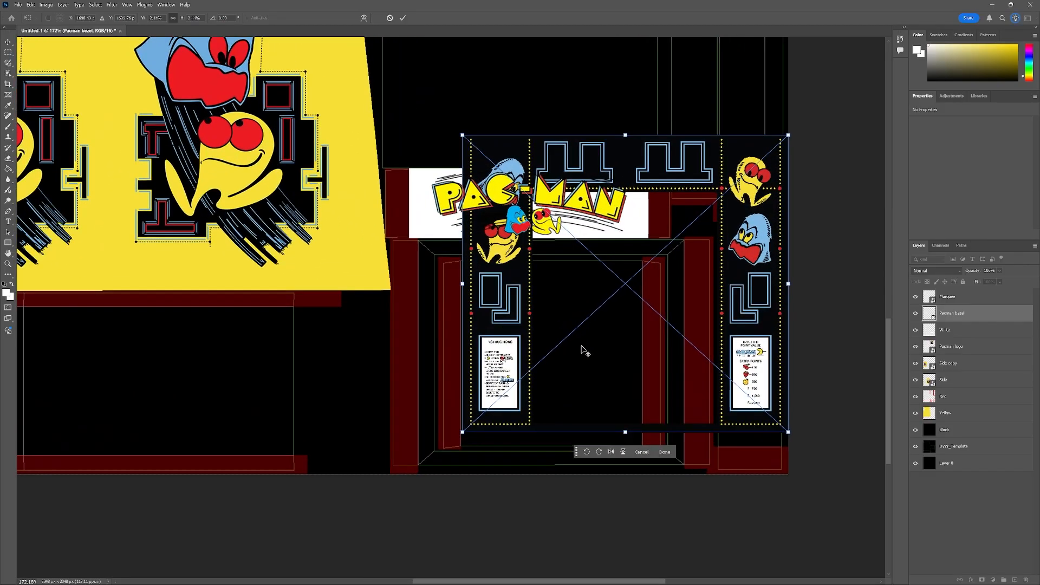
scroll(569, 345, "up", 2)
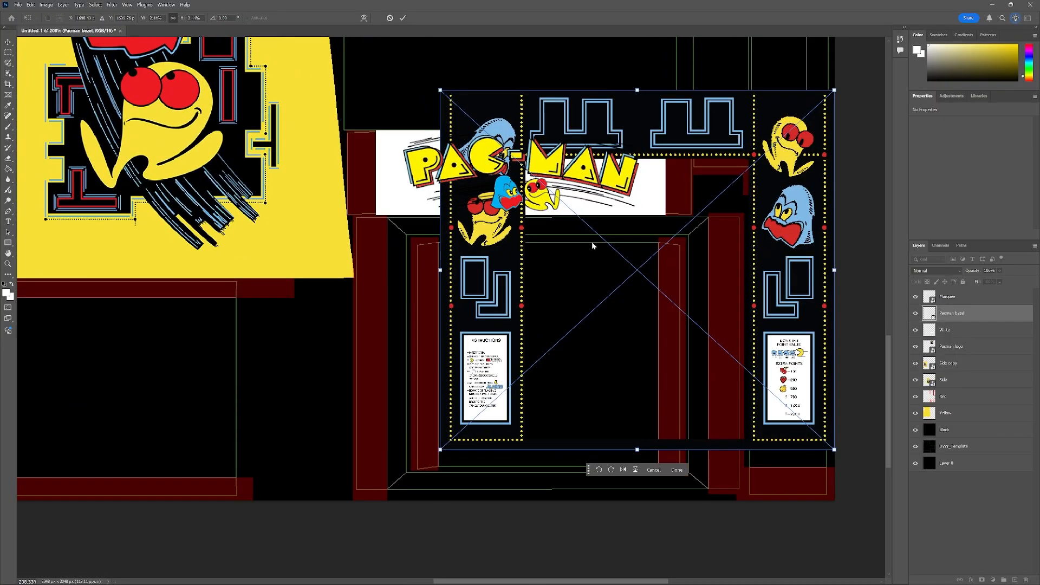
left_click_drag(627, 123, 546, 162)
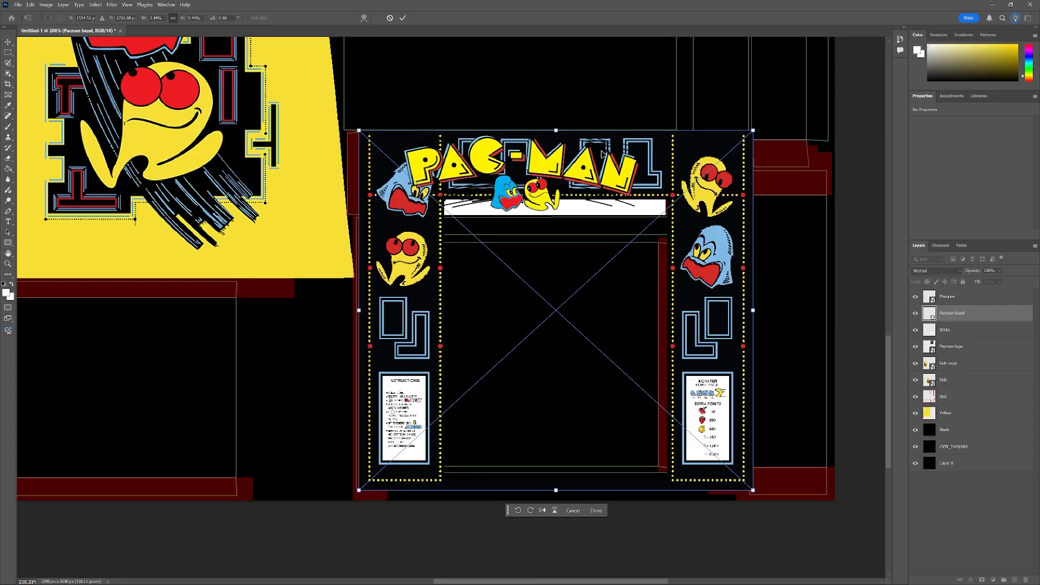
Move the Pacman bezel layer to the top of the layer stack and lower its opacity to 33%.
left_click_drag(961, 318, 958, 296)
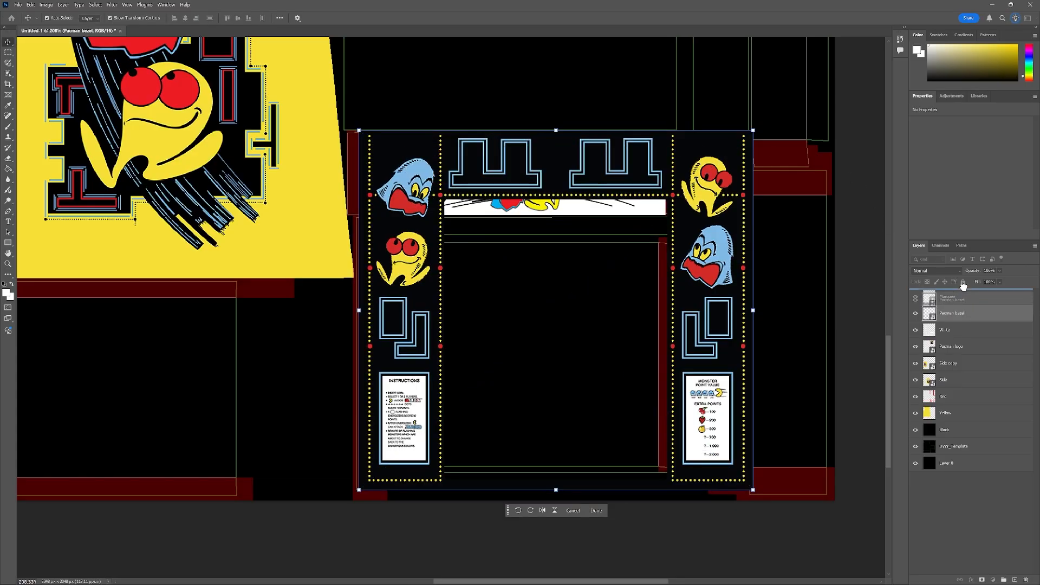
left_click(999, 271)
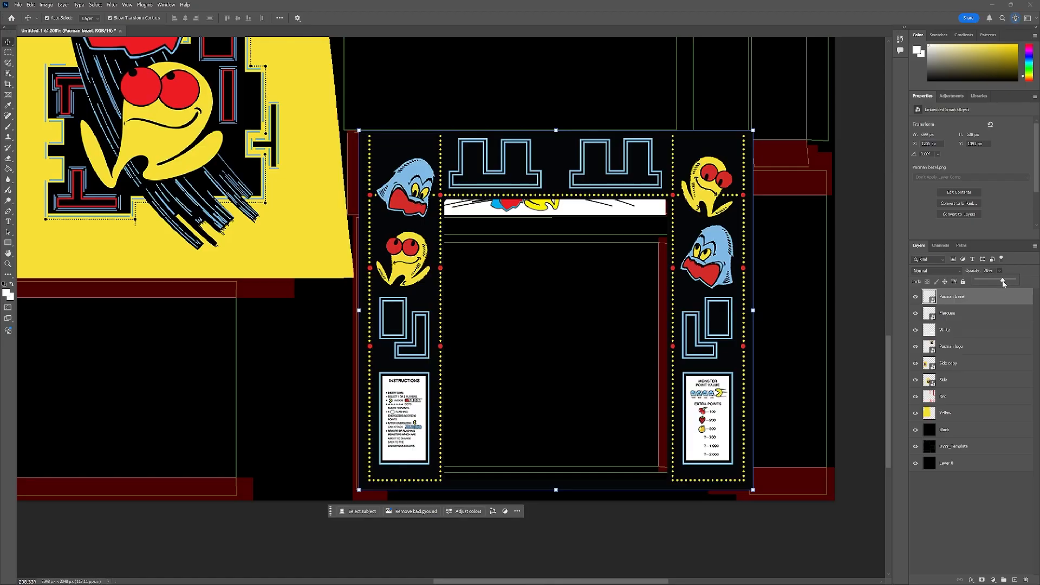
left_click_drag(1004, 283, 990, 284)
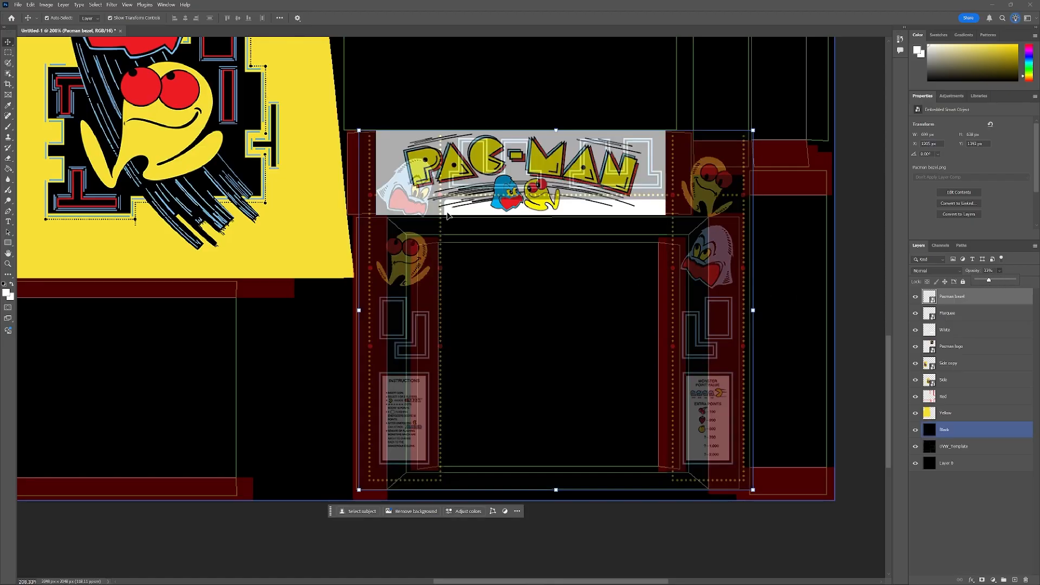
Nudge the bezel artwork left and scale it down from its top-right corner to fit the panel.
mouse_move(409, 273)
left_mouse_down()
mouse_move(401, 255)
mouse_move(423, 254)
mouse_move(426, 241)
mouse_move(411, 271)
left_mouse_up()
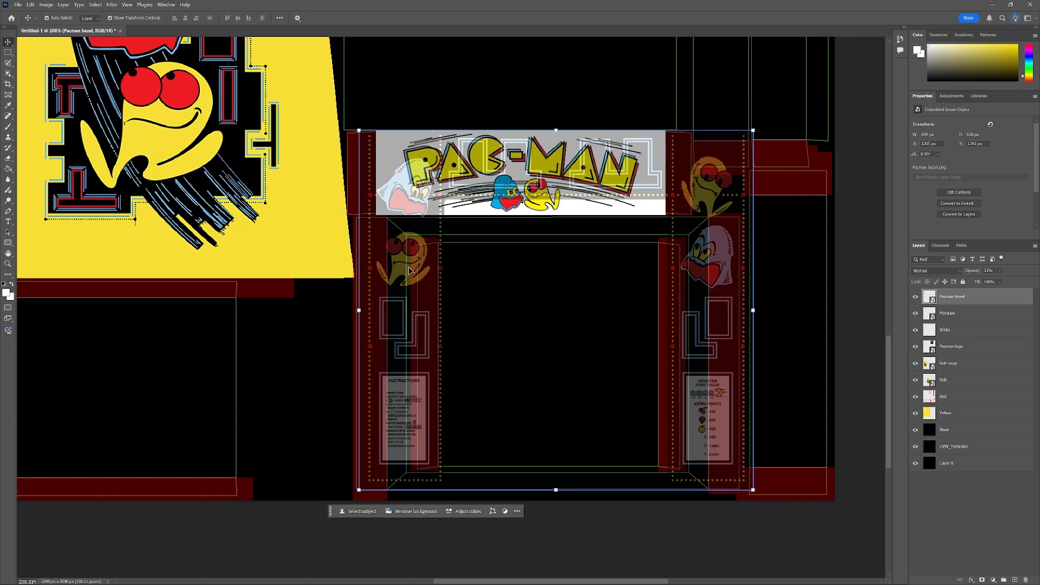
key("Left")
key("Left")
key("Left")
key("Left")
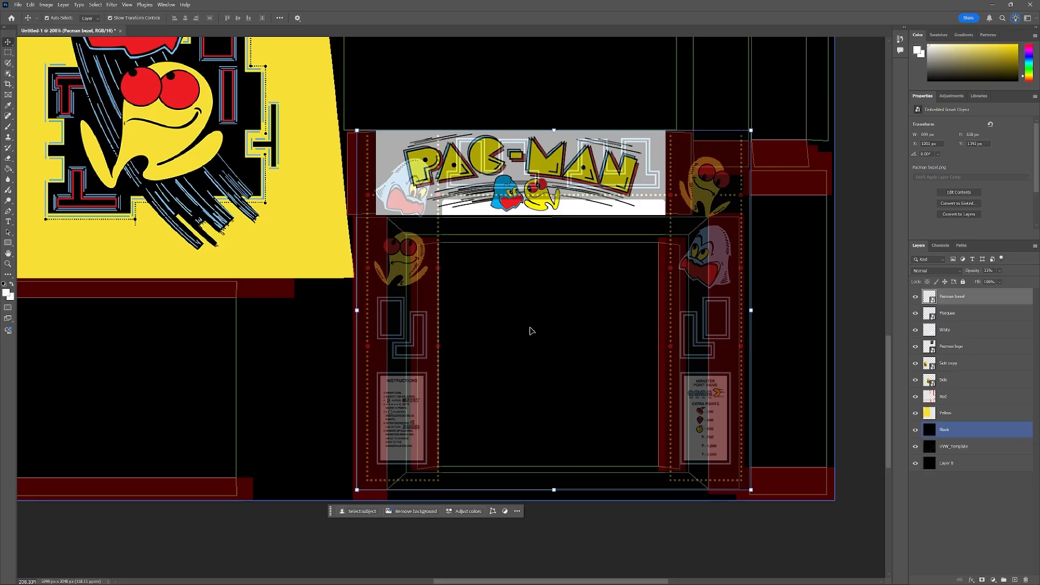
left_click(750, 131)
mouse_move(750, 131)
left_mouse_down()
mouse_move(717, 154)
mouse_move(750, 151)
left_mouse_up()
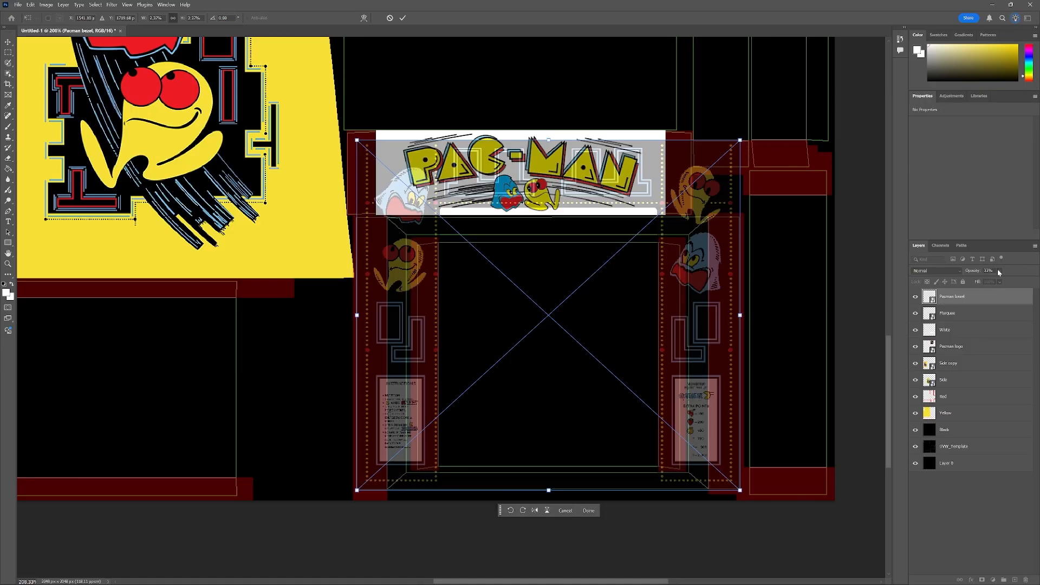
Rasterize the Pacman bezel layer and set its opacity to 30%.
left_click(1000, 271)
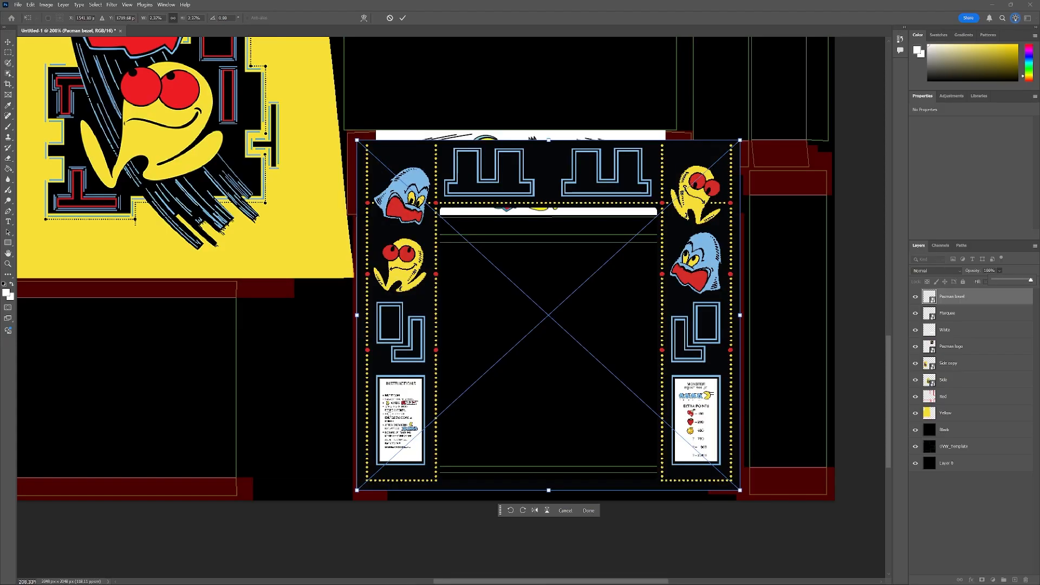
left_click(961, 302)
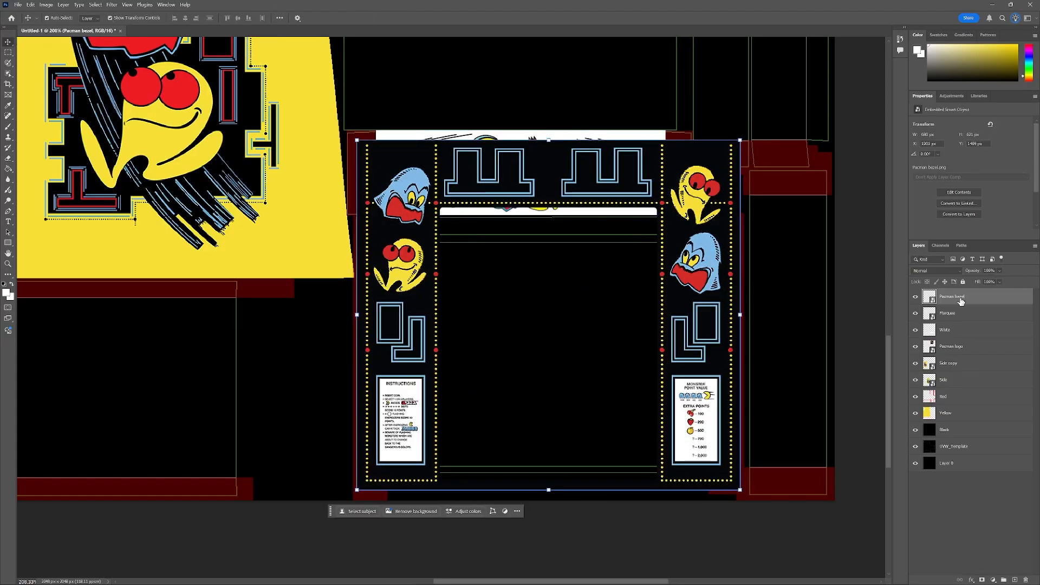
right_click(960, 302)
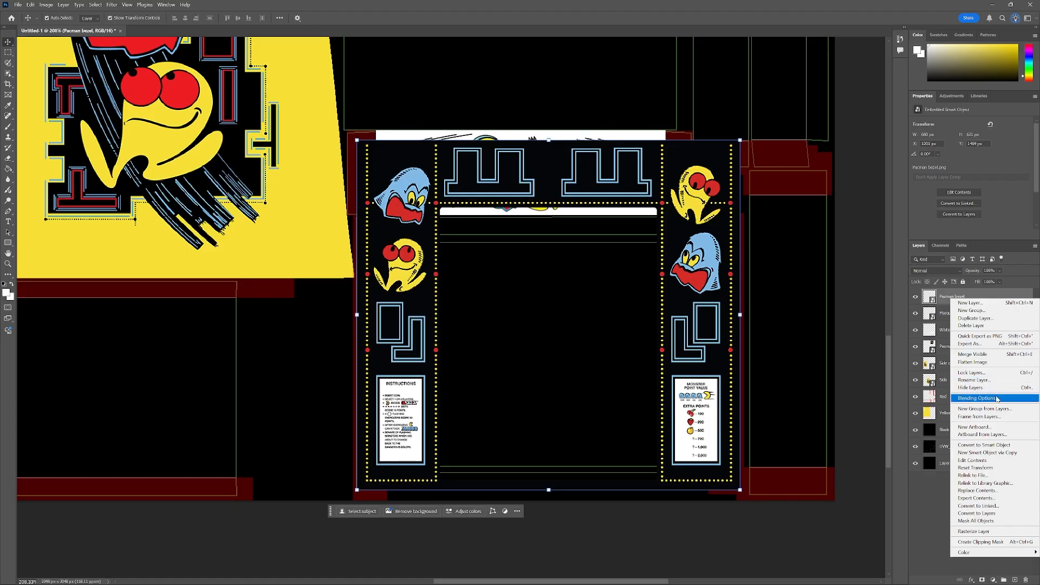
left_click(992, 532)
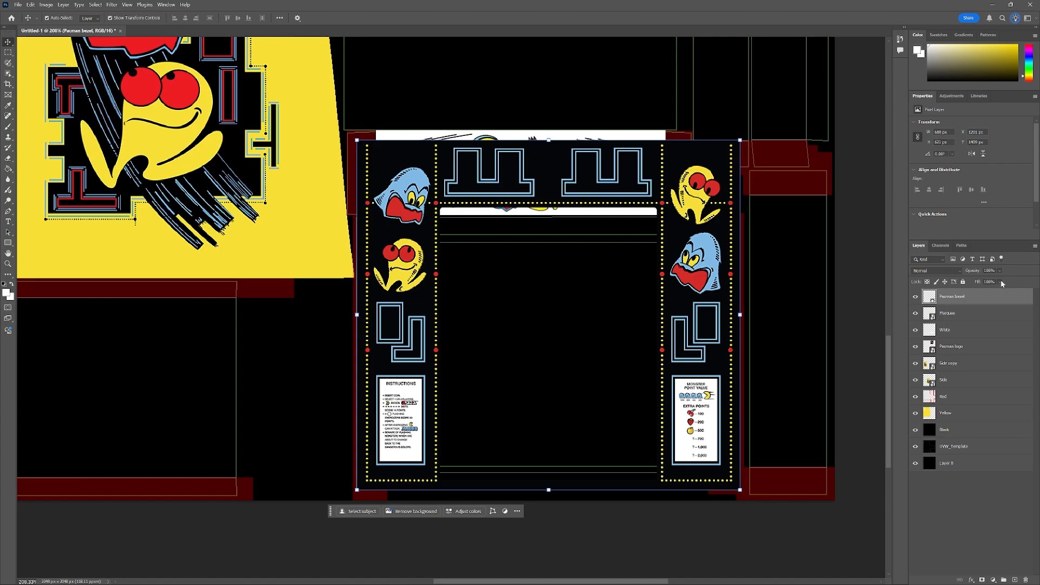
left_click(1001, 282)
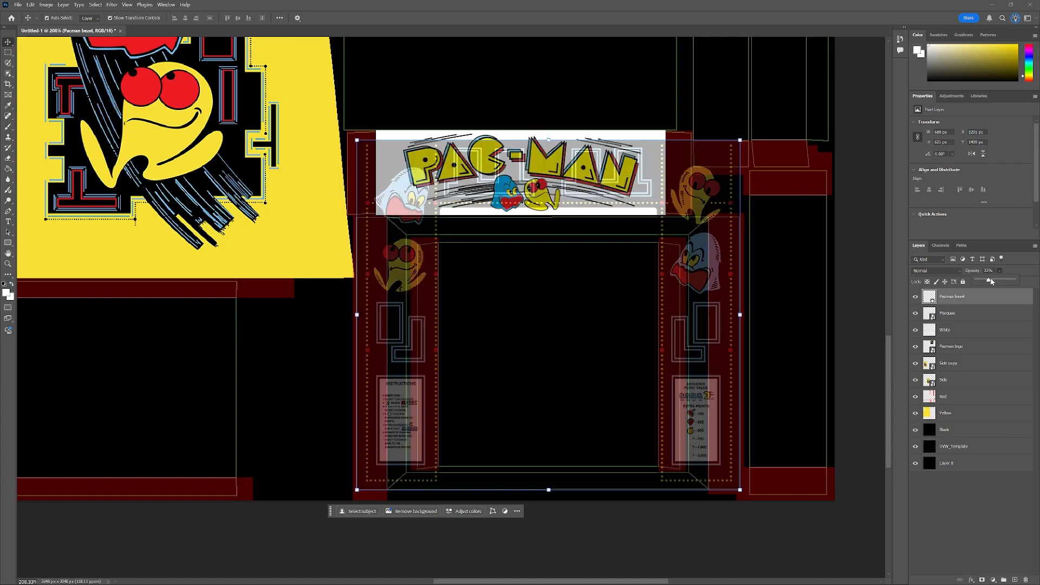
left_click_drag(989, 283, 990, 280)
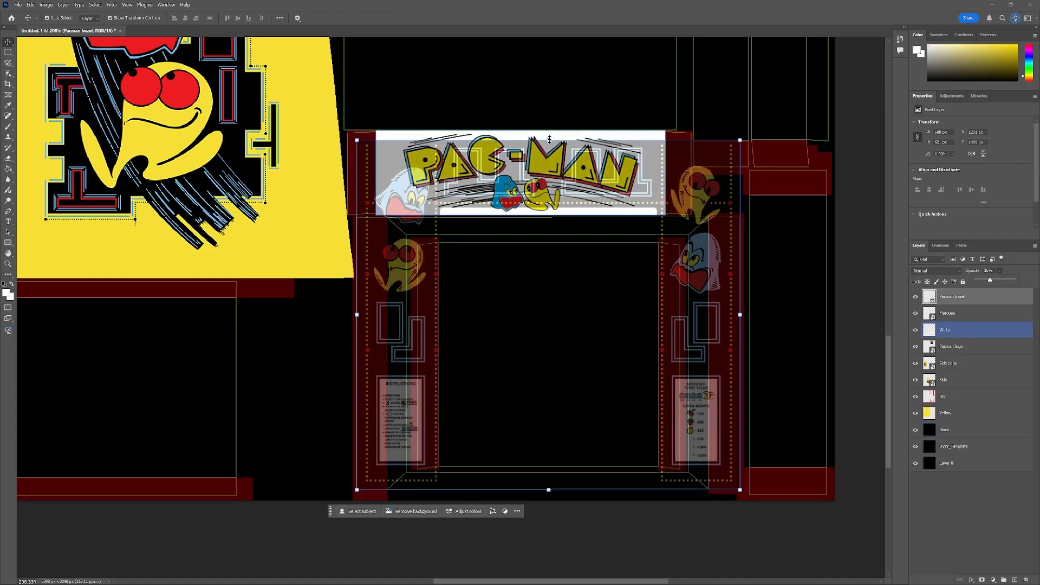
Squash the bezel artwork from its top edge so it starts just below the marquee, and commit the transform.
left_click_drag(548, 140, 529, 219)
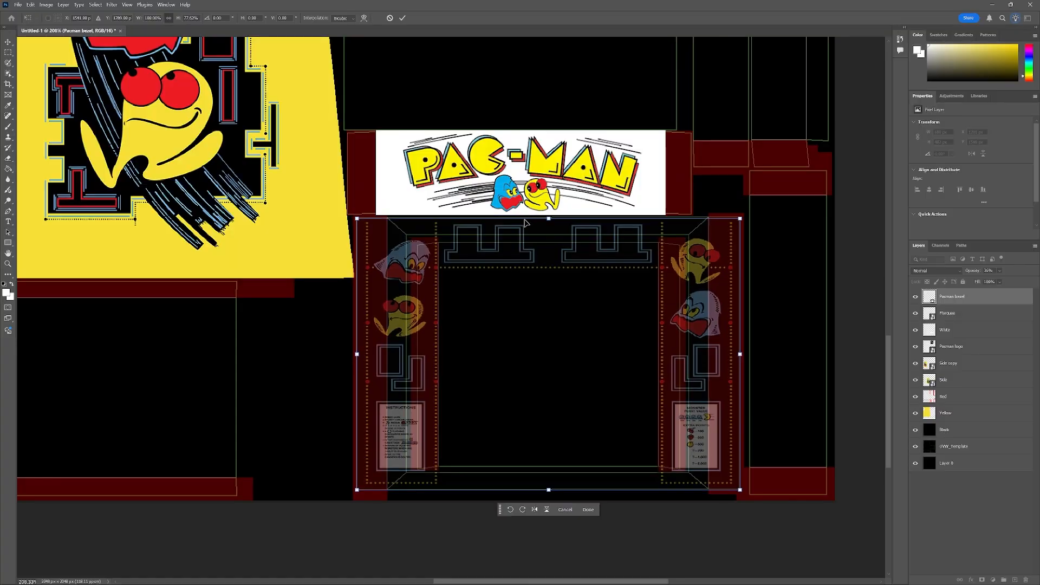
scroll(509, 225, "up", 6)
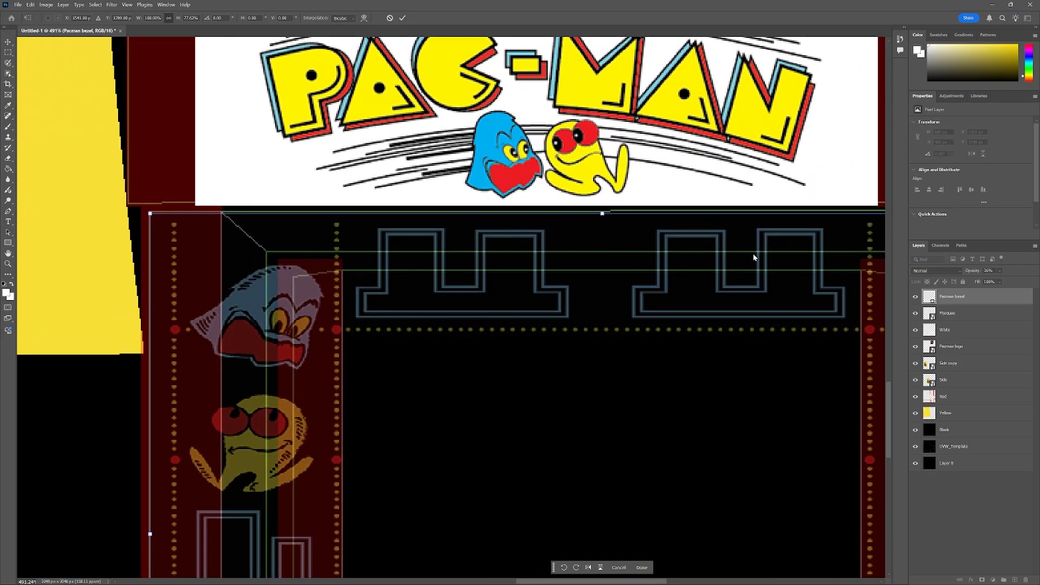
left_click_drag(587, 584, 594, 583)
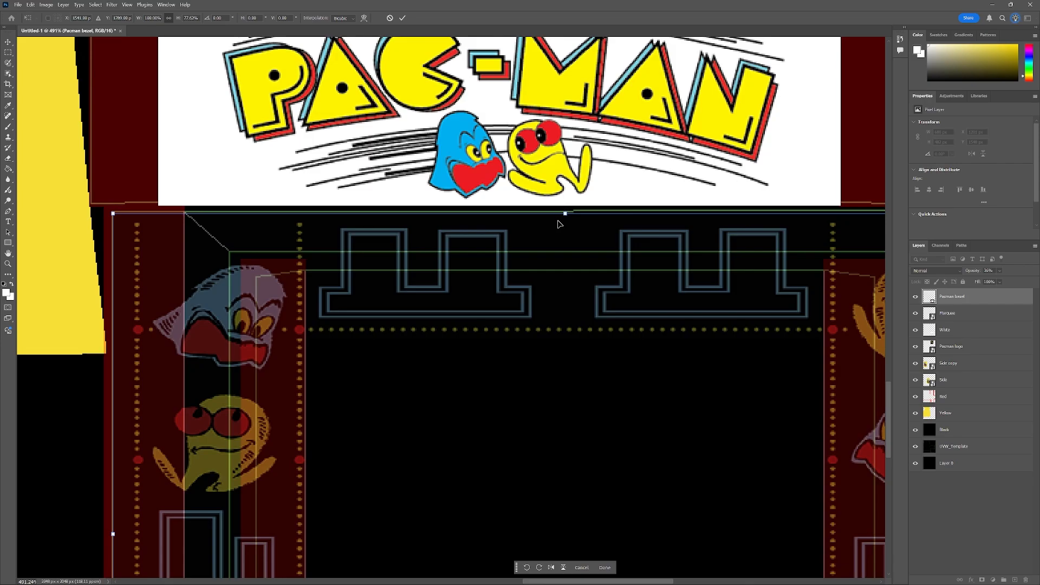
left_click_drag(565, 214, 568, 211)
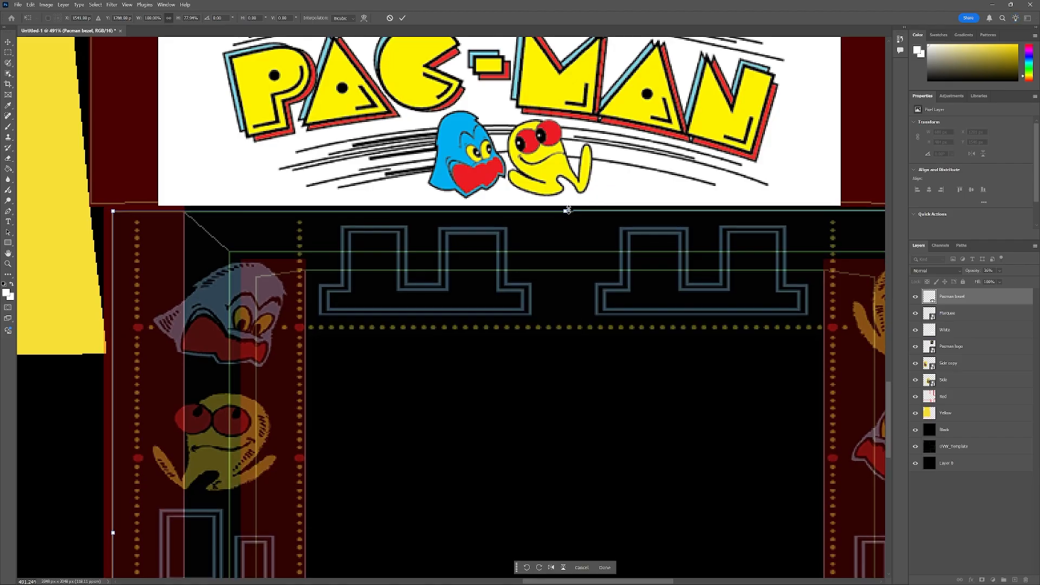
scroll(565, 267, "down", 1)
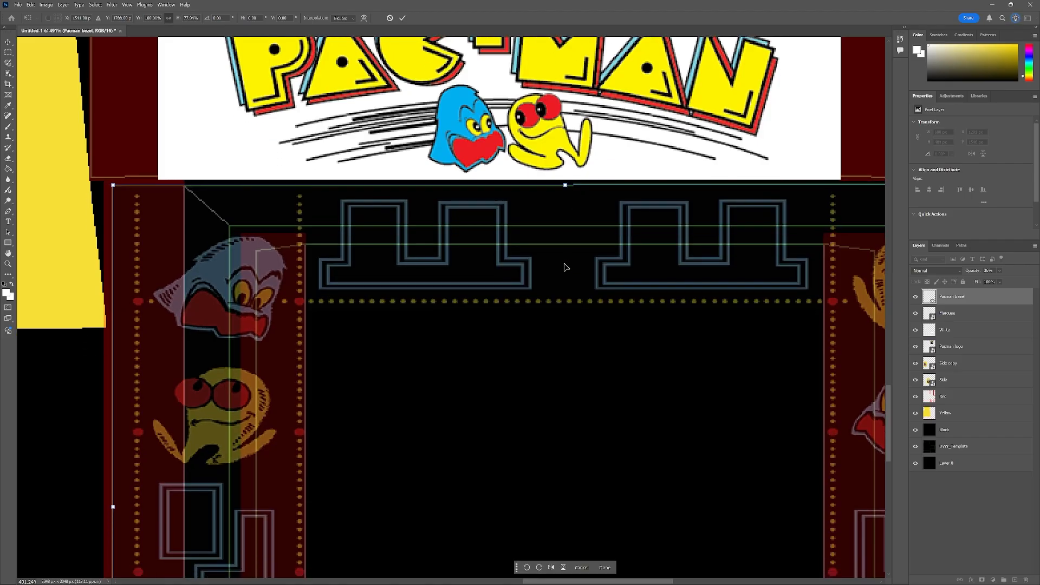
scroll(569, 261, "down", 3)
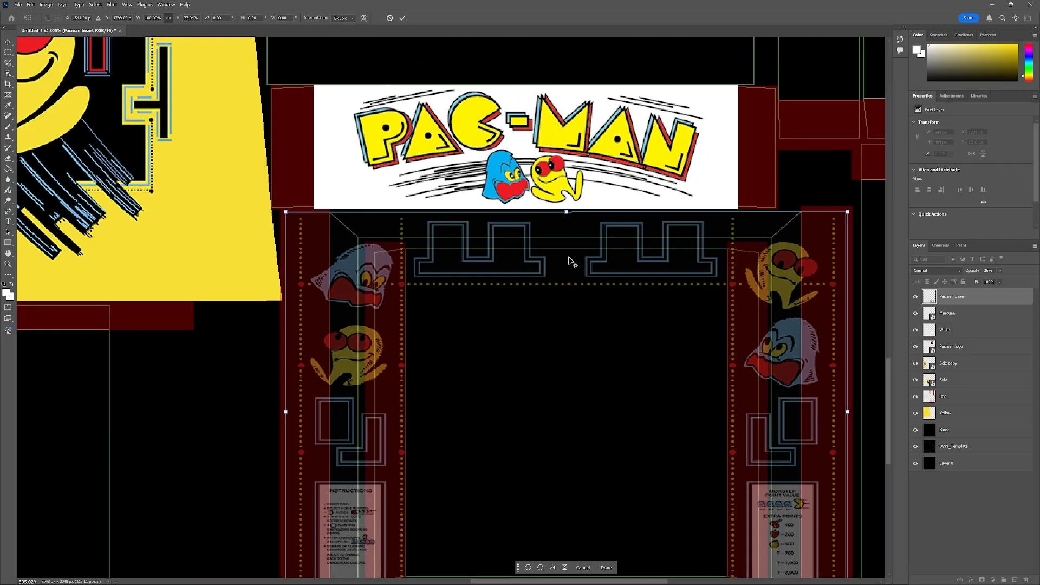
scroll(570, 261, "down", 2)
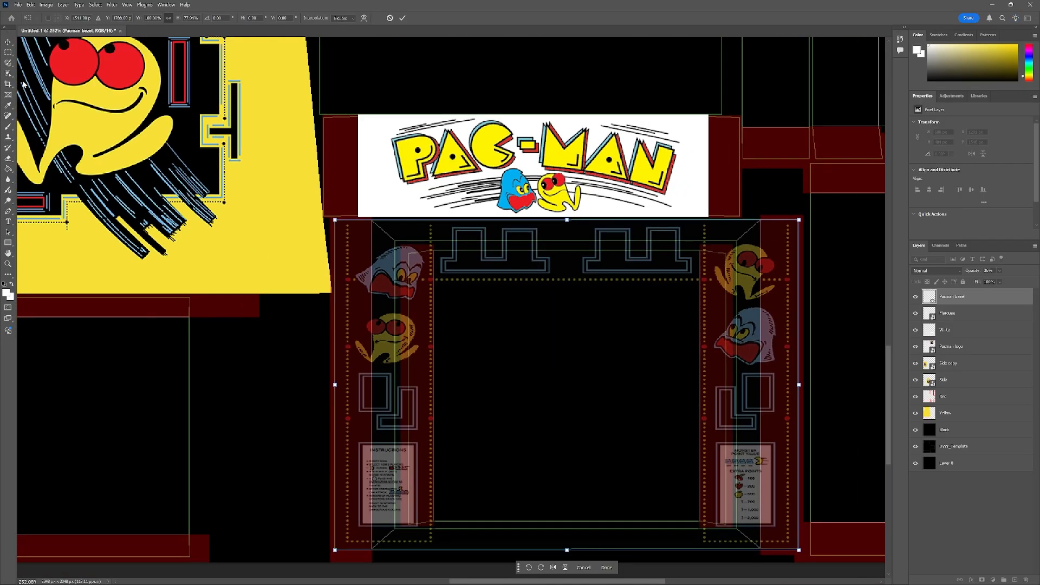
left_click(8, 53)
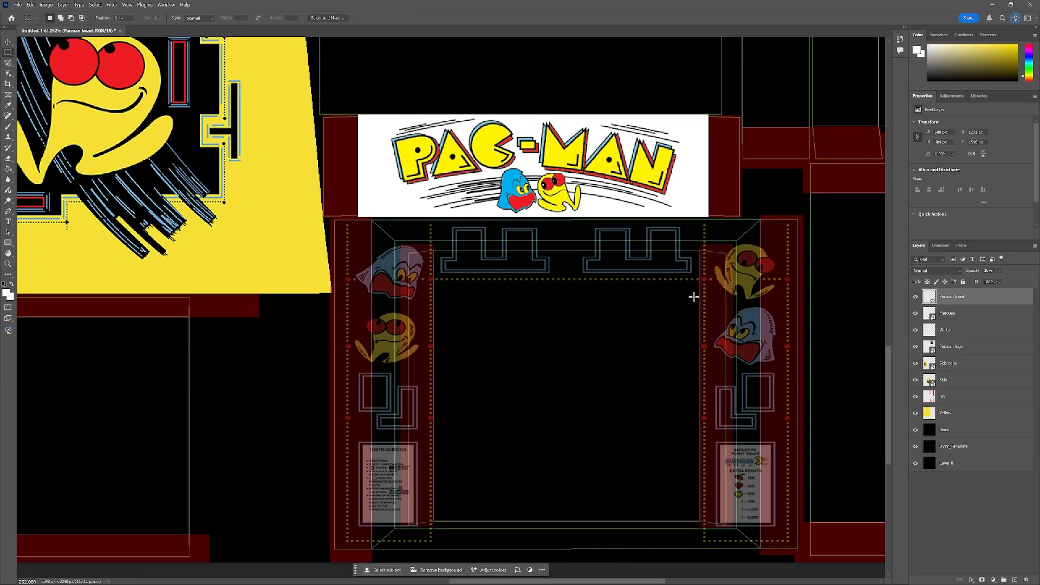
Select the left strip of the bezel artwork and copy it onto a new layer.
scroll(614, 269, "up", 1)
scroll(613, 269, "up", 1)
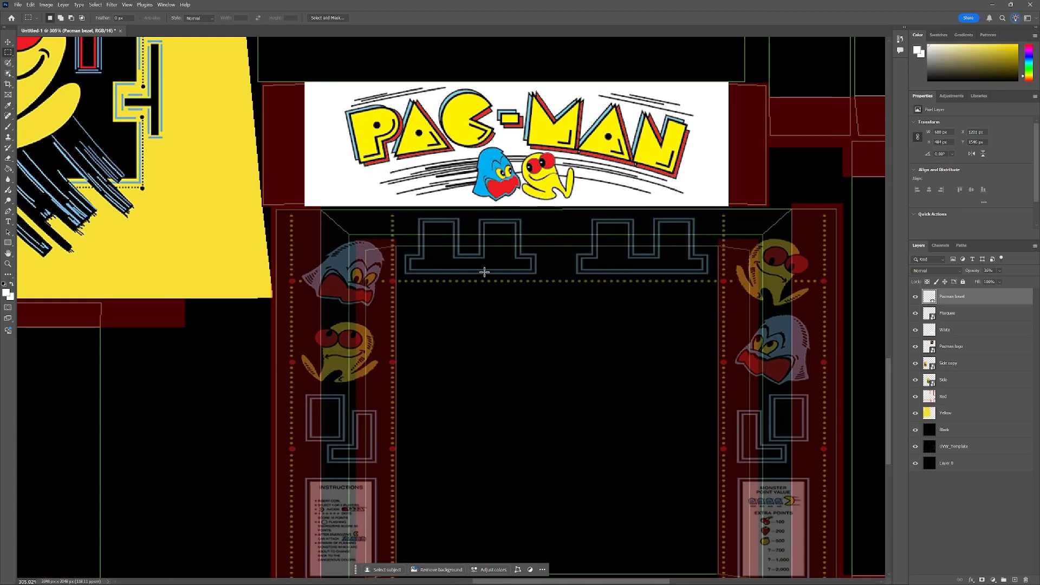
scroll(653, 405, "down", 2)
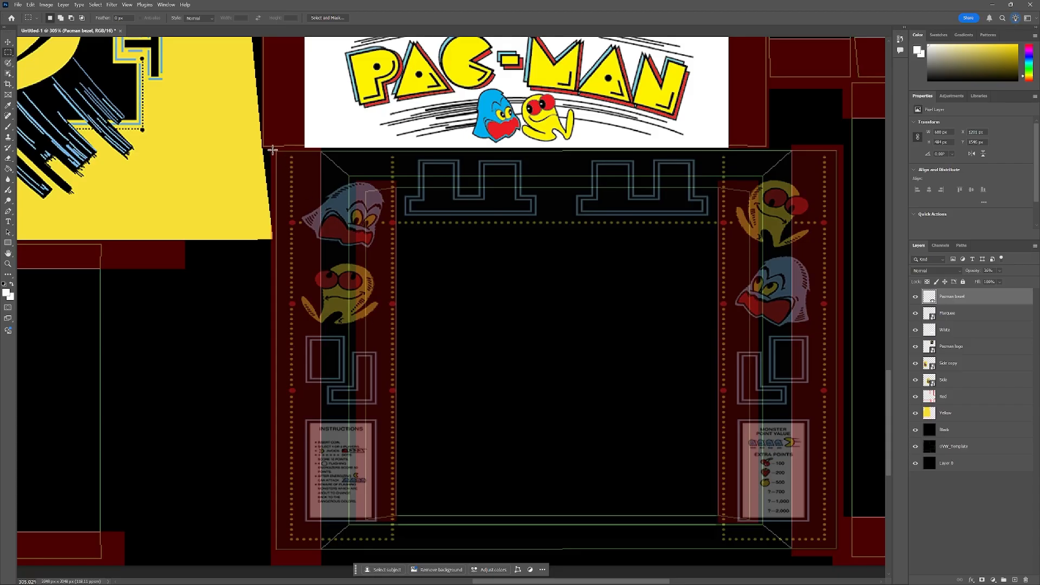
left_click_drag(271, 146, 397, 557)
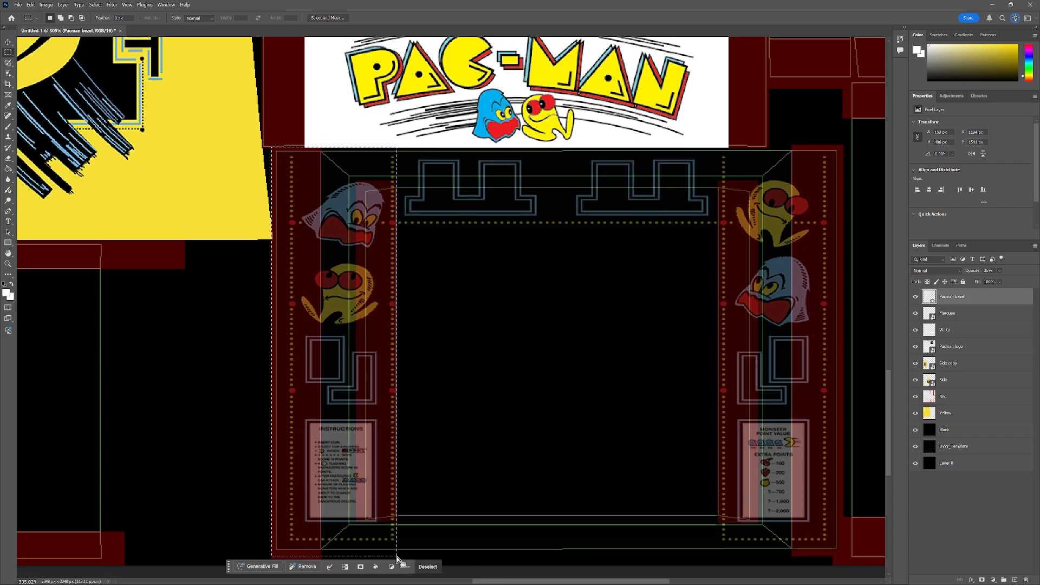
right_click(341, 304)
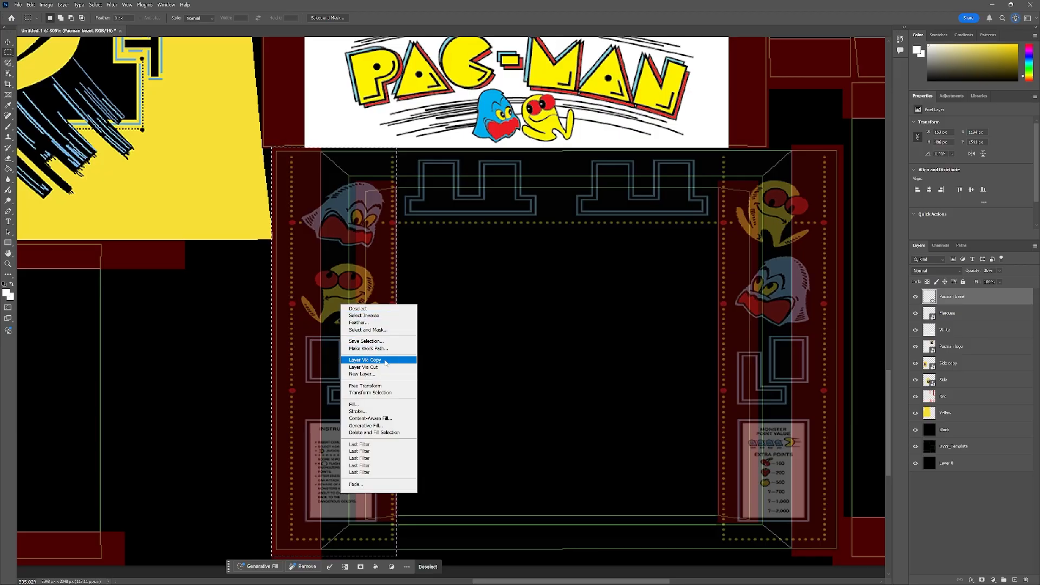
left_click(377, 367)
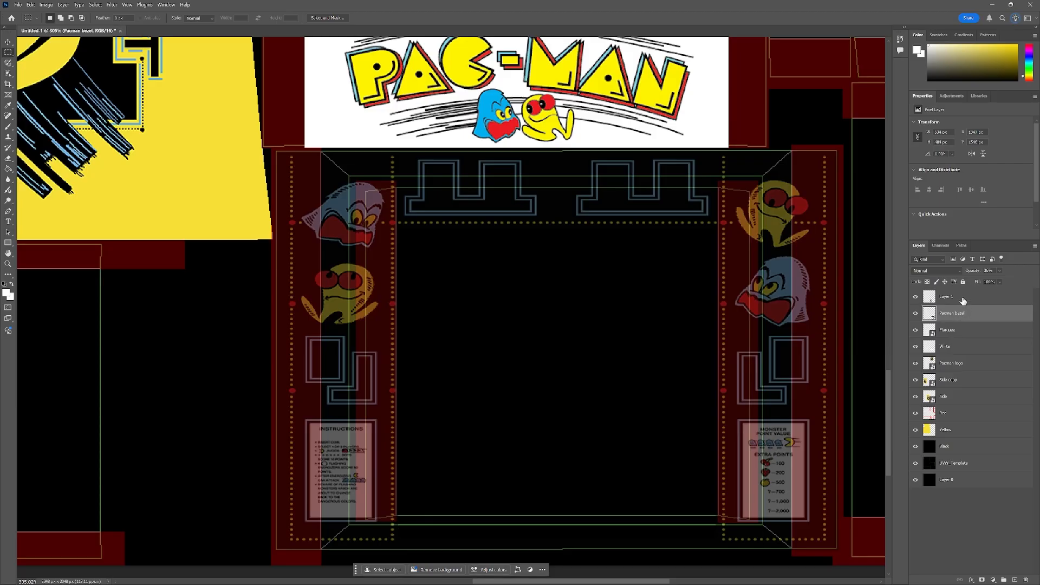
Lower the copied layer's opacity and rename it Bez_Left.
left_click(1000, 272)
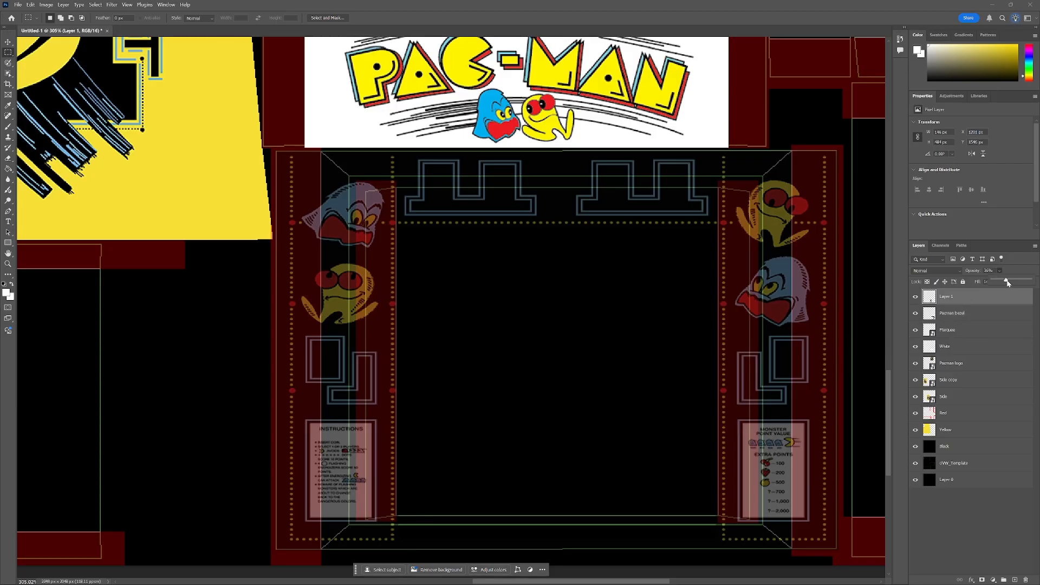
mouse_move(1008, 282)
left_mouse_down()
mouse_move(1031, 281)
mouse_move(1007, 286)
left_mouse_up()
left_click(954, 298)
double_click(953, 298)
type("Bez_Left")
key("Return")
Scale the Bez_Left strip narrower from its right edge to fit the left bezel island.
left_click(8, 42)
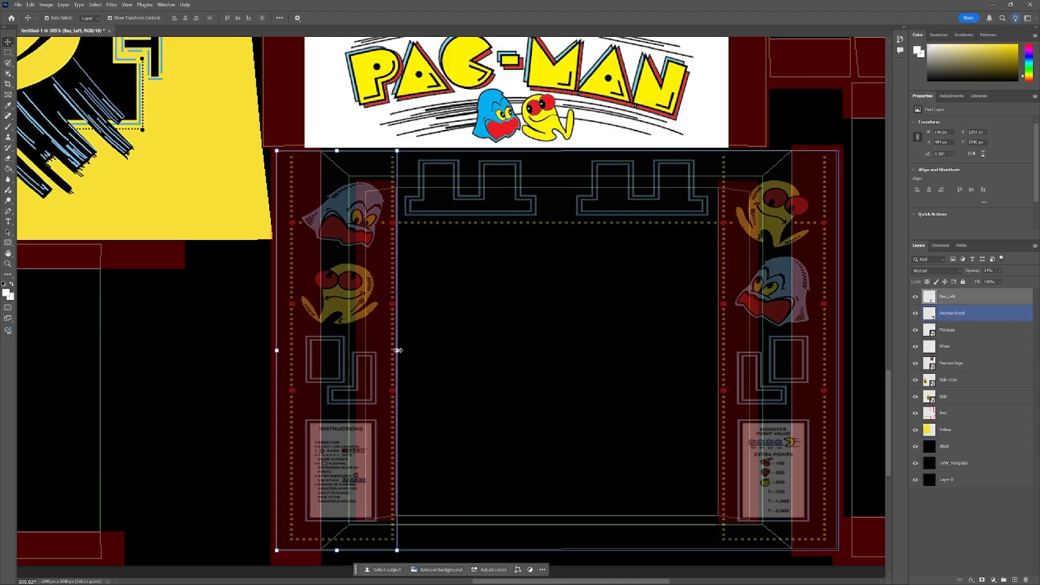
left_click_drag(398, 351, 365, 349)
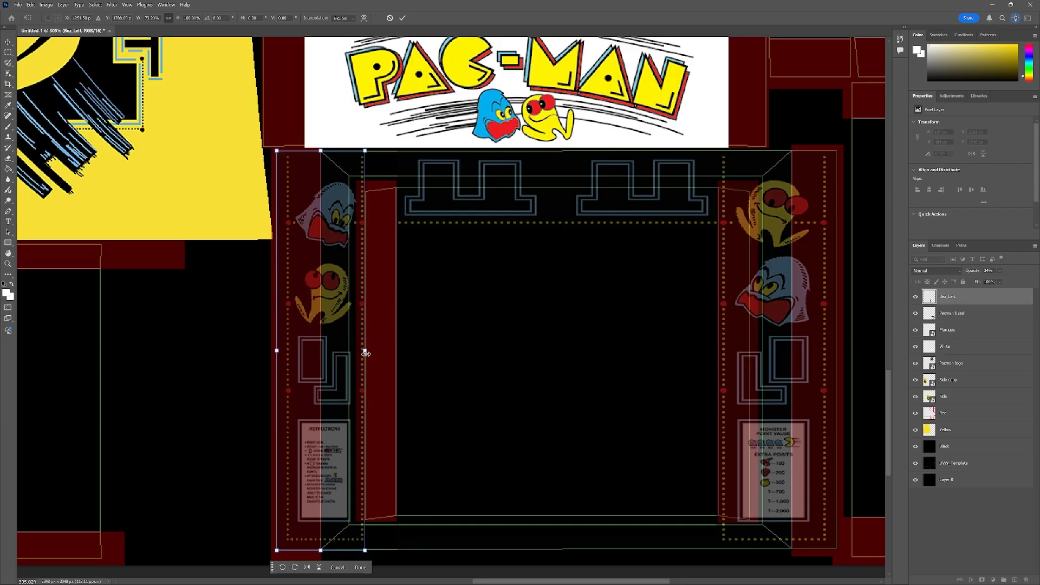
Narrow the Bez_Left strip slightly more from its right edge and commit the scaling.
left_click_drag(366, 353, 349, 351)
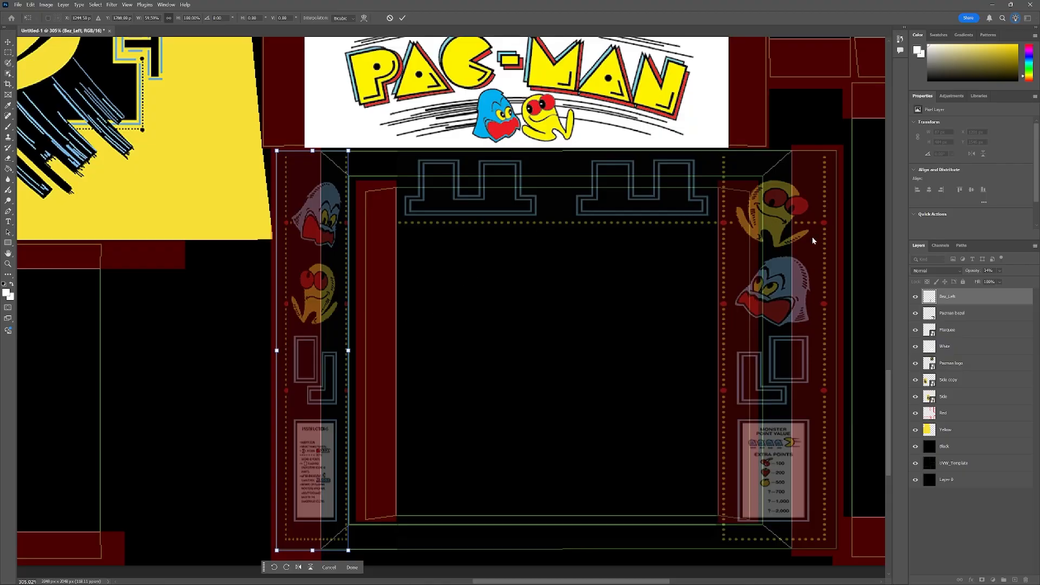
left_click(959, 313)
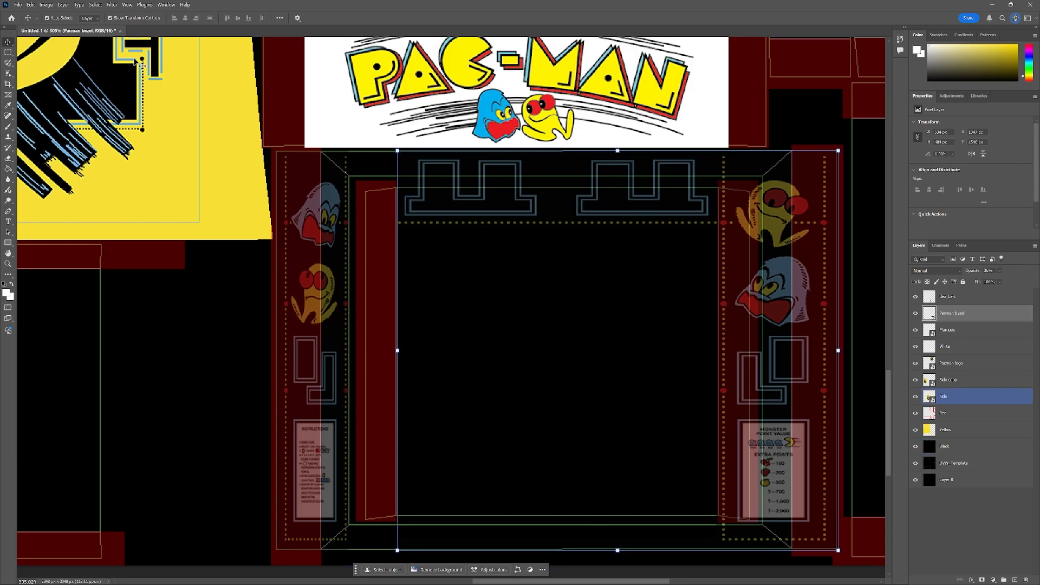
Select the right strip of the bezel artwork and cut it onto a new layer.
left_click(8, 52)
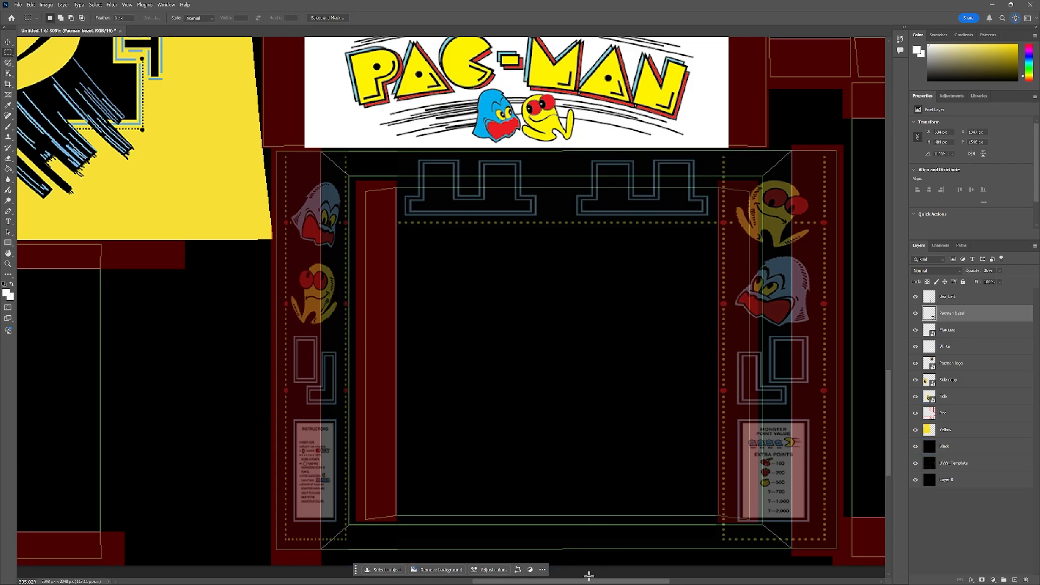
left_click_drag(579, 581, 625, 584)
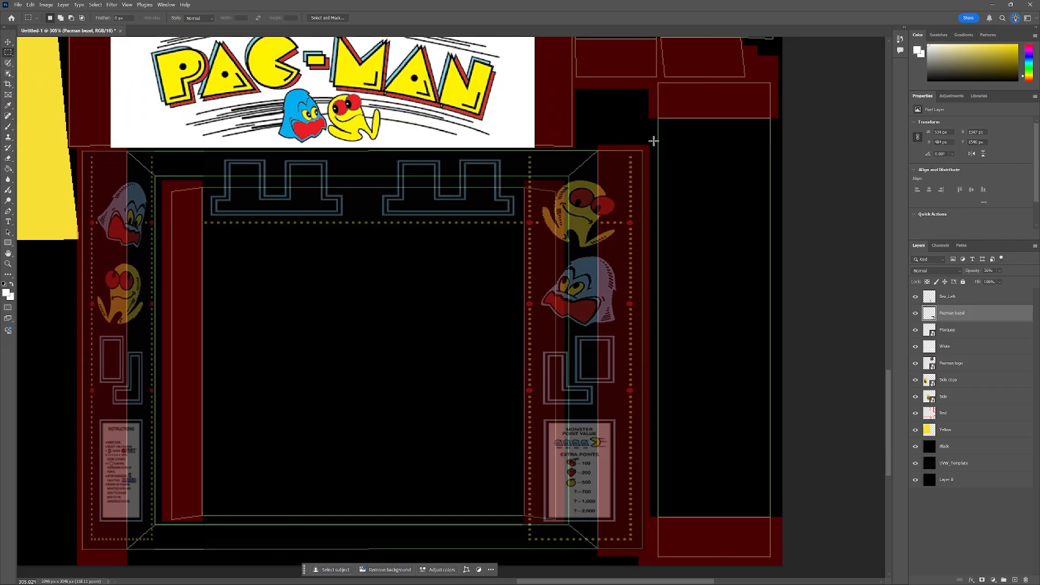
left_click_drag(653, 140, 526, 554)
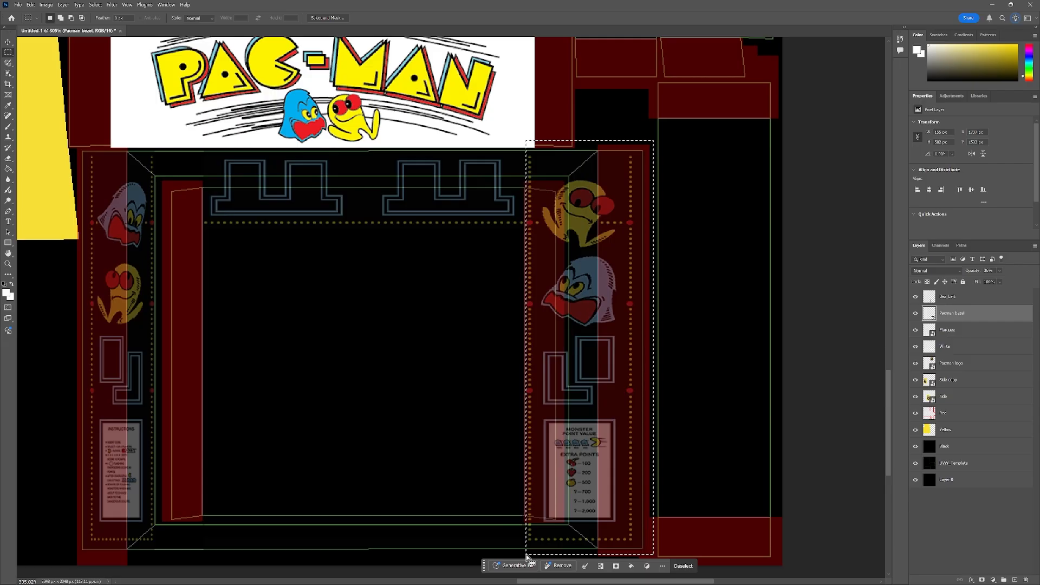
right_click(579, 302)
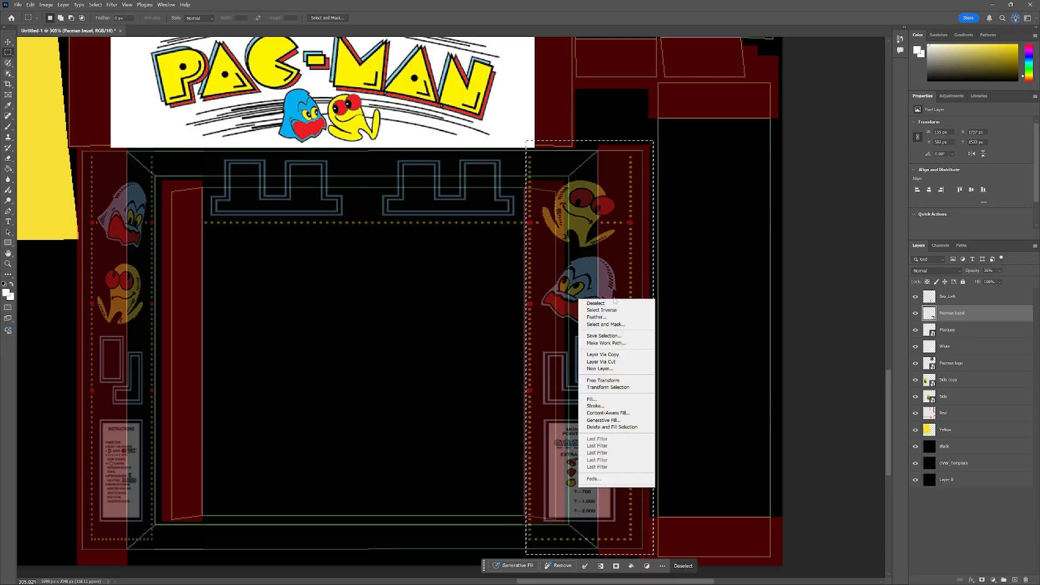
left_click(619, 361)
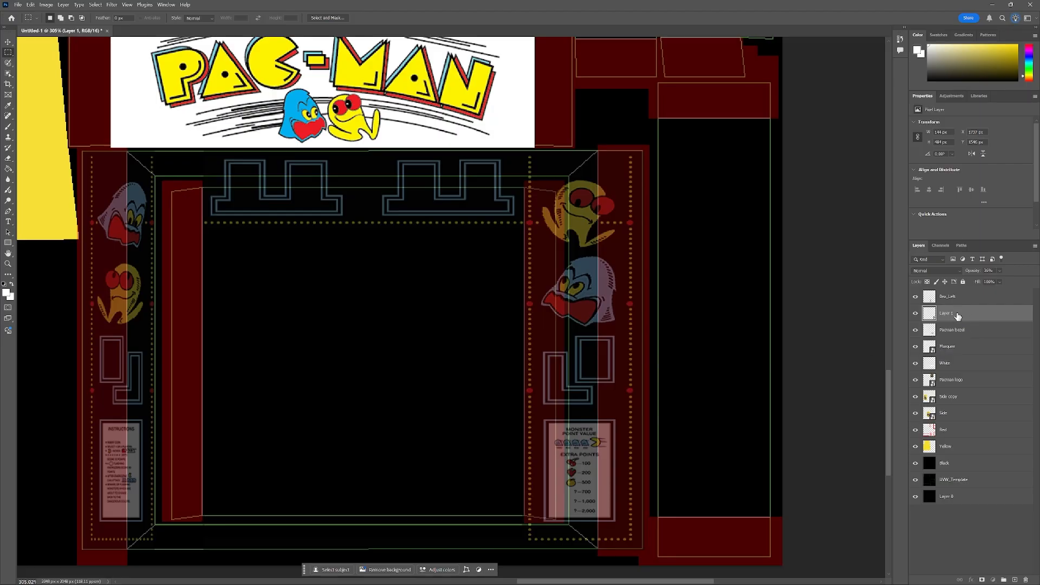
Move the new layer above Bez_Left and rename it Bez_Right.
left_click_drag(958, 316, 955, 296)
double_click(949, 297)
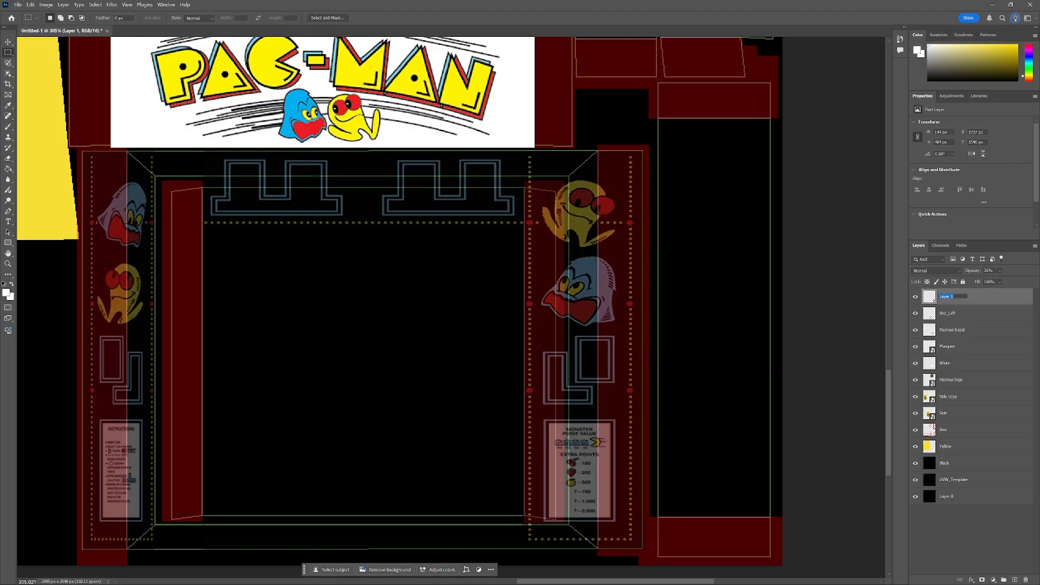
type("Bez_Right")
key("Return")
Scale the Bez_Right strip narrower from its left edge to fit the right bezel island and commit.
left_click(8, 43)
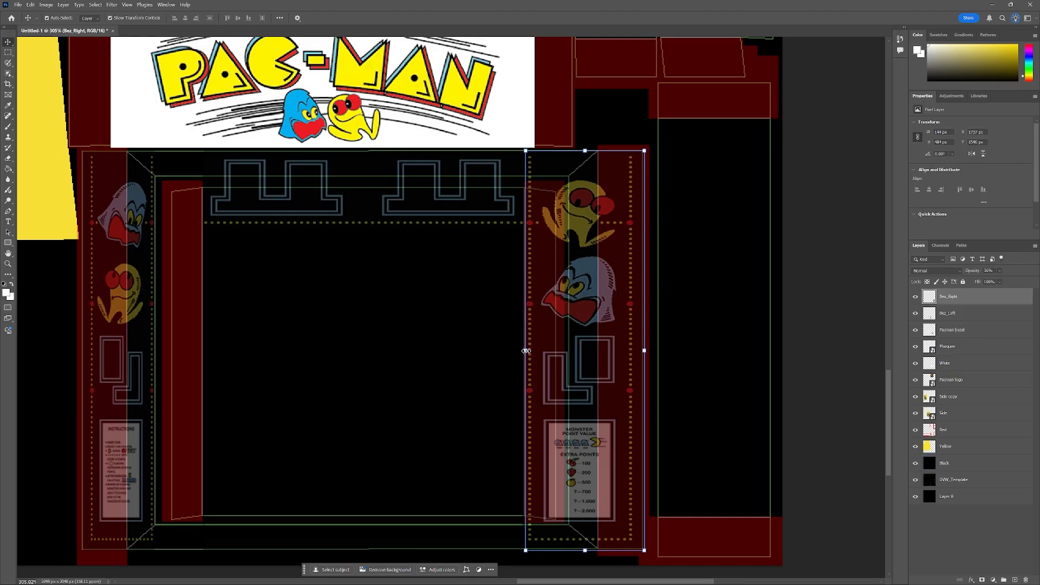
left_click_drag(525, 351, 570, 353)
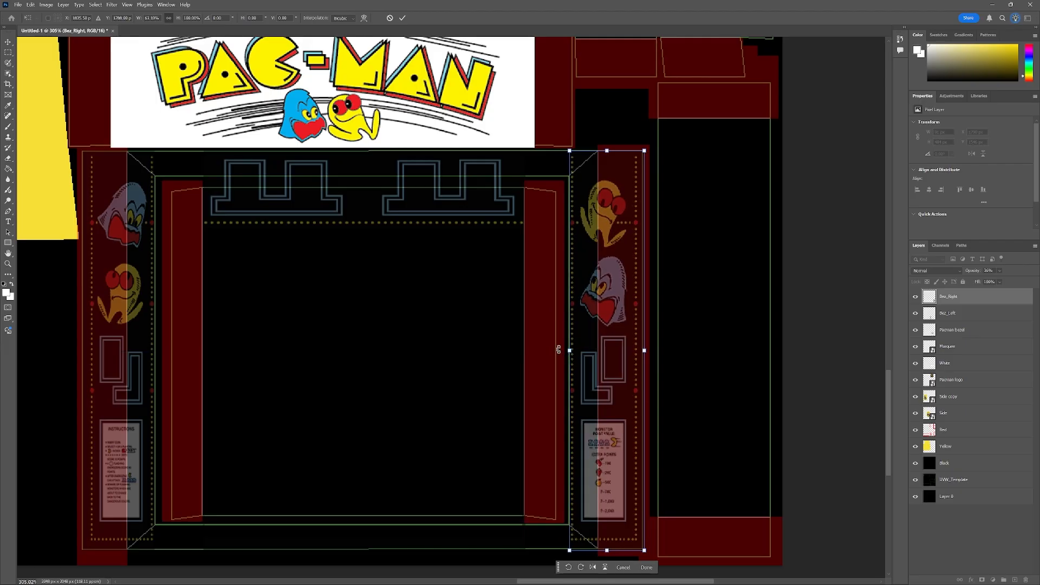
left_click(966, 334)
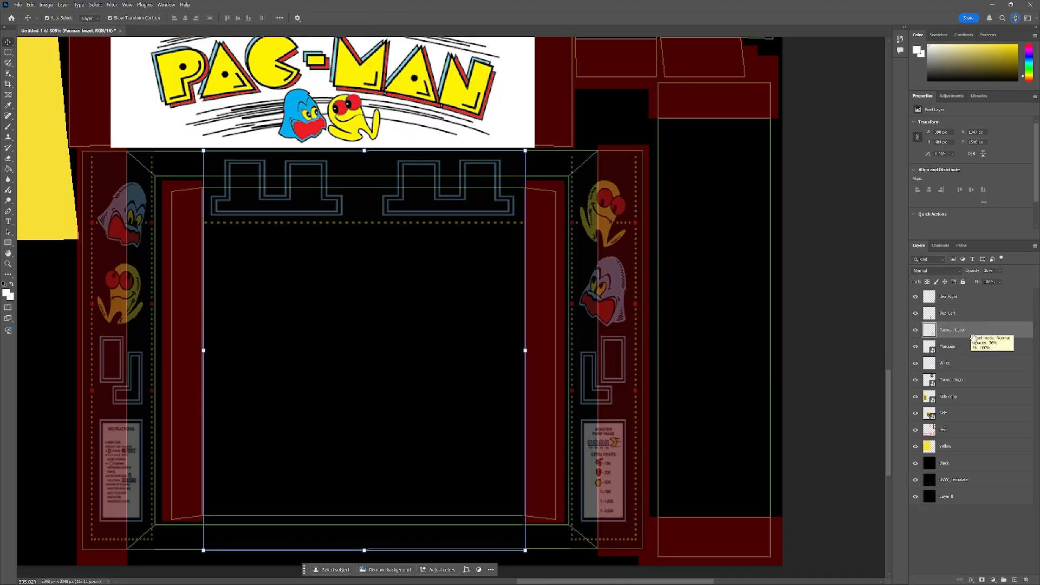
Select the top band of the bezel artwork above the dotted line and cut it onto a new layer.
left_click(399, 252)
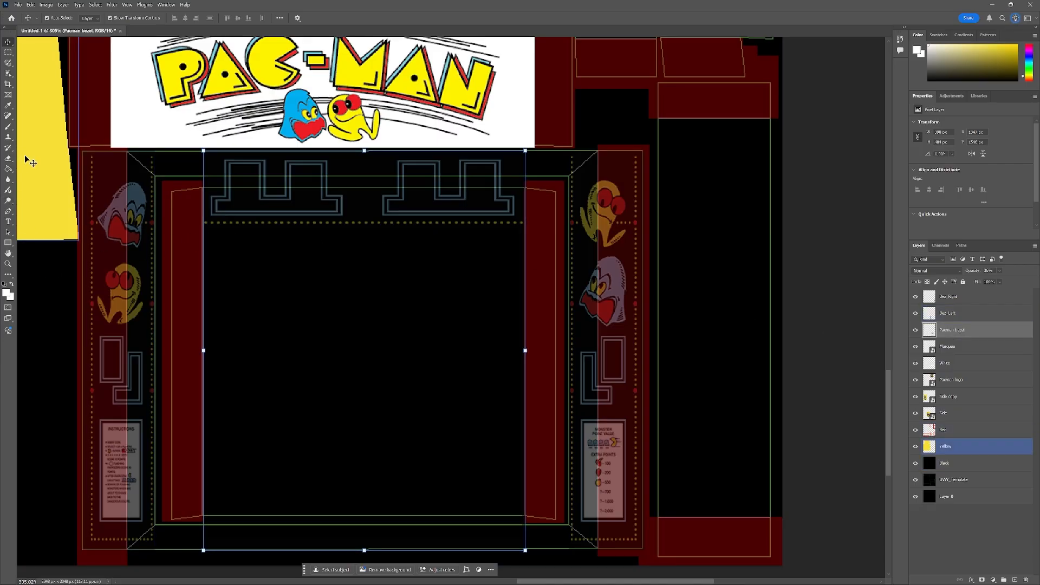
left_click(8, 52)
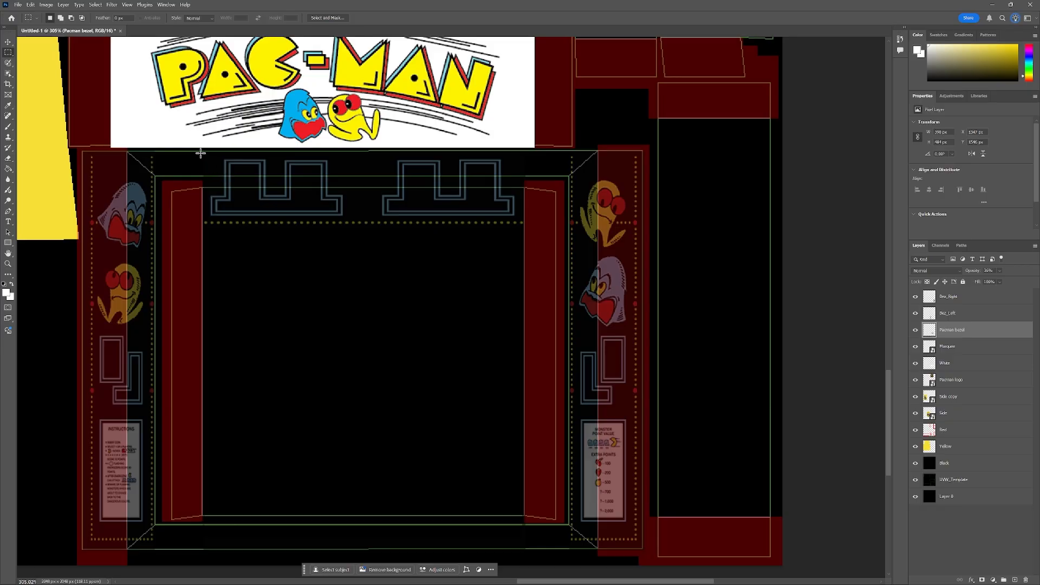
left_click_drag(201, 154, 523, 219)
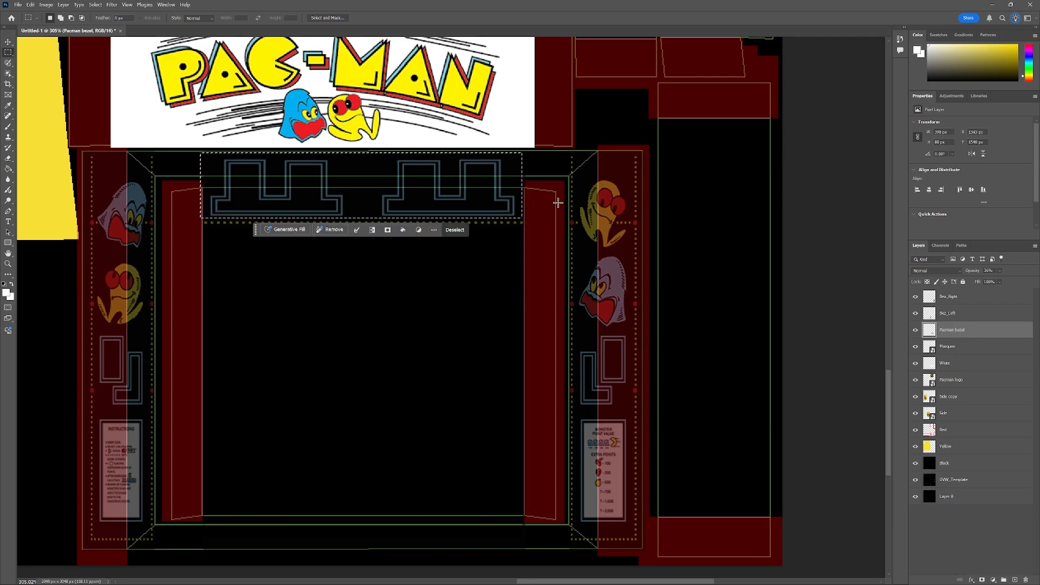
right_click(348, 188)
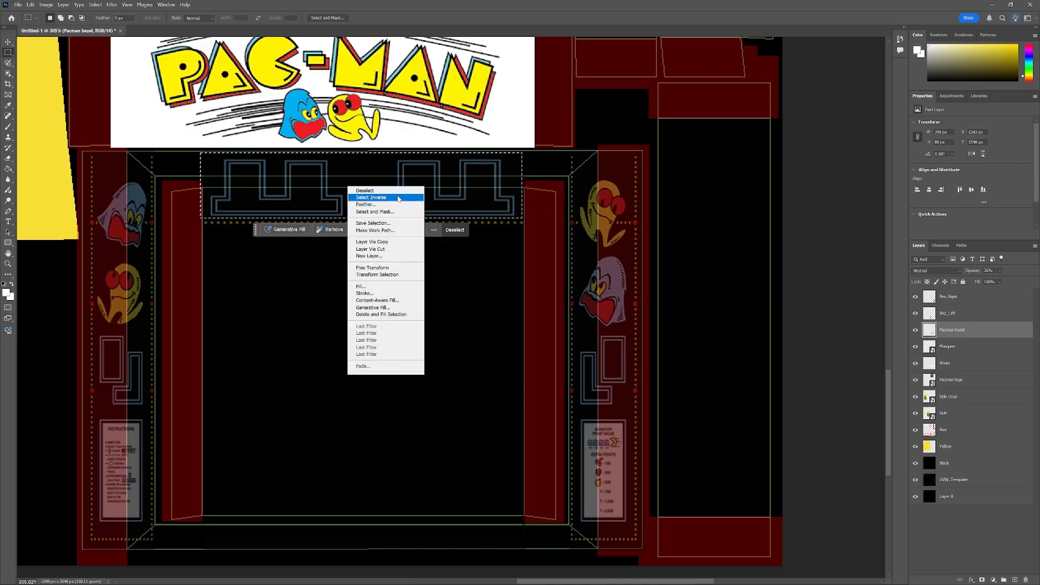
left_click(394, 251)
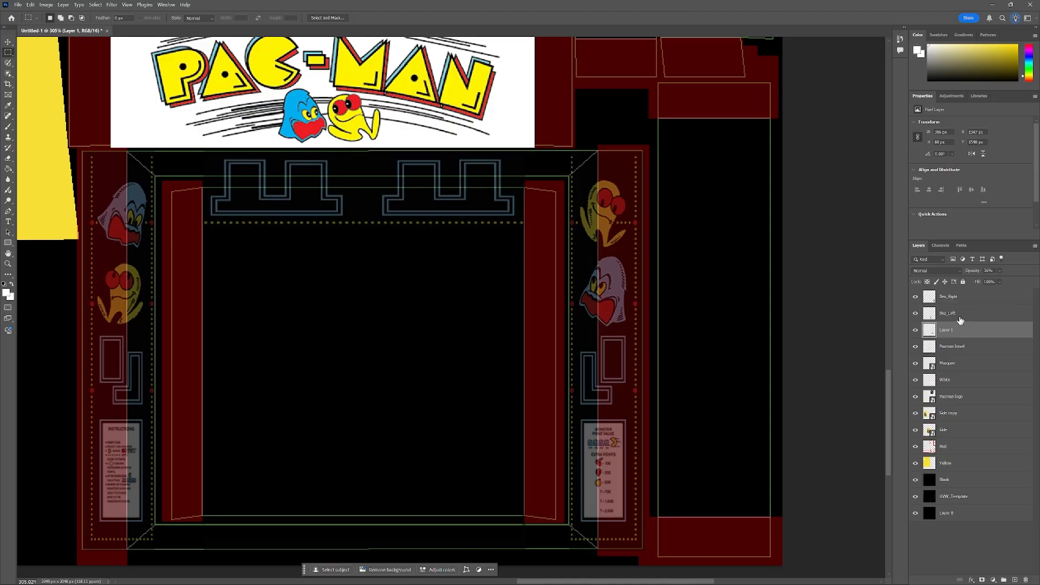
Move the new layer to the top of the stack and rename it Bez_Top.
left_click_drag(966, 333, 957, 291)
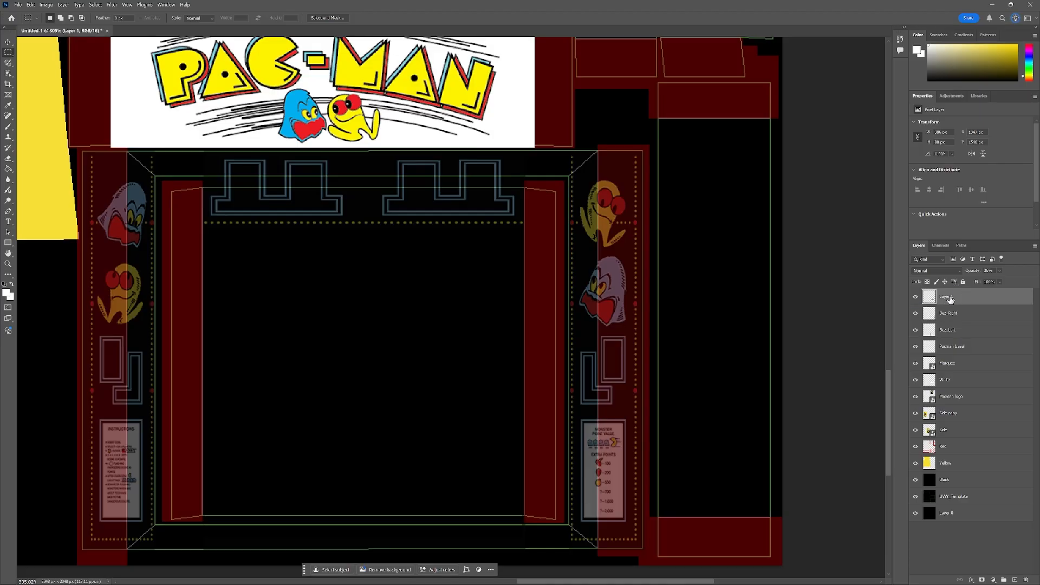
double_click(949, 297)
type("Bez_Top")
key("Return")
key("v")
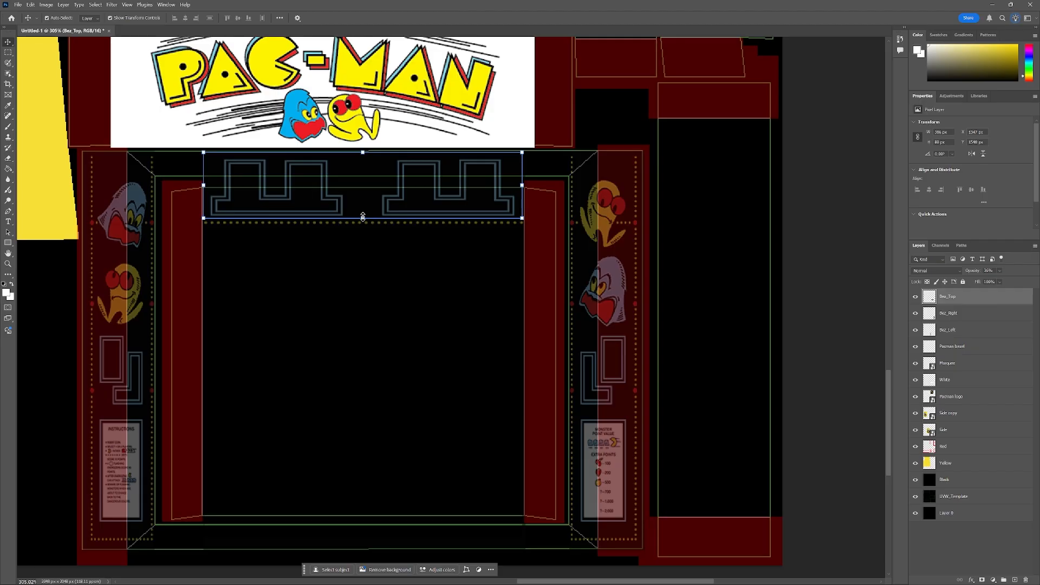
Squash the Bez_Top band shorter and narrower, nudge it up and right to fit the top bezel island, and commit.
left_click_drag(363, 217, 365, 170)
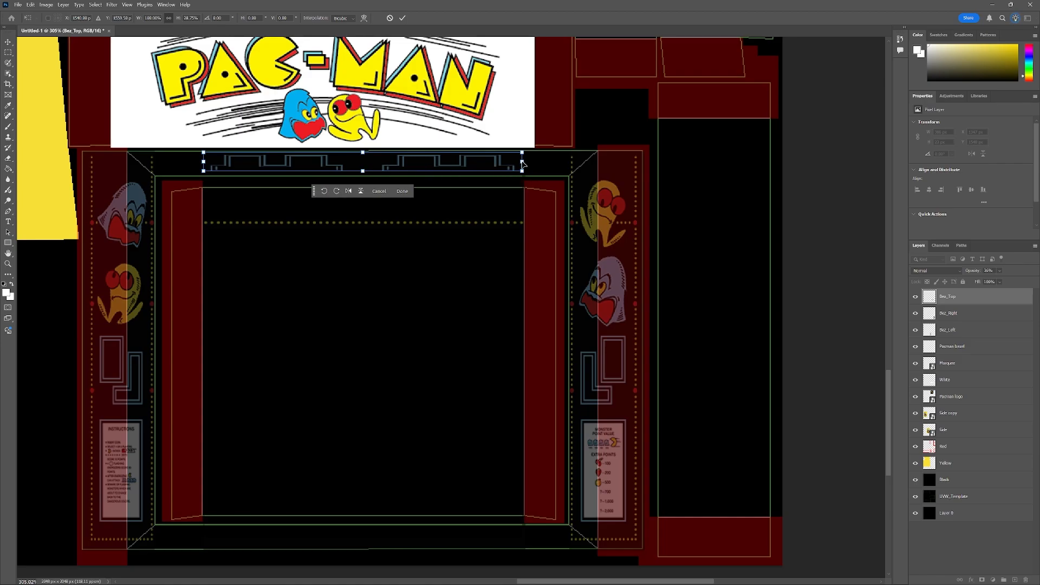
left_click_drag(523, 162, 448, 169)
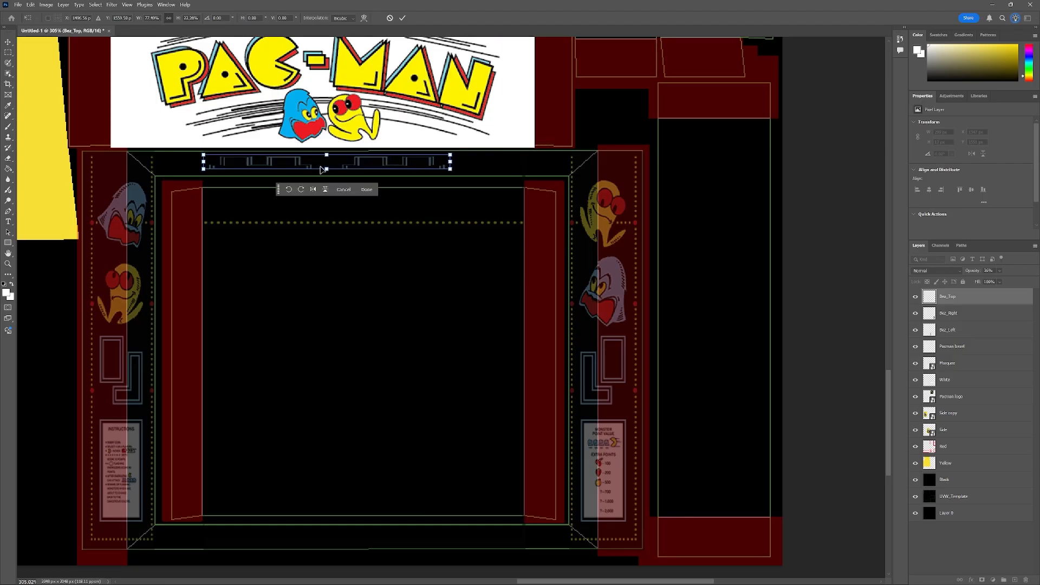
left_click_drag(326, 170, 326, 174)
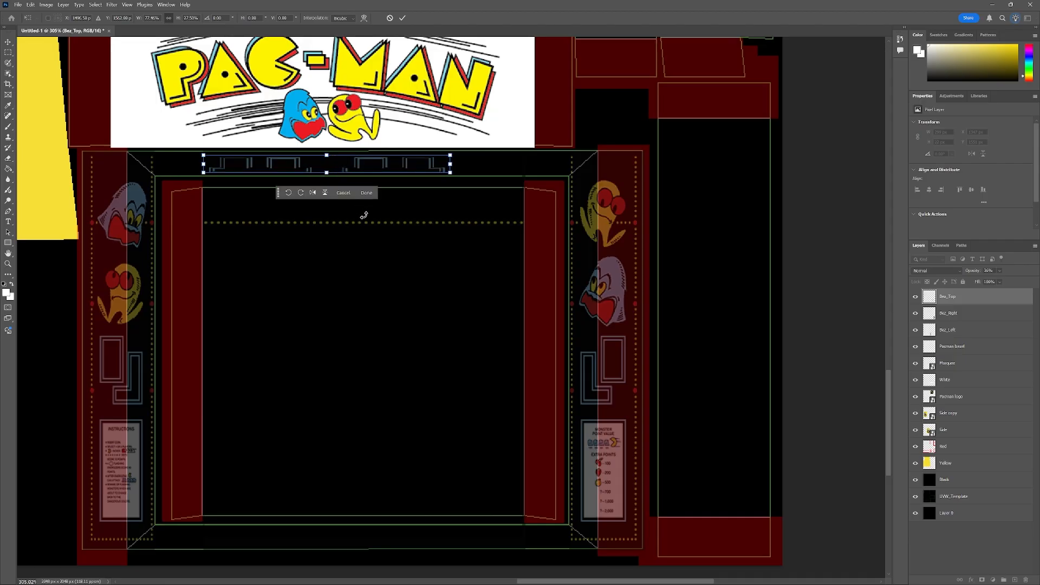
key("Up")
key("Up")
key("Right")
key("Right")
key("Right")
key("Right")
key("Right")
key("Right")
key("Right")
key("Right")
key("Right")
key("Right")
key("Right")
key("Right")
key("Right")
key("Right")
key("Right")
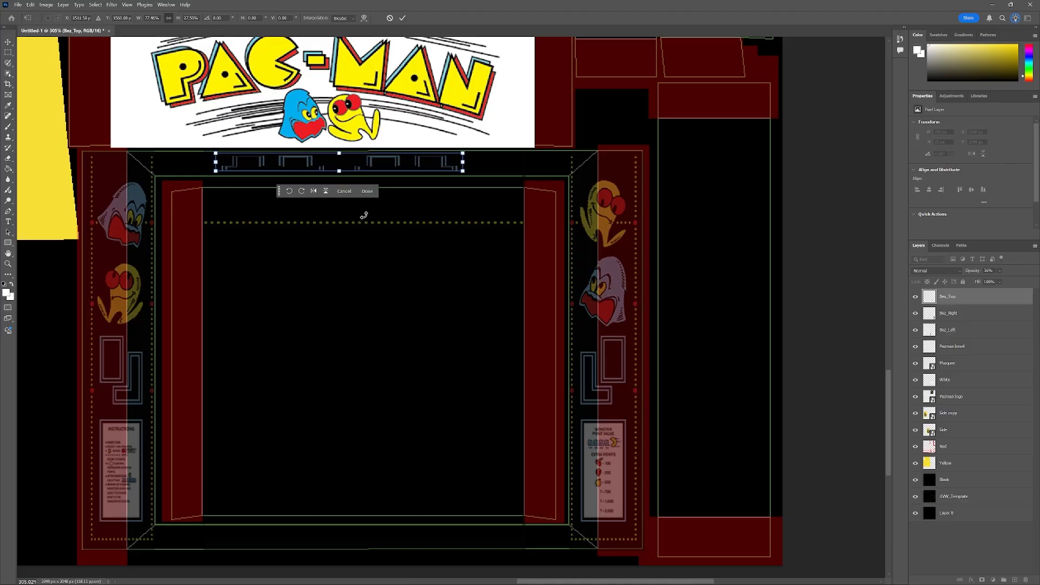
key("Right")
key("Right")
key("Right")
key("Right")
key("Right")
key("Right")
key("Right")
key("Right")
key("Right")
key("Right")
key("Right")
key("Right")
key("Right")
key("Right")
key("Right")
key("Right")
key("Right")
key("Right")
key("Right")
key("Right")
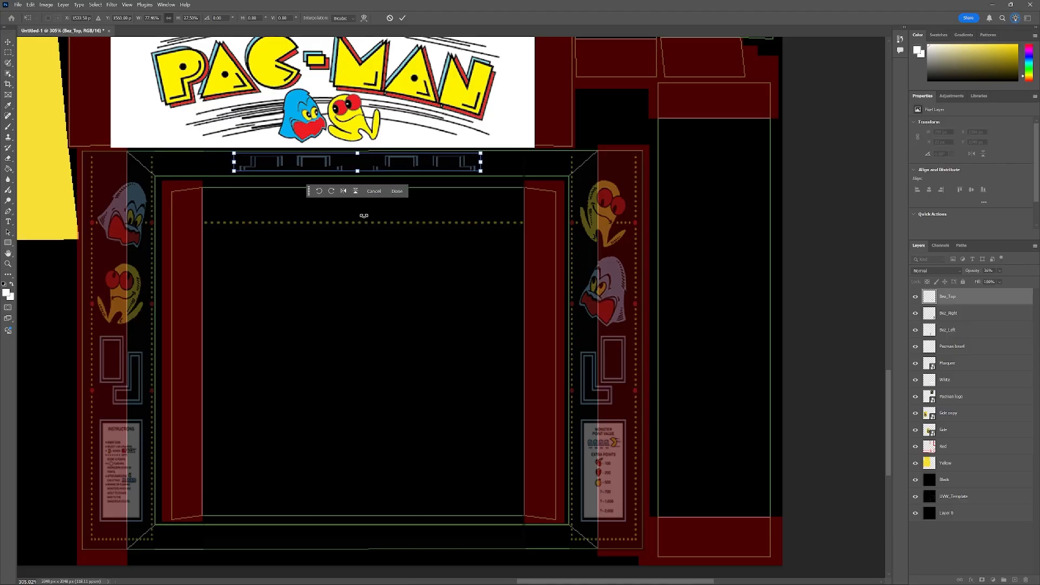
key("Right")
key("Right")
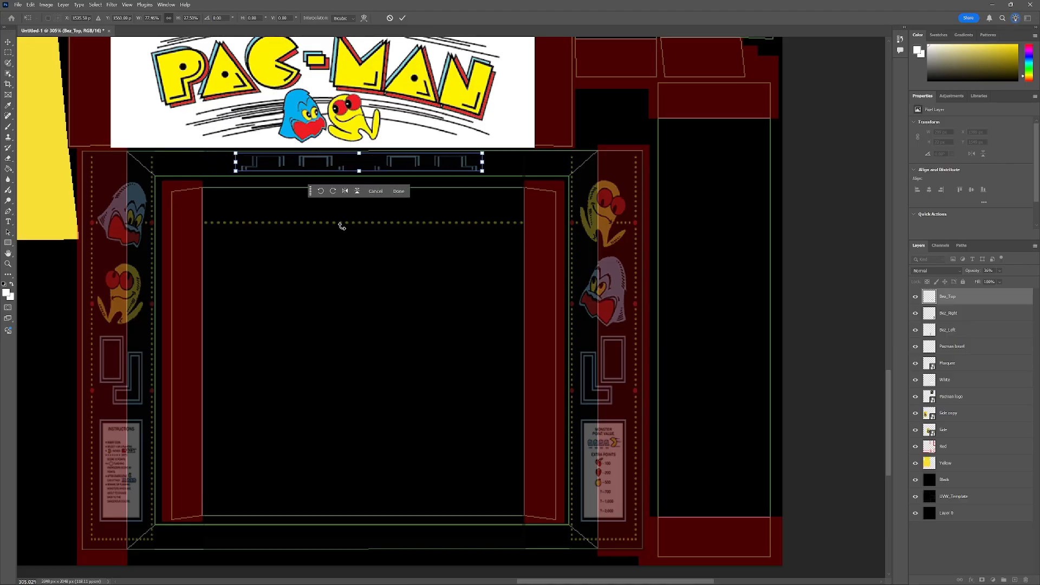
left_click(965, 348)
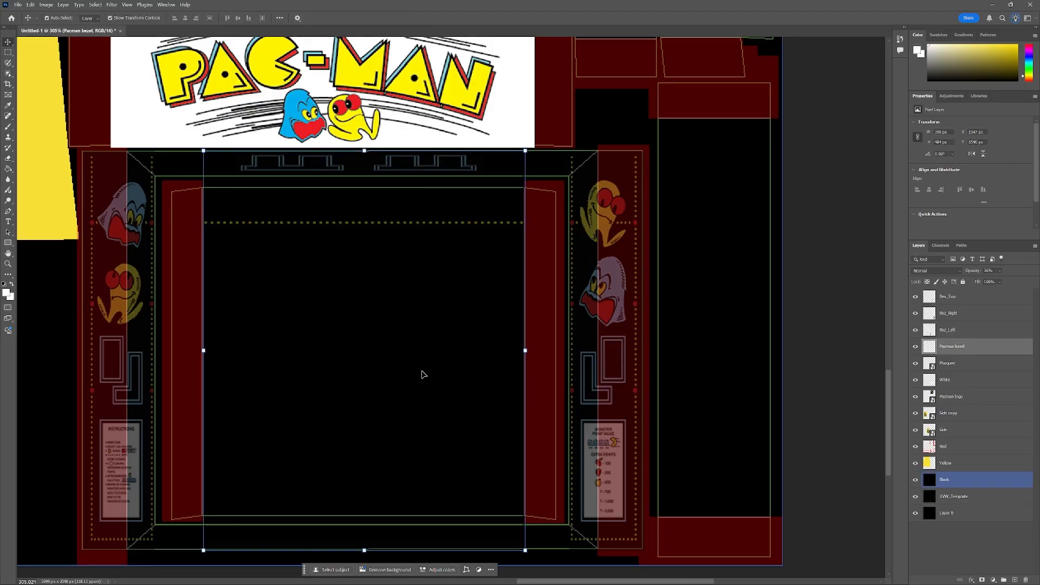
Select the dotted line below the top band and cut it onto a new layer.
left_click(8, 53)
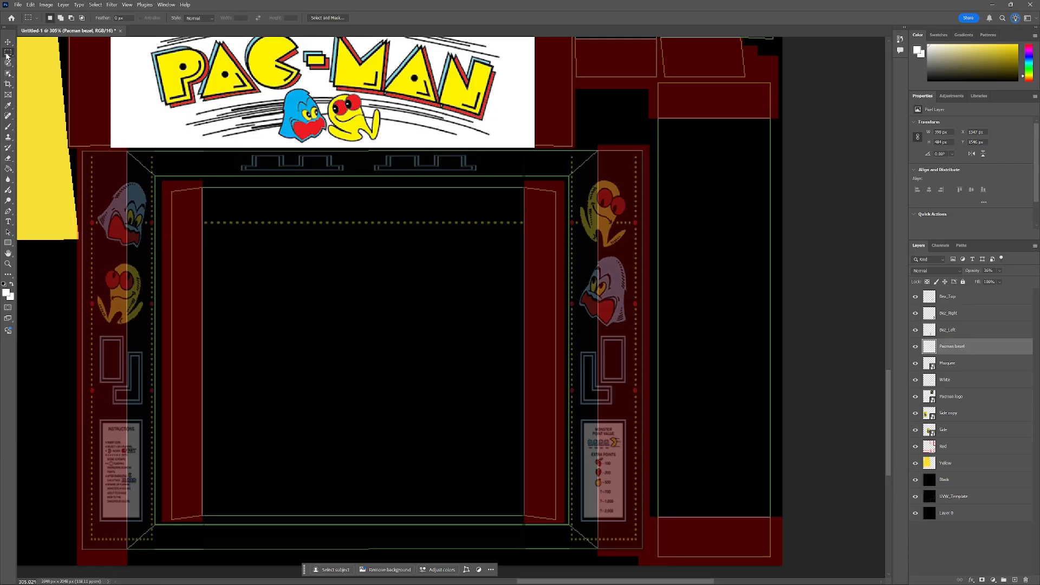
left_click_drag(200, 219, 528, 226)
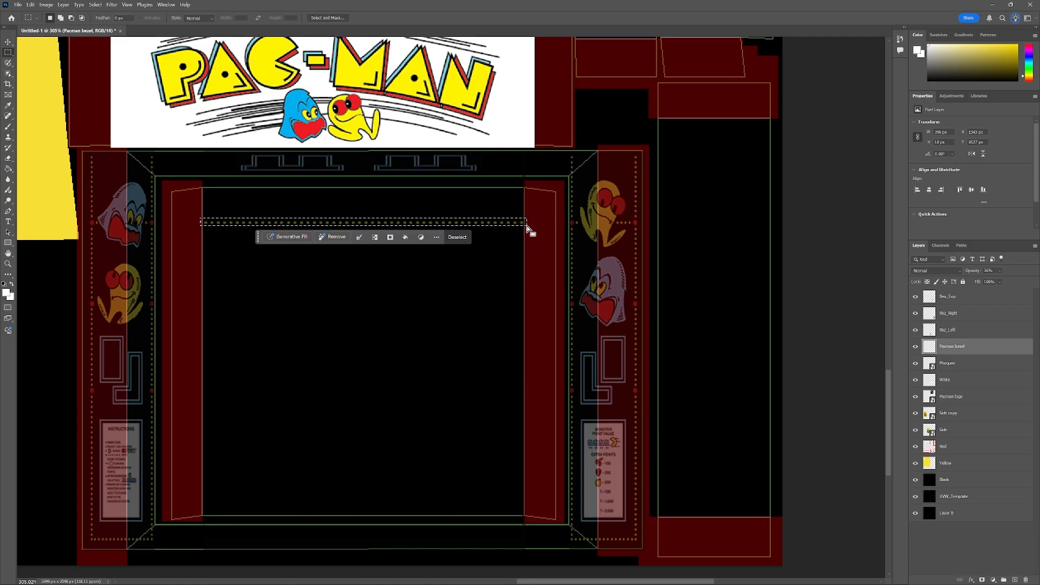
right_click(433, 221)
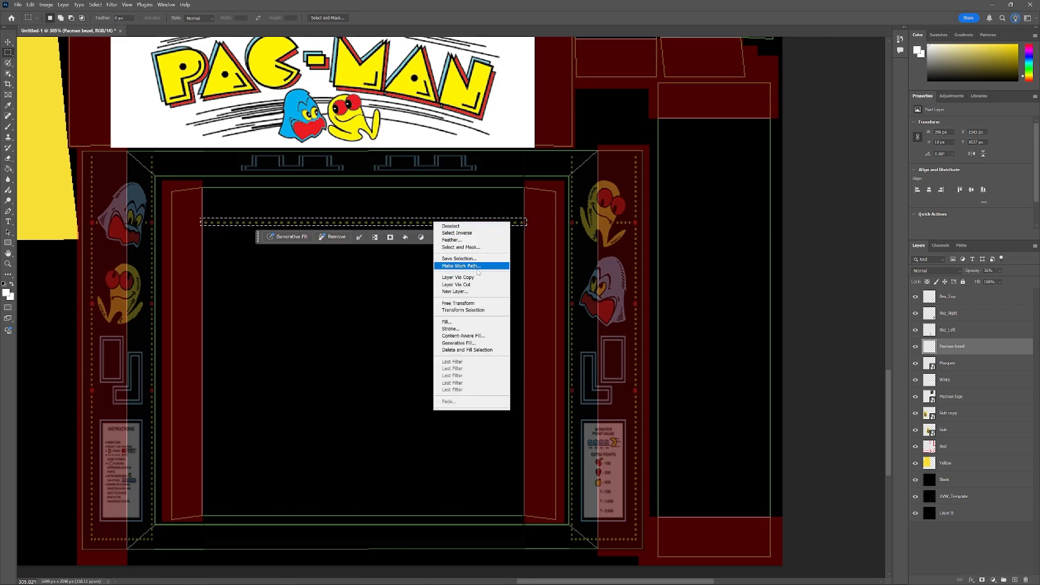
left_click(460, 285)
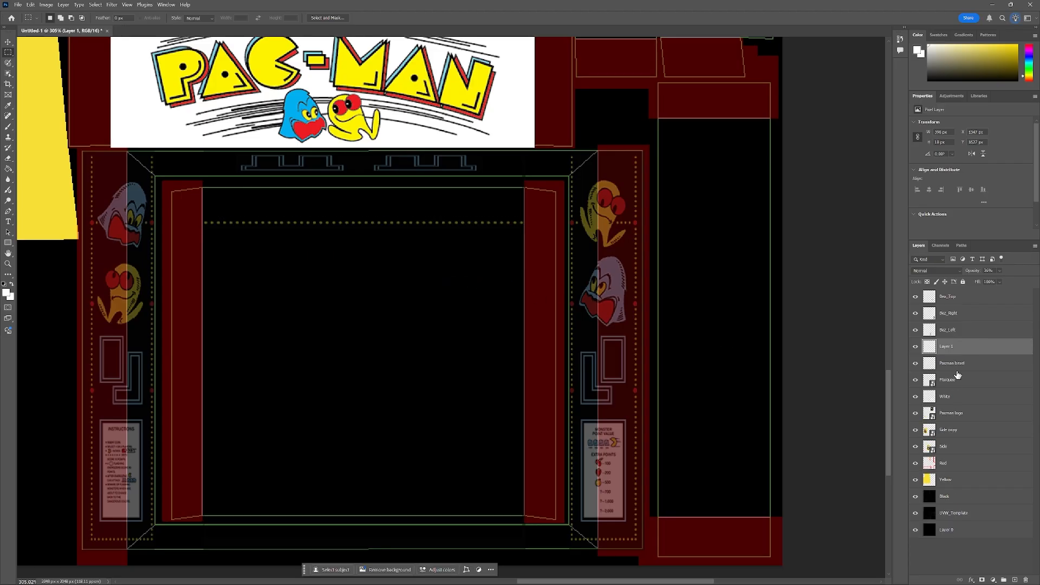
Rename the new layer Bez_Dots.
double_click(947, 346)
type("Bez_Dots")
key("Return")
key("v")
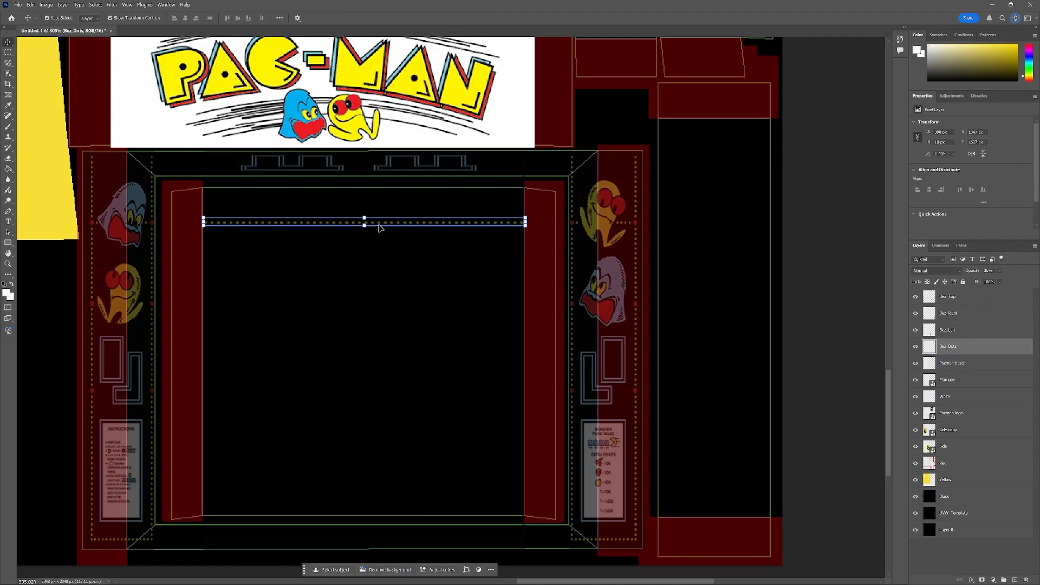
Nudge the Bez_Dots line upward to sit just under the top band.
key("Up")
key("Up")
key("Up")
key("Up")
key("Up")
key("Up")
key("Up")
key("Up")
key("Up")
key("Up")
key("Up")
key("Up")
key("Up")
key("Up")
key("Up")
key("Up")
key("Up")
key("Up")
key("Up")
key("Up")
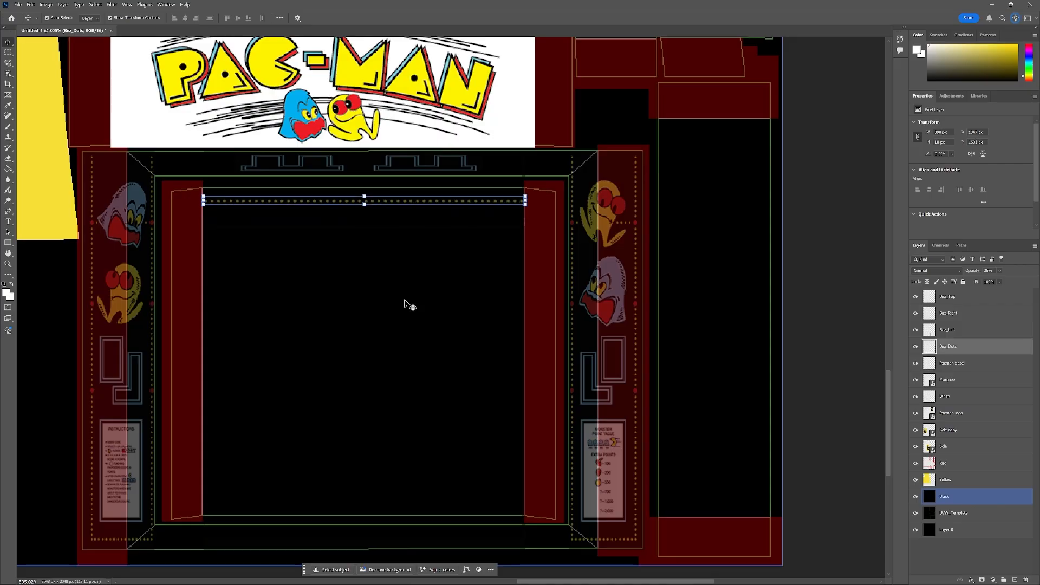
key("Up")
key("Up")
key("Up")
key("Up")
key("Up")
key("Up")
key("Up")
key("Up")
key("Up")
key("Up")
key("Up")
key("Up")
key("Up")
key("Up")
key("Up")
key("Up")
key("Up")
key("Up")
key("Up")
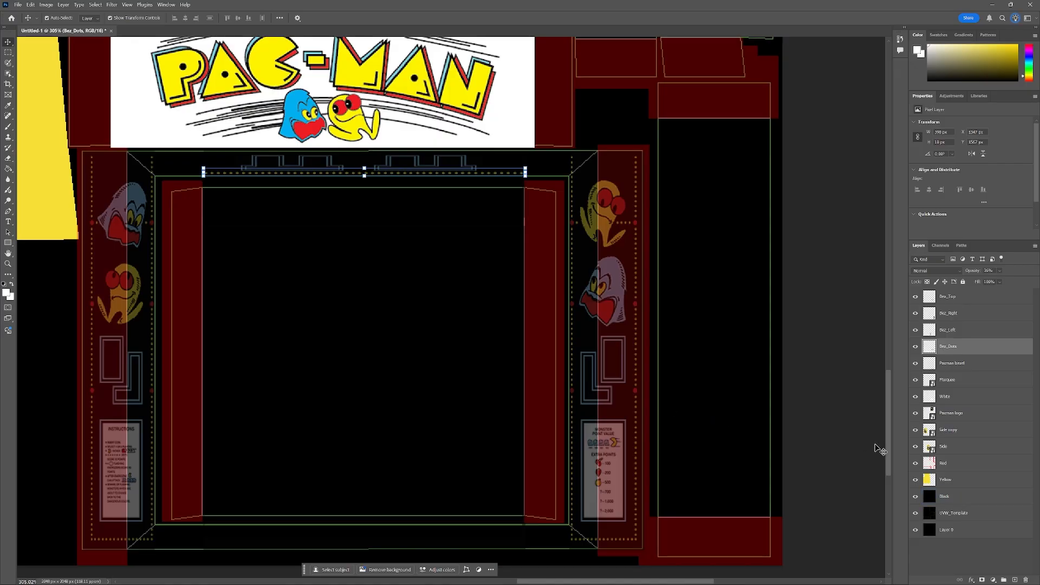
Delete the original Pacman bezel layer.
left_click(966, 367)
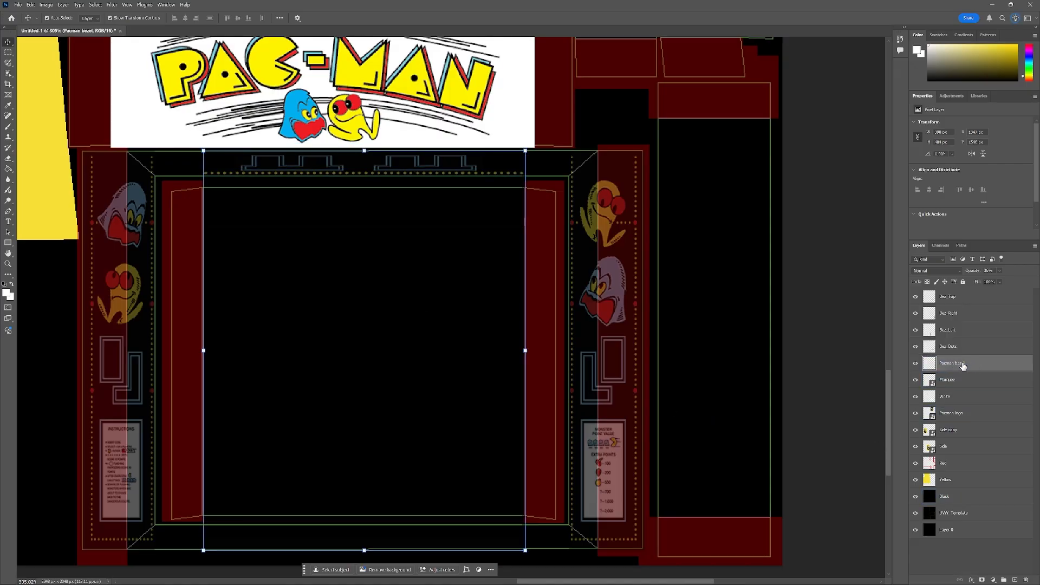
right_click(961, 368)
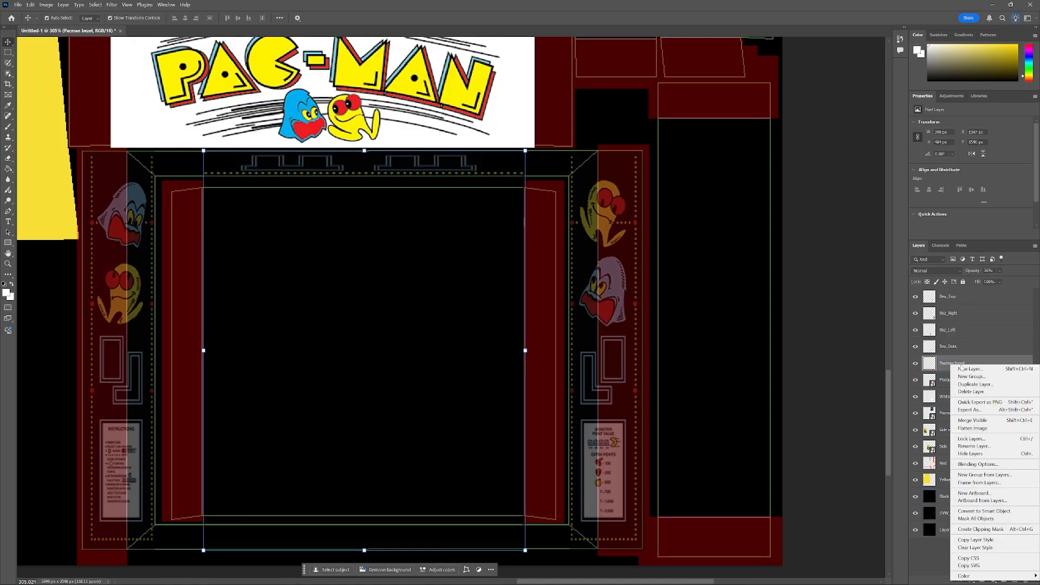
left_click(972, 393)
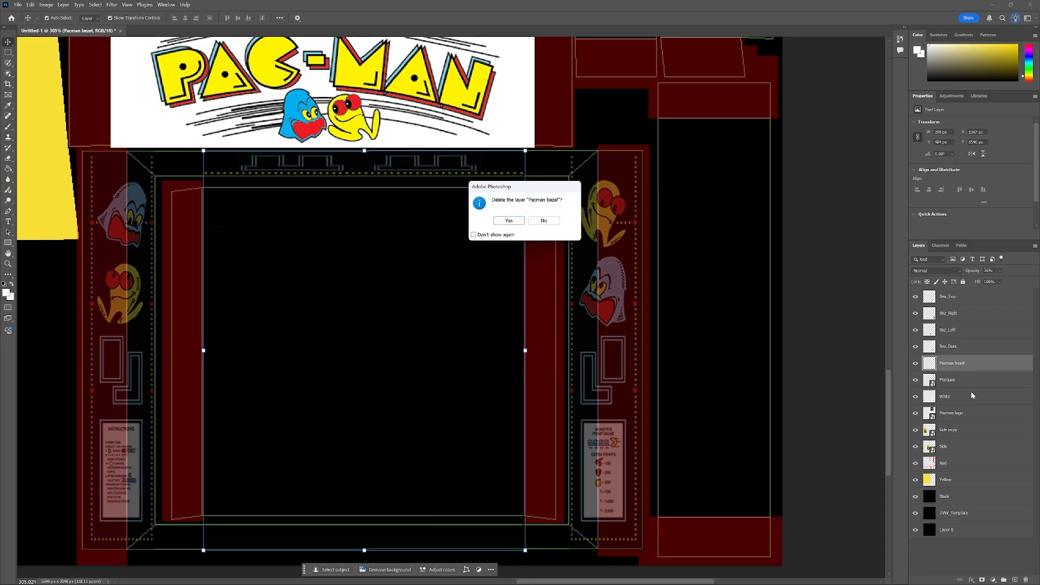
left_click(509, 221)
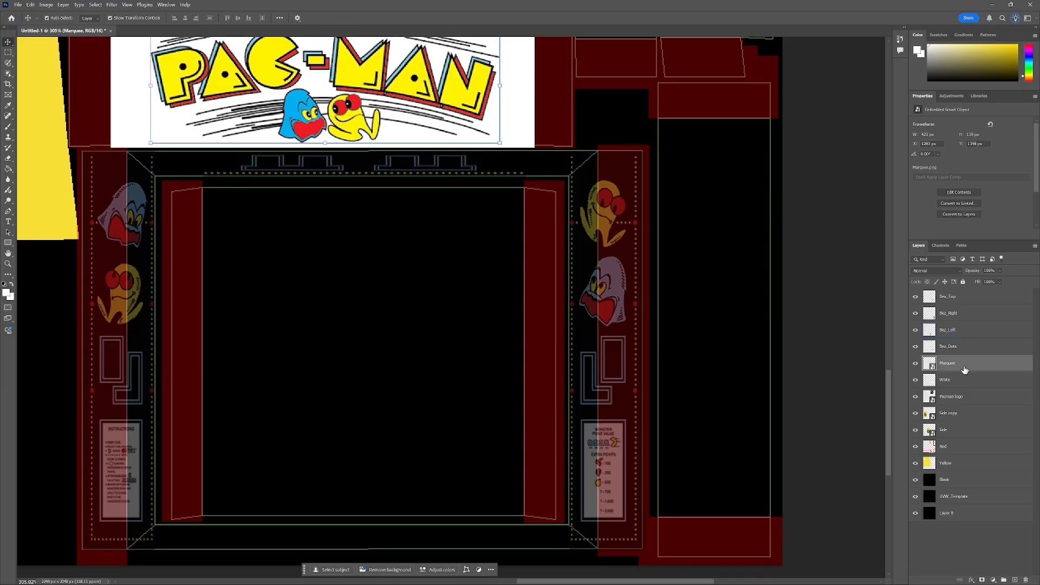
Merge the Bez_Top through Bez_Dots layers into one layer named Bezel.
left_click(959, 347)
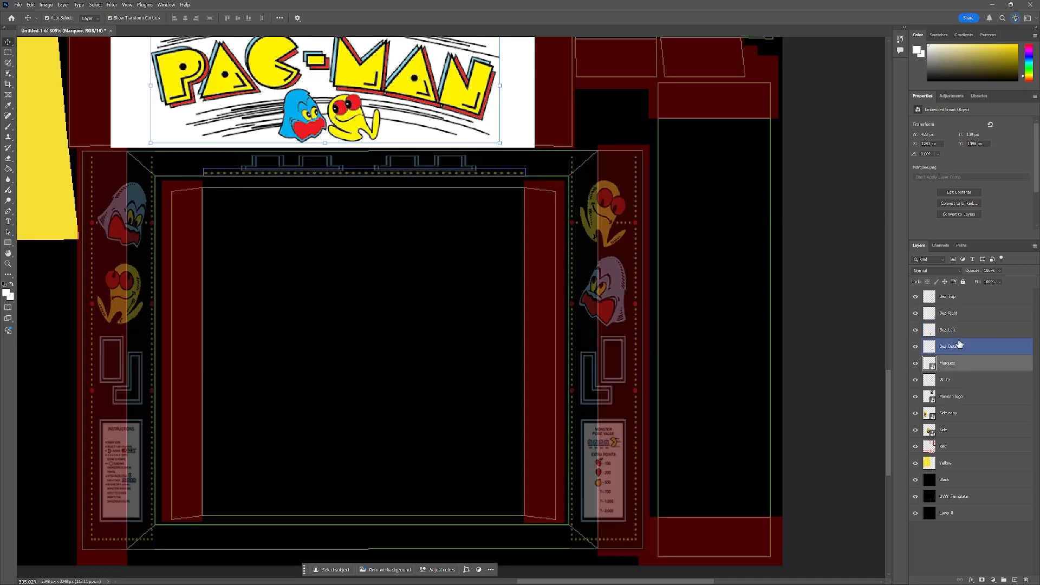
left_click(961, 298, "shift")
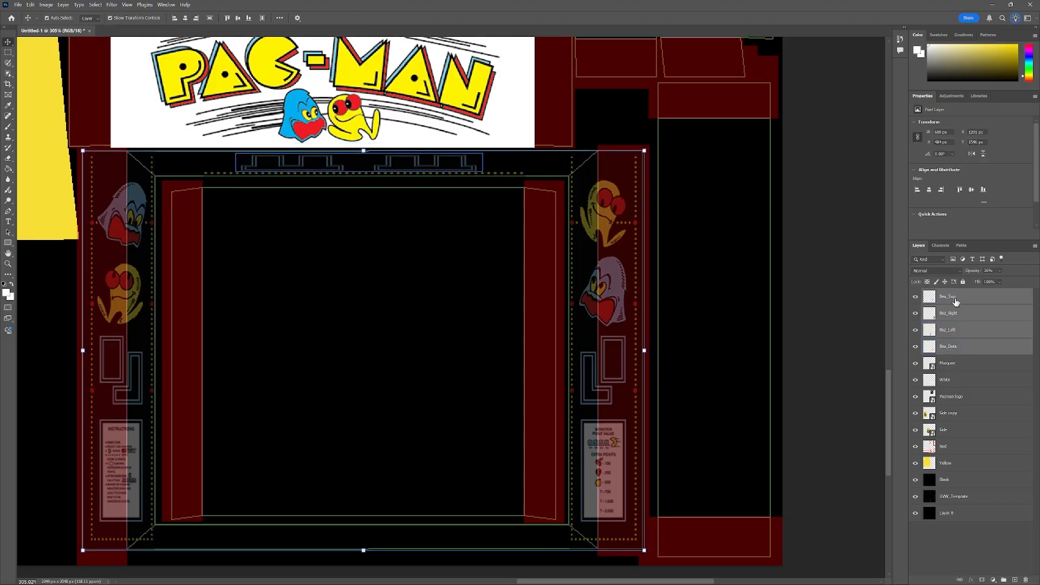
right_click(956, 301)
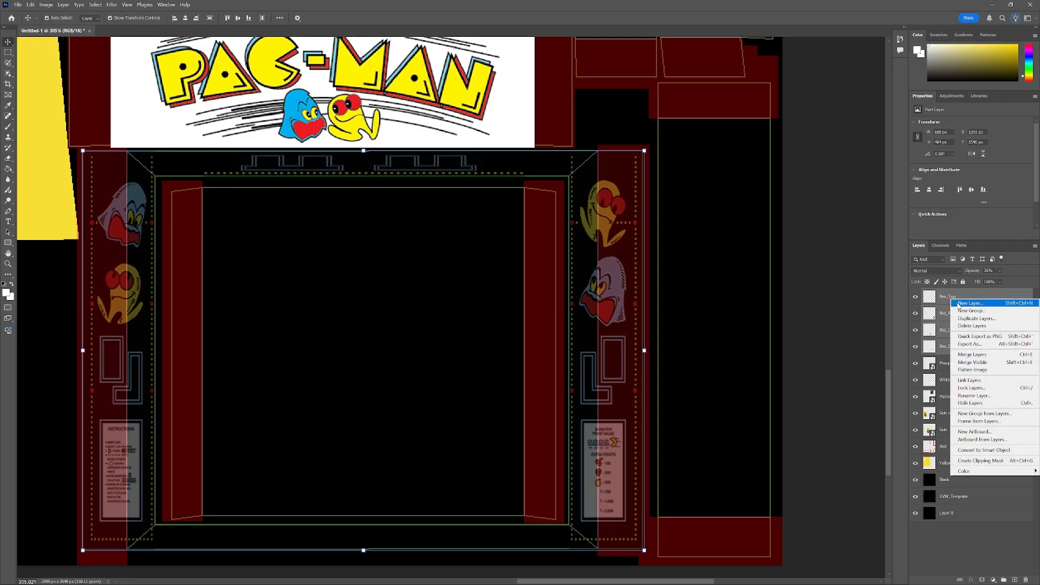
left_click(986, 356)
double_click(950, 296)
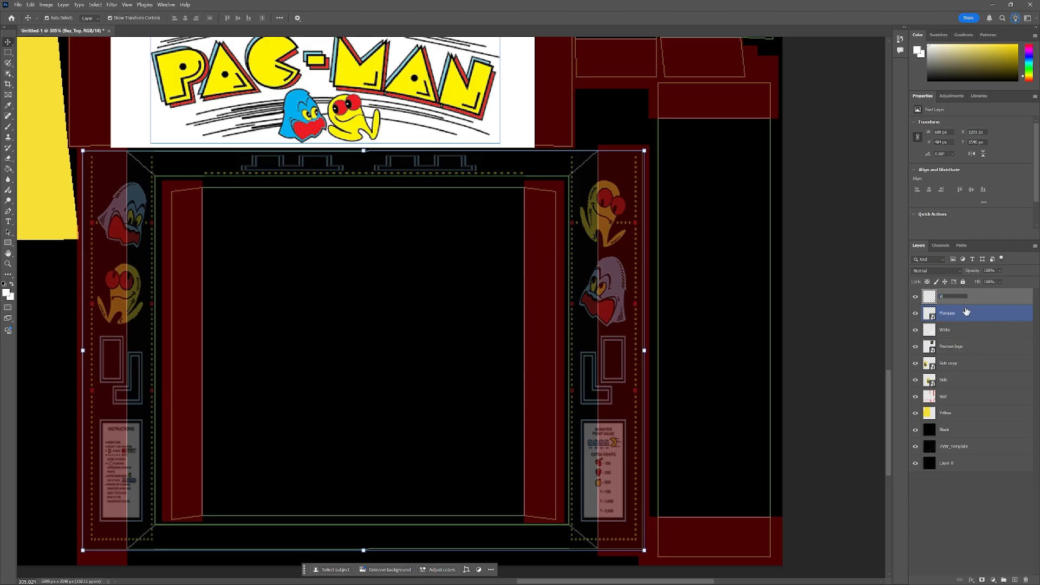
type("Bezel")
left_click(429, 304)
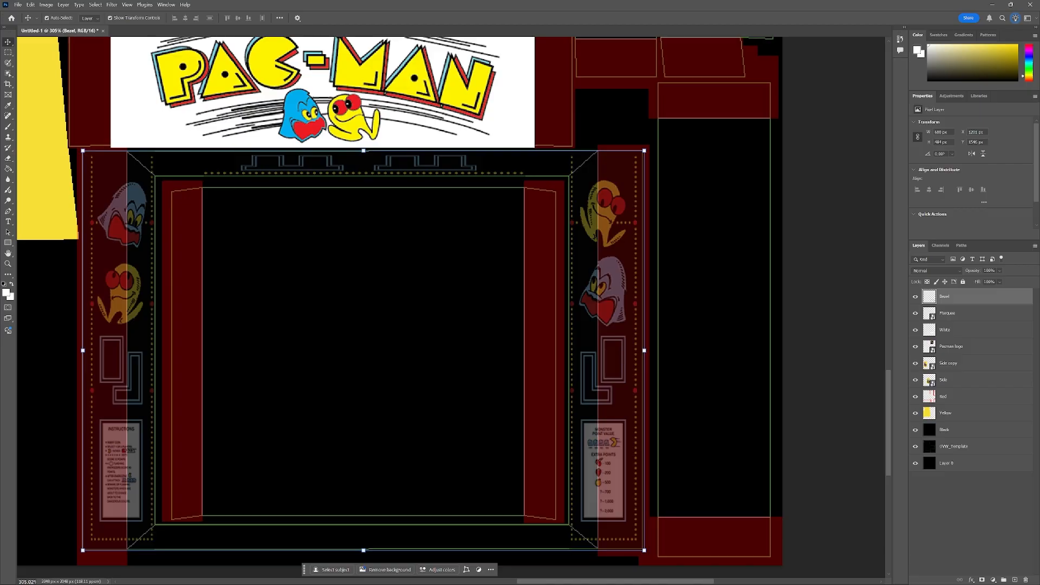
Save the document and undo the bezel layer rename and merge.
key("ctrl+s")
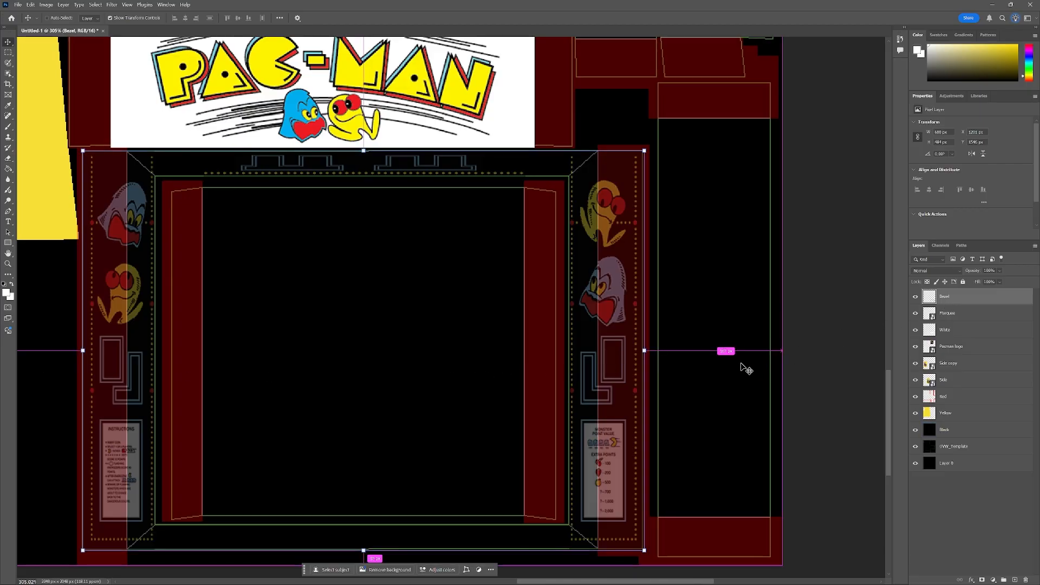
key("ctrl+z")
key("ctrl+z")
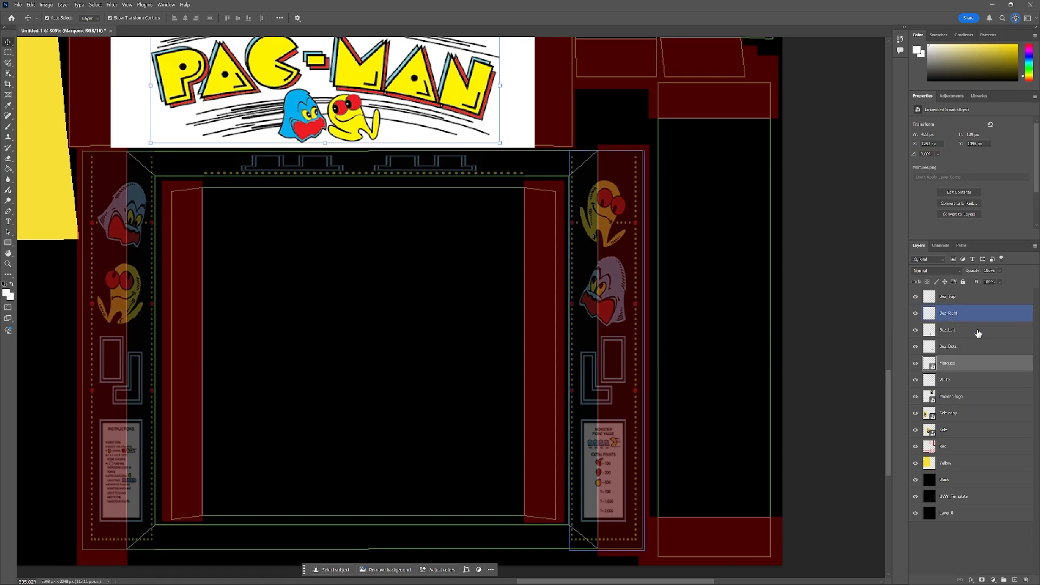
Set the Bez_Dots and Bez_Left layers' opacity to 100%.
left_click(975, 349)
left_click(973, 330)
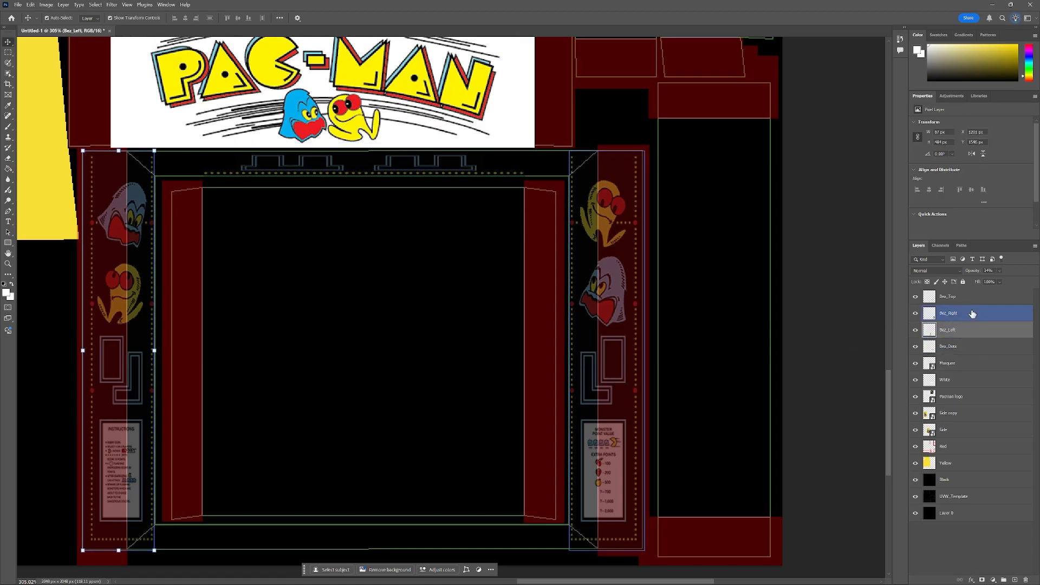
left_click(972, 294)
left_click(962, 347)
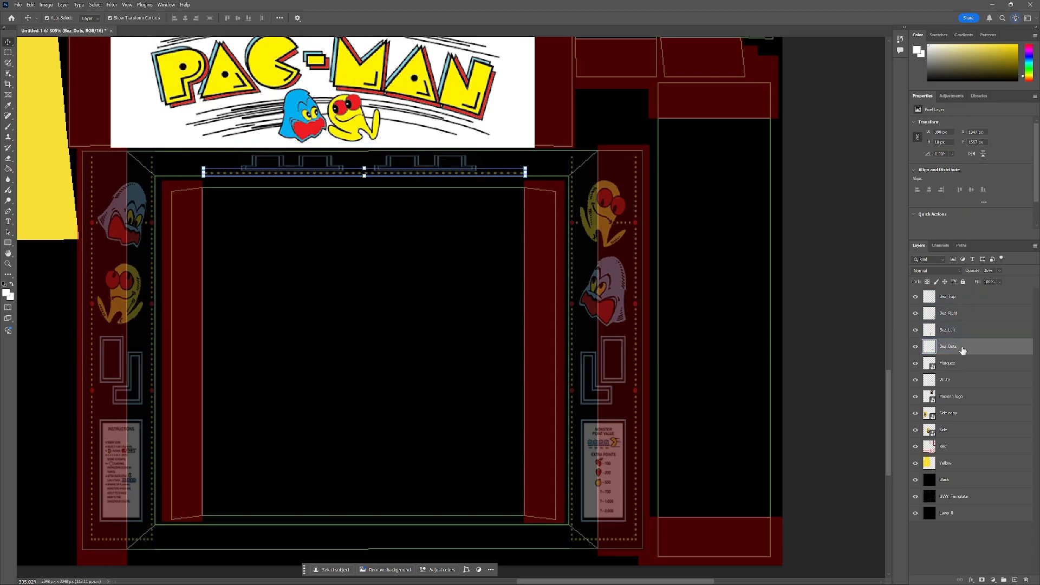
left_click(1001, 282)
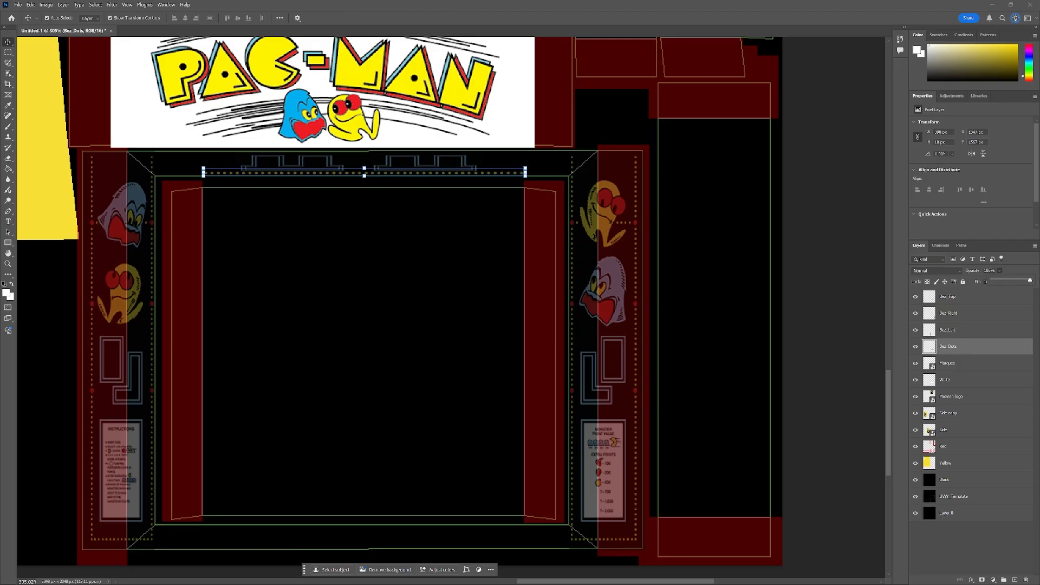
left_click(953, 330)
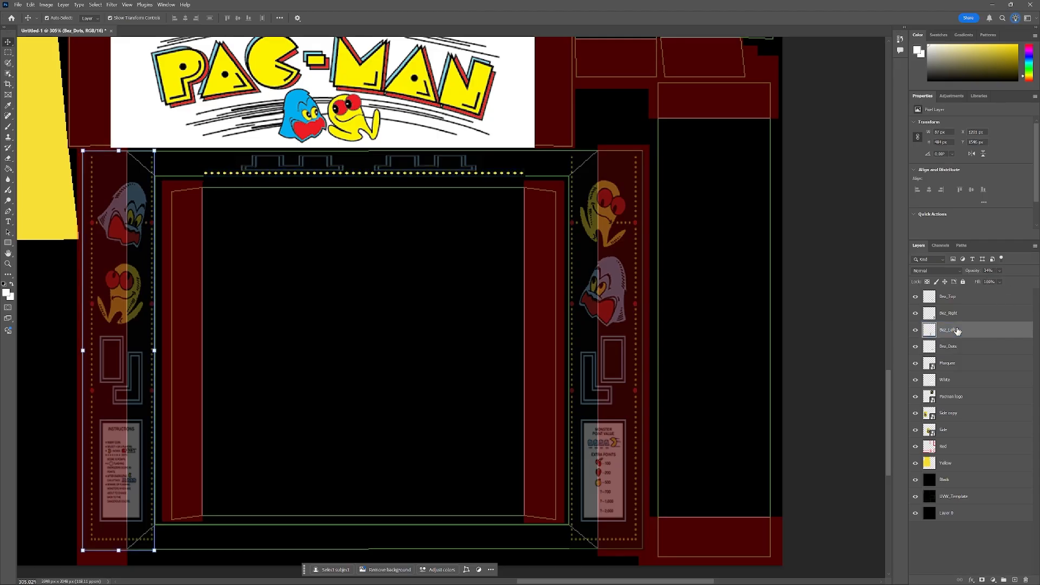
left_click(1000, 270)
left_click_drag(1004, 281, 1031, 280)
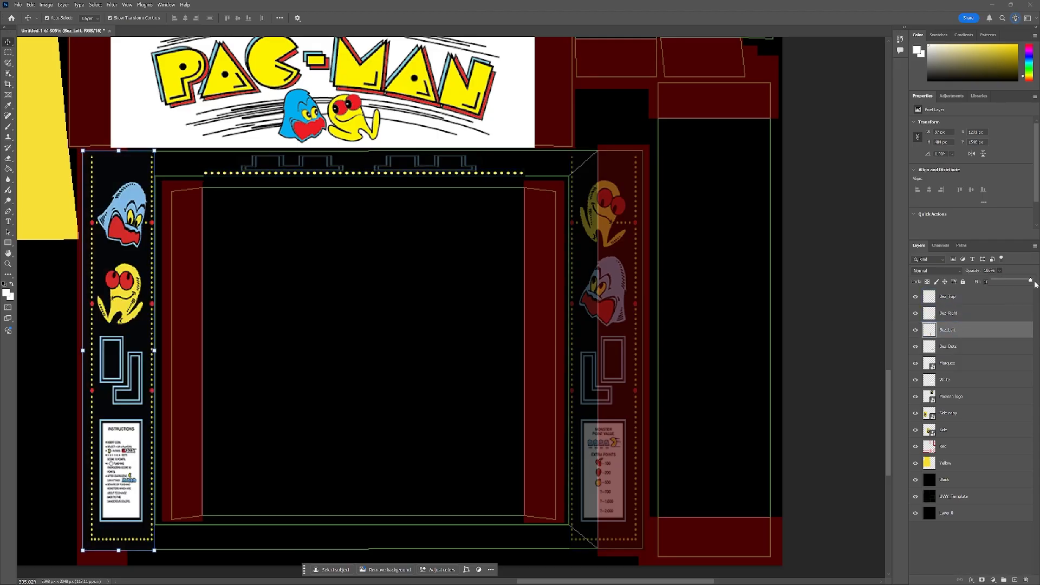
Set the Bez_Right and Bez_Top layers' opacity to 100%.
left_click(975, 313)
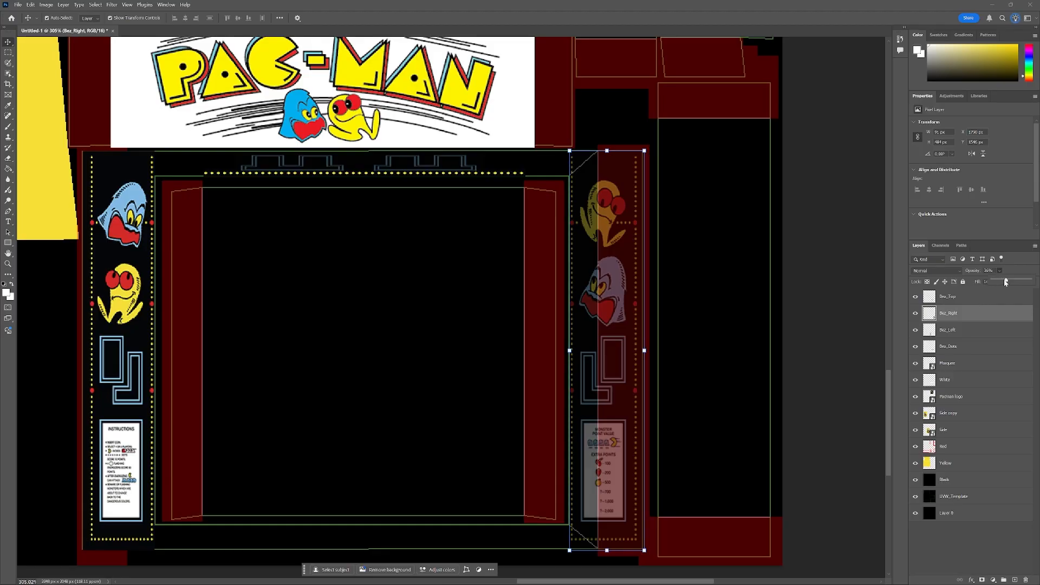
left_click(954, 297)
left_click(999, 270)
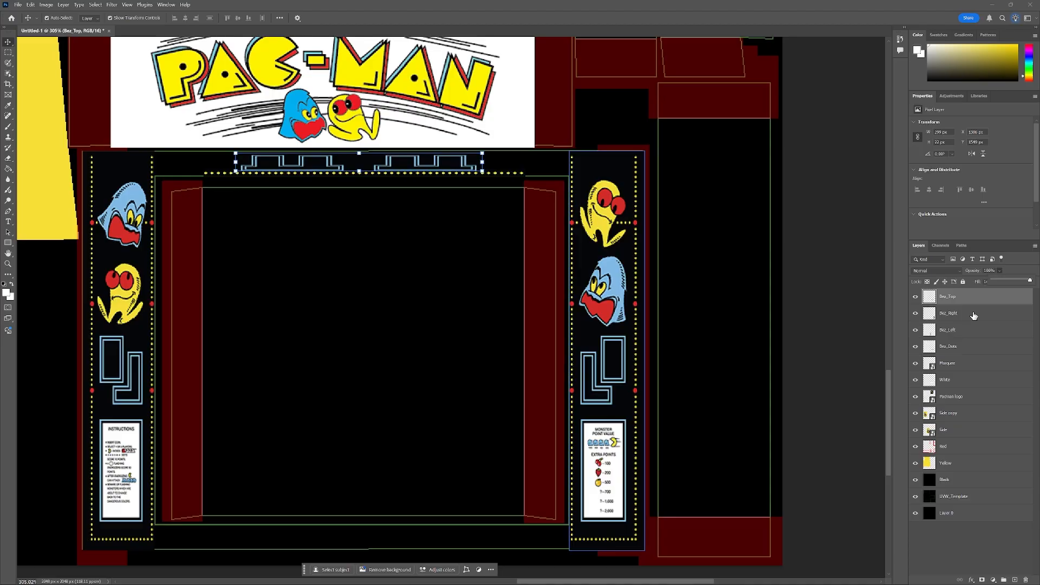
Merge the four bezel layers into a single layer and rename it Bezel.
left_click(958, 352, "shift")
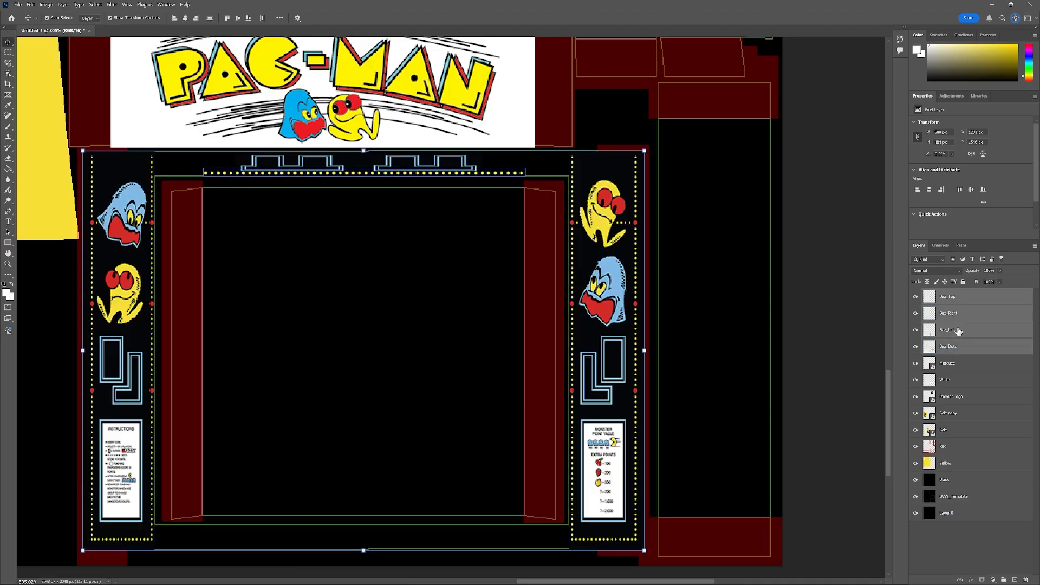
right_click(957, 298)
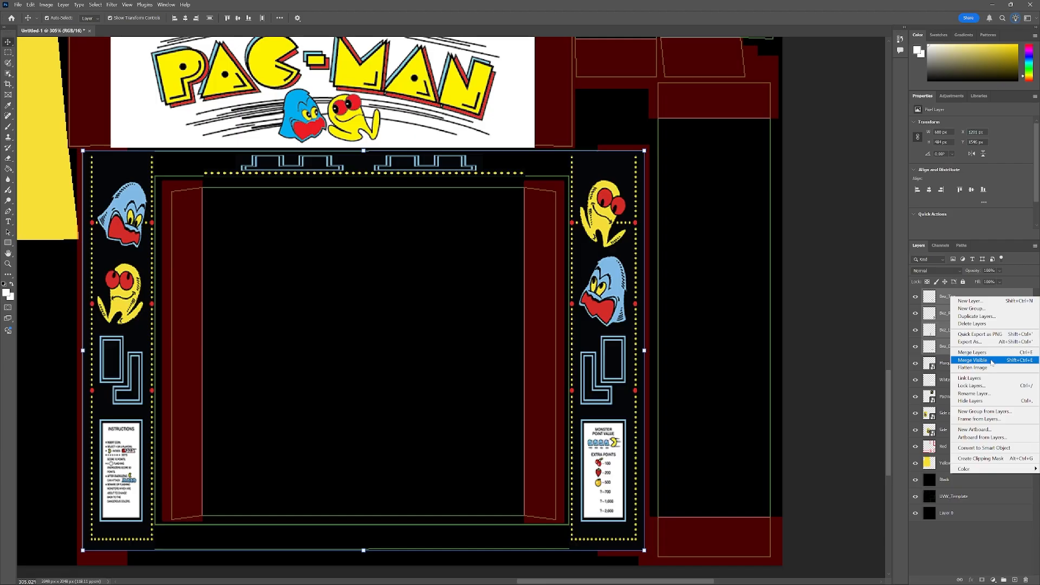
left_click(973, 352)
double_click(947, 297)
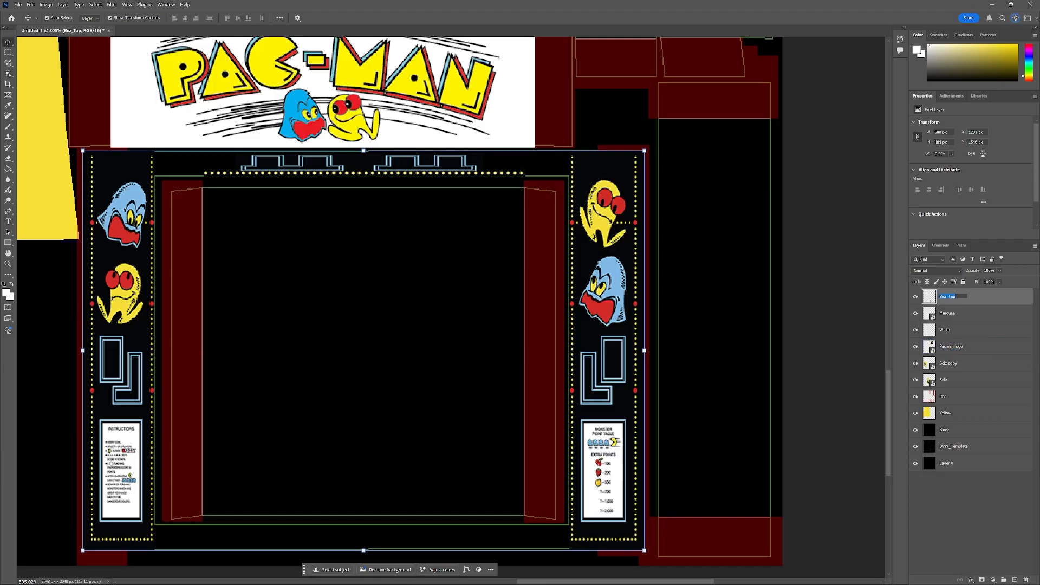
type("Bezel")
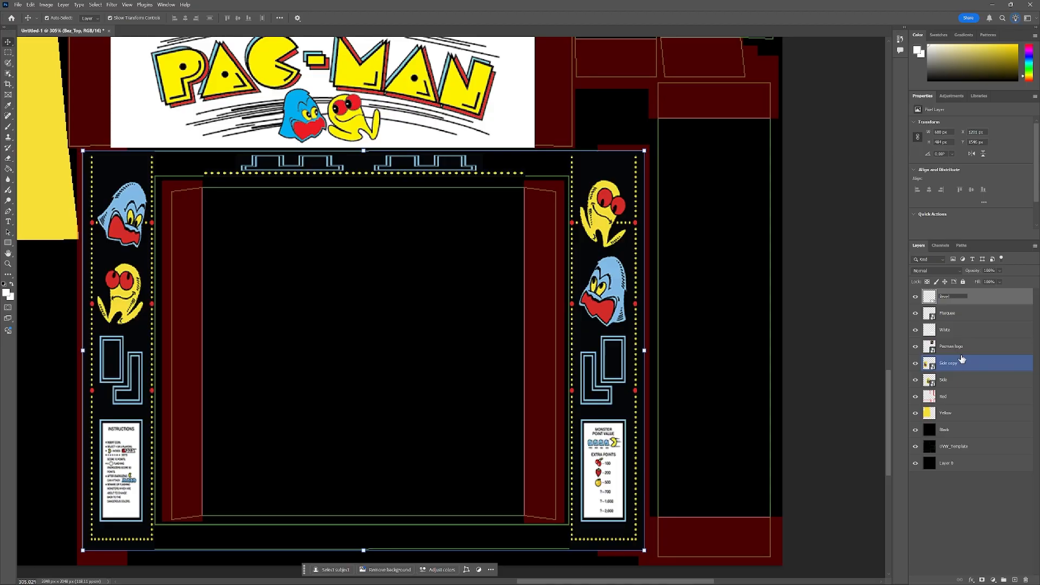
key("Return")
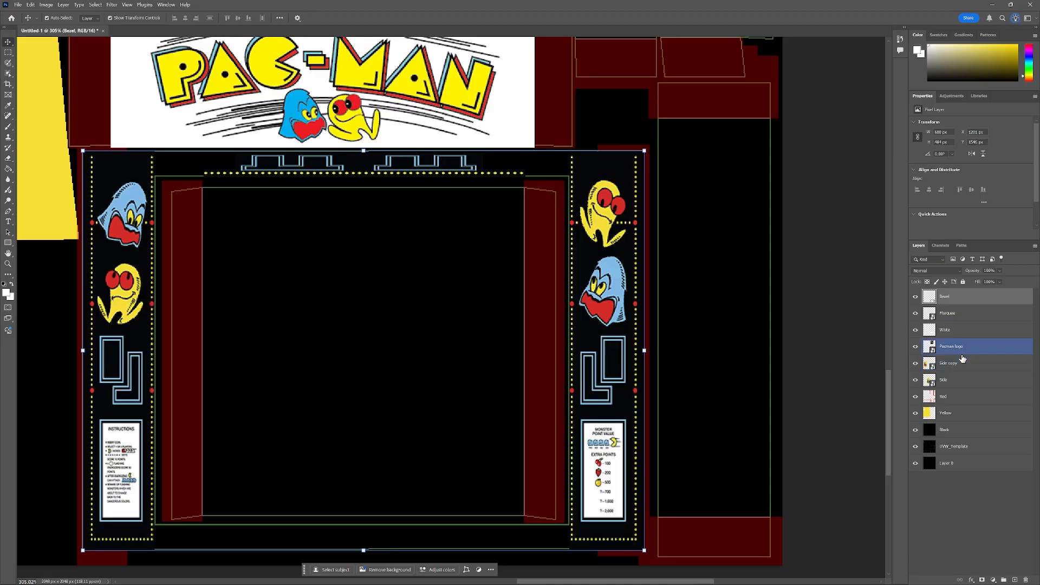
Lower the Bezel layer's opacity to 25%.
left_click(1001, 271)
left_click_drag(1004, 285, 986, 282)
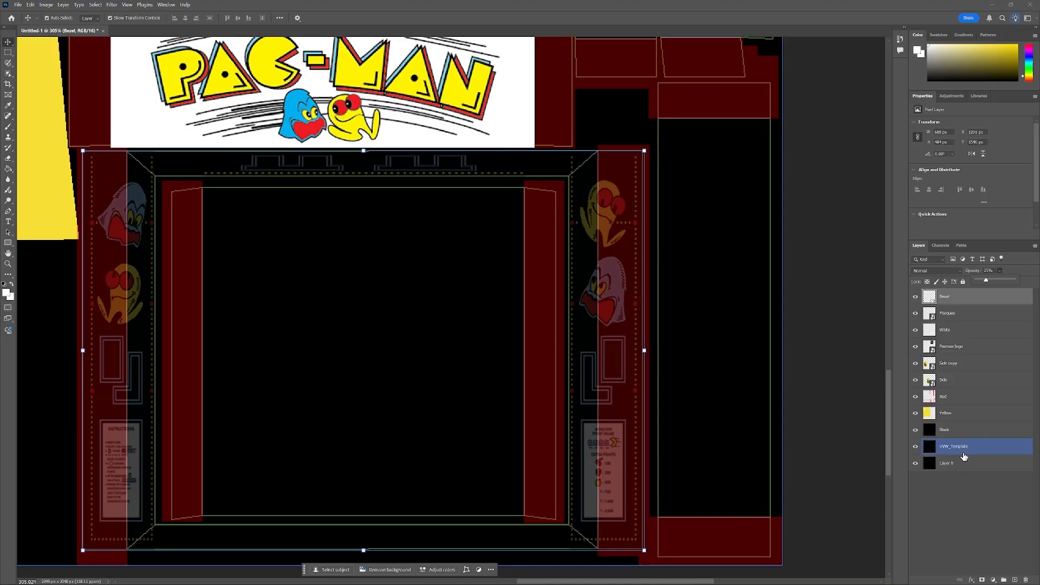
left_click(1011, 272)
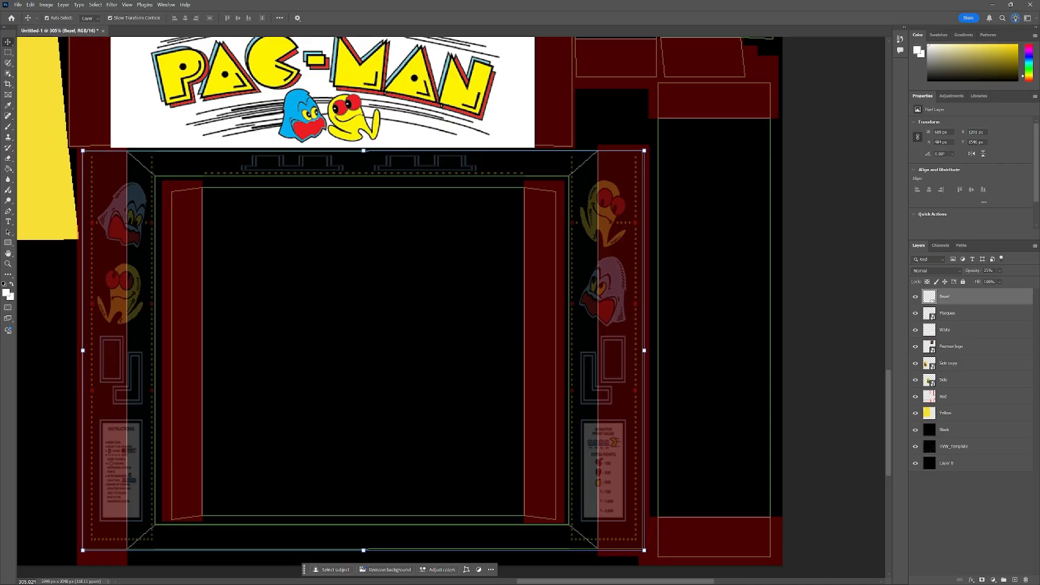
Place the Pacman Control-panel image from the Tutorial 4 Images folder into the document above the marquee.
key("alt+Tab")
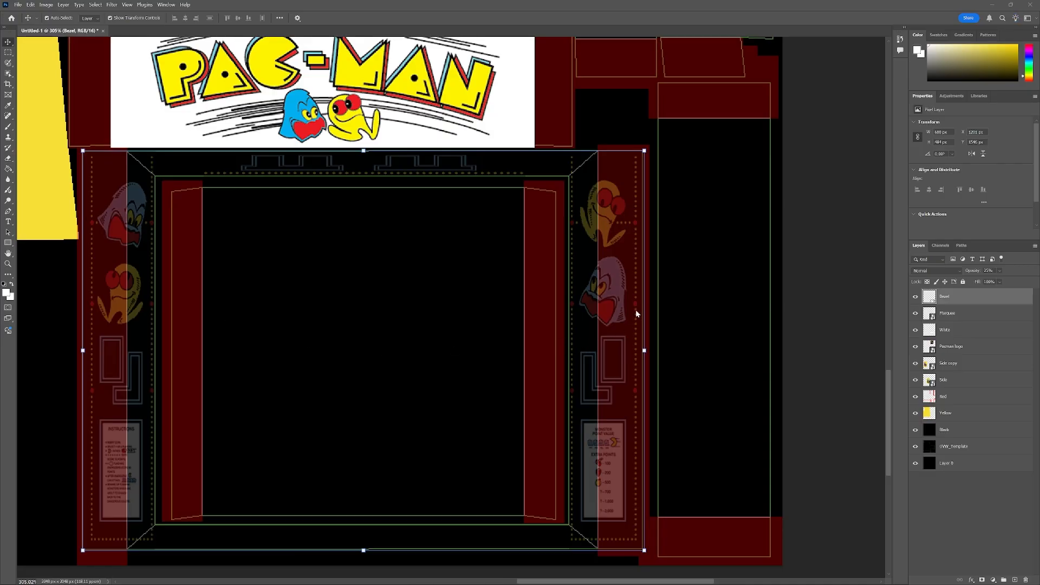
scroll(633, 311, "down", 3)
scroll(667, 309, "up", 2)
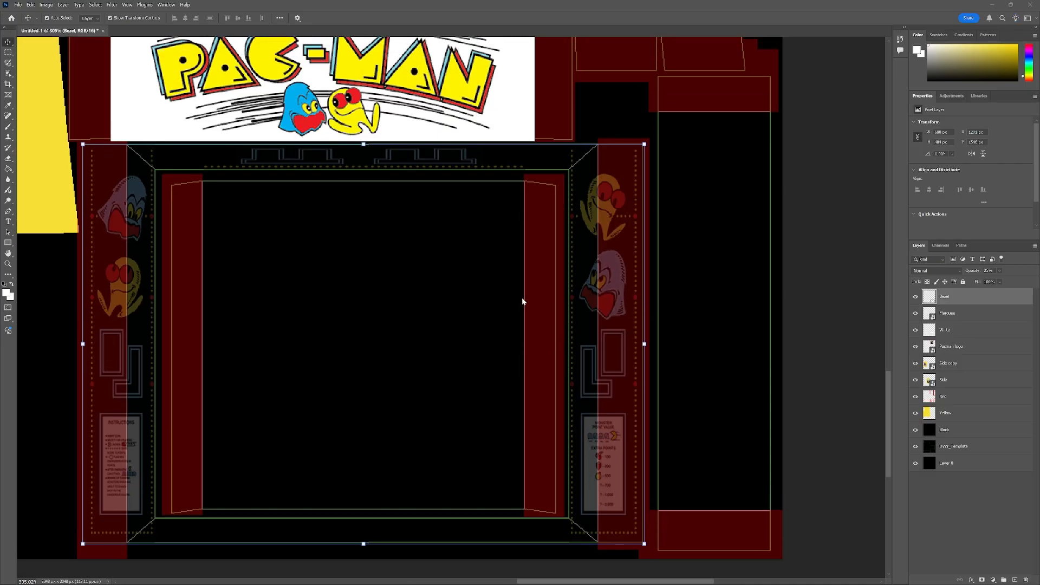
scroll(523, 297, "down", 5)
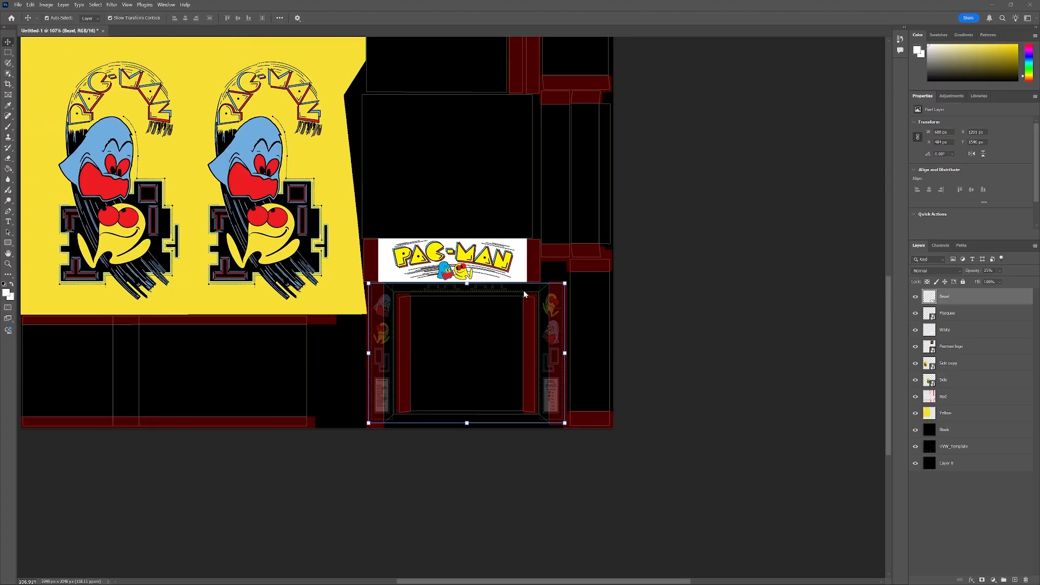
scroll(524, 292, "down", 3)
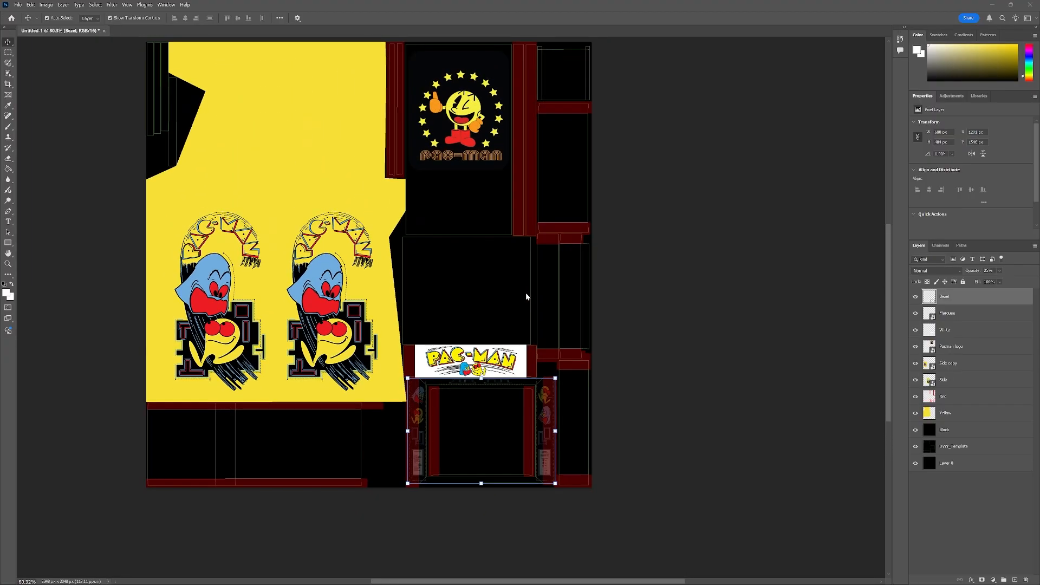
scroll(526, 297, "up", 2)
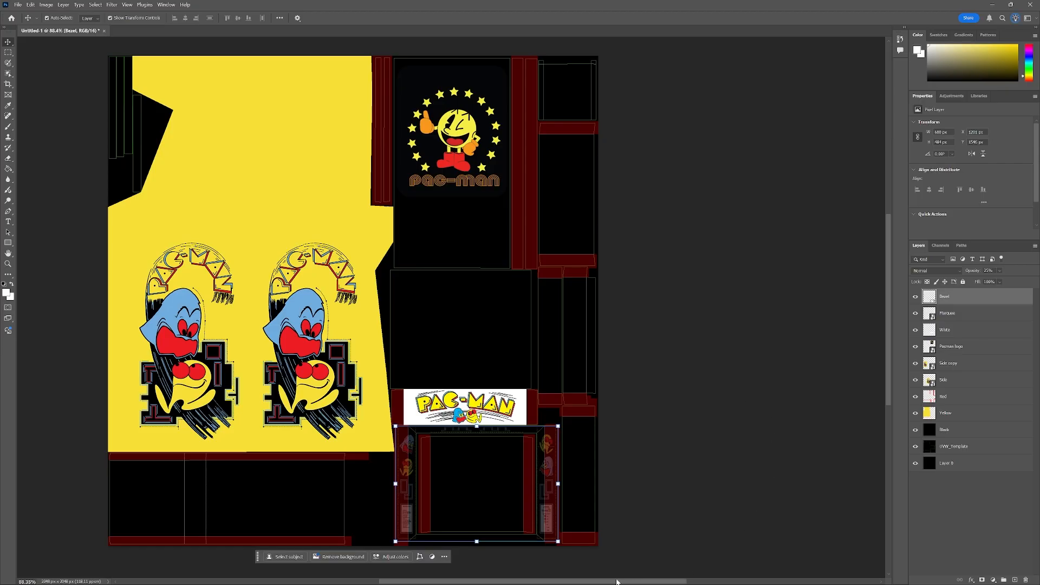
mouse_move(610, 584)
left_mouse_down()
mouse_move(591, 583)
mouse_move(612, 582)
left_mouse_up()
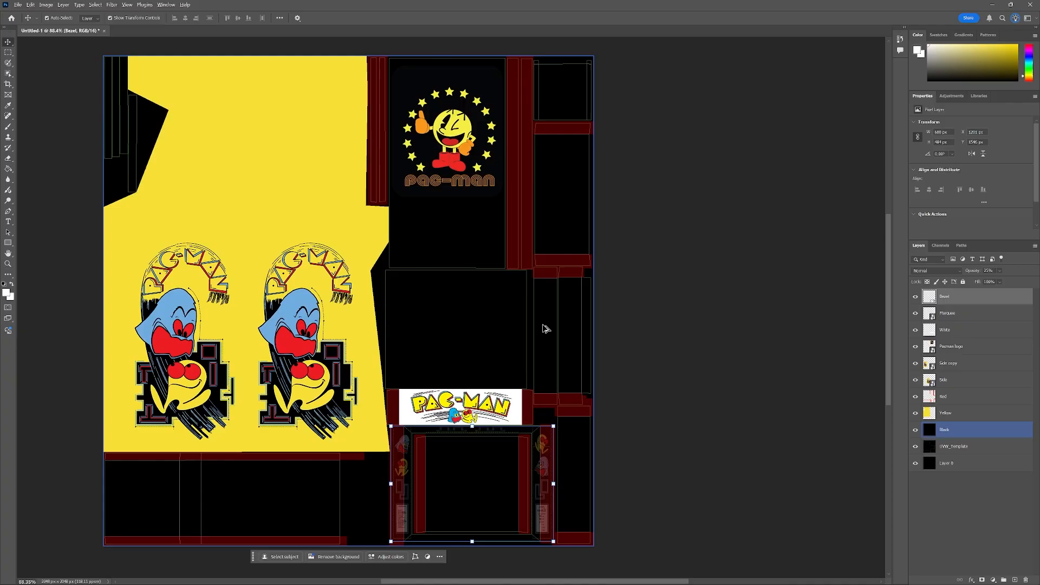
scroll(544, 327, "up", 3)
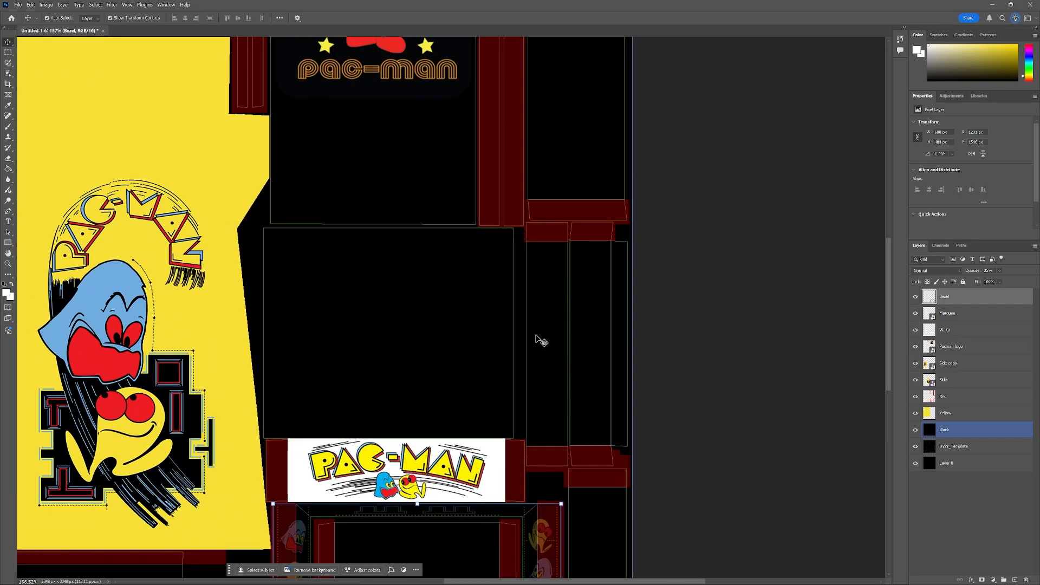
left_click_drag(0, 146, 397, 139)
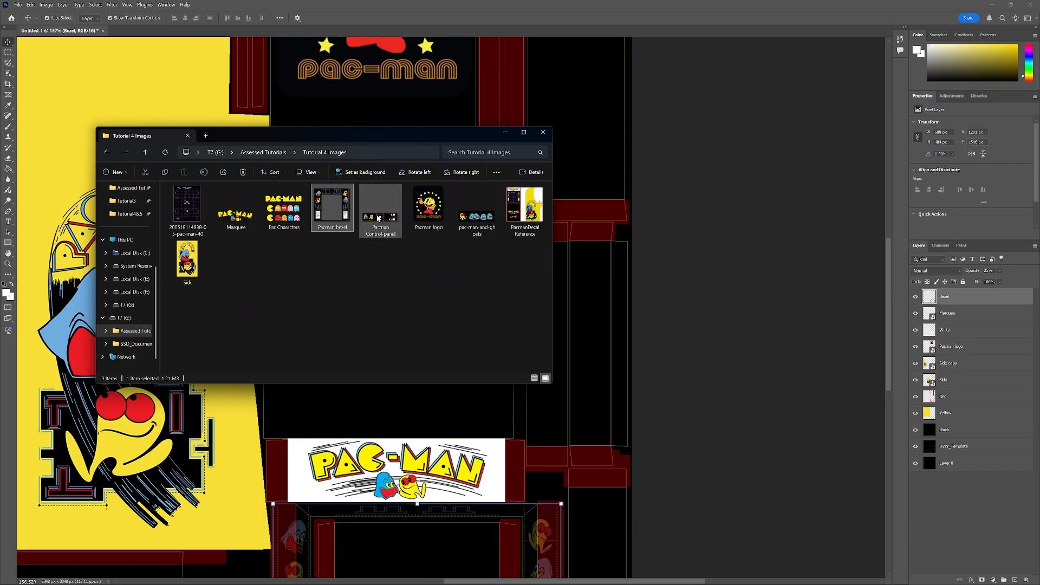
left_click_drag(379, 219, 346, 465)
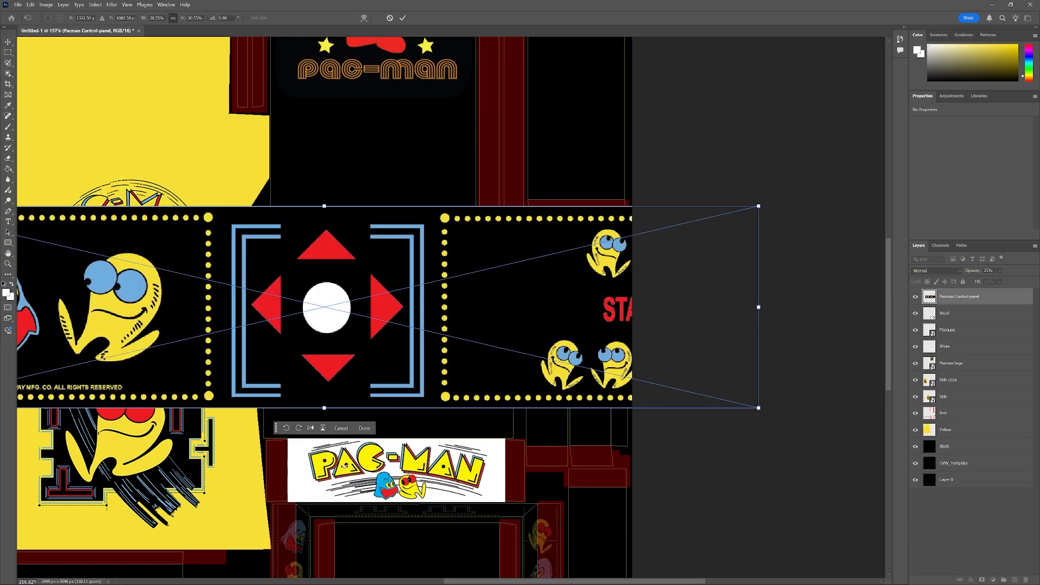
Scale down, rotate 90° and move the control panel image into the narrow vertical island beside the marquee.
left_click_drag(758, 206, 542, 352)
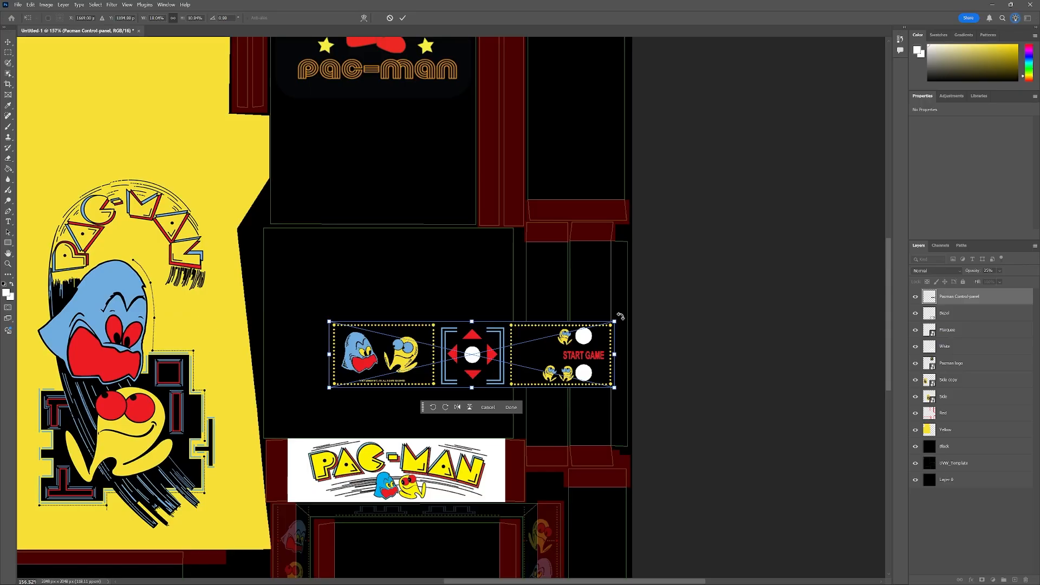
left_click_drag(625, 317, 435, 198)
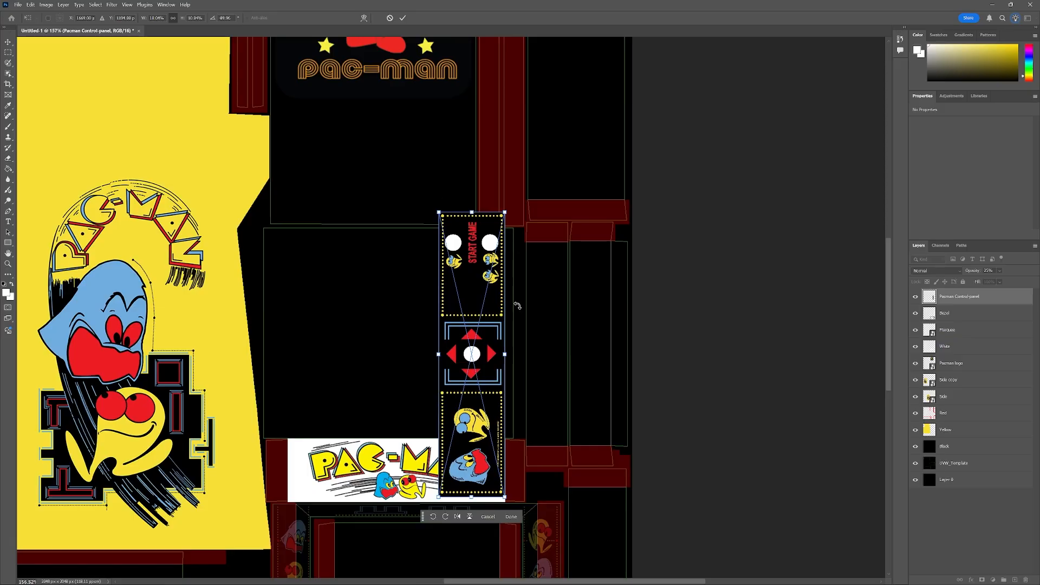
left_click_drag(481, 368, 562, 325)
left_click_drag(597, 161, 569, 276)
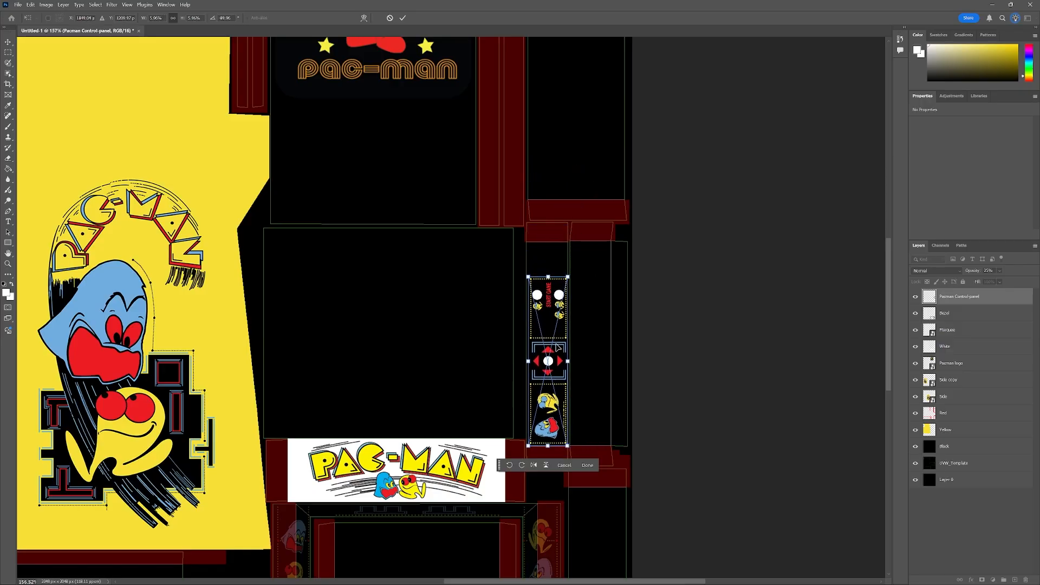
Stretch the control panel vertically so its top and bottom edges fill the island.
scroll(559, 351, "up", 5)
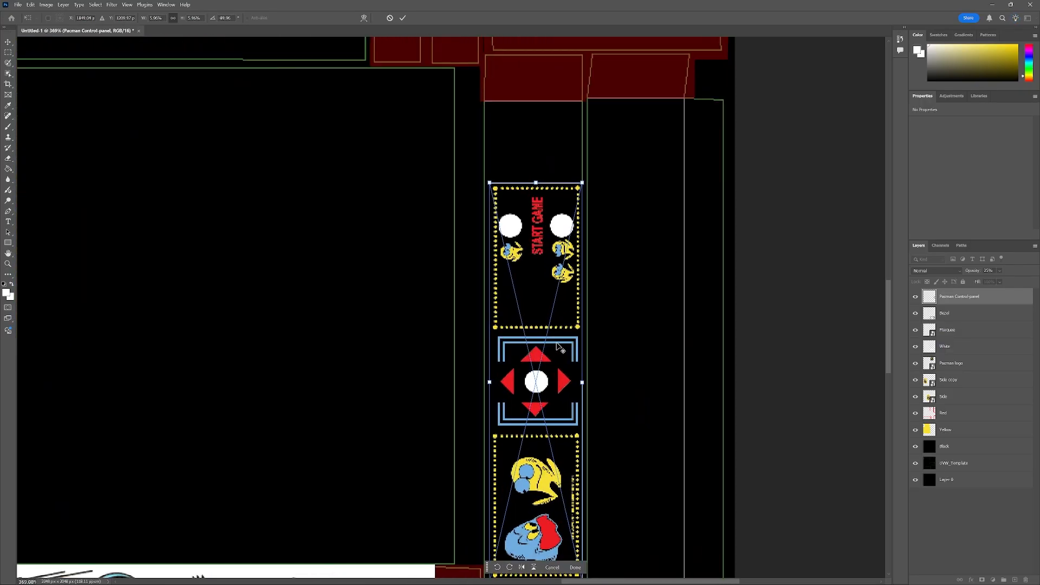
scroll(559, 347, "down", 1)
left_click_drag(548, 373, 549, 339)
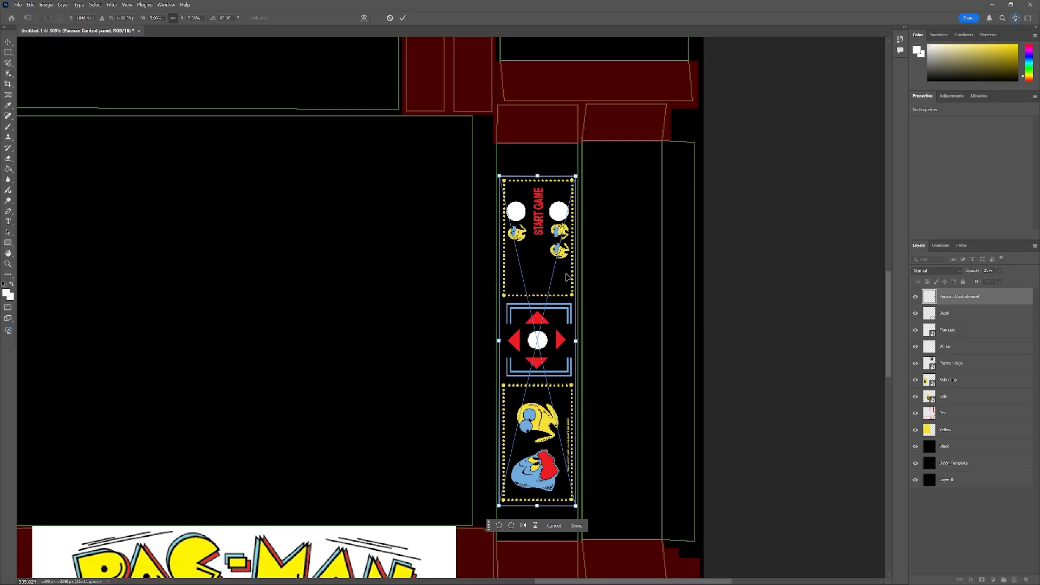
left_click_drag(546, 377, 547, 383)
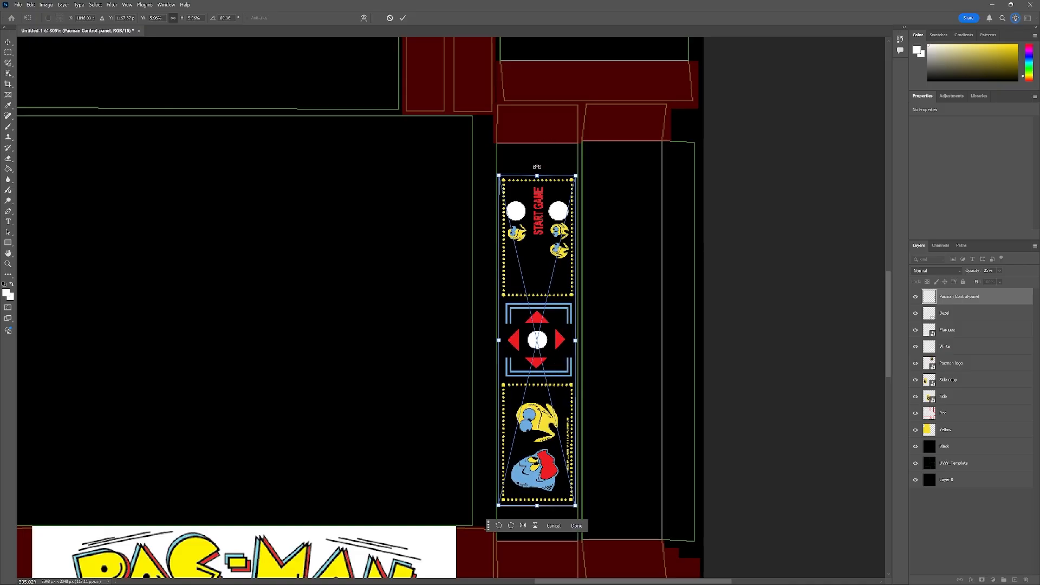
left_click_drag(537, 175, 537, 147)
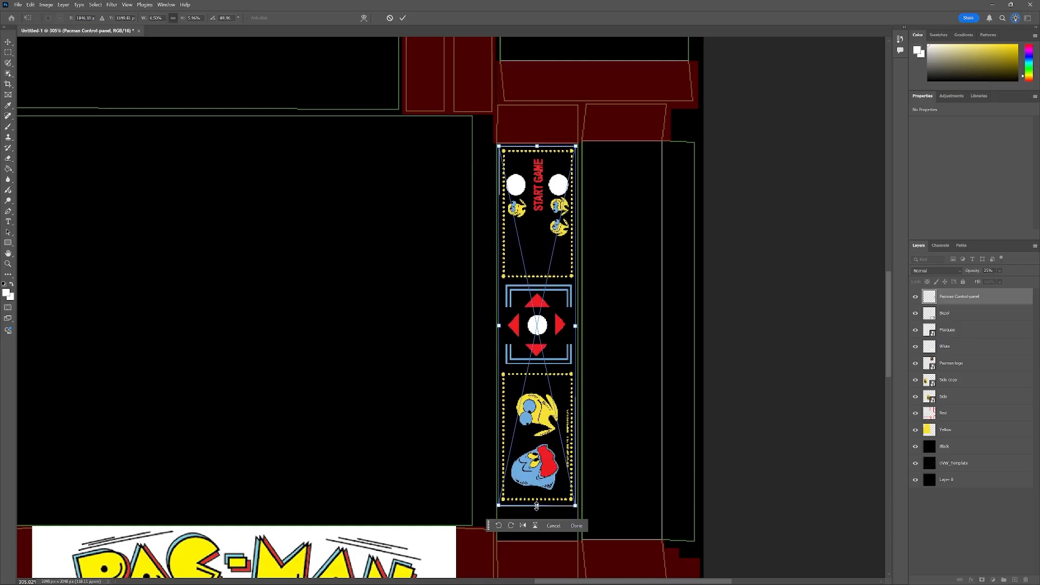
left_click_drag(537, 507, 539, 542)
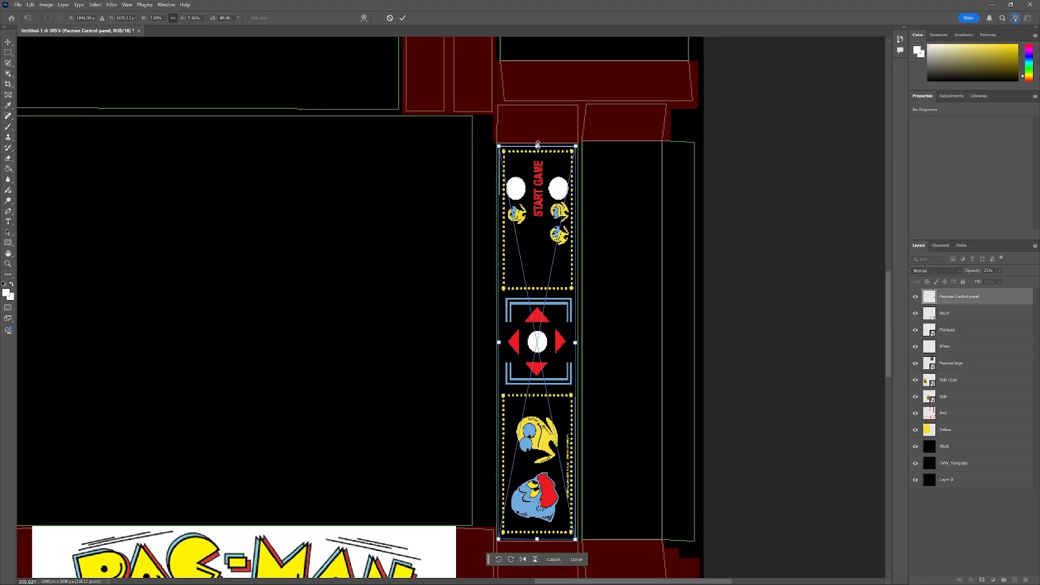
left_click_drag(538, 145, 538, 142)
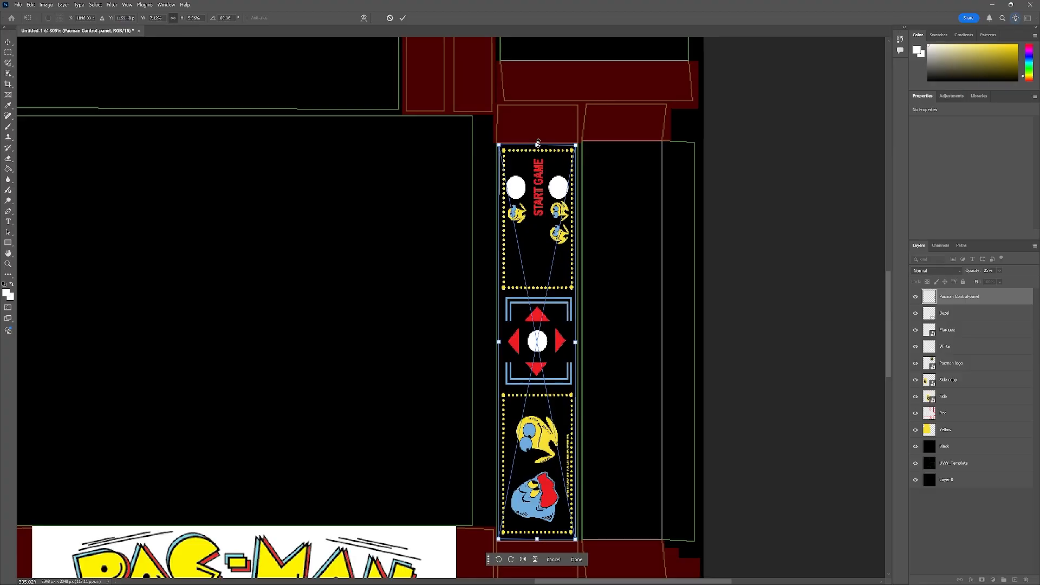
Place the Pac-Man maze screenshot image from the Tutorial 4 Images folder into the document.
scroll(433, 339, "down", 5)
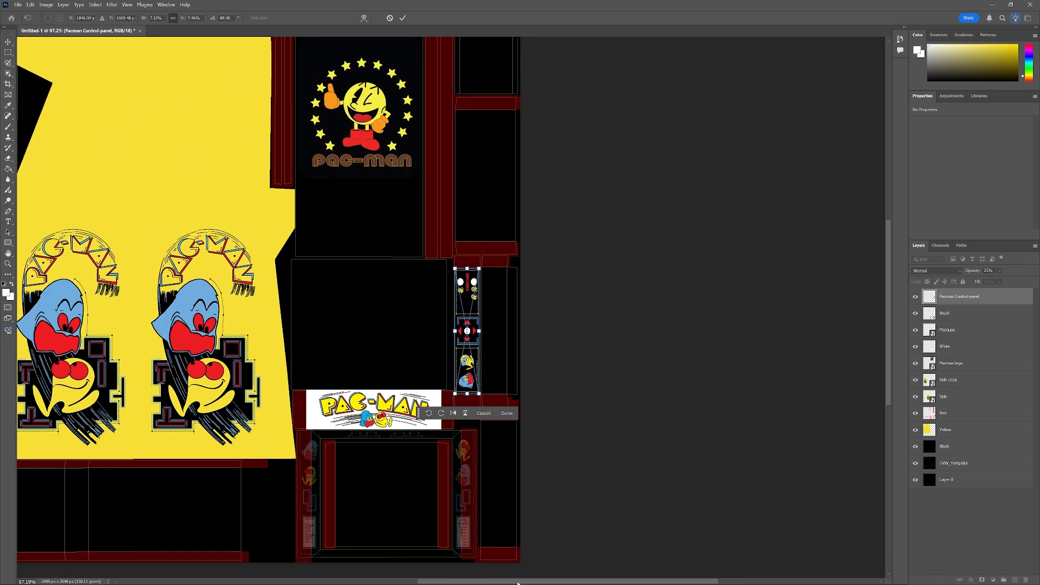
left_click_drag(529, 582, 494, 582)
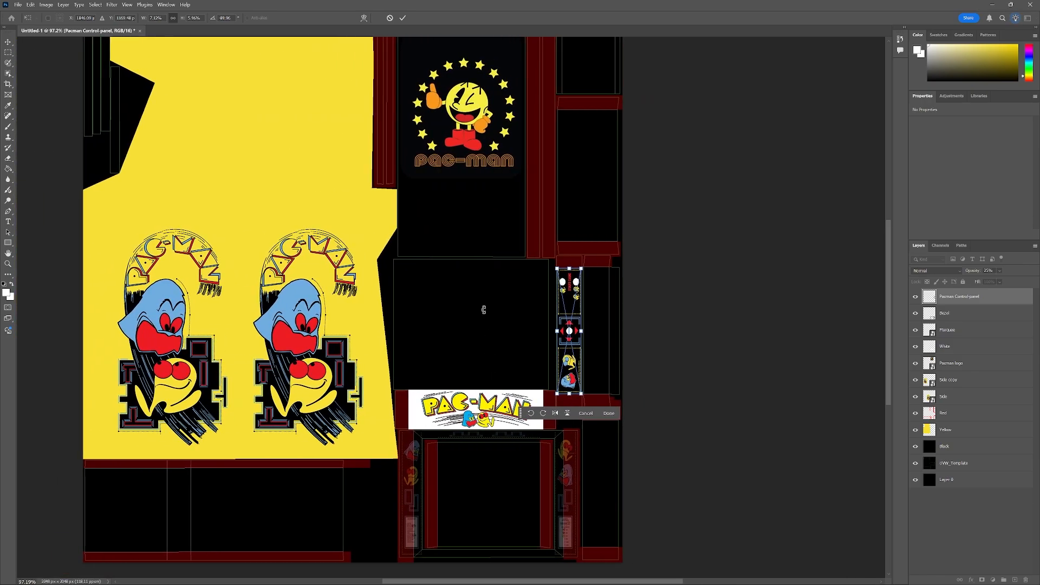
scroll(451, 331, "up", 2)
scroll(482, 347, "up", 3)
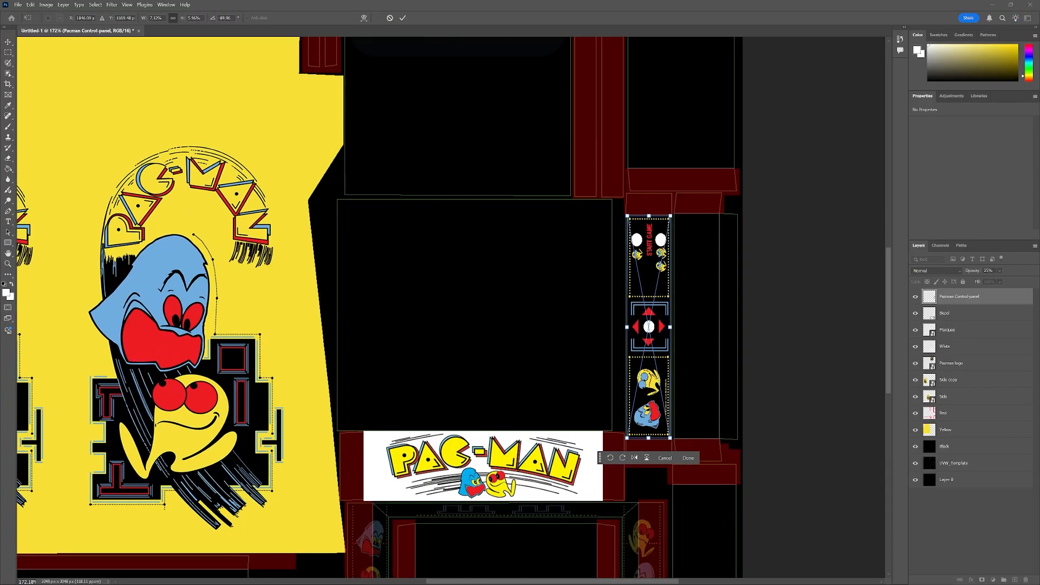
left_click_drag(0, 145, 259, 119)
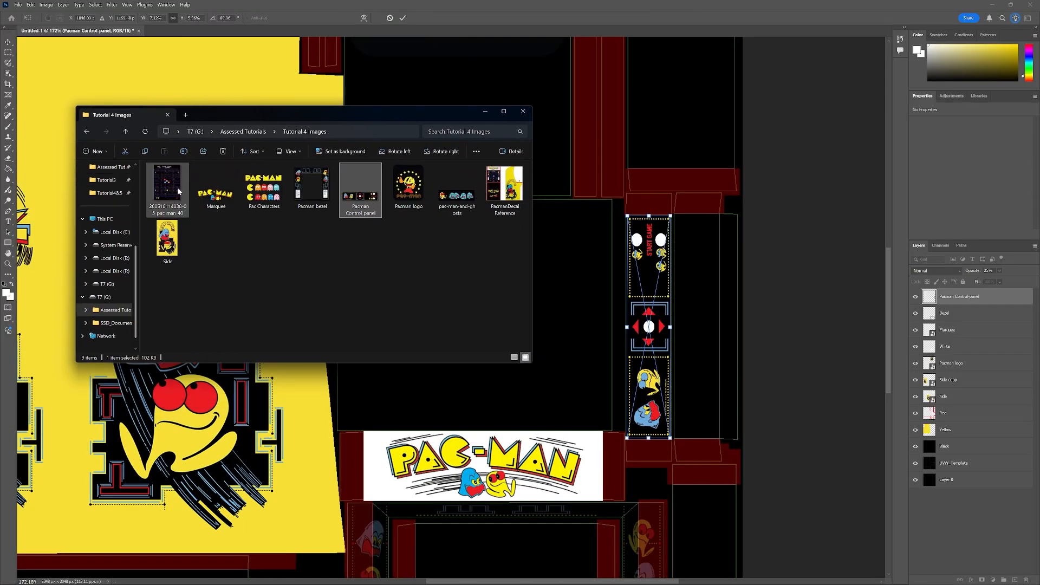
left_click_drag(178, 191, 388, 401)
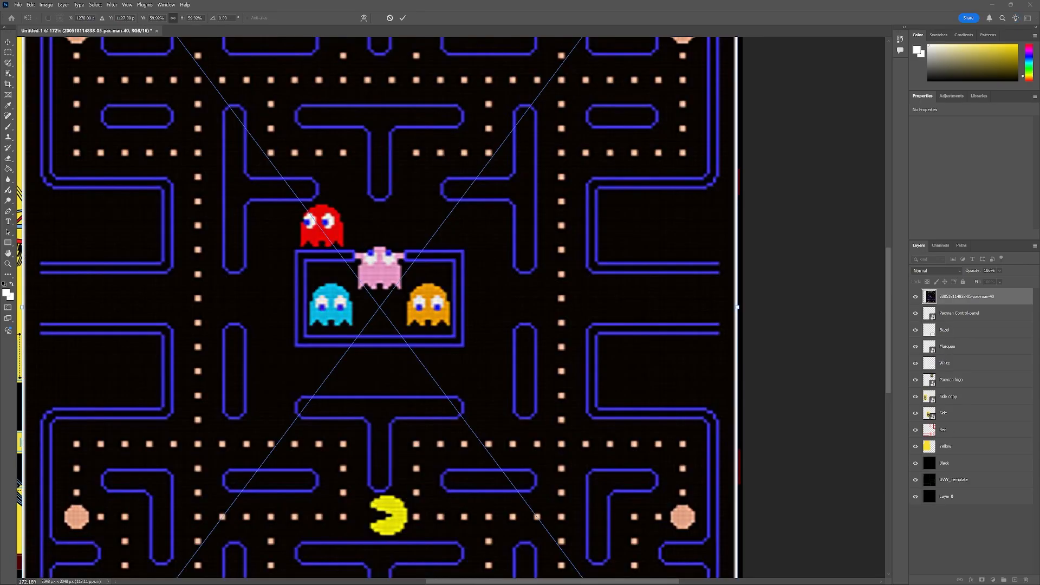
Scale down the maze image and move it over the screen island above the marquee.
scroll(357, 281, "down", 1)
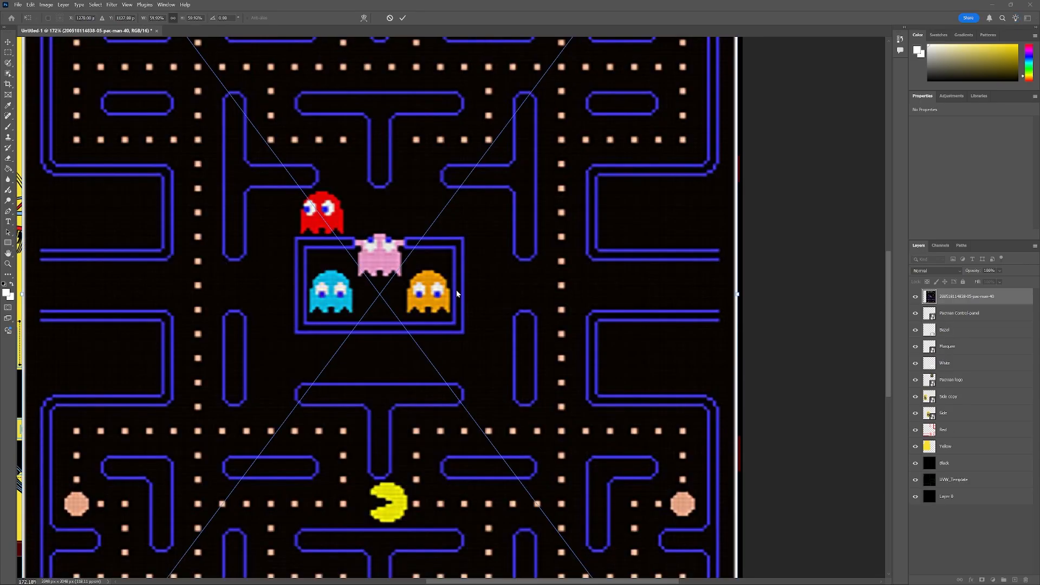
scroll(457, 294, "down", 5)
scroll(457, 294, "down", 2)
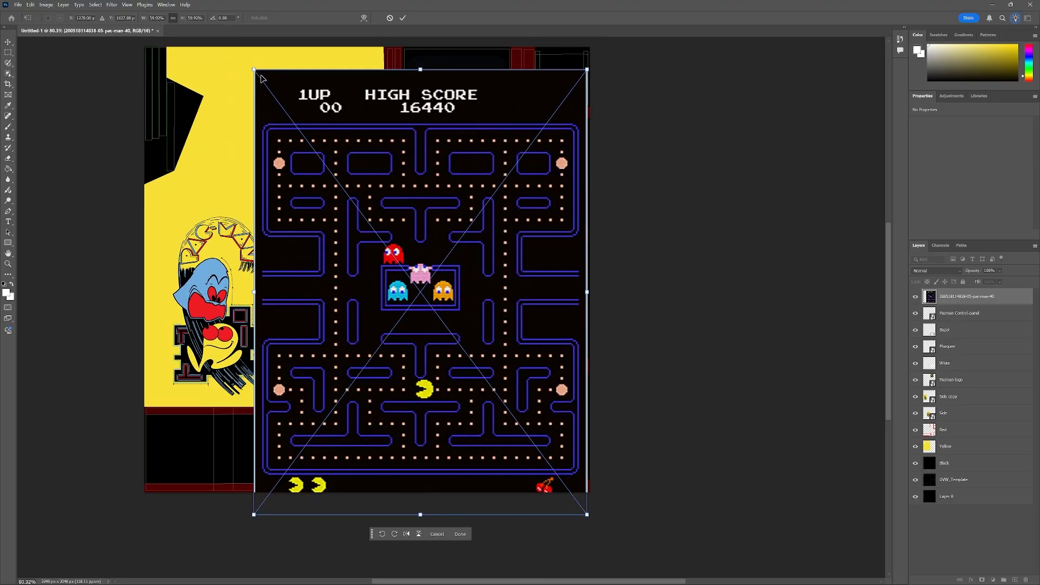
left_click_drag(253, 69, 449, 329)
left_click_drag(508, 403, 458, 317)
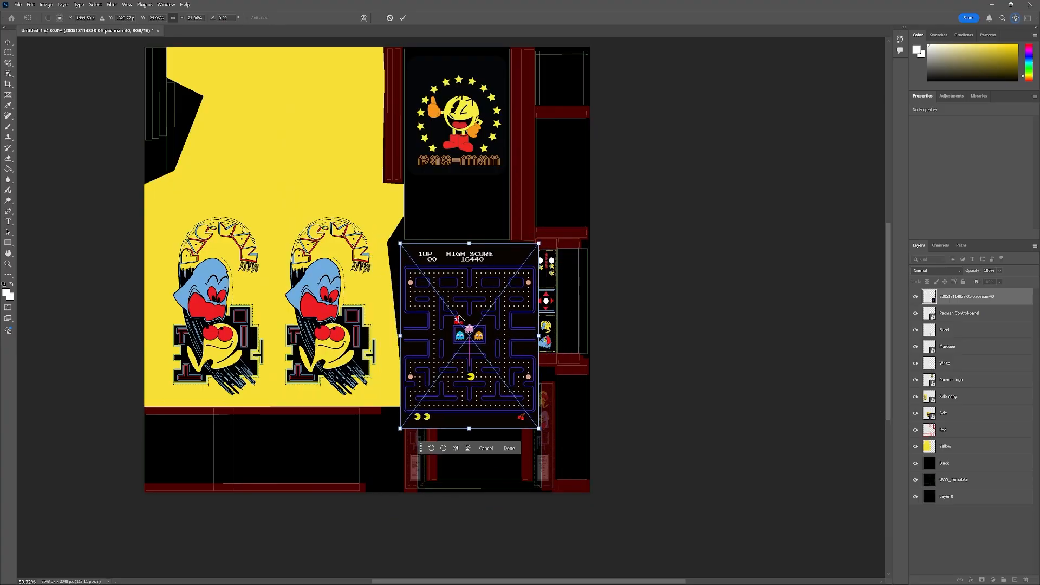
scroll(469, 318, "up", 4)
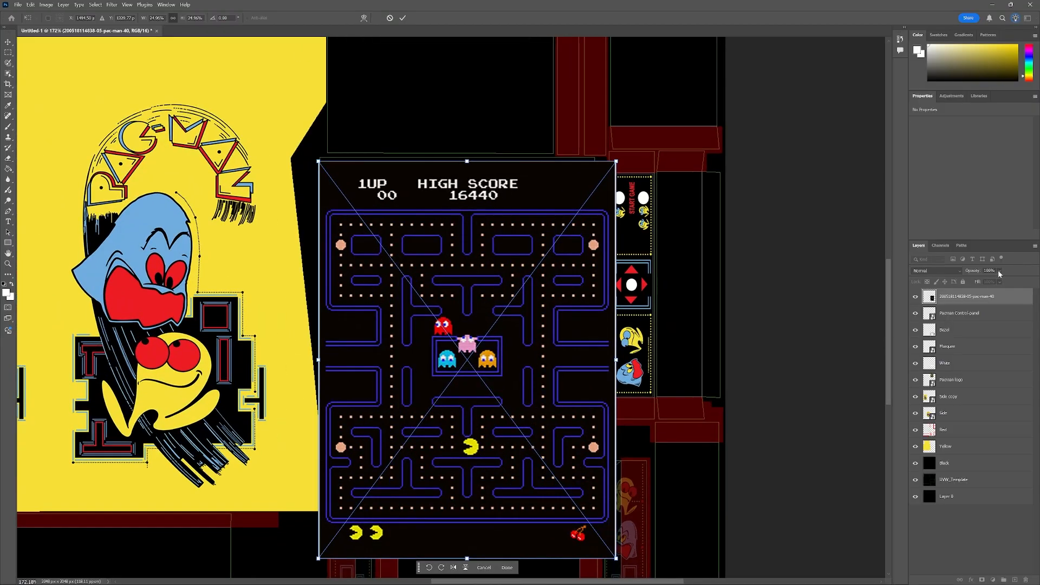
Lower the maze layer's opacity to 42% and resize it to fit the screen island above the marquee.
left_click(1000, 271)
left_click_drag(1014, 281, 986, 282)
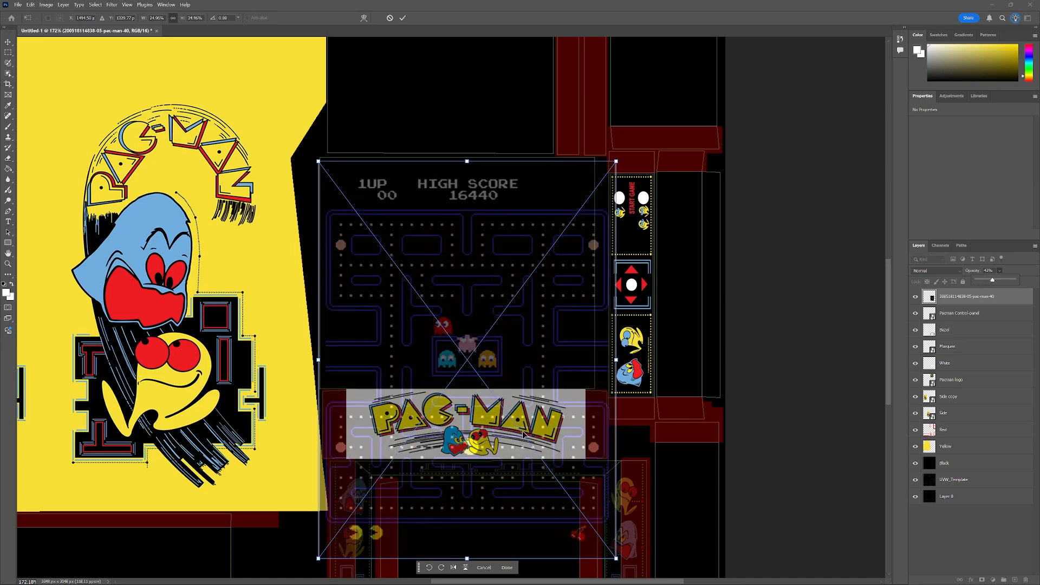
left_click_drag(454, 273, 454, 269)
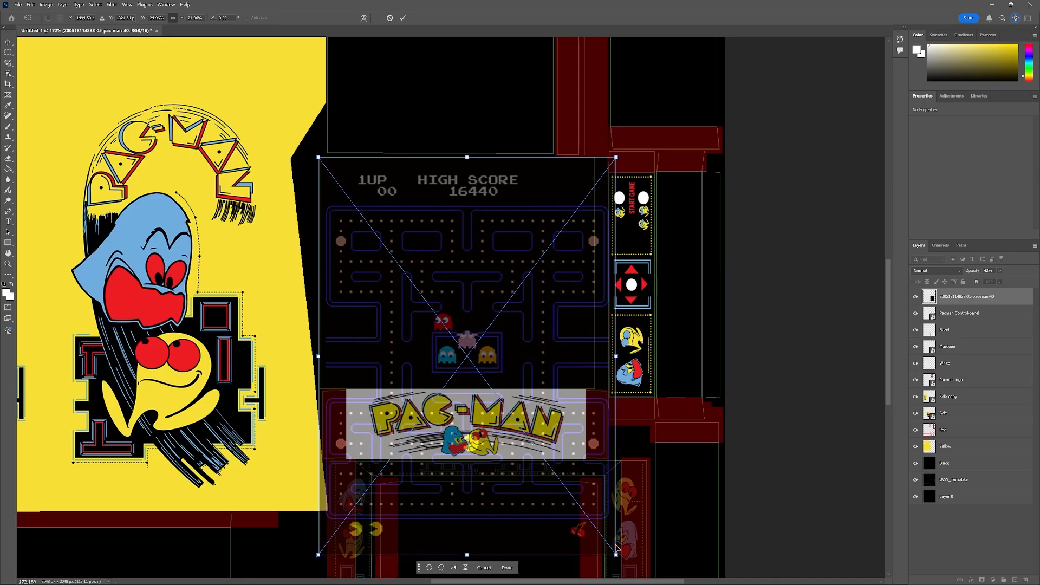
left_click_drag(618, 557, 595, 528)
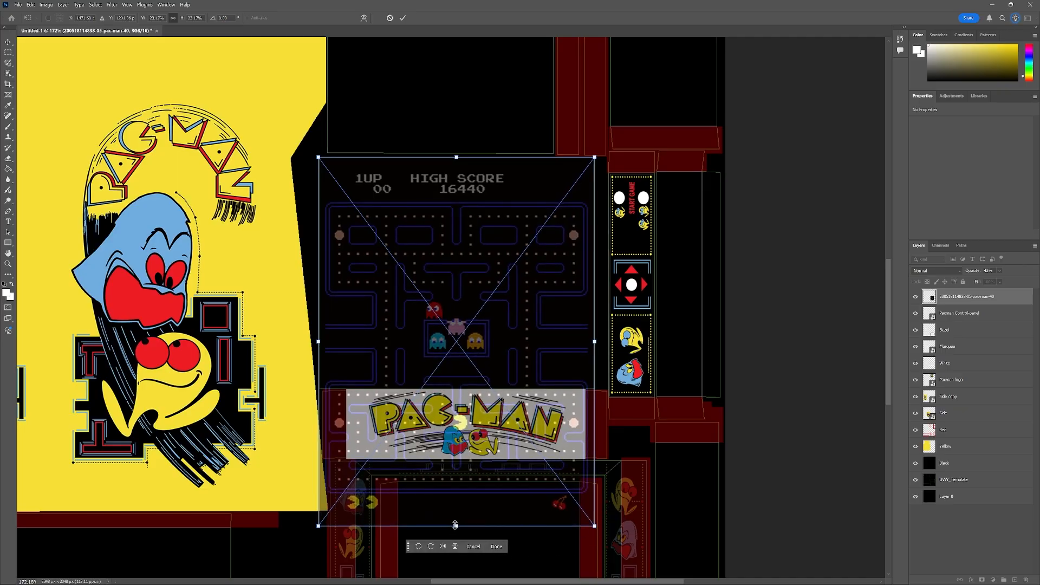
left_click_drag(455, 524, 457, 388)
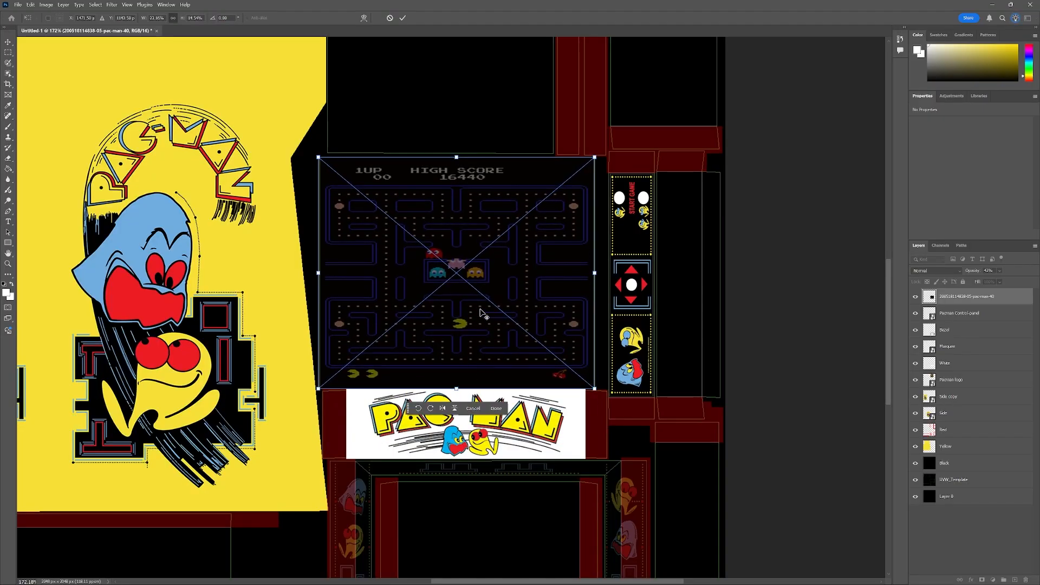
Marquee-select the screen island area over the maze image and rasterize the maze layer.
scroll(482, 313, "up", 2)
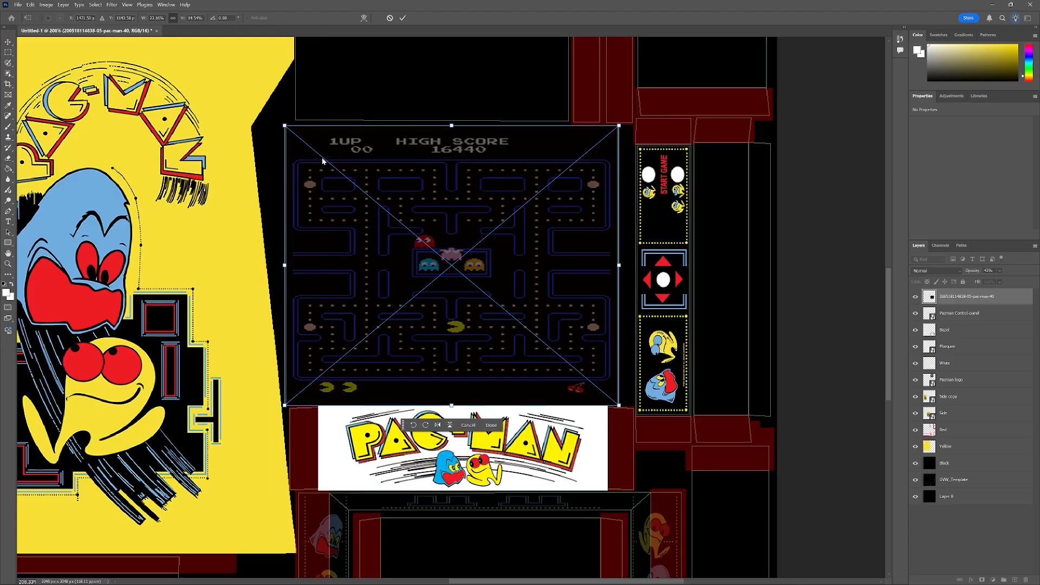
key("m")
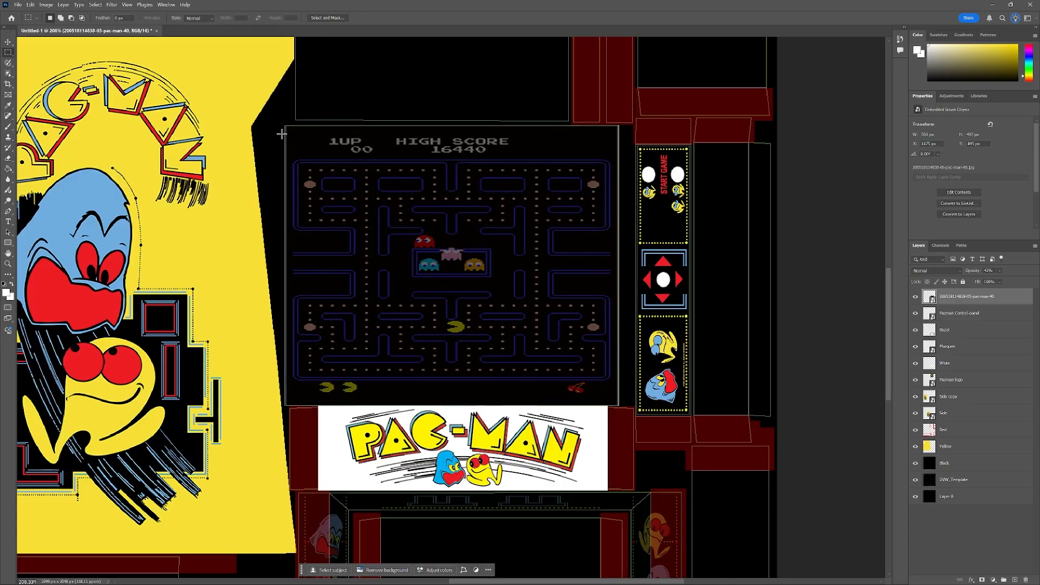
left_click_drag(282, 134, 625, 396)
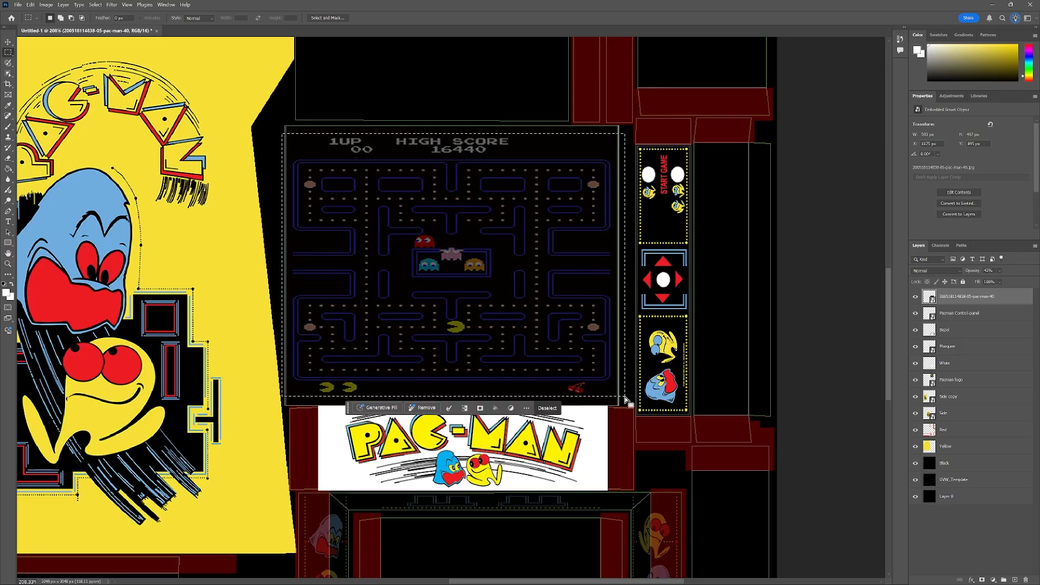
right_click(498, 268)
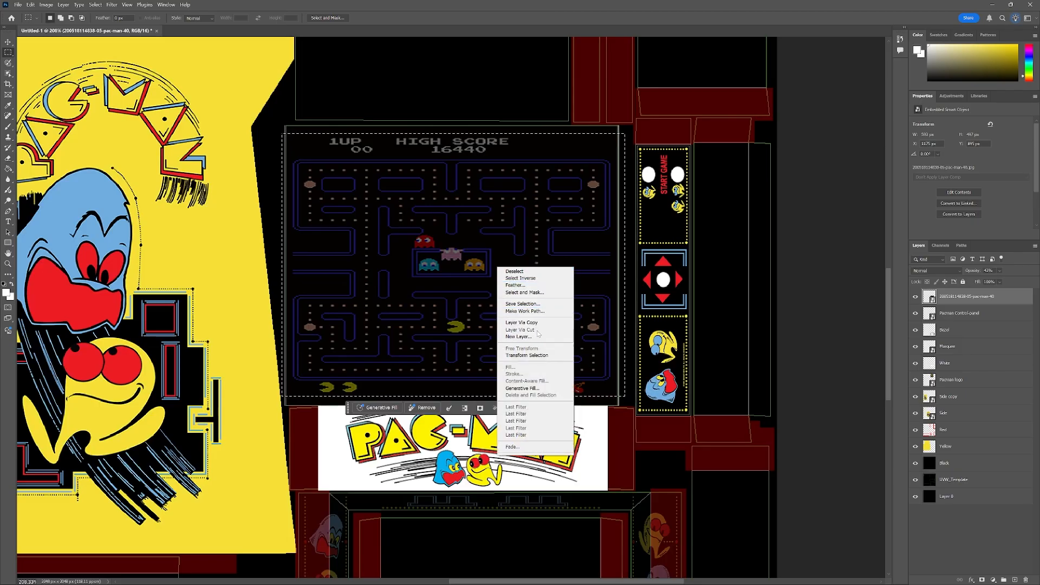
left_click(932, 298)
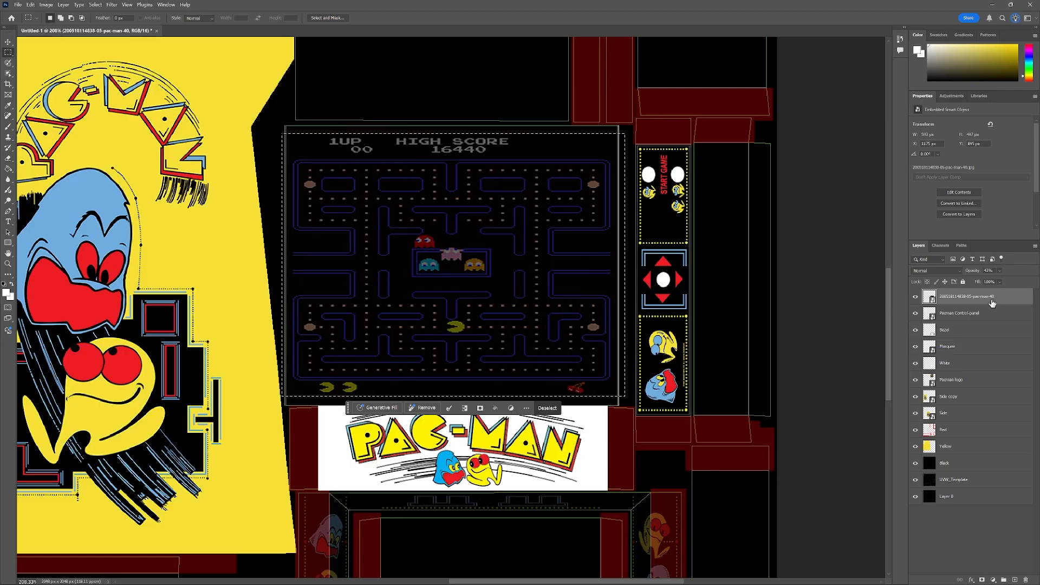
right_click(975, 298)
left_click(967, 529)
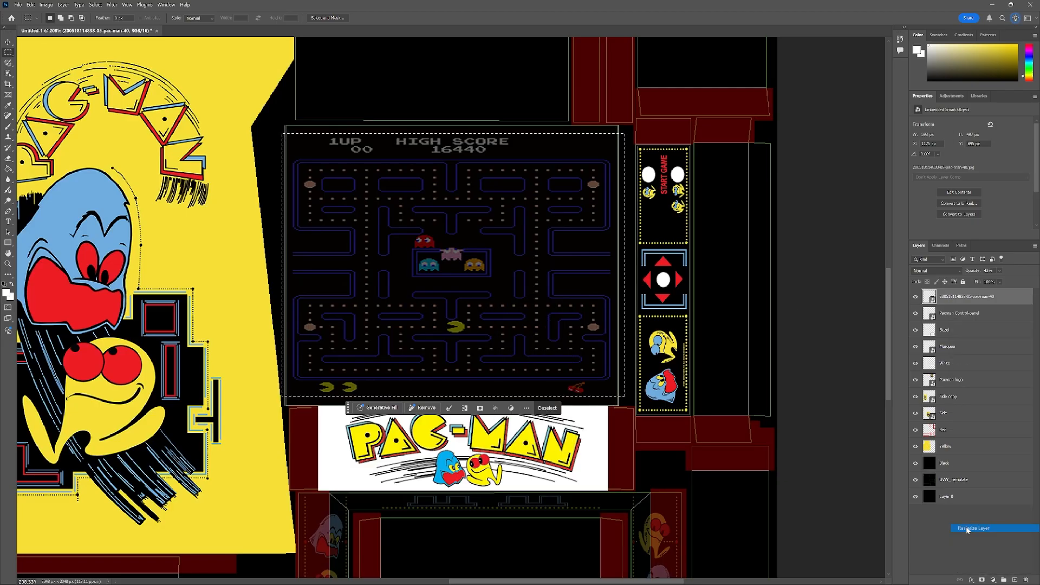
Cut the selected maze area to a new layer and delete the original maze layer.
right_click(441, 274)
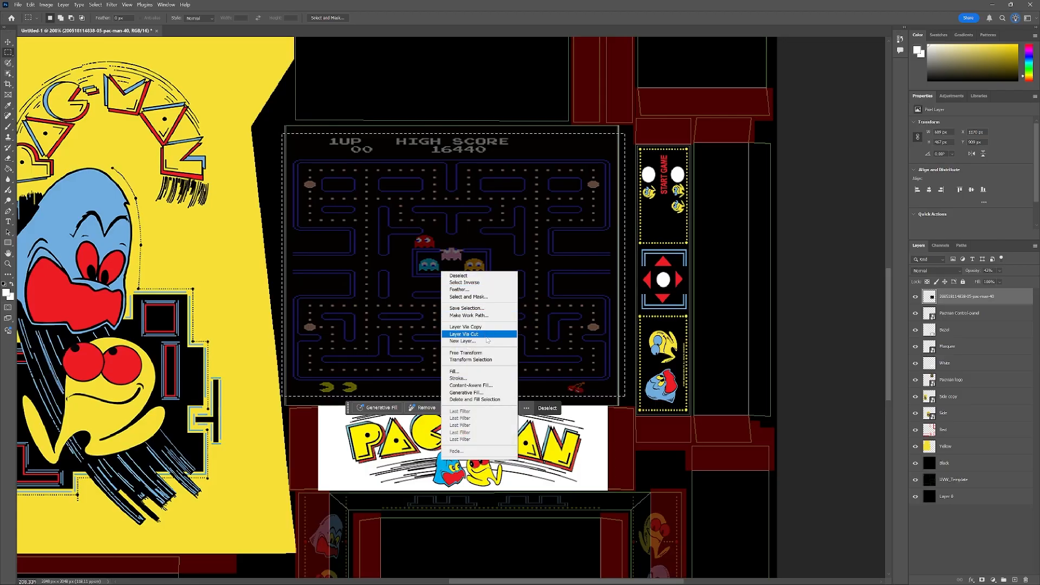
left_click(395, 243)
right_click(487, 262)
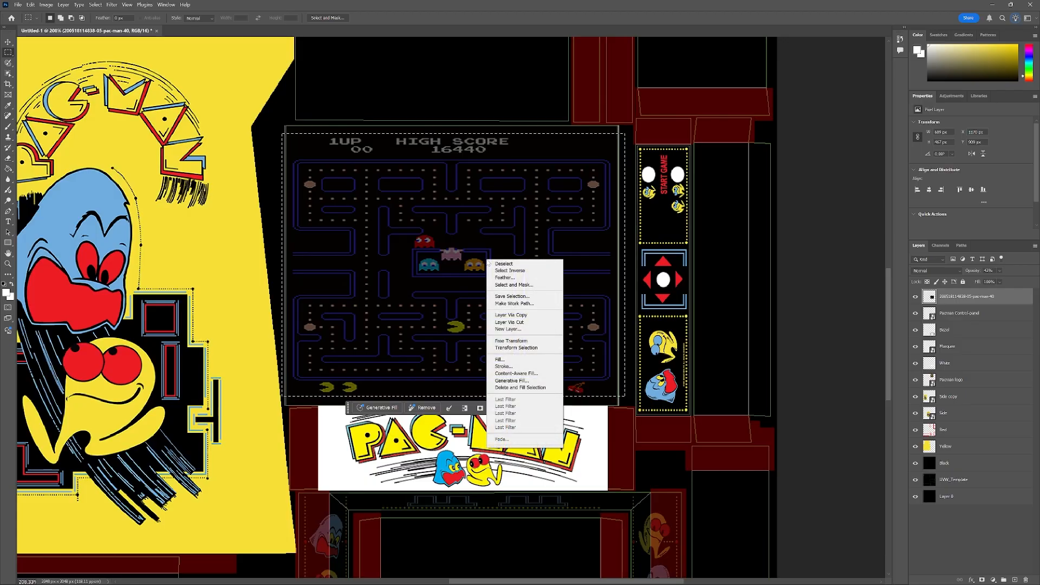
left_click(527, 323)
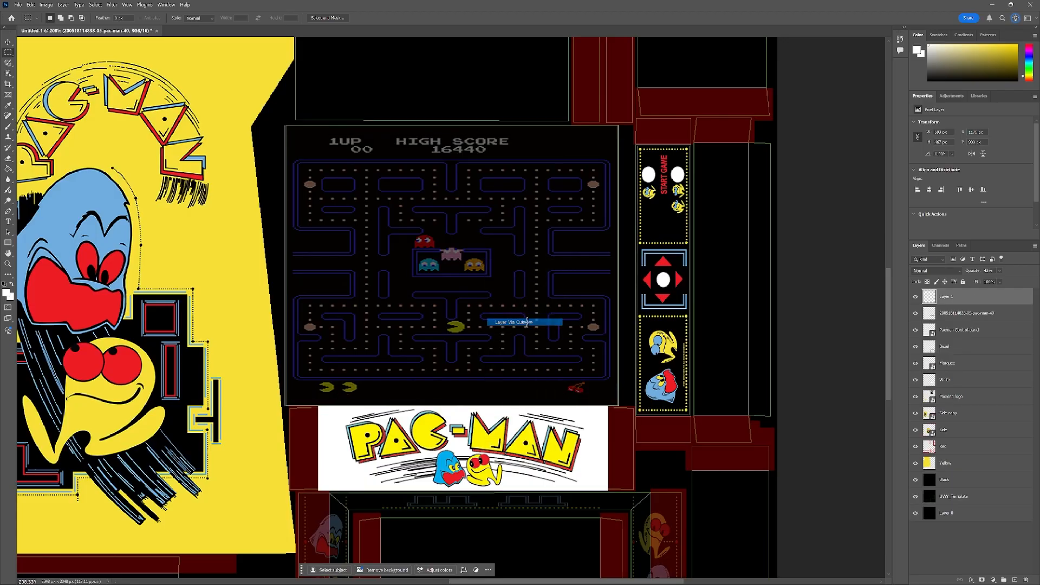
left_click(969, 315)
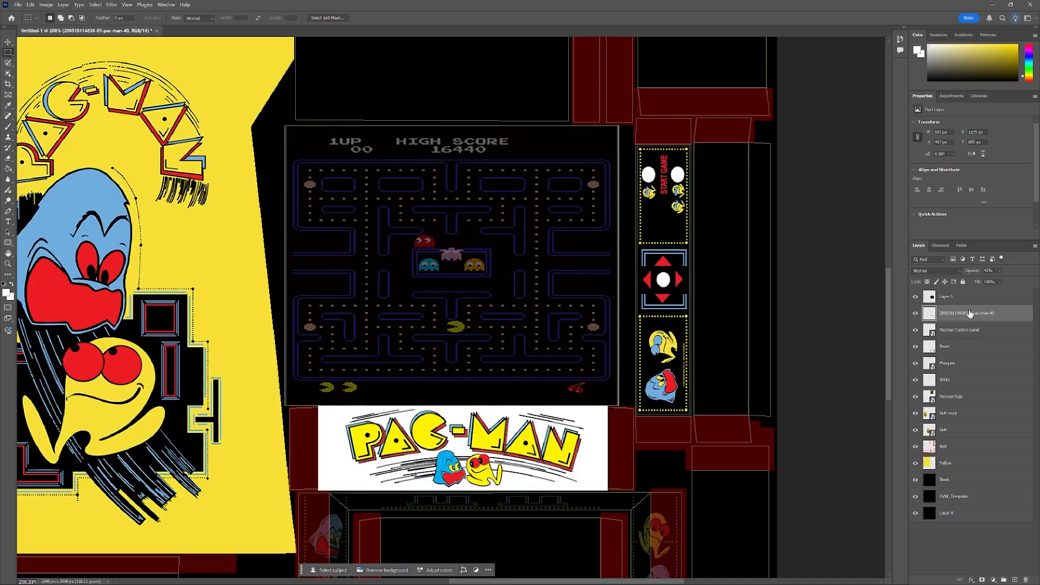
key("Delete")
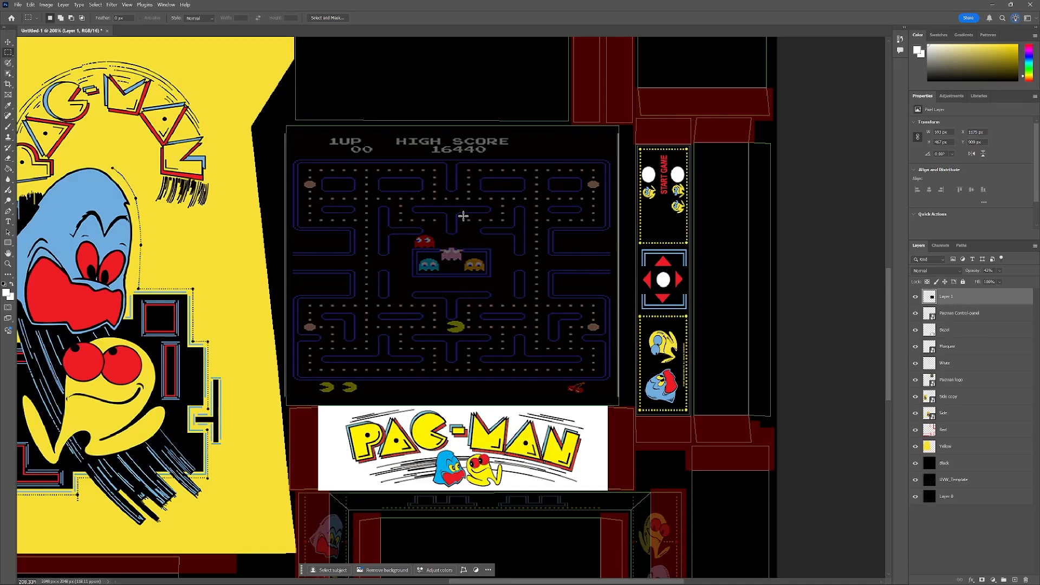
Stretch the maze layer vertically to fill the screen island and commit the transform.
left_click(8, 43)
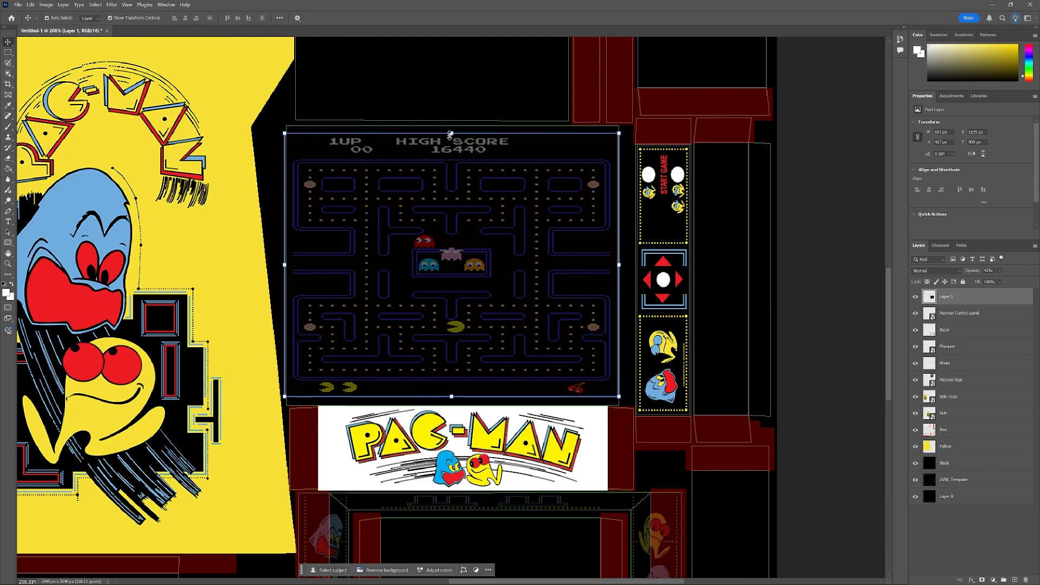
left_click_drag(451, 132, 452, 127)
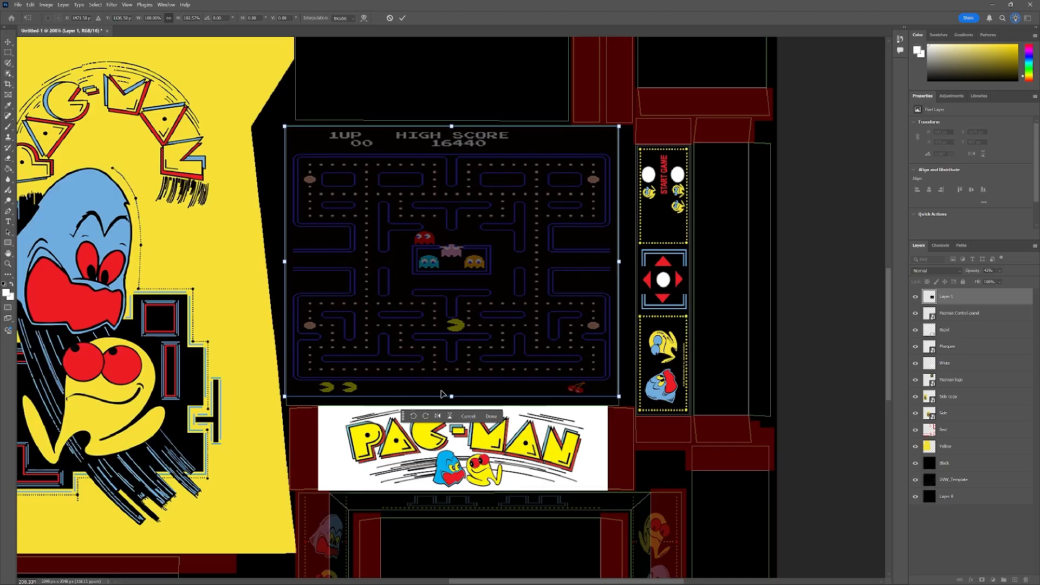
left_click_drag(451, 396, 452, 405)
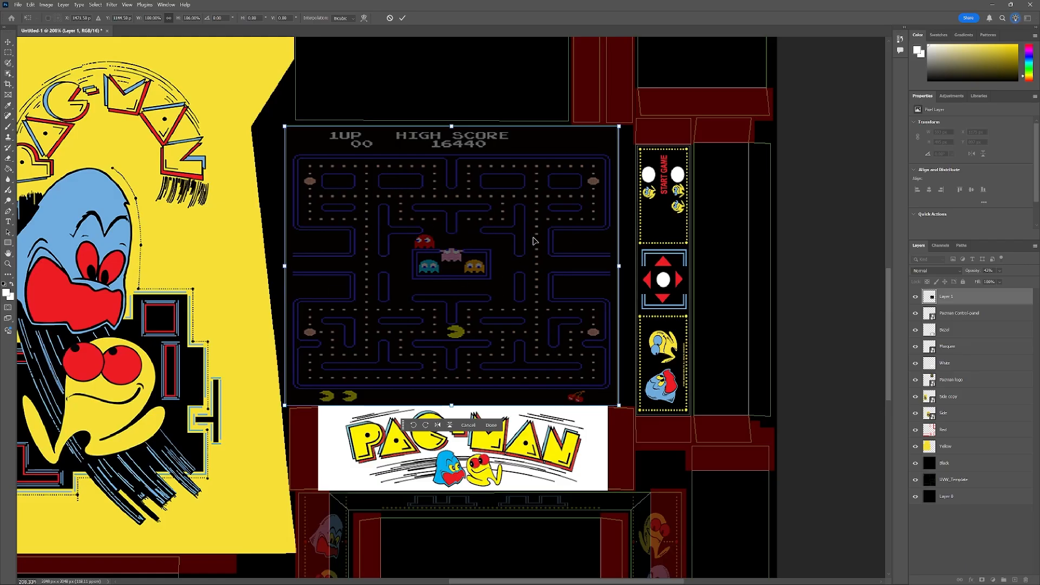
key("alt+Tab")
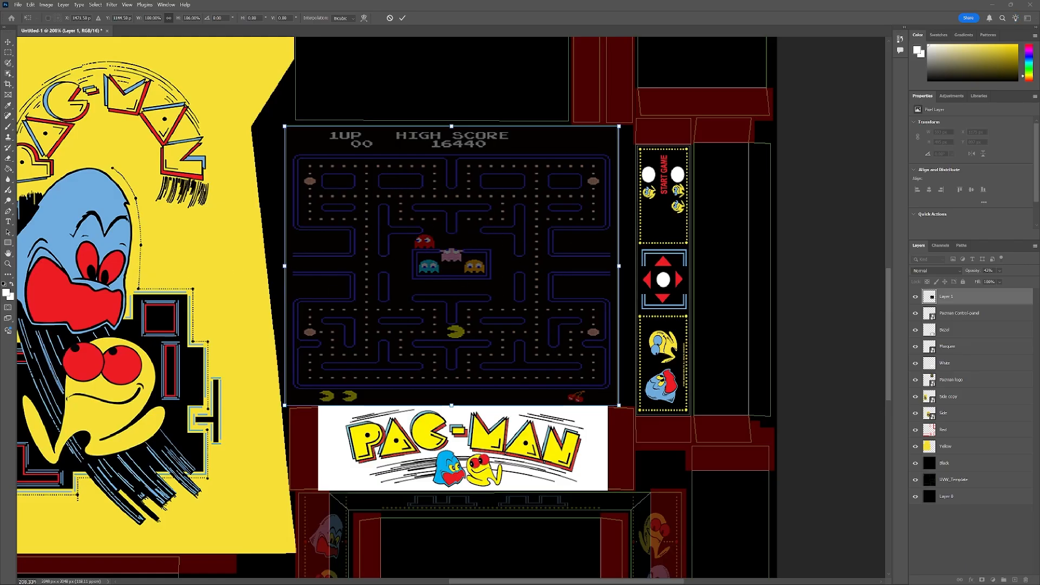
scroll(788, 342, "down", 5)
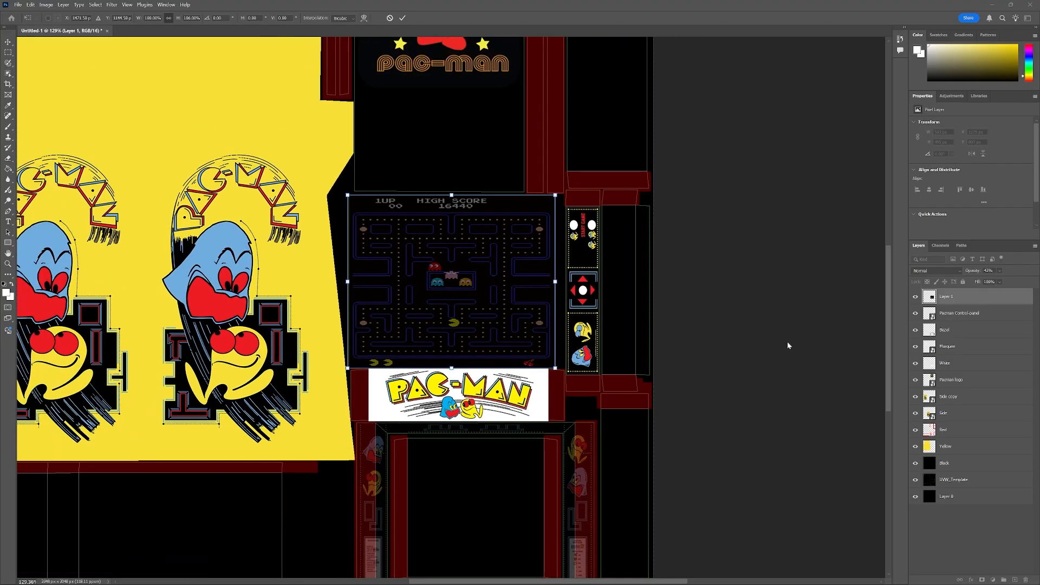
scroll(761, 341, "up", 1)
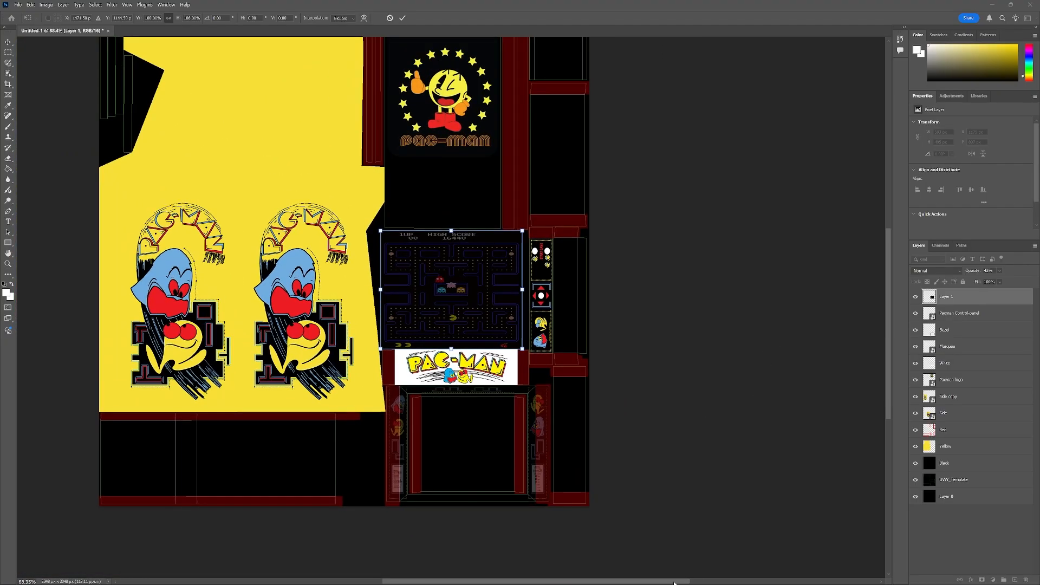
left_click_drag(887, 382, 891, 365)
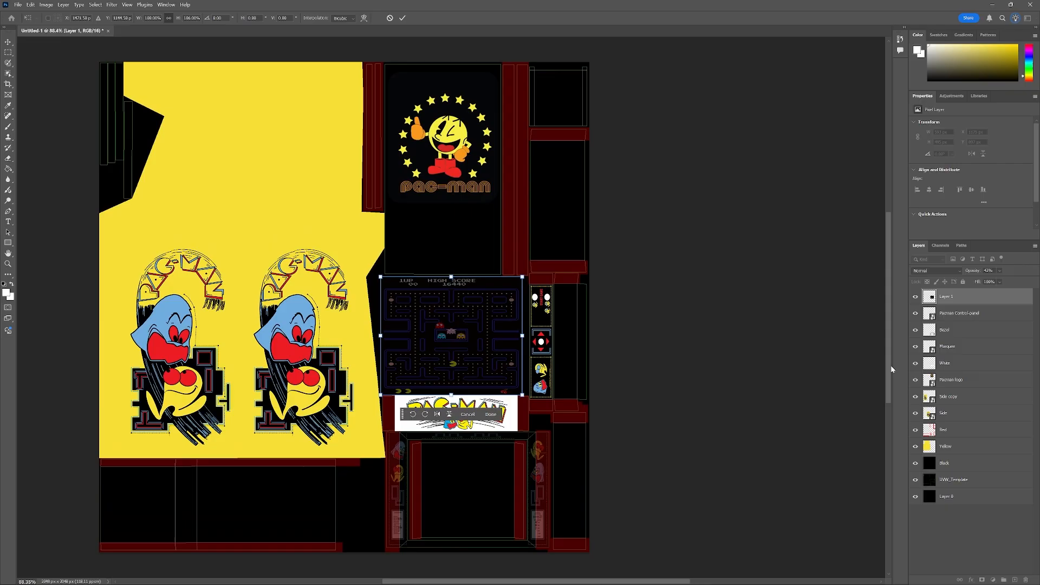
left_click(404, 20)
Restore the maze layer's opacity to 100%.
left_click_drag(616, 583, 594, 579)
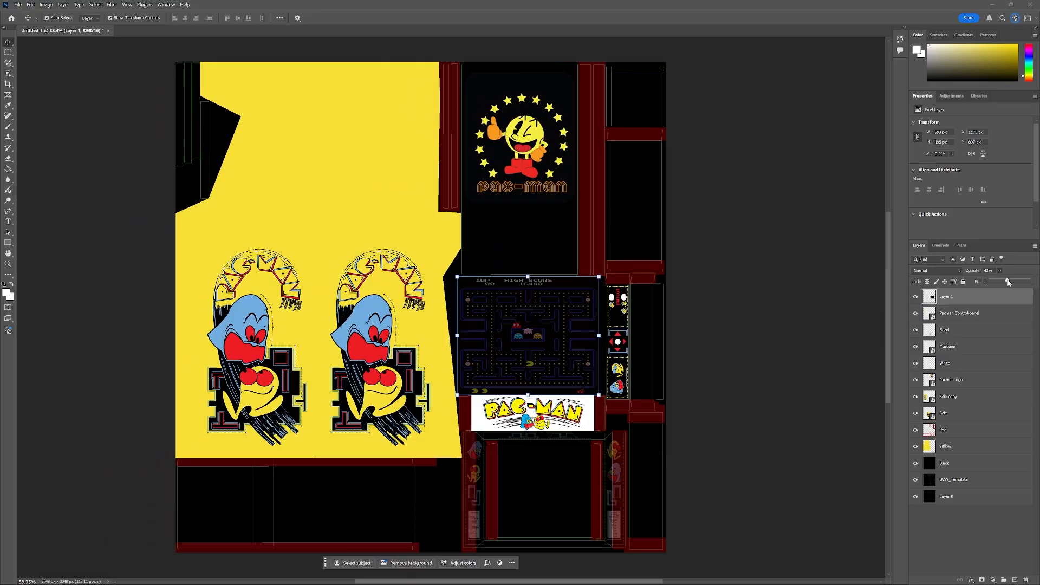
left_click_drag(1009, 282, 1002, 283)
Step through the Control-panel, Bezel, Marquee, White, logo, Side and Gun layers to inspect each piece.
left_click(959, 313)
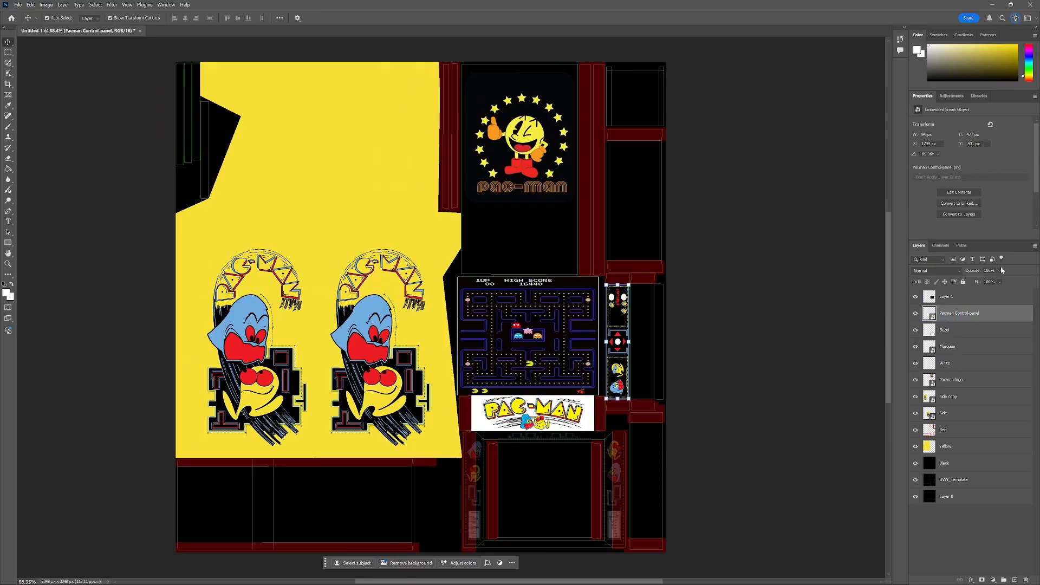
left_click(966, 331)
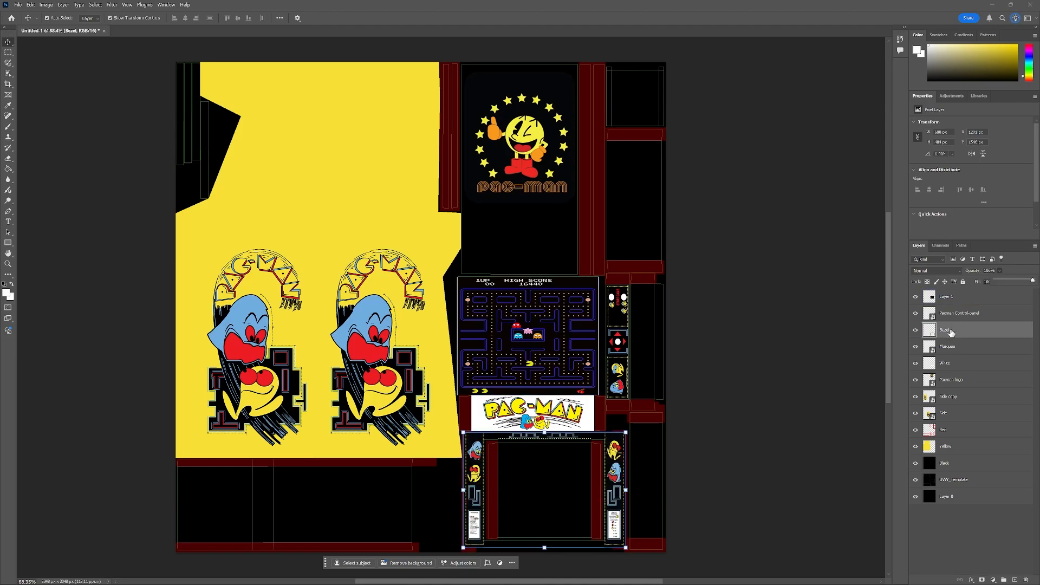
left_click(970, 347)
left_click(971, 366)
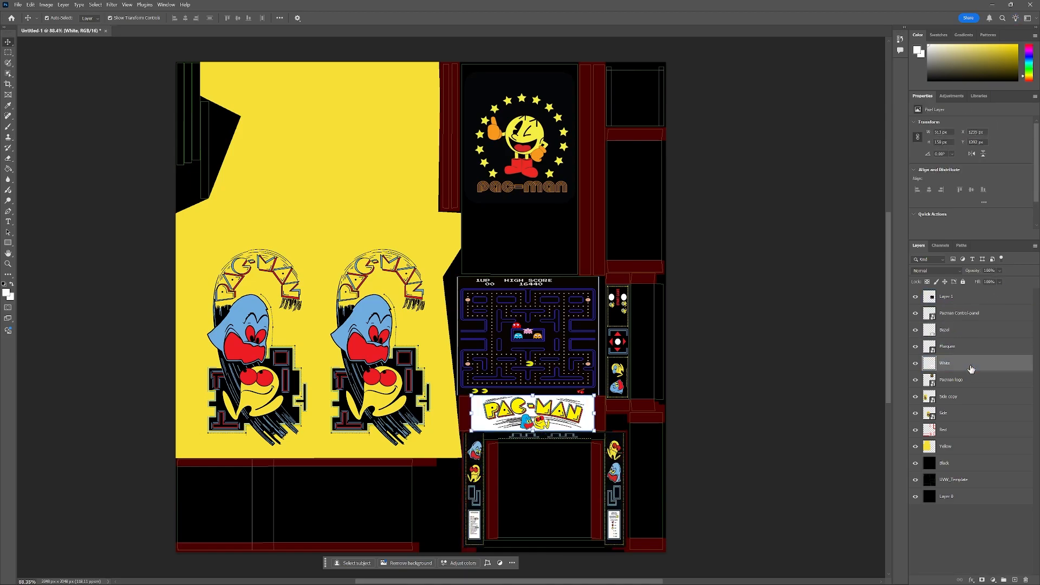
left_click(972, 381)
left_click(974, 351)
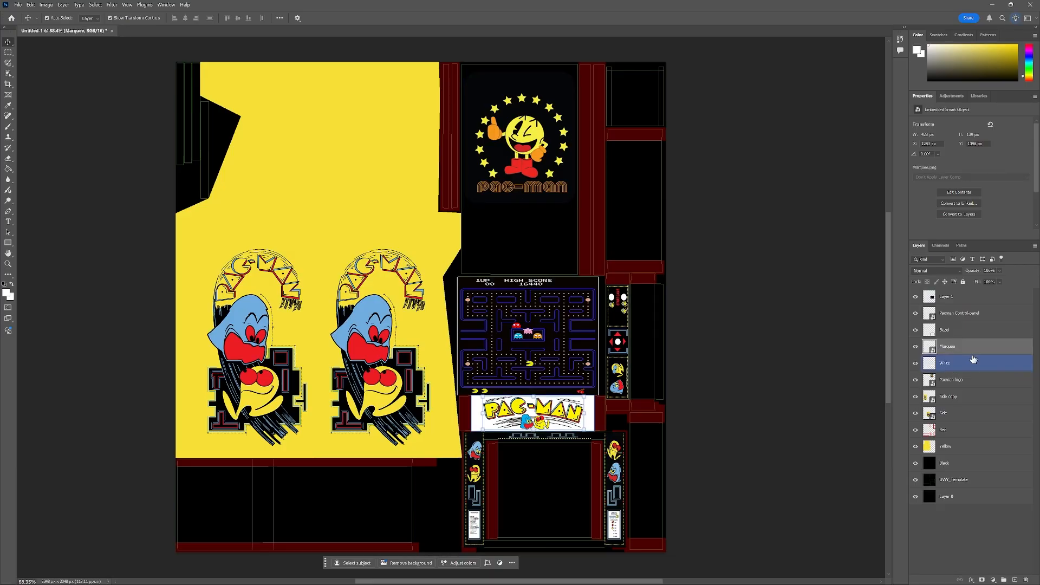
left_click(971, 368)
left_click(970, 396)
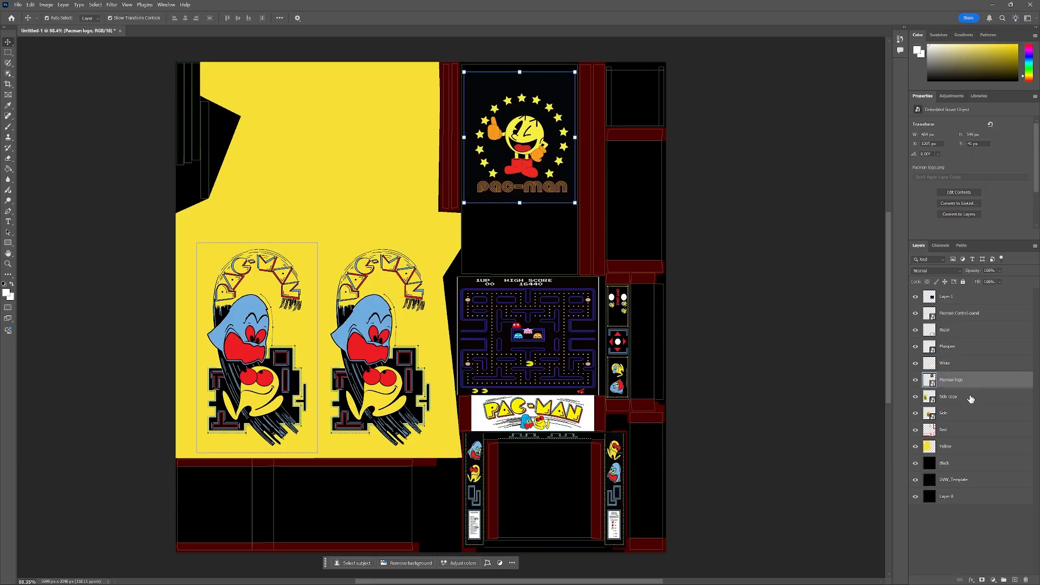
left_click(975, 415)
Select the Red layer and set its opacity to 100%.
left_click(974, 431)
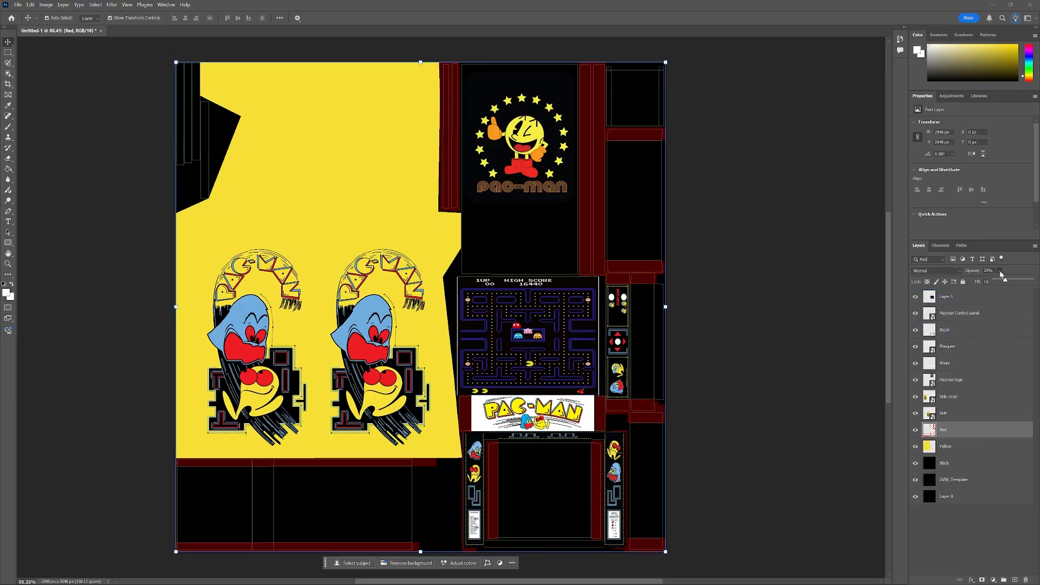
left_click_drag(1036, 285, 1037, 286)
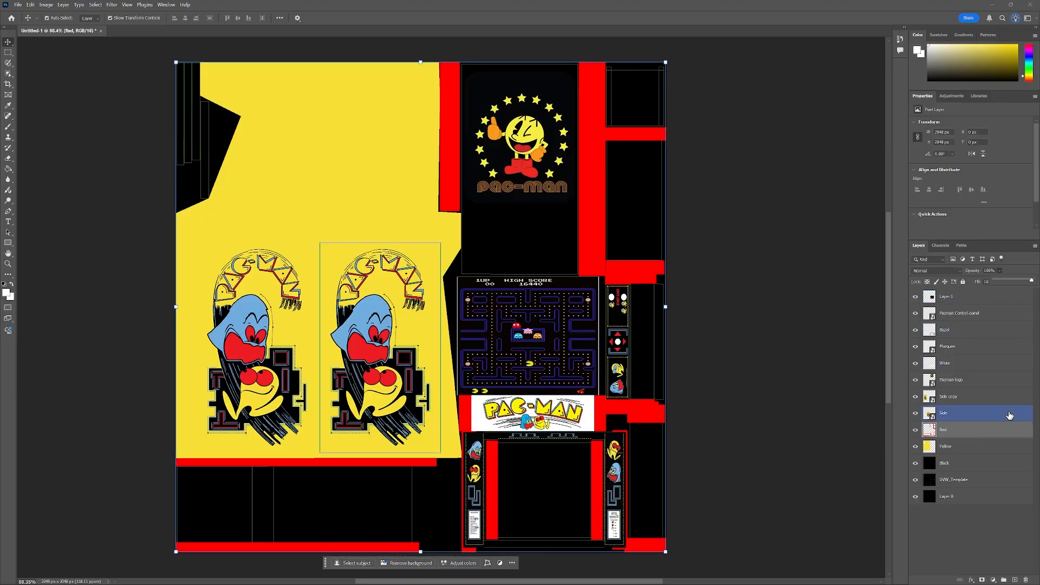
Select the Black layer and sample the logo's dark background as the foreground colour.
left_click(967, 448)
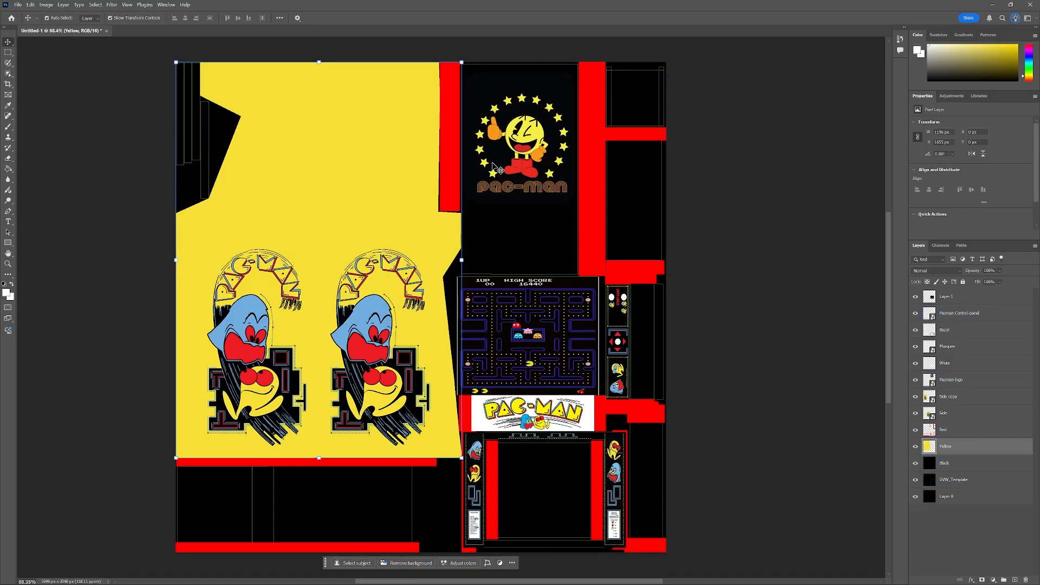
scroll(493, 164, "up", 5)
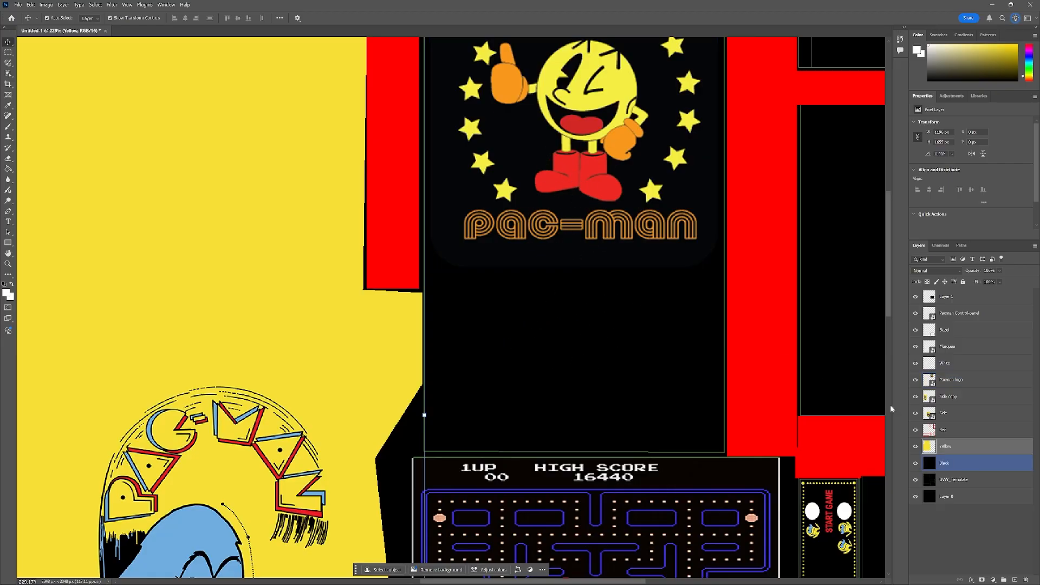
left_click(961, 467)
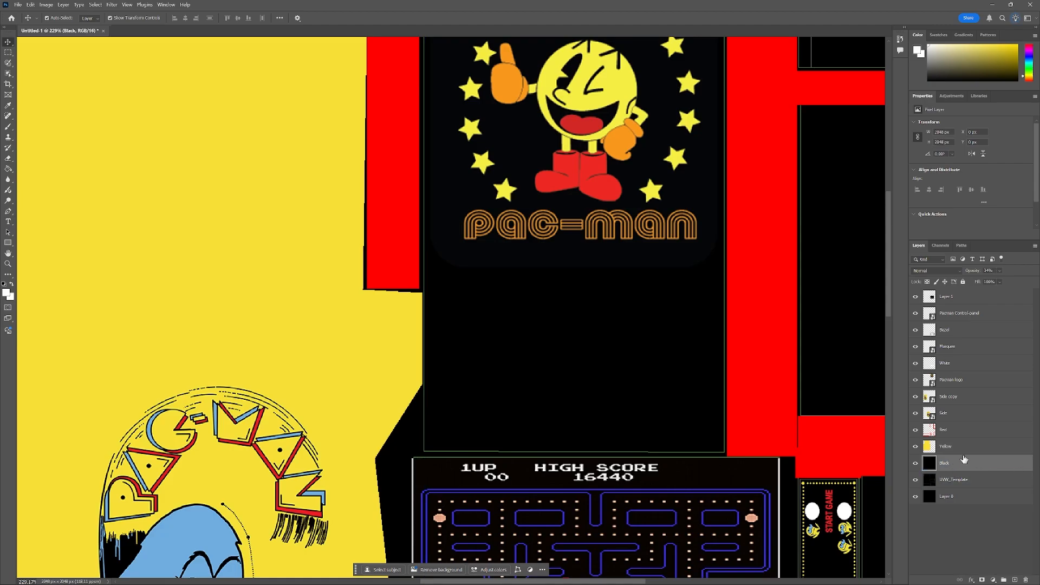
left_click(6, 294)
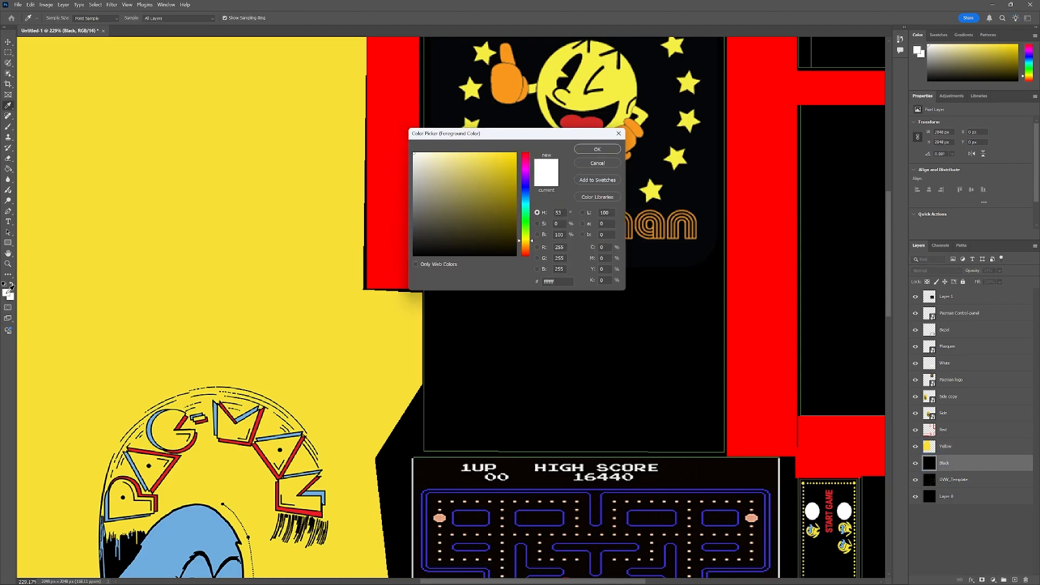
left_click(681, 253)
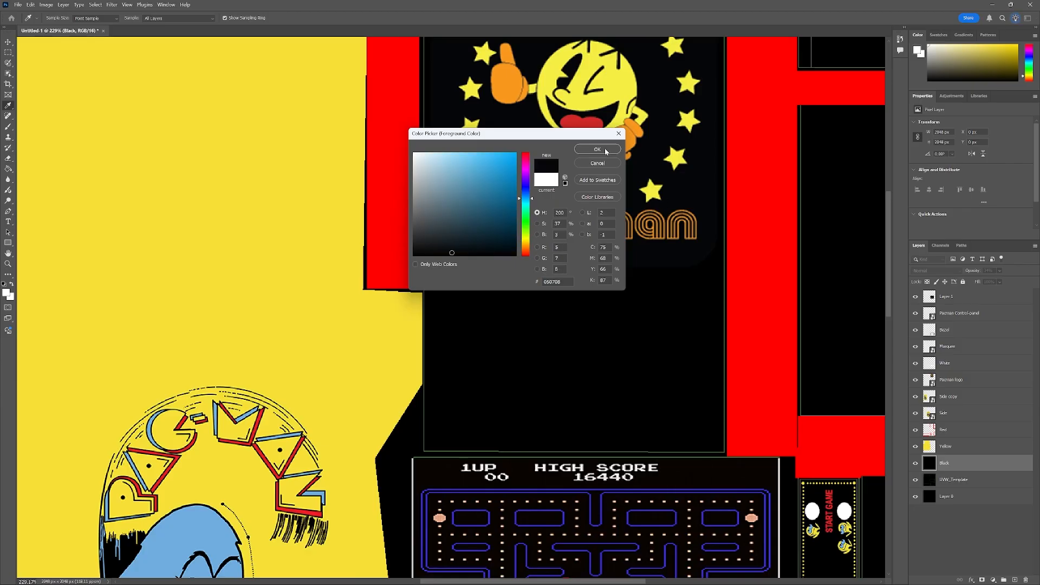
left_click(598, 149)
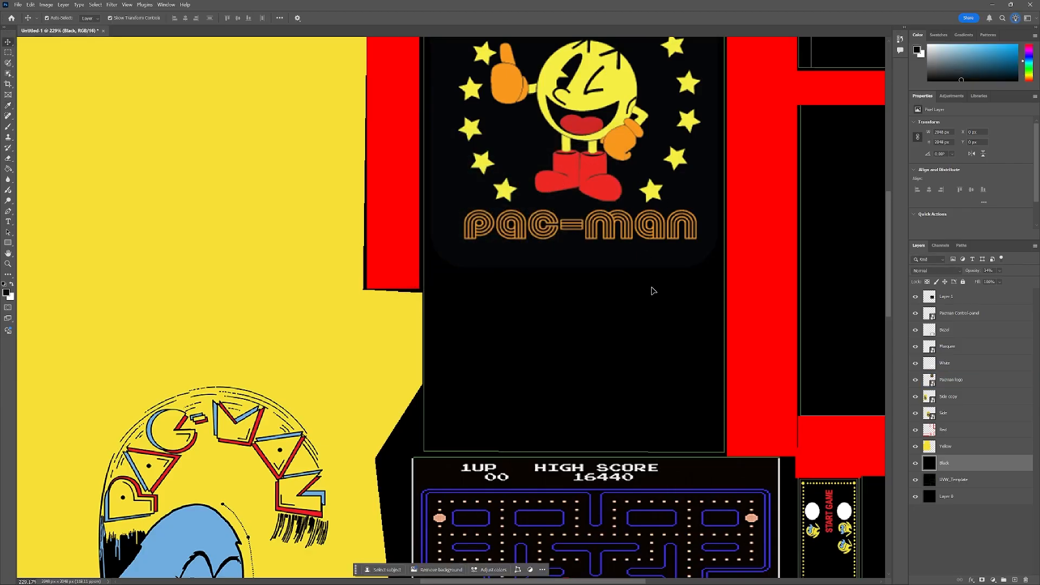
Select all on the Black layer, set its opacity to 100%, and deselect.
left_click(41, 160)
key("g")
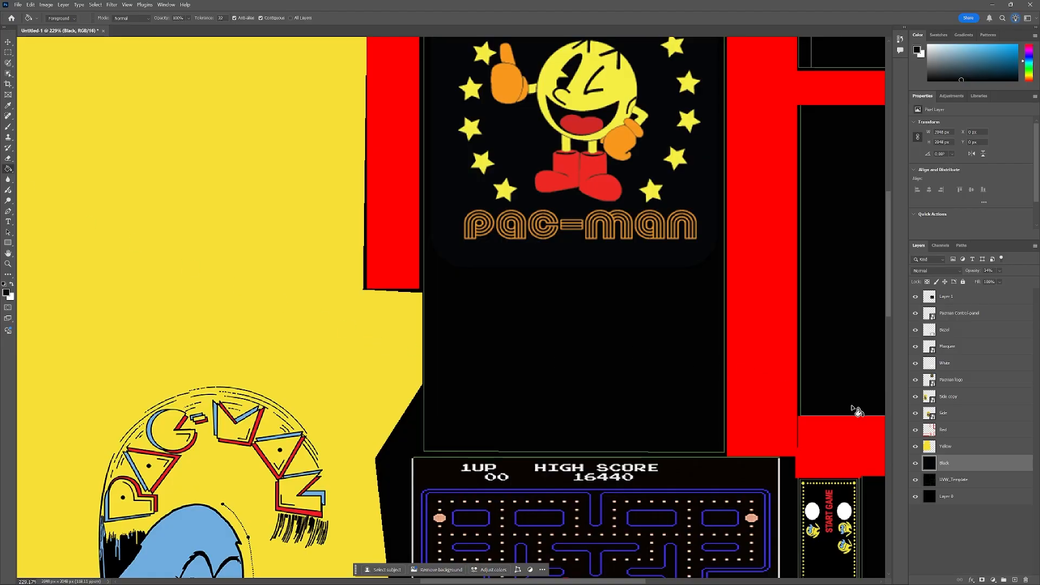
scroll(624, 348, "down", 5)
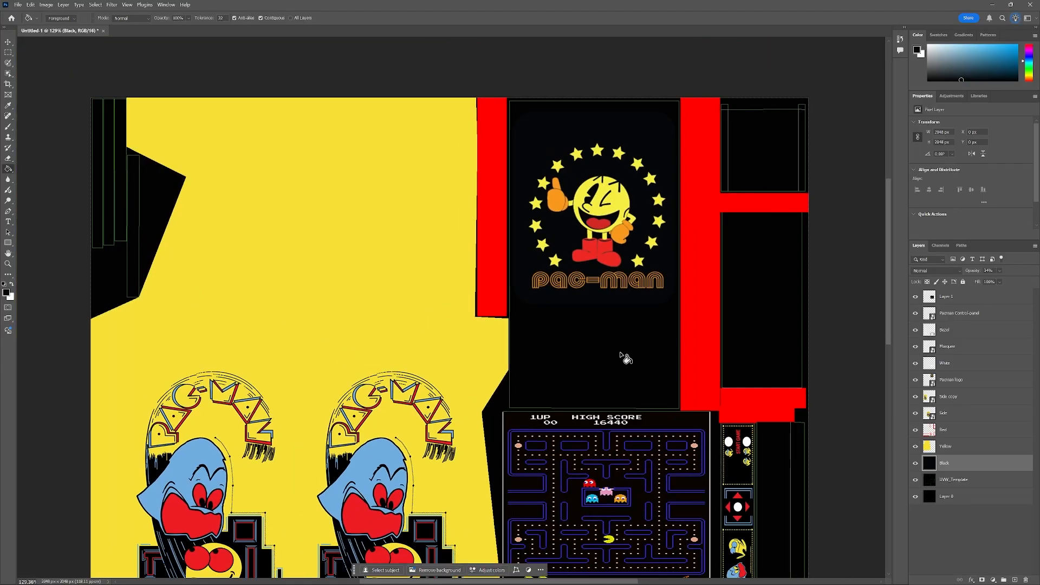
key("ctrl+a")
scroll(627, 193, "up", 1)
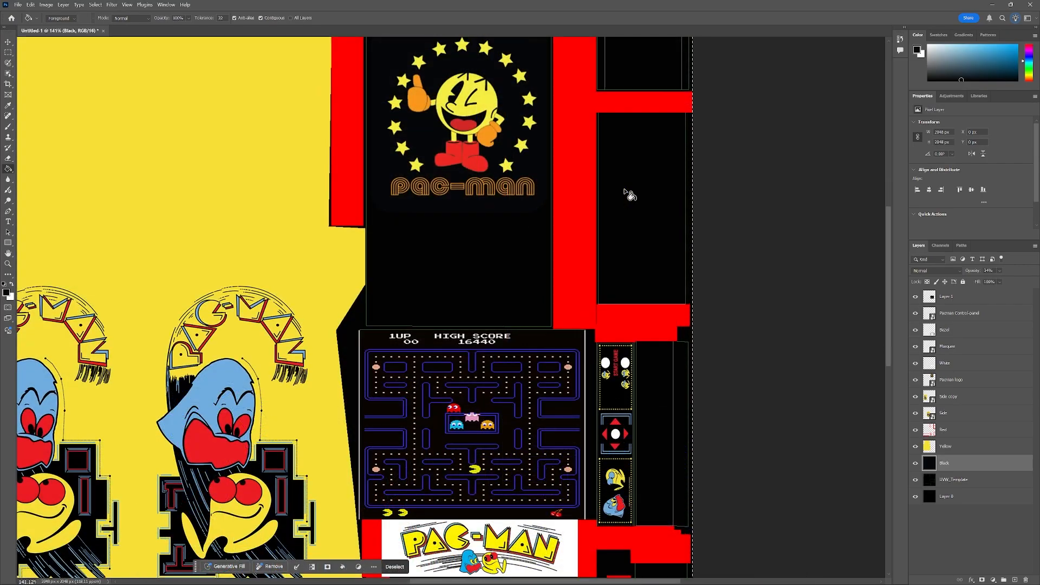
scroll(624, 203, "up", 3)
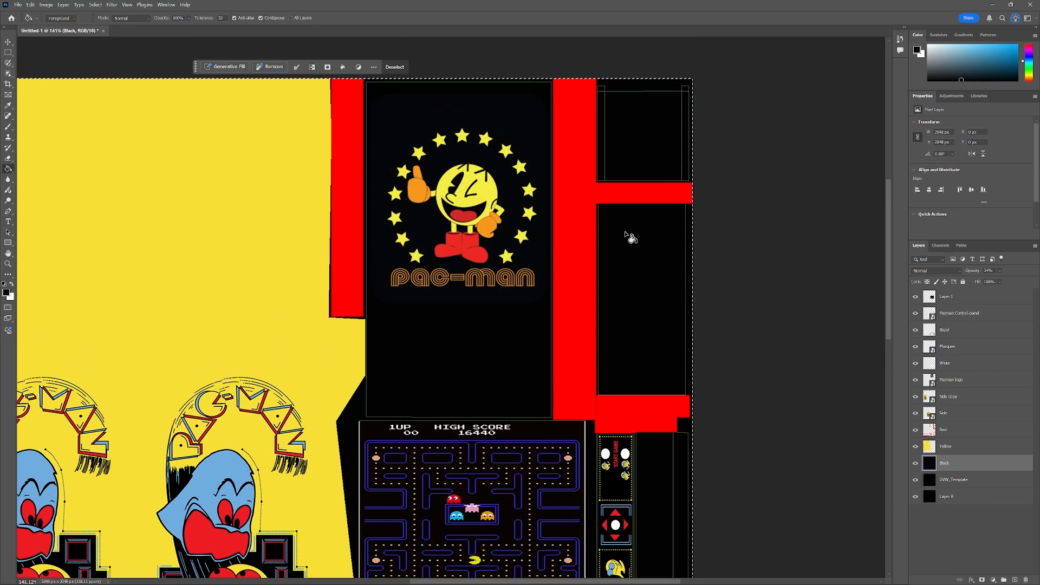
left_click(1000, 282)
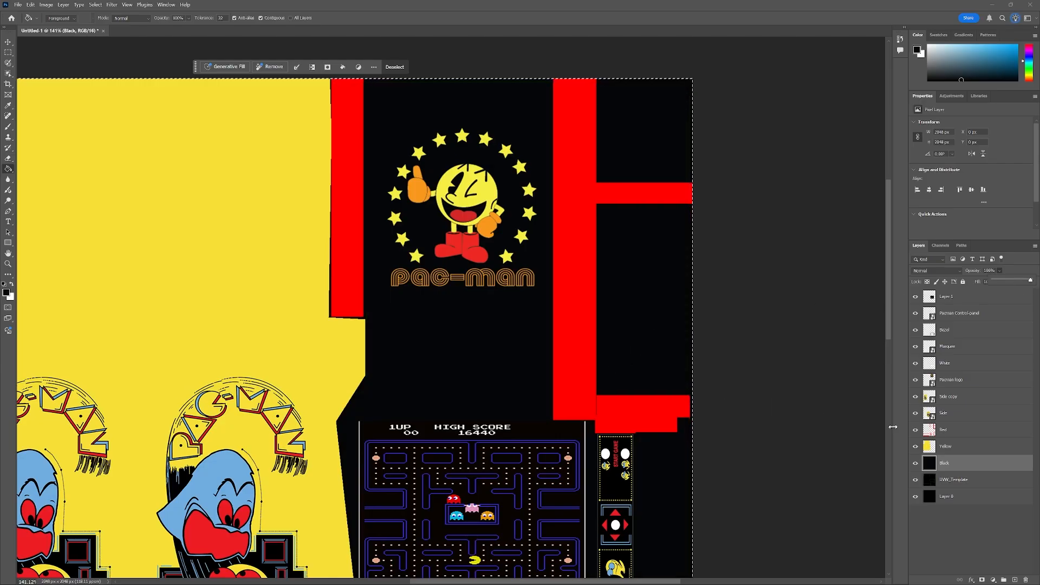
scroll(518, 350, "down", 3)
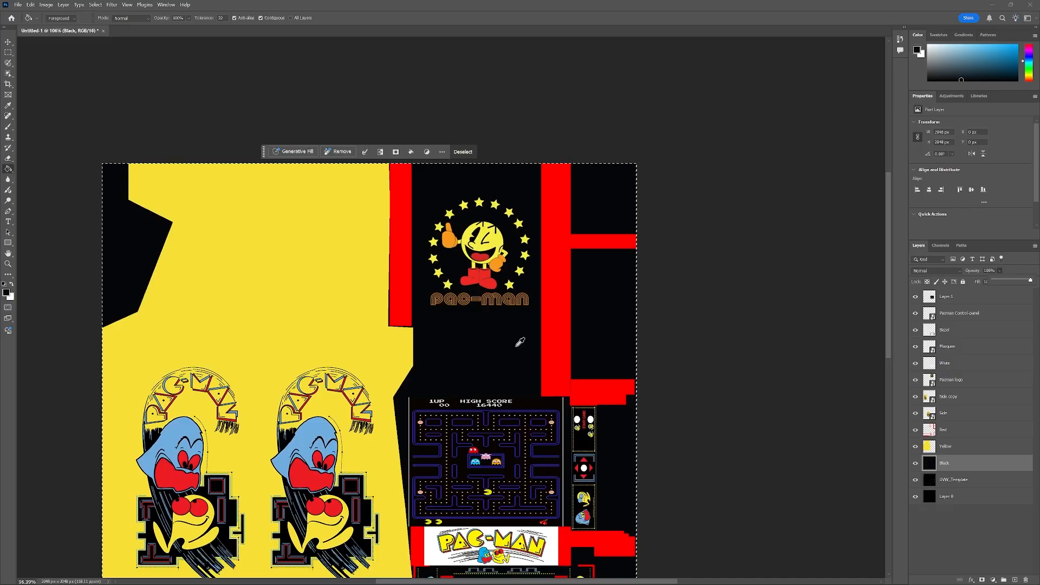
scroll(525, 347, "up", 1)
scroll(678, 343, "down", 5)
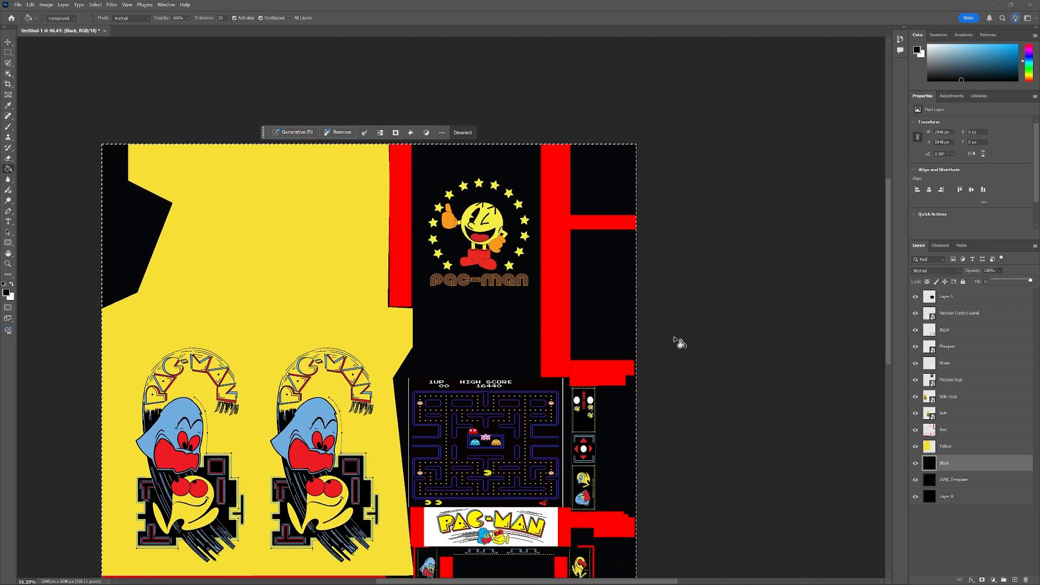
scroll(679, 333, "down", 1)
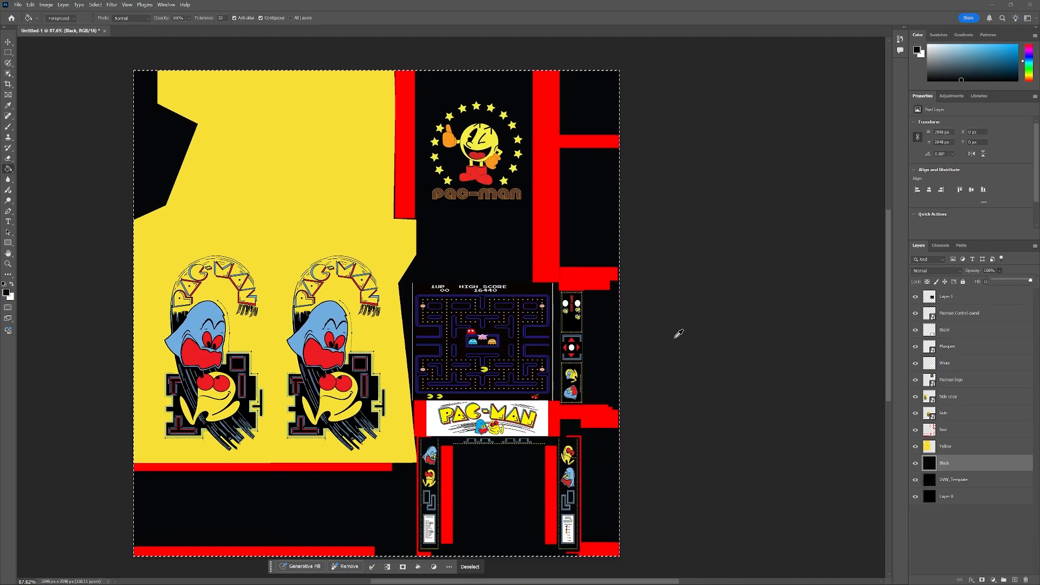
left_click_drag(614, 580, 595, 580)
key("ctrl+d")
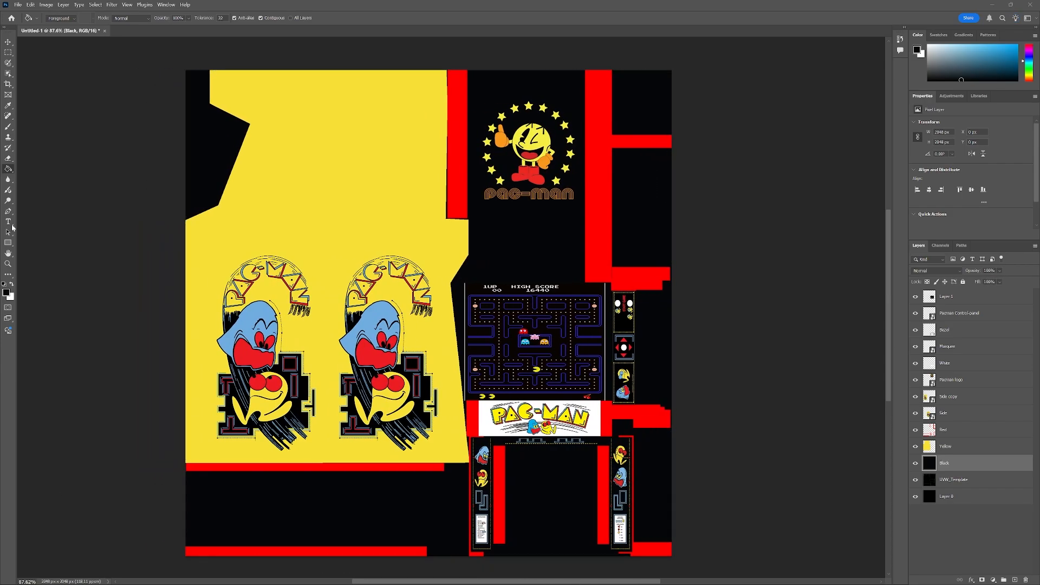
Save the document as a Photoshop file named ArcadeMachineTexture with maximized compatibility.
left_click(19, 5)
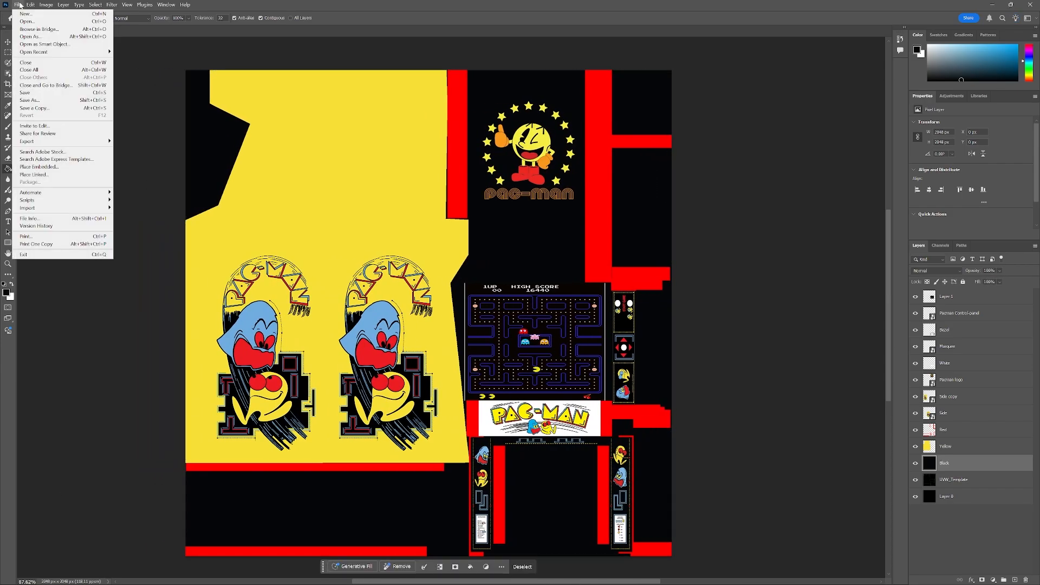
left_click(47, 102)
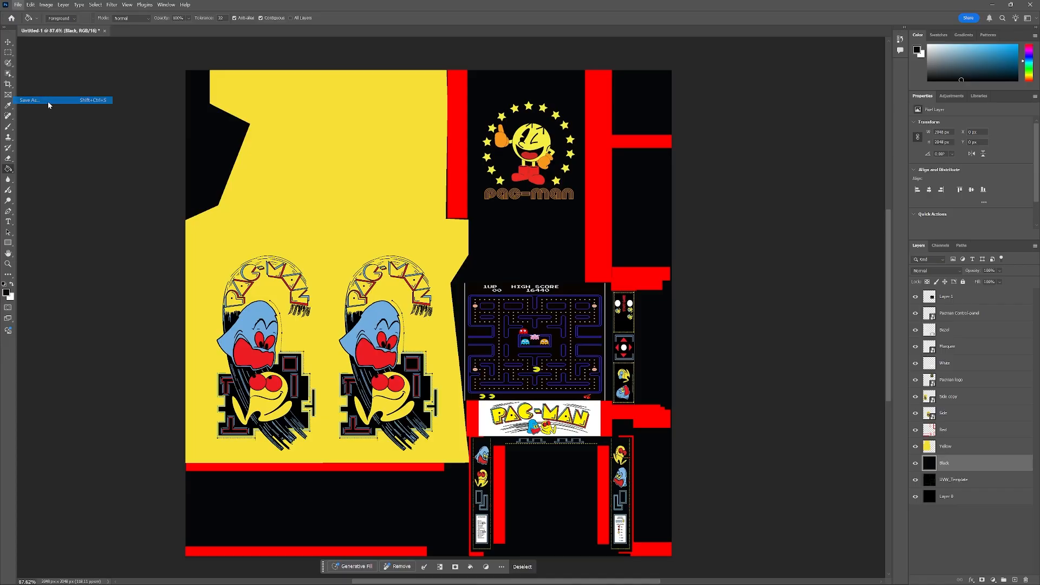
left_click(113, 110)
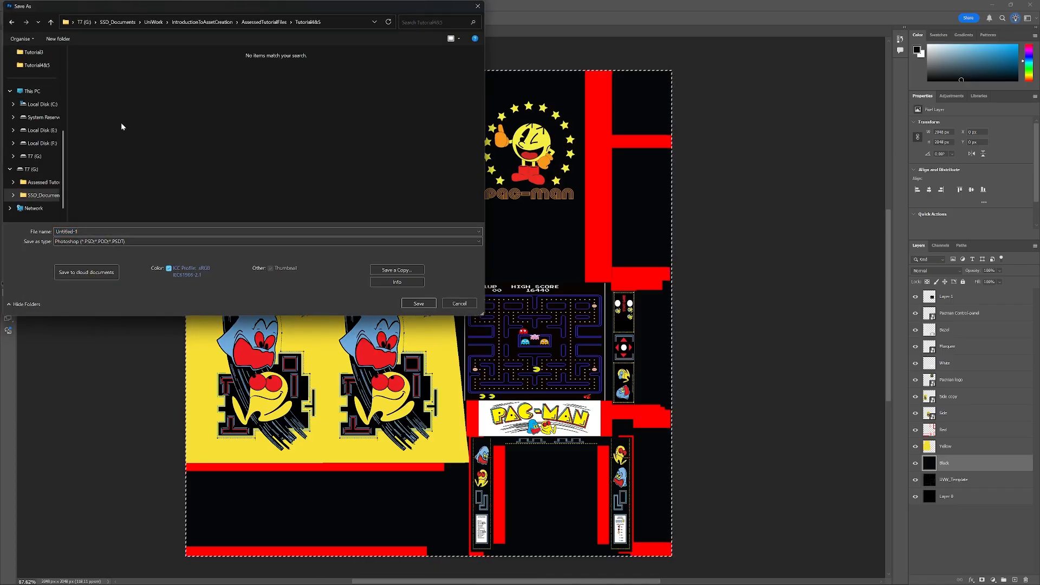
left_click(115, 231)
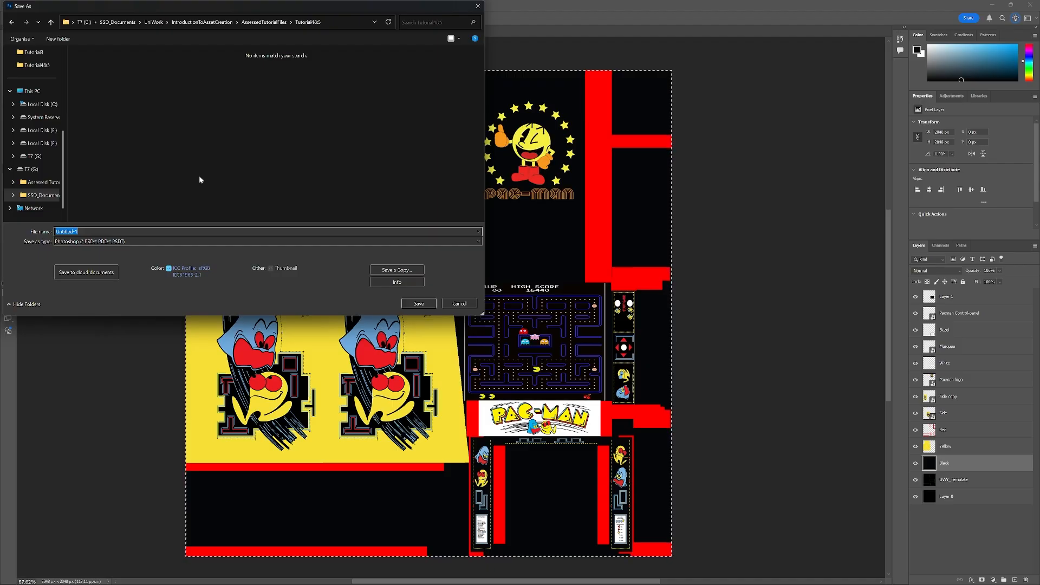
type("ArcadeMachineTexture")
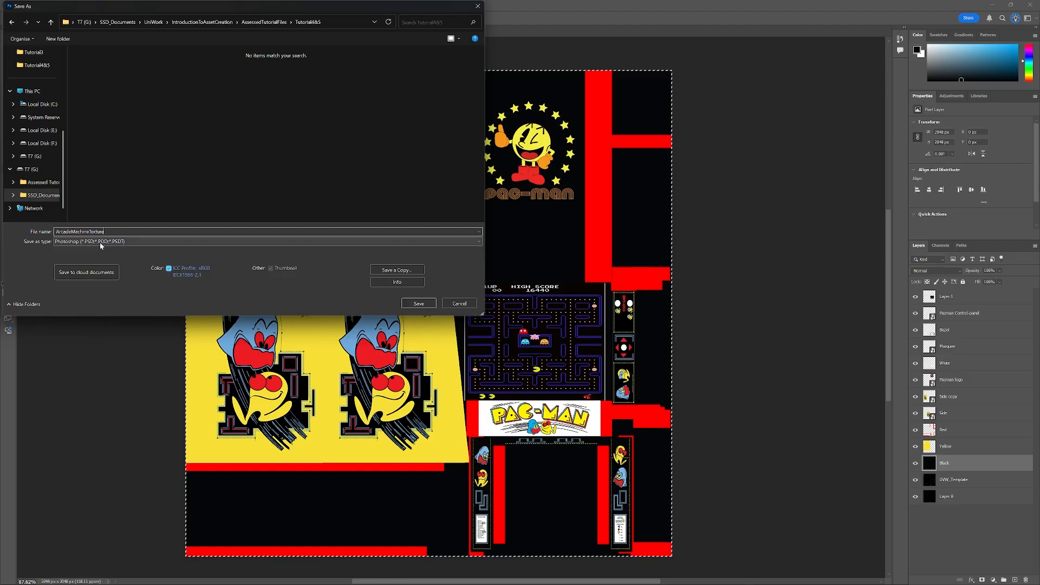
left_click(418, 304)
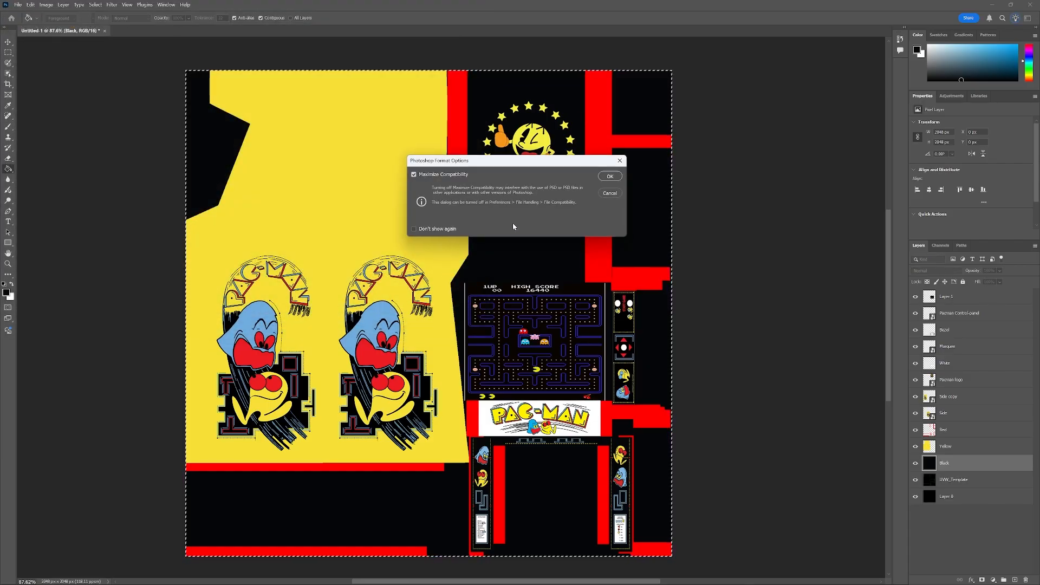
left_click(608, 177)
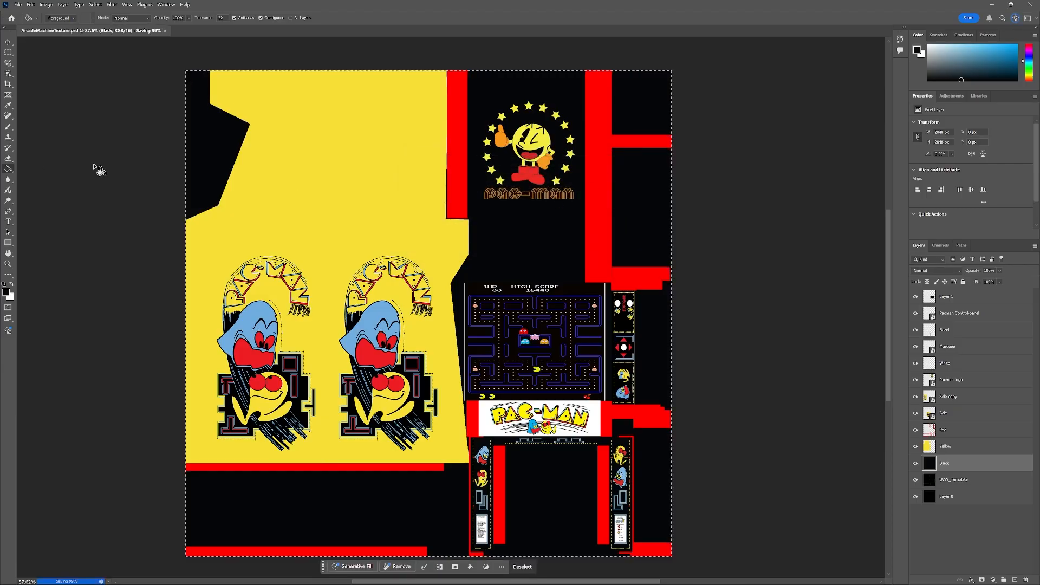
Quick-export the texture as a PNG named T_ArcadeMachine.
left_click(18, 5)
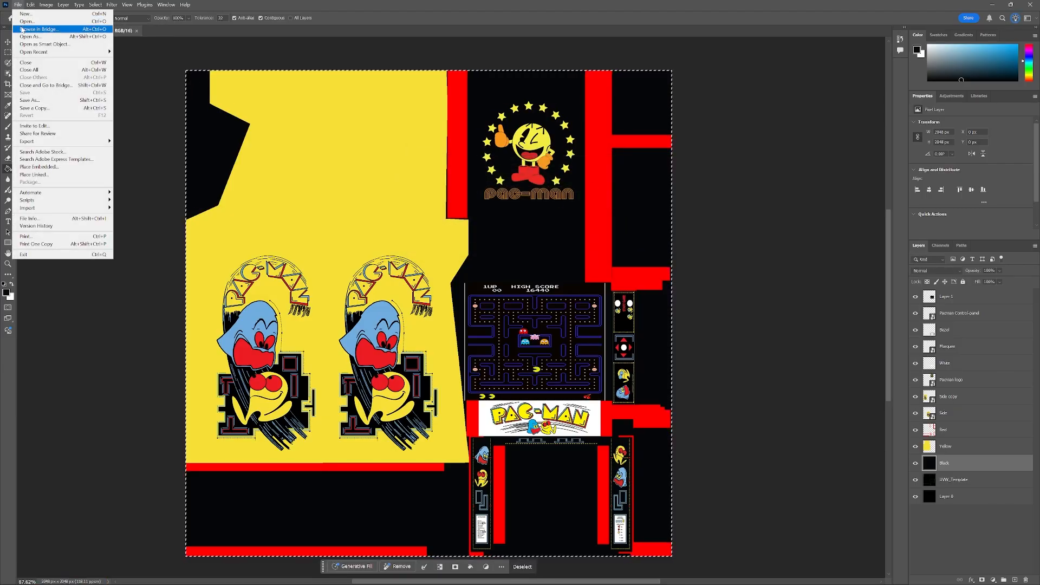
mouse_move(64, 144)
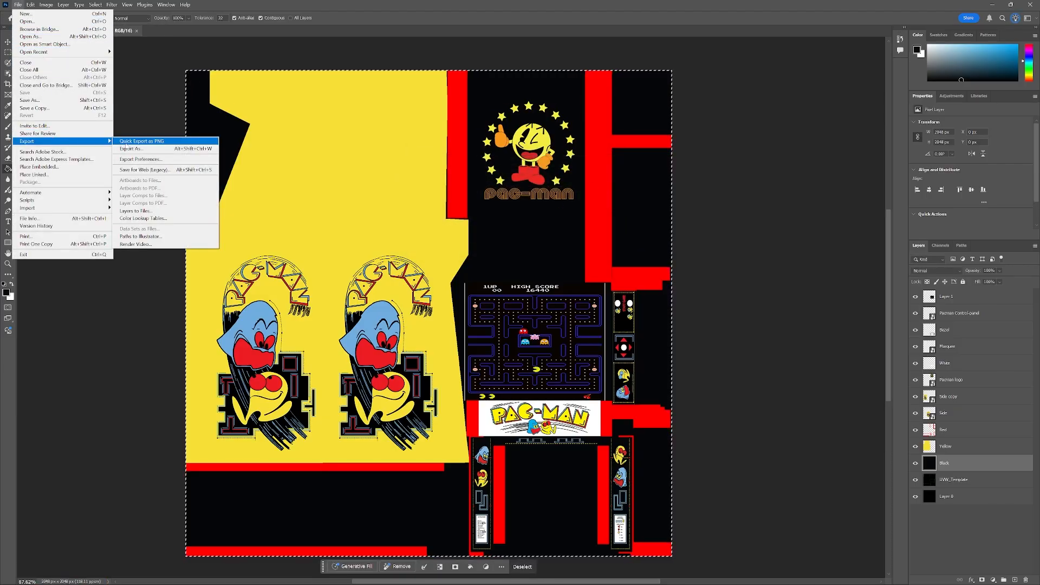
left_click(171, 142)
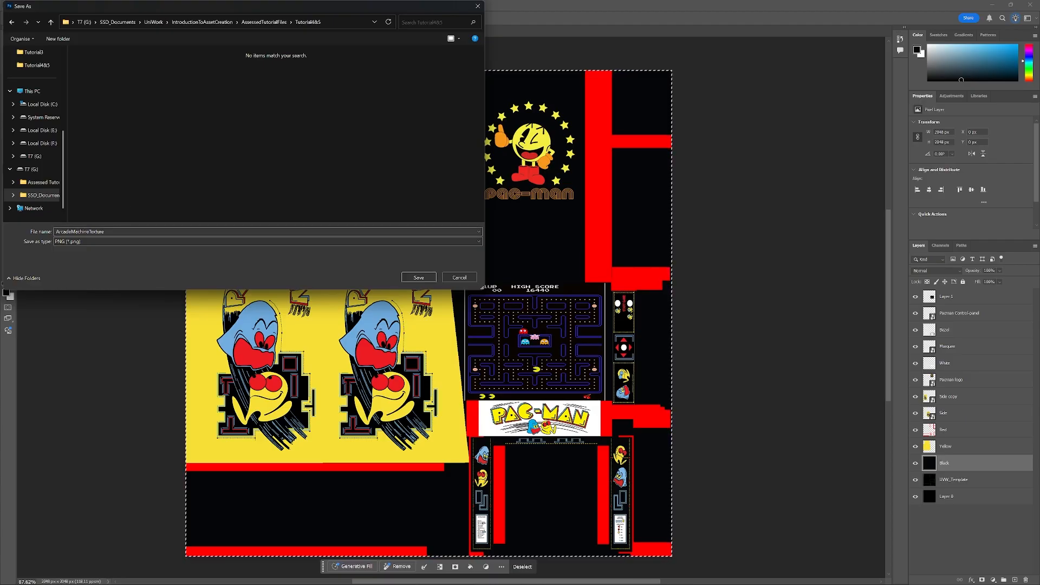
left_click(157, 232)
left_click(157, 232)
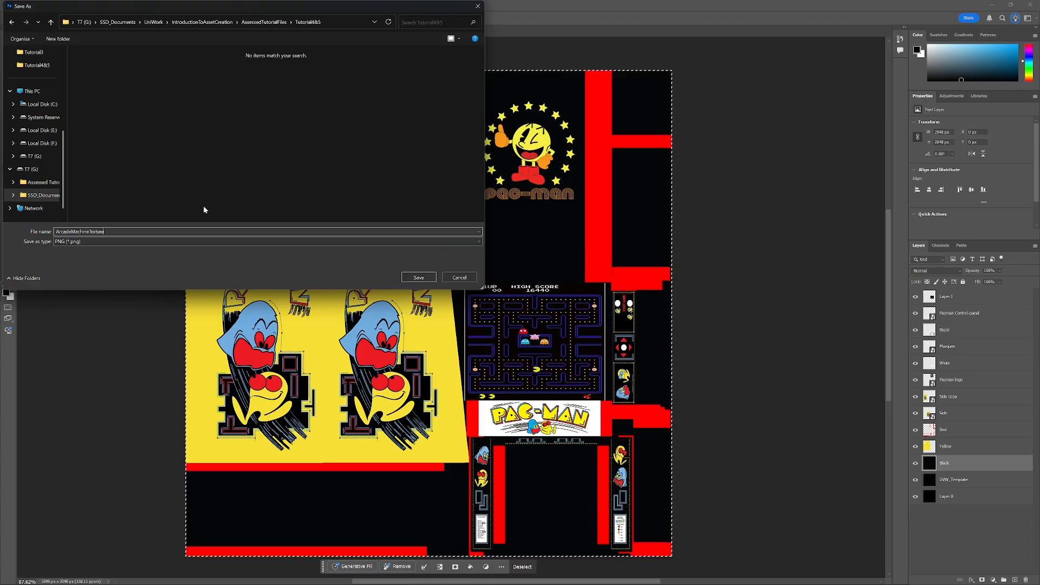
key("BackSpace")
key("BackSpace")
key("BackSpace")
key("BackSpace")
key("BackSpace")
key("BackSpace")
key("BackSpace")
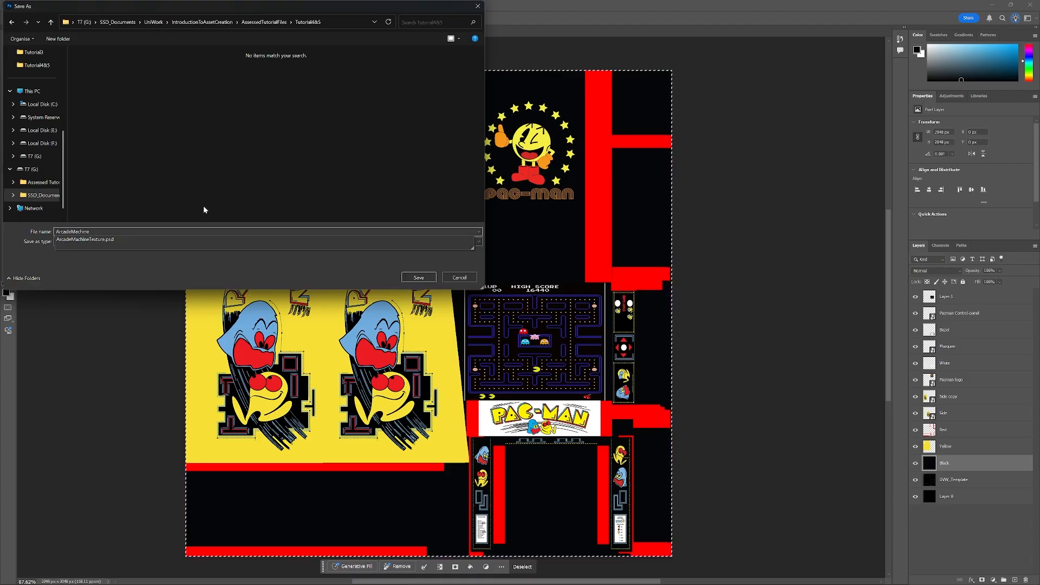
key("Home")
type("T_")
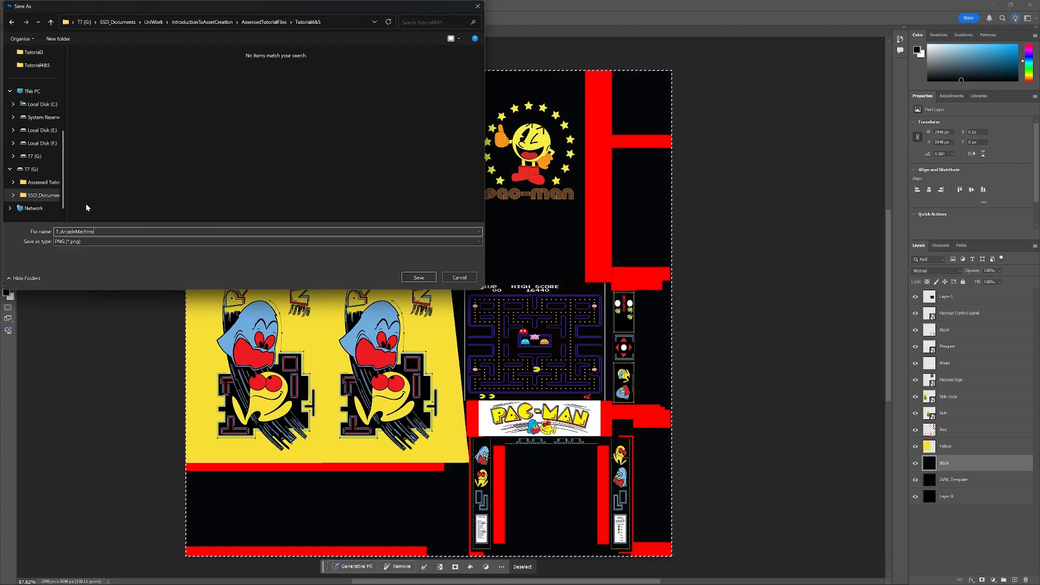
left_click(418, 278)
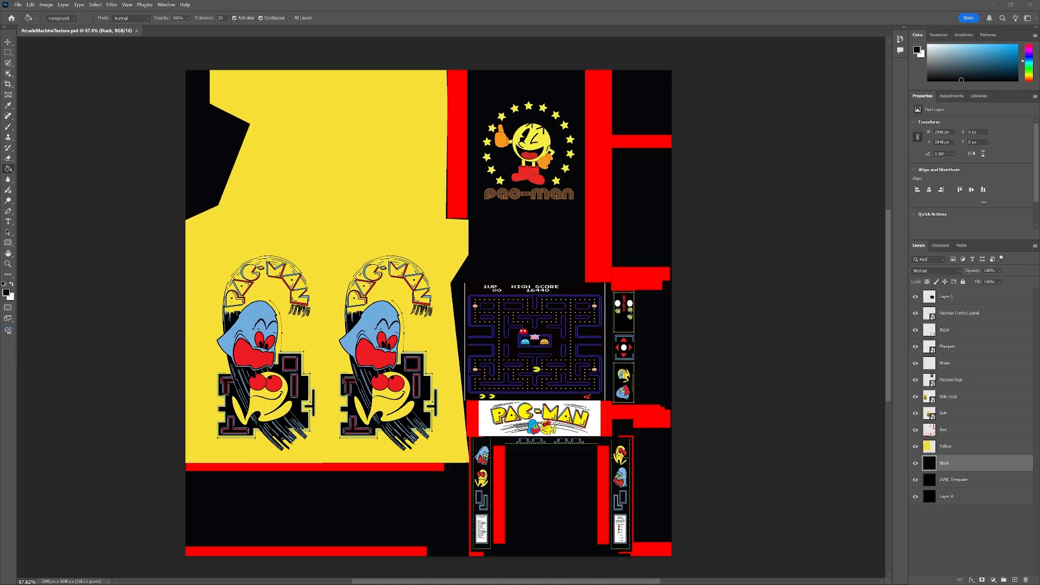
Switch to 3ds Max with the arcade cabinet scene, maximize its window and hide the checker pattern on the cabinet.
left_click_drag(0, 130, 429, 134)
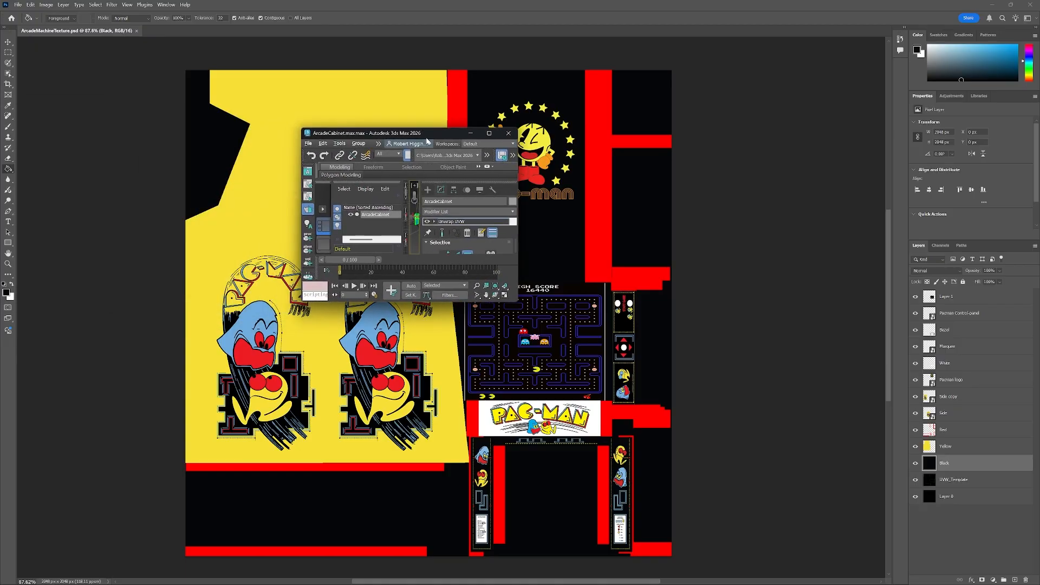
double_click(428, 133)
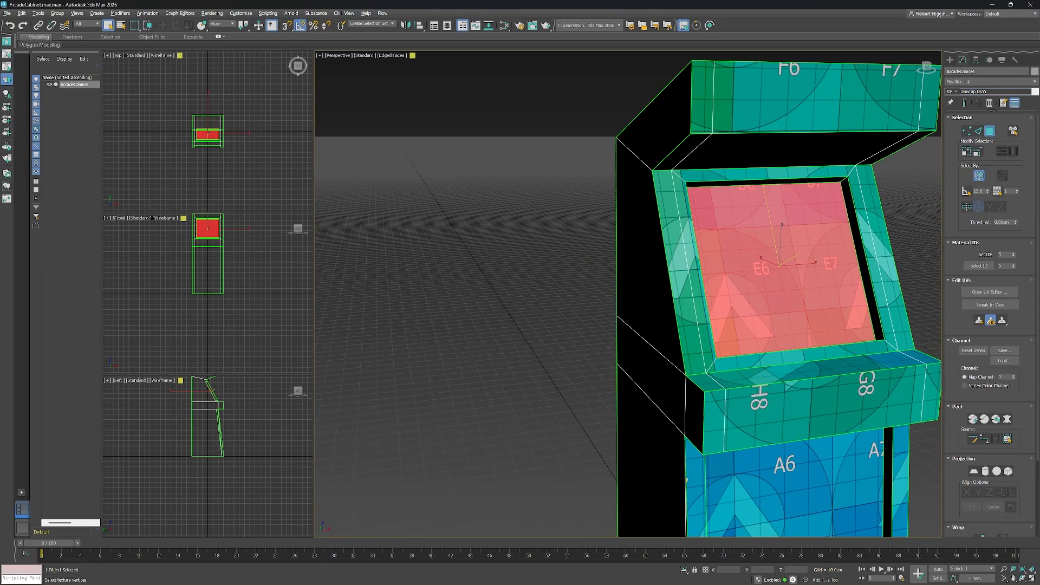
left_click_drag(0, 230, 435, 73)
left_click(545, 71)
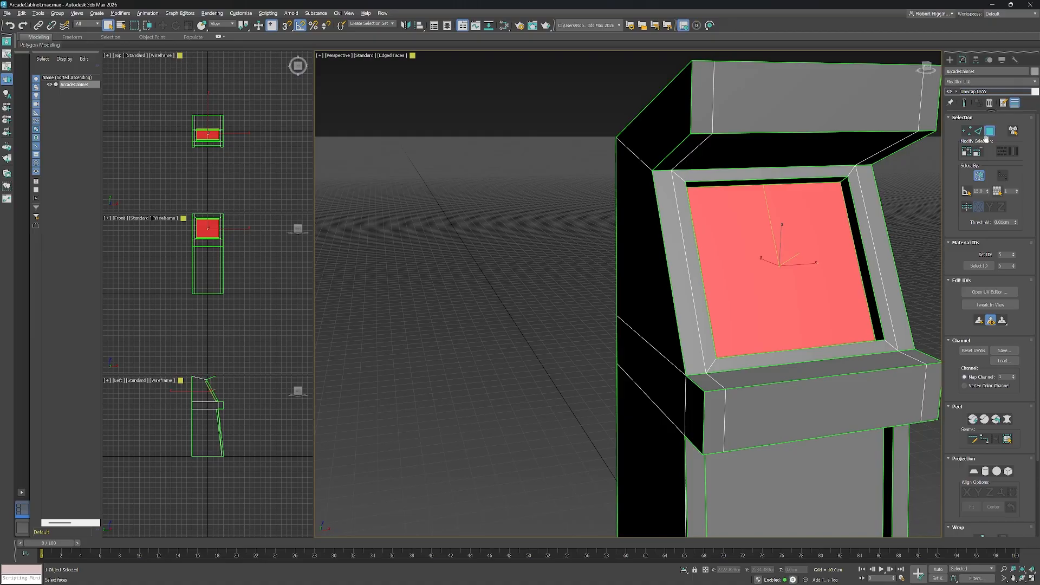
Collapse the cabinet's modifier stack so the Unwrap UVW modifier is baked into the Editable Poly.
left_click_drag(943, 207, 856, 207)
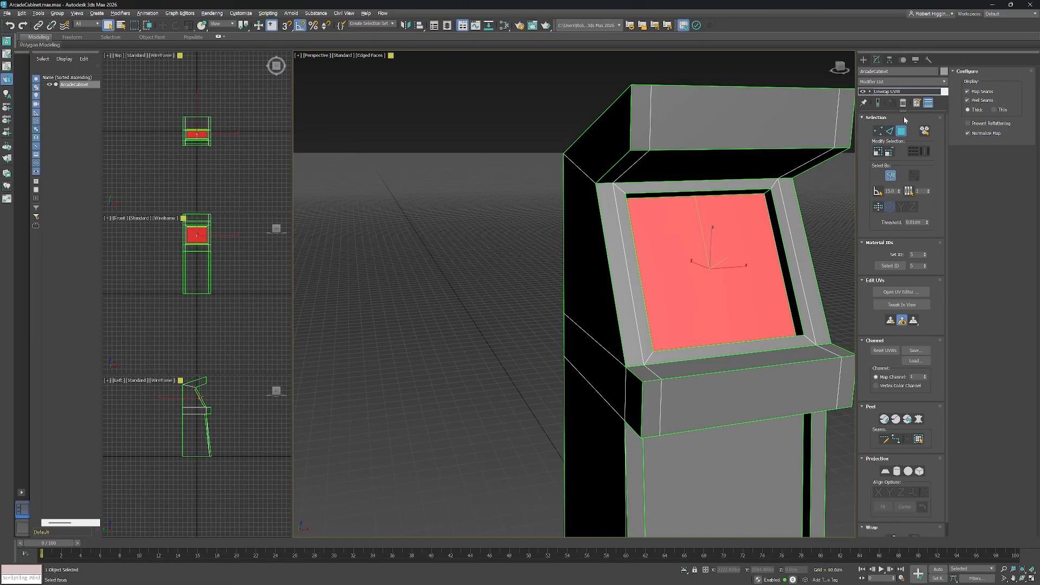
left_click_drag(903, 109, 883, 175)
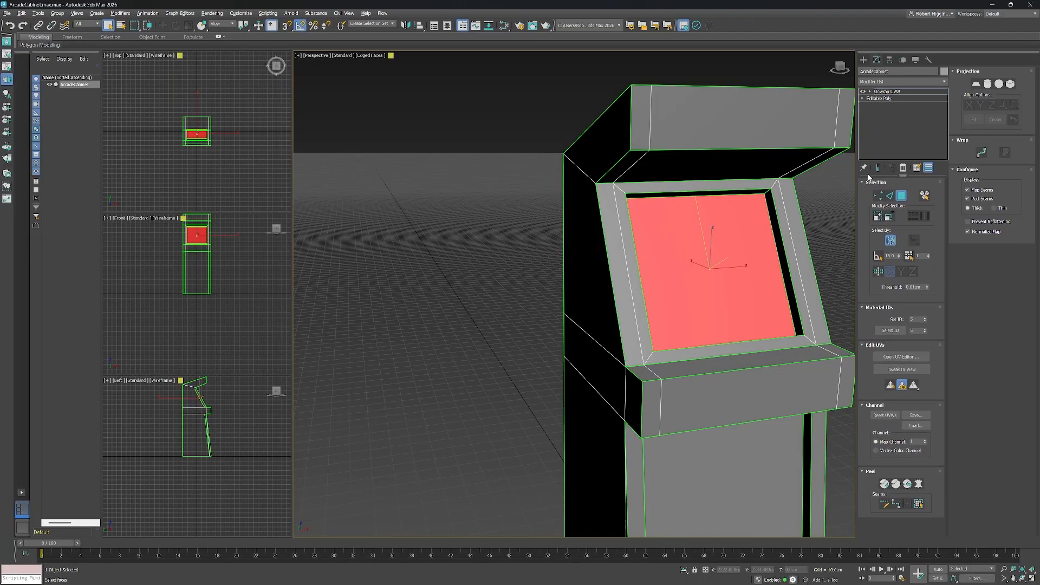
scroll(705, 303, "down", 6)
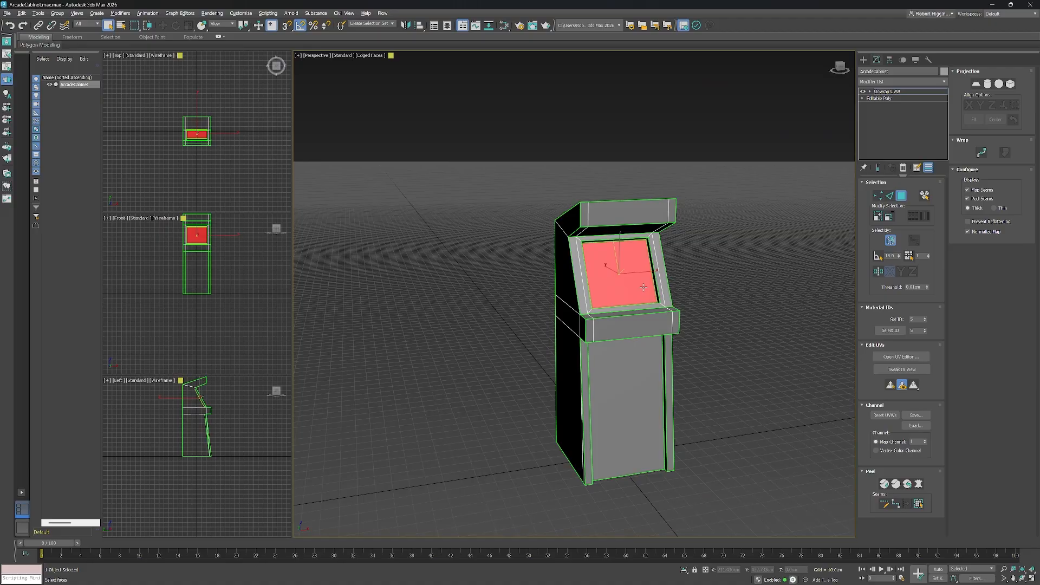
scroll(671, 331, "up", 3)
left_click_drag(670, 330, 694, 302)
left_click(888, 92)
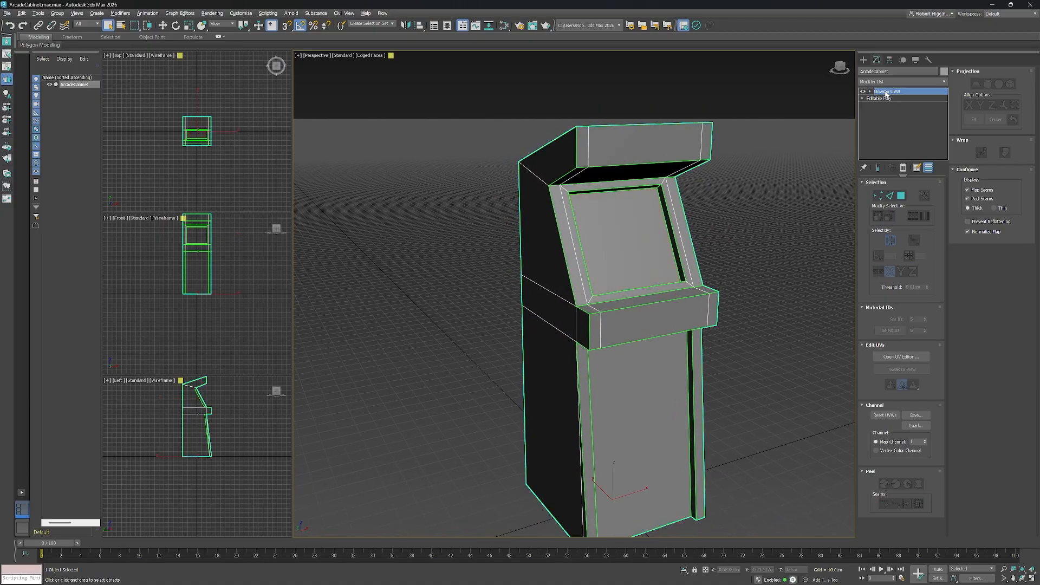
right_click(887, 93)
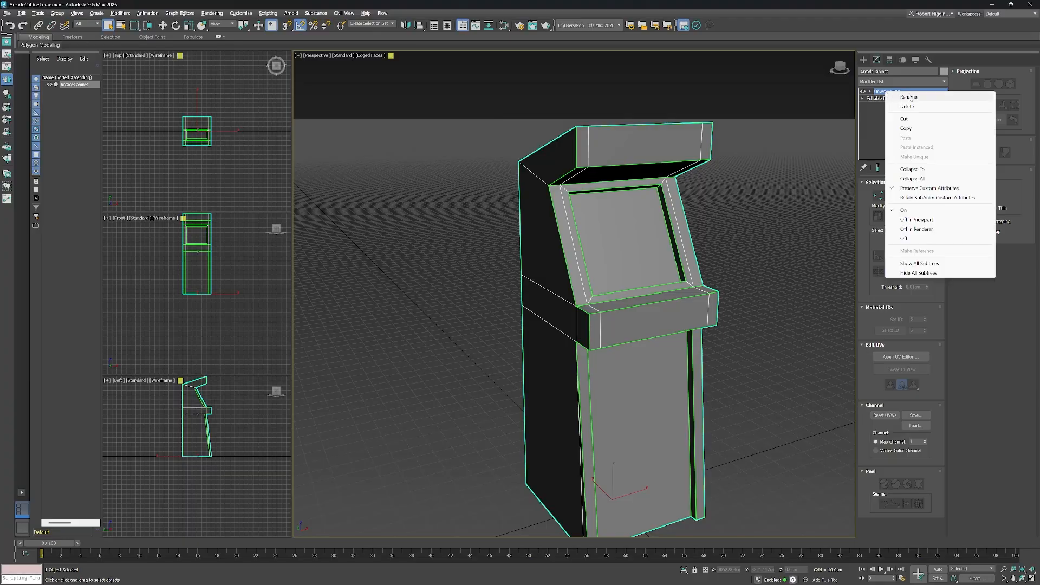
left_click(928, 180)
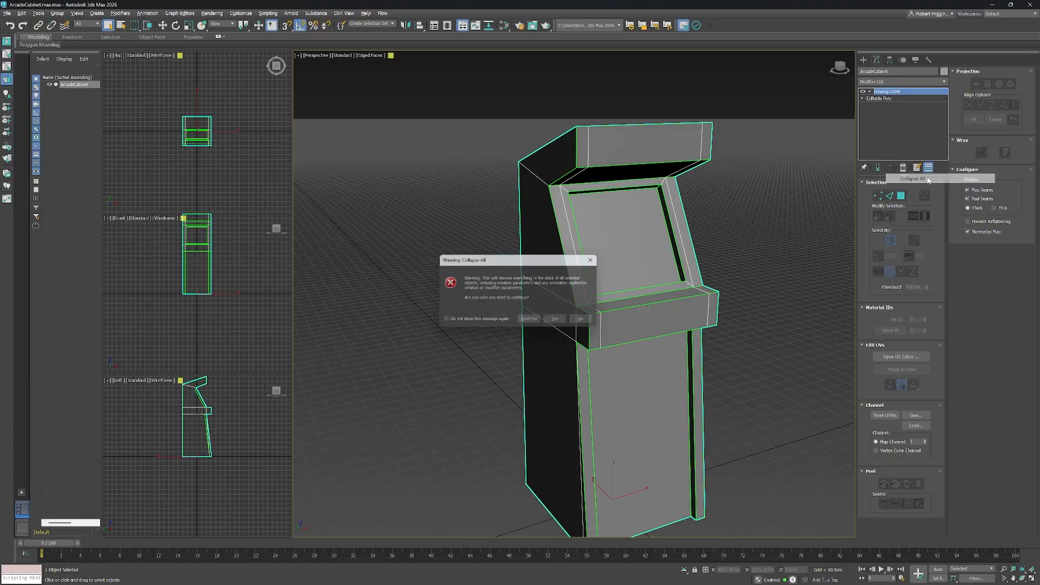
left_click(558, 322)
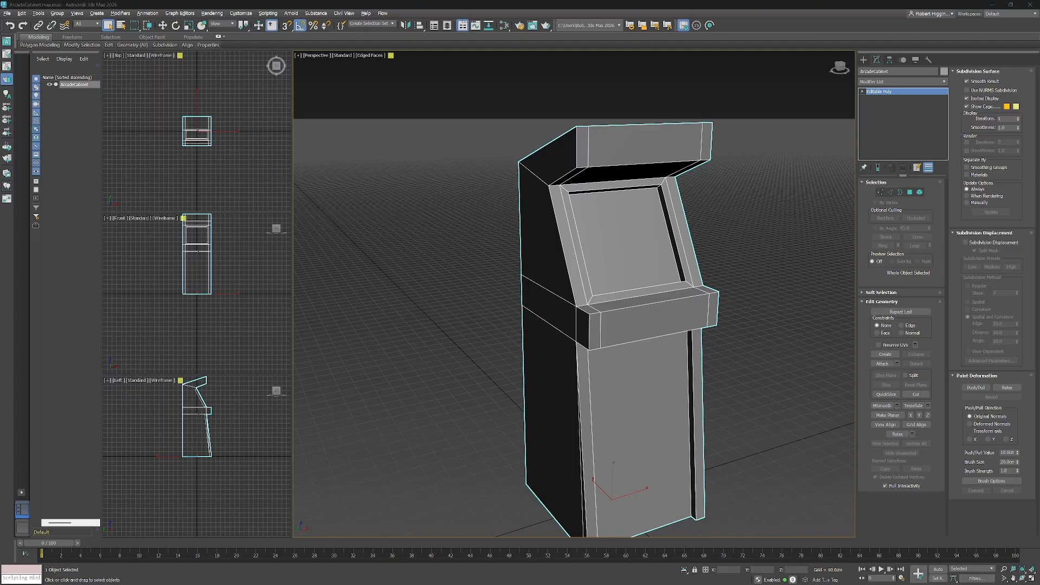
Open the Slate Material Editor and create a PBR Material (Metal/Rough) node.
left_click_drag(582, 335, 557, 318)
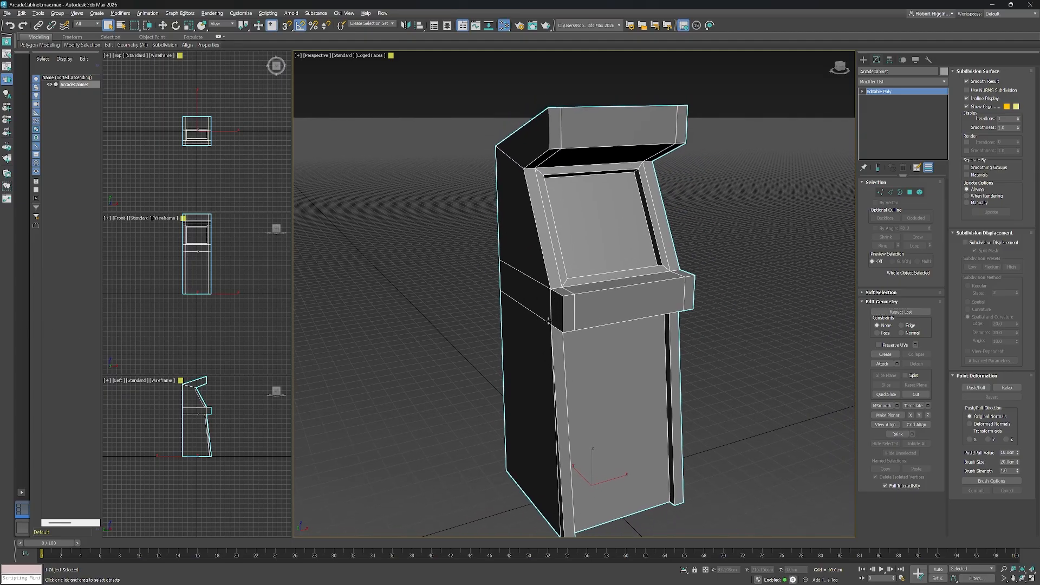
key("m")
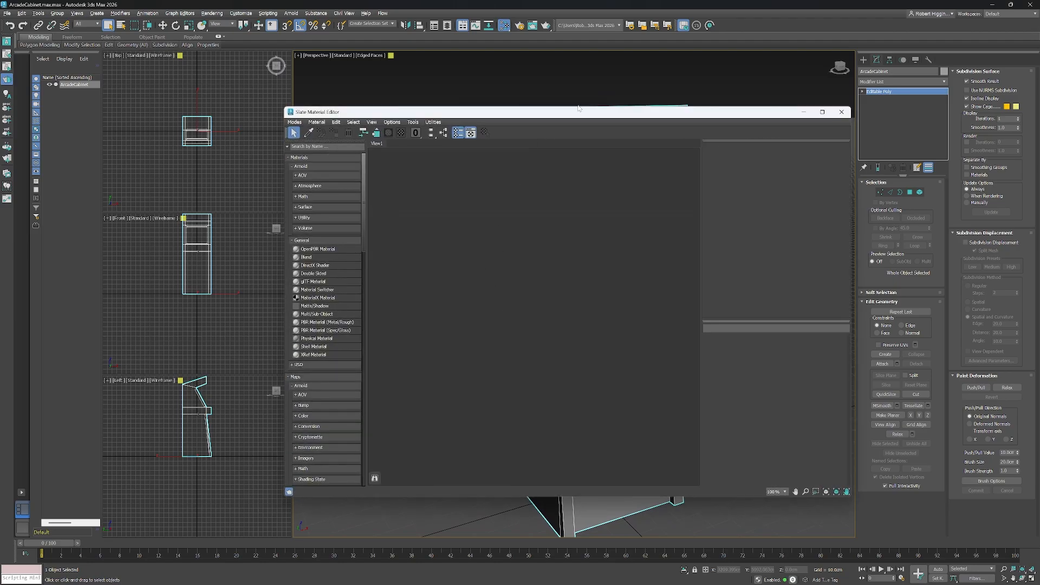
left_click_drag(578, 115, 493, 98)
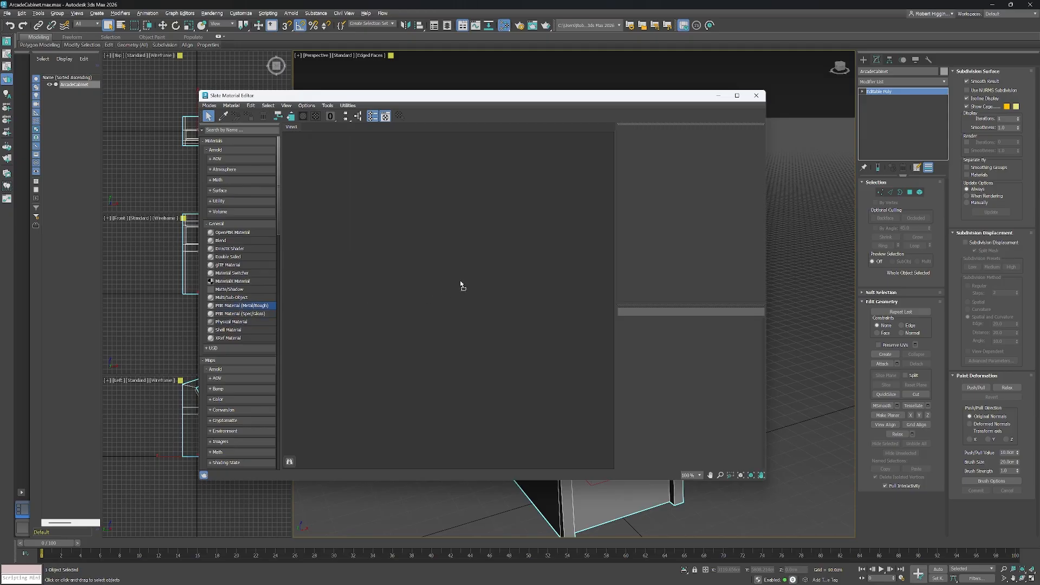
left_click_drag(461, 284, 461, 285)
scroll(455, 288, "up", 3)
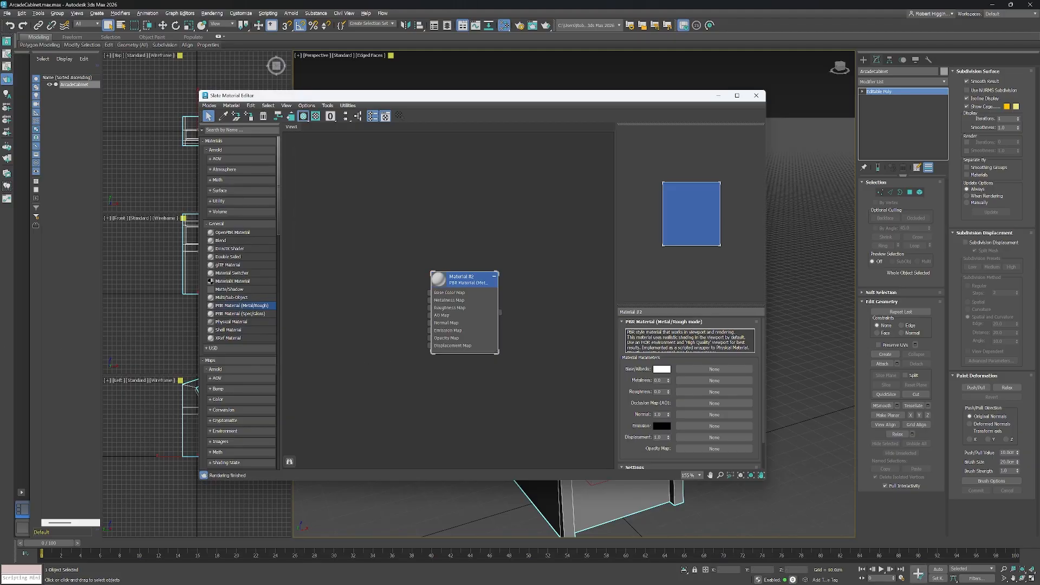
scroll(409, 329, "up", 1)
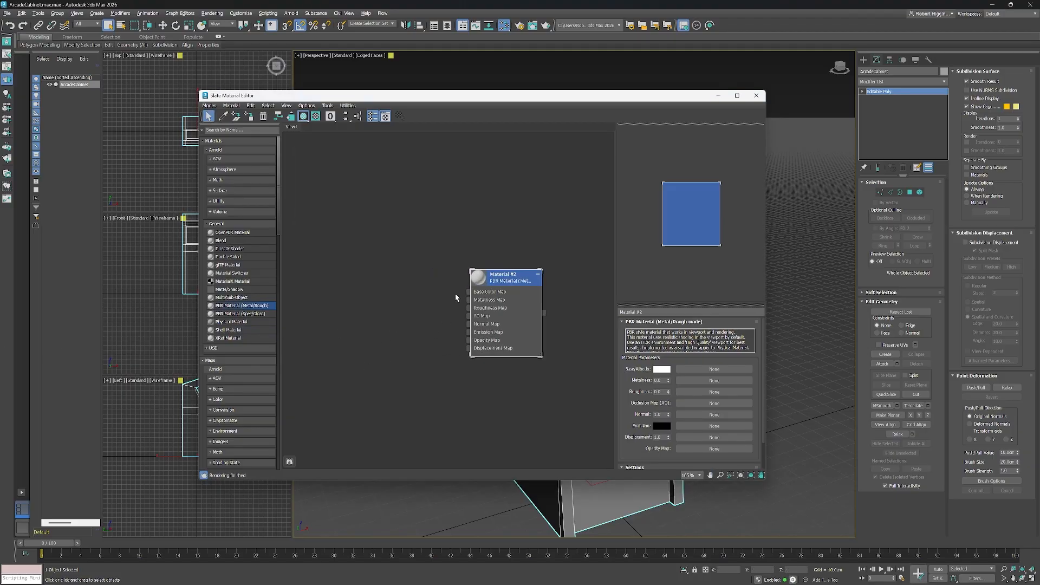
Connect a Bitmap using T_ArcadeMachine to the PBR material's Base Color Map input.
left_click_drag(469, 295, 413, 269)
mouse_move(433, 292)
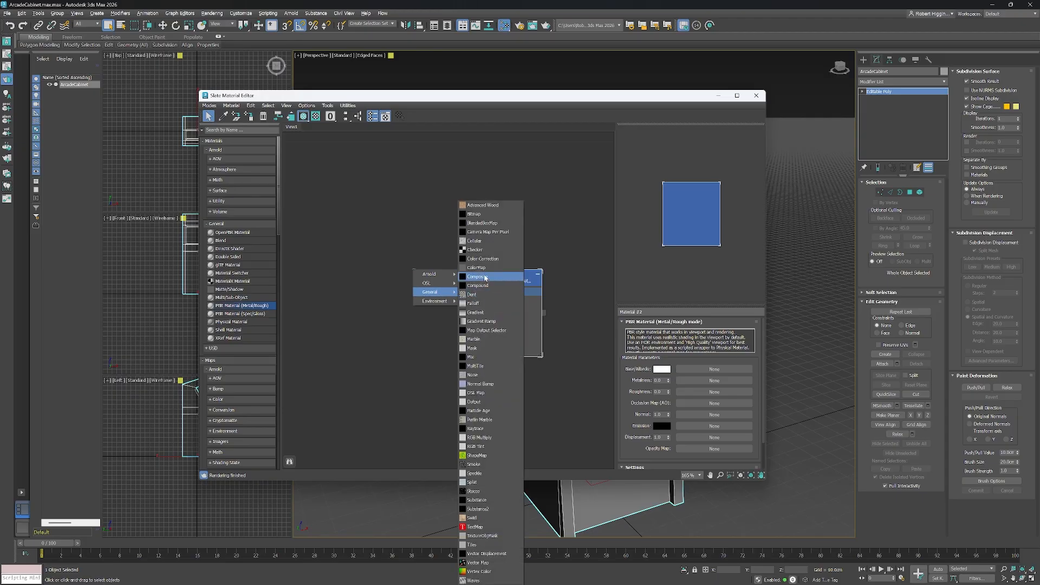
left_click(492, 218)
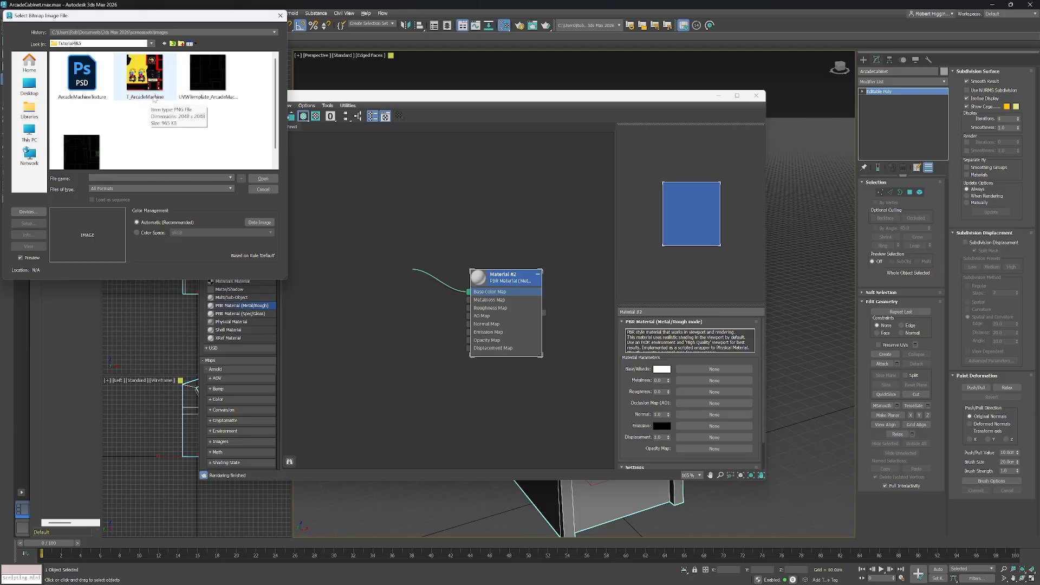
left_click(160, 96)
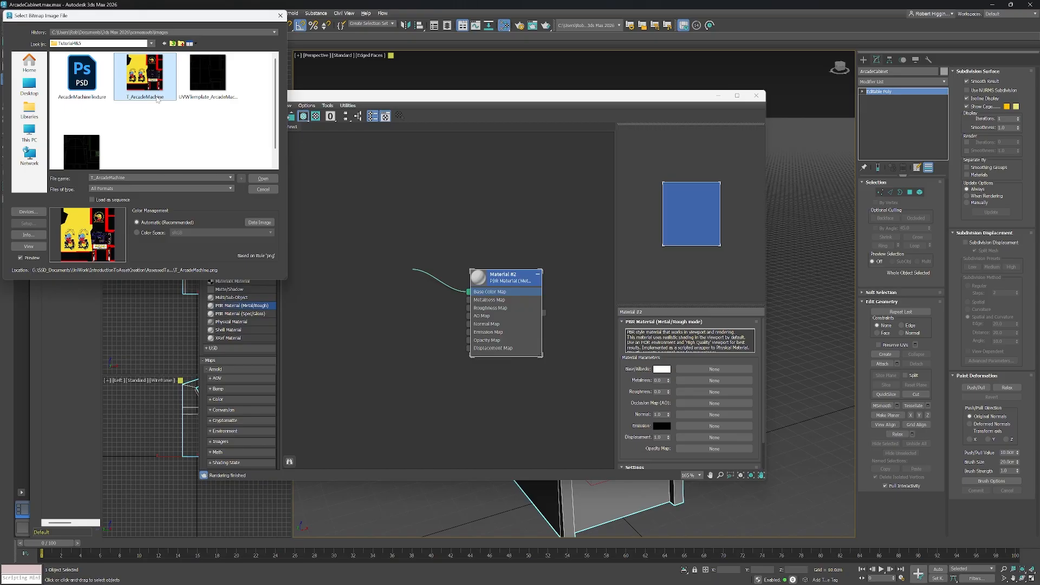
left_click(263, 179)
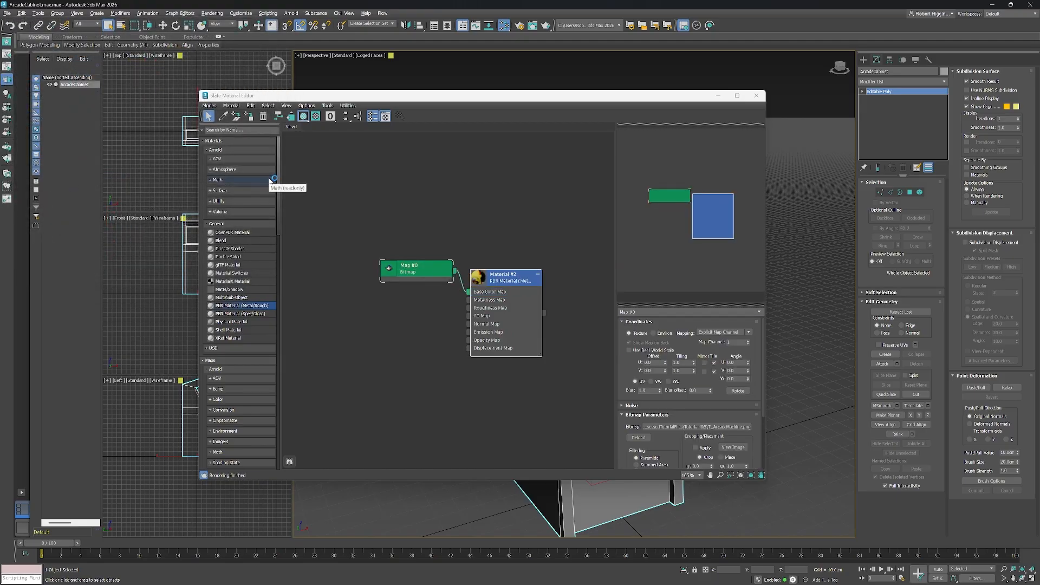
Show the material's texture shaded in the viewport.
left_click(304, 117)
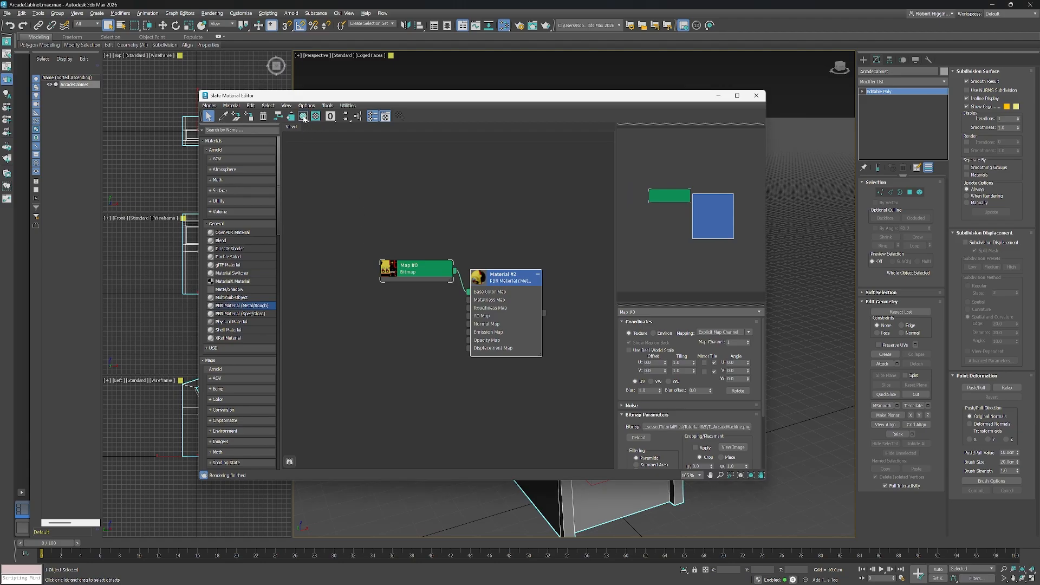
left_click(304, 116)
left_click_drag(606, 96, 581, 93)
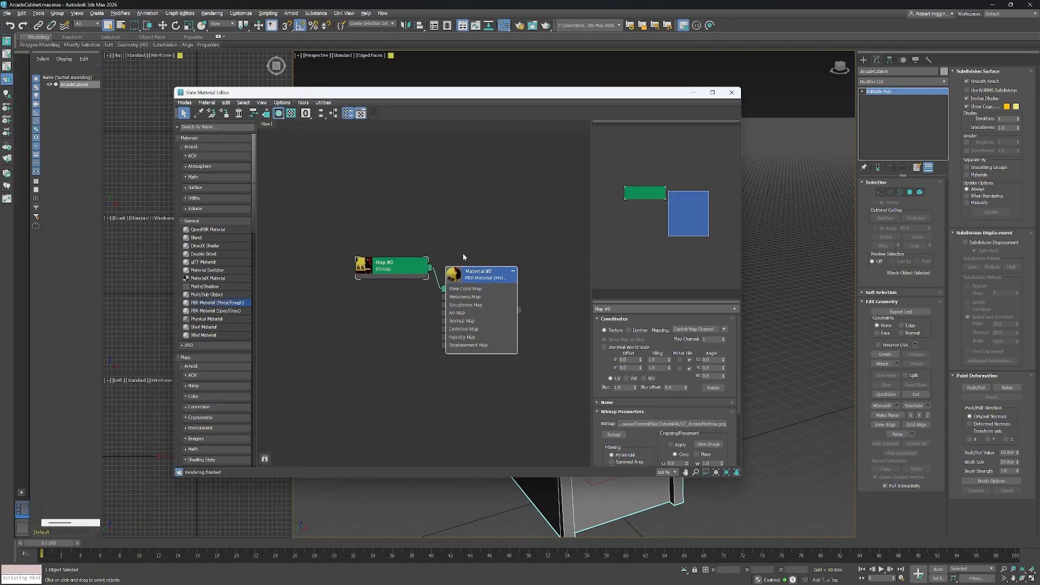
Assign the PBR material to the selected cabinet and close the Slate Material Editor.
left_click(477, 275)
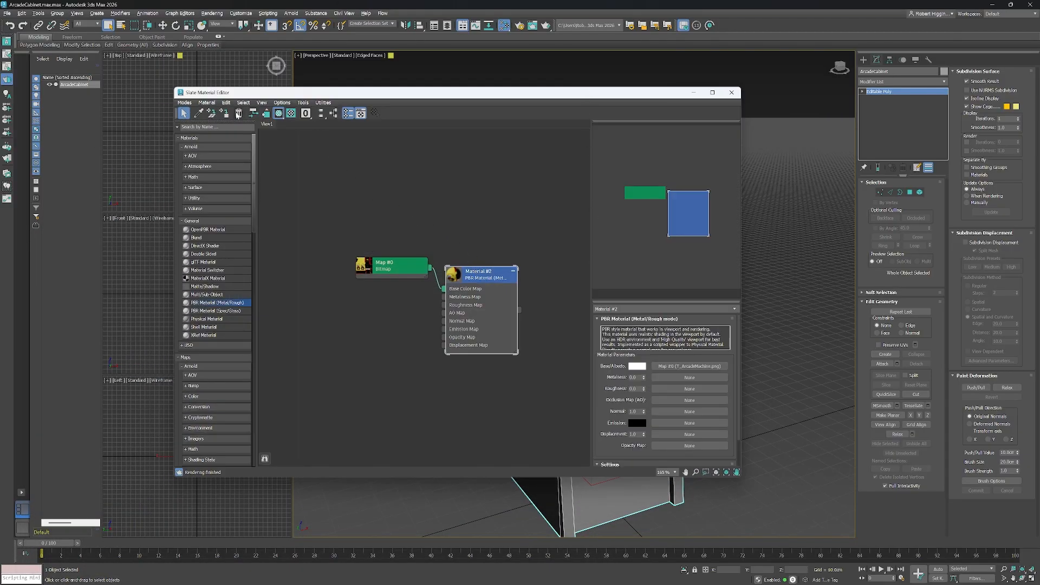
left_click(226, 114)
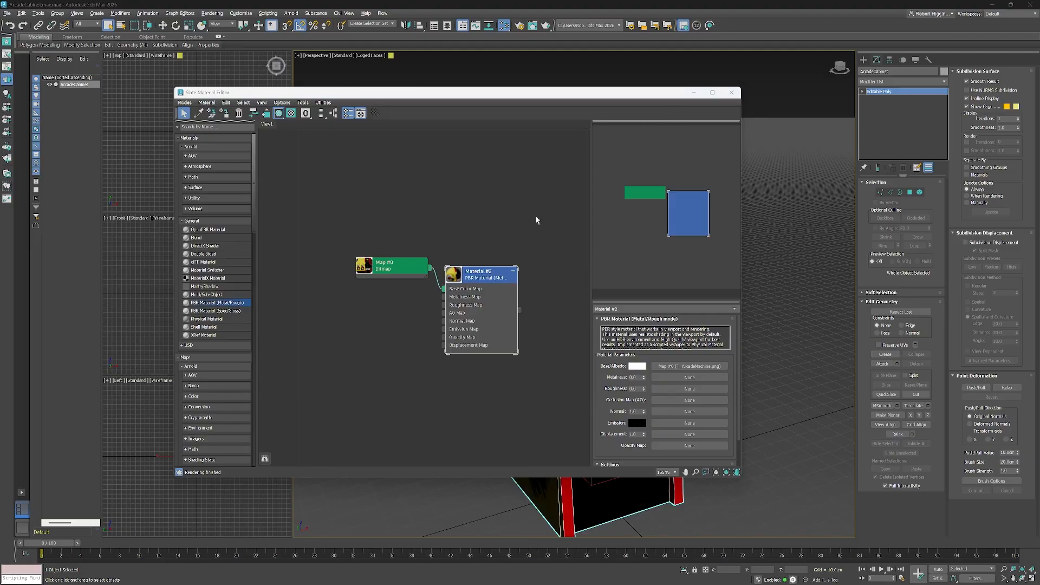
left_click(731, 93)
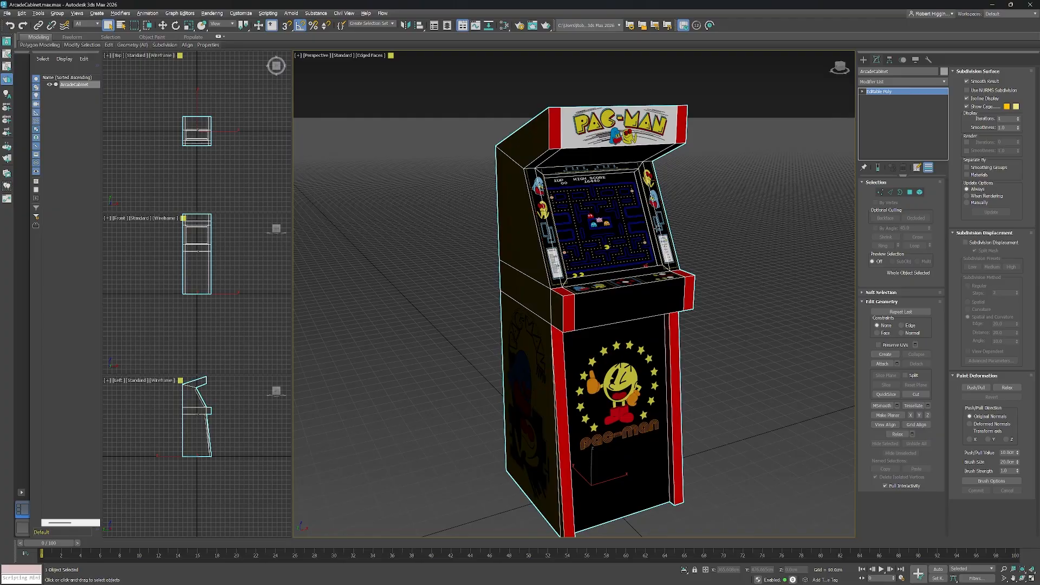
Orbit and zoom around the cabinet to inspect how the texture maps onto each side.
mouse_move(719, 258)
left_mouse_down()
mouse_move(694, 248)
mouse_move(698, 233)
mouse_move(734, 226)
mouse_move(724, 257)
mouse_move(712, 250)
left_mouse_up()
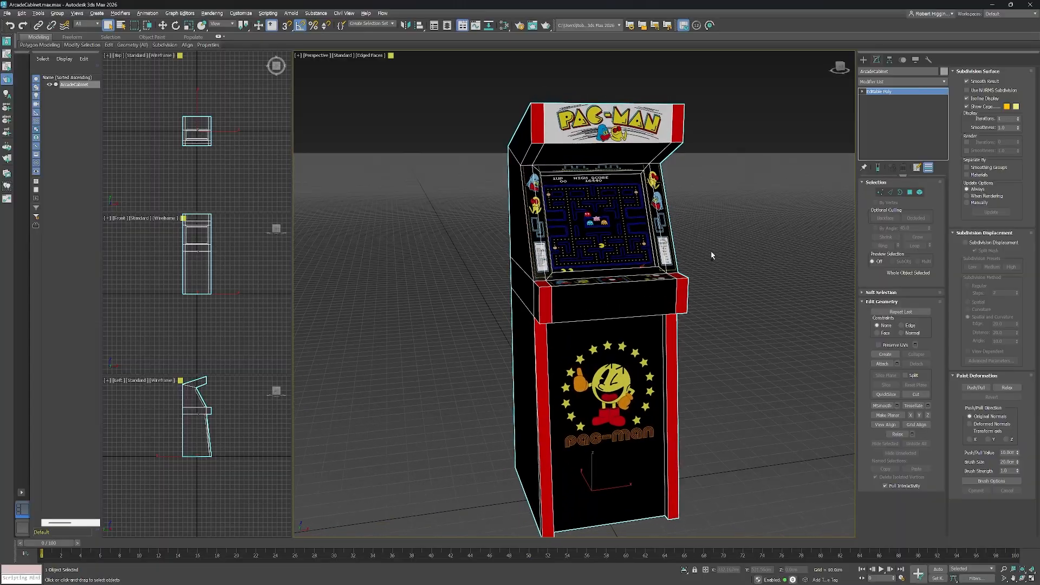
scroll(581, 188, "up", 5)
scroll(673, 236, "down", 5)
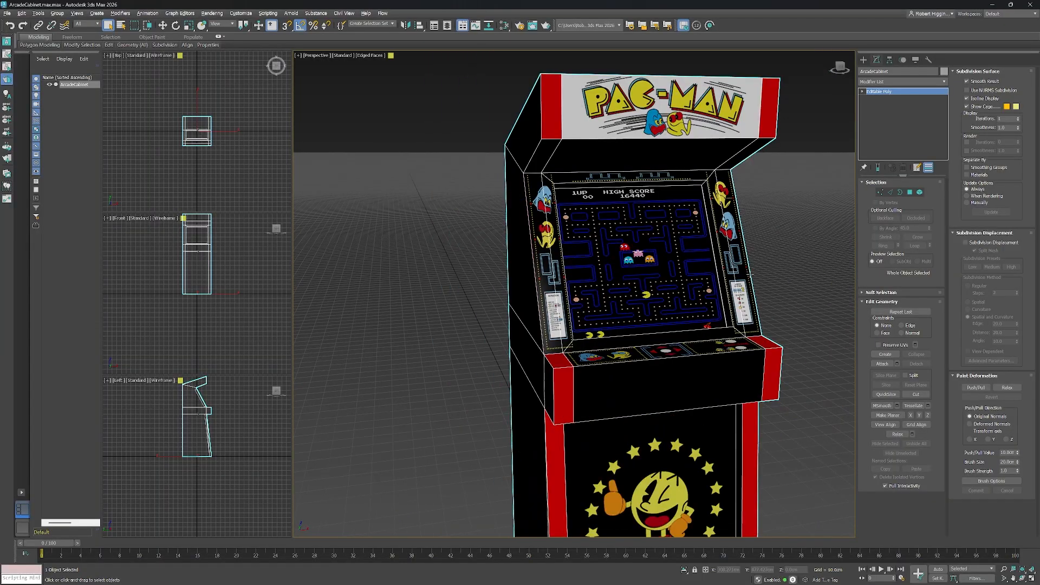
left_click_drag(775, 275, 680, 272)
scroll(680, 272, "down", 5)
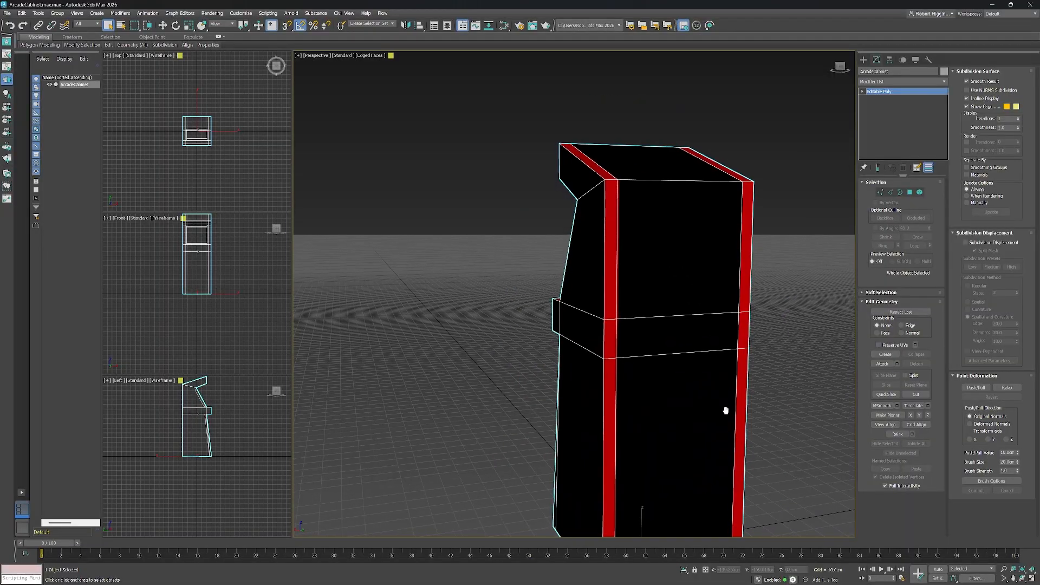
left_click_drag(727, 409, 760, 348)
Preview the cabinet with High Quality viewport shading, then return the perspective view to Standard shading.
left_click(344, 55)
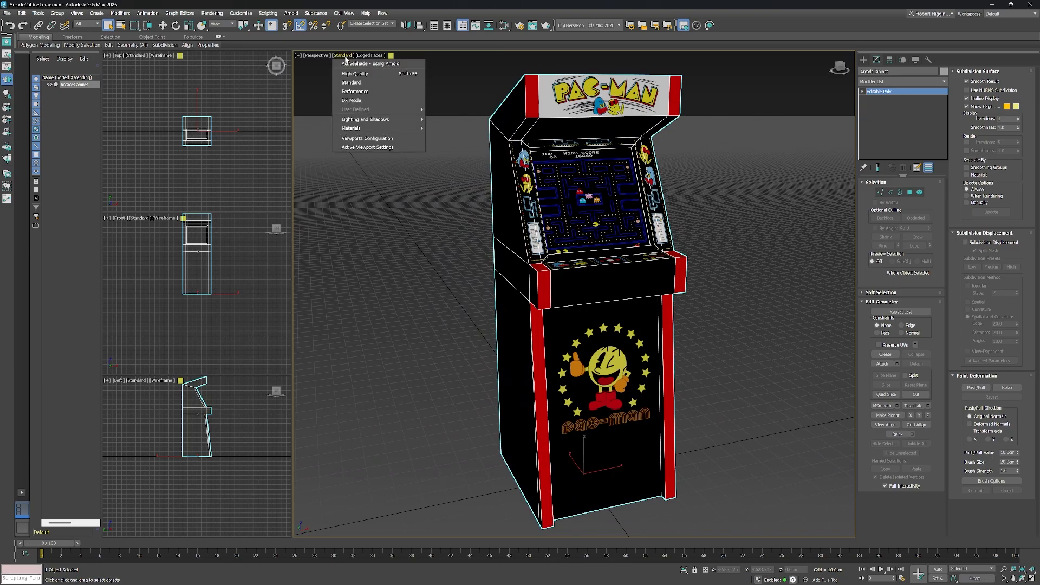
left_click(357, 74)
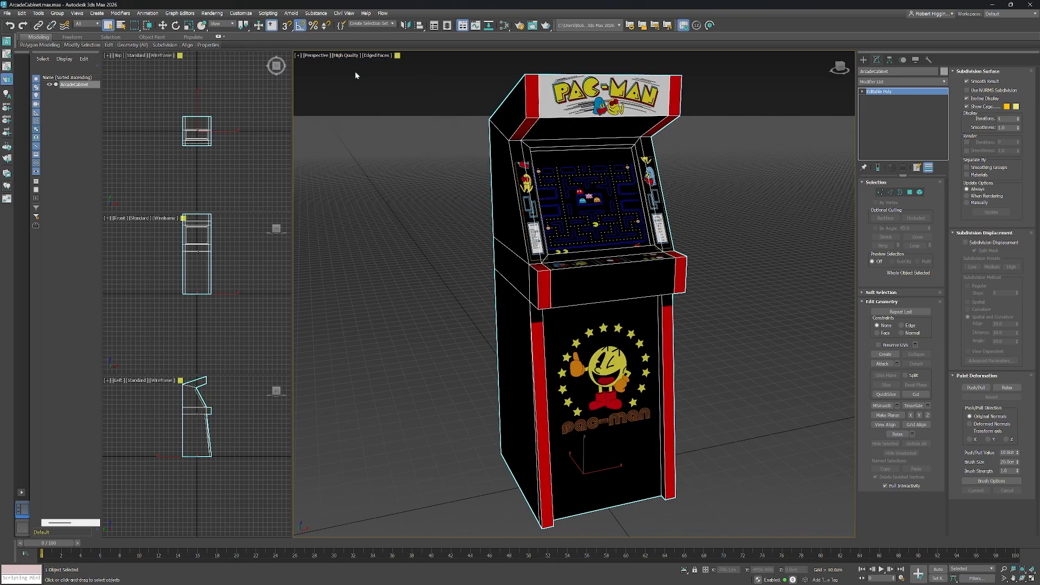
scroll(640, 216, "up", 3)
mouse_move(652, 300)
left_mouse_down()
mouse_move(672, 298)
mouse_move(658, 299)
mouse_move(679, 336)
mouse_move(555, 301)
mouse_move(657, 308)
mouse_move(657, 323)
mouse_move(637, 307)
mouse_move(654, 318)
left_mouse_up()
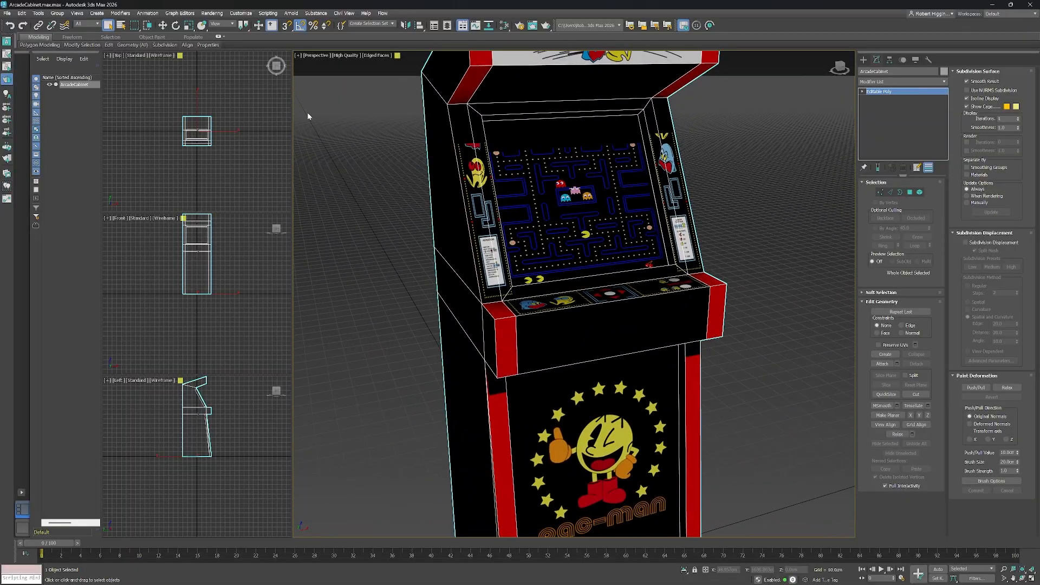
left_click(345, 56)
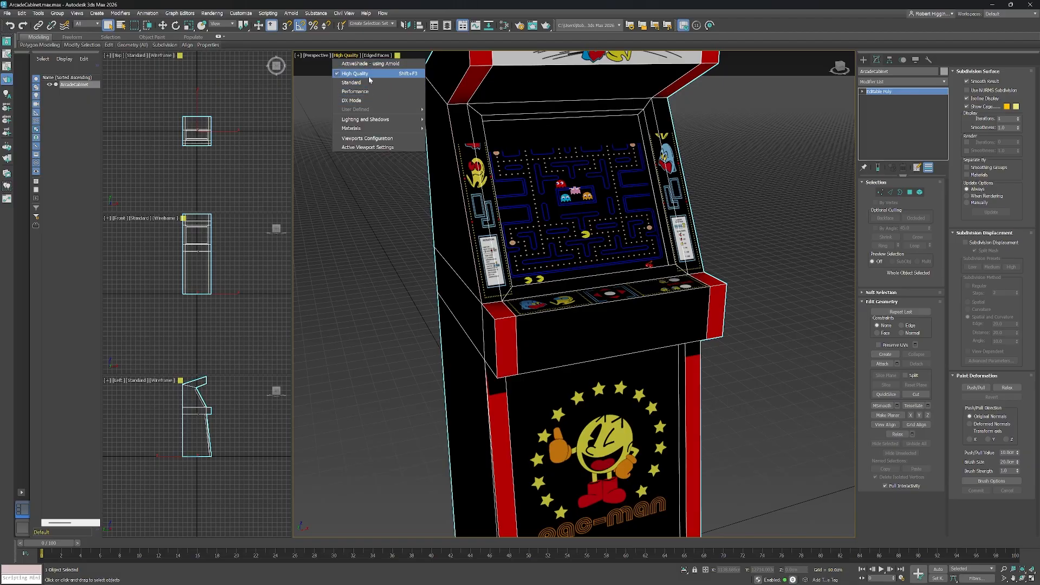
left_click(366, 82)
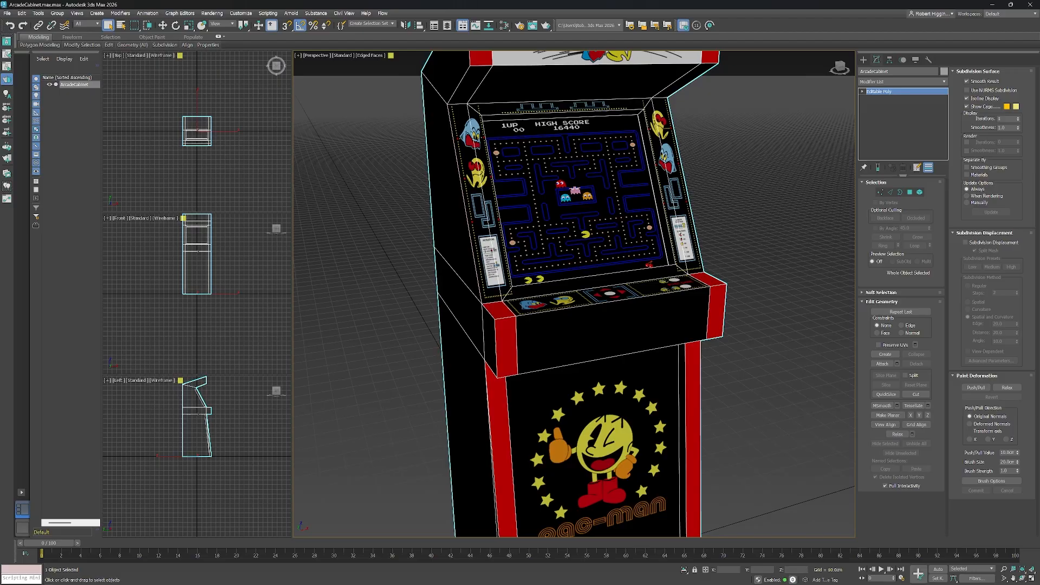
key("z")
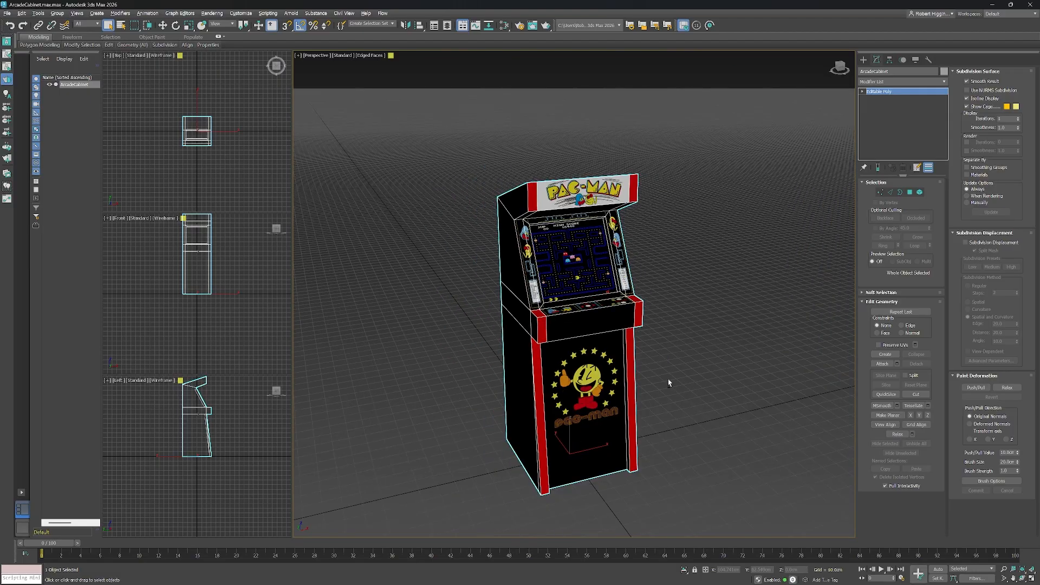
left_click_drag(668, 382, 666, 359)
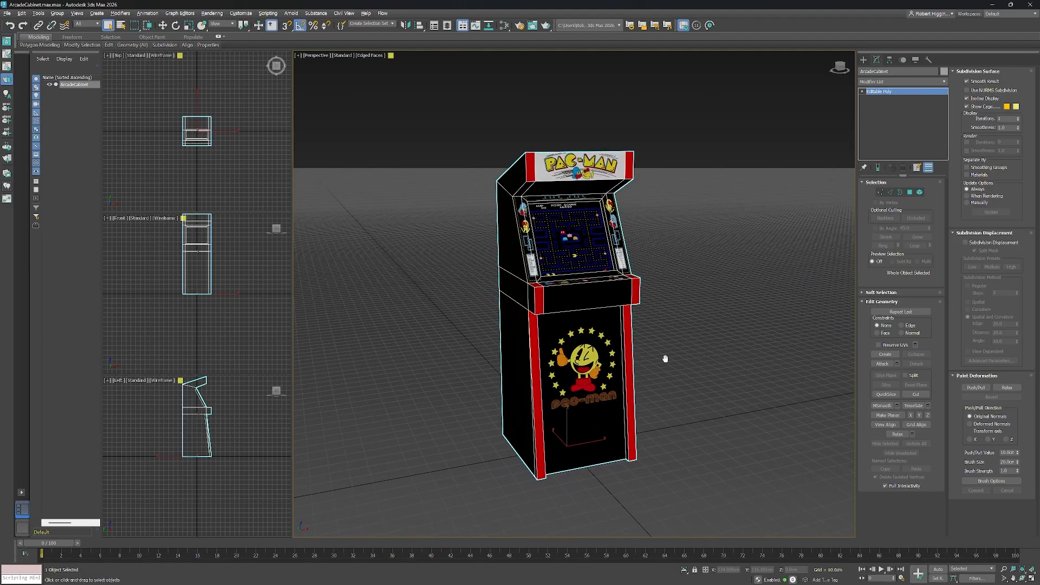
Export the cabinet as an FBX file named SM_ArcadeCabinetAT2 using the default FBX export settings.
left_click(7, 13)
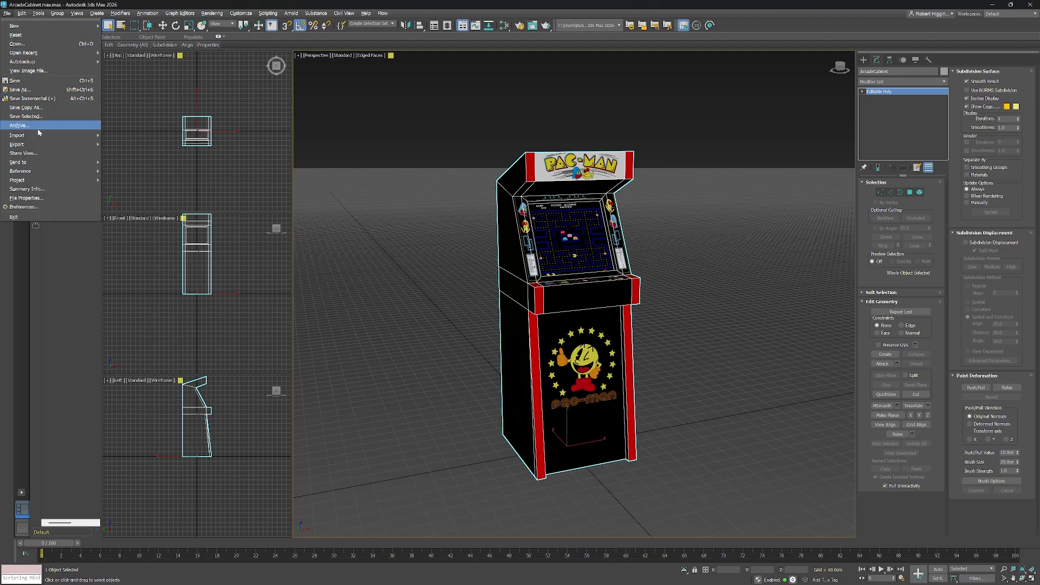
left_click(120, 144)
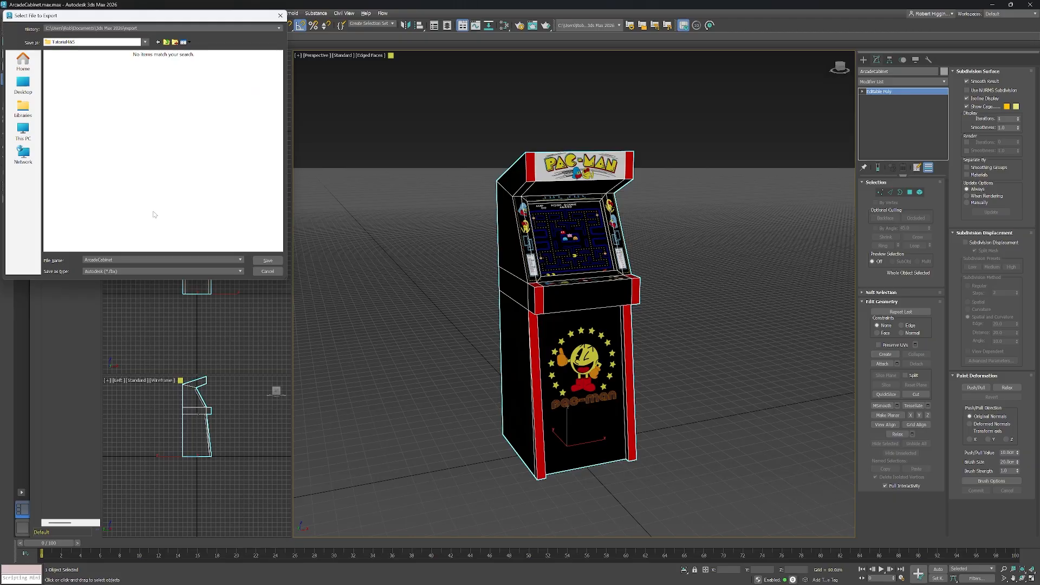
double_click(99, 261)
left_click(166, 225)
type("SM_")
left_click(272, 263)
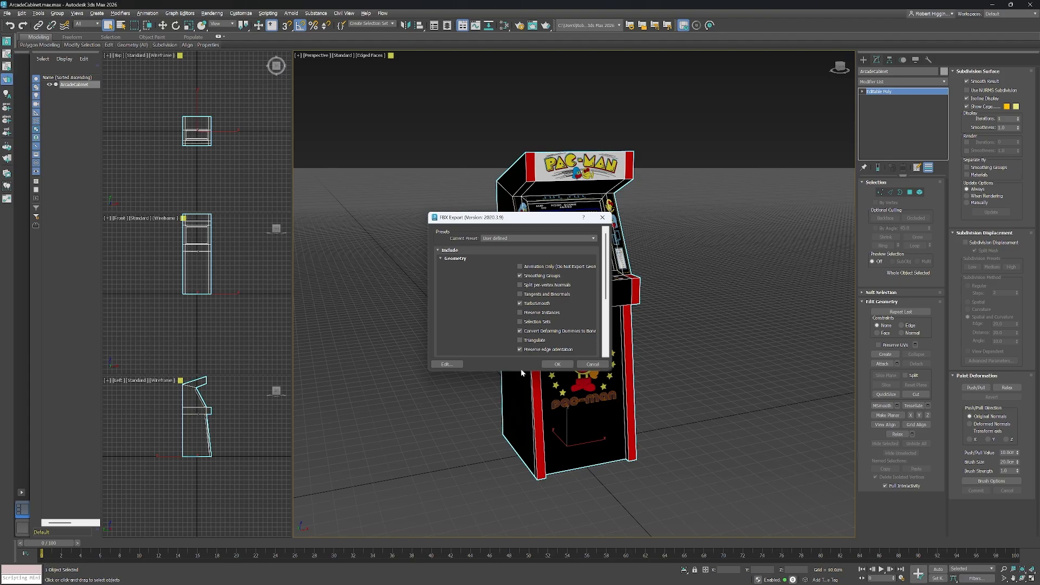
left_click(556, 364)
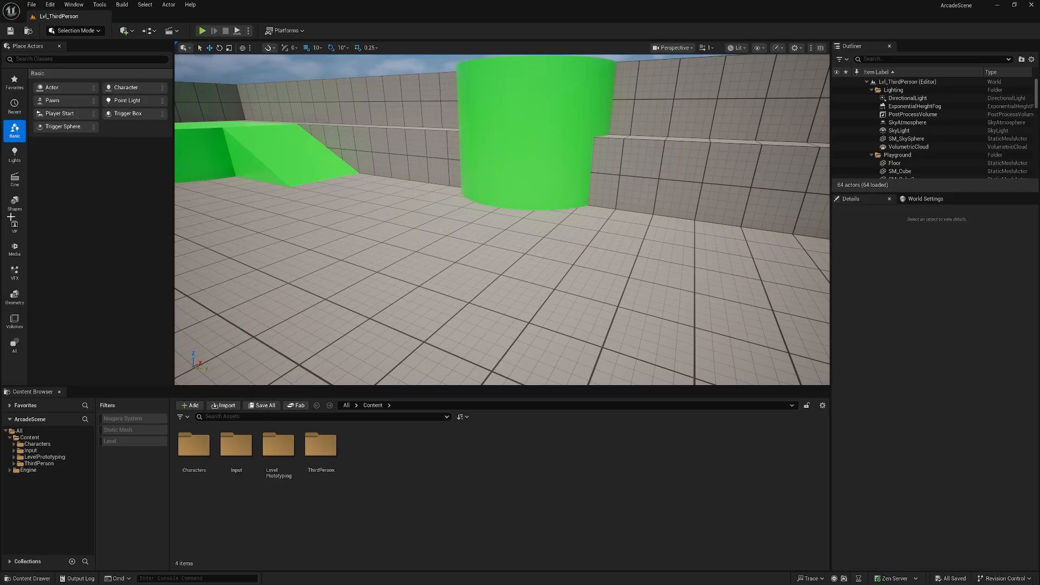
Switch to Unreal Engine and import the T_Base_ArcadeMachine texture into the Content folder.
key("alt+Tab")
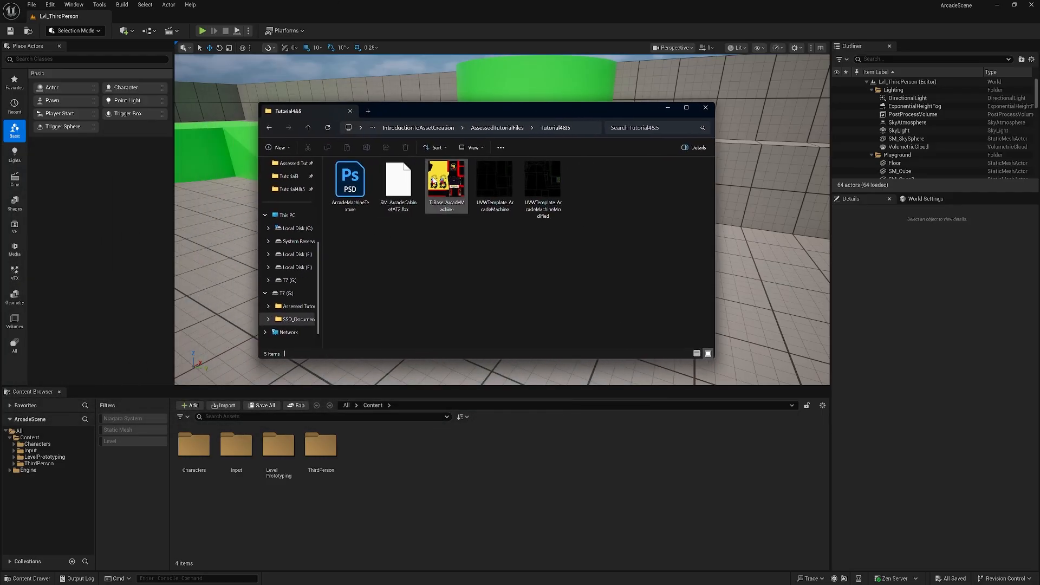
left_click_drag(443, 179, 398, 473)
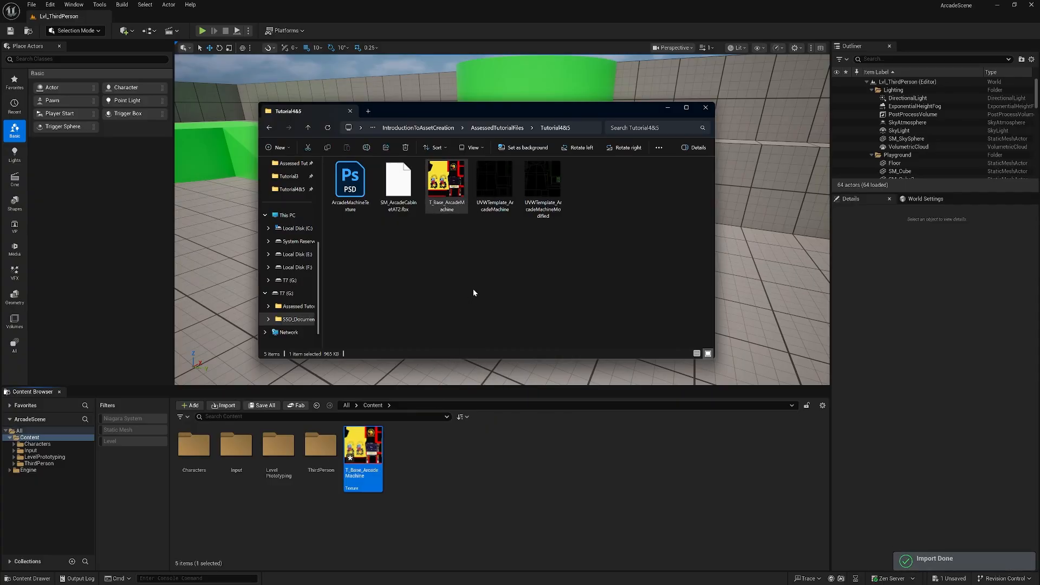
Import SM_ArcadeCabinetAT2.fbx into the Content folder, reviewing the import options and keeping the defaults.
left_click_drag(398, 190, 456, 474)
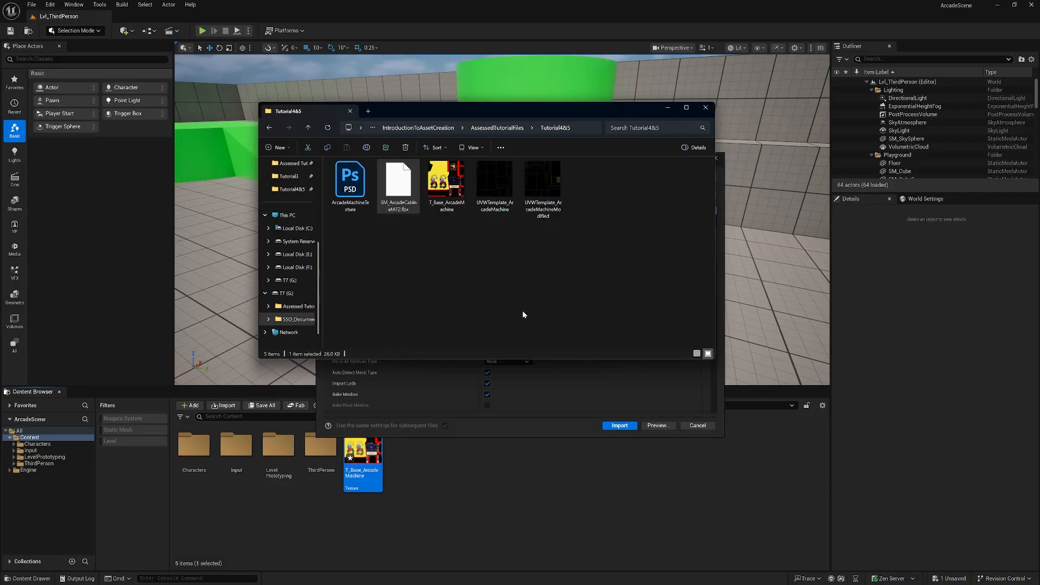
left_click(668, 108)
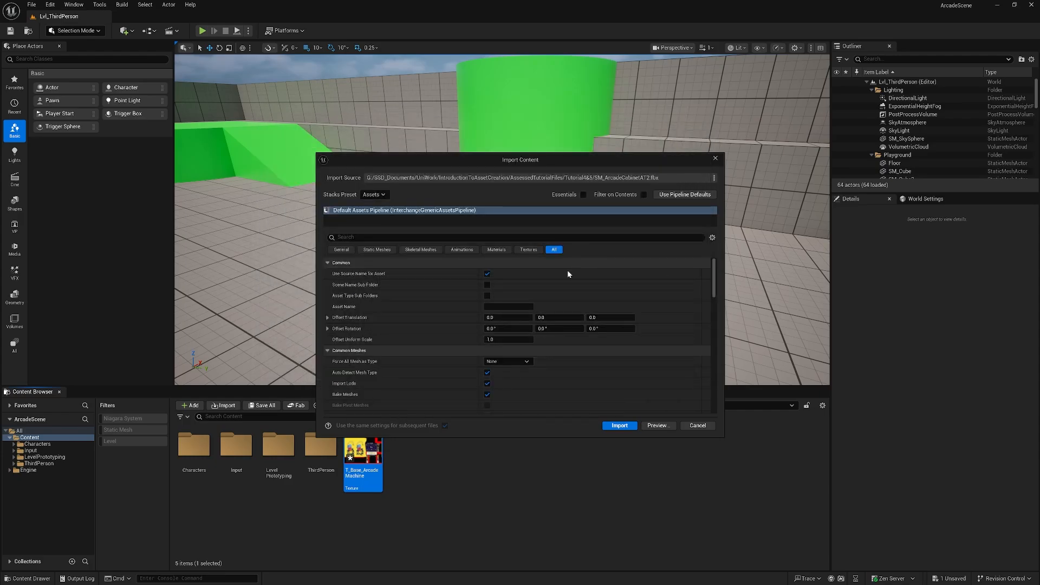
scroll(570, 293, "down", 3)
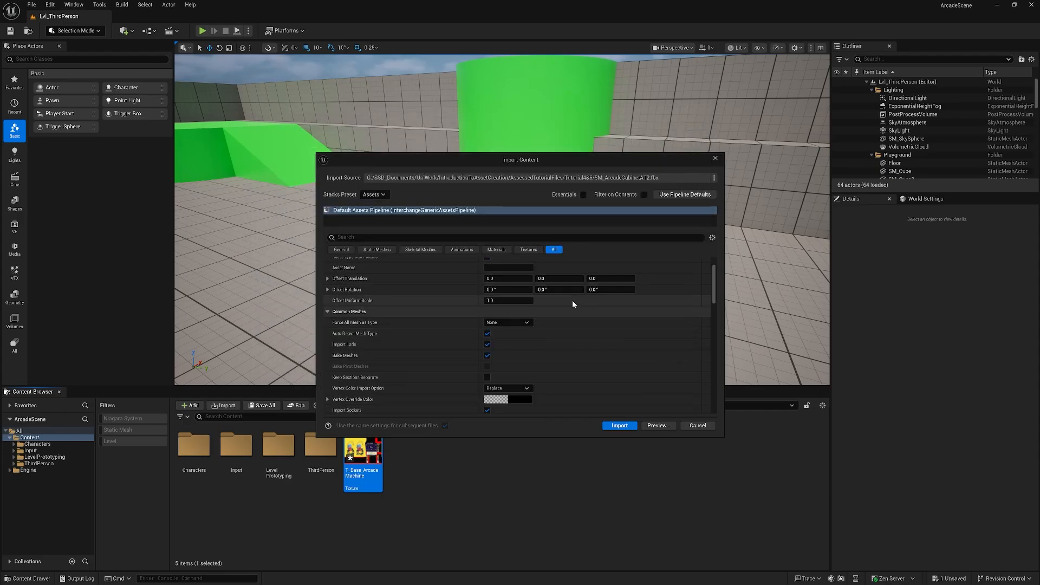
scroll(569, 312, "down", 3)
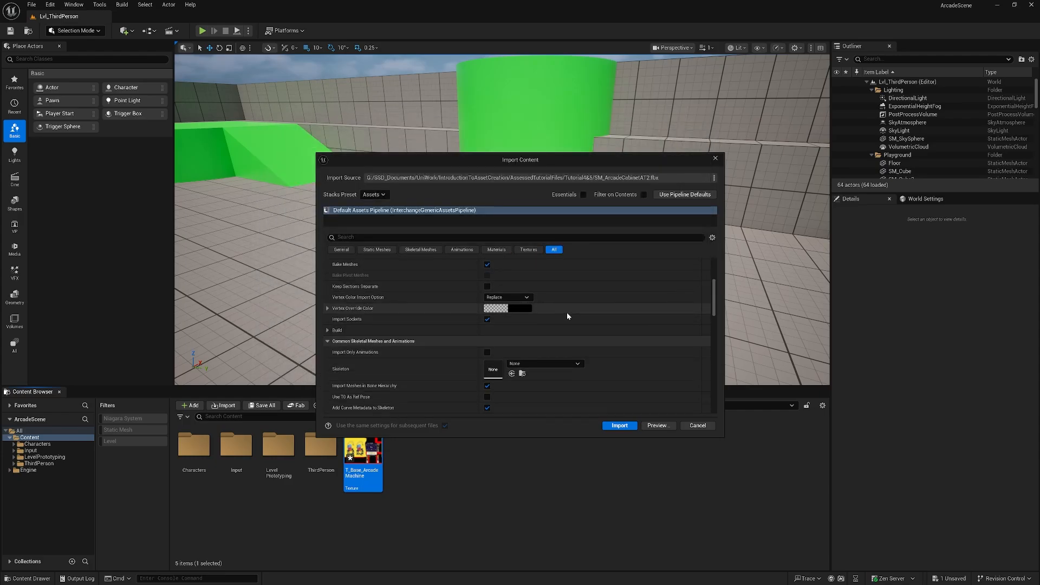
scroll(563, 314, "down", 3)
scroll(543, 335, "down", 8)
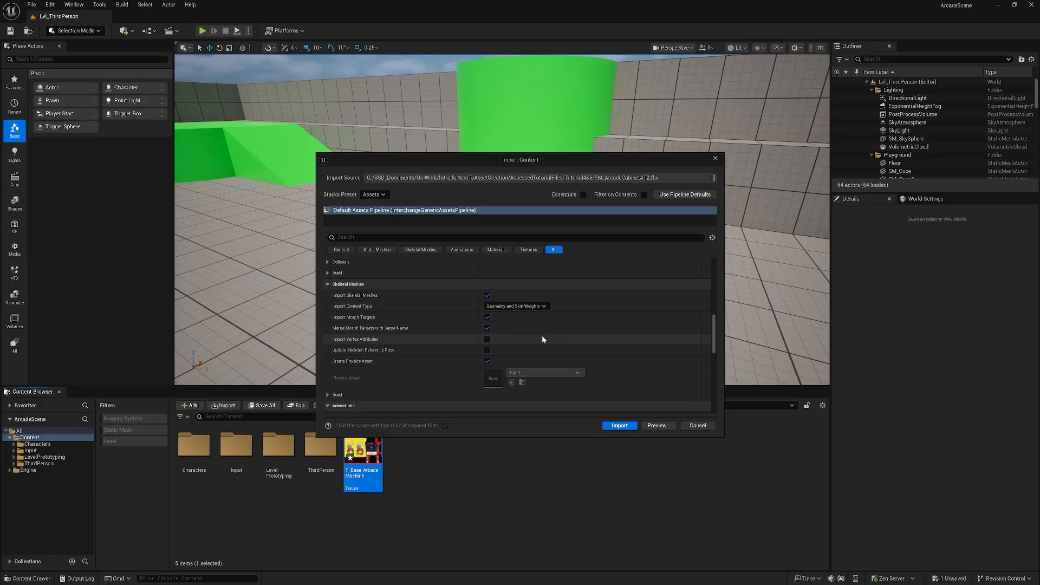
scroll(543, 336, "up", 8)
scroll(547, 336, "up", 8)
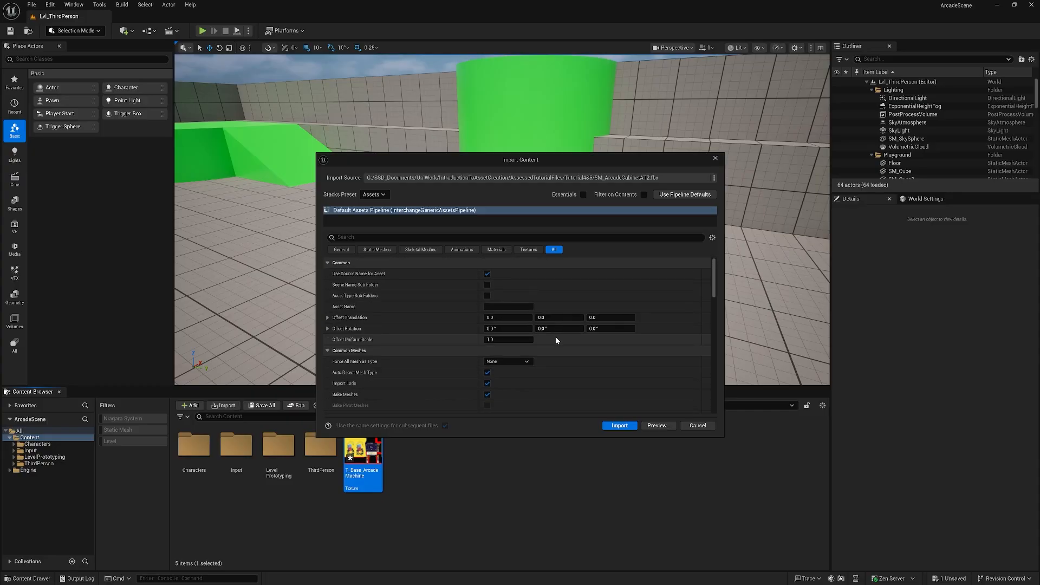
left_click(621, 427)
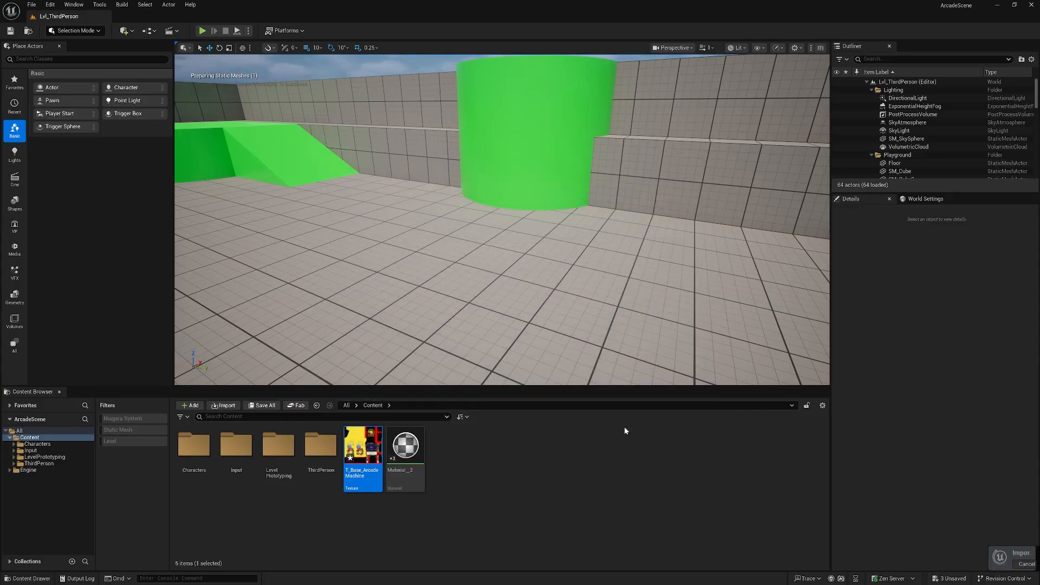
left_click(429, 508)
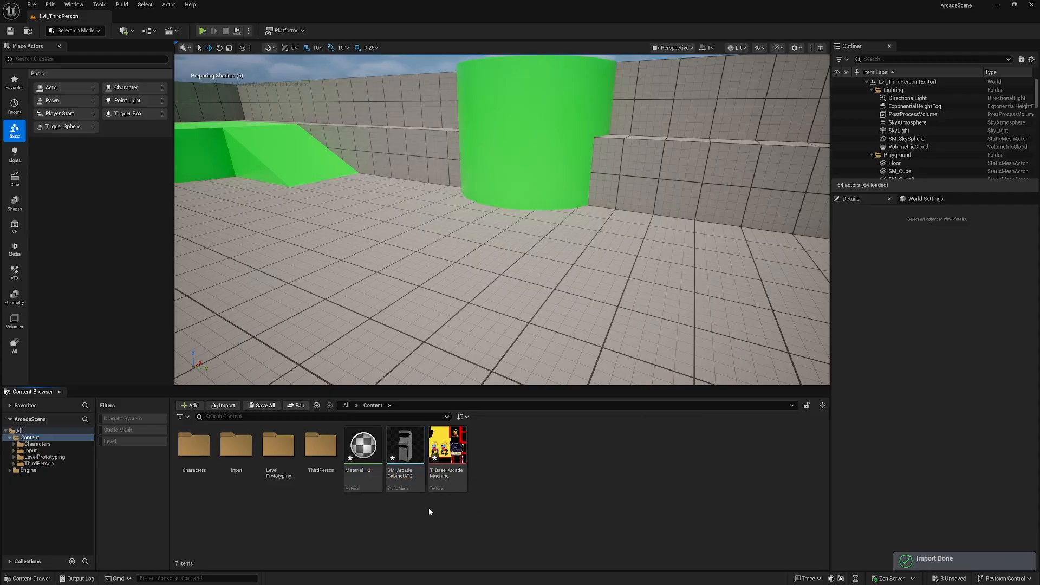
Force delete the auto-generated Material__2 asset from the Content folder.
left_click(363, 450)
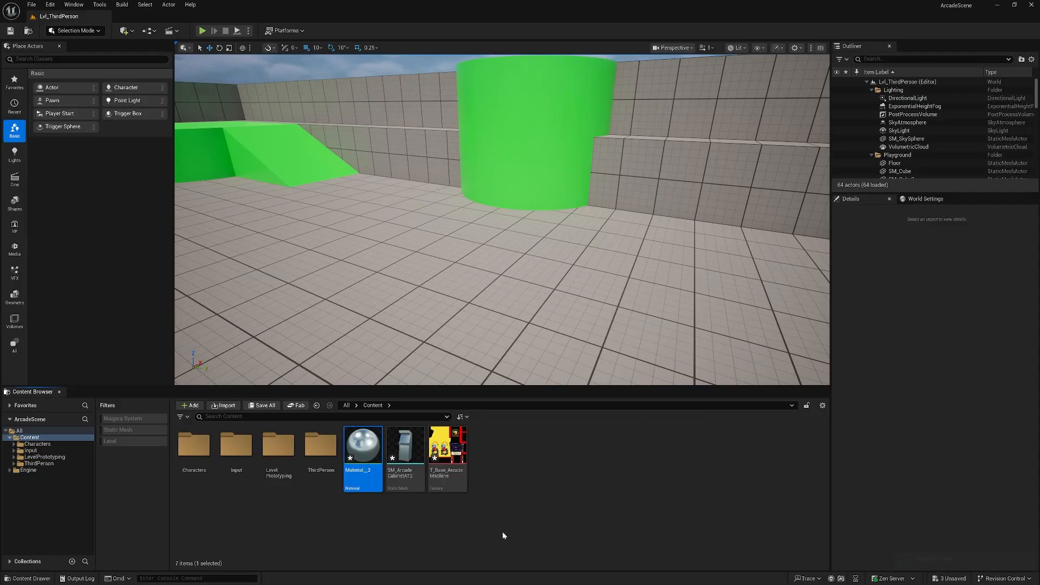
key("Delete")
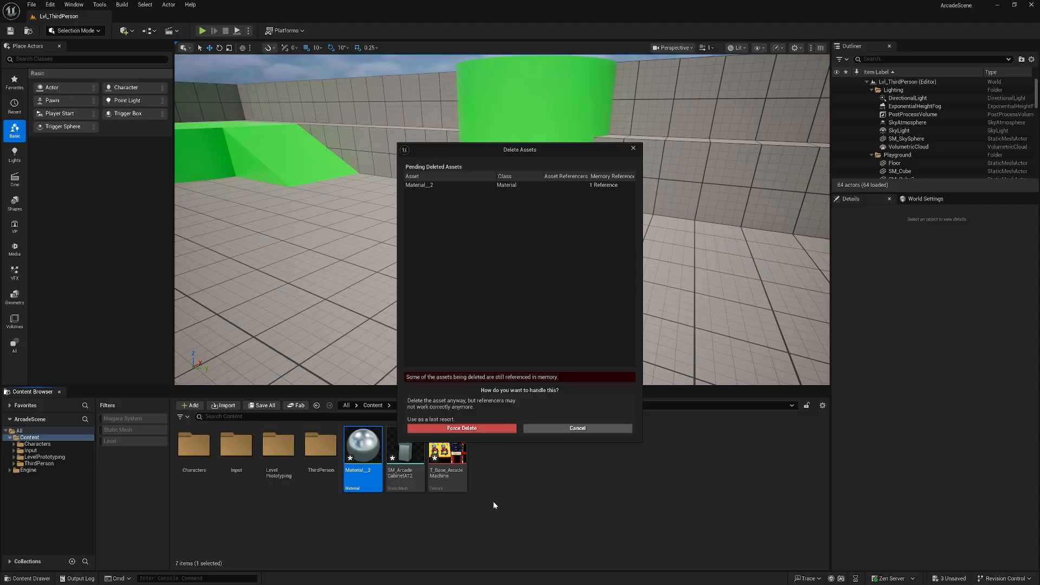
left_click(487, 429)
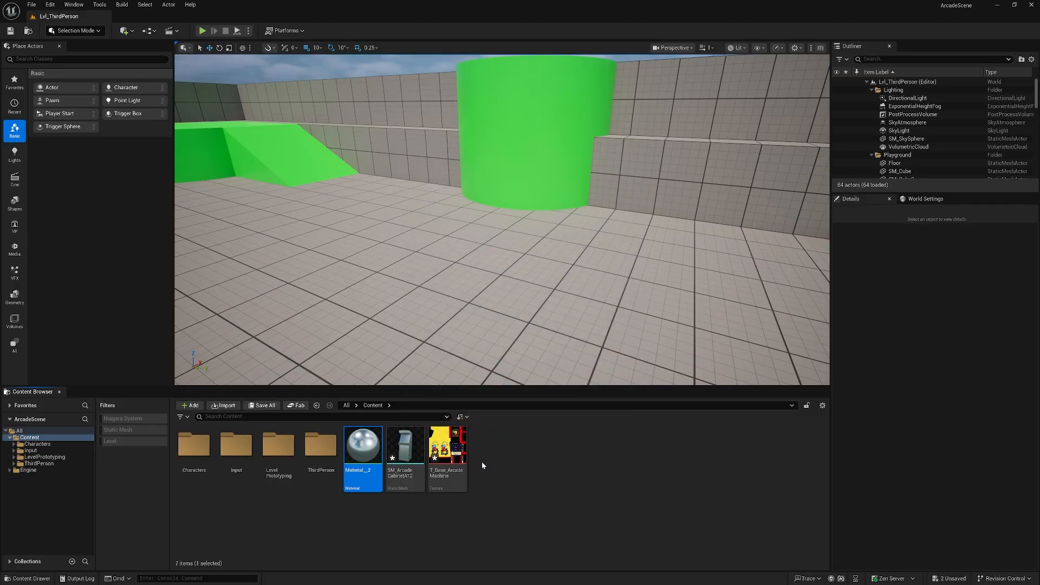
Create a folder named Mesh in Content and move the SM_ArcadeCabinetAT2 mesh into it.
right_click(467, 465)
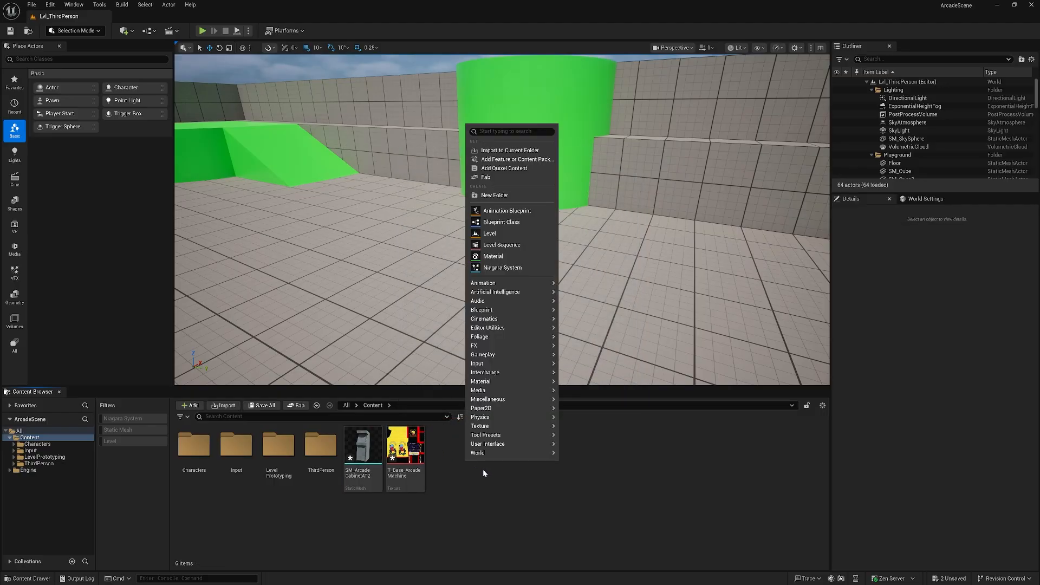
left_click(494, 195)
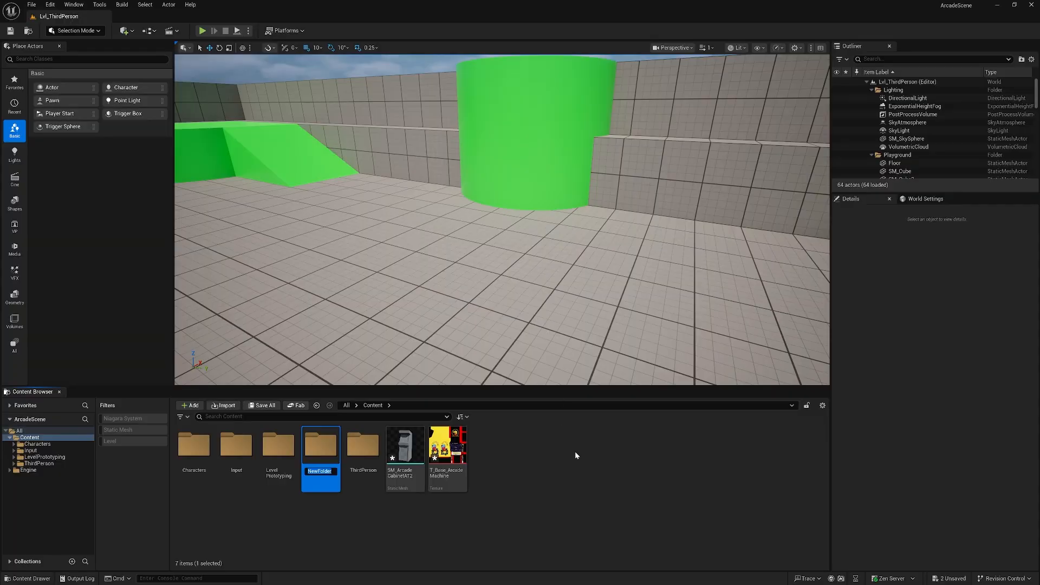
type("Mesh")
key("Return")
left_click_drag(405, 450, 319, 455)
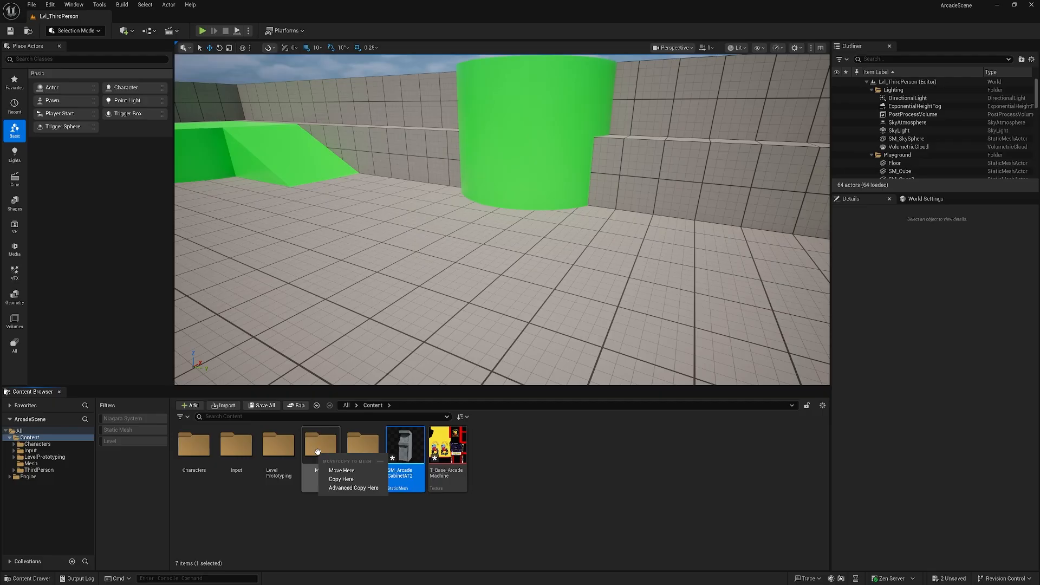
left_click(340, 465)
Create a new folder named Materials in the Content folder.
right_click(450, 461)
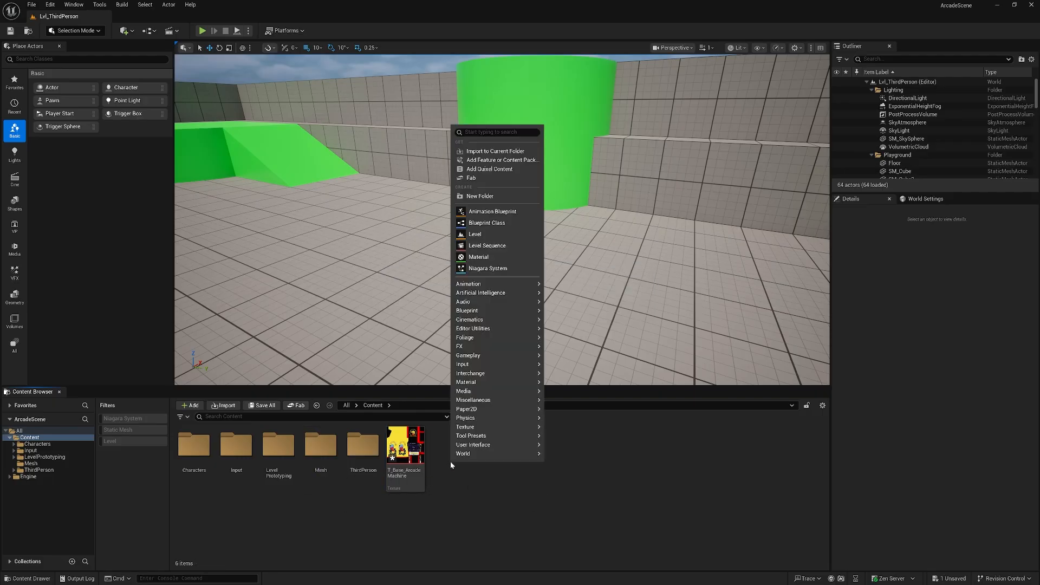
left_click(481, 196)
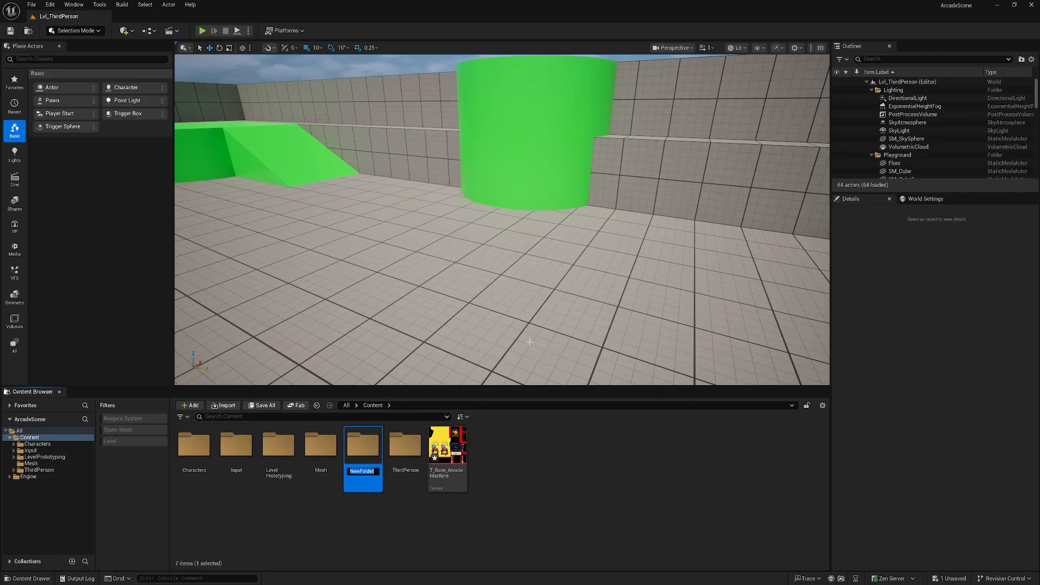
type("Materials")
key("Return")
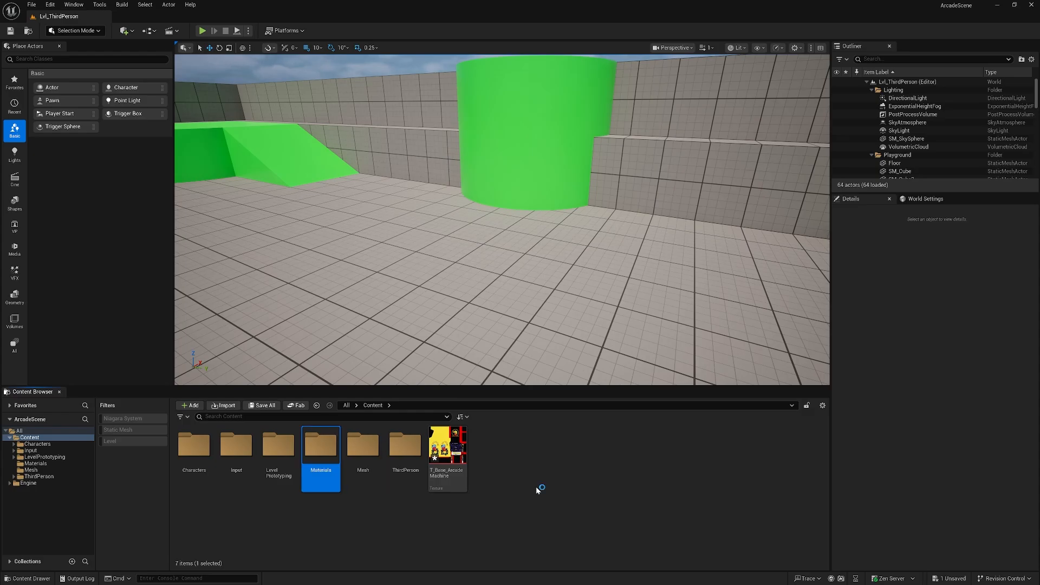
Move the T_Base_ArcadeMachine texture into the Materials folder and open that folder.
left_click_drag(462, 474, 323, 451)
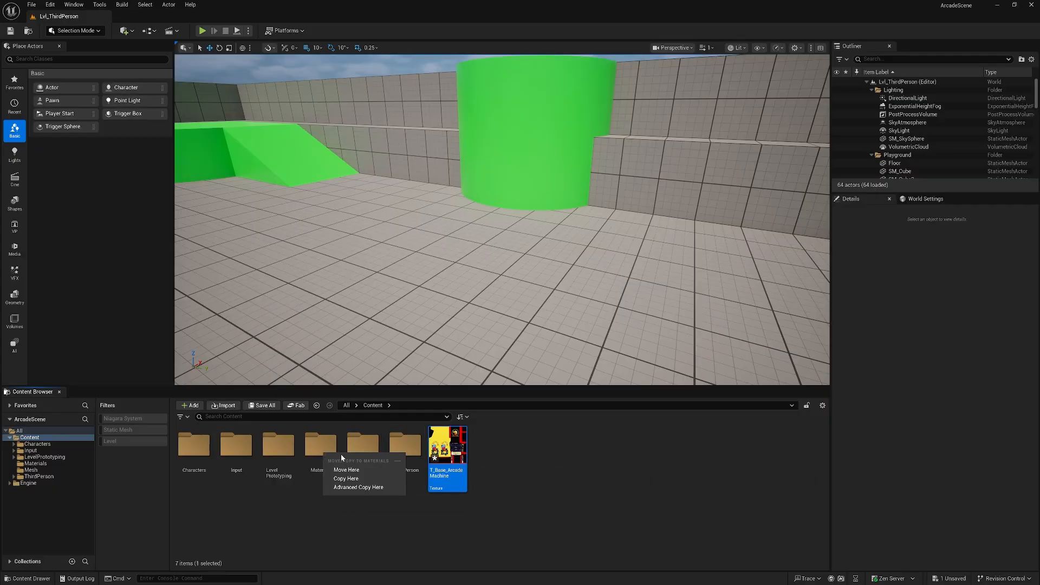
left_click(323, 470)
double_click(321, 451)
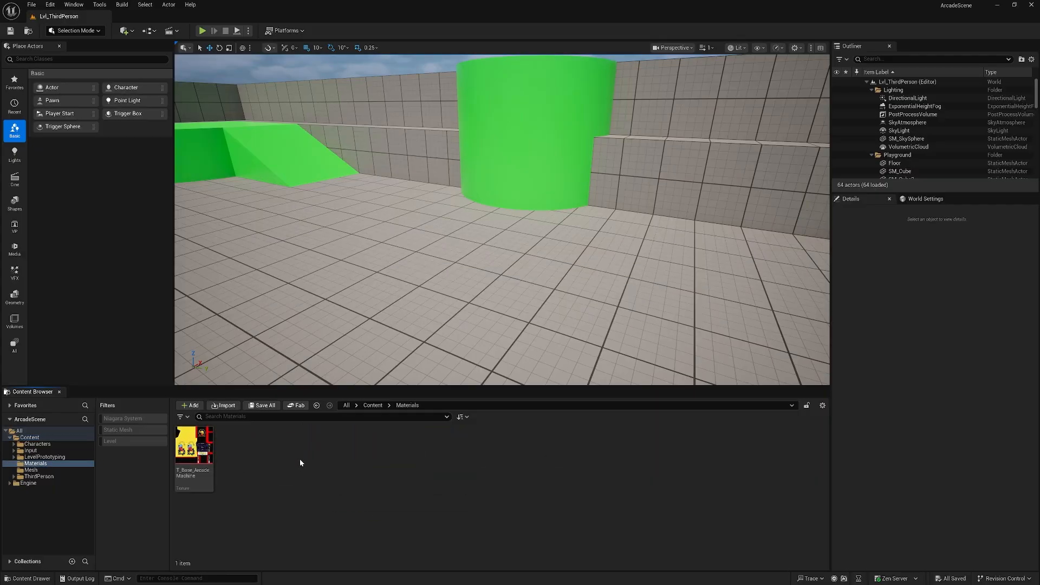
Create a Textures subfolder inside Materials and move the T_Base_ArcadeMachine texture into it.
right_click(300, 460)
left_click(350, 194)
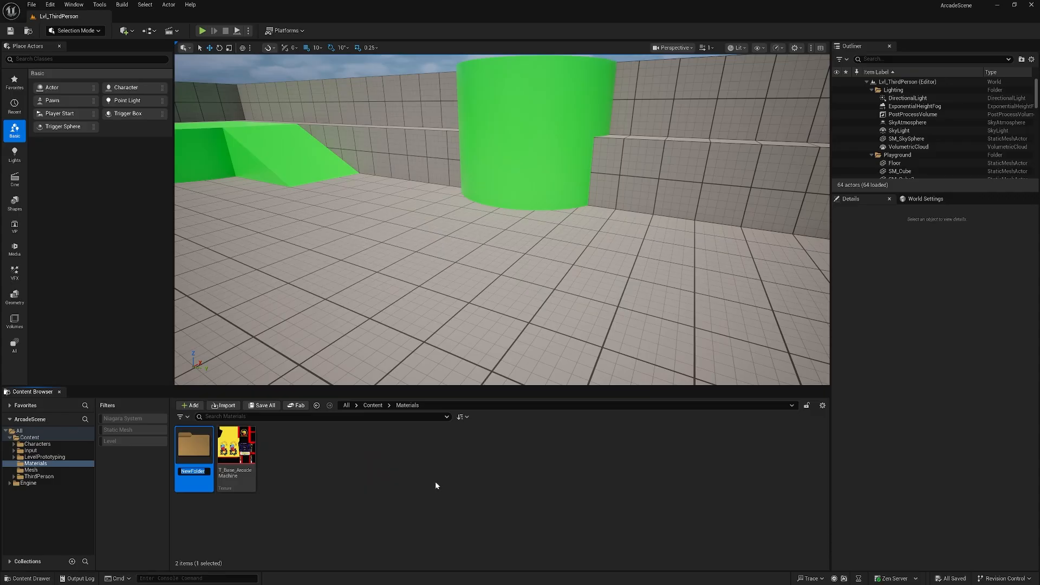
type("Textures")
key("Return")
left_click_drag(236, 449, 195, 458)
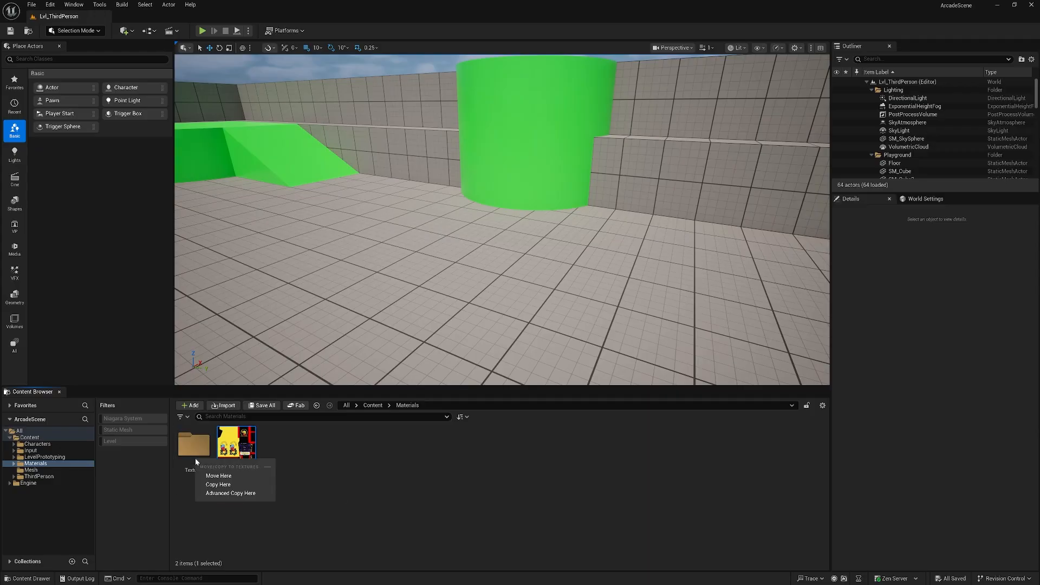
left_click(220, 477)
Create a new material in the Materials folder named M_ArcadeMachine.
right_click(265, 465)
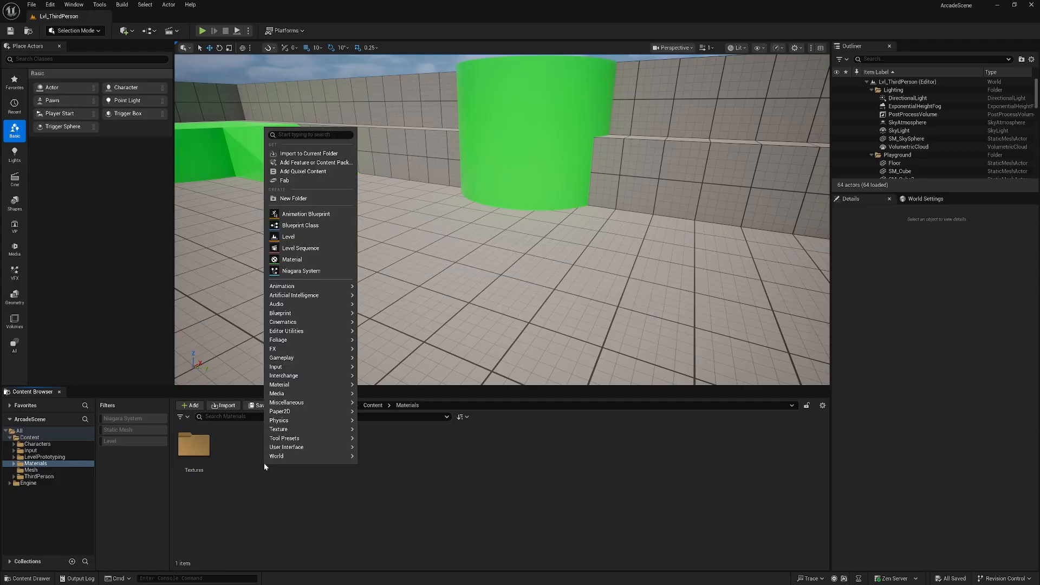
left_click(295, 259)
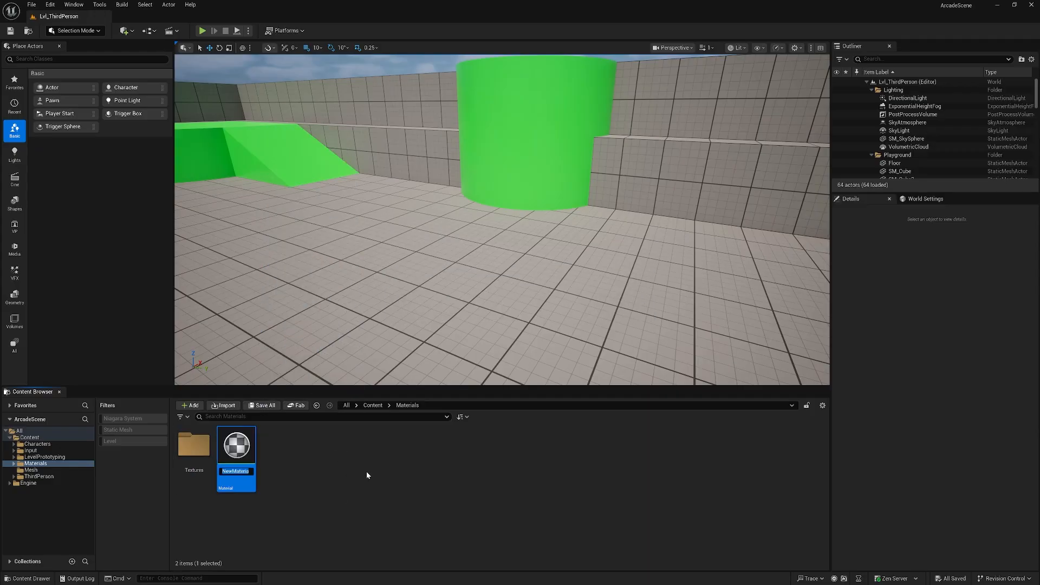
type("M")
type("_Ar")
type("cadeMach")
type("ine")
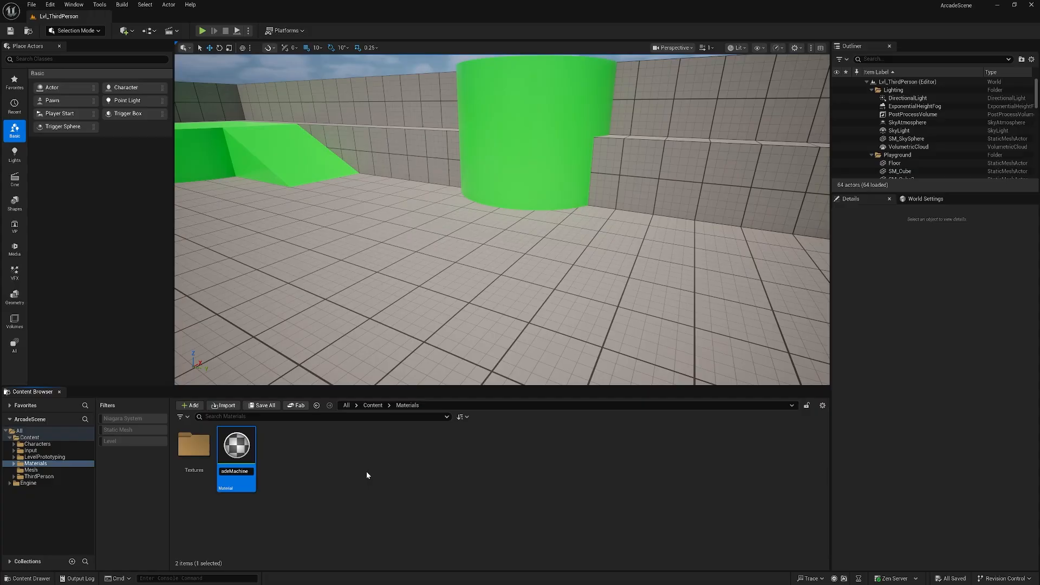
key("Return")
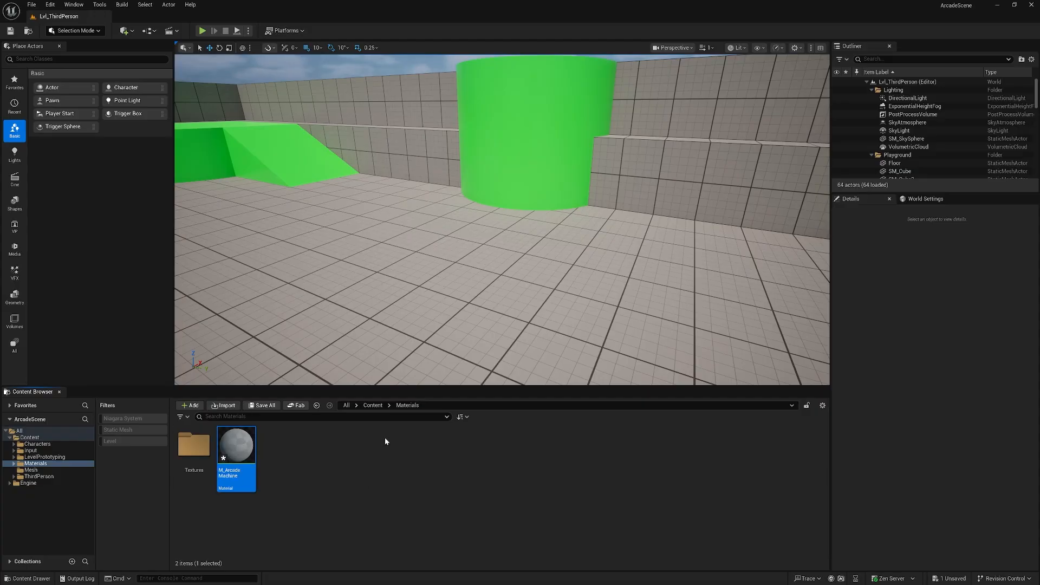
Open M_ArcadeMachine and add a Texture Sample node wired into the Base Color input.
double_click(244, 457)
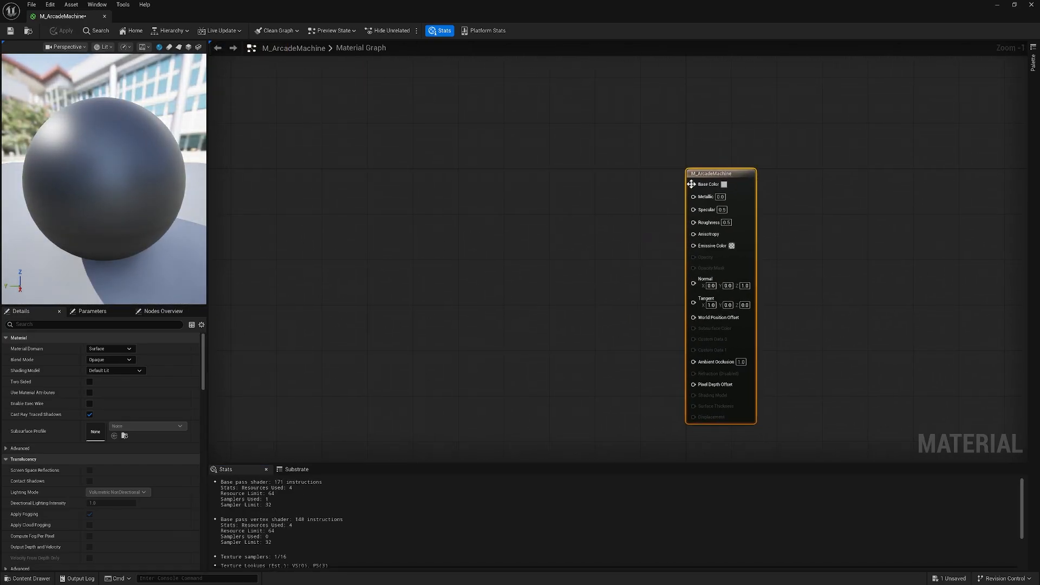
left_click_drag(692, 187, 583, 171)
type("t")
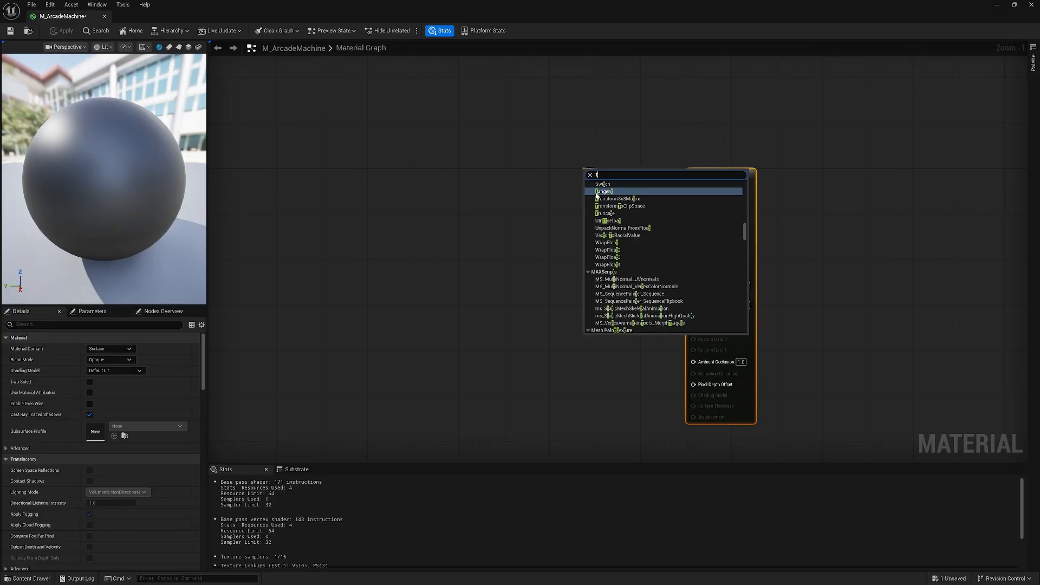
type("exture")
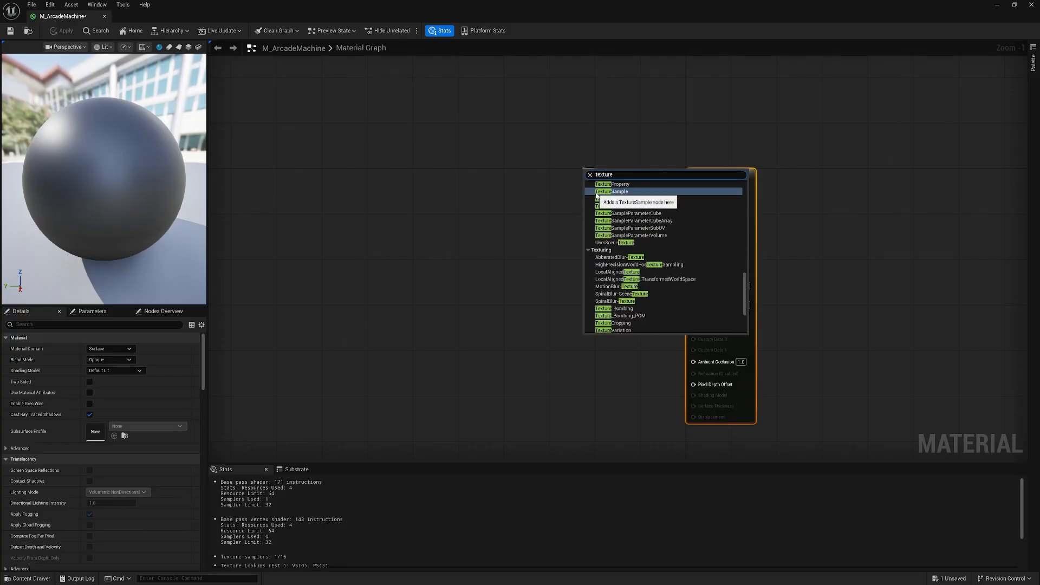
left_click(601, 193)
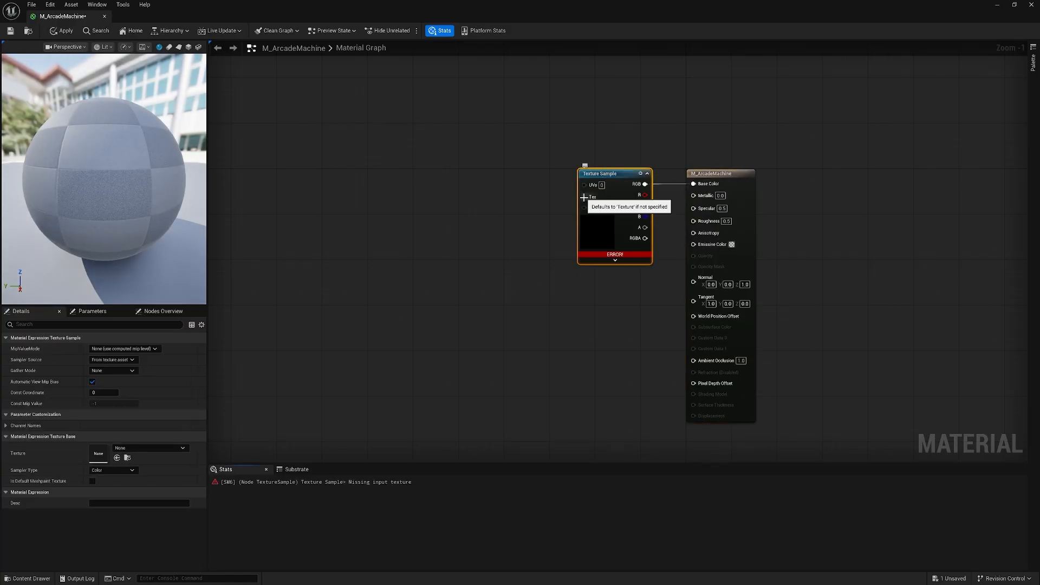
Add a Texture Object node connected to the Texture Sample's Tex input and position it beside it.
left_click_drag(584, 197, 542, 205)
type("tex")
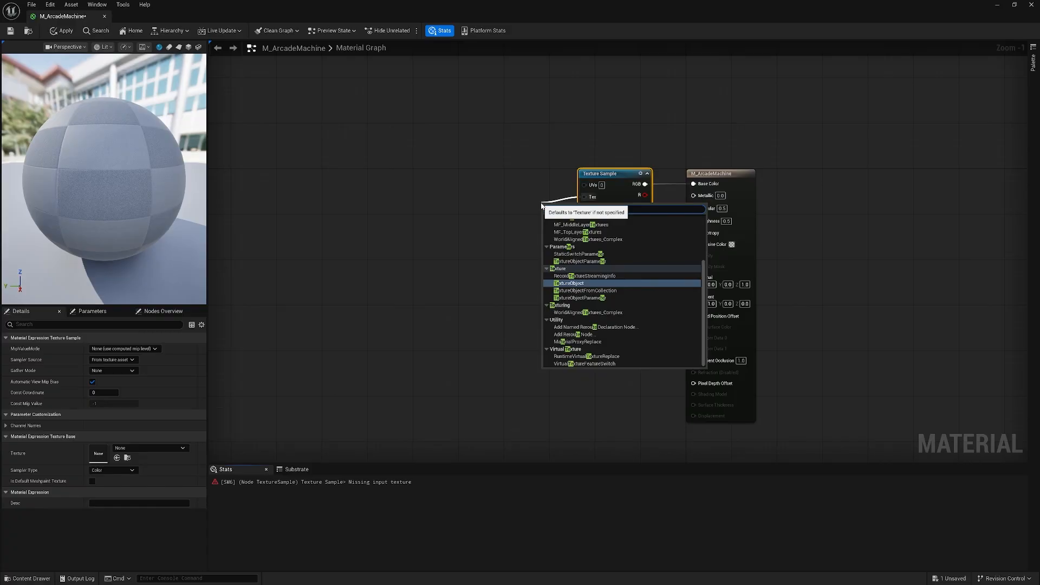
type("ture")
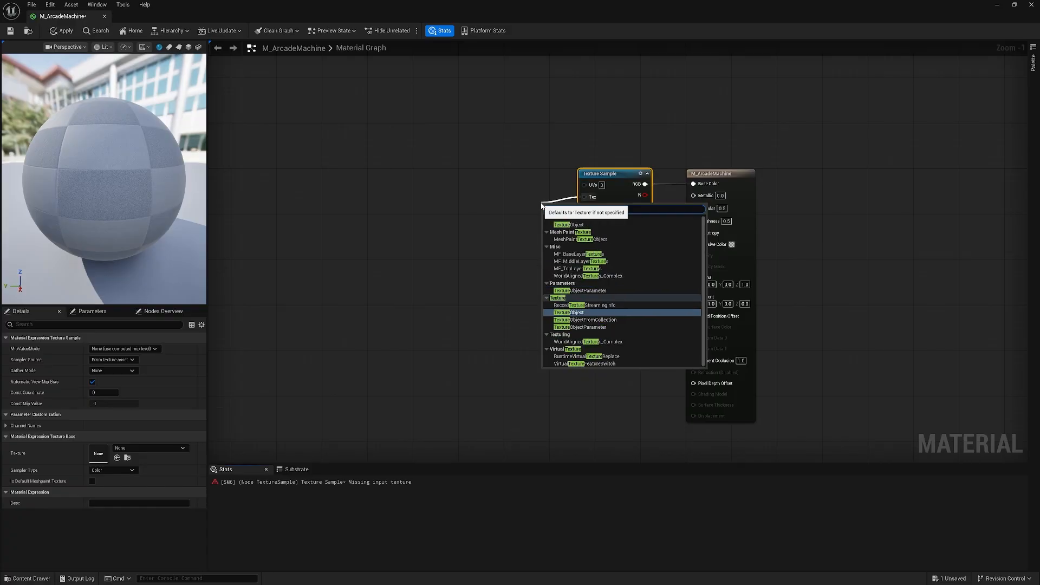
left_click(575, 224)
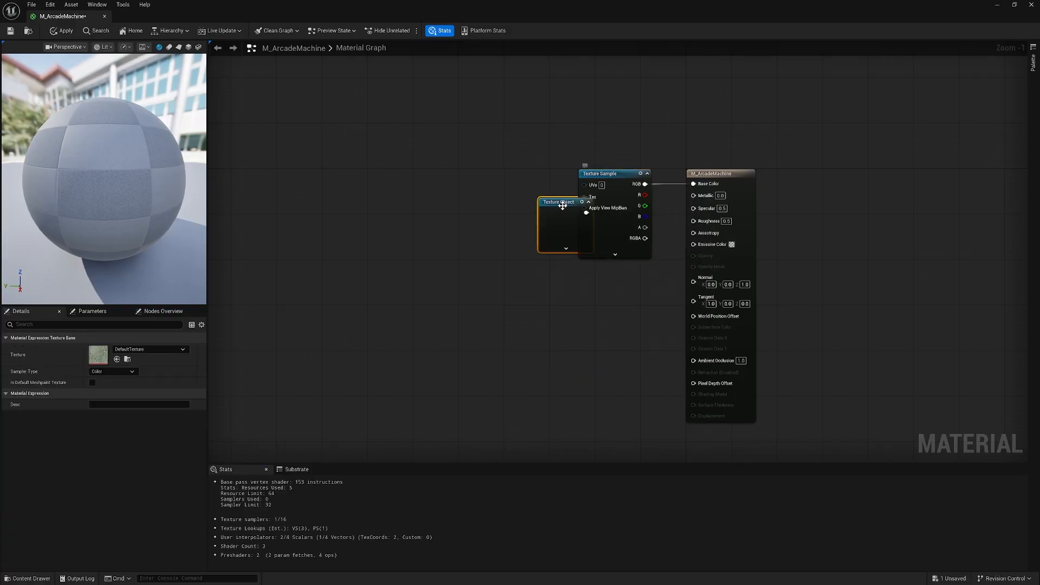
left_click_drag(563, 205, 510, 203)
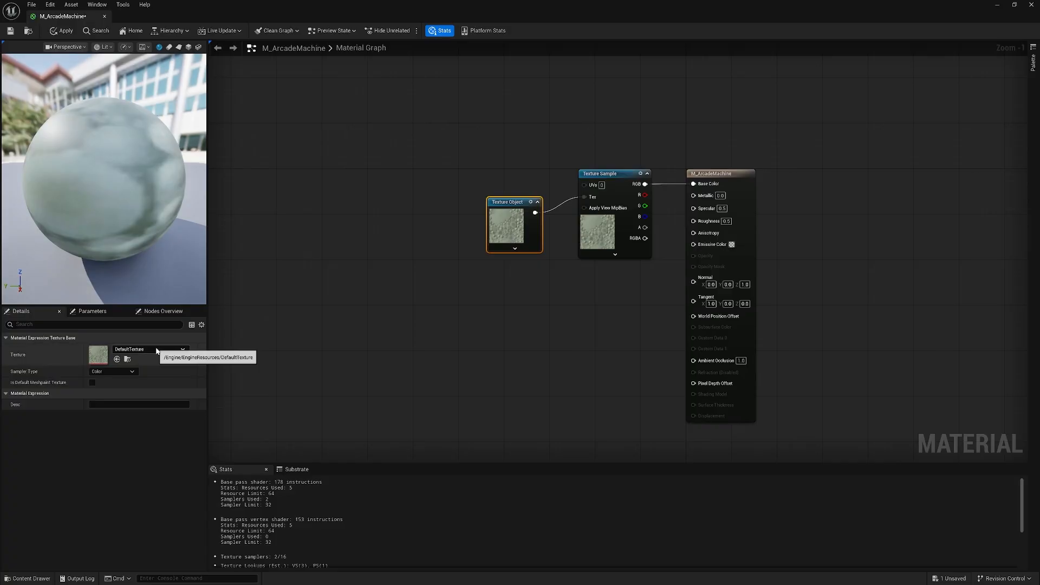
left_click(181, 350)
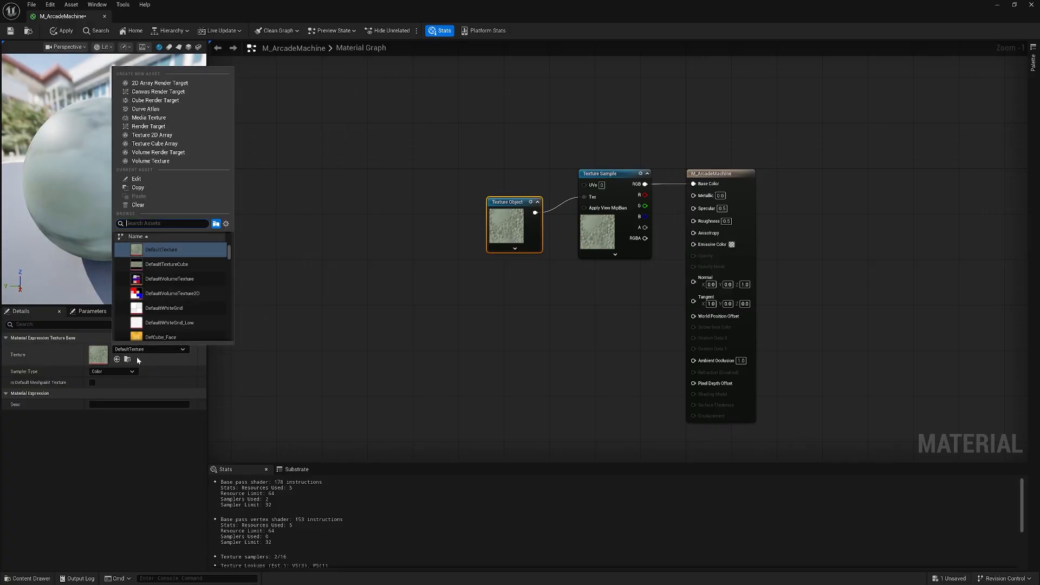
type("T_")
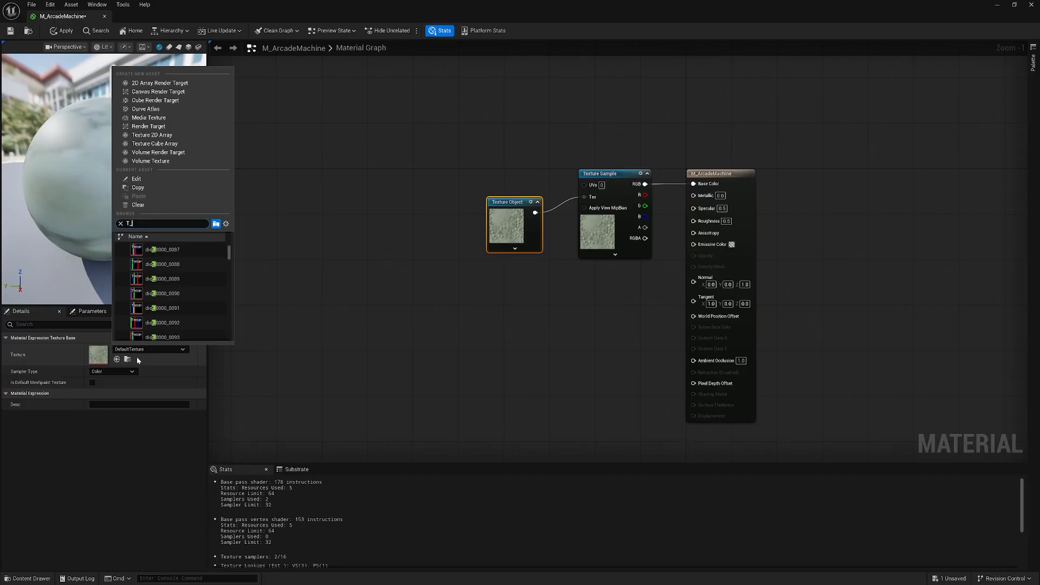
type("Ar")
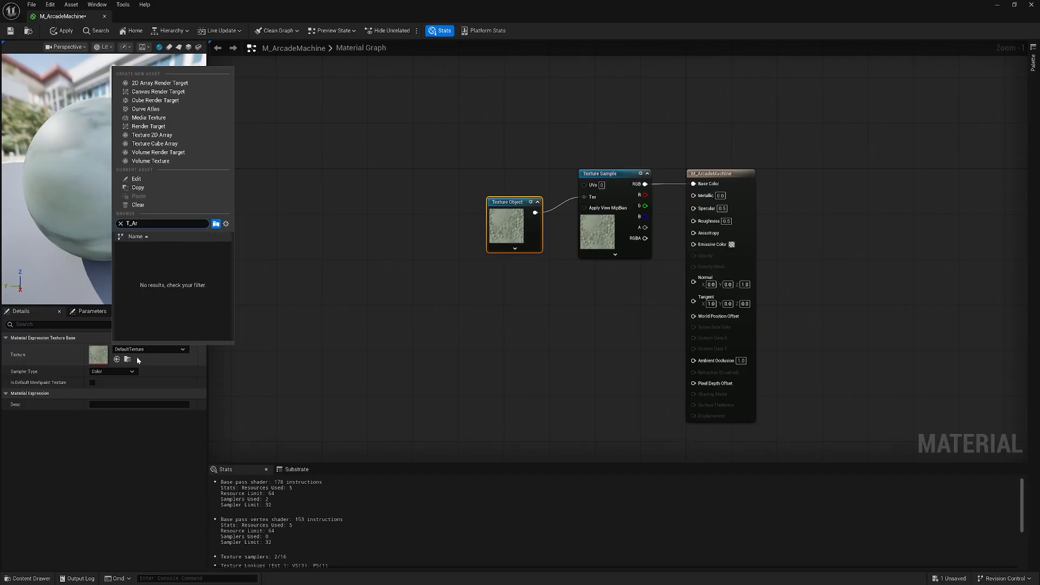
key("BackSpace")
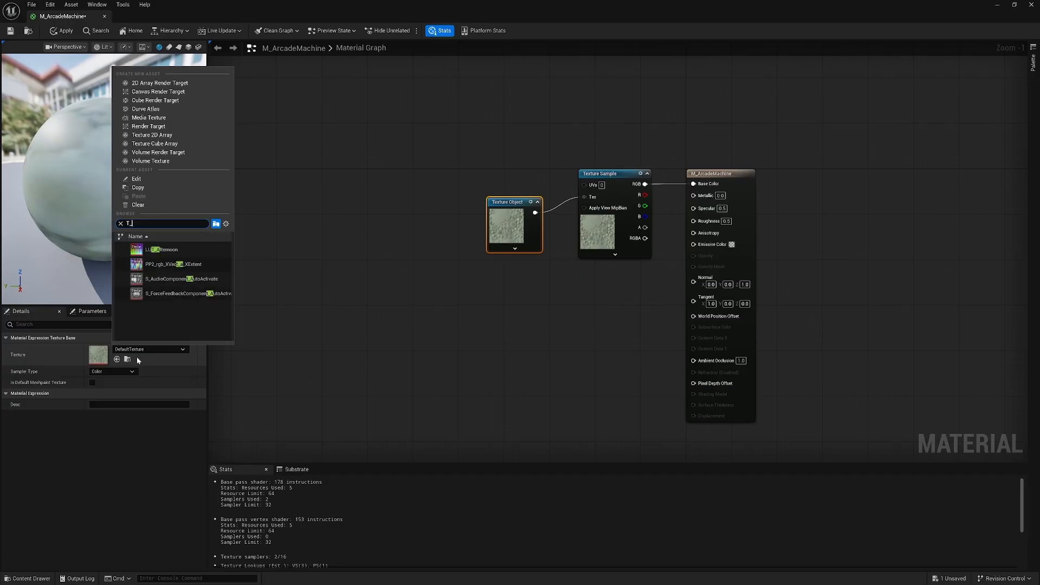
key("BackSpace")
key("BackSpace")
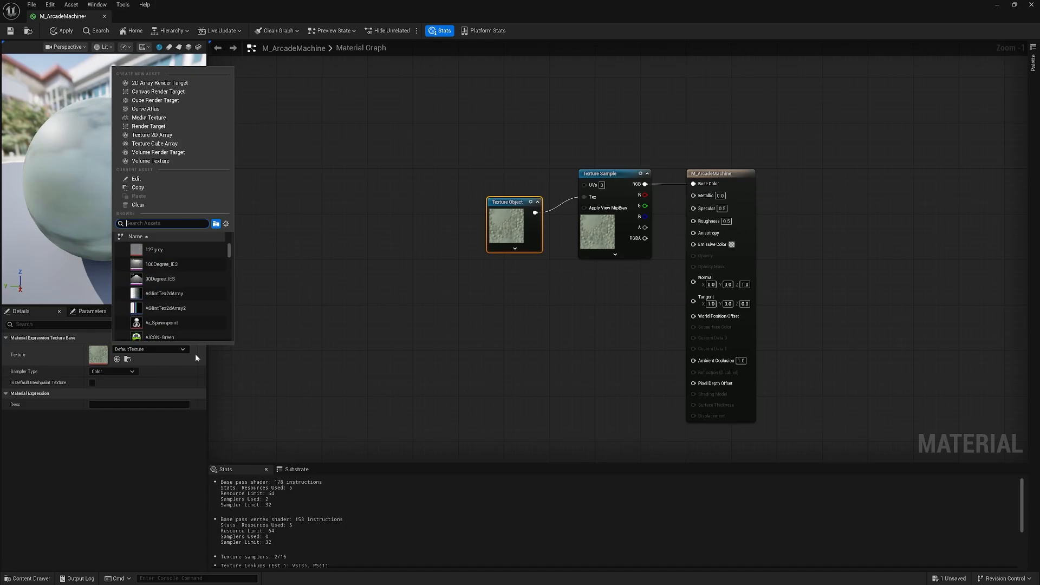
left_click(411, 239)
Browse the Content Browser into Materials > Textures to locate the arcade texture, then return to the material editor.
left_click(998, 5)
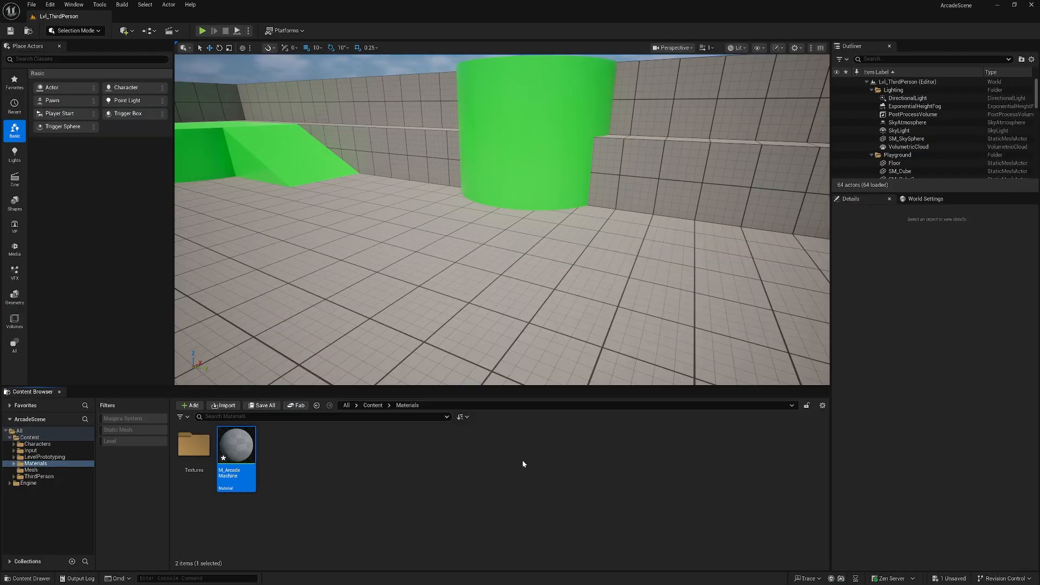
left_click(373, 406)
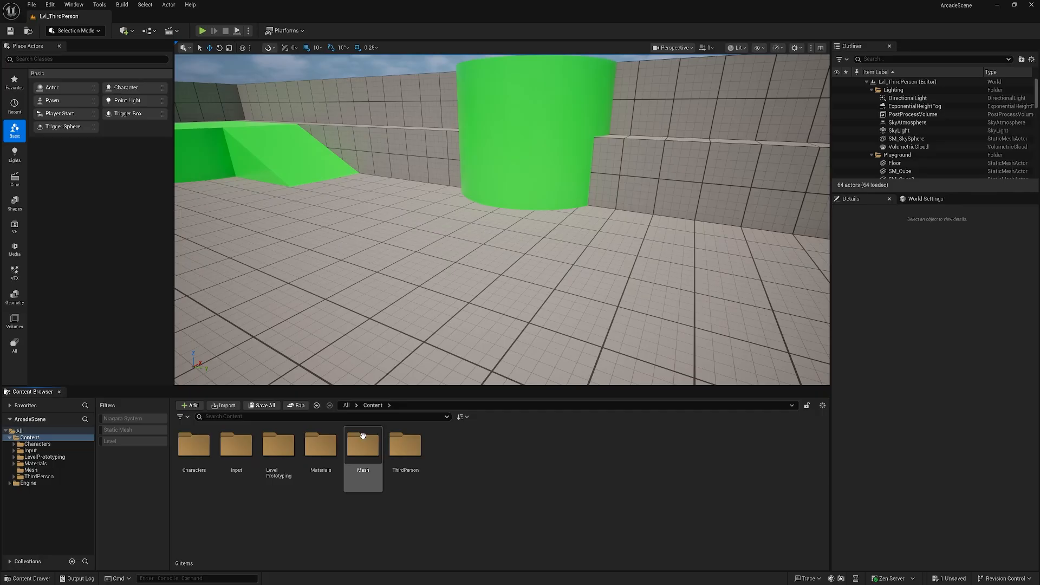
double_click(321, 446)
double_click(194, 445)
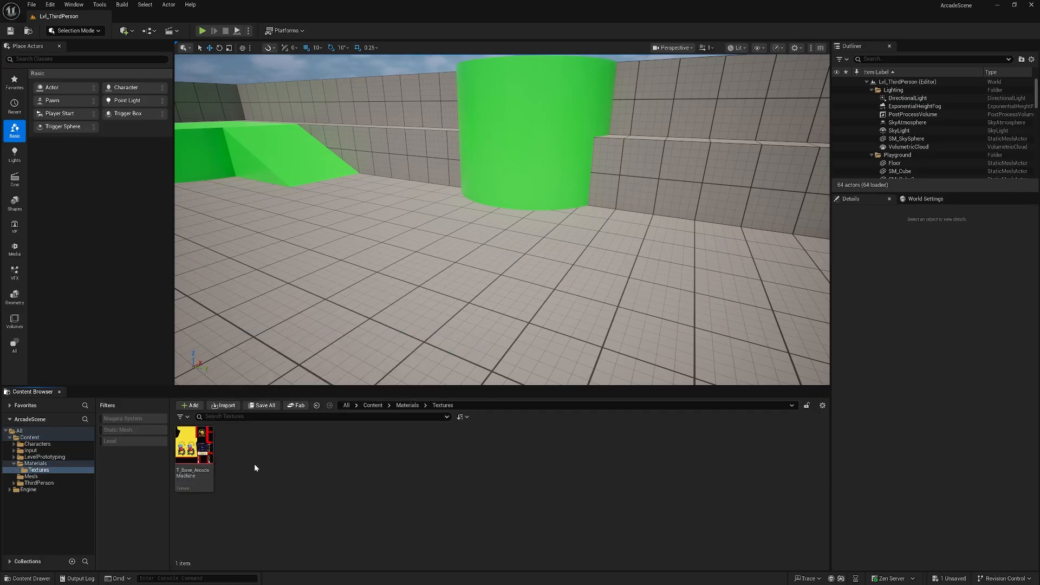
key("alt+Tab")
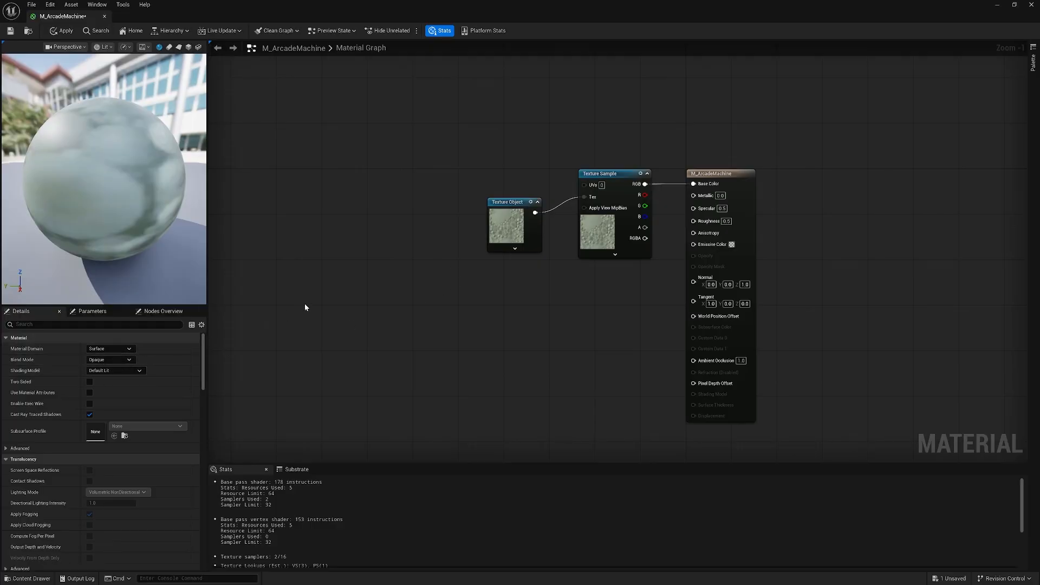
Assign T_Base_ArcadeMachine as the texture of the Texture Object node.
left_click(497, 242)
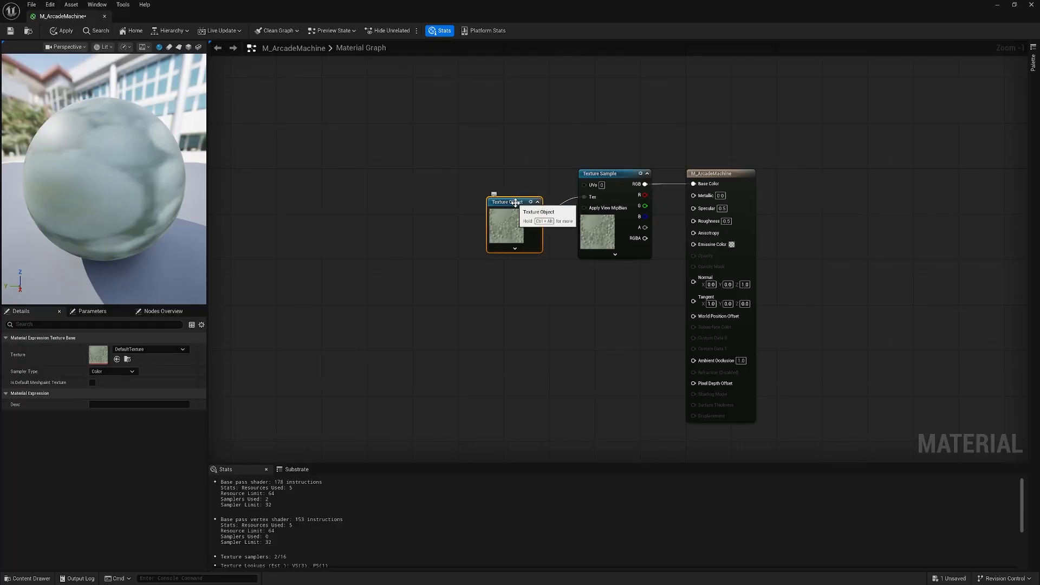
left_click(171, 350)
type("T_Base_A")
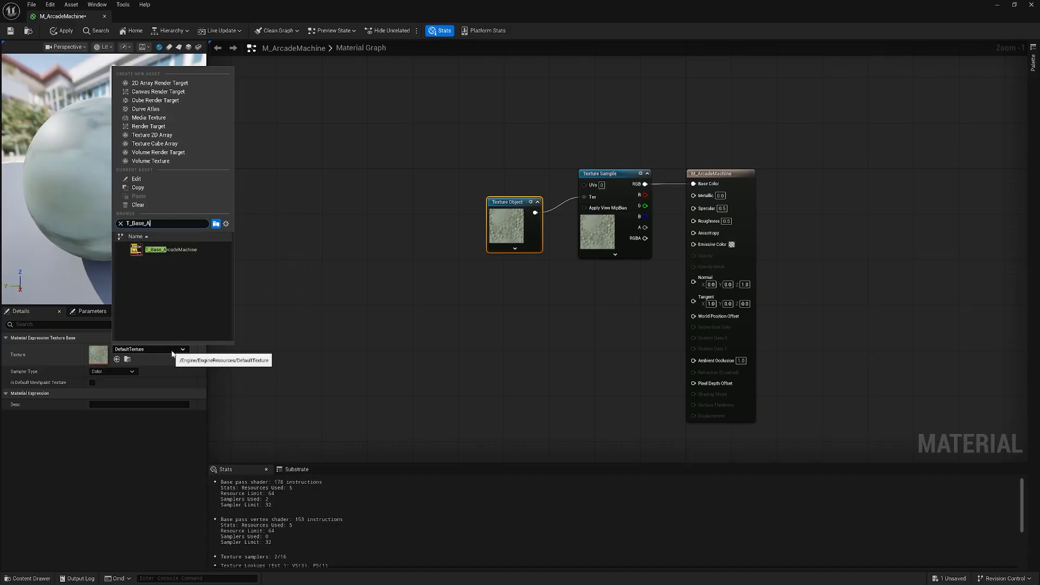
left_click(173, 249)
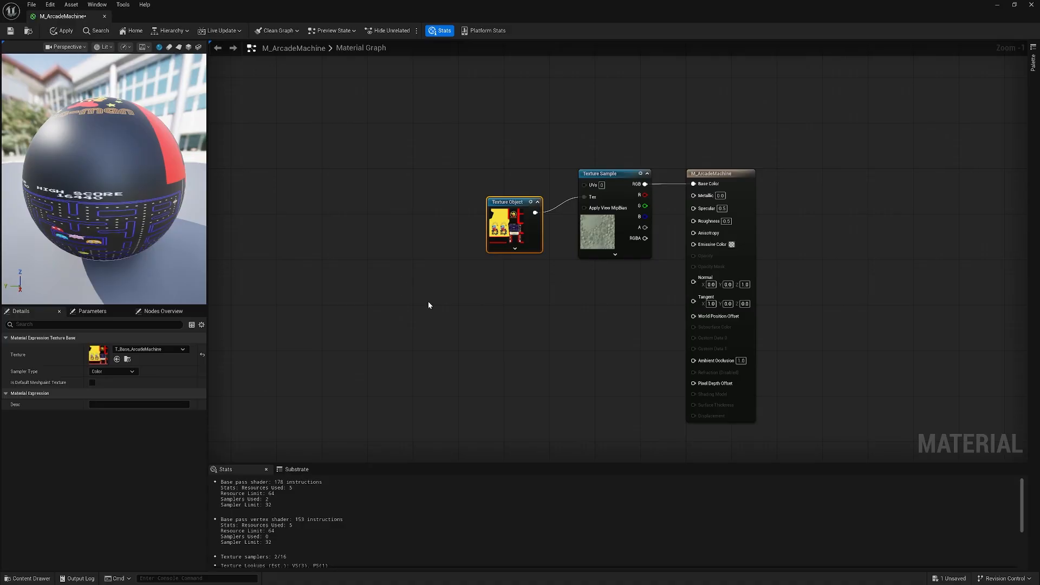
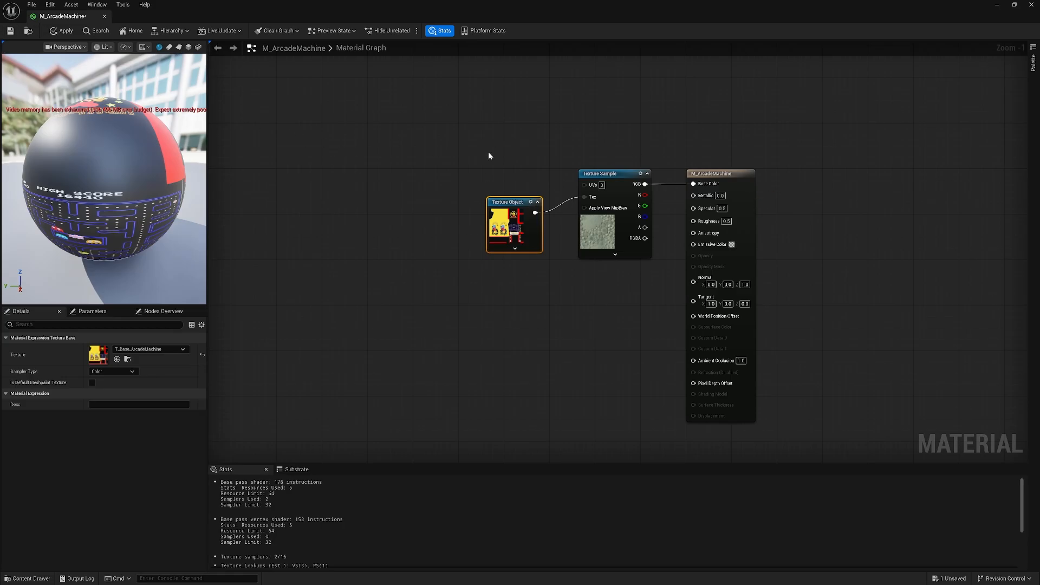
Straighten the Texture Object and Texture Sample connections, then apply and save the material.
left_click_drag(432, 115, 773, 362)
key("q")
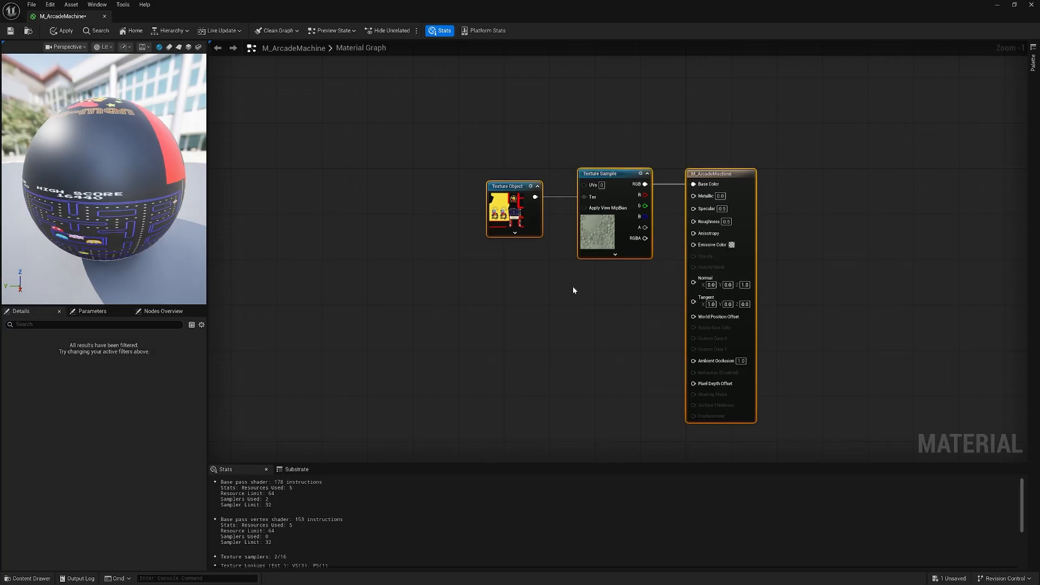
left_click(301, 212)
left_click(48, 32)
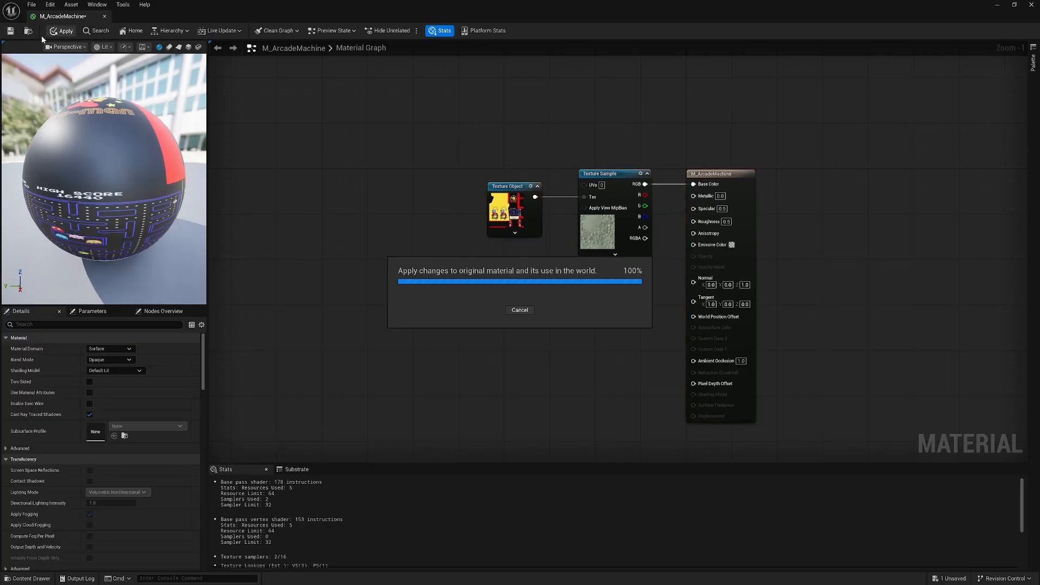
left_click(8, 32)
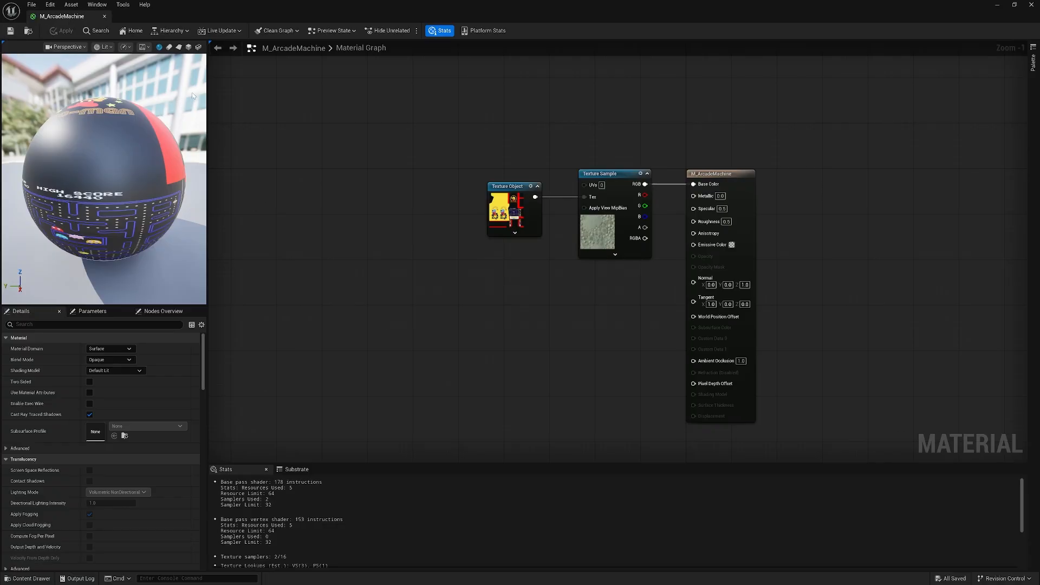
Open the SM_ArcadeCabinetAT2 static mesh from the Content > Mesh folder.
left_click(997, 5)
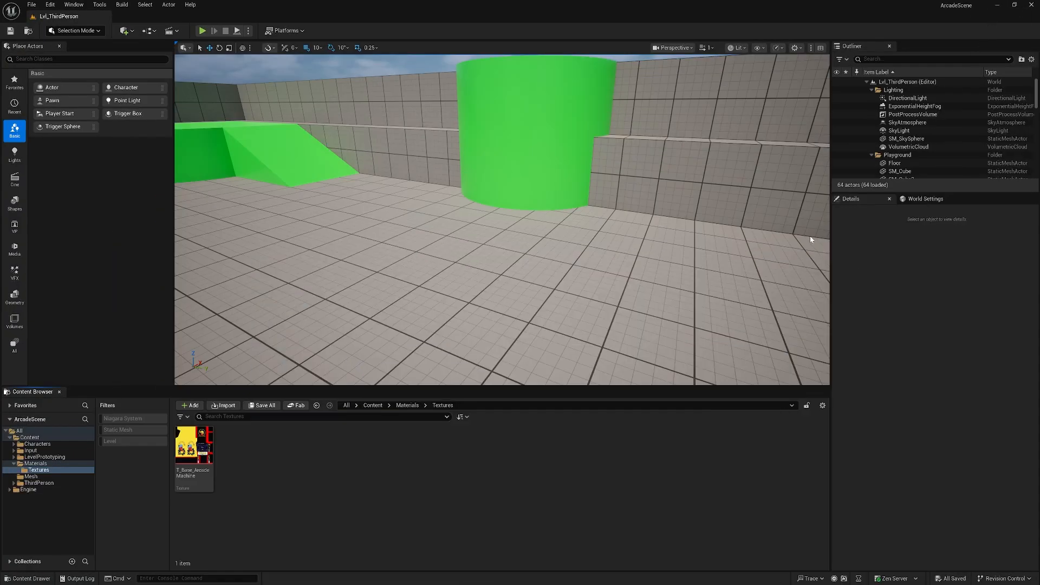
left_click(371, 406)
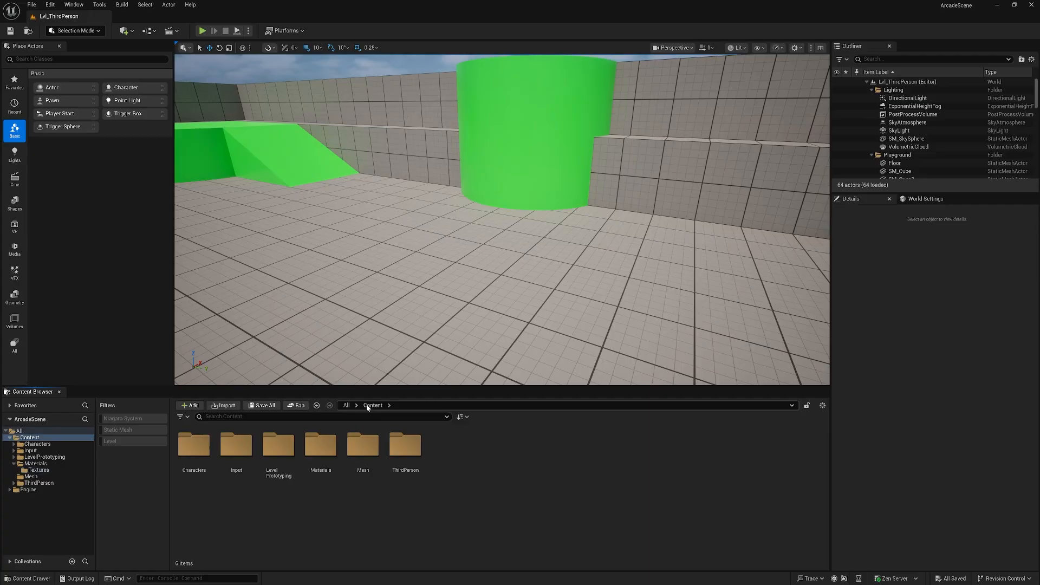
left_click(361, 453)
double_click(361, 453)
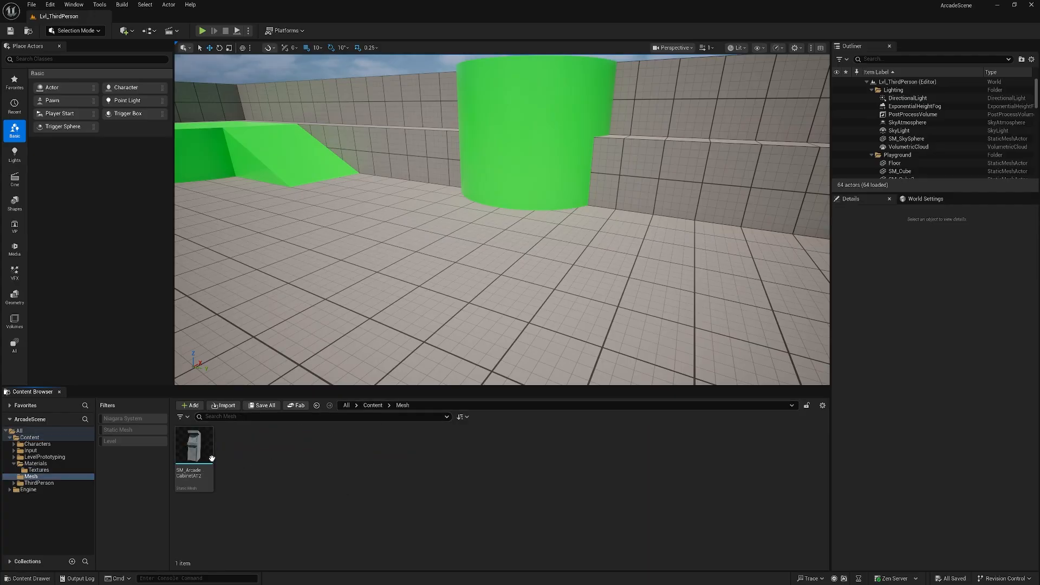
double_click(201, 455)
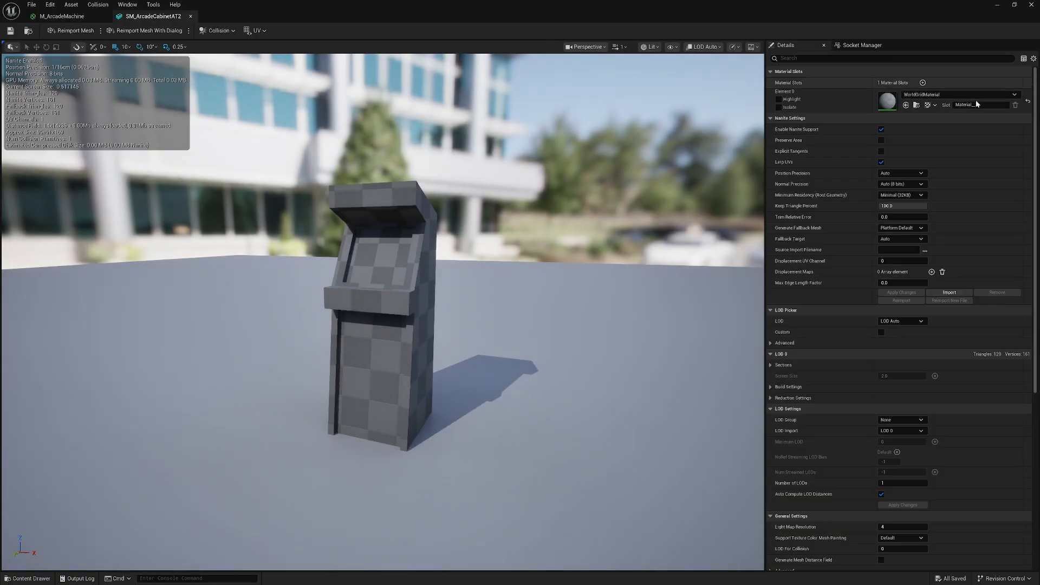
Assign M_ArcadeMachine to the cabinet mesh's material slot and save the mesh.
left_click(1015, 95)
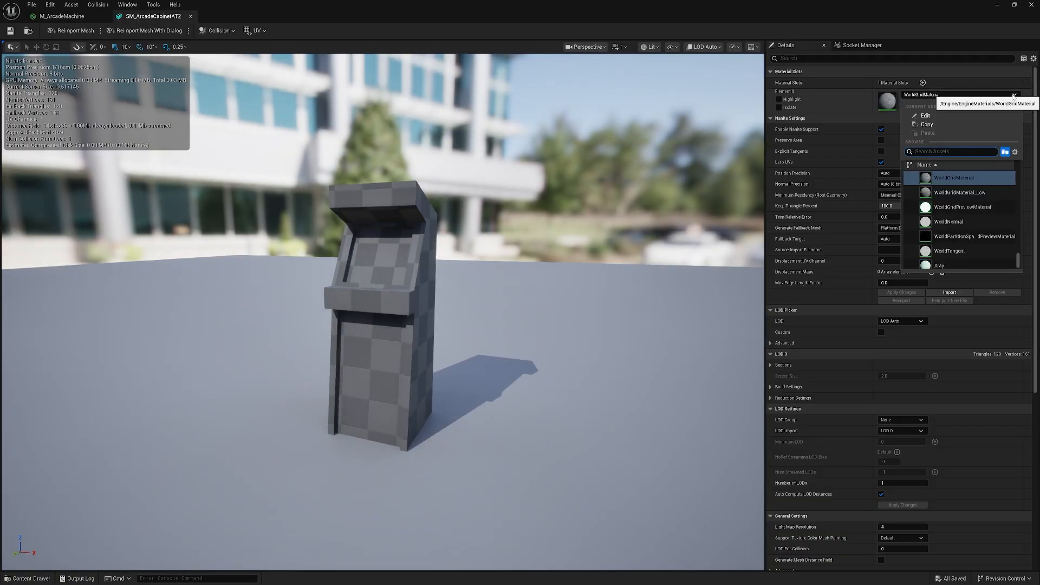
type("M_A")
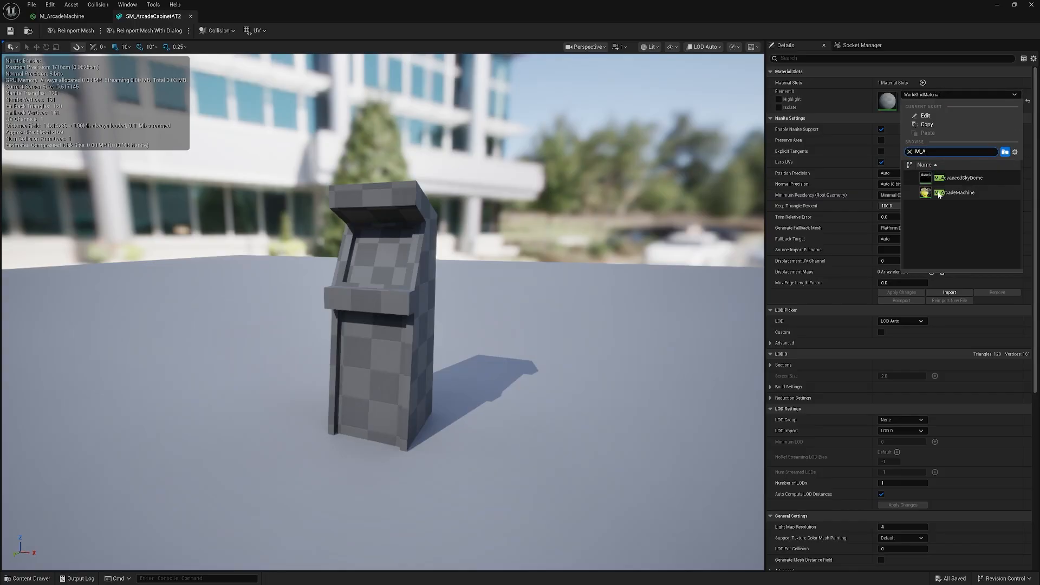
left_click(952, 197)
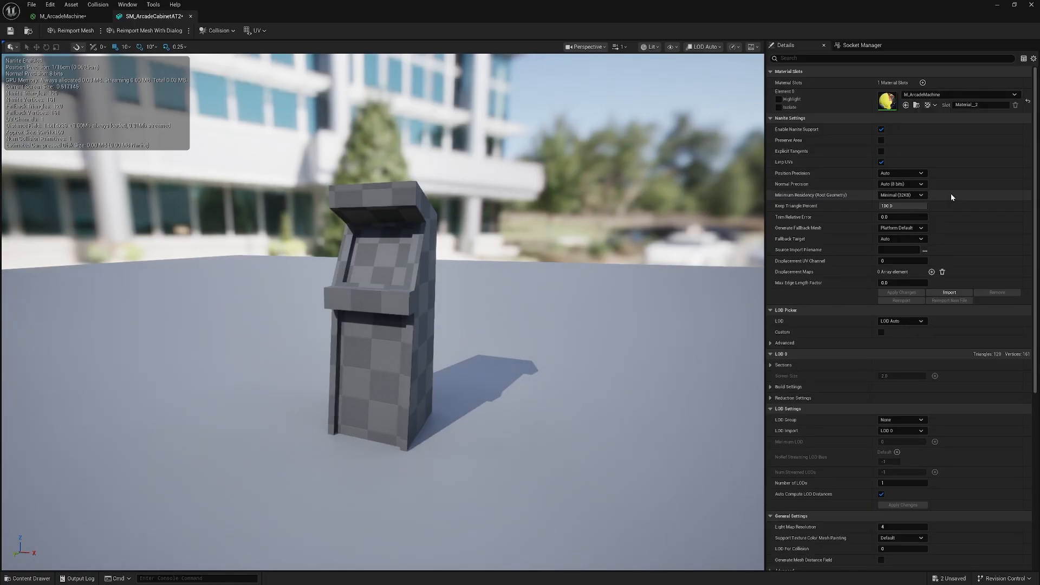
left_click(11, 31)
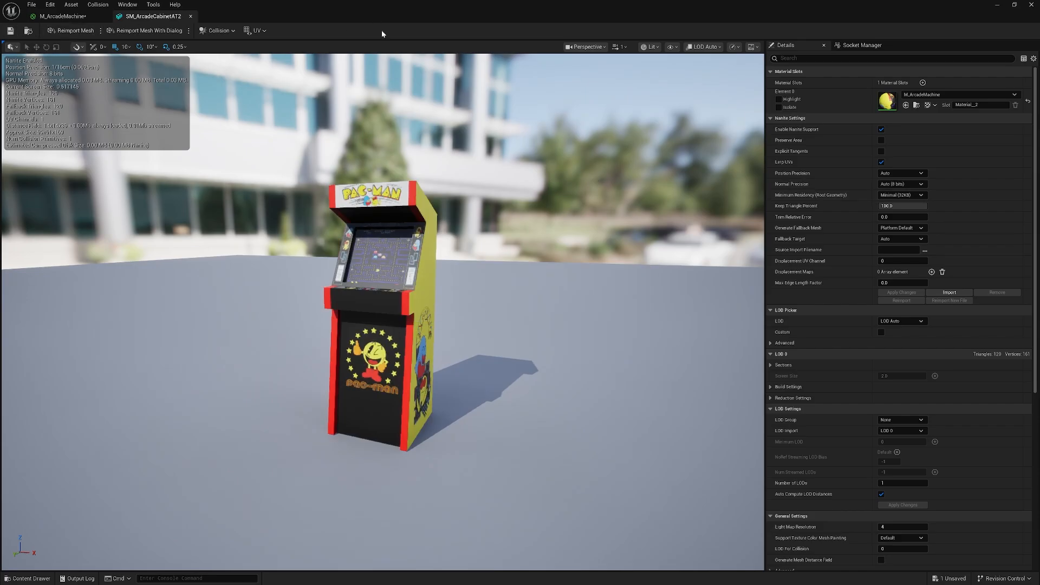
Save the M_ArcadeMachine material and close the asset editor window.
left_click(62, 16)
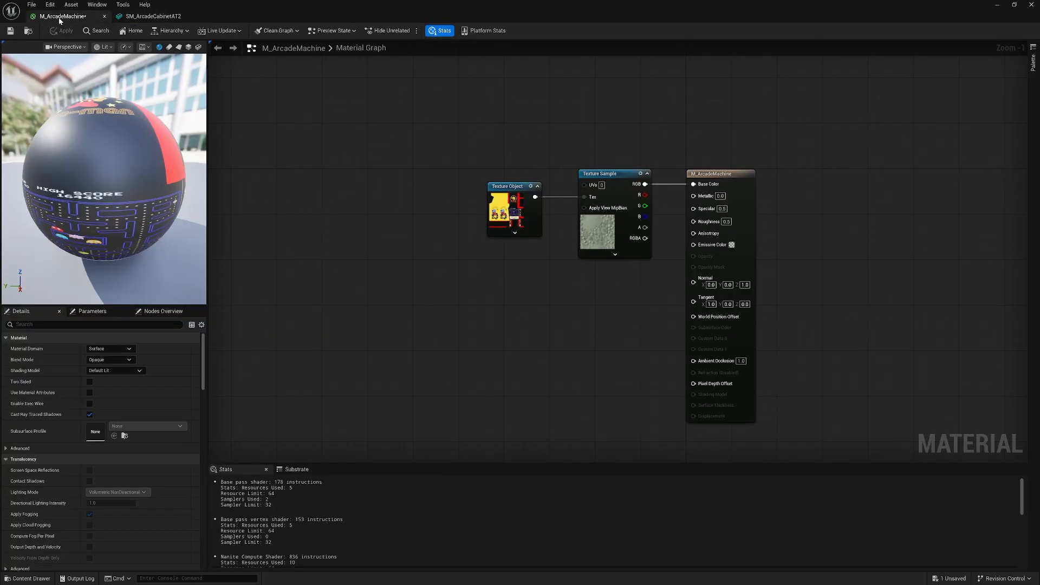
left_click(10, 31)
left_click(1033, 5)
Place the SM_ArcadeCabinetAT2 mesh into the level beside the ramps.
left_click_drag(195, 445, 347, 270)
key("d")
key("w")
key("a")
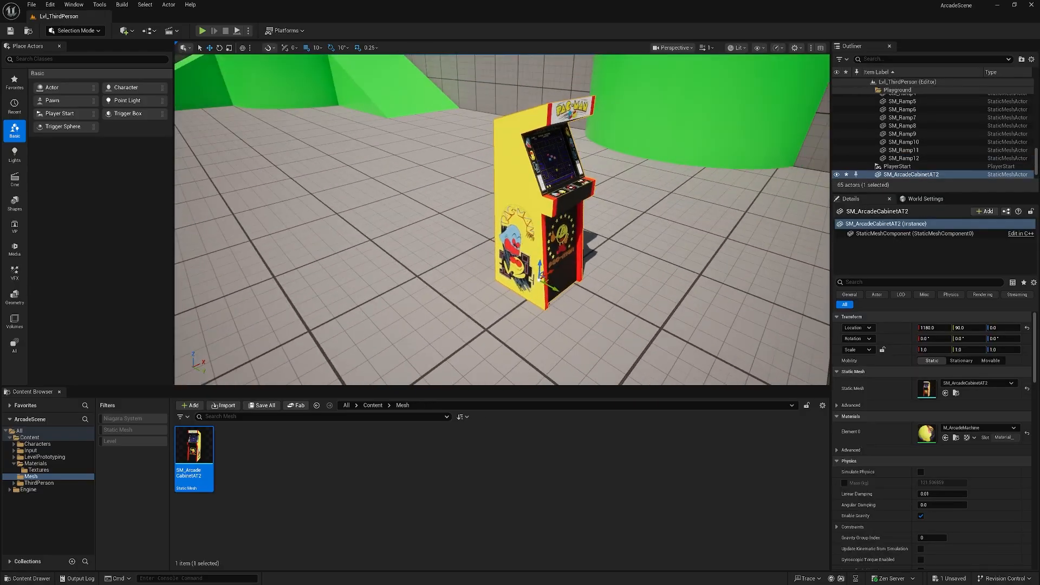
Fly the viewport around the placed arcade cabinet to inspect its textured faces.
key("e")
left_click_drag(543, 299, 200, 298)
key("a")
key("Escape")
key("a")
key("w")
key("a")
key("s")
key("w")
key("d")
key("s")
key("d")
key("d")
left_click_drag(200, 298, 176, 295)
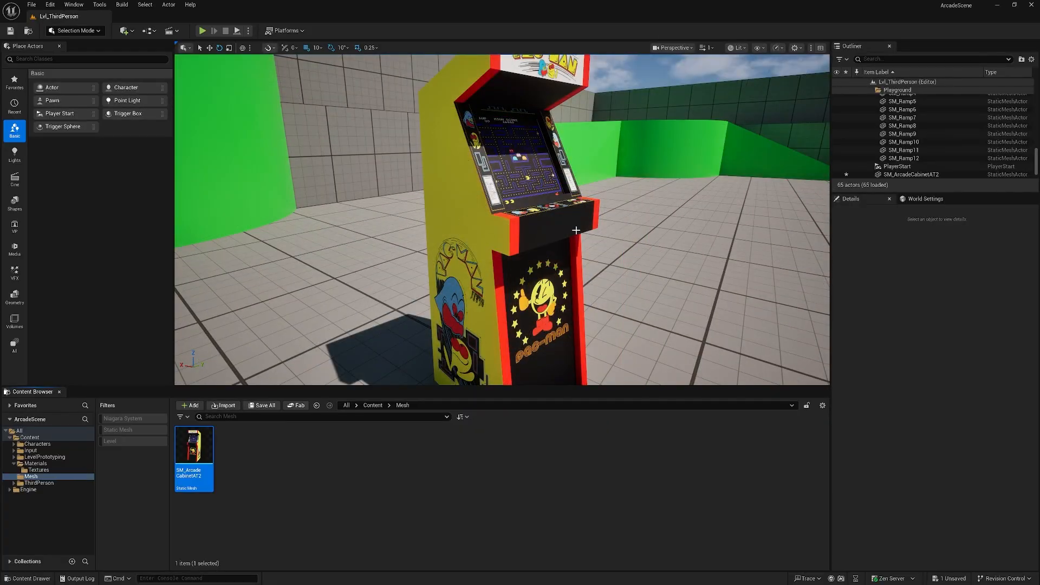
Switch to 3ds Max and open the Modify panel for the selected arcade cabinet.
left_click(11, 30)
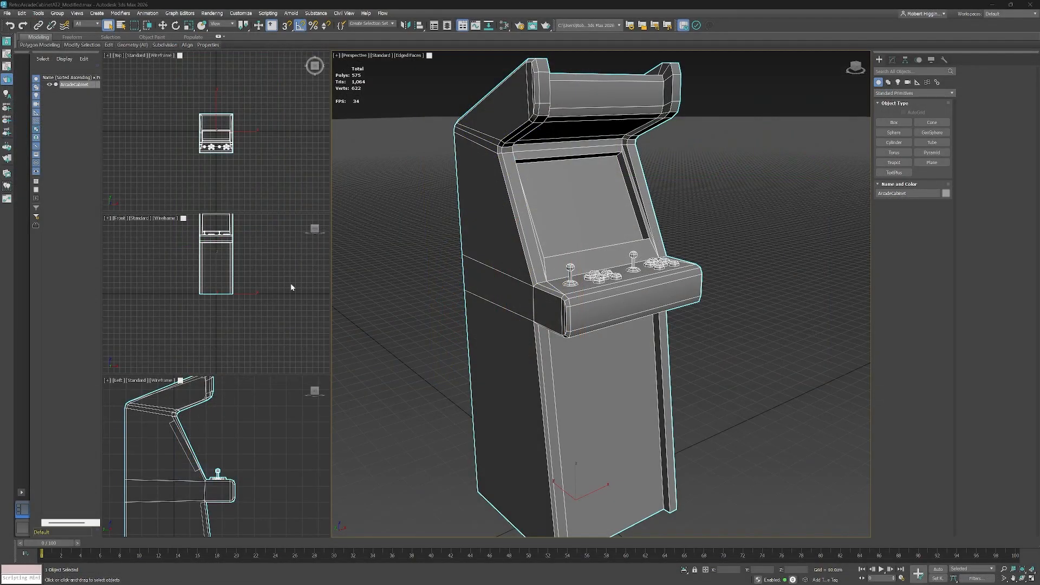
left_click_drag(737, 257, 743, 275)
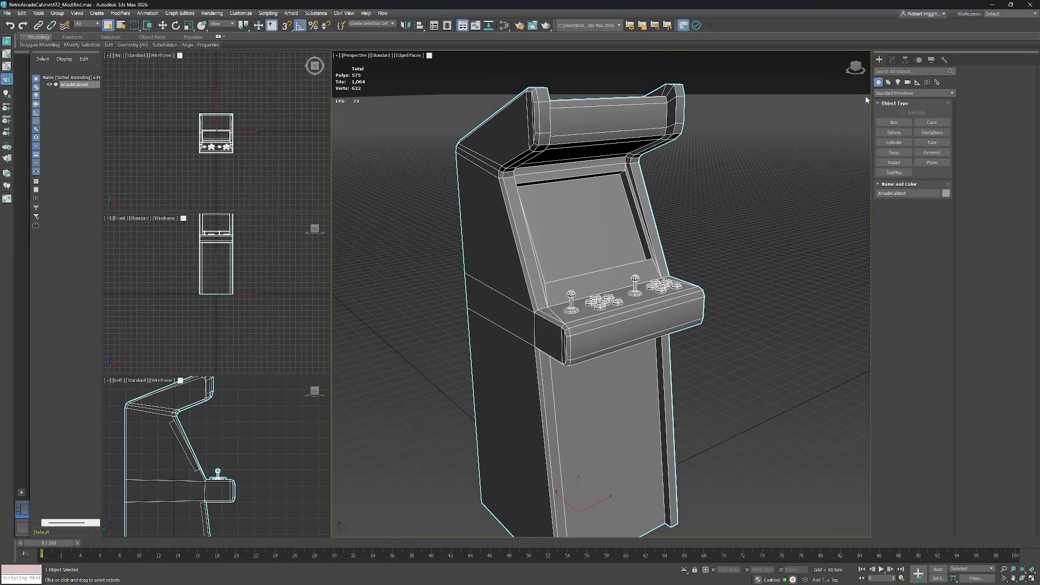
left_click(892, 60)
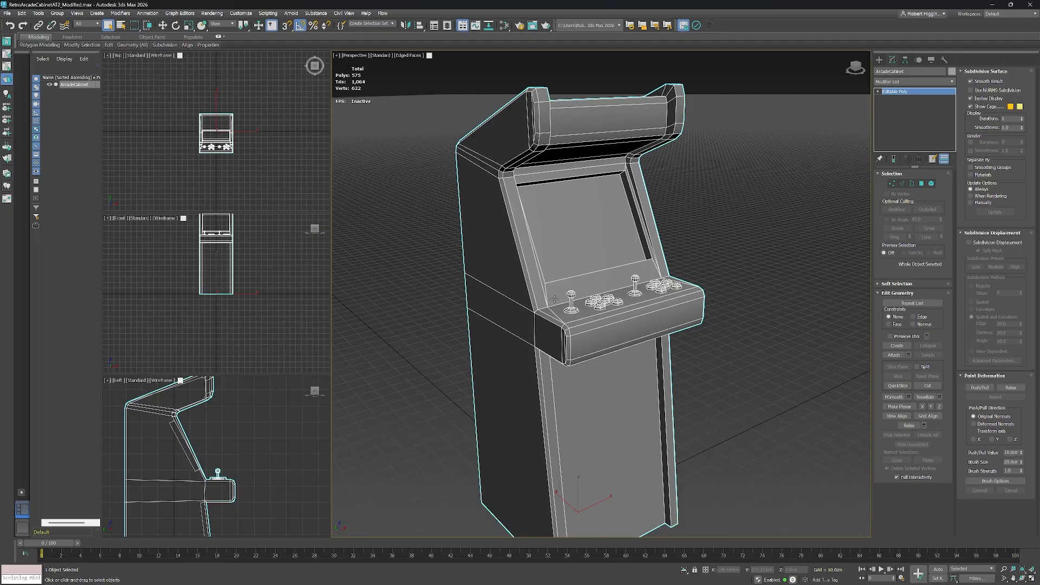
Open the Material Editor in Compact Material Editor mode and move it beside the viewport.
key("m")
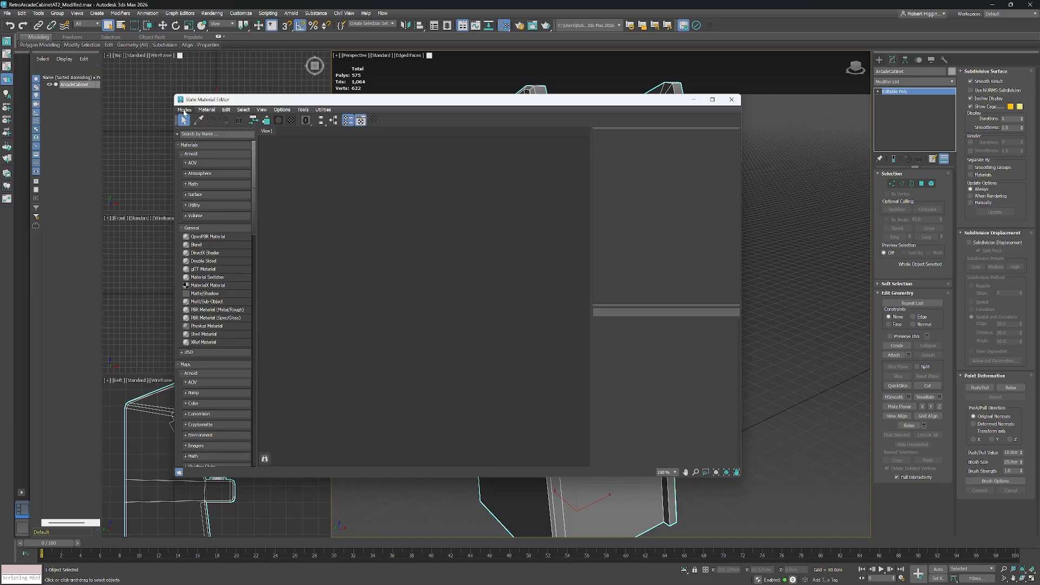
left_click(186, 109)
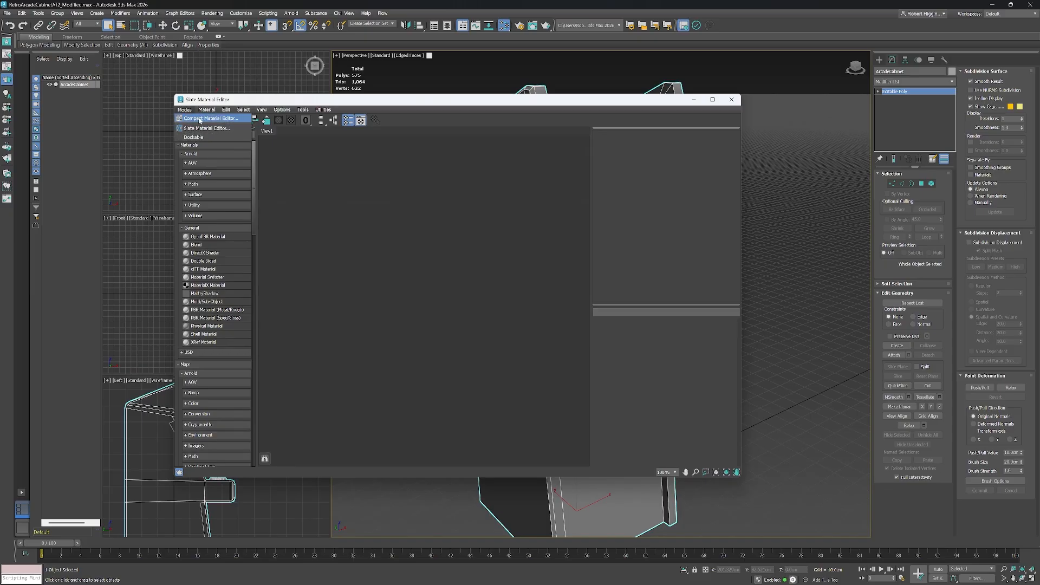
left_click(200, 119)
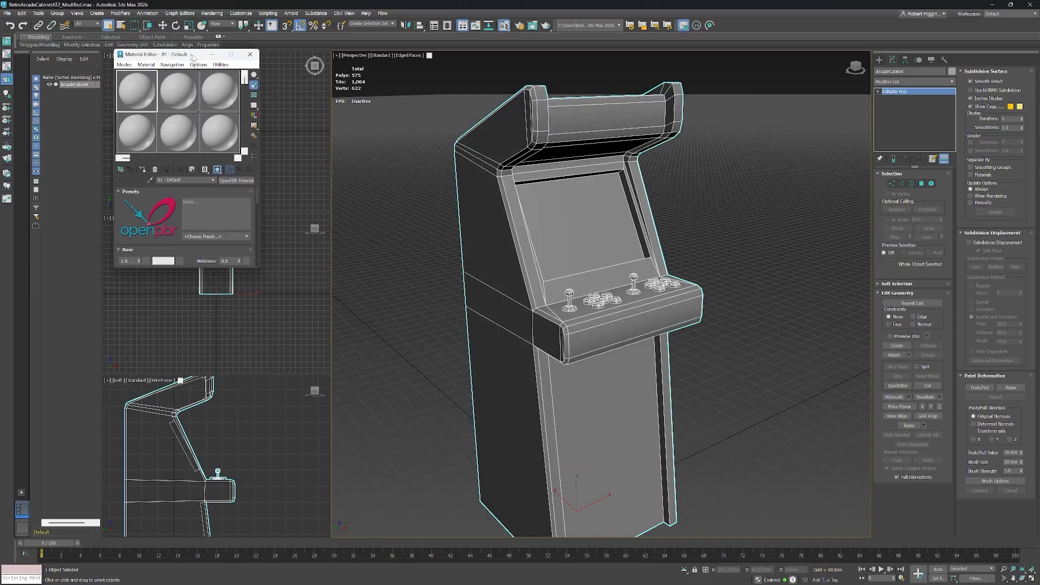
left_click_drag(193, 57, 333, 96)
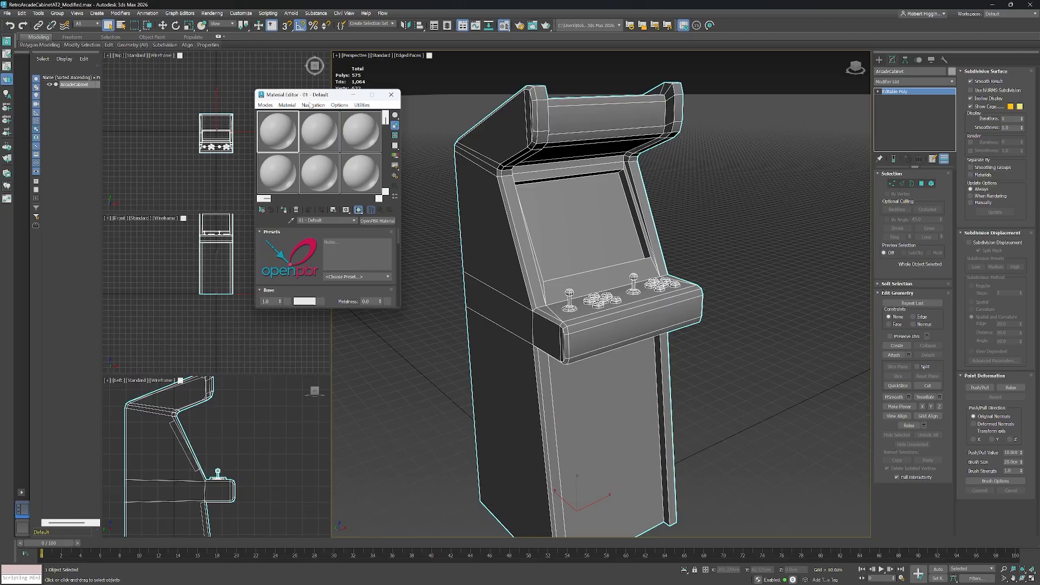
Change the first material to Multi/Sub-Object, keeping the old material as a sub-material.
left_click(378, 222)
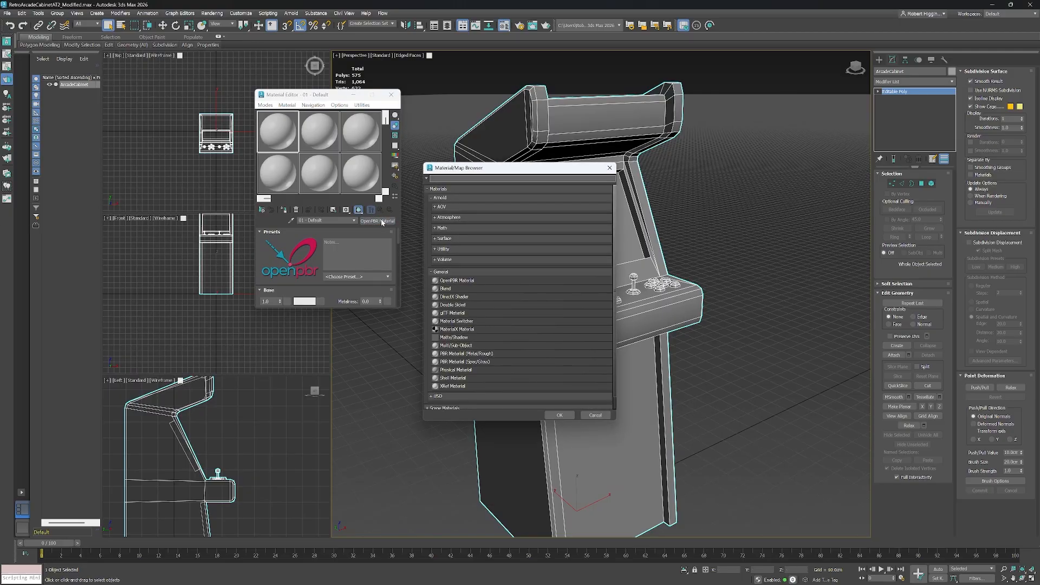
type("multi")
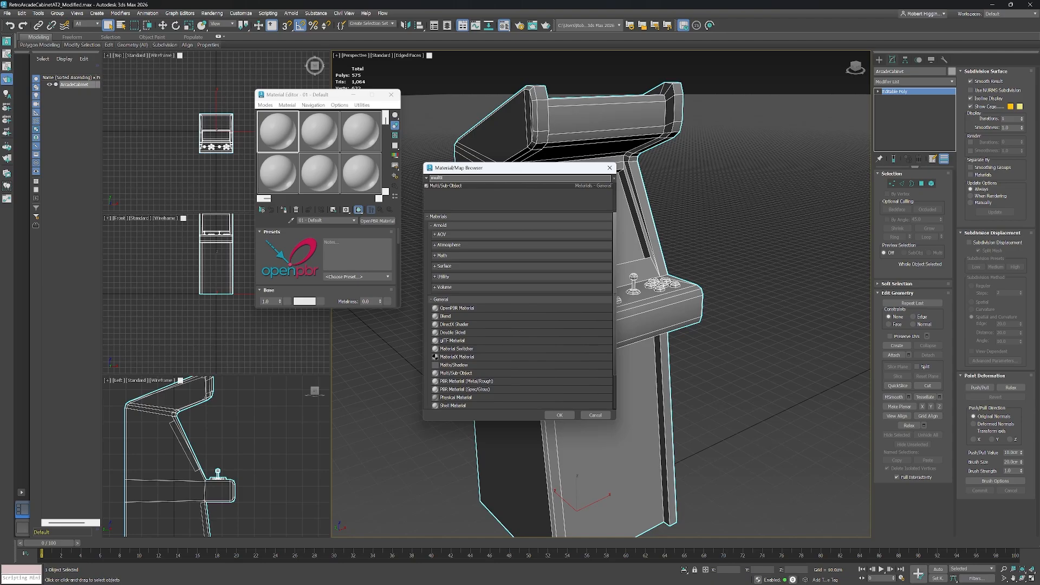
left_click(461, 187)
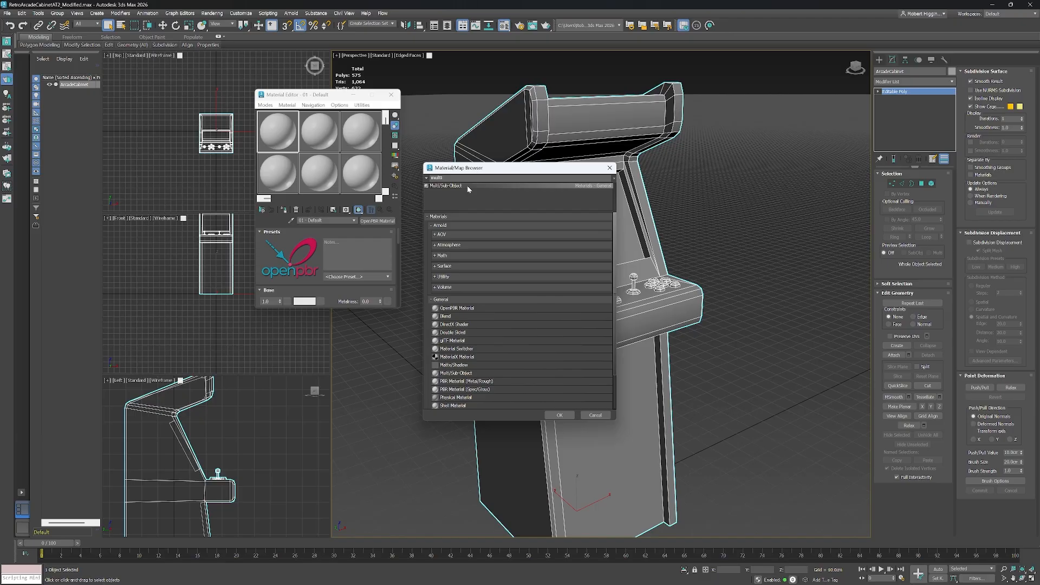
left_click(558, 415)
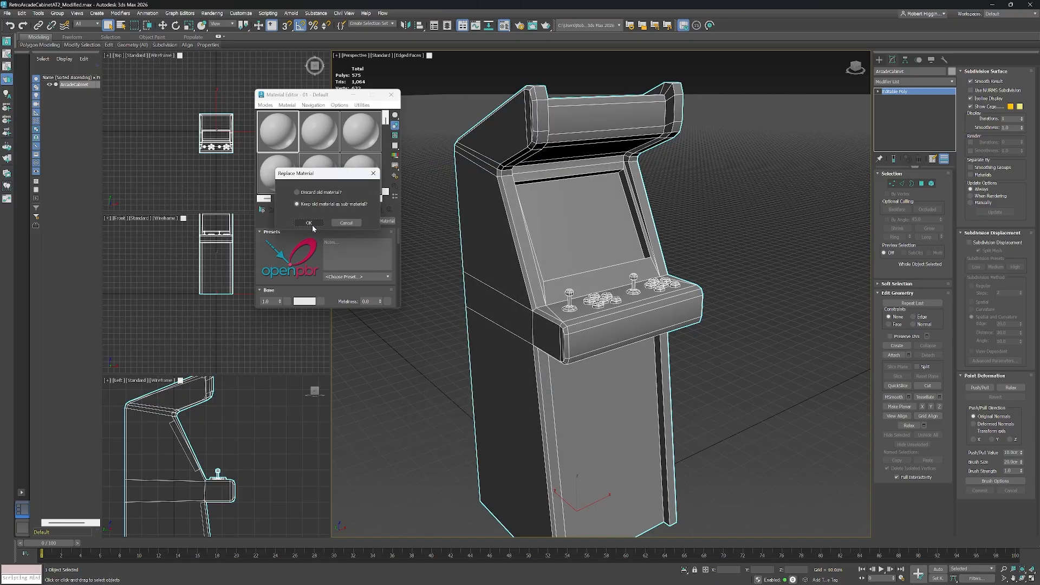
left_click(310, 222)
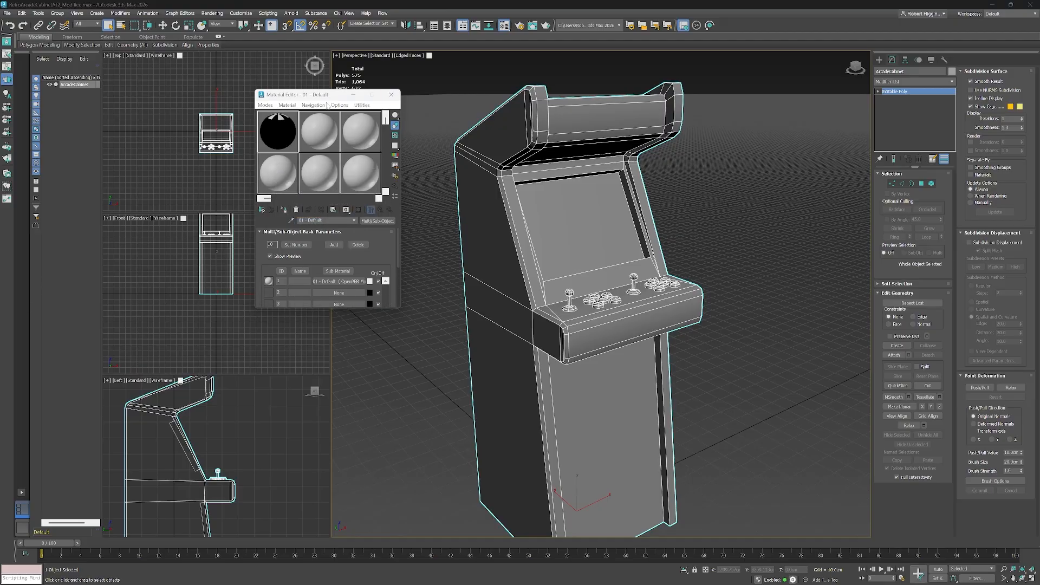
Enlarge the editor and set the Multi/Sub-Object material's number of sub-materials to 3.
left_click_drag(321, 95, 310, 91)
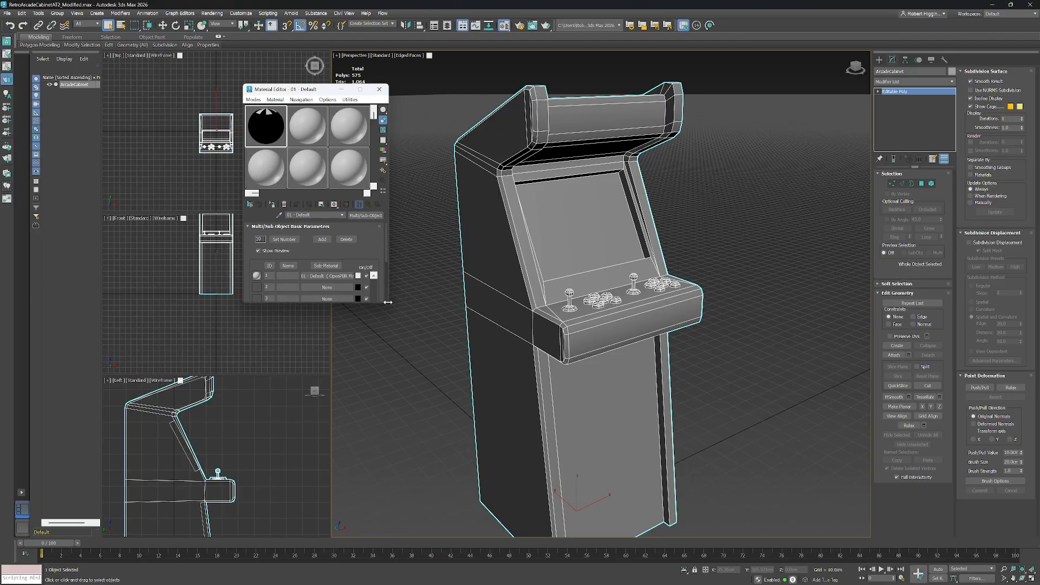
left_click_drag(387, 303, 413, 356)
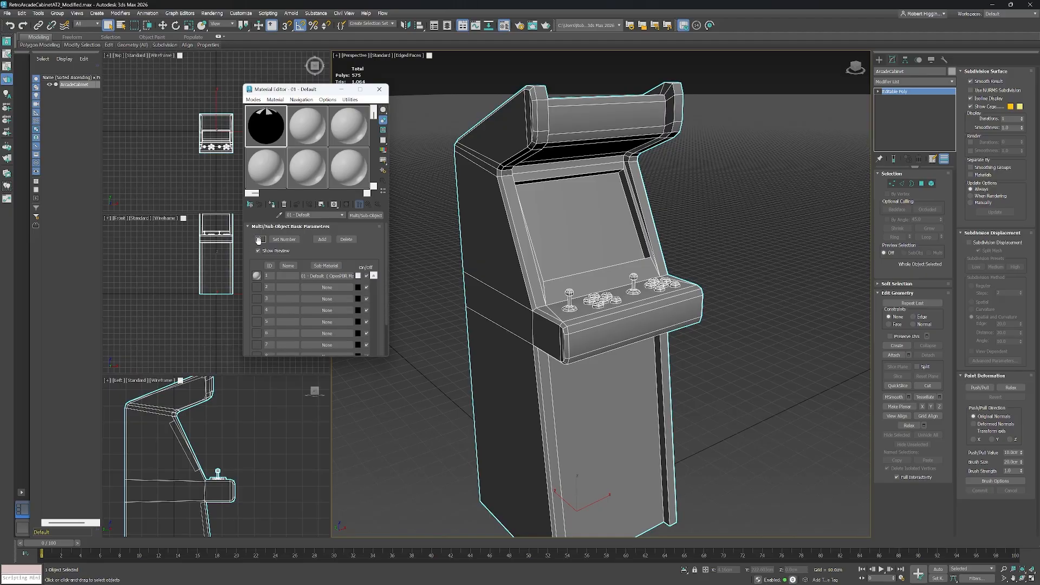
left_click_drag(256, 240, 260, 239)
left_click(284, 239)
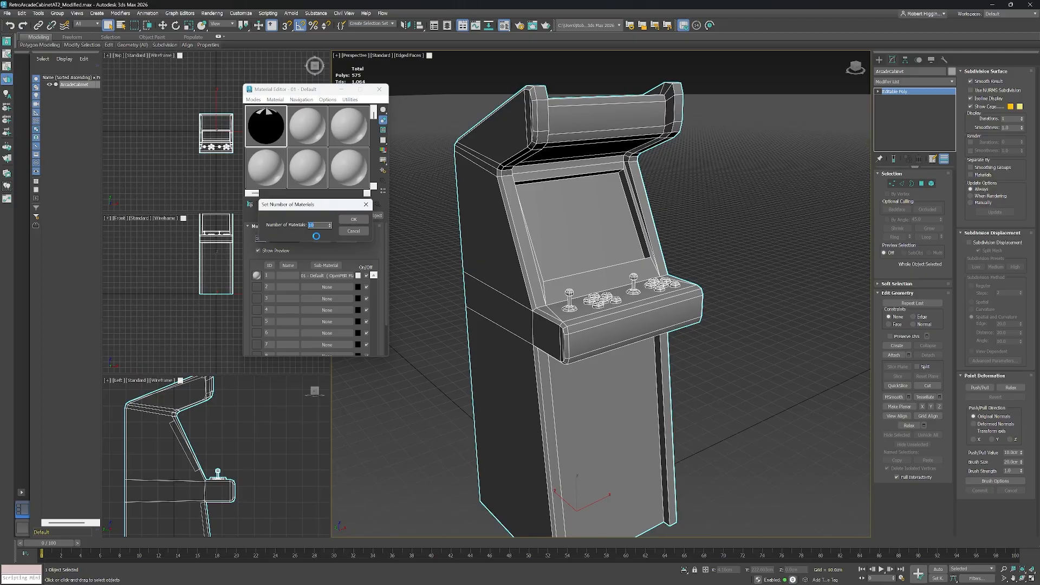
left_click(354, 221)
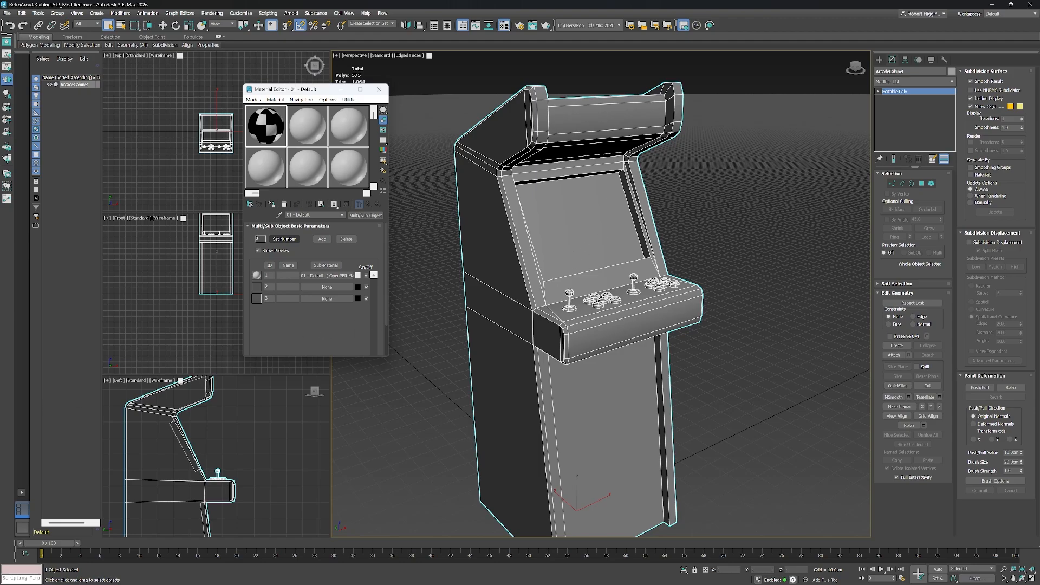
Open the first sub-material and search the material browser for standard material types.
left_click(339, 277)
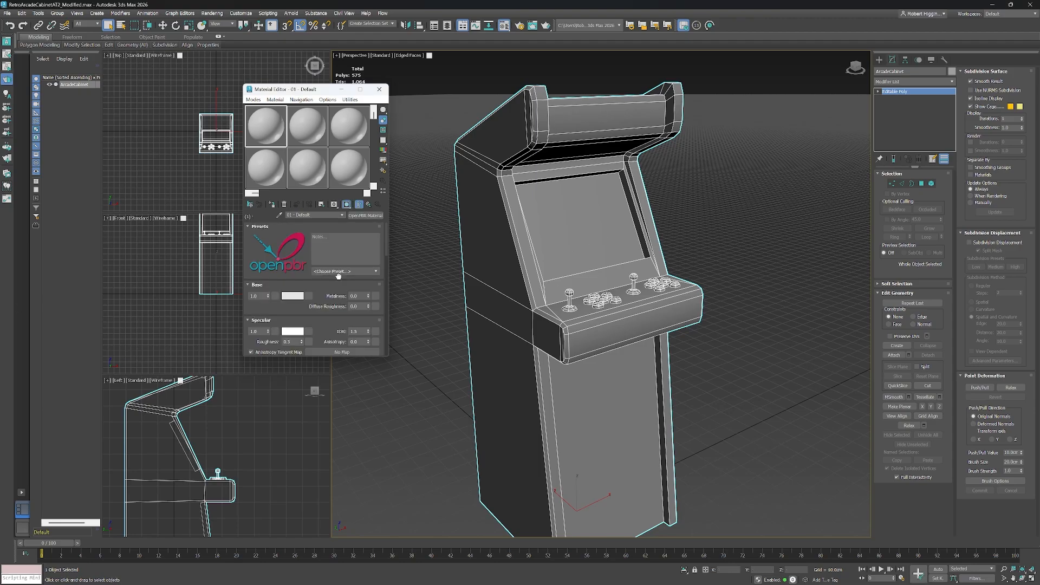
left_click(366, 216)
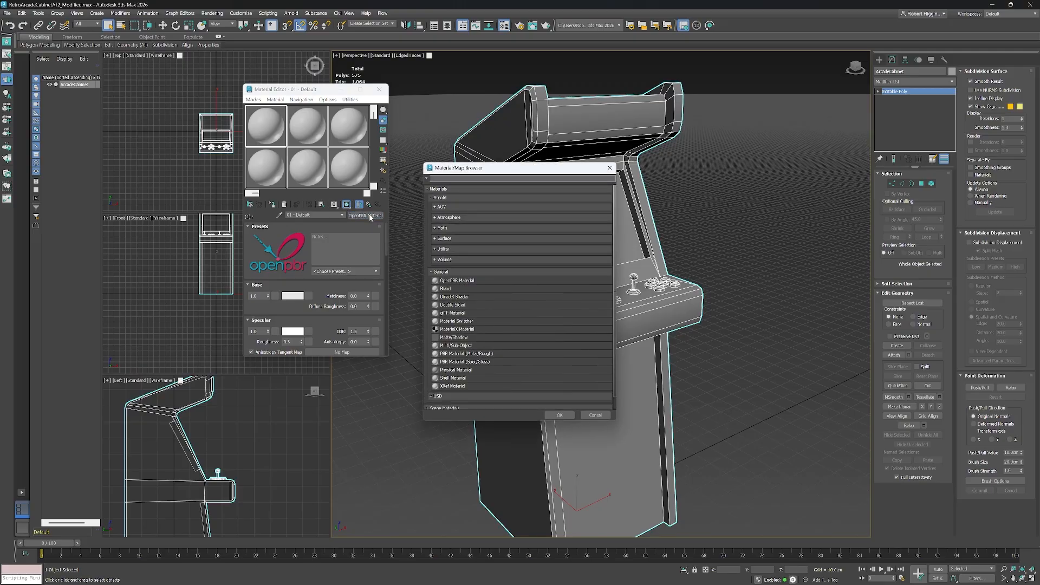
type("standard")
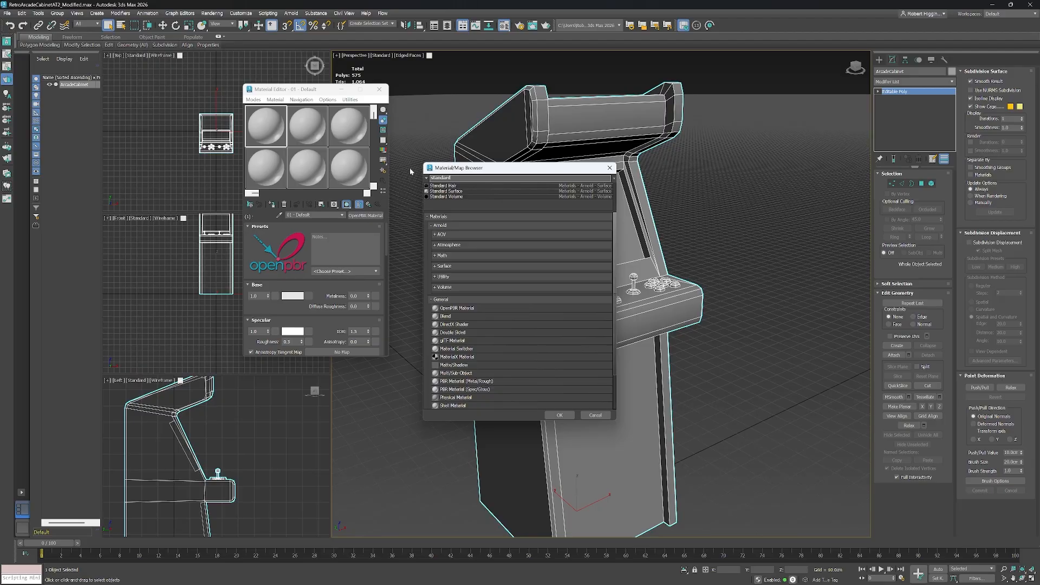
left_click(601, 416)
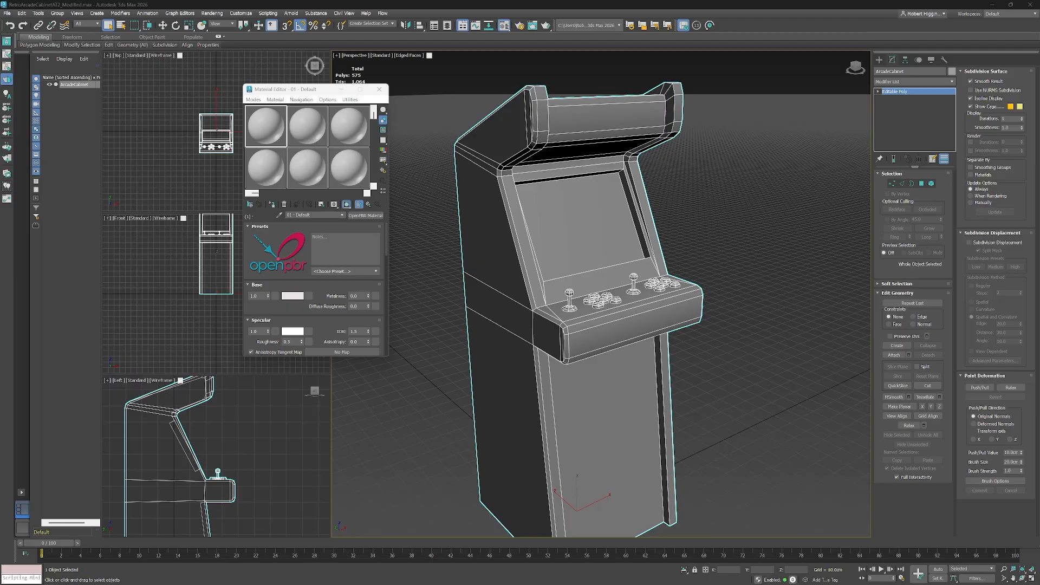
Switch the production renderer from Arnold to the Scanline Renderer in Render Setup.
left_click(215, 12)
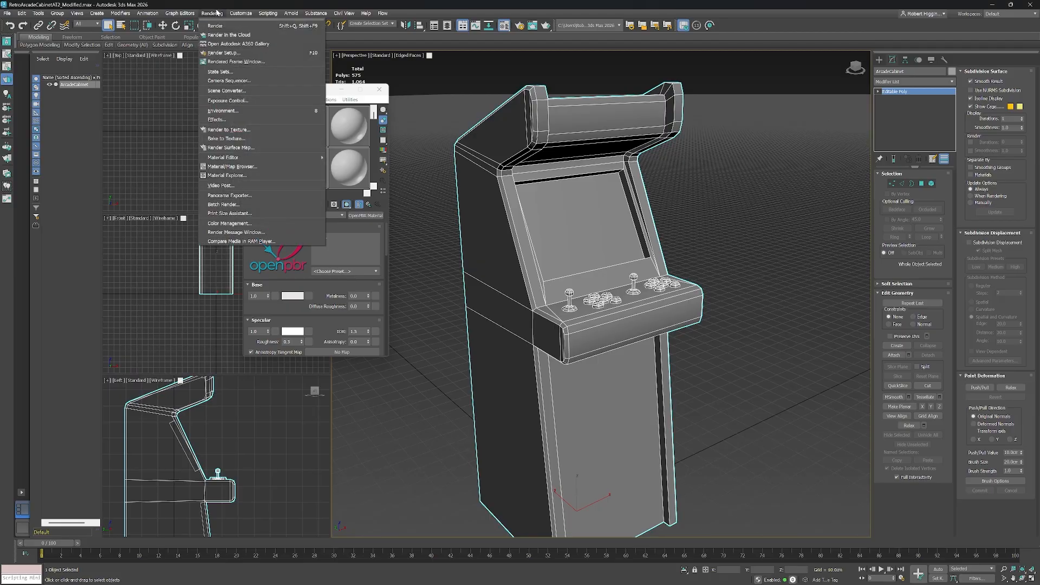
left_click(226, 52)
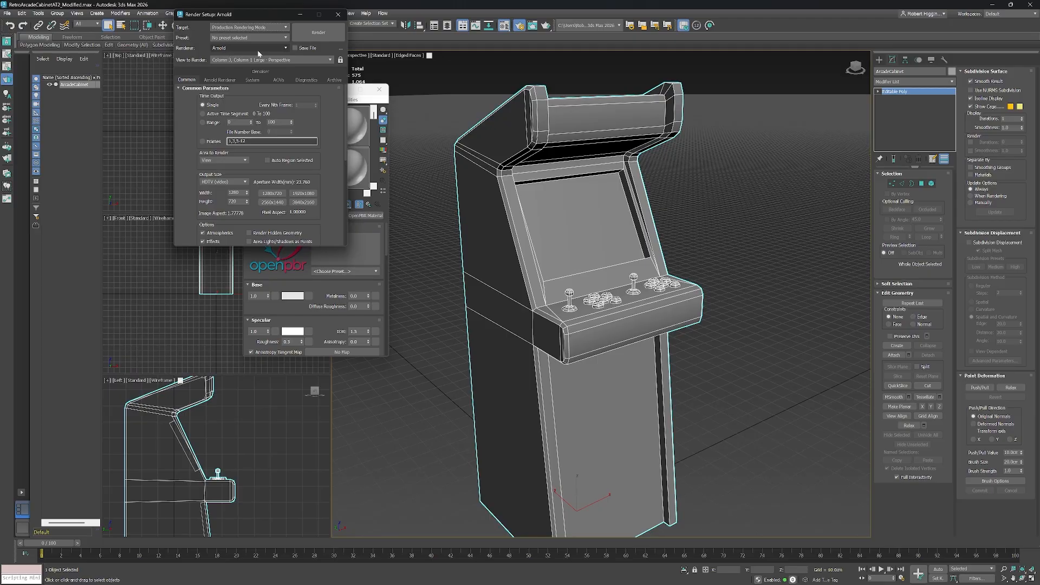
left_click(286, 48)
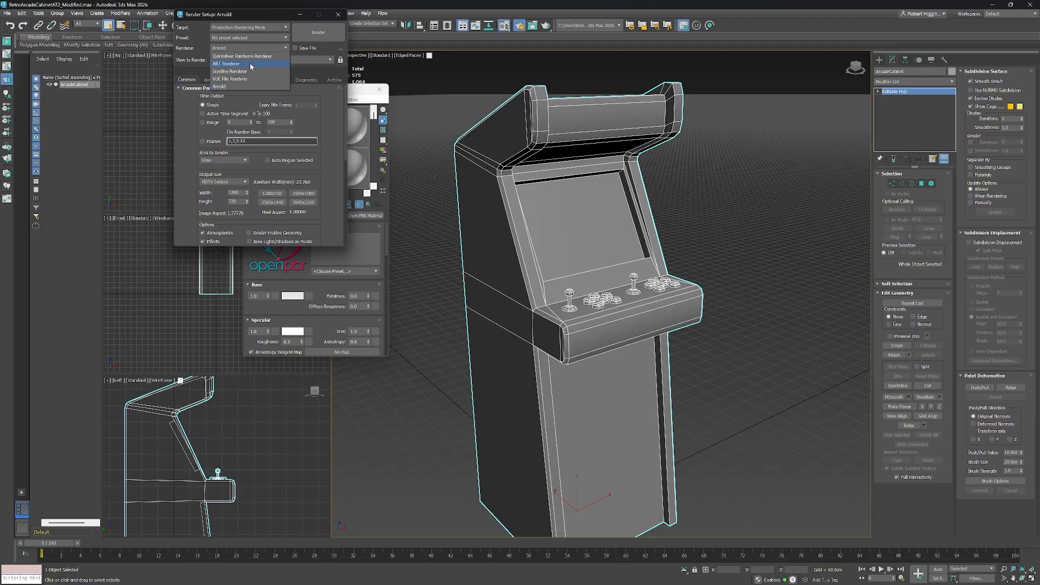
left_click(242, 72)
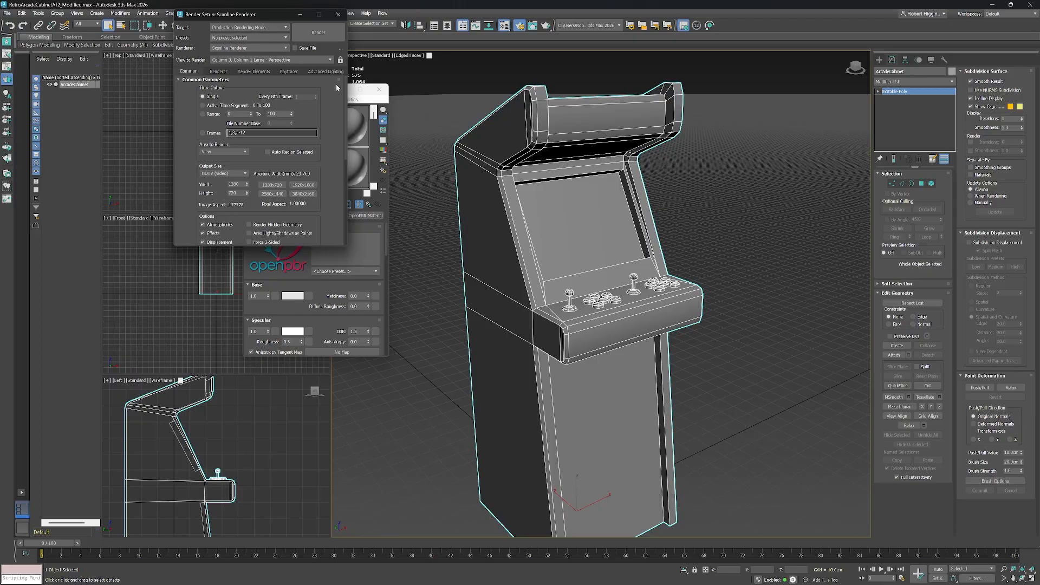
left_click(338, 15)
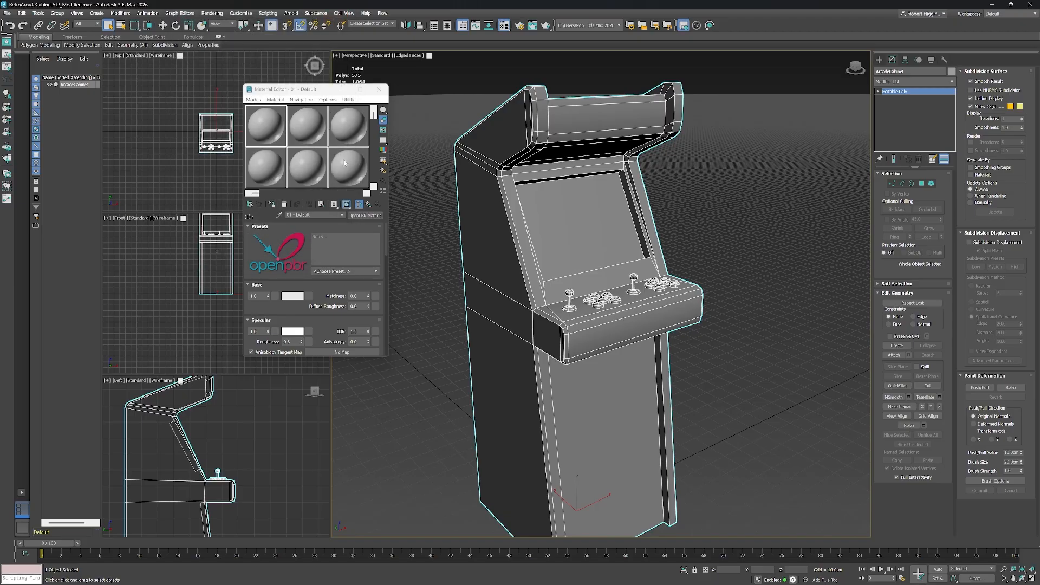
Change the first sub-material's type to Standard (Legacy) by searching the material browser for "stan".
left_click(366, 216)
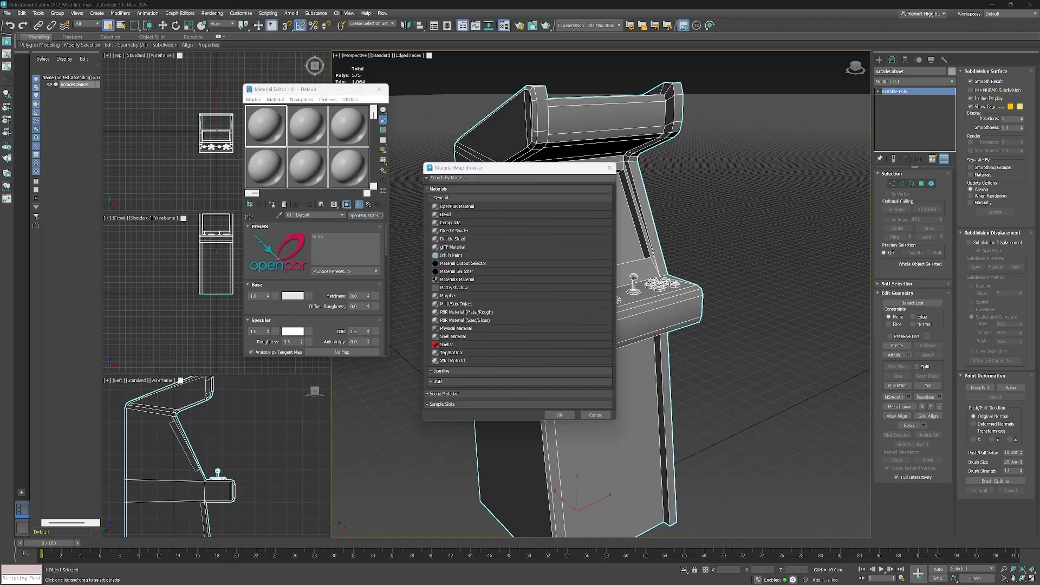
left_click(509, 178)
type("standard")
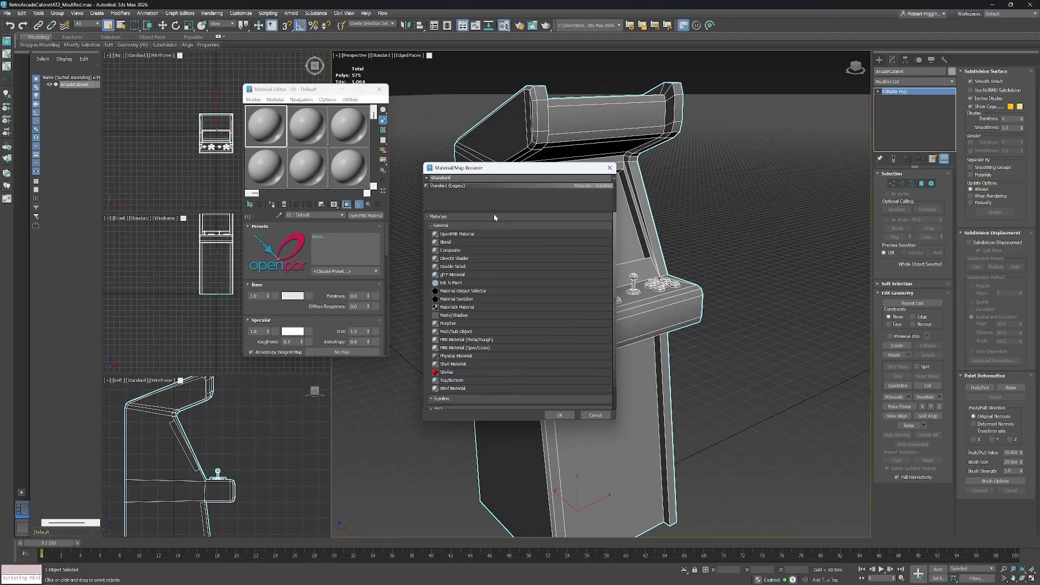
left_click(560, 416)
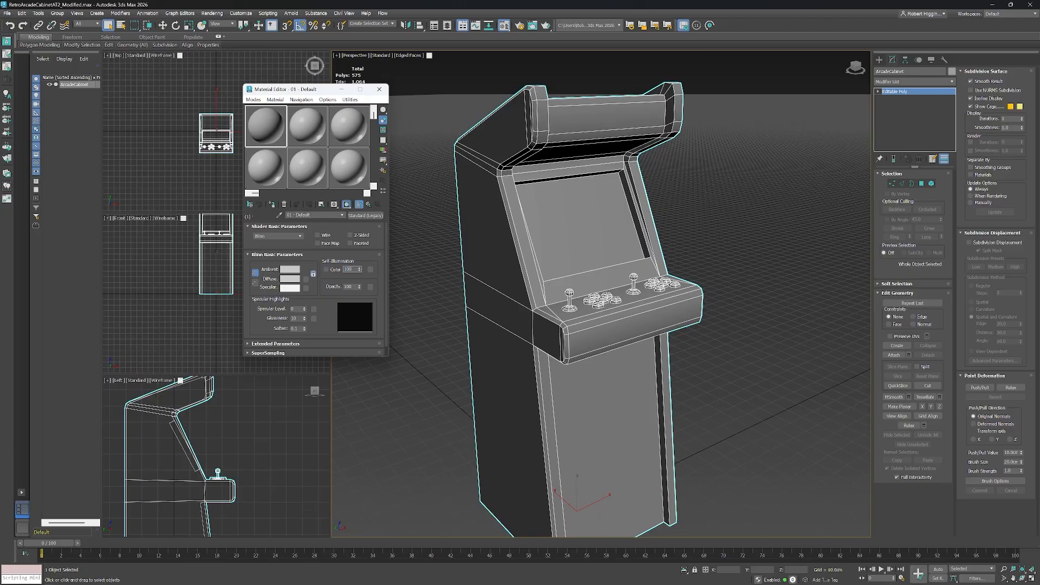
Enable self-illumination colour on the first sub-material and set it to red.
left_click(334, 270)
left_click(353, 271)
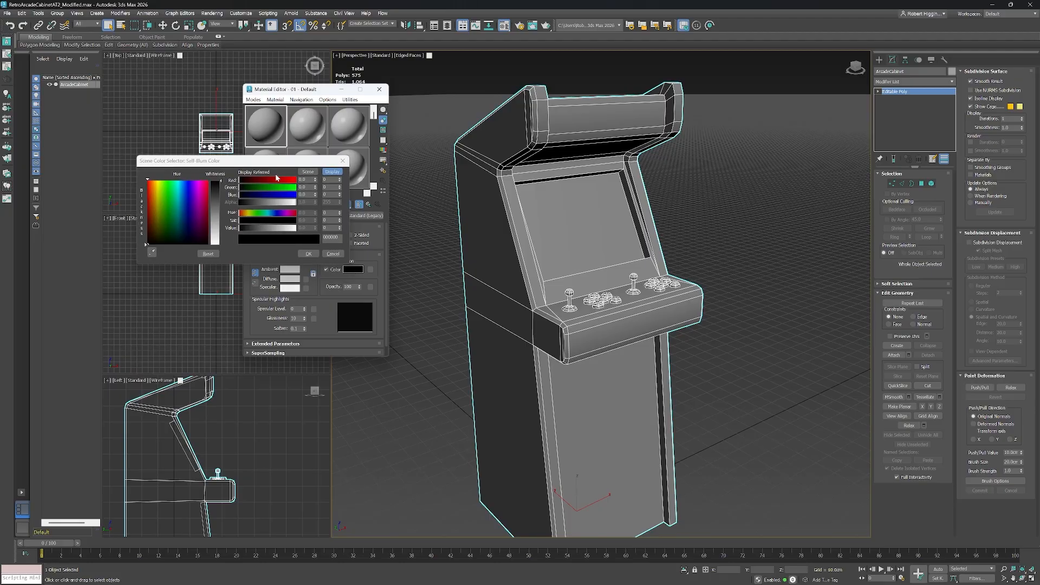
left_click_drag(270, 182, 299, 180)
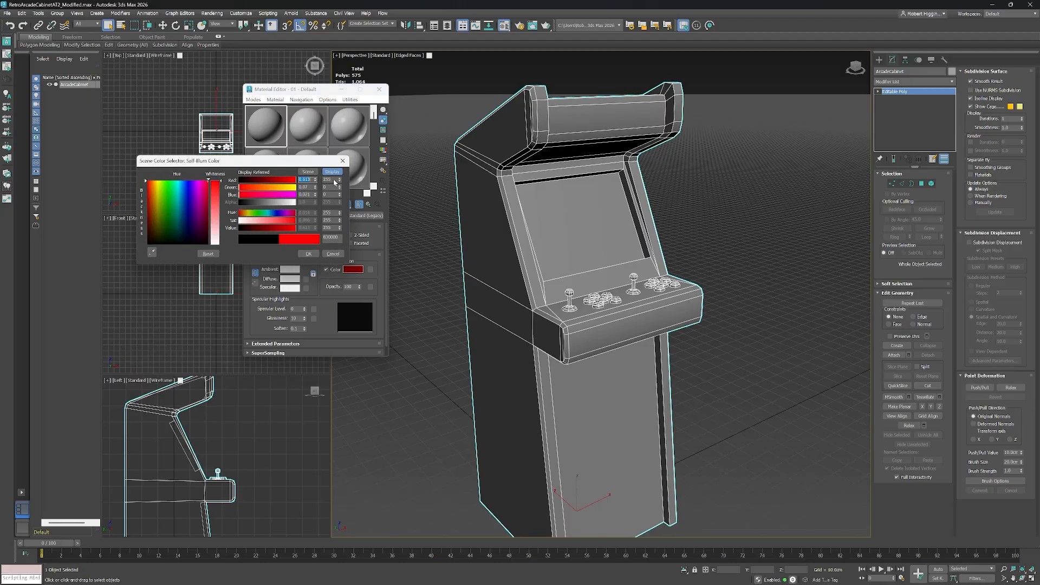
left_click(308, 254)
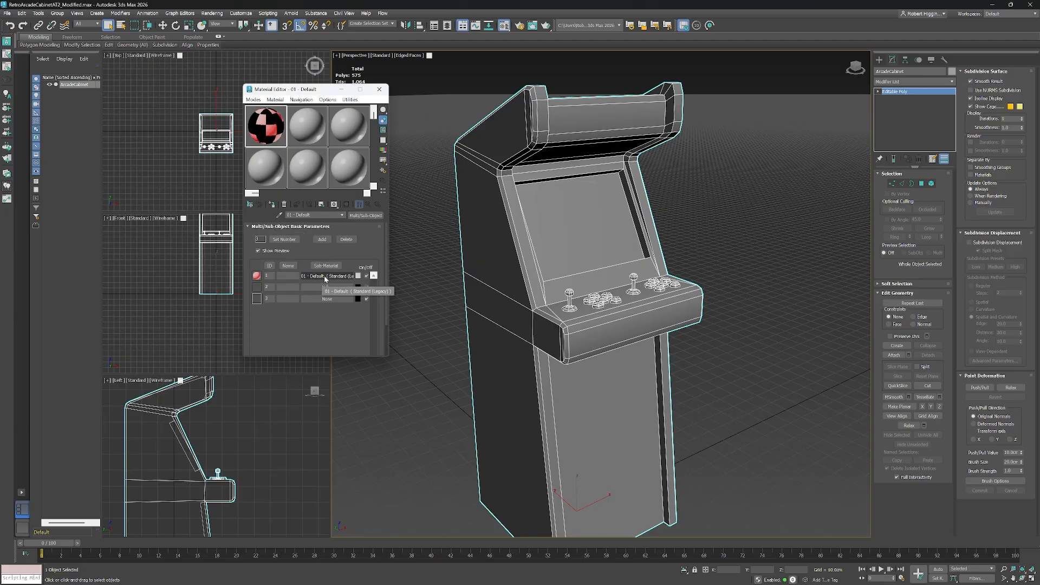
Copy the first sub-material into the second and third sub-material slots.
left_click_drag(325, 279, 327, 288)
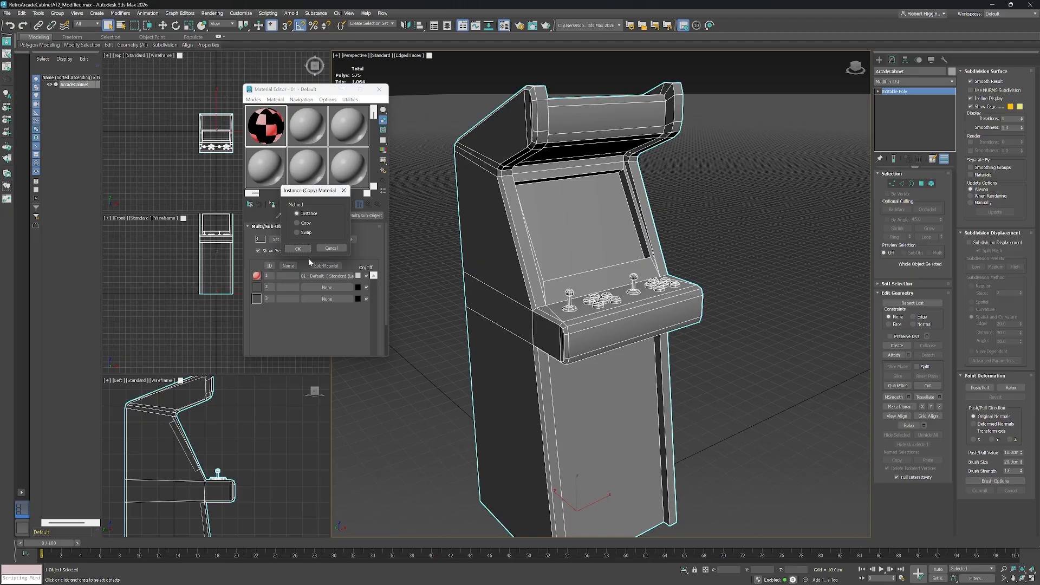
left_click(302, 223)
left_click(298, 248)
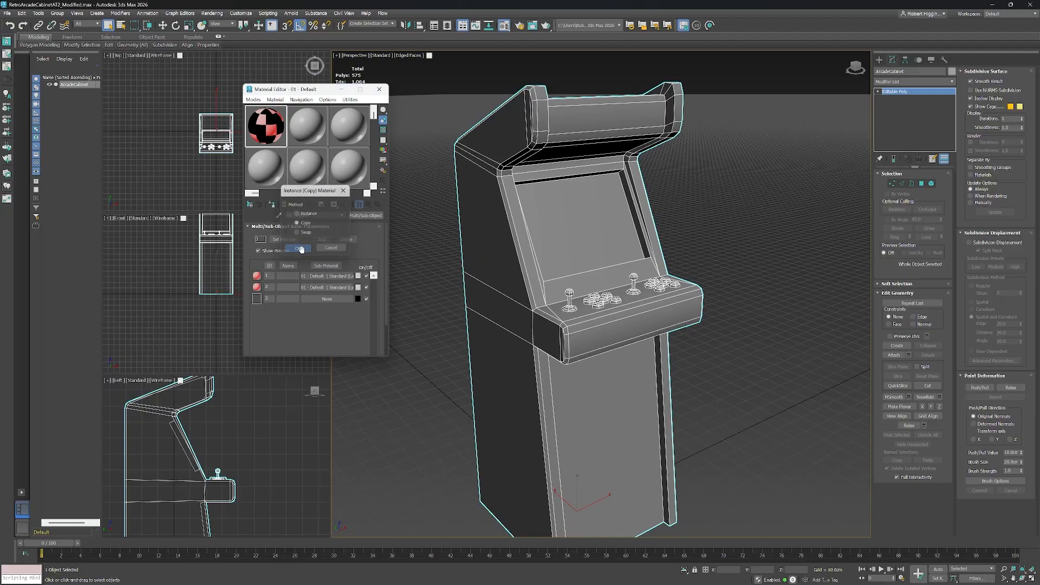
left_click_drag(332, 301, 332, 301)
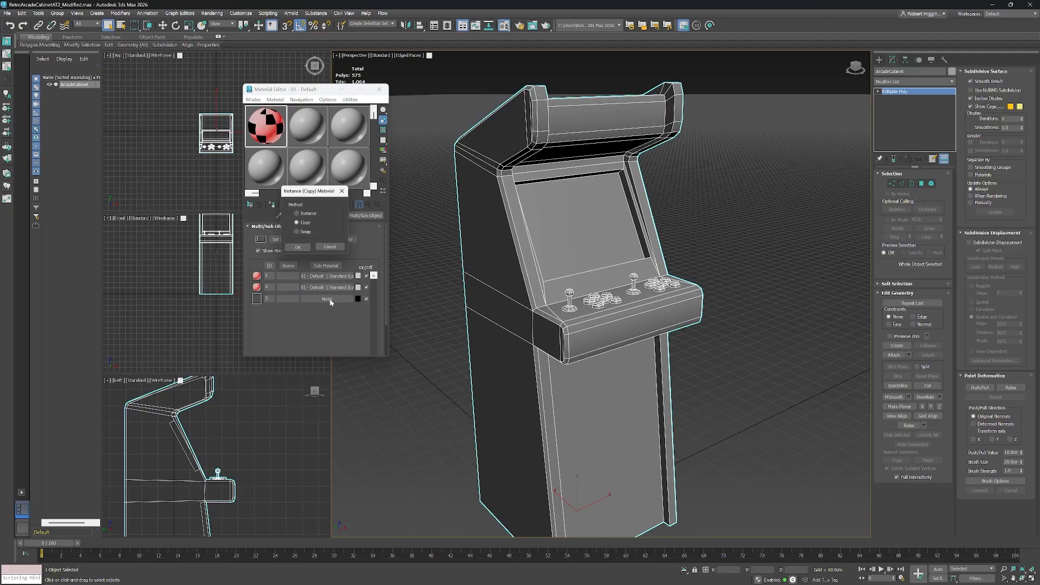
left_click(298, 249)
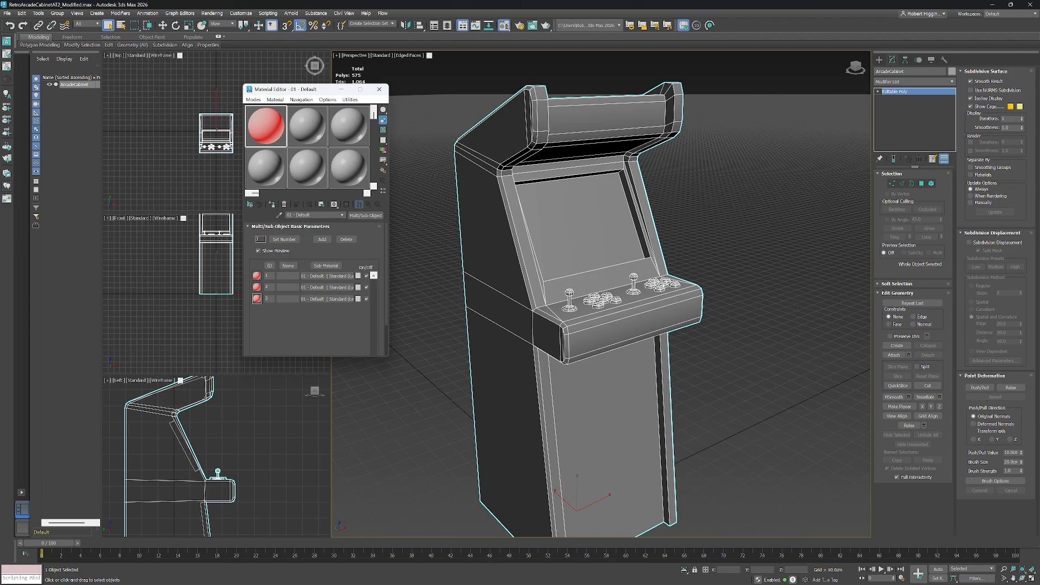
Set the first sub-material's ambient and diffuse colour to red and return to the Multi/Sub-Object level.
left_click(328, 276)
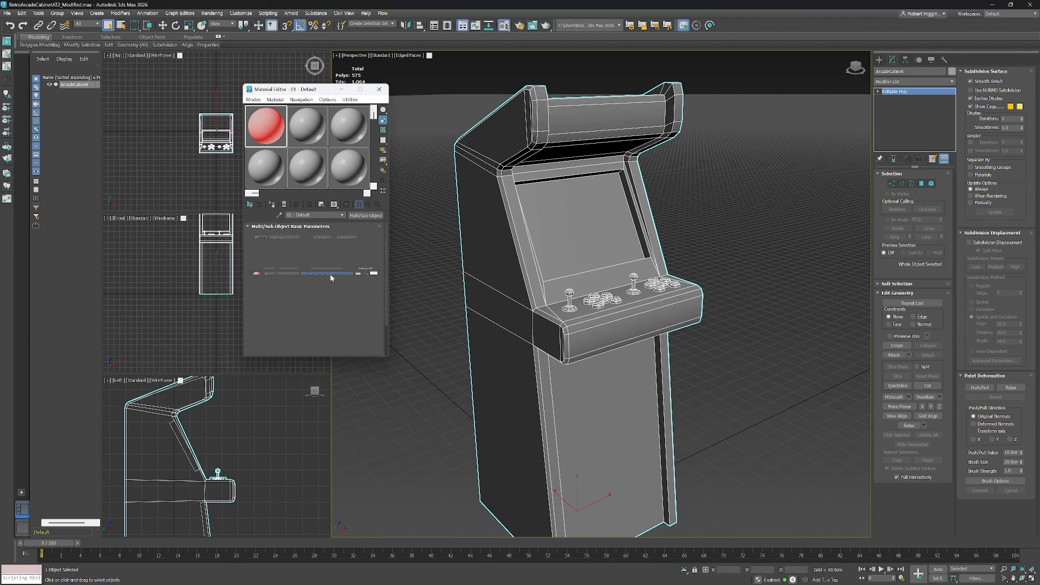
left_click(290, 270)
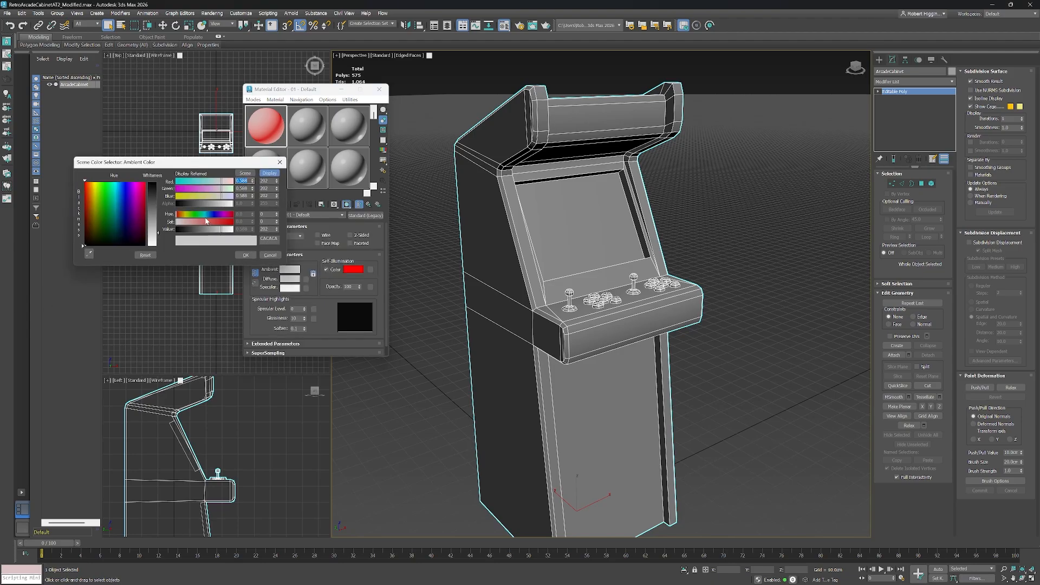
left_click_drag(206, 221, 234, 221)
left_click(248, 255)
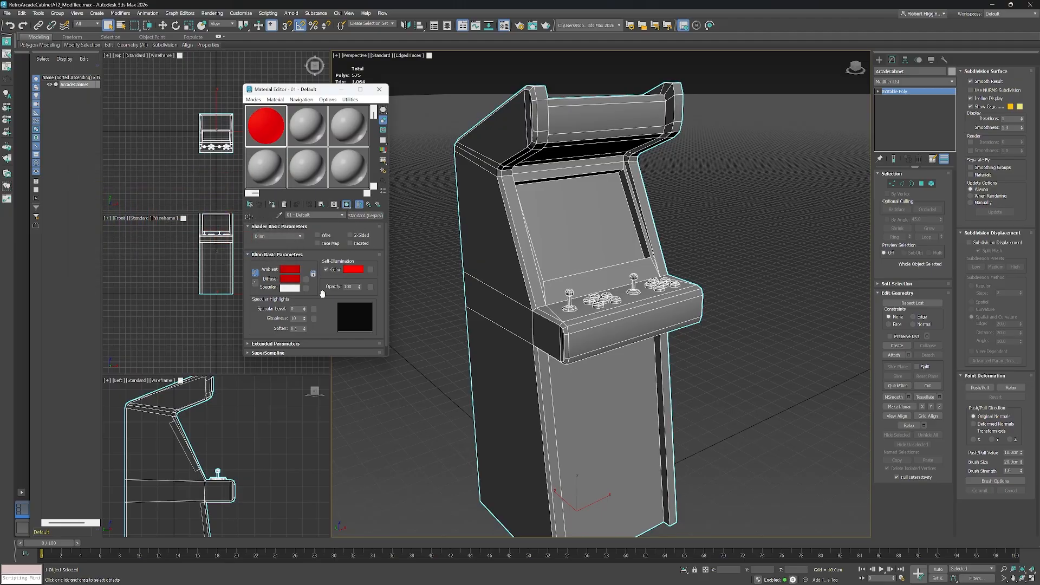
left_click(370, 206)
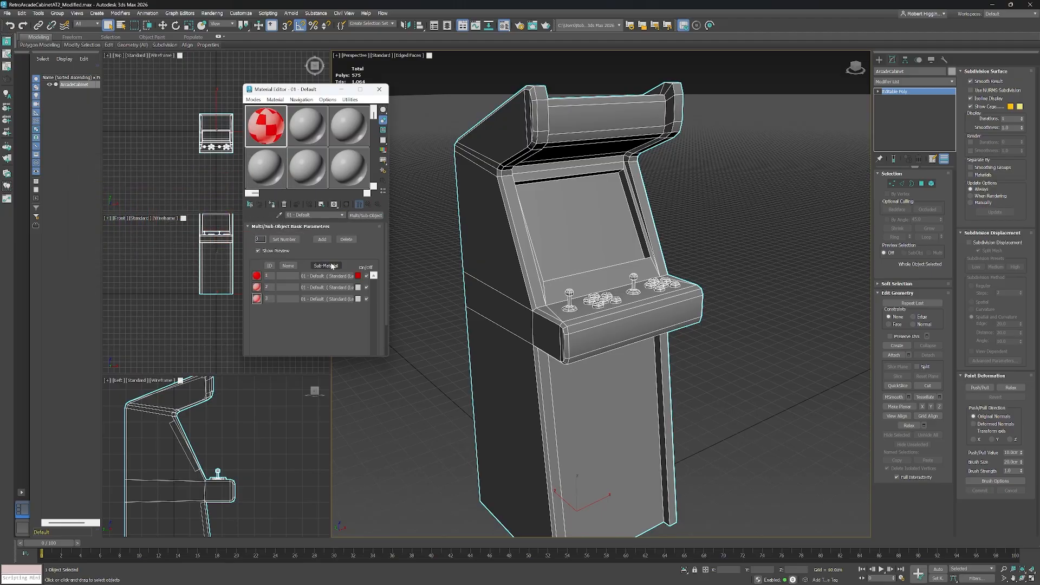
Set the second sub-material's colour swatch to green.
left_click(357, 289)
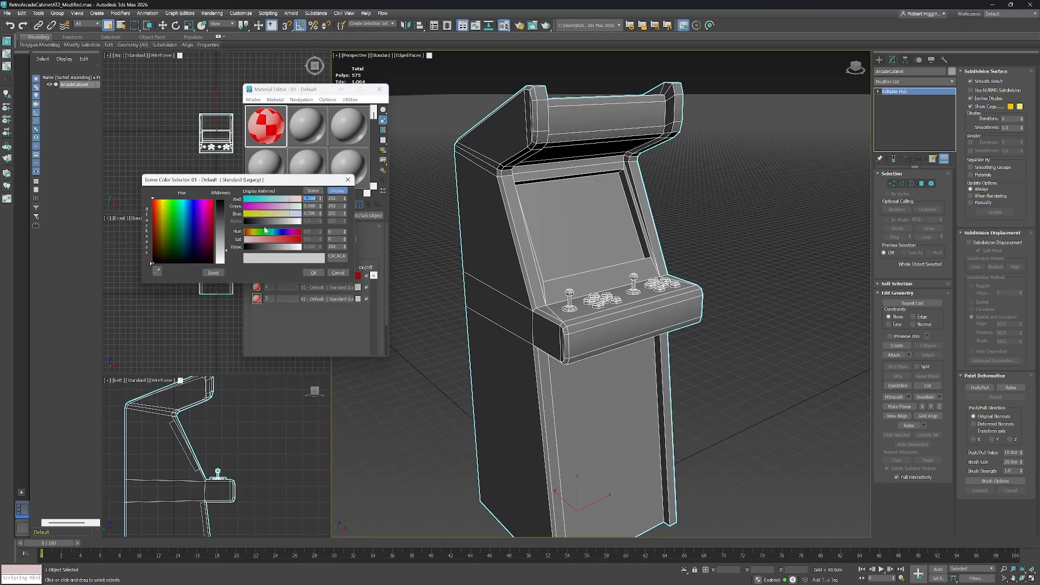
left_click(265, 231)
left_click_drag(287, 241, 333, 244)
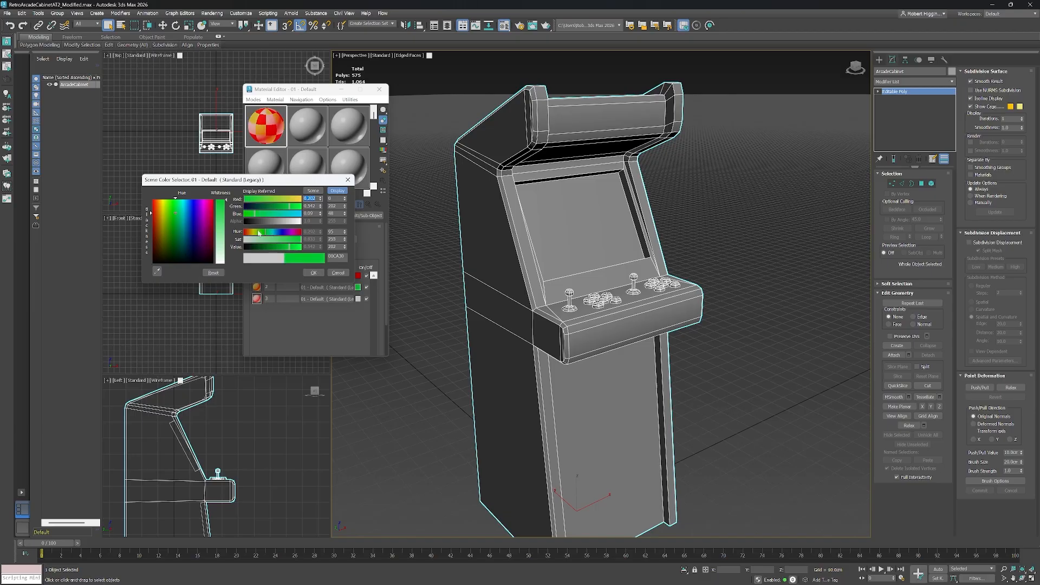
left_click(313, 272)
Set the second sub-material's self-illumination colour to green and return to the parent material.
left_click(333, 287)
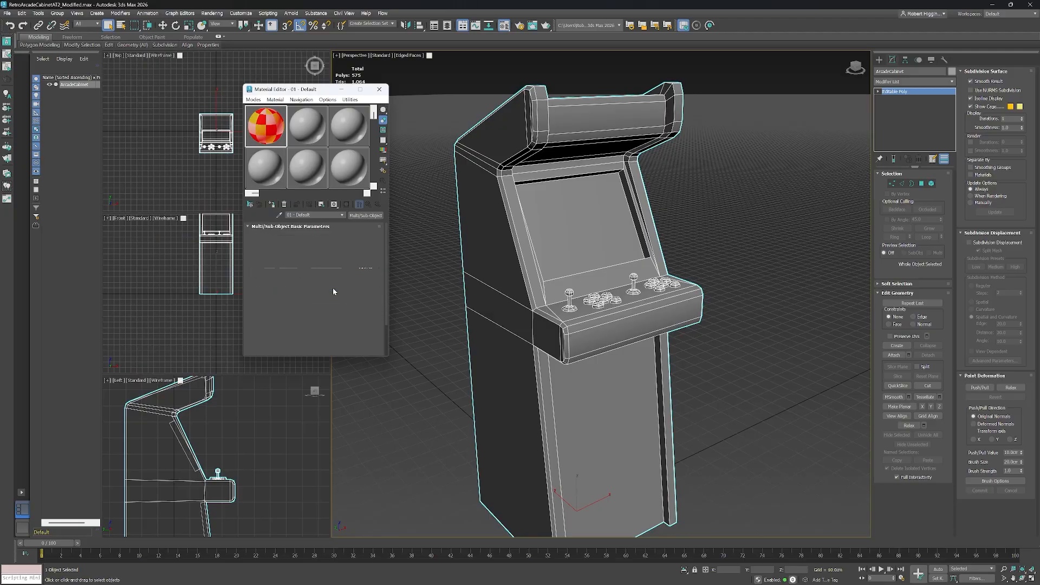
left_click(352, 271)
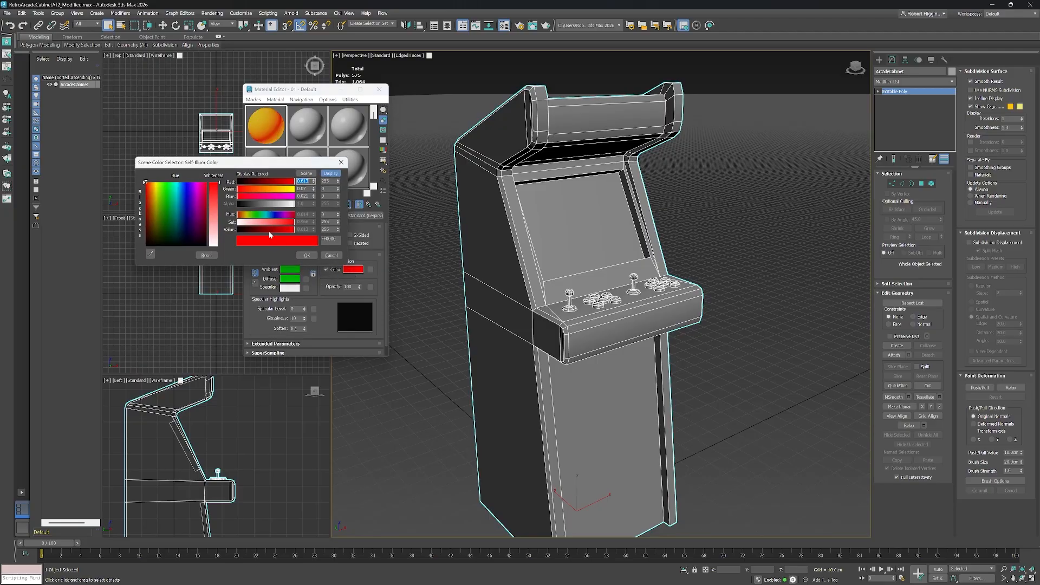
left_click(256, 214)
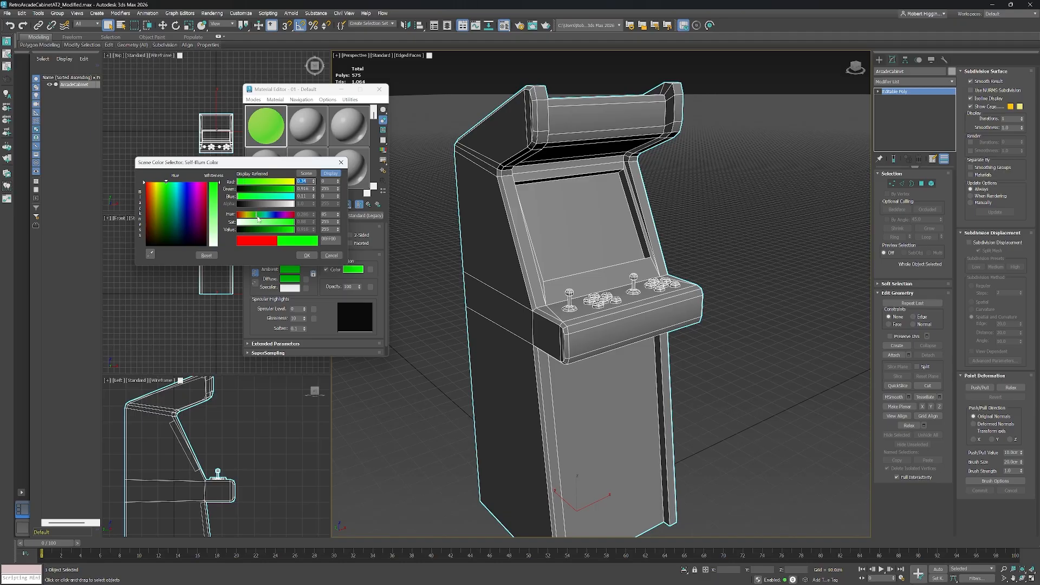
left_click(307, 256)
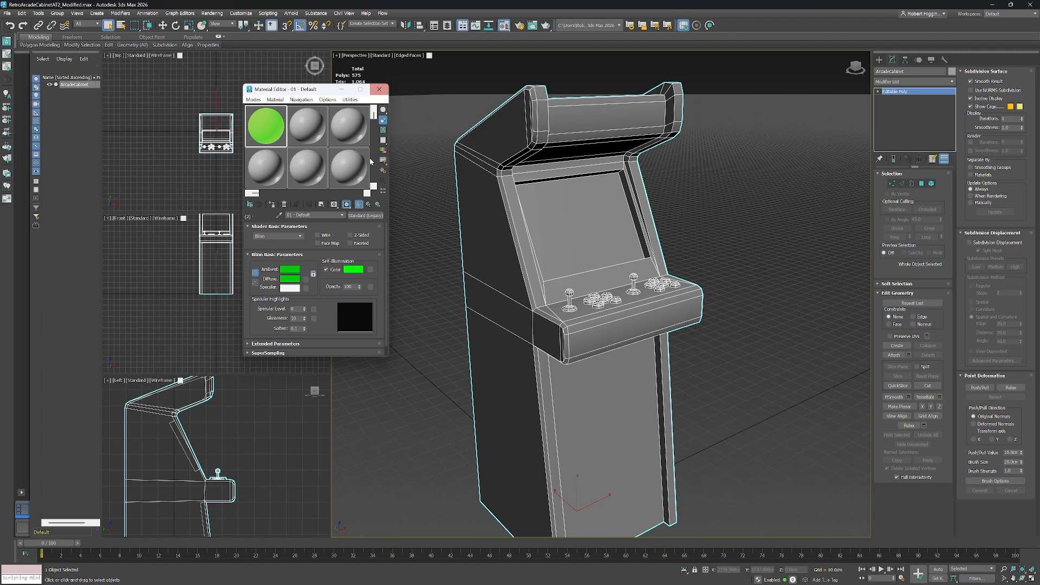
left_click(366, 216)
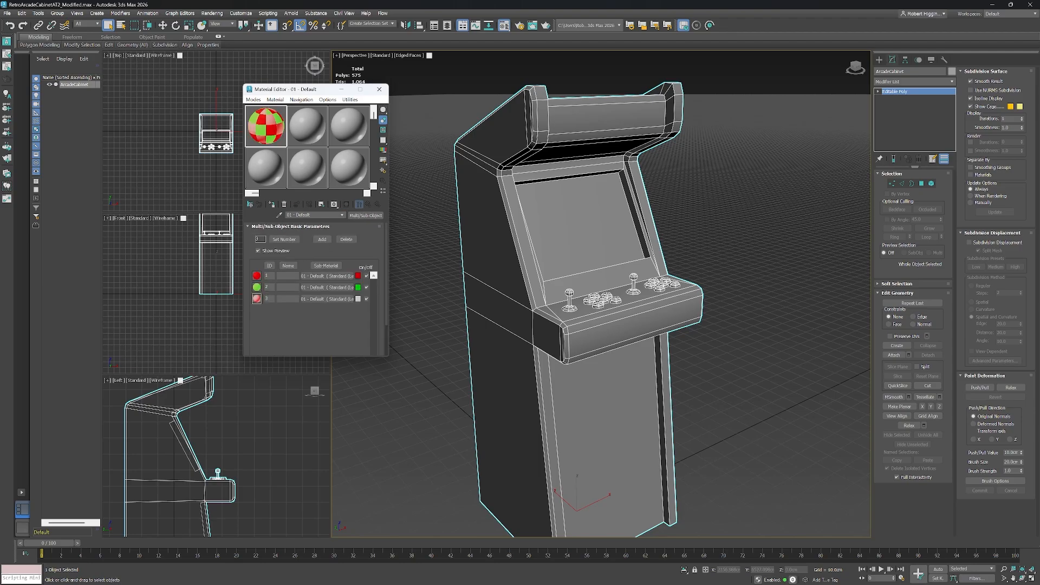
Open the third sub-material and set its ambient and diffuse colour to blue.
left_click(342, 299)
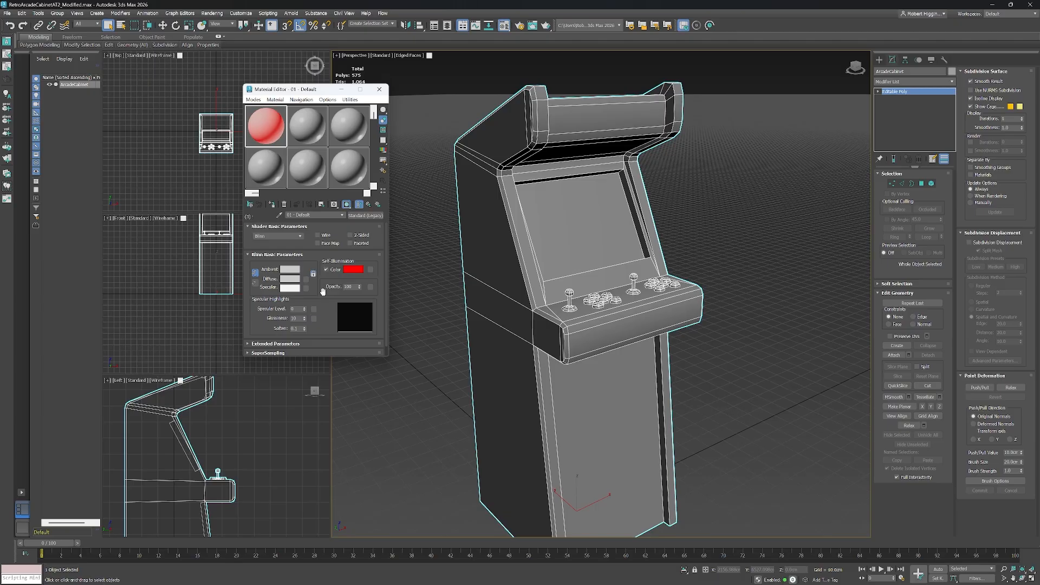
left_click(290, 269)
left_click(121, 179)
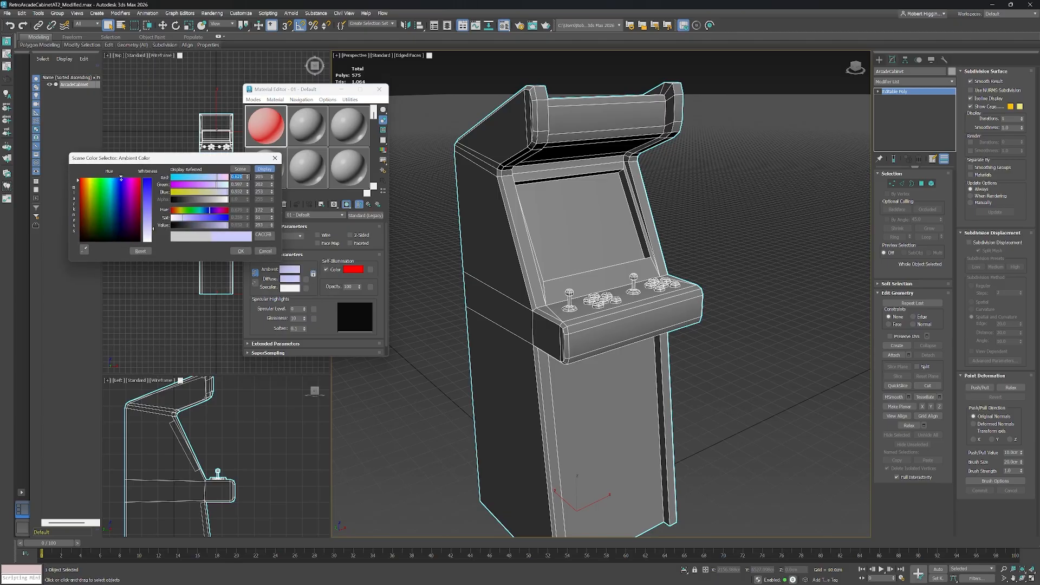
left_click_drag(121, 179, 120, 178)
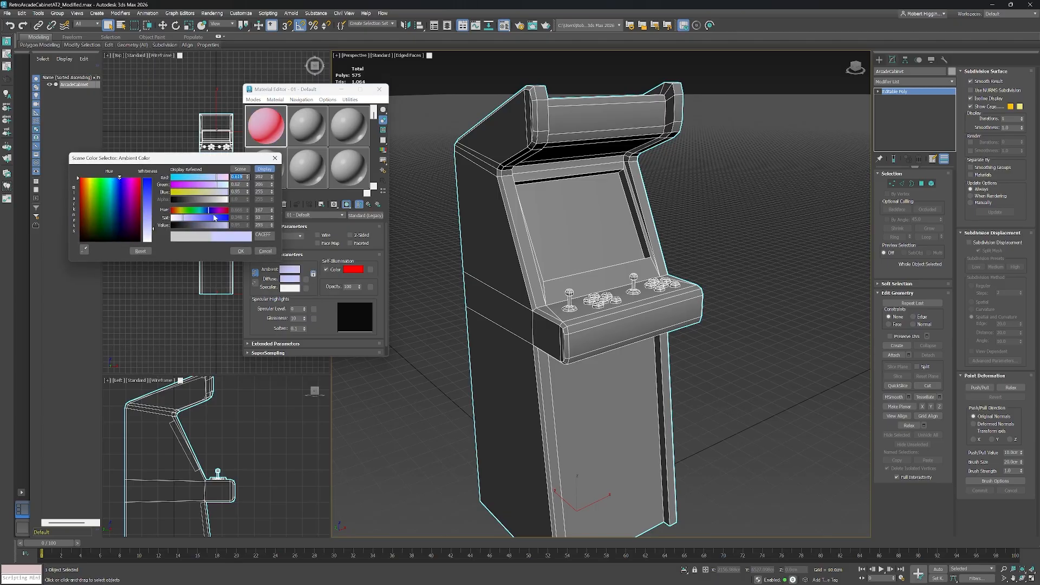
left_click_drag(271, 218, 263, 220)
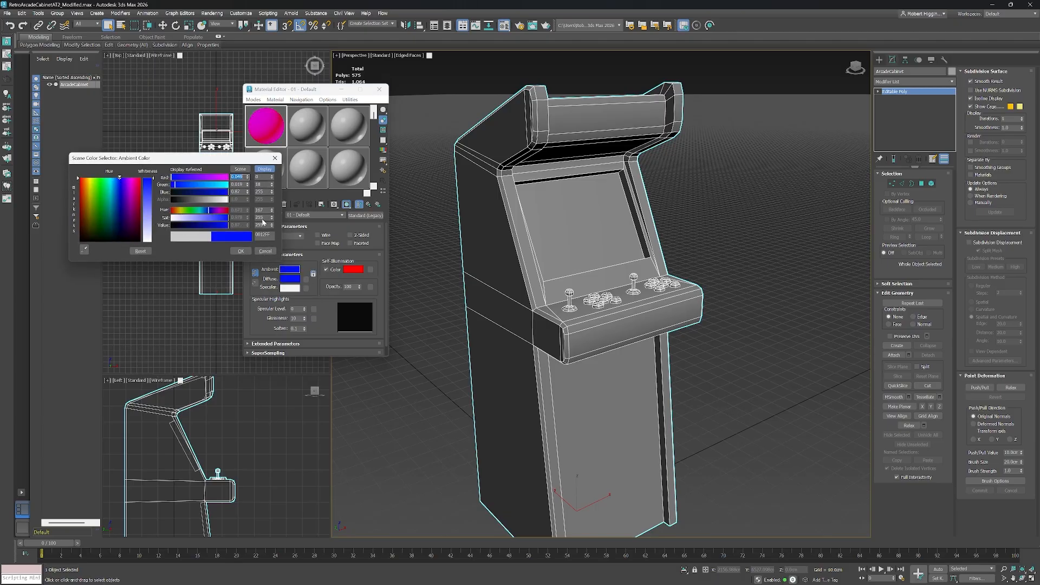
left_click(240, 251)
Set the third sub-material's self-illumination colour to blue and return to the parent material.
left_click(359, 272)
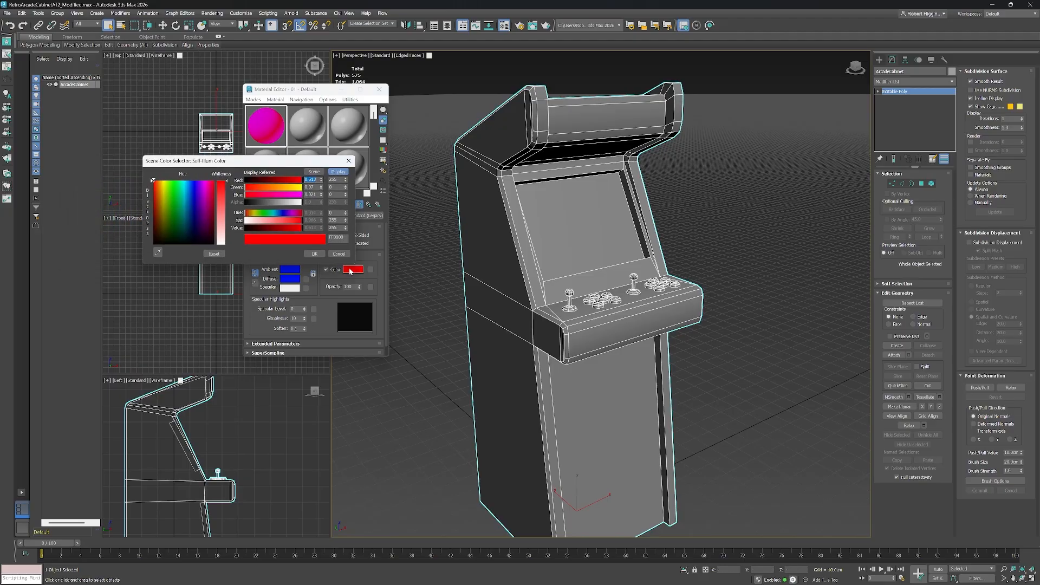
left_click_drag(289, 269, 353, 269)
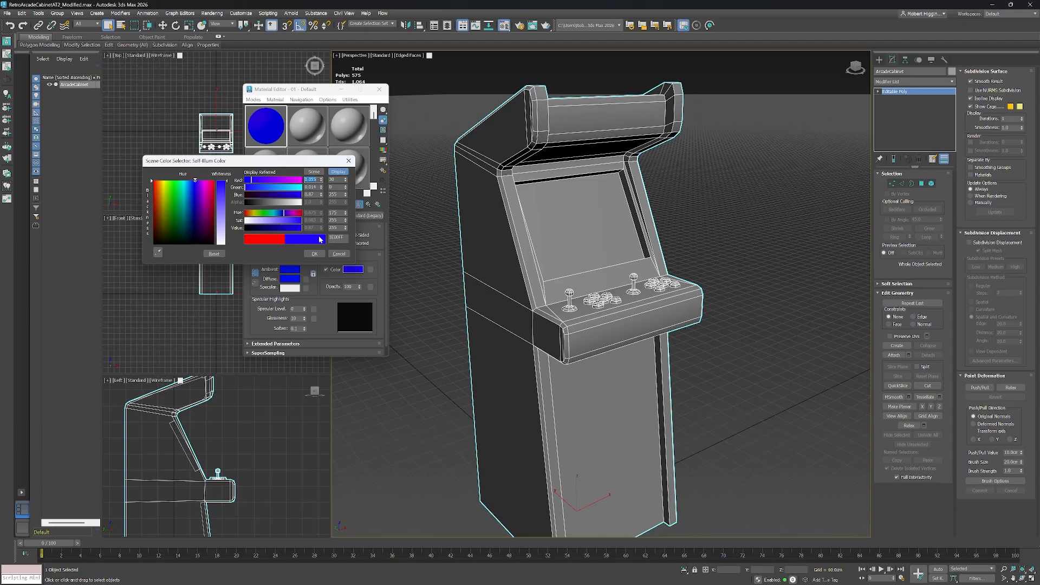
left_click(315, 254)
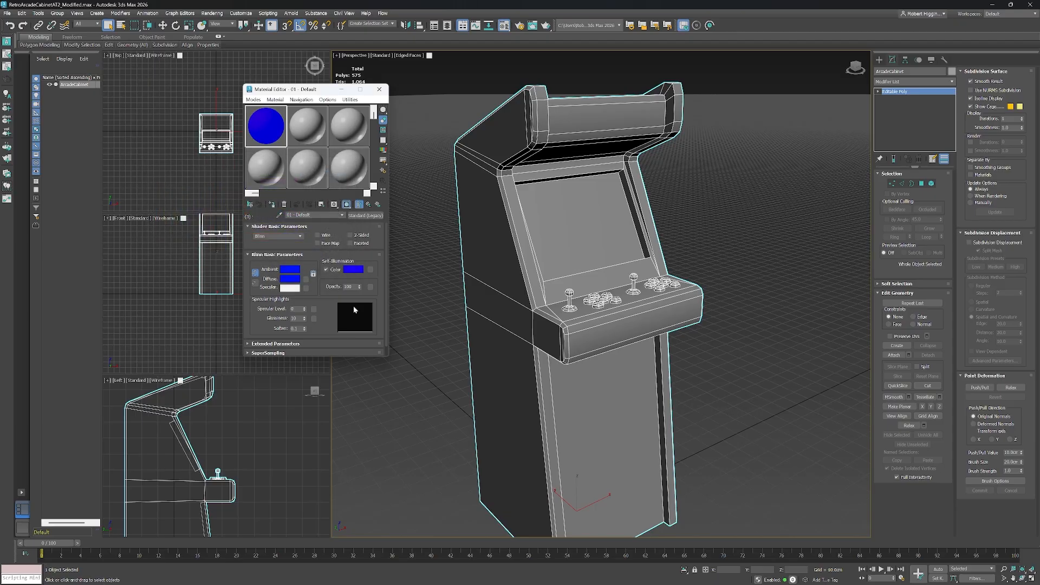
left_click(369, 204)
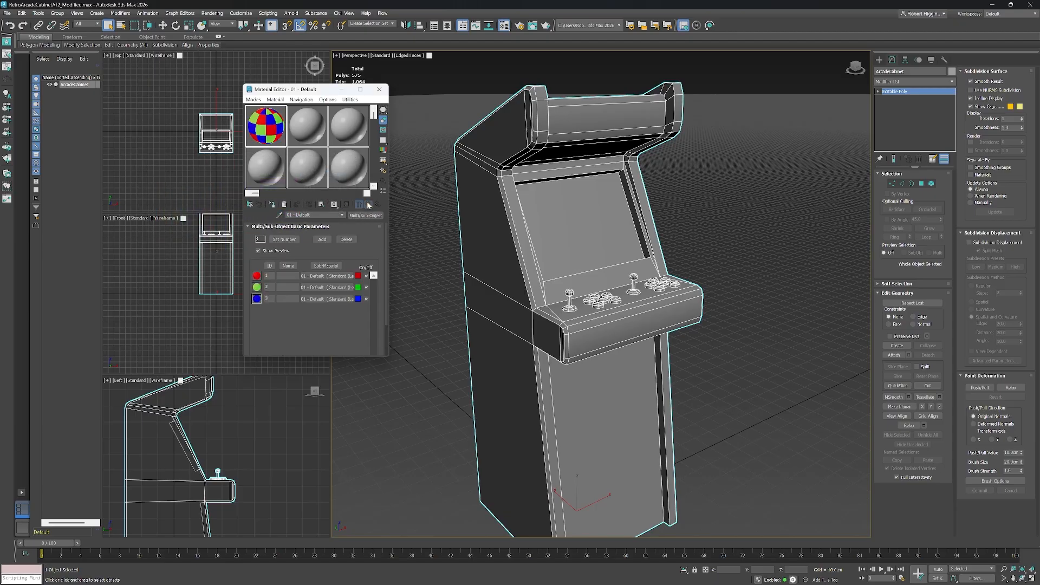
Apply the Multi/Sub-Object material to the arcade cabinet.
left_click_drag(303, 91, 300, 91)
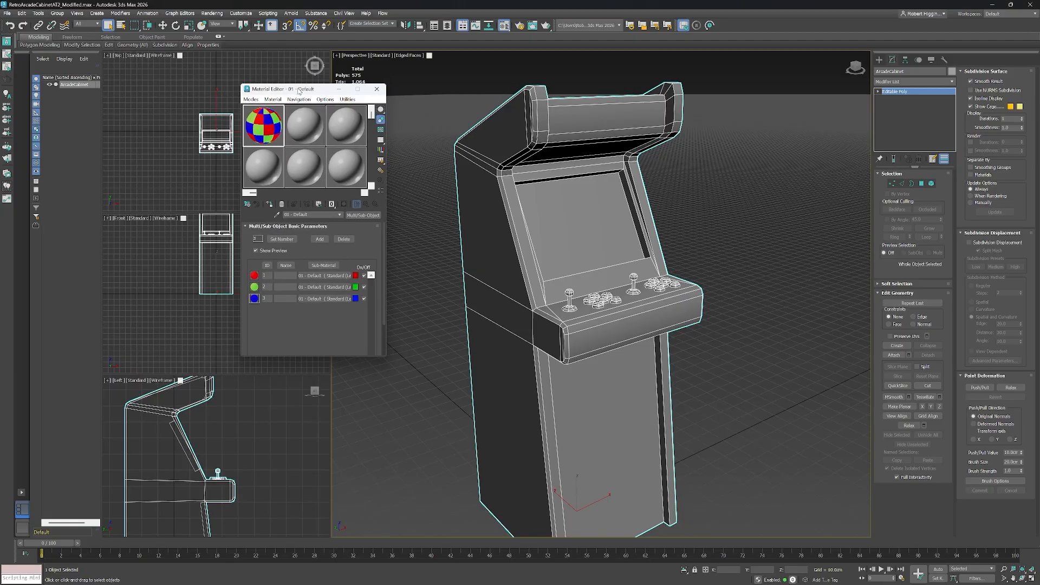
left_click_drag(257, 124, 558, 256)
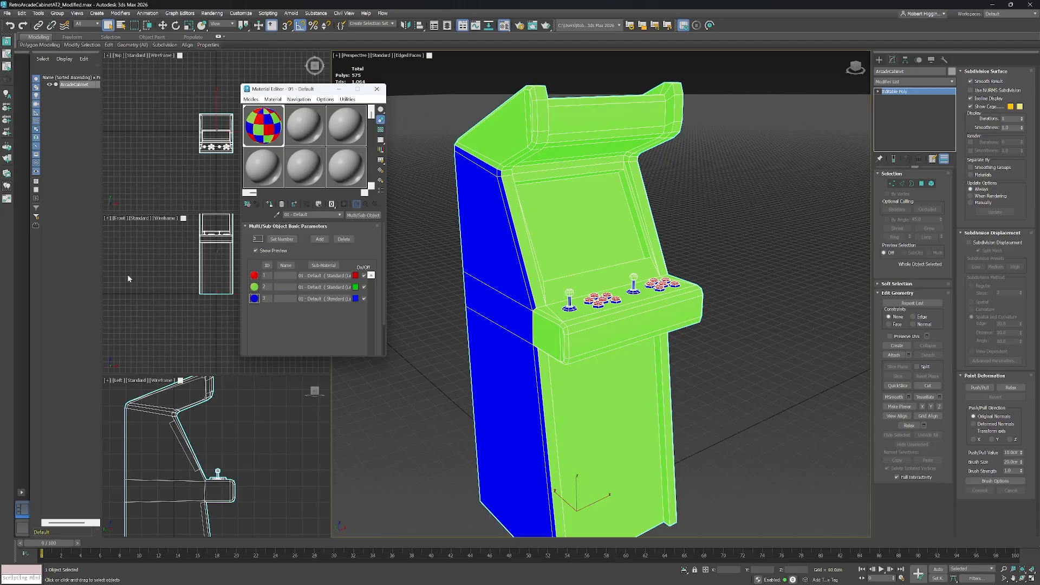
Switch to polygon level, select all of the cabinet's polygons and set their material ID to 1.
scroll(607, 298, "down", 3)
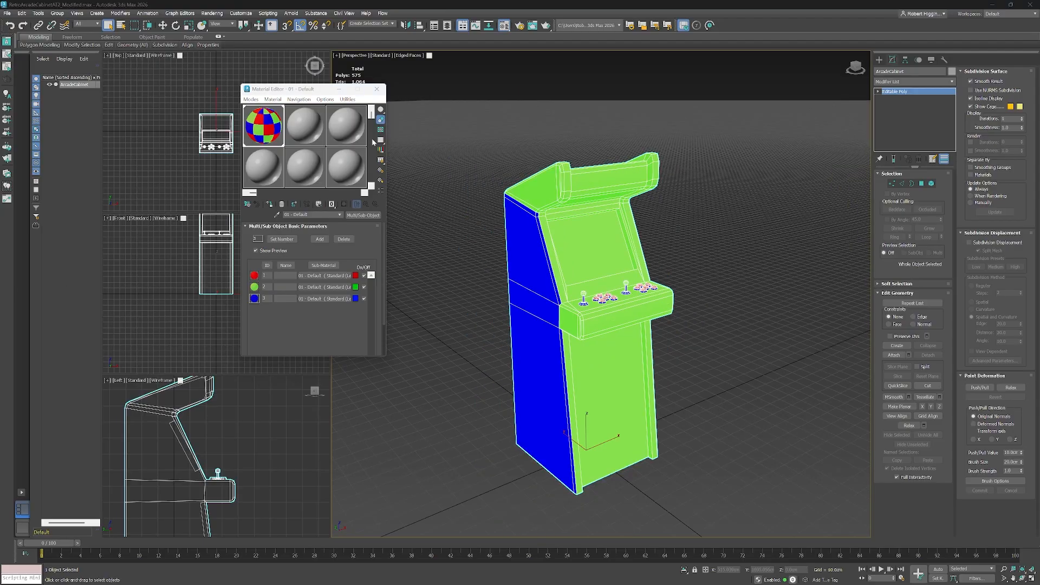
left_click_drag(324, 89, 216, 126)
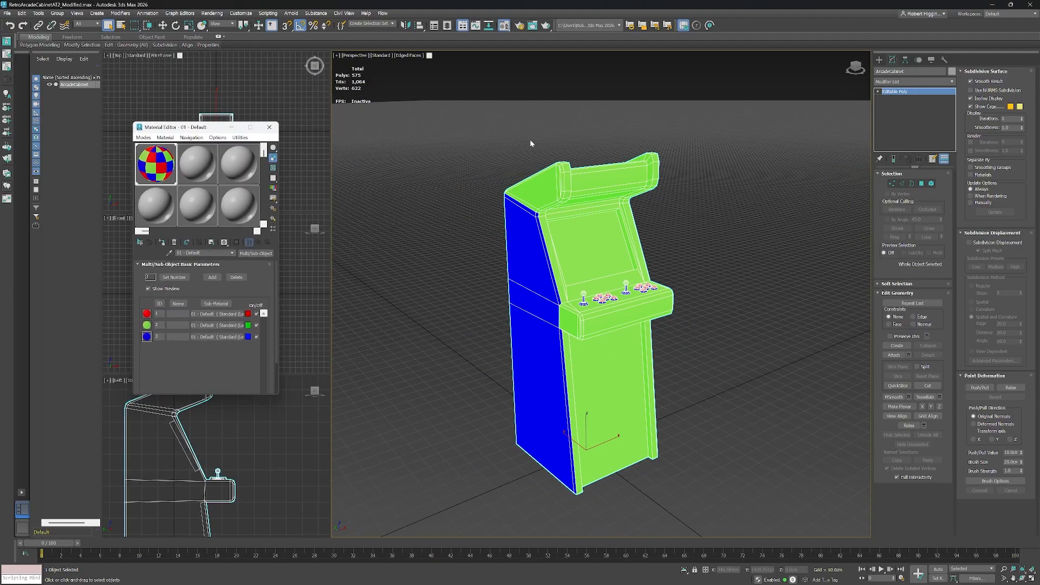
left_click(924, 184)
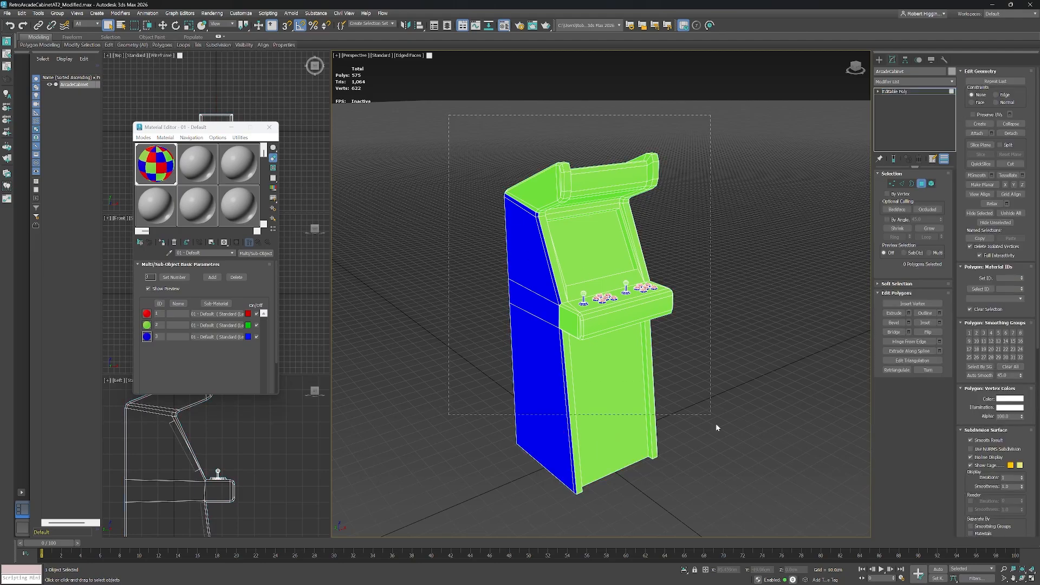
left_click_drag(717, 427, 731, 522)
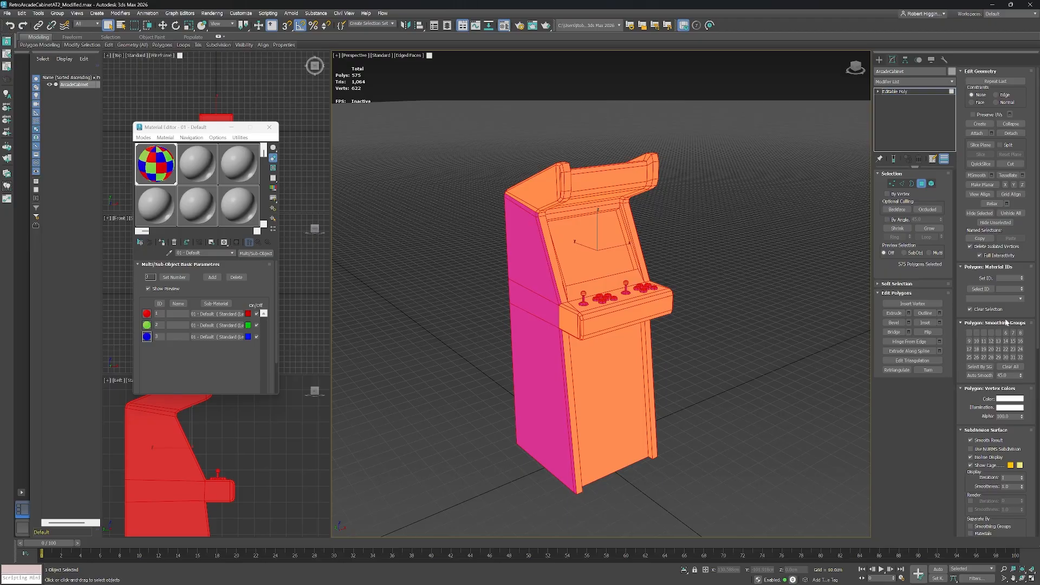
left_click(1008, 278)
type("1")
key("Return")
left_click(757, 318)
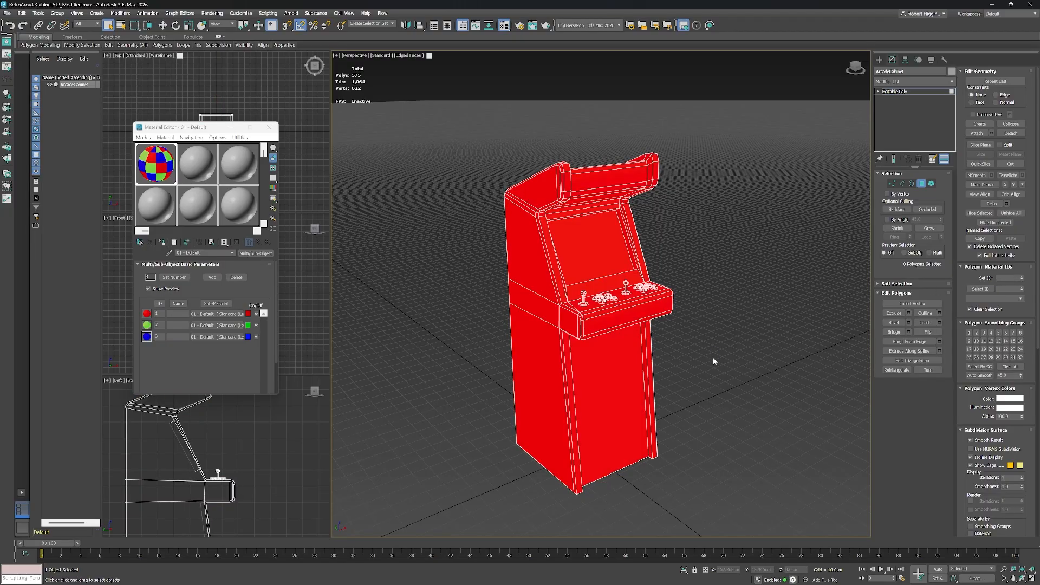
Enable By Angle polygon selection and select the cabinet's side panel polygons.
left_click_drag(713, 360, 712, 363)
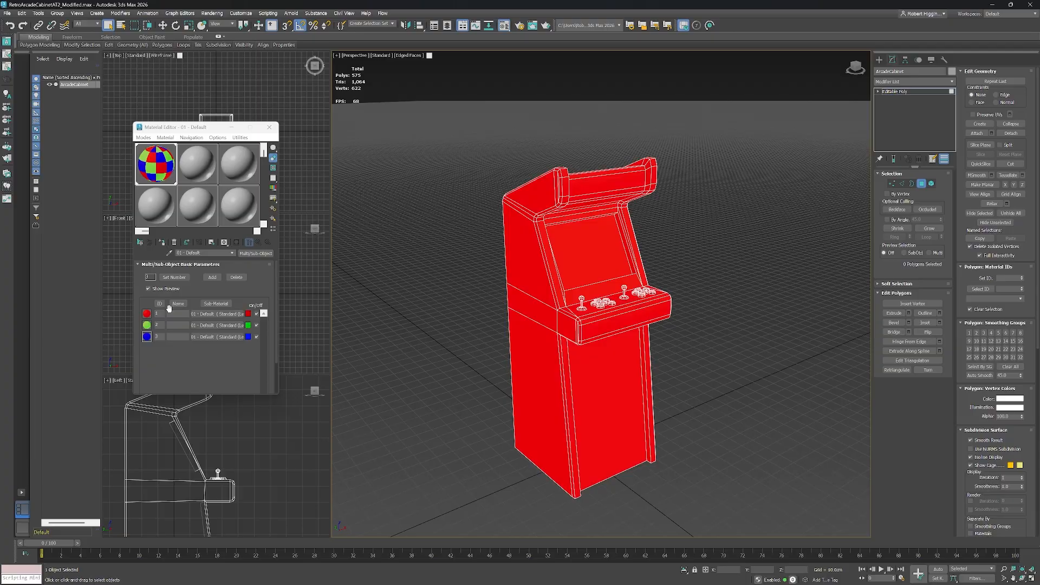
mouse_move(706, 359)
left_mouse_down()
mouse_move(676, 353)
mouse_move(706, 358)
left_mouse_up()
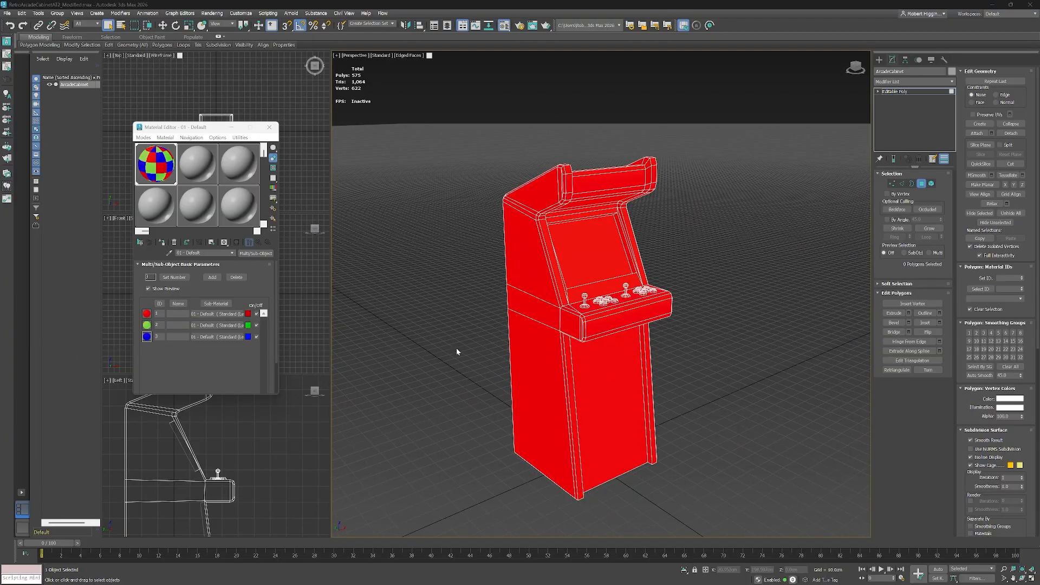
left_click_drag(653, 399, 684, 375)
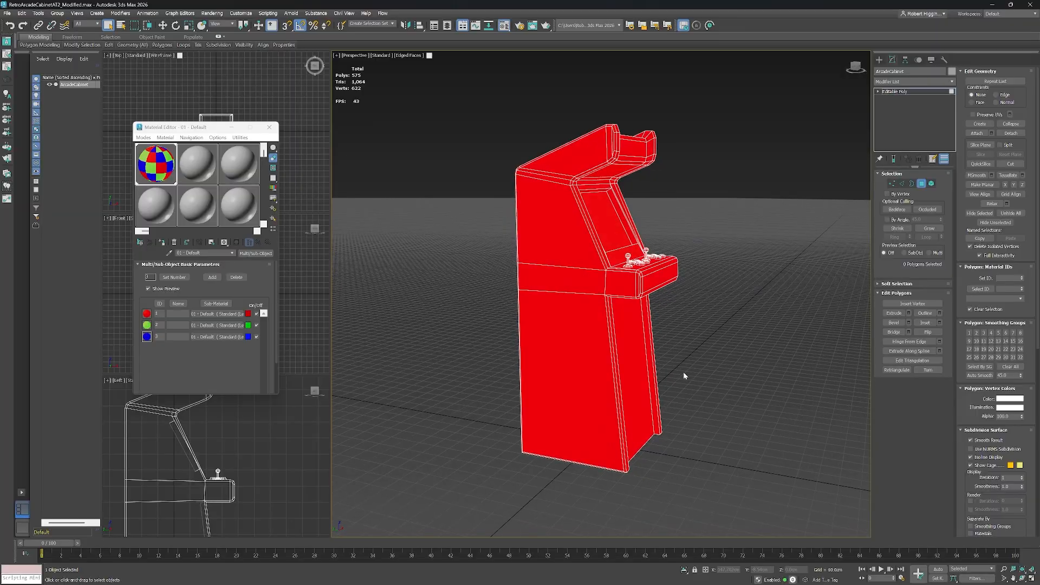
left_click(887, 220)
left_click(570, 313)
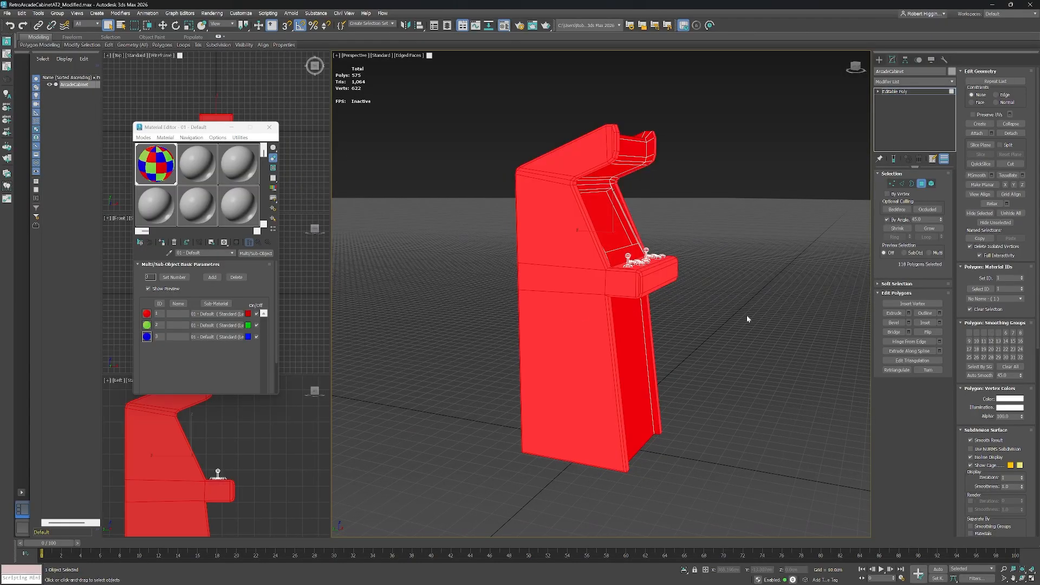
left_click_drag(748, 319, 713, 334)
scroll(640, 306, "up", 5)
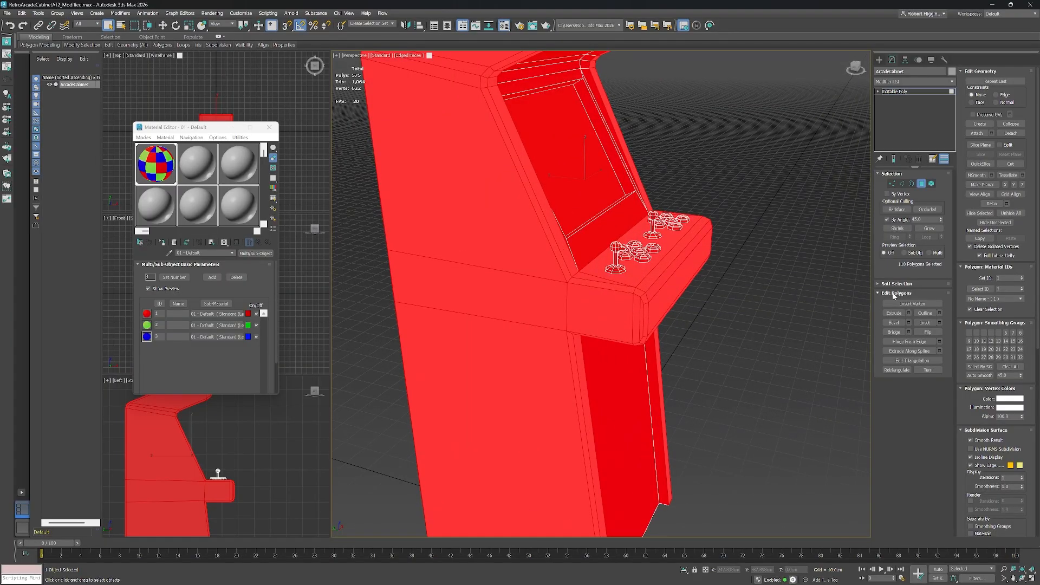
Set the By Angle threshold to 20 and extend the polygon selection across both side panels of the cabinet.
left_click(924, 219)
left_click(530, 264)
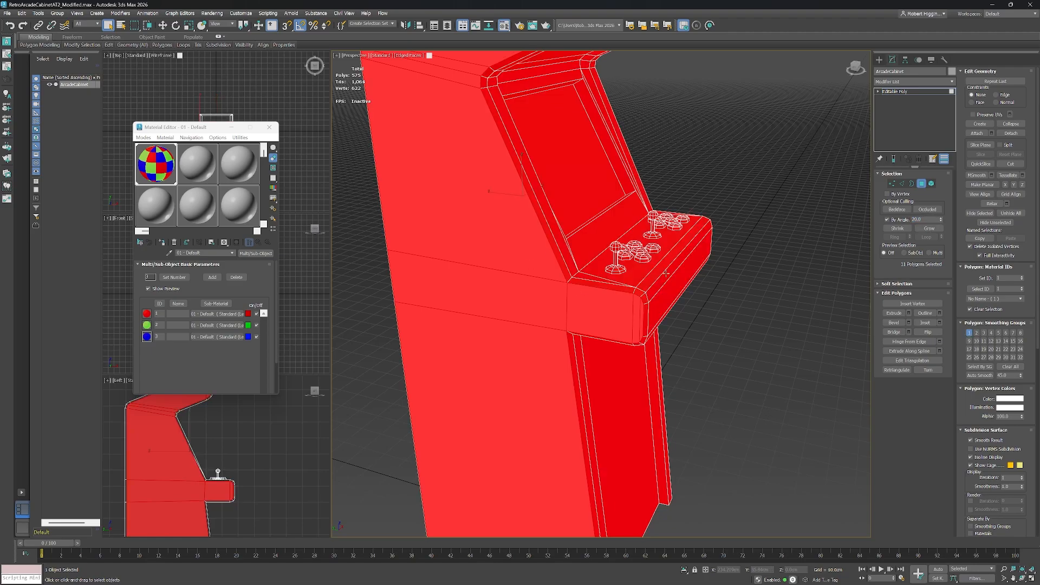
left_click_drag(666, 273, 584, 261)
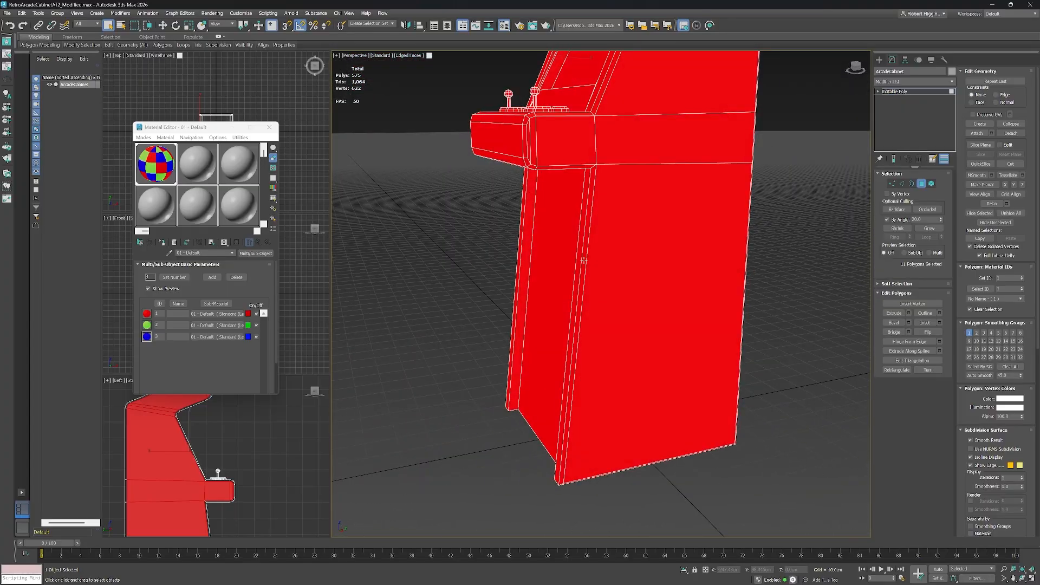
left_click(656, 275, "ctrl")
left_click_drag(606, 207, 702, 380)
left_click(929, 228)
scroll(667, 251, "up", 3)
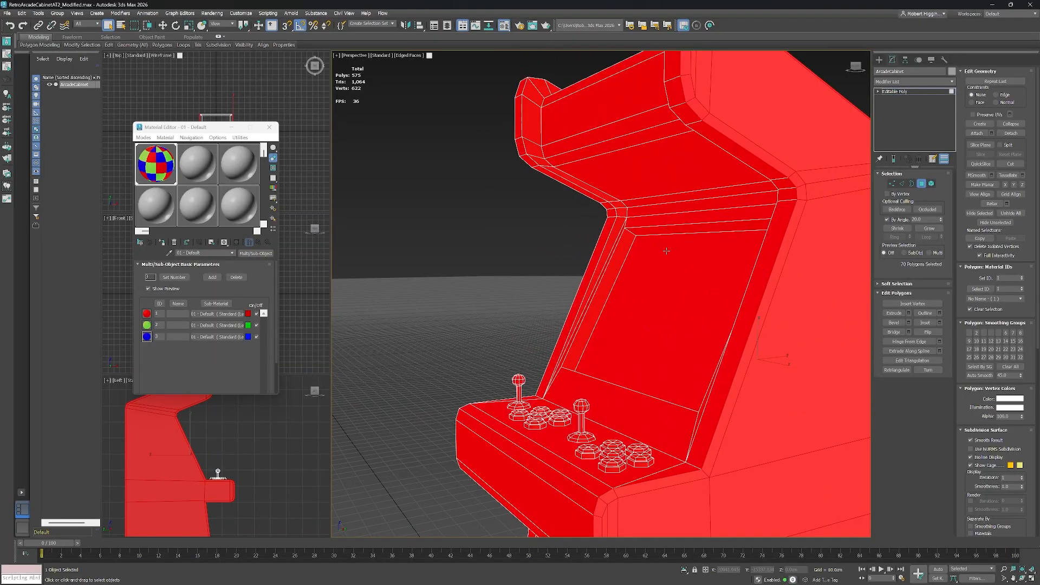
left_click(620, 222, "shift")
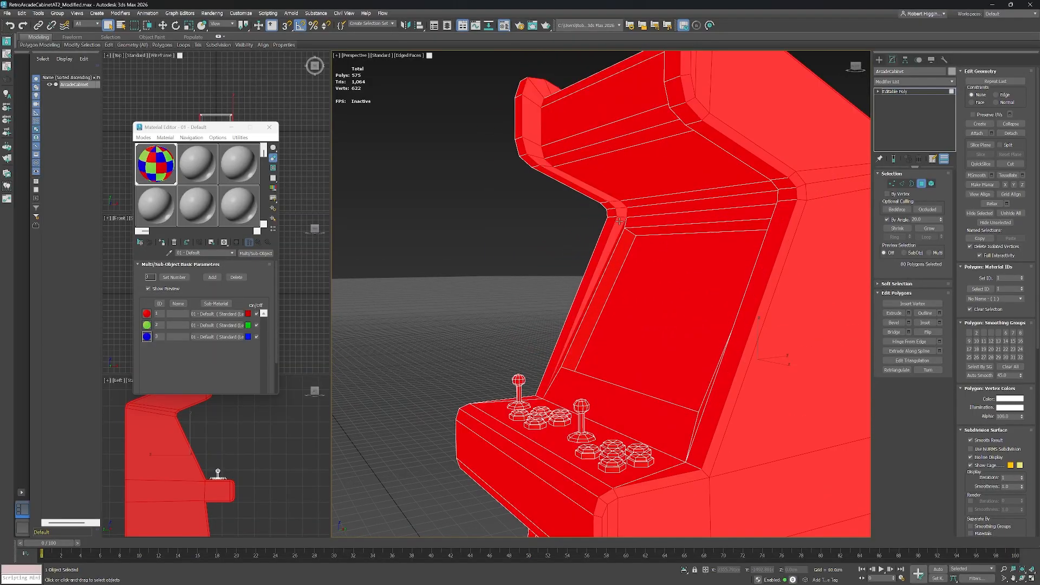
left_click_drag(640, 252, 716, 318)
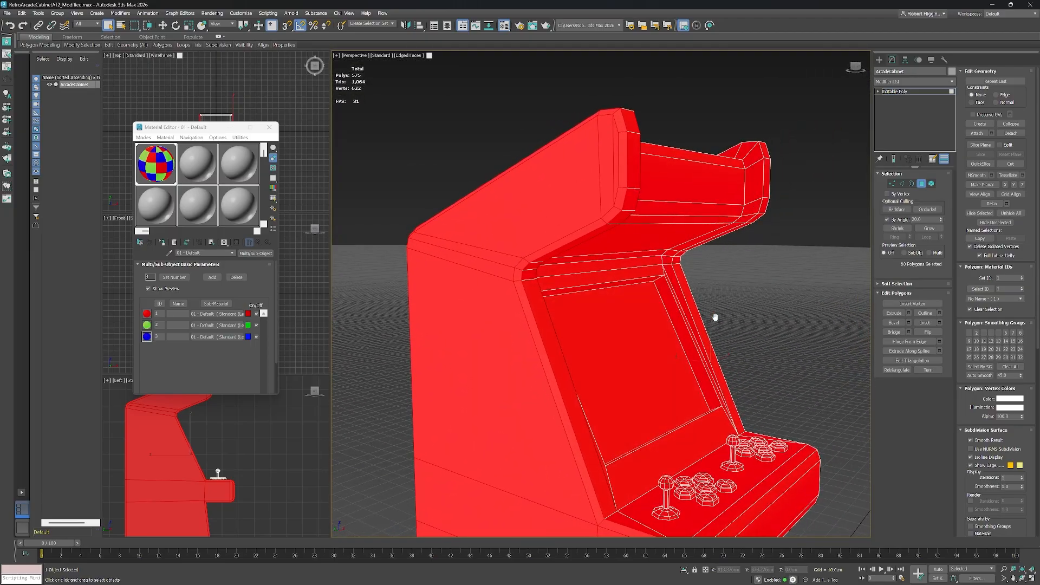
left_click(668, 259, "shift")
left_click_drag(716, 173, 661, 201)
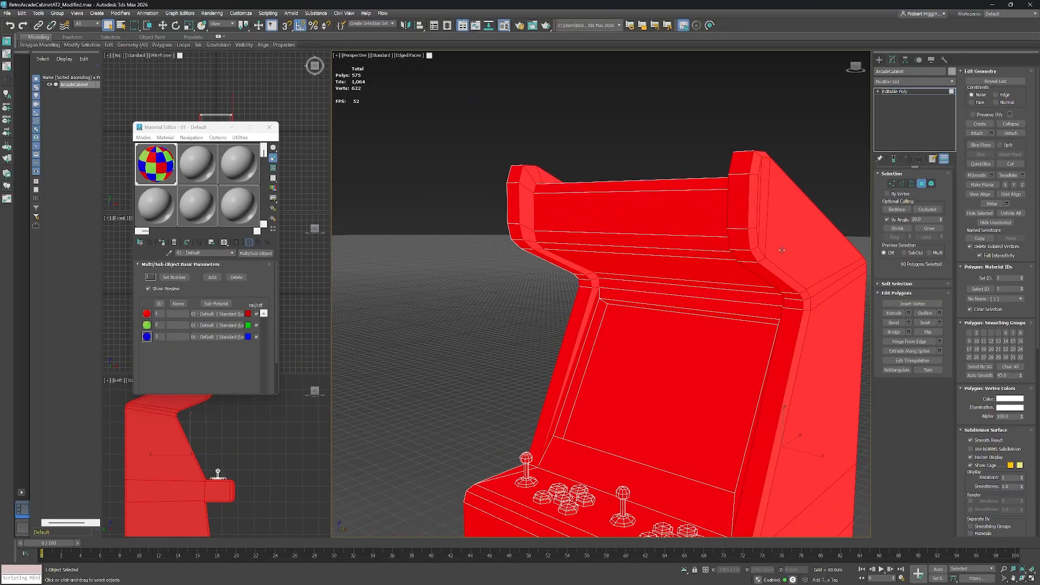
scroll(709, 253, "down", 3)
left_click_drag(702, 398, 677, 179)
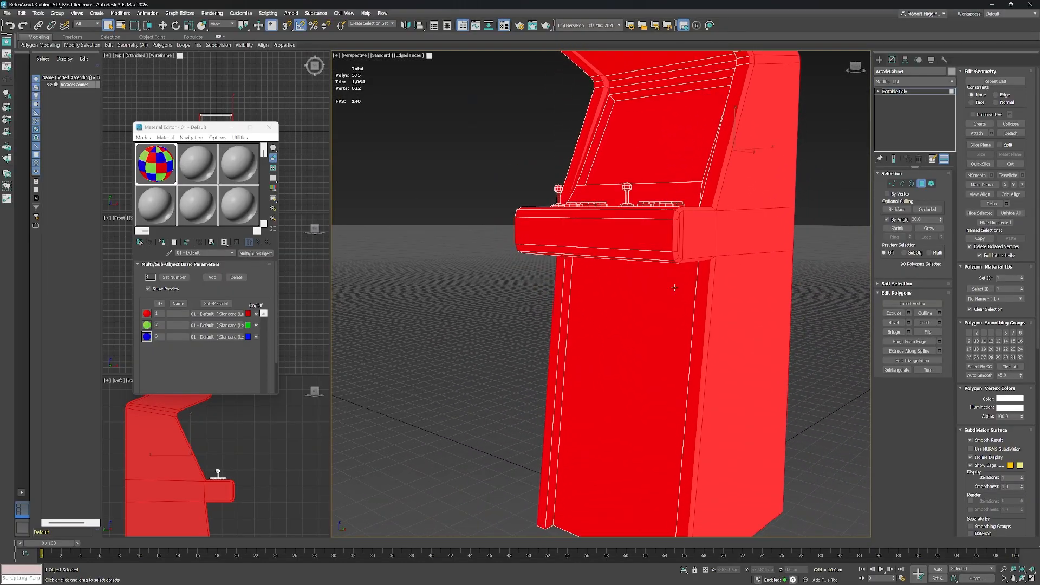
left_click_drag(670, 364, 684, 316)
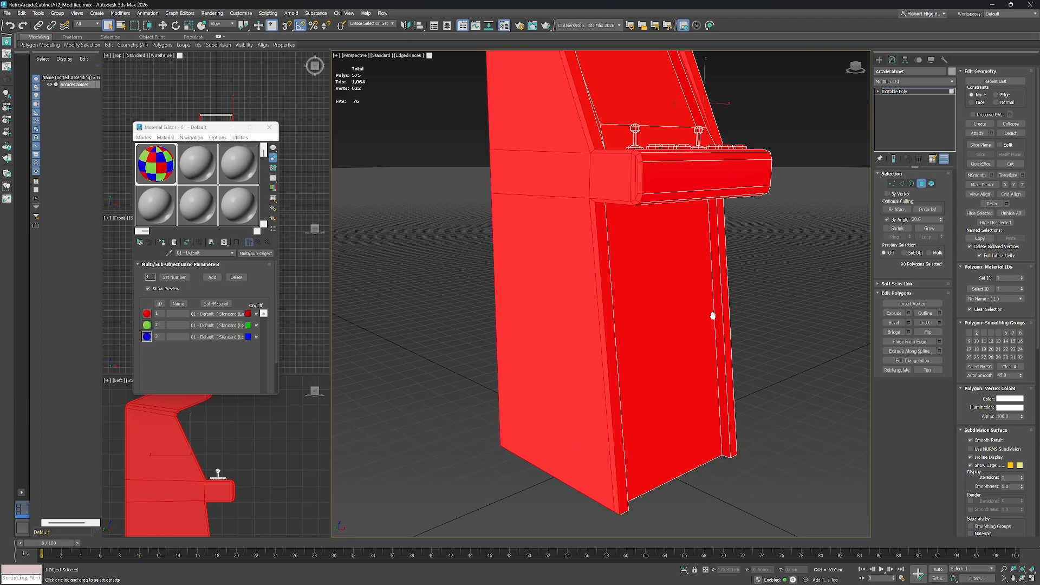
left_click_drag(714, 315, 699, 246)
left_click_drag(695, 197, 715, 353)
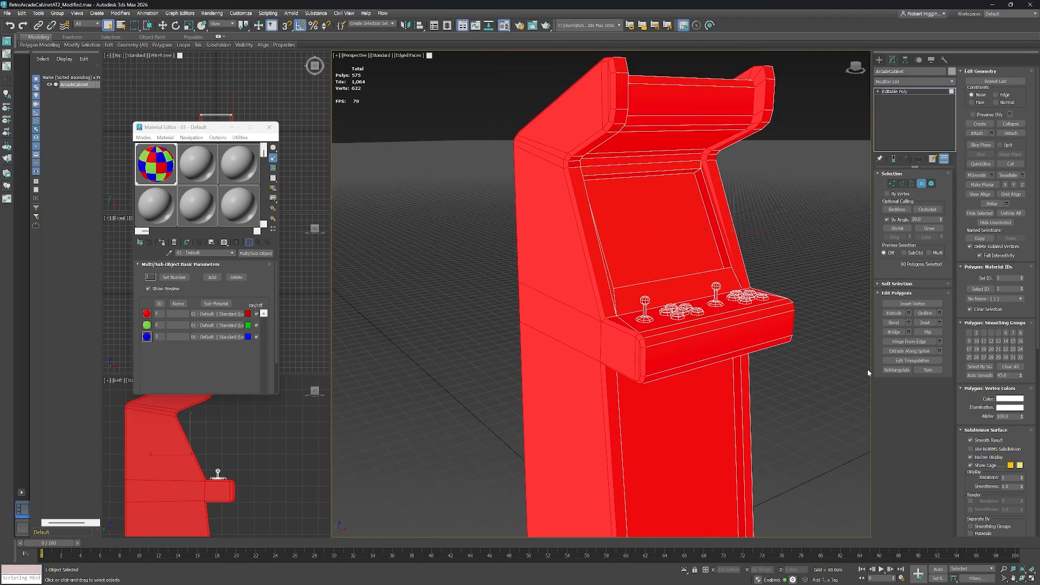
Assign material ID 2 to the selected side panel polygons and clear the selection.
left_click(1008, 278)
type("2")
key("Return")
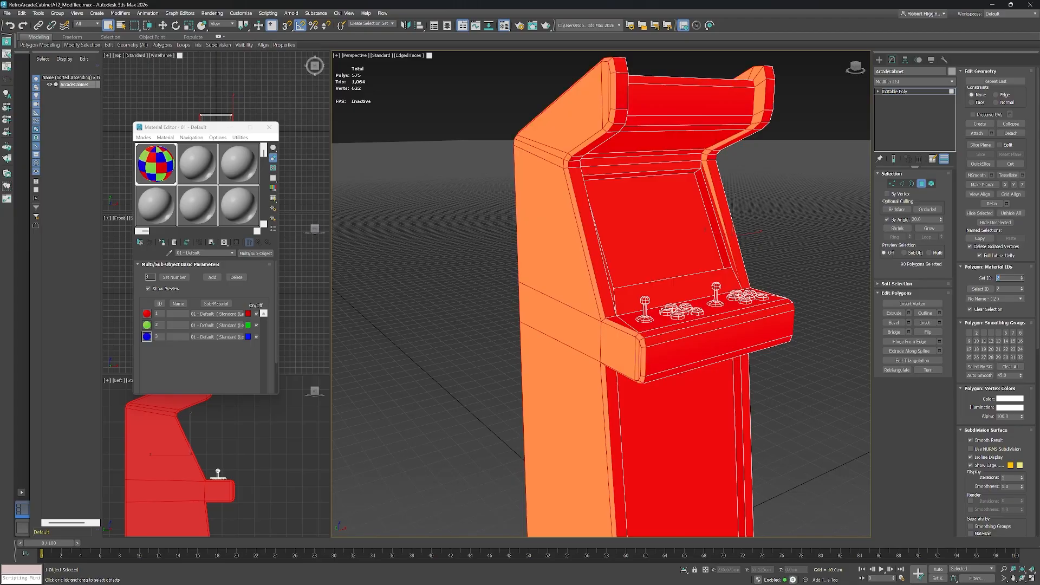
scroll(663, 341, "up", 1)
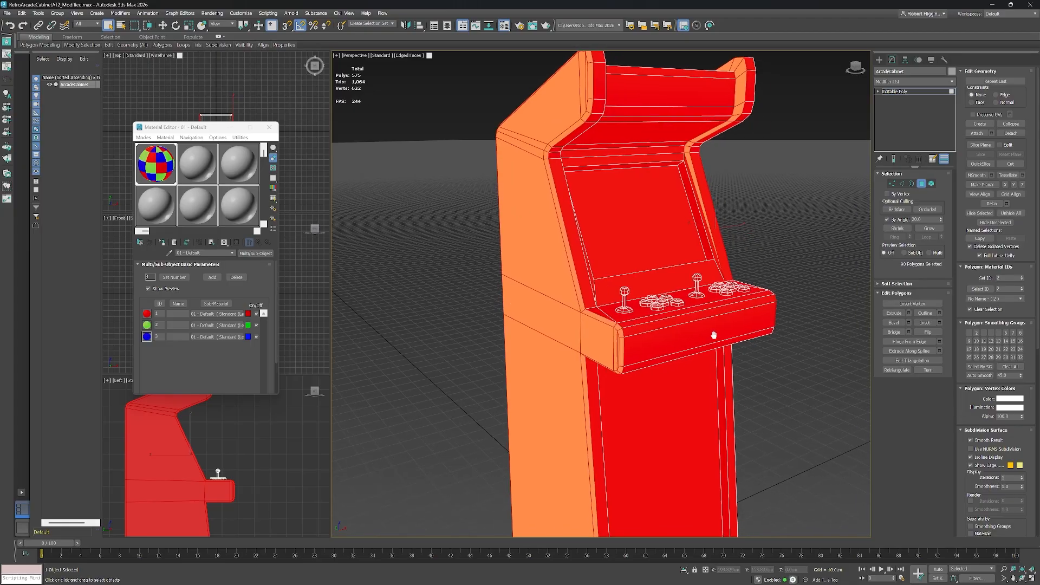
left_click(790, 263)
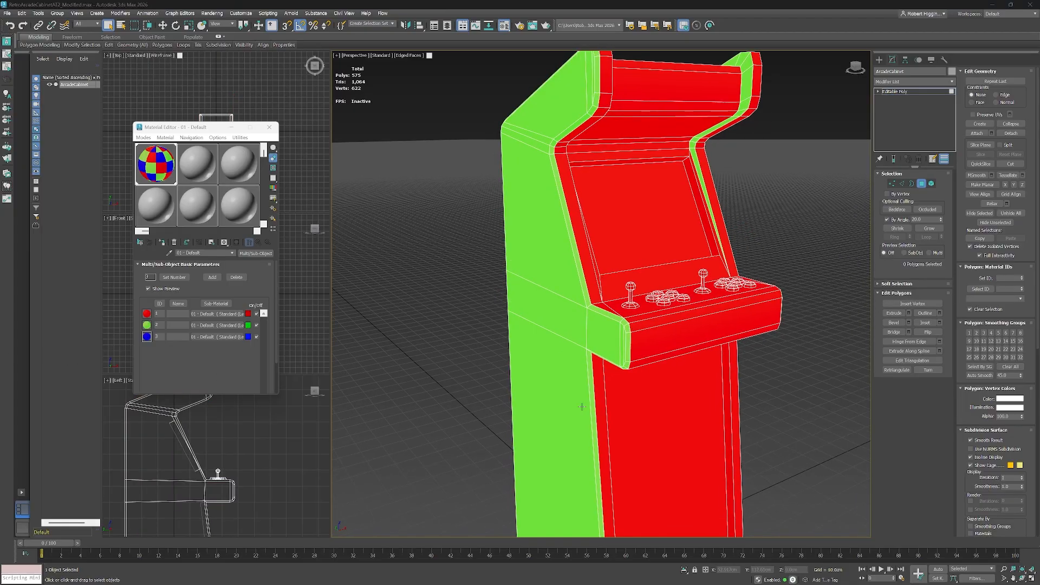
Select the thin edge strip polygons running along the side panel's front edge.
left_click_drag(578, 395, 686, 291)
scroll(577, 243, "up", 3)
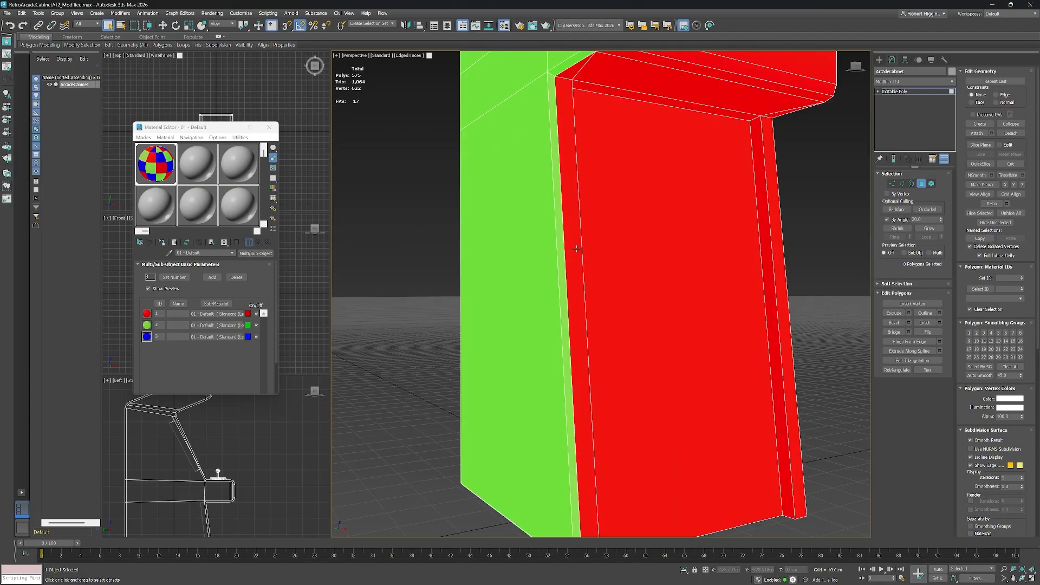
left_click(563, 278)
left_click(579, 277, "ctrl")
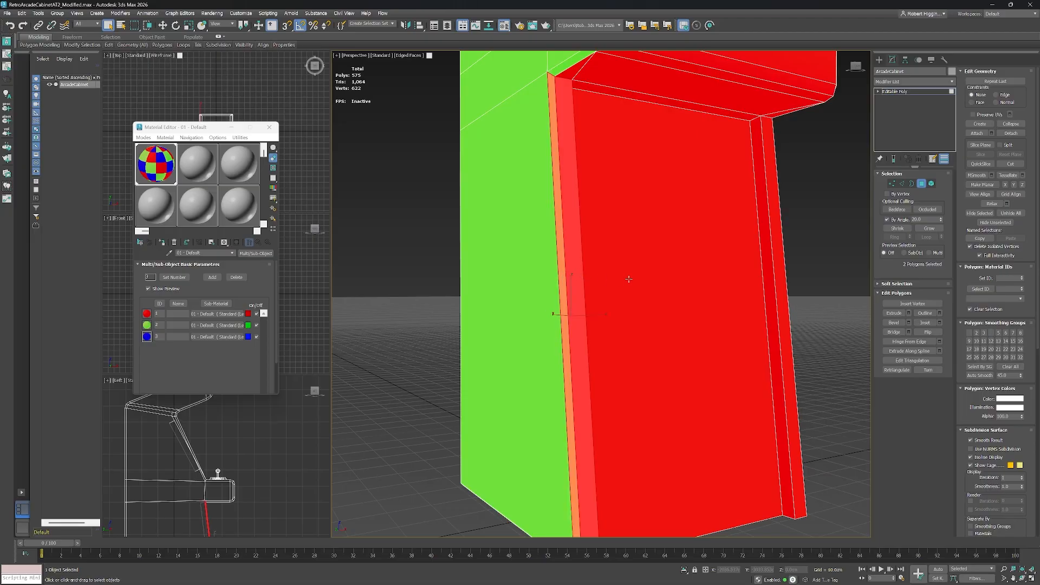
left_click_drag(628, 279, 591, 276)
left_click(590, 276, "ctrl")
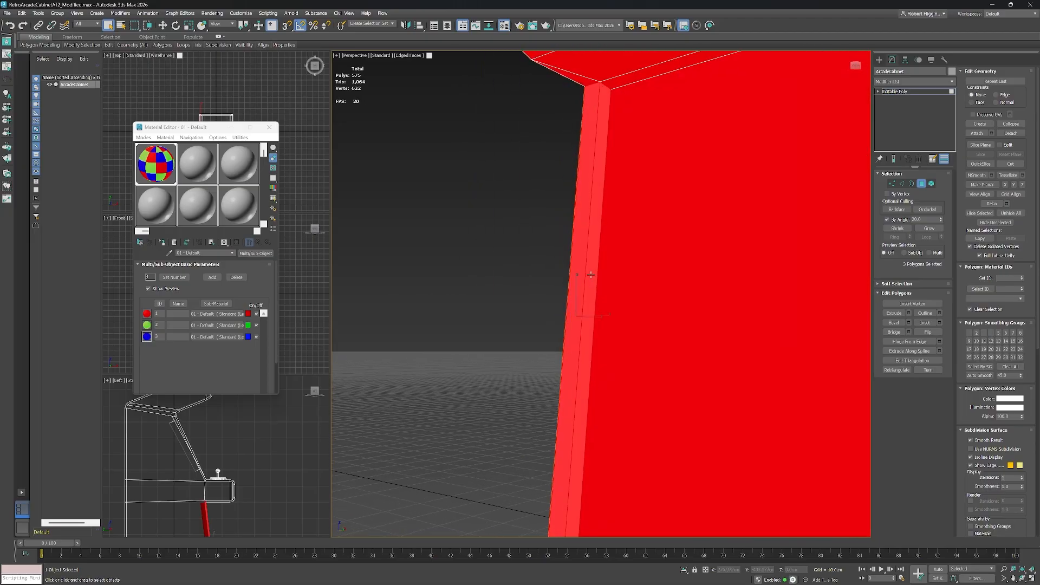
scroll(694, 323, "down", 5)
left_click_drag(695, 323, 641, 304)
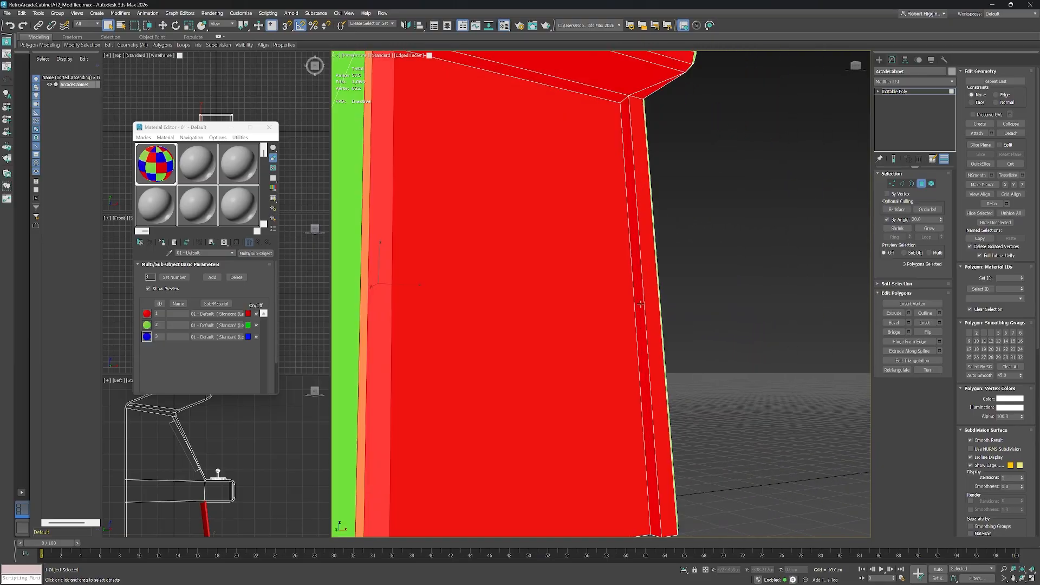
scroll(641, 307, "up", 5)
left_click(641, 310, "ctrl")
left_click(652, 309, "ctrl")
left_click_drag(652, 310, 600, 307)
left_click(639, 314, "ctrl")
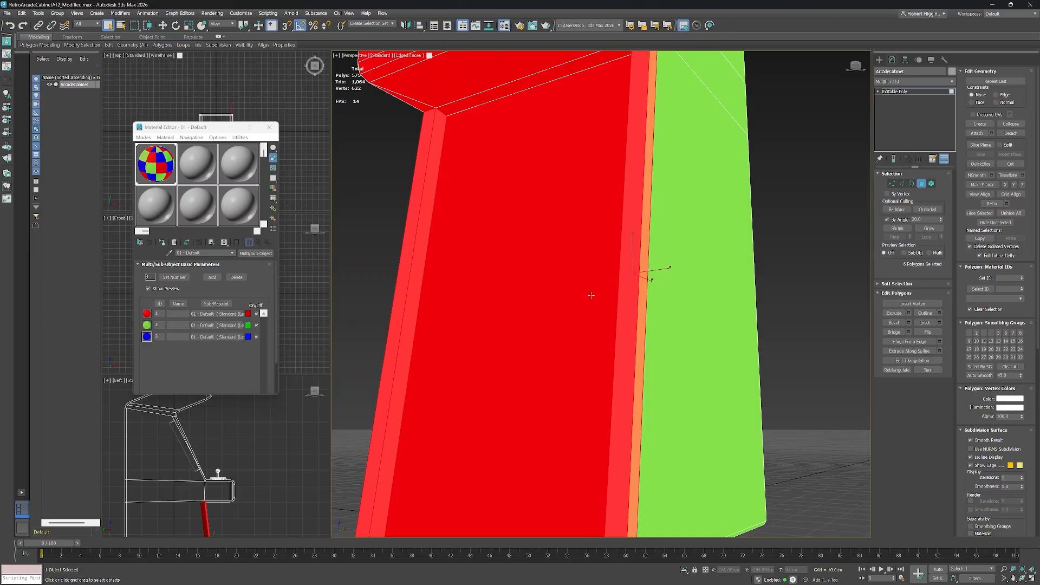
scroll(581, 282, "down", 5)
left_click_drag(585, 209, 667, 315)
scroll(576, 246, "up", 5)
scroll(576, 246, "down", 2)
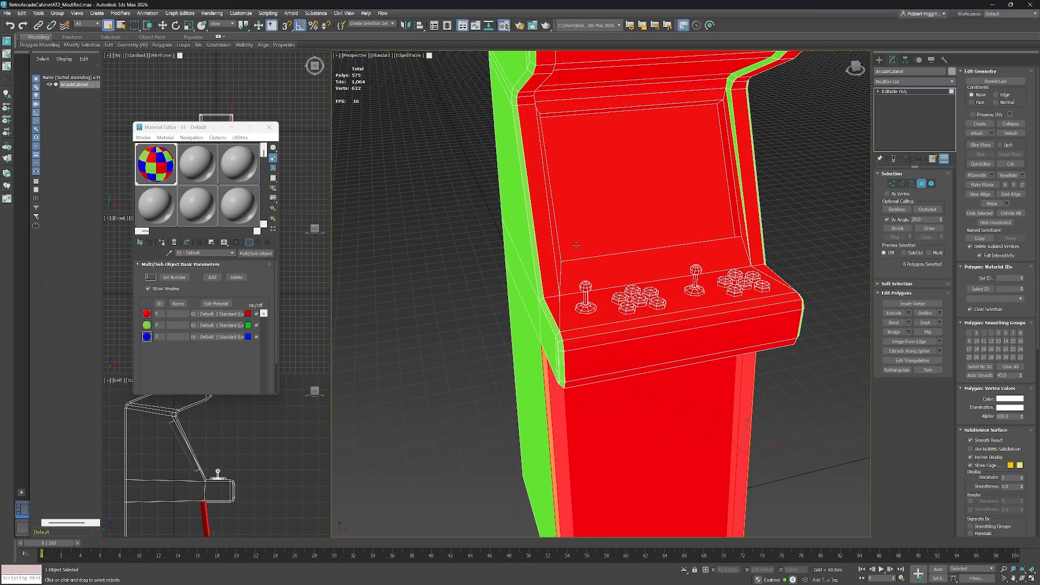
Add the remaining front edge strip polygons on both side panels to the polygon selection.
left_click(546, 257, "ctrl")
left_click(754, 205, "ctrl")
left_click_drag(755, 204, 673, 268)
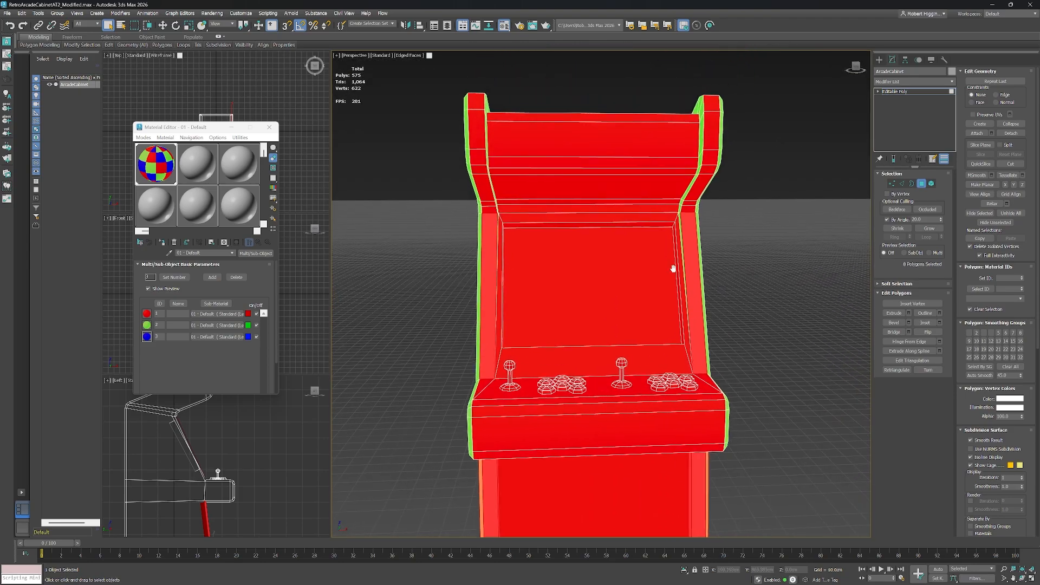
left_click(489, 210, "ctrl")
left_click(488, 205, "ctrl")
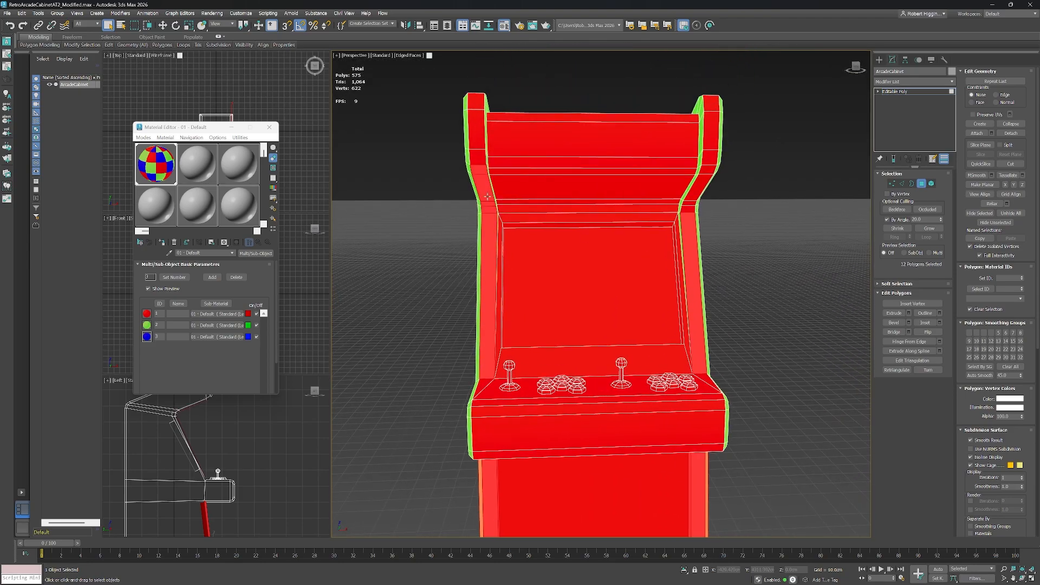
left_click(479, 157, "ctrl")
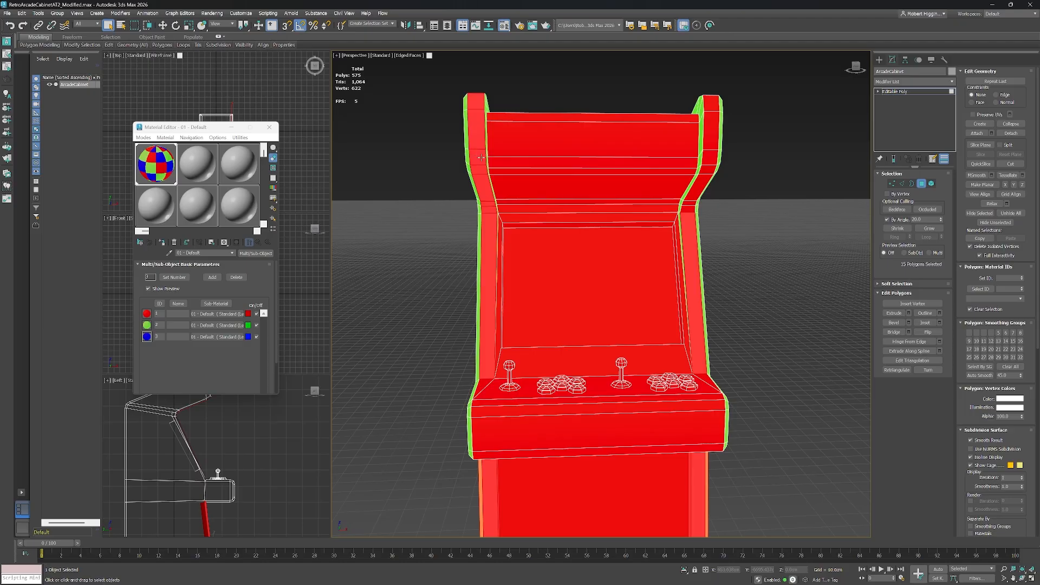
left_click(692, 198, "ctrl")
left_click(711, 152, "ctrl")
left_click_drag(706, 138, 691, 183)
Turn off By Angle and add the side panels' top edge strip polygons to the selection.
left_click(750, 265, "ctrl")
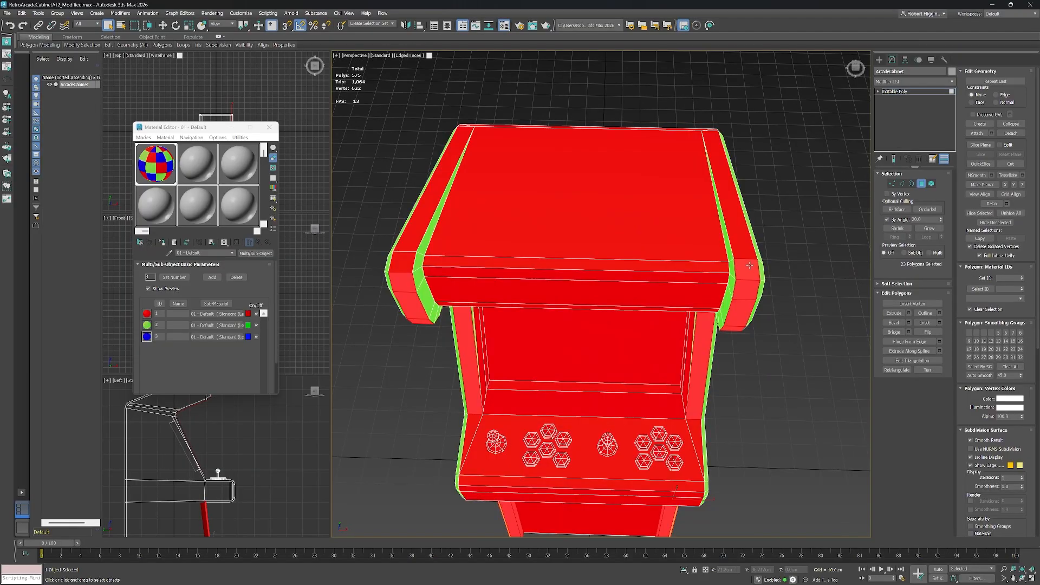
left_click(745, 246, "ctrl")
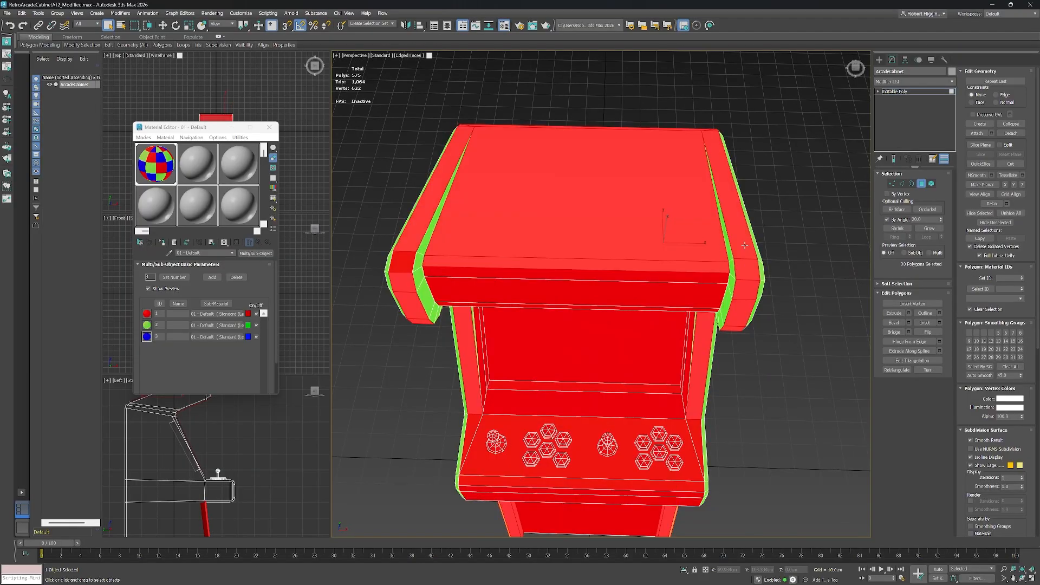
left_click(724, 250, "alt")
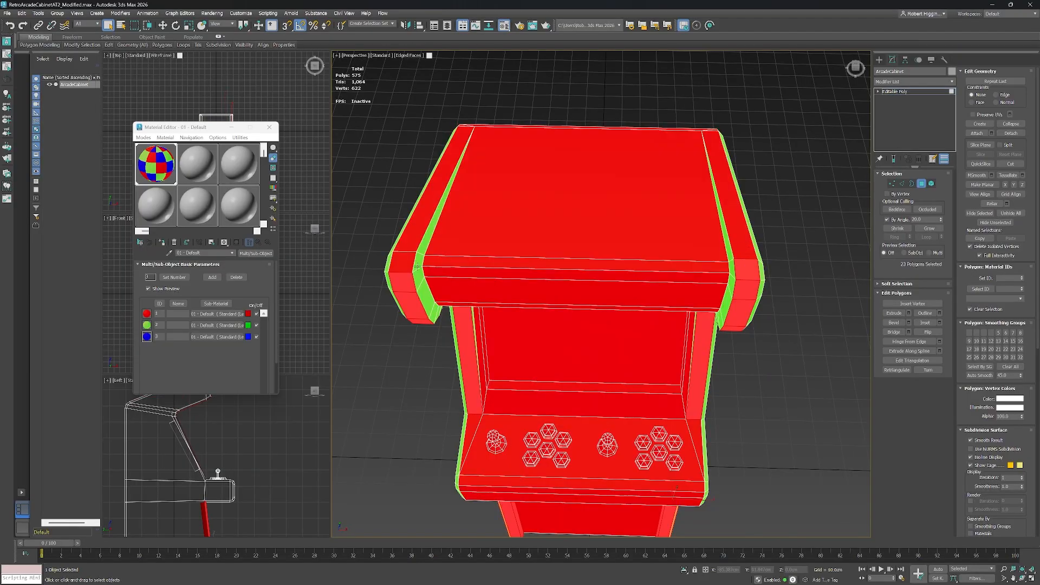
left_click(407, 263, "ctrl")
left_click(888, 220)
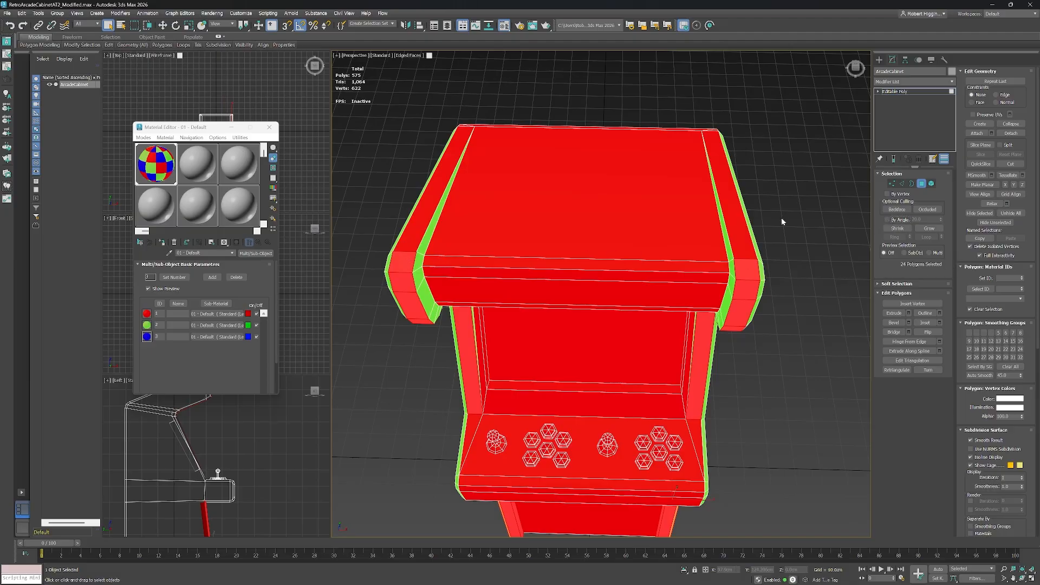
left_click(728, 208, "ctrl")
left_click(427, 199, "ctrl")
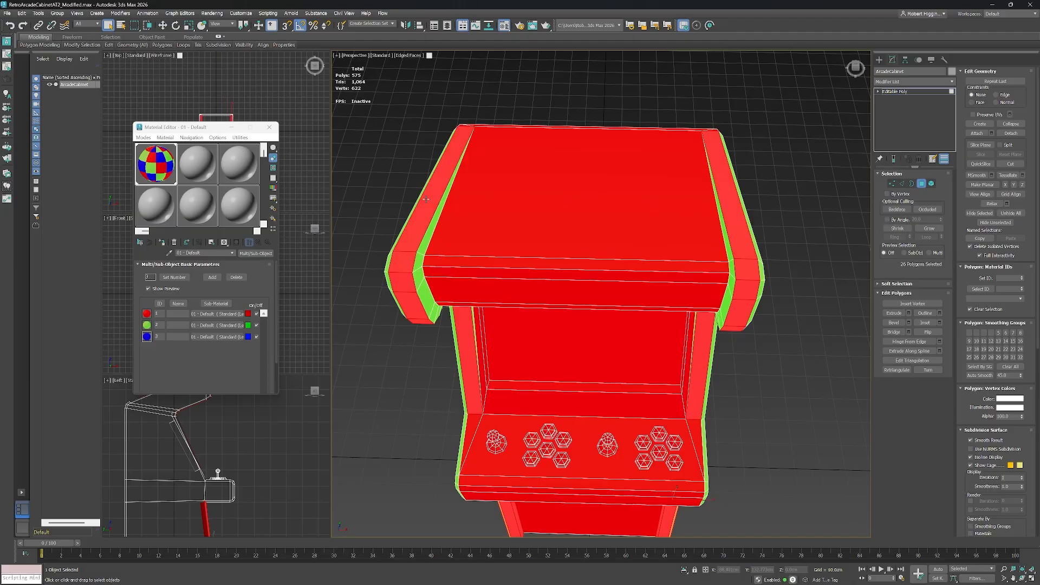
left_click_drag(565, 181, 587, 212)
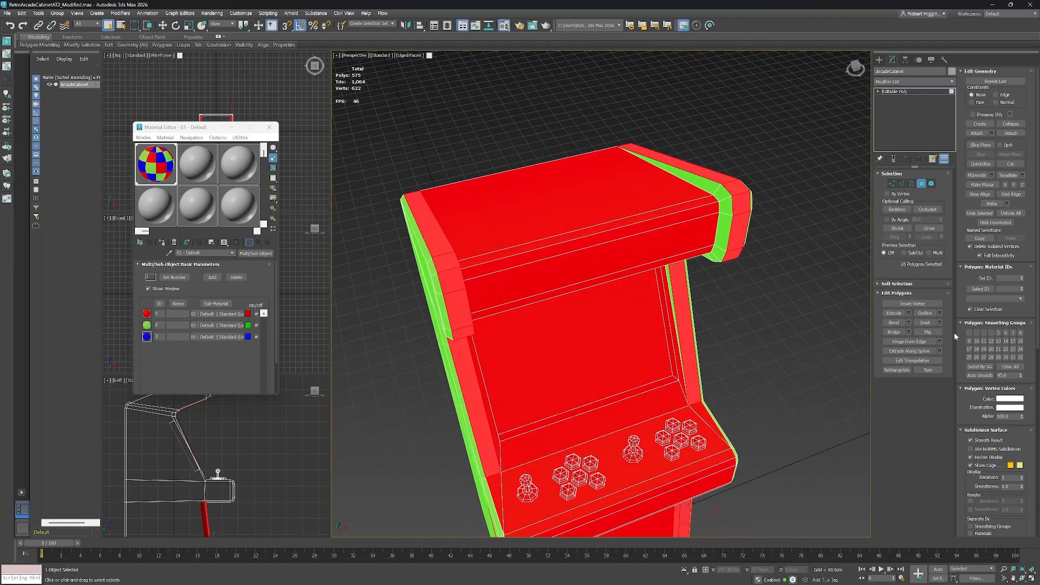
Assign material ID 3 to the selected edge strip polygons and clear the selection.
left_click(1009, 278)
type("3")
key("Return")
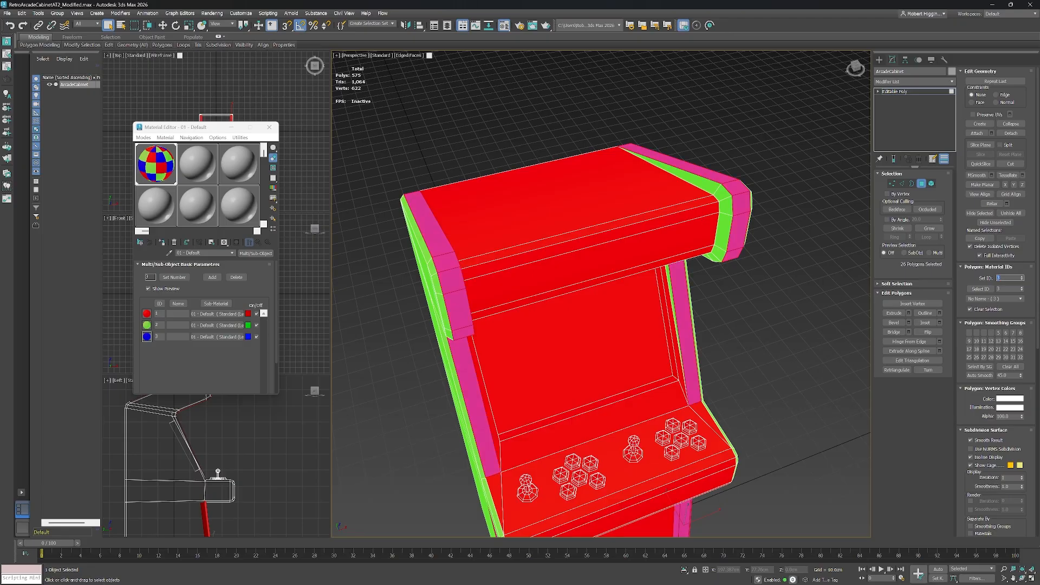
left_click(759, 315)
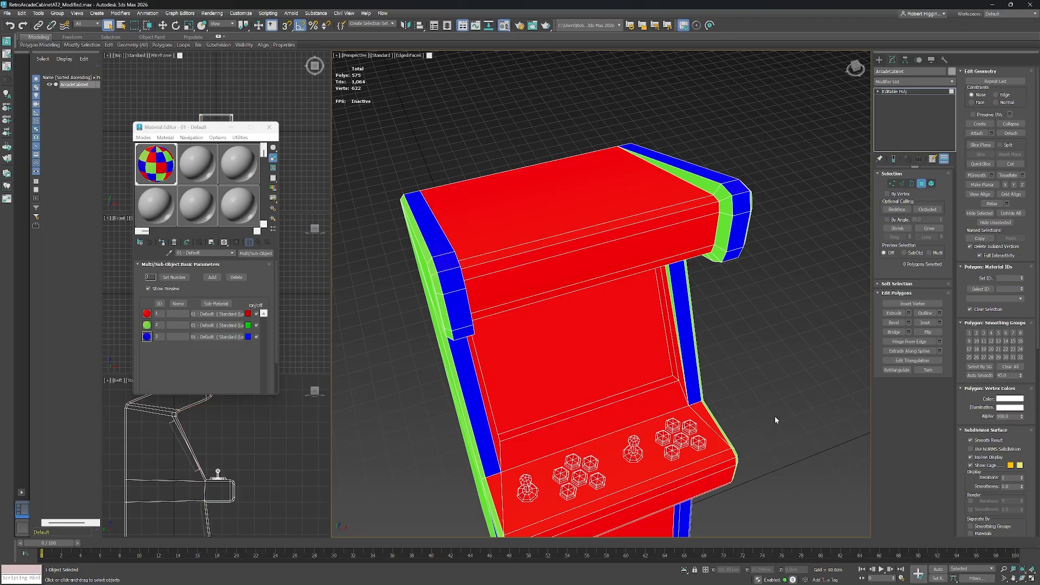
Increase the number of sub-materials in the Multi/Sub-Object material.
left_click_drag(775, 416, 806, 396)
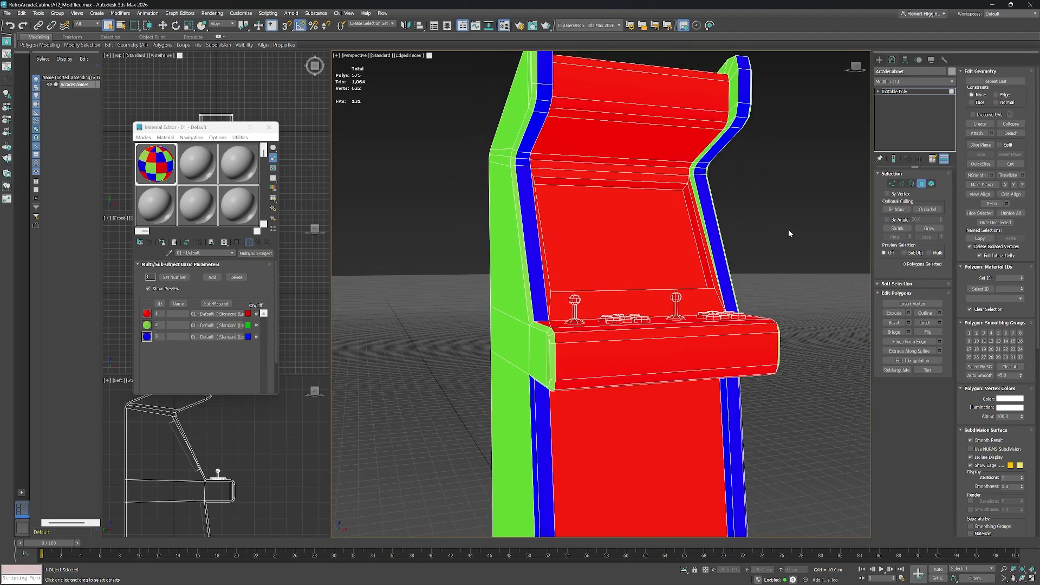
left_click_drag(789, 229, 742, 258)
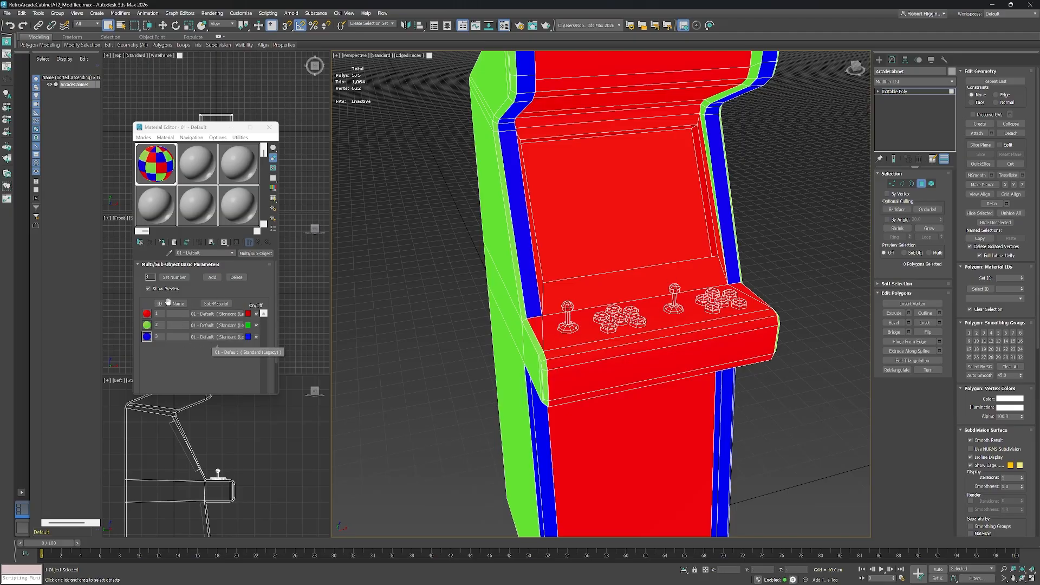
scroll(684, 309, "up", 3)
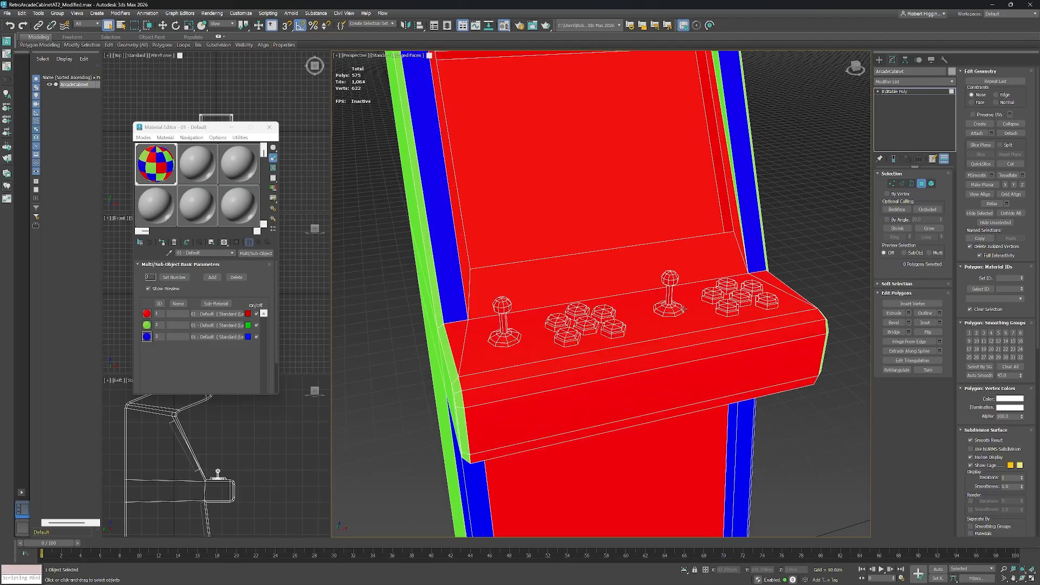
left_click_drag(695, 307, 691, 315)
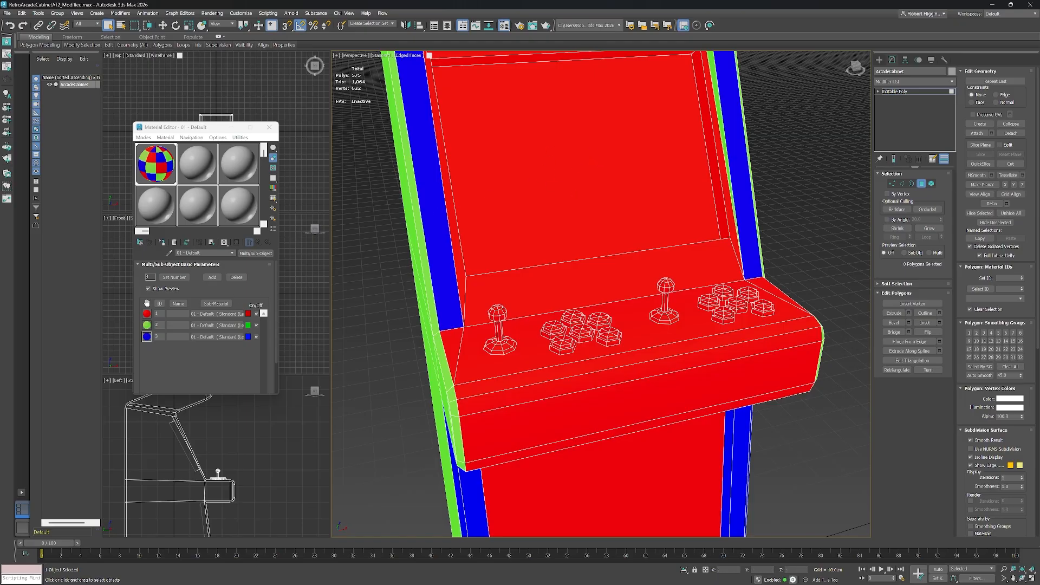
left_click(174, 277)
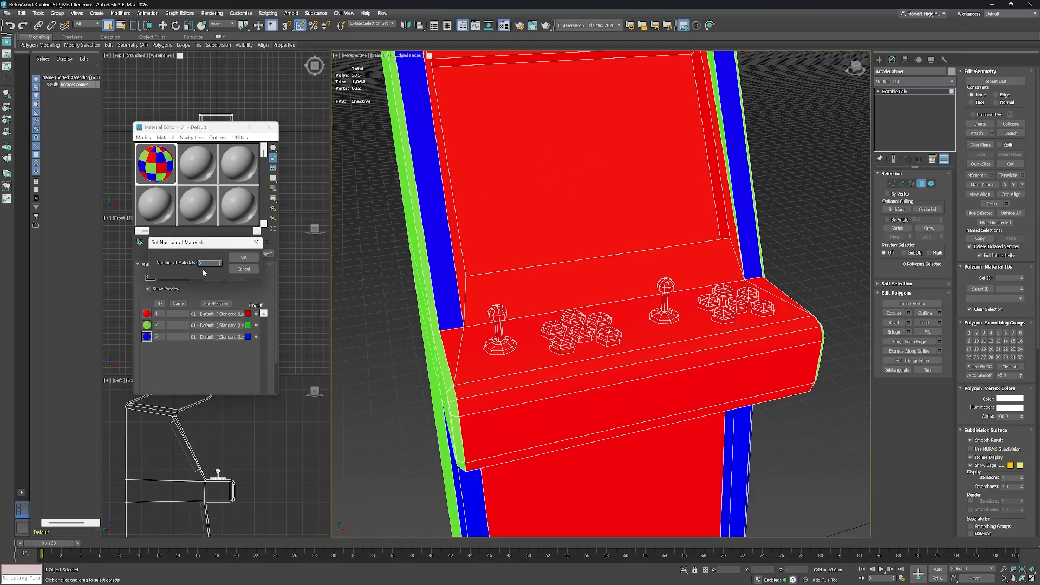
left_click(236, 259)
Copy the blue sub-material 3 into the new empty sub-material slots.
scroll(206, 340, "down", 3)
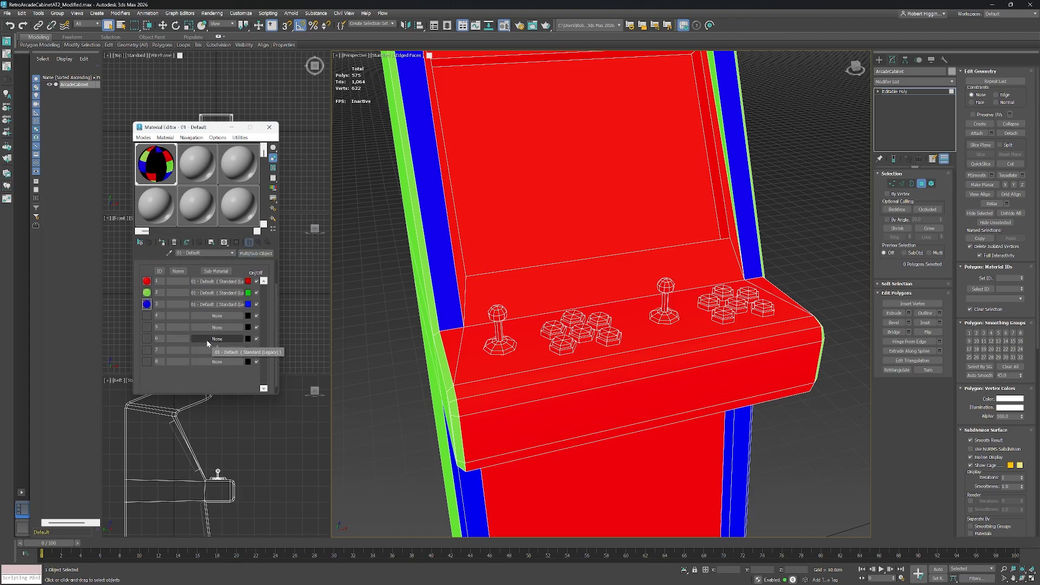
left_click_drag(146, 304, 146, 315)
left_click(188, 286)
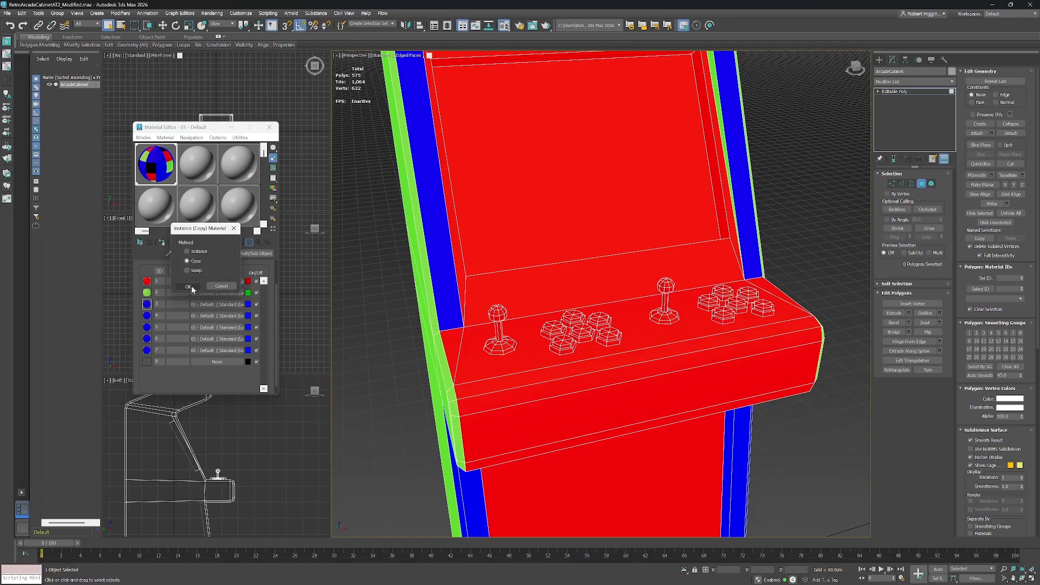
Change sub-material 4's ambient and self-illumination colours to yellow and return to the parent material.
left_click(217, 315)
left_click(180, 307)
left_click(175, 294)
left_click_drag(22, 220, 74, 248)
left_click(216, 307)
left_click(244, 307)
left_click(197, 291)
left_click(258, 242)
Open sub-material 5 and set its ambient and self-illumination colours to cyan.
left_click(248, 336)
left_click(204, 320)
left_click(248, 347)
left_click(204, 331)
left_click(214, 335)
left_click(244, 307)
left_click(68, 220)
left_click(199, 292)
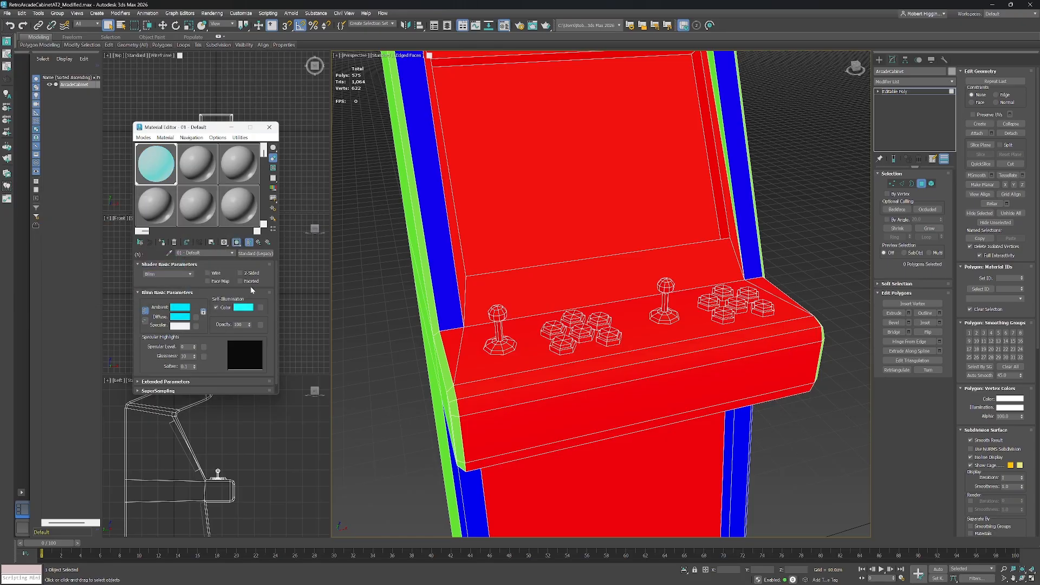
Open sub-material 6 and set its colours to magenta.
left_click(259, 243)
left_click(218, 347)
left_click(180, 307)
left_click(71, 222)
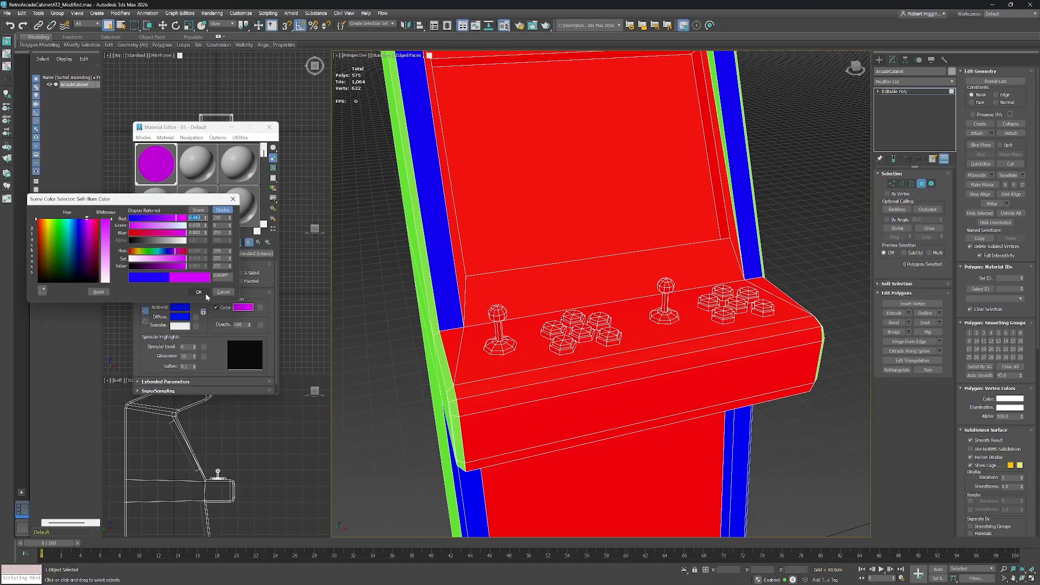
left_click(175, 292)
Open sub-material 7 and set its colours to orange.
left_click(259, 242)
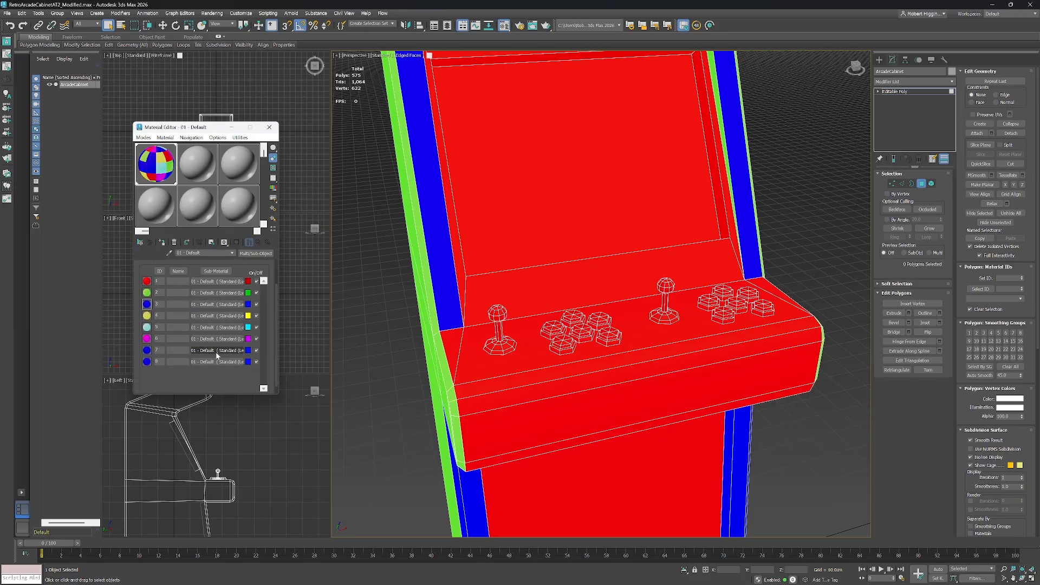
left_click(216, 355)
left_click(180, 308)
left_click_drag(22, 222, 18, 218)
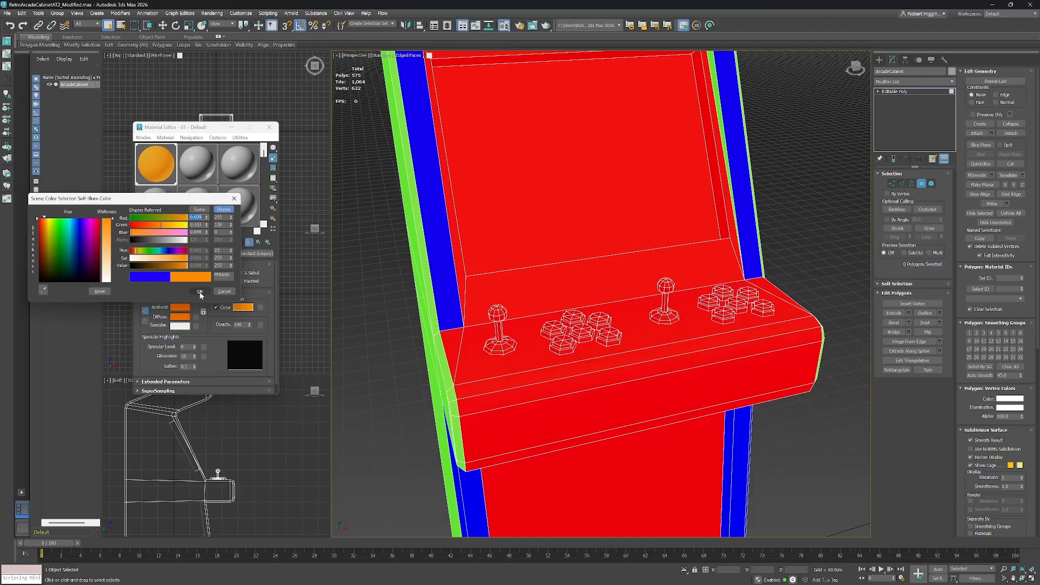
left_click(174, 289)
Open sub-material 8 and set its ambient and self-illumination colours to purple.
left_click(259, 243)
left_click(218, 351)
left_click(180, 307)
left_click(64, 223)
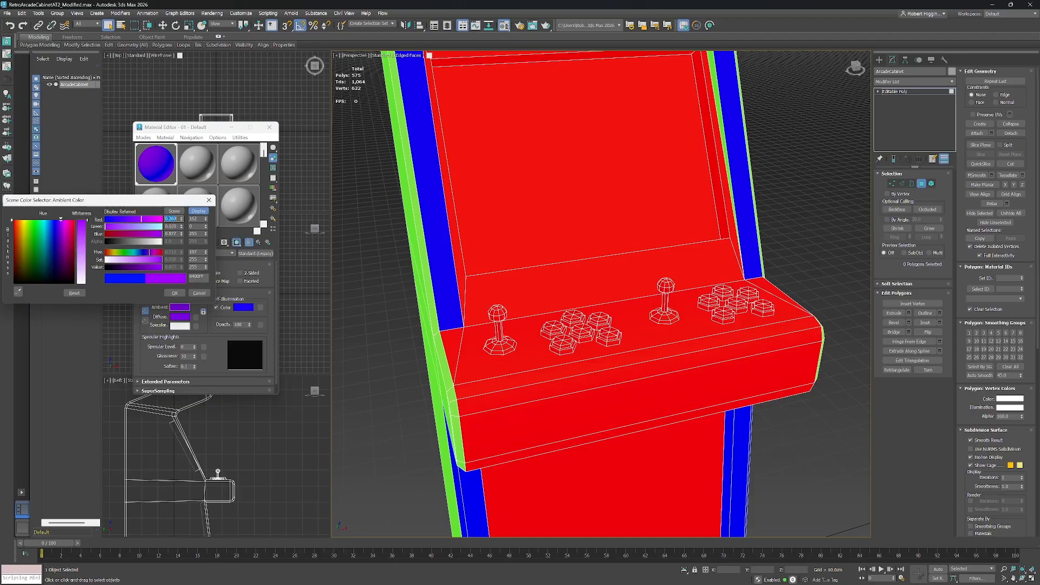
left_click(175, 290)
left_click(244, 307)
left_click(89, 219)
left_click(202, 291)
Refine sub-material 8's purple ambient and self-illumination colours and return to the parent material.
left_click(259, 243)
left_click(219, 358)
left_click(180, 307)
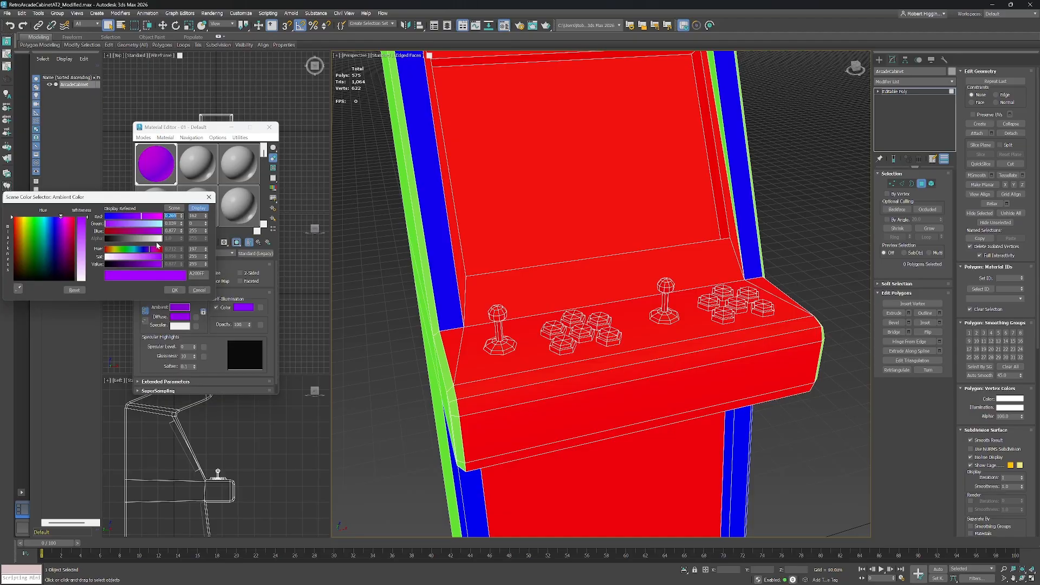
left_click_drag(161, 256, 136, 264)
left_click(175, 290)
left_click(244, 307)
left_click(198, 290)
left_click(180, 307)
left_click(175, 289)
left_click(259, 242)
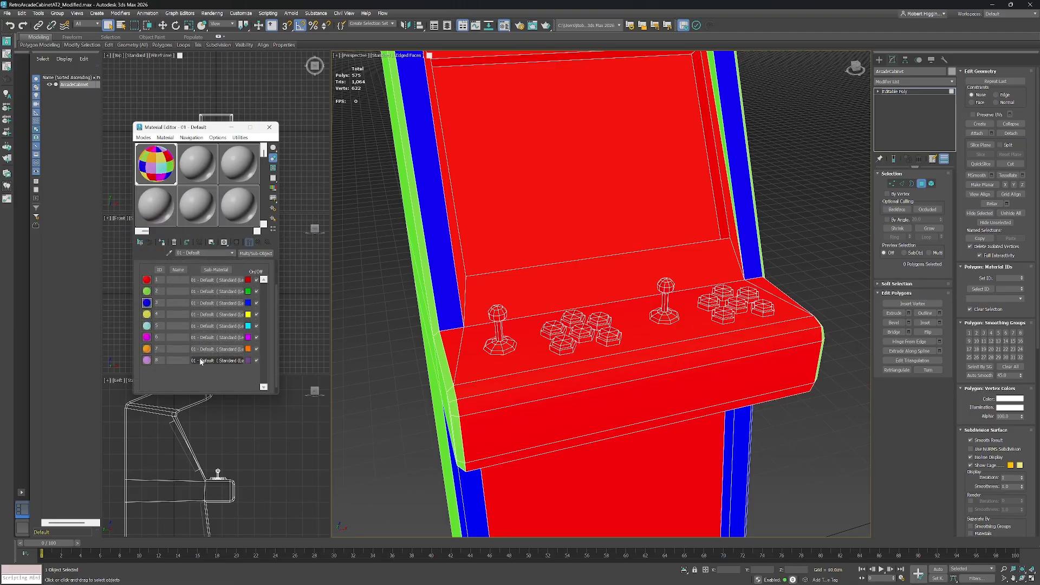
Try selecting the control panel buttons as elements.
scroll(217, 288, "up", 2)
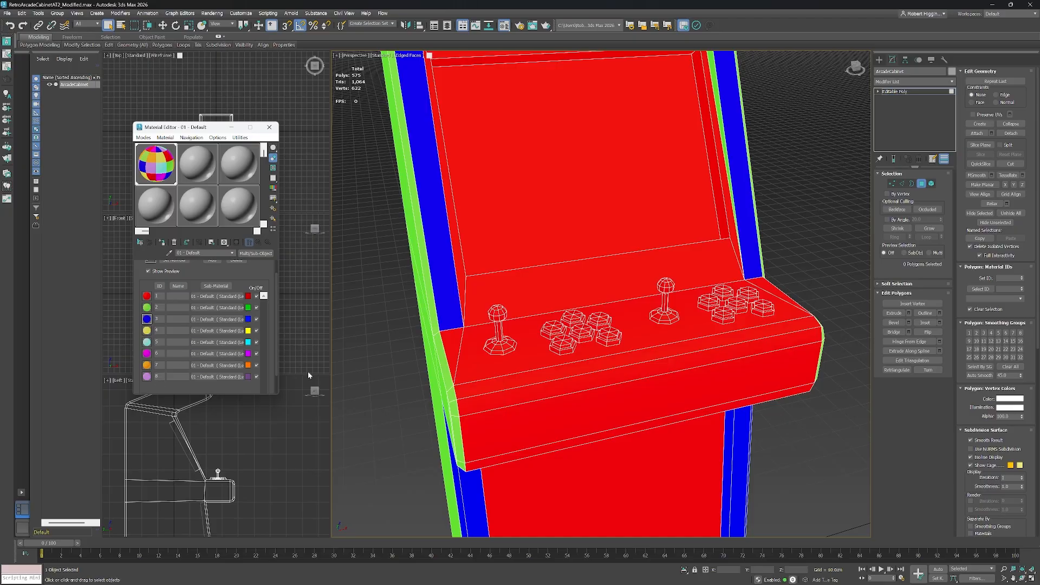
left_click_drag(563, 365, 602, 341)
scroll(599, 338, "down", 2)
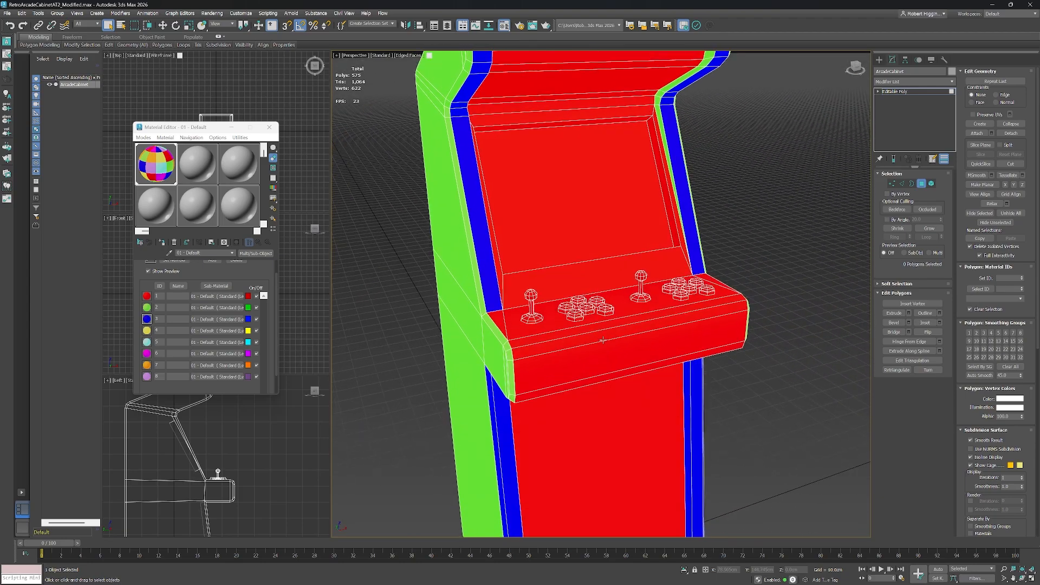
left_click(932, 183)
scroll(571, 298, "up", 2)
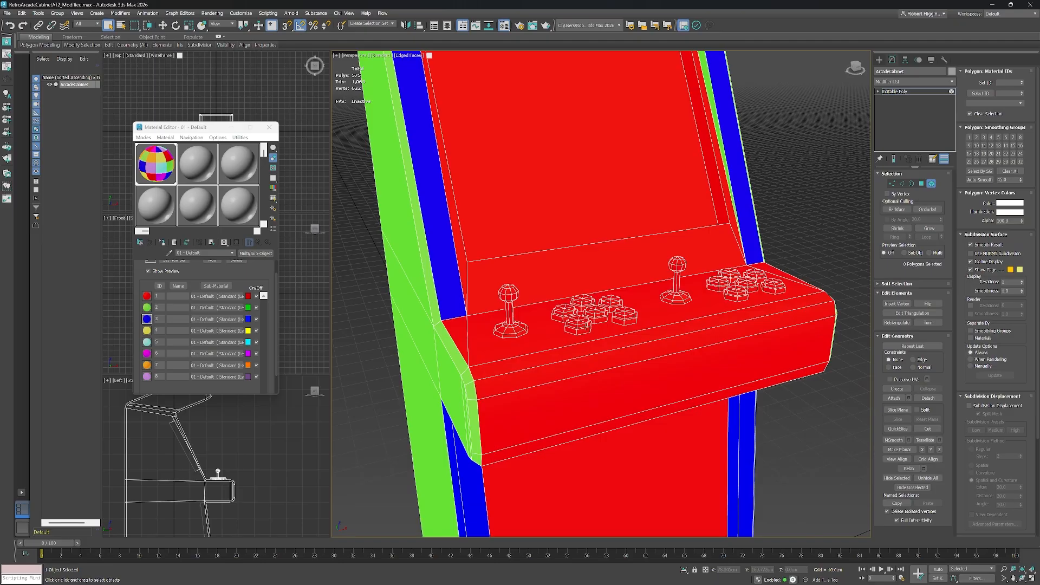
left_click(581, 324)
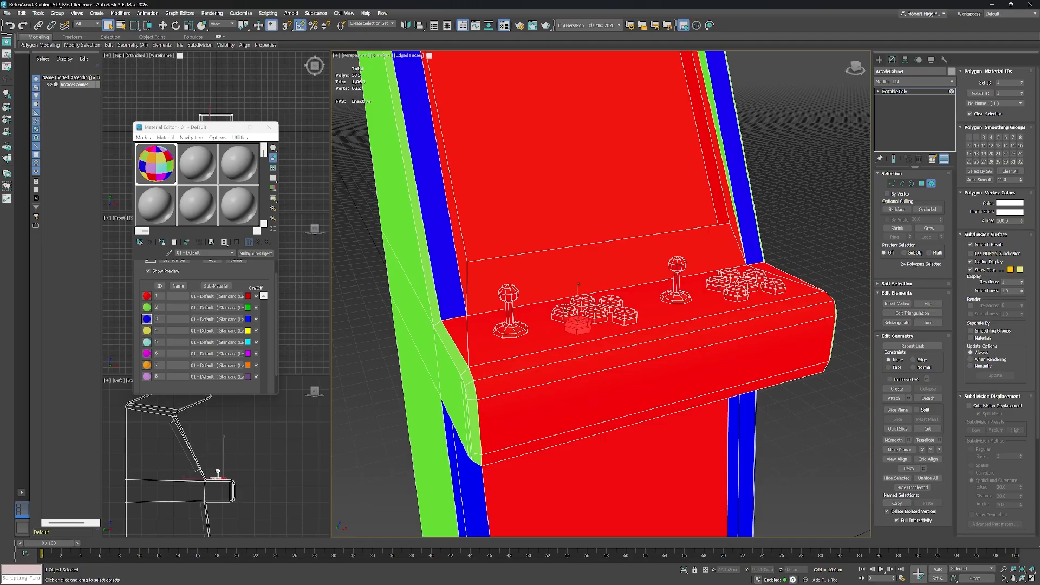
left_click(567, 313, "ctrl")
left_click(588, 303, "ctrl")
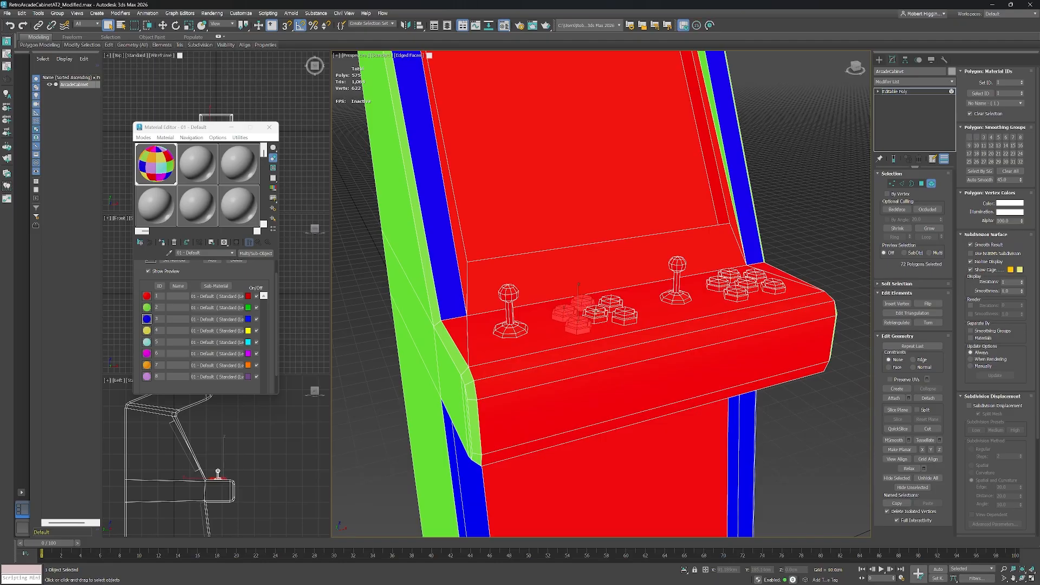
left_click(596, 313, "ctrl")
left_click(623, 352)
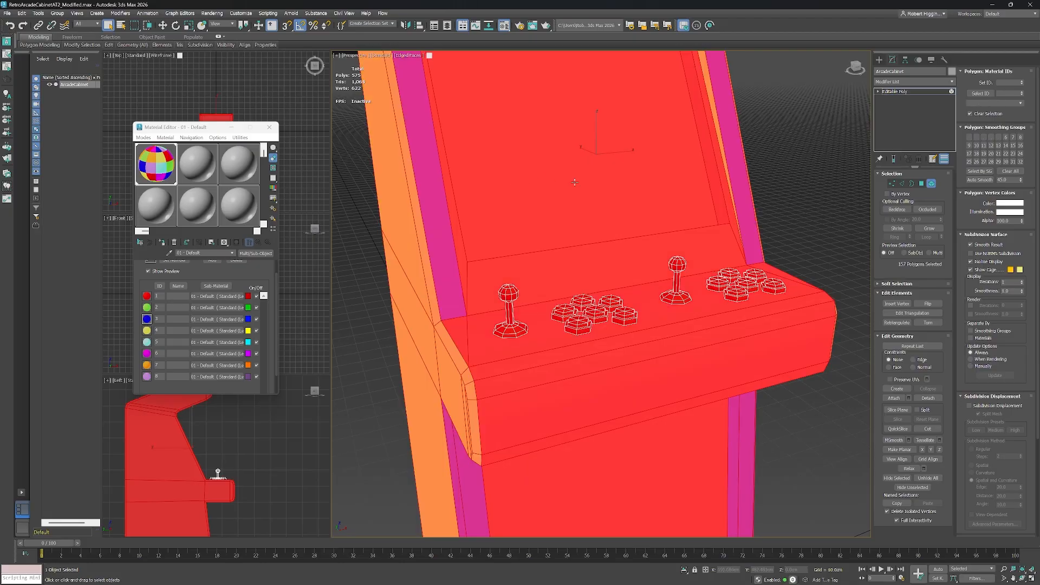
Select the screen polygons, assign them material ID 4 and clear the selection.
left_click(922, 183)
left_click(614, 167)
left_click_drag(657, 152, 667, 250)
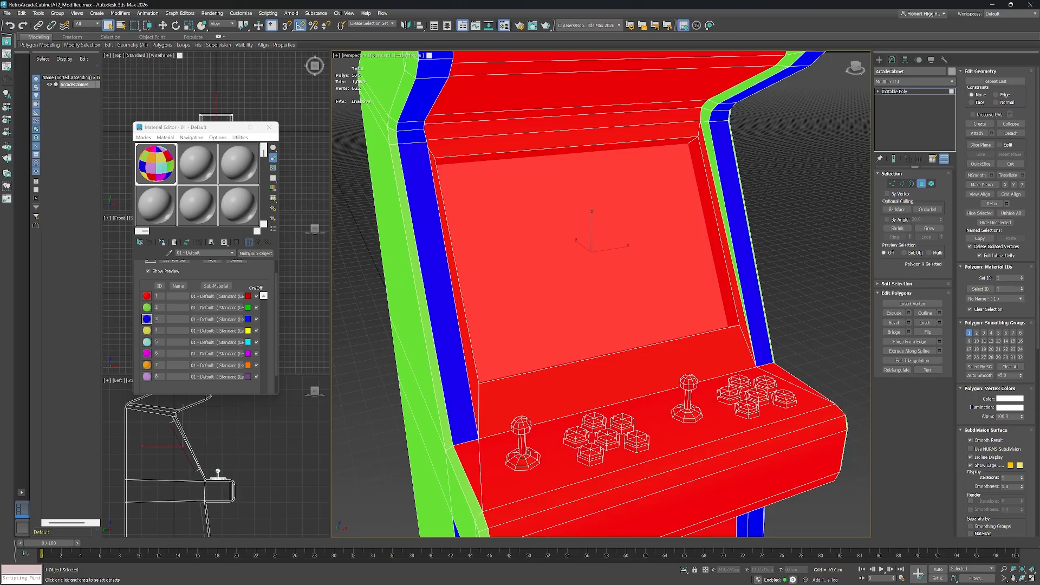
double_click(1004, 278)
type("4")
key("Return")
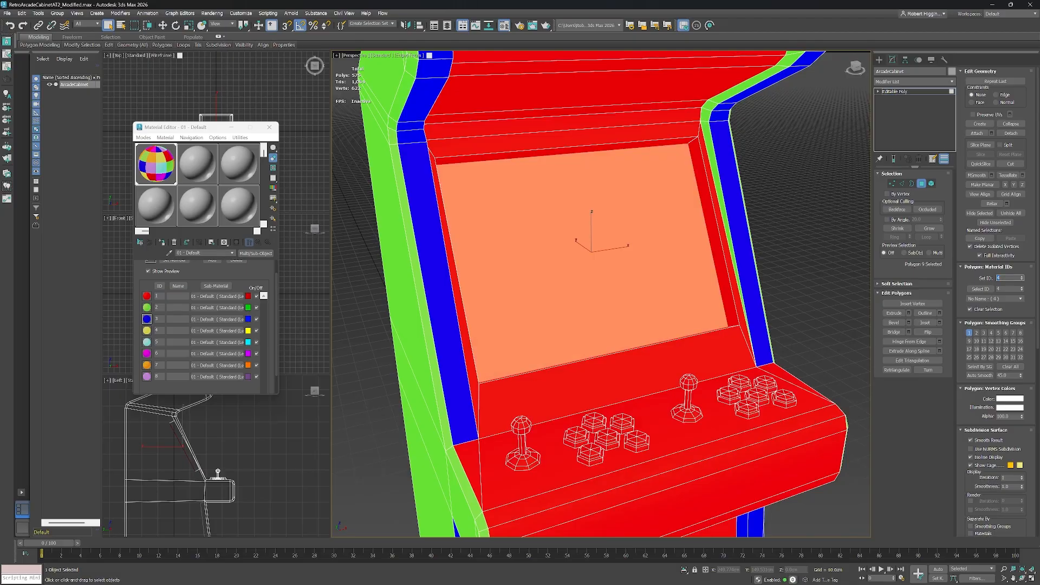
left_click(798, 285)
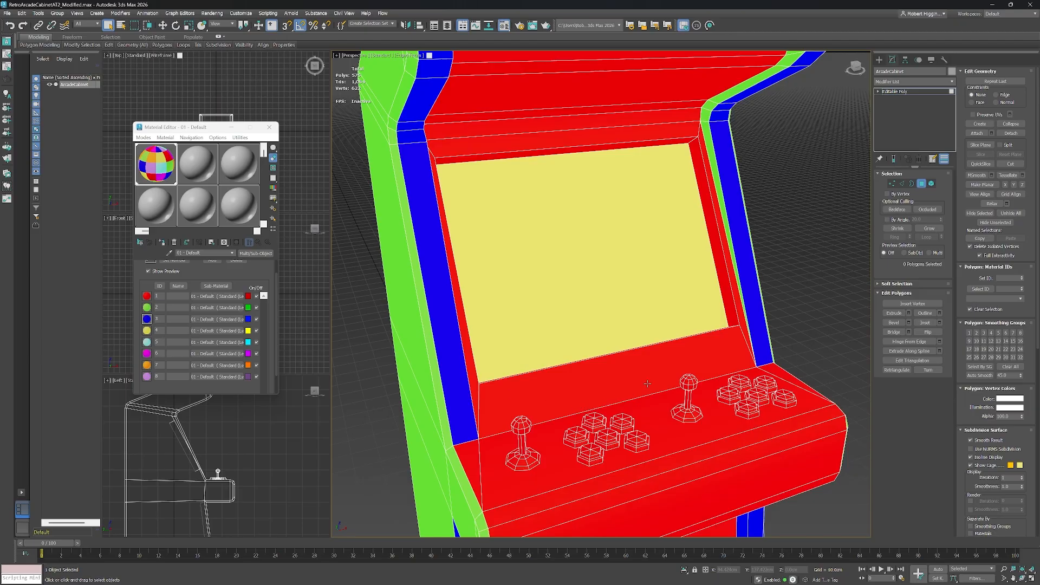
Switch to Element mode and select the four buttons of the left control cluster.
left_click(932, 184)
left_click_drag(723, 366, 713, 277)
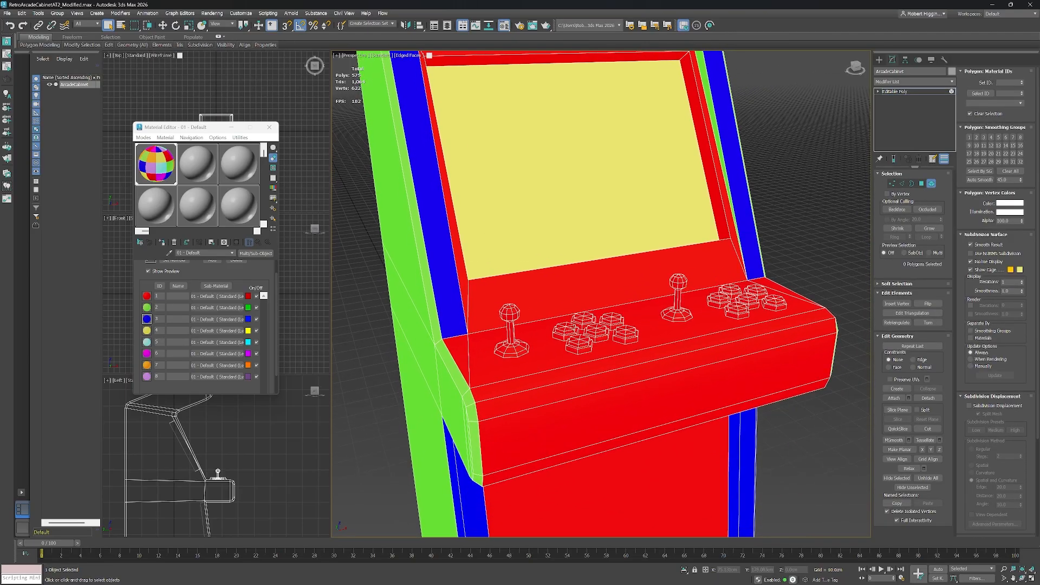
left_click(566, 331)
left_click(583, 319, "ctrl")
left_click(610, 321, "ctrl")
left_click(597, 332, "ctrl")
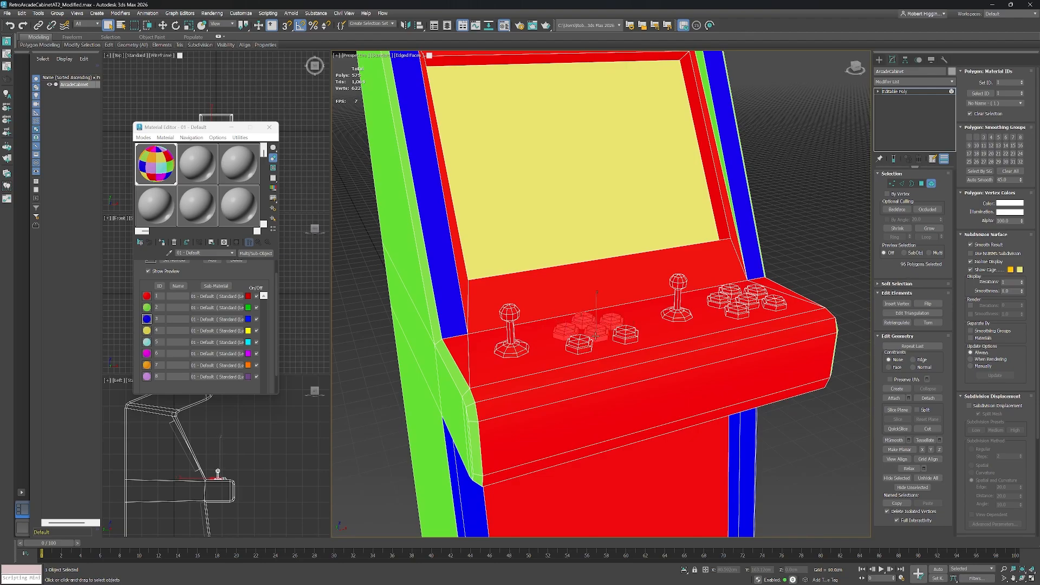
Add the remaining left-cluster buttons to the selection and assign them material ID 5.
left_click(582, 343, "ctrl")
left_click(626, 334, "ctrl")
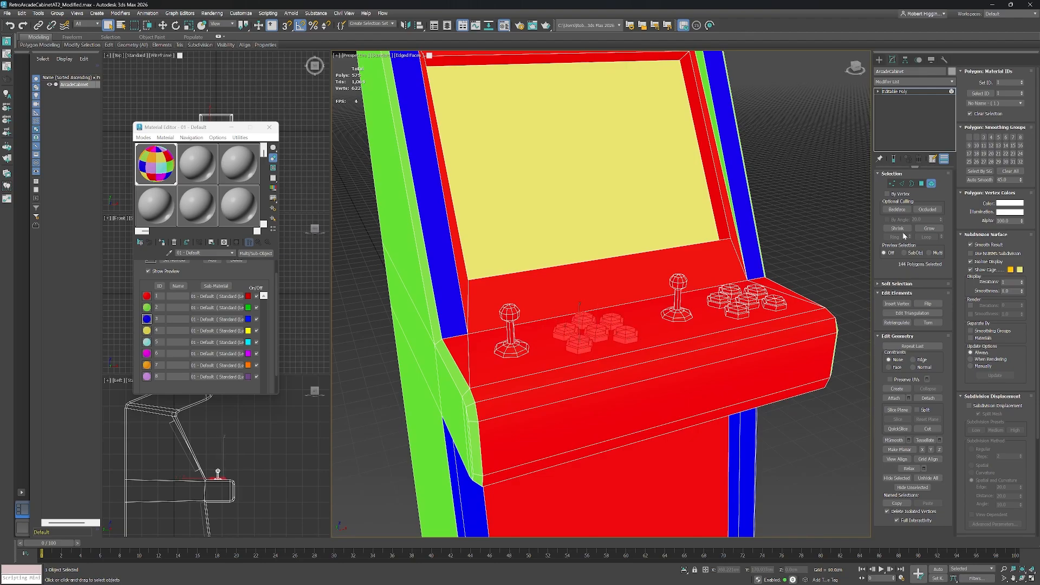
left_click(922, 185)
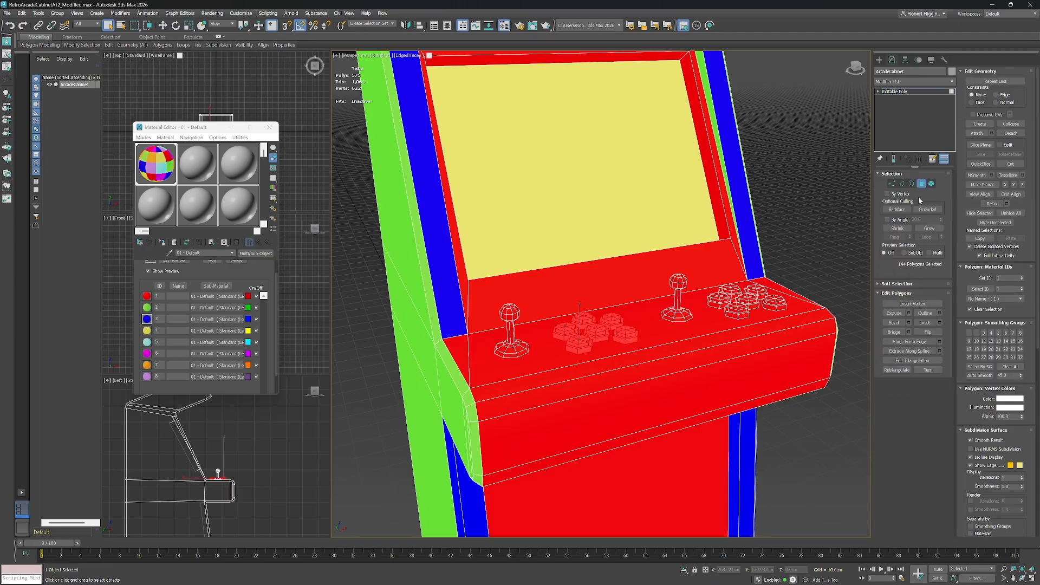
left_click(998, 278)
key("Return")
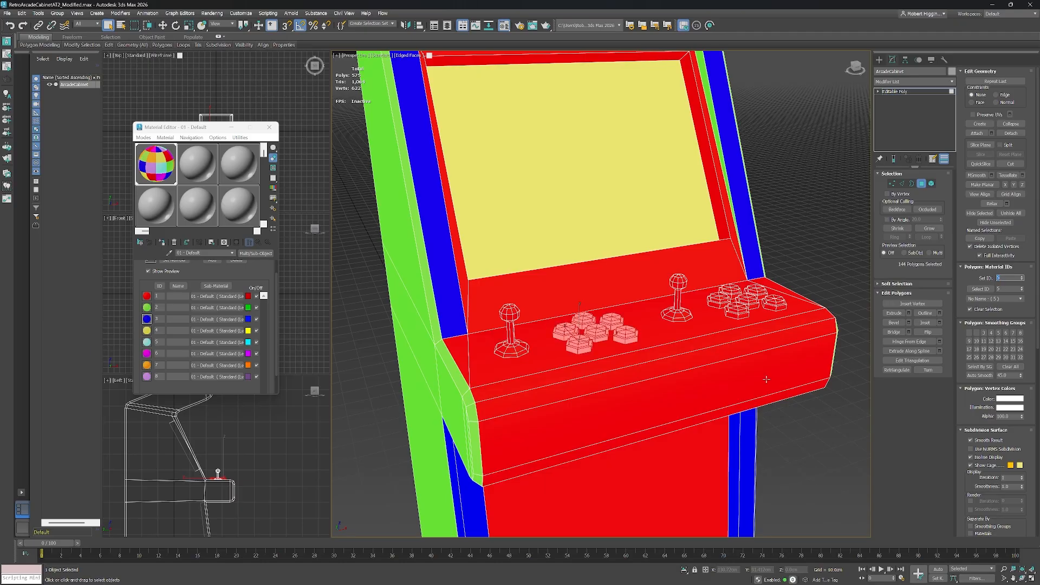
Select the five buttons of the right control cluster as elements and assign them material ID 6.
left_click(932, 184)
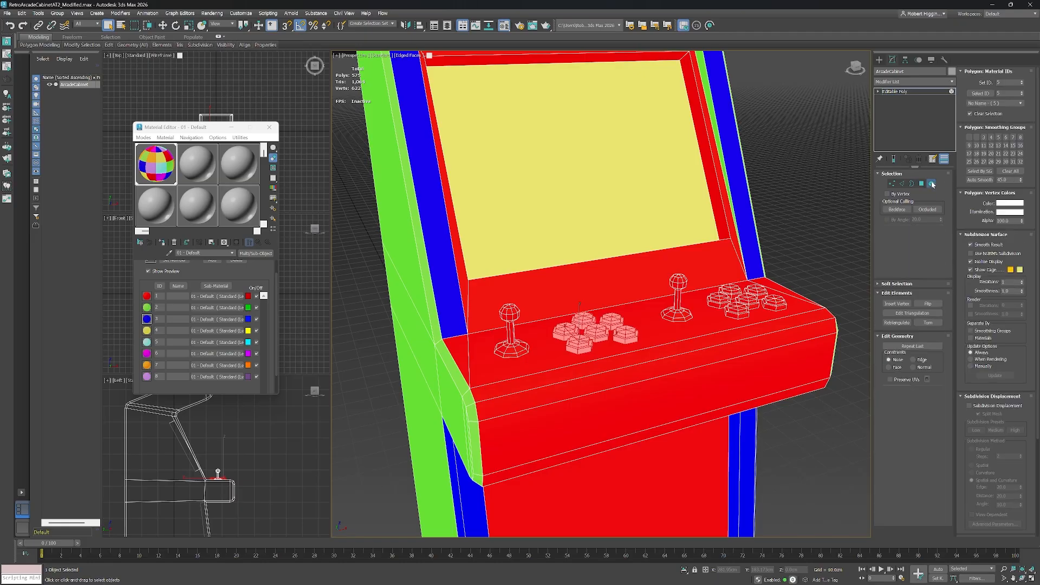
left_click(721, 297)
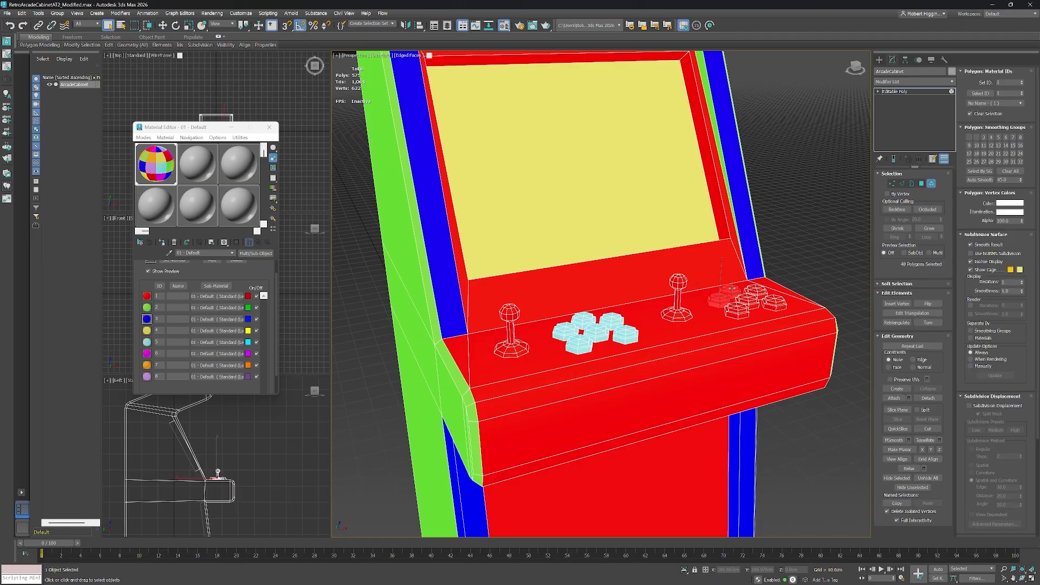
left_click(756, 290, "ctrl")
left_click(748, 300, "ctrl")
left_click(737, 311, "ctrl")
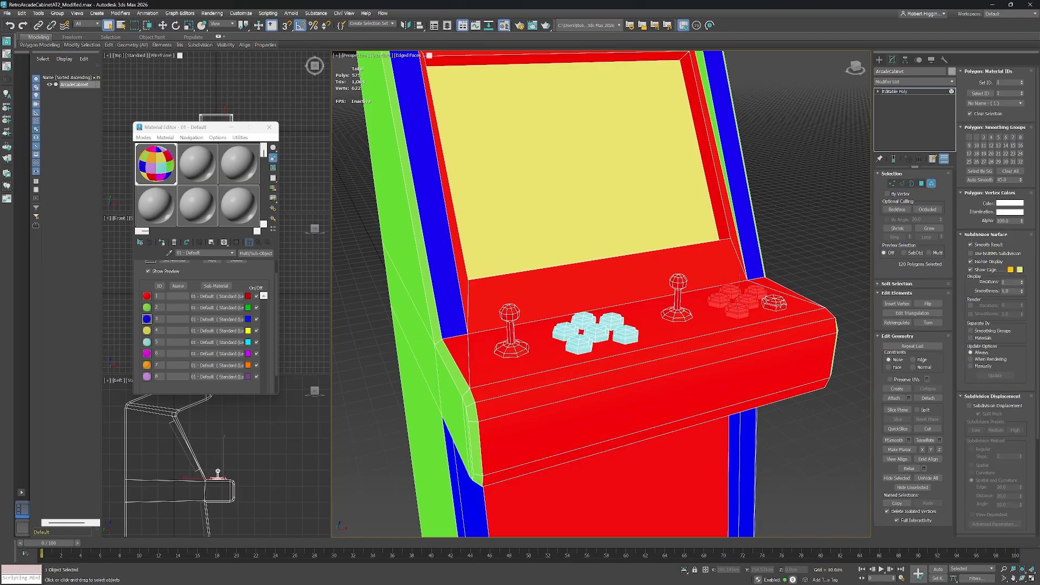
left_click(780, 305, "ctrl")
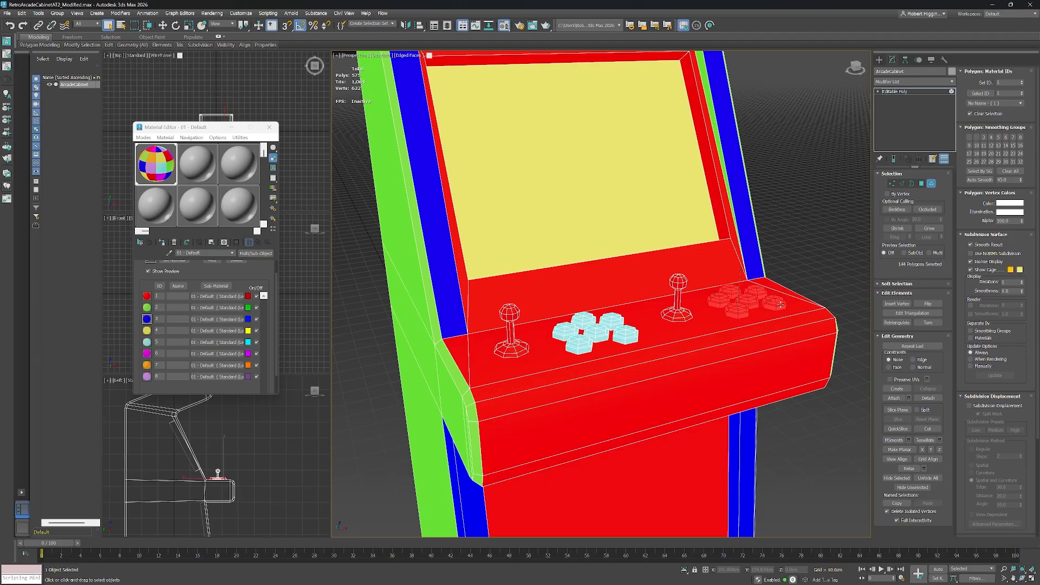
left_click(923, 184)
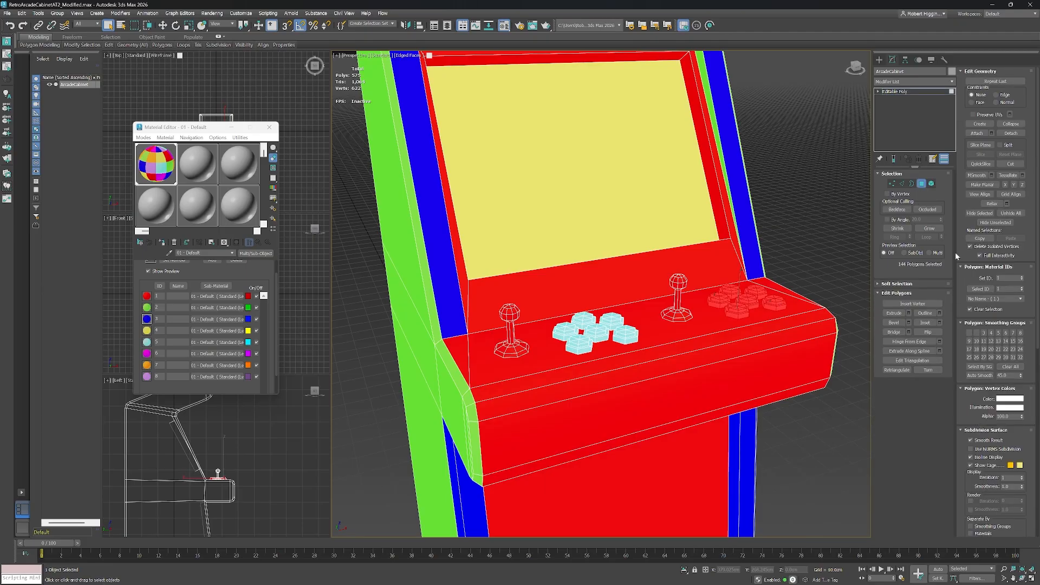
double_click(1006, 278)
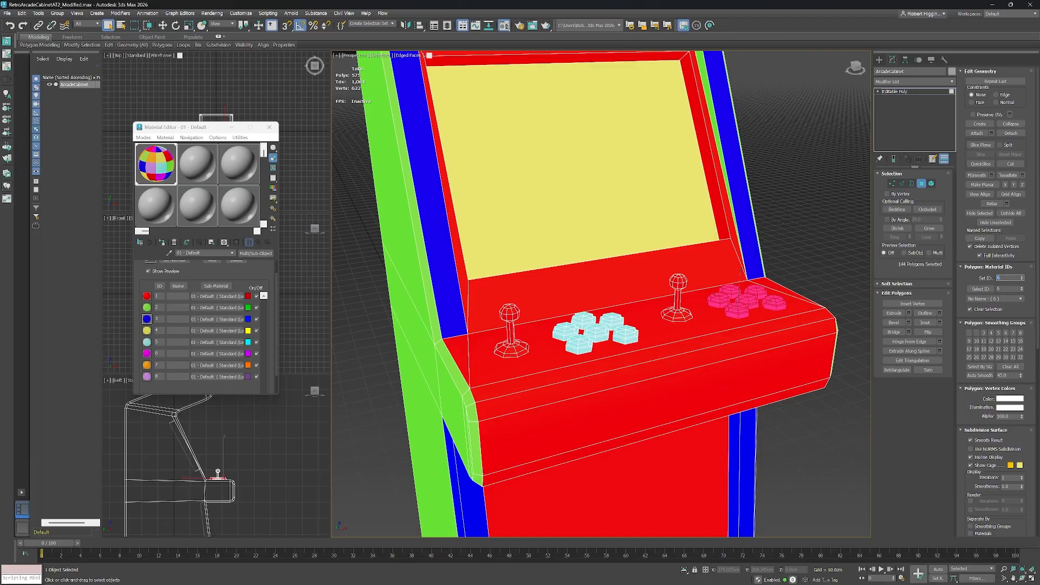
left_click(932, 185)
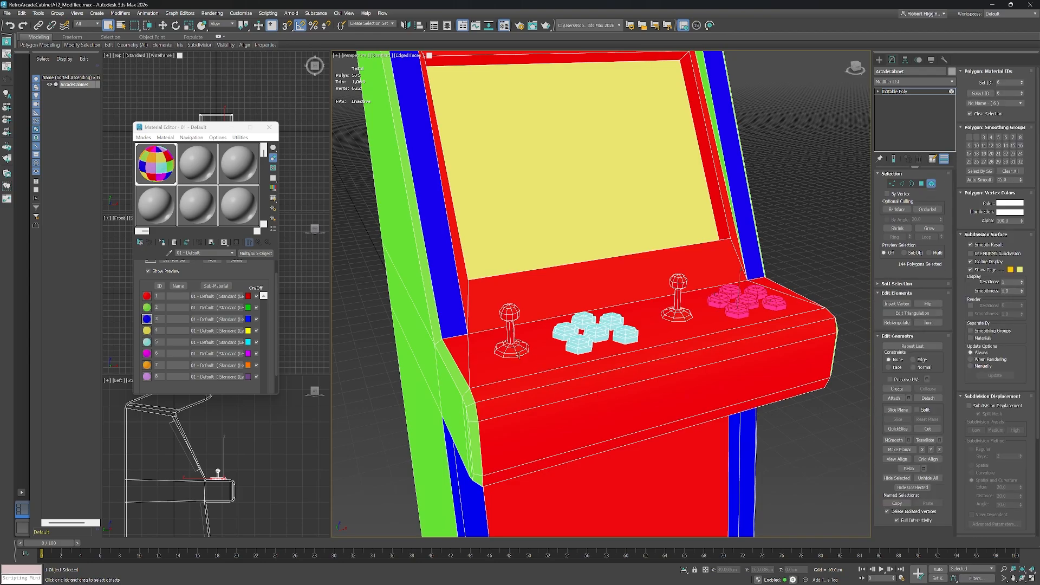
Select both joysticks' bases and shafts as elements and assign them material ID 7.
left_click(517, 351)
left_click(513, 335, "ctrl")
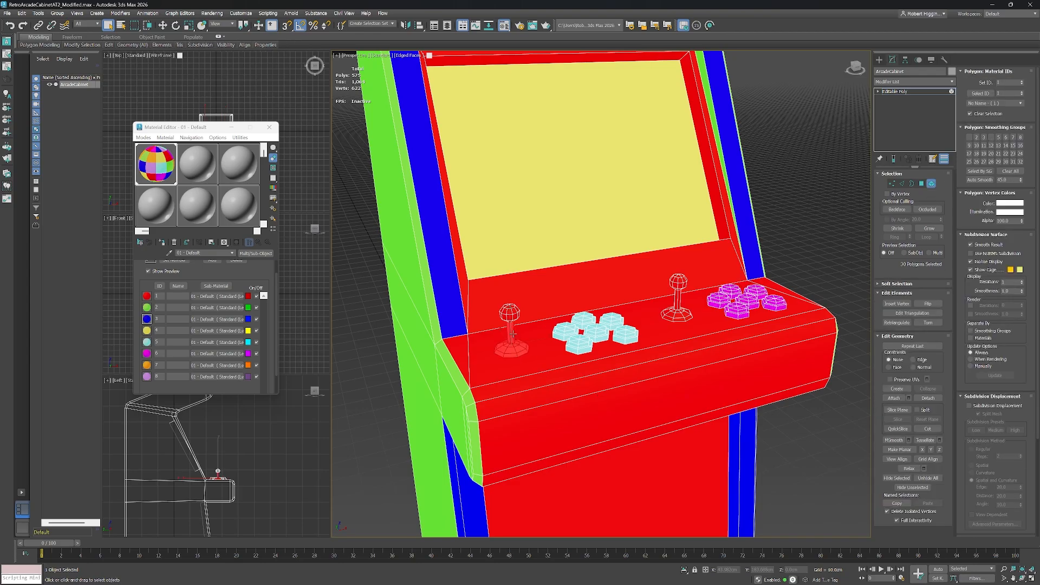
left_click(674, 314, "ctrl")
left_click(678, 299, "ctrl")
left_click(922, 185)
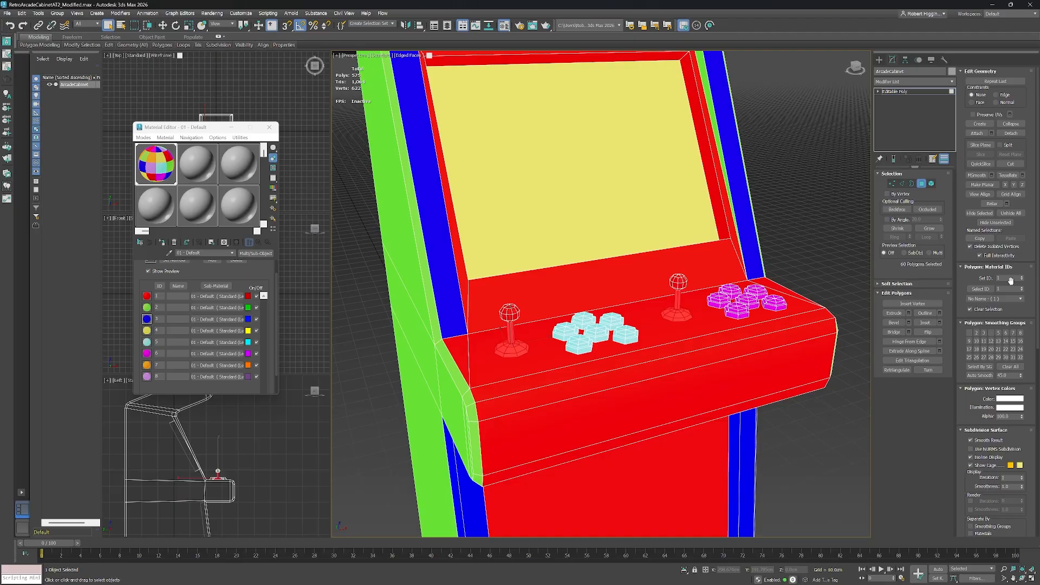
double_click(1006, 278)
key("Return")
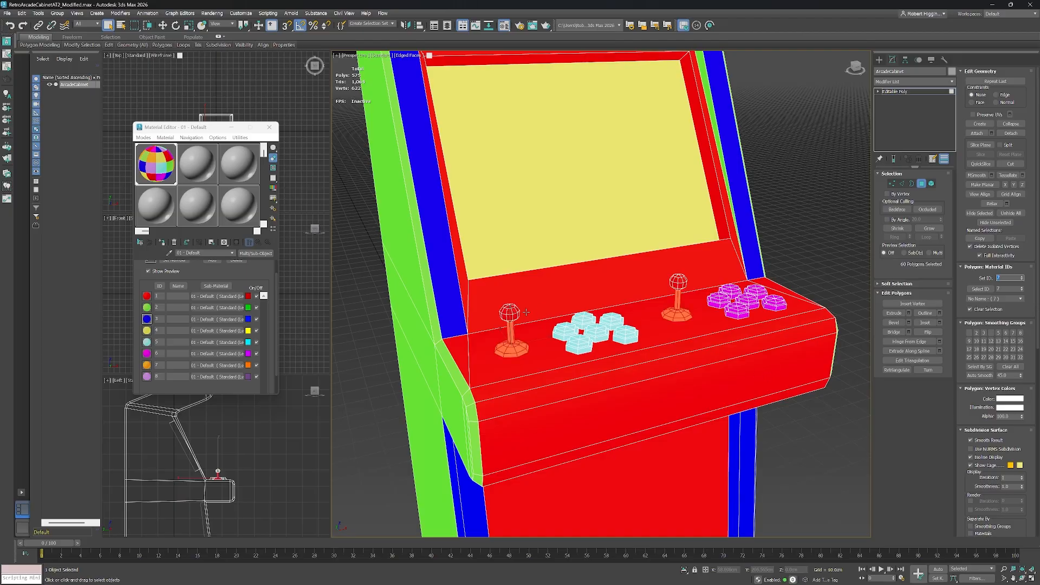
left_click(933, 183)
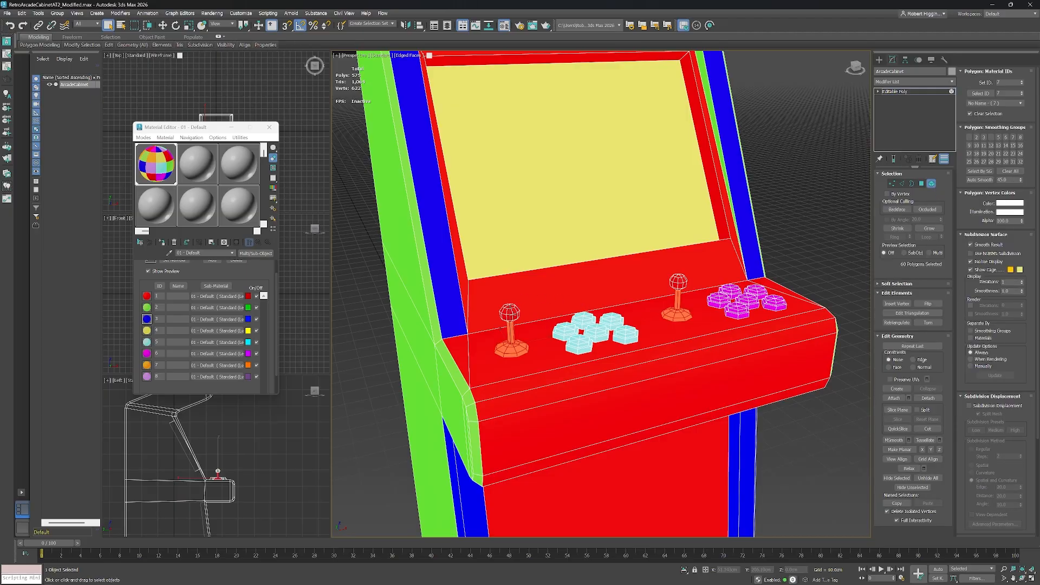
Select both joystick ball tops and assign them material ID 8.
left_click(512, 315)
left_click(681, 283, "ctrl")
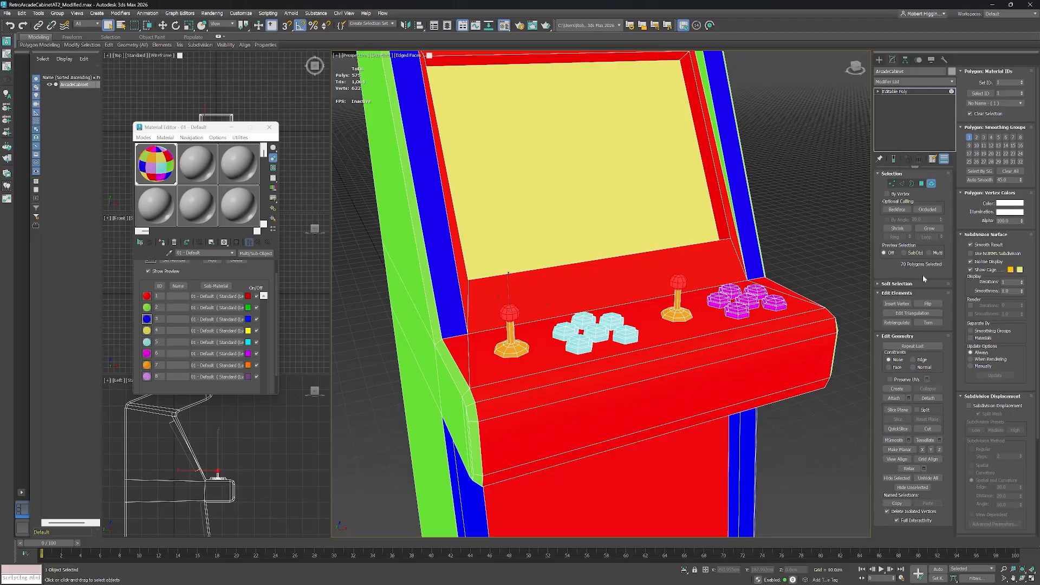
left_click(922, 184)
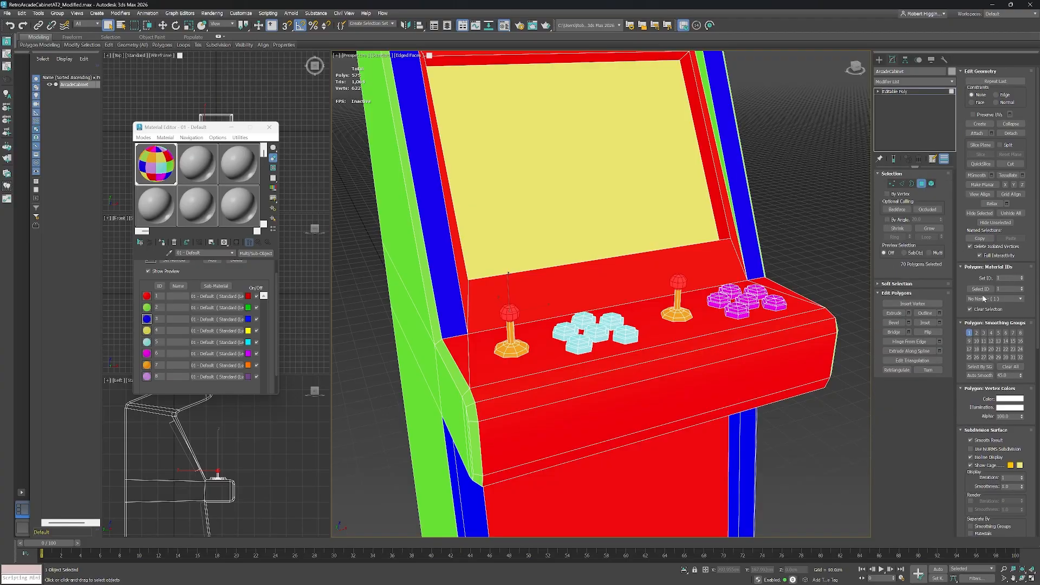
left_click(1008, 278)
type("8")
key("Return")
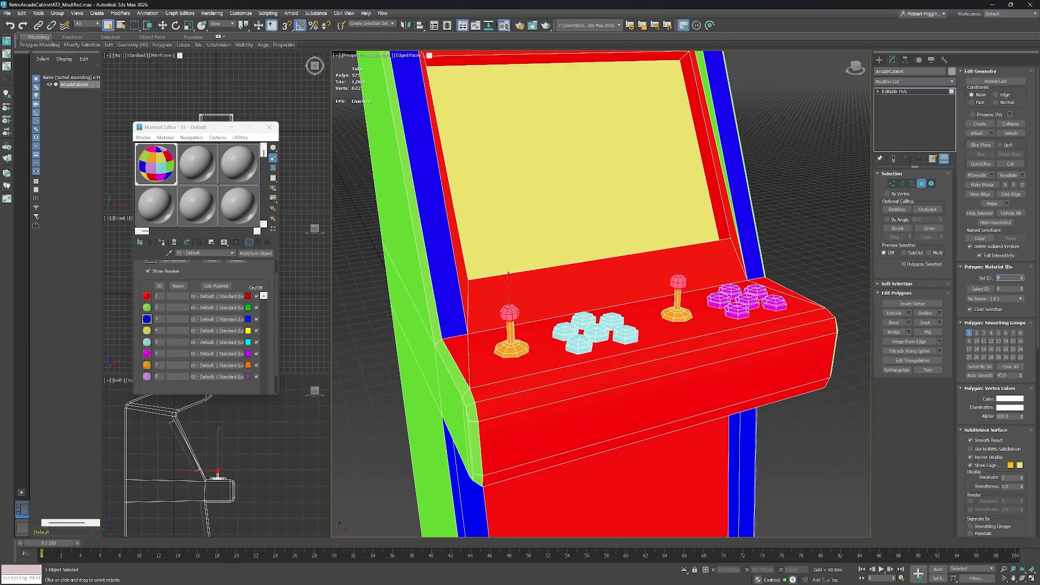
Clear the polygon selection and close the Material Editor to review the whole cabinet.
left_click_drag(804, 277, 804, 265)
left_click(804, 269)
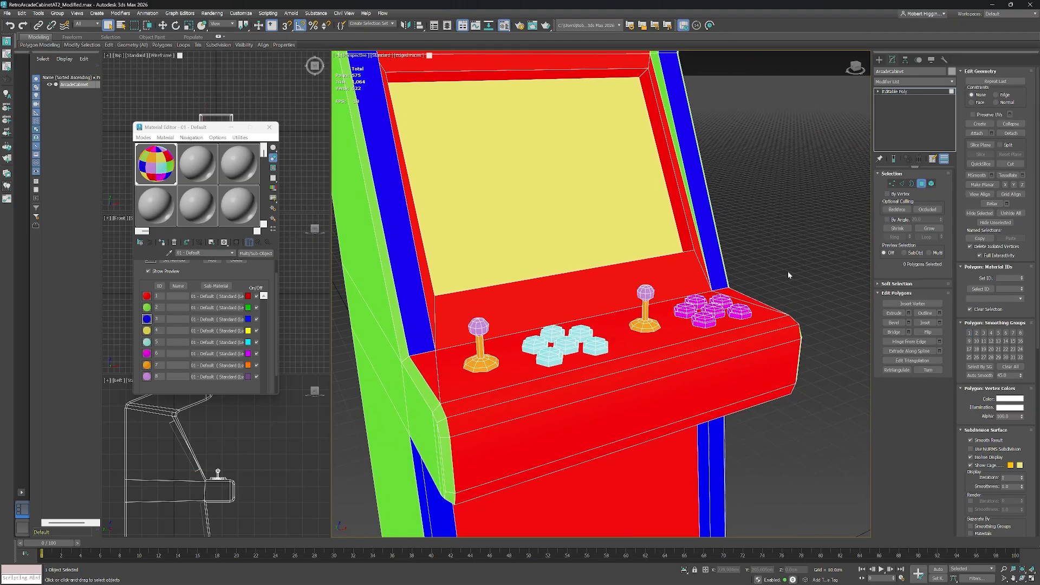
scroll(787, 271, "down", 5)
left_click_drag(768, 283, 626, 307)
left_click_drag(626, 307, 630, 304)
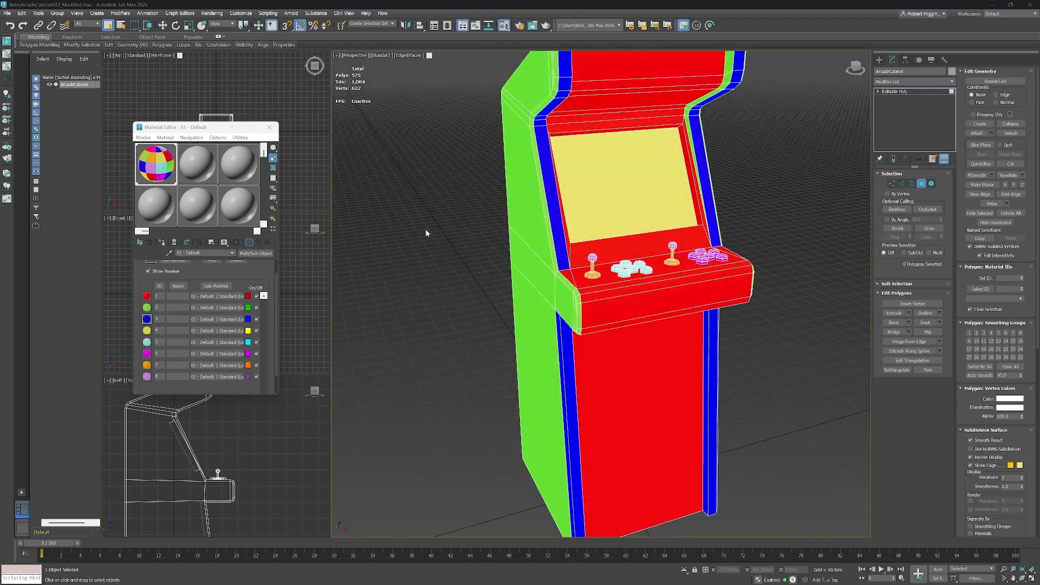
left_click_drag(426, 226, 436, 233)
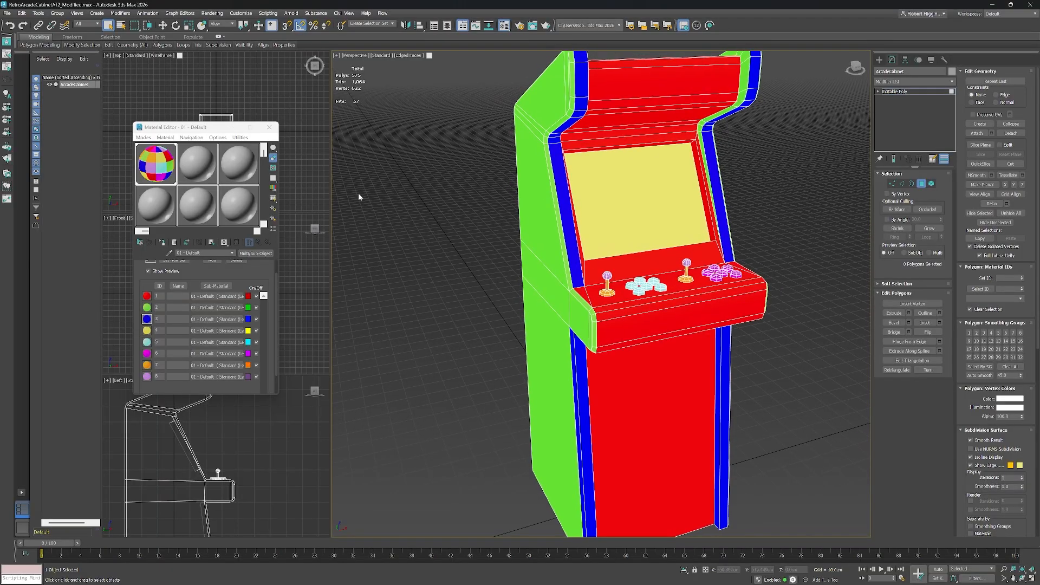
left_click(269, 127)
left_click_drag(763, 269, 755, 277)
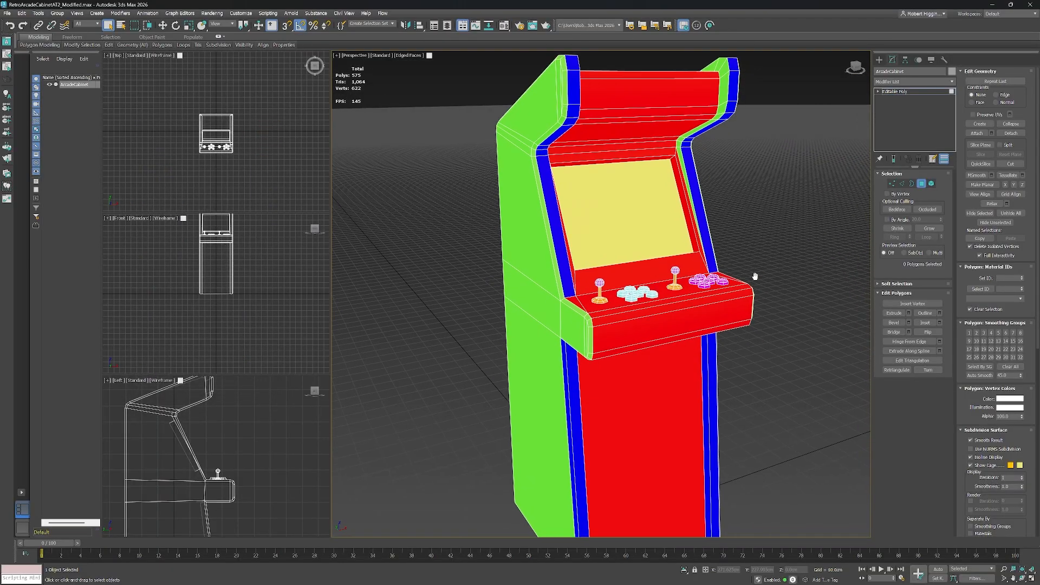
Open Render to Texture for the cabinet and add a DiffuseMap output element.
left_click(213, 13)
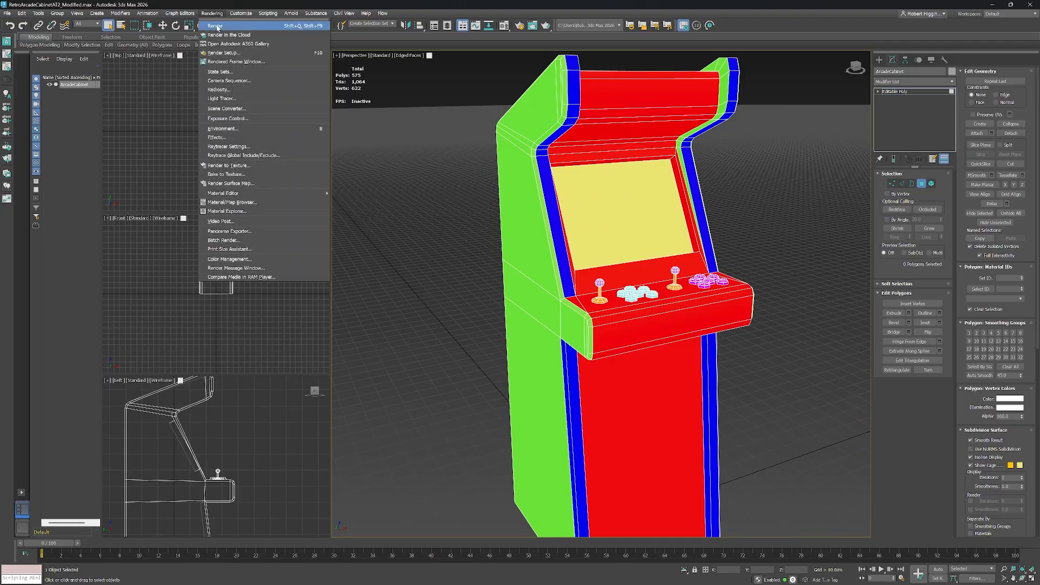
left_click(236, 166)
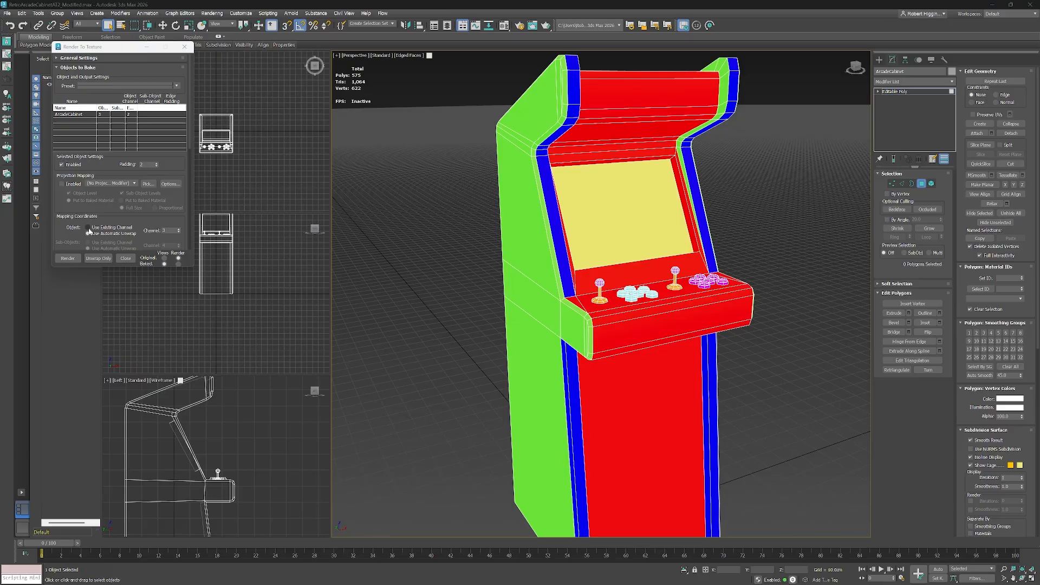
left_click(88, 228)
left_click_drag(191, 128, 150, 198)
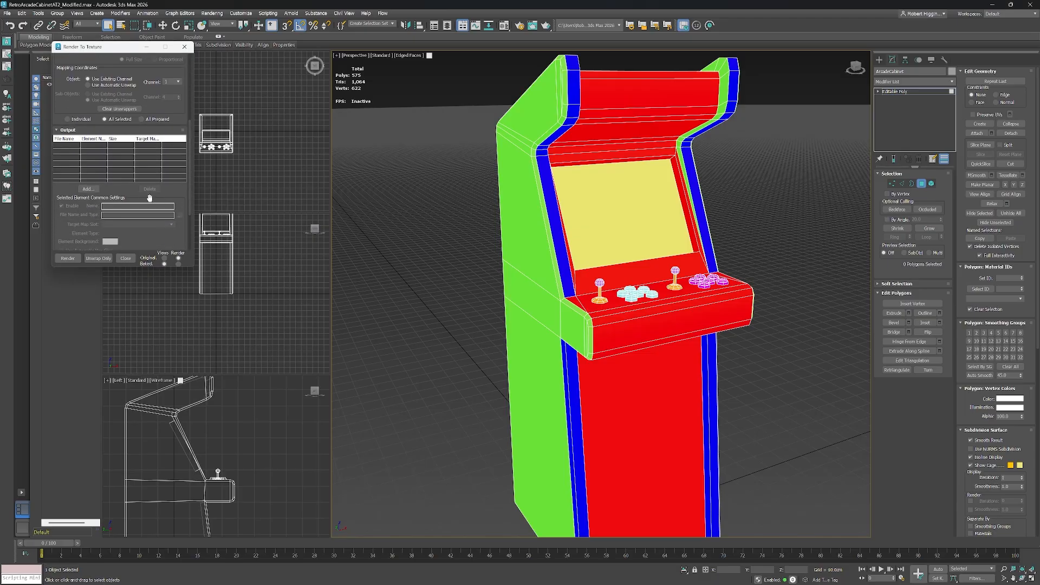
left_click(88, 189)
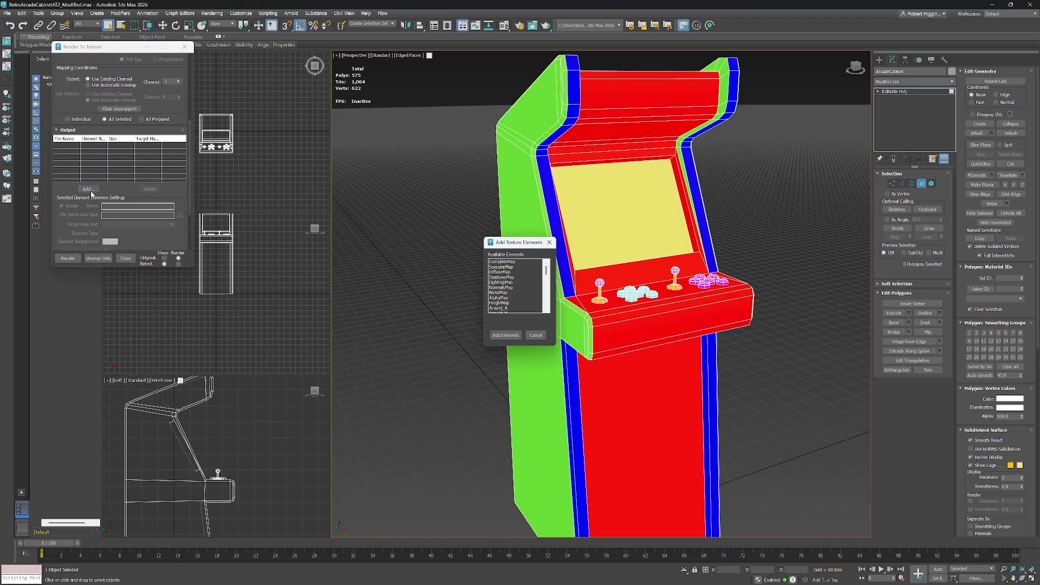
left_click(503, 272)
left_click(505, 336)
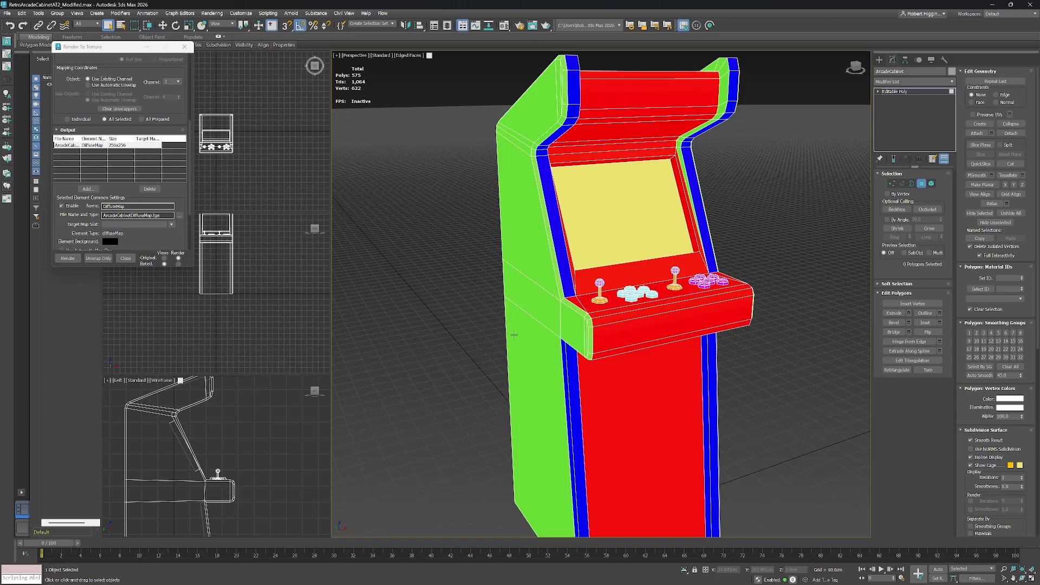
Set the DiffuseMap output size to 2048 x 2048.
scroll(185, 165, "down", 4)
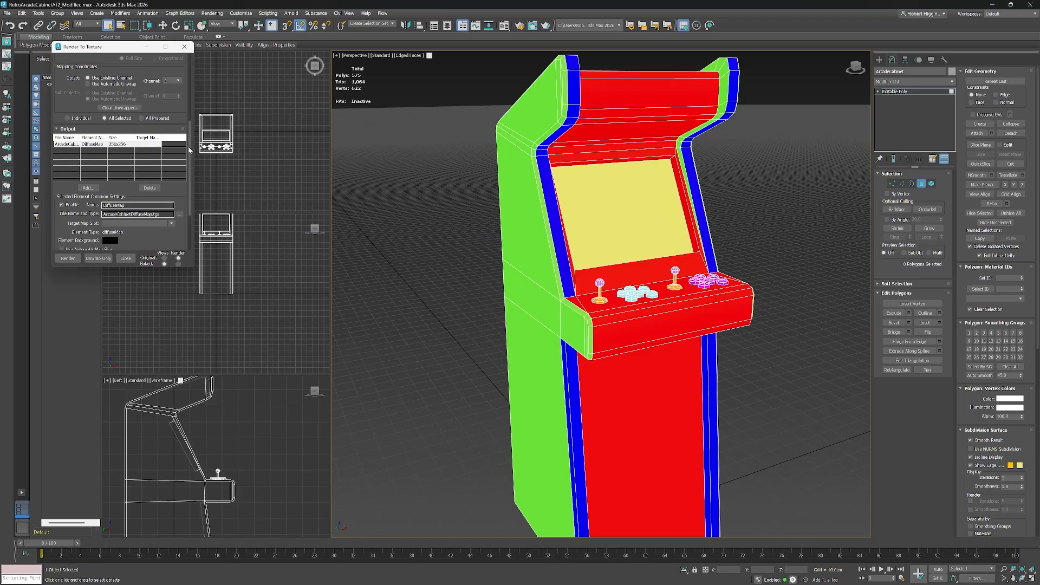
left_click(173, 206)
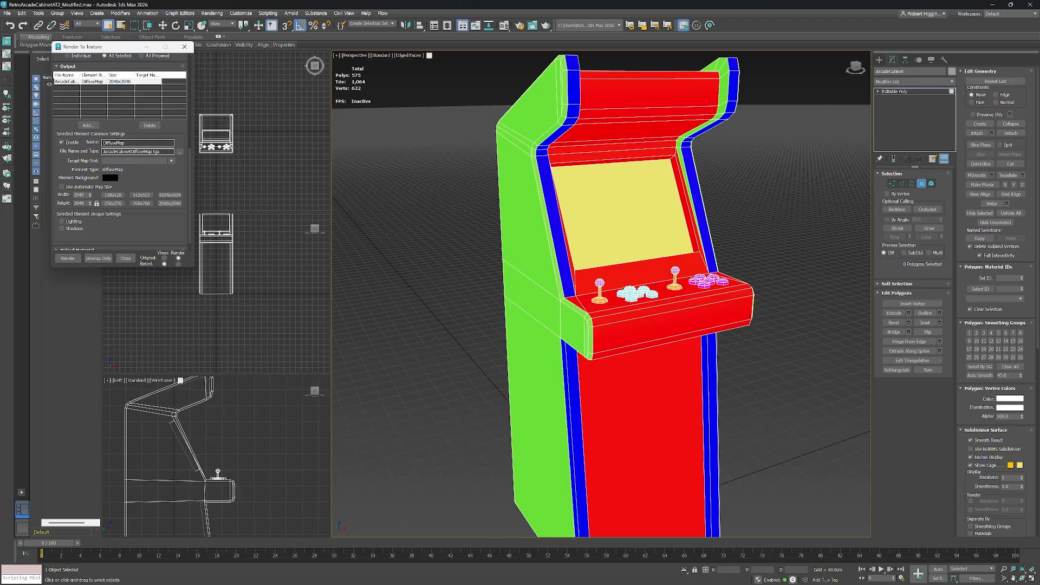
Set the cabinet's bake padding to 16.
scroll(189, 168, "up", 4)
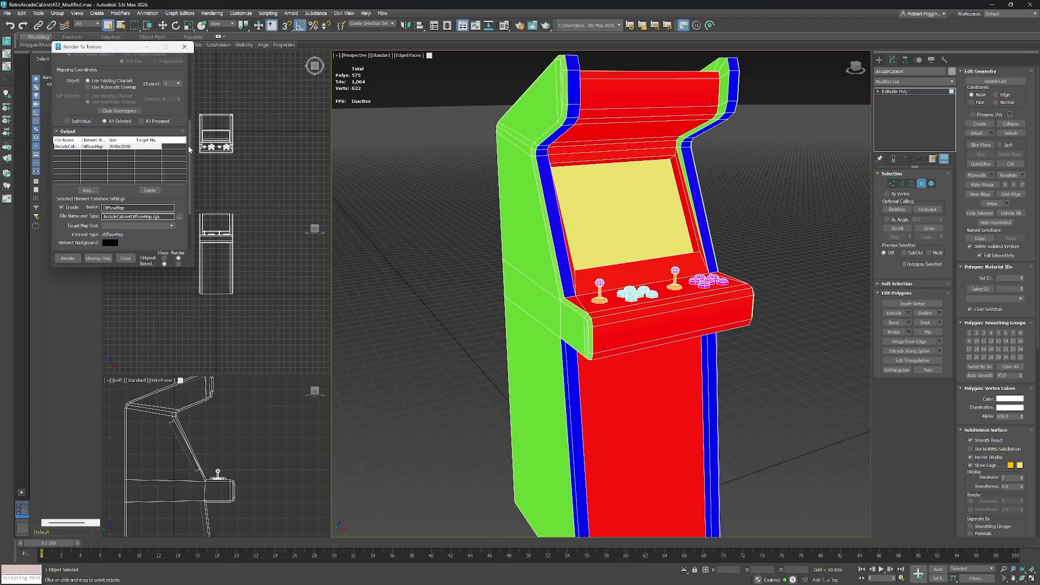
left_click_drag(189, 148, 189, 85)
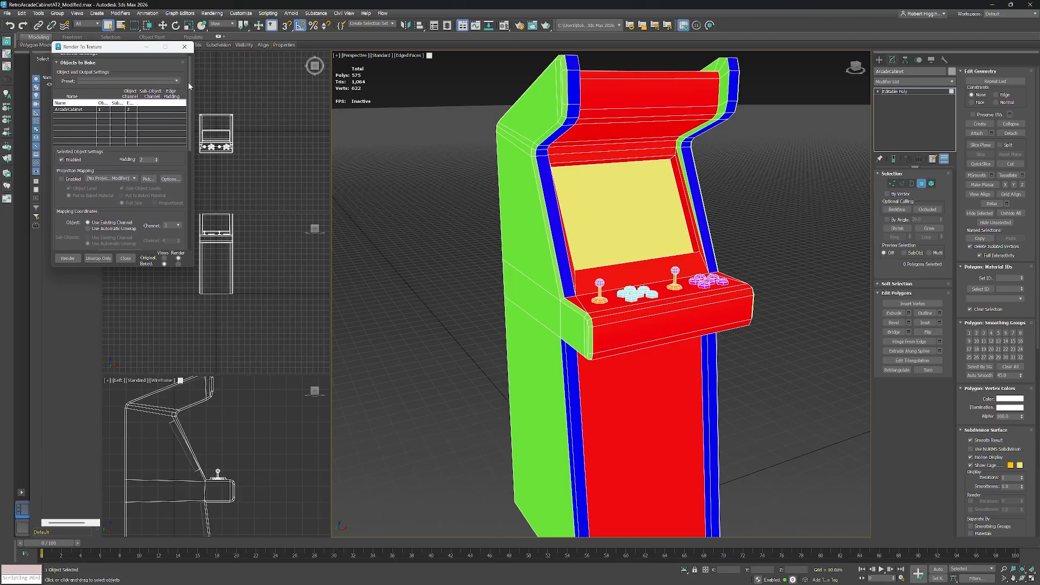
left_click(144, 159)
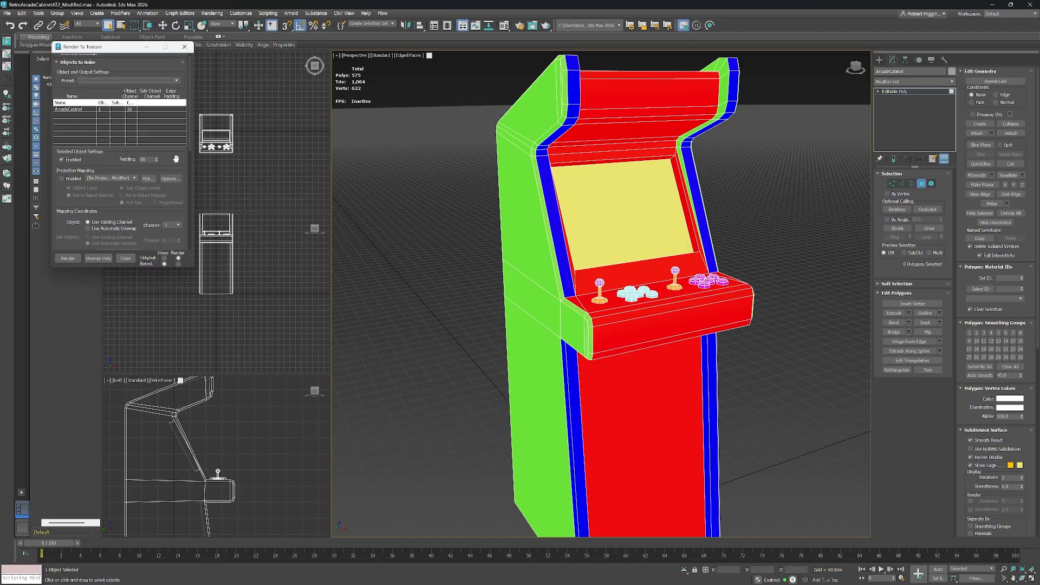
scroll(187, 138, "up", 1)
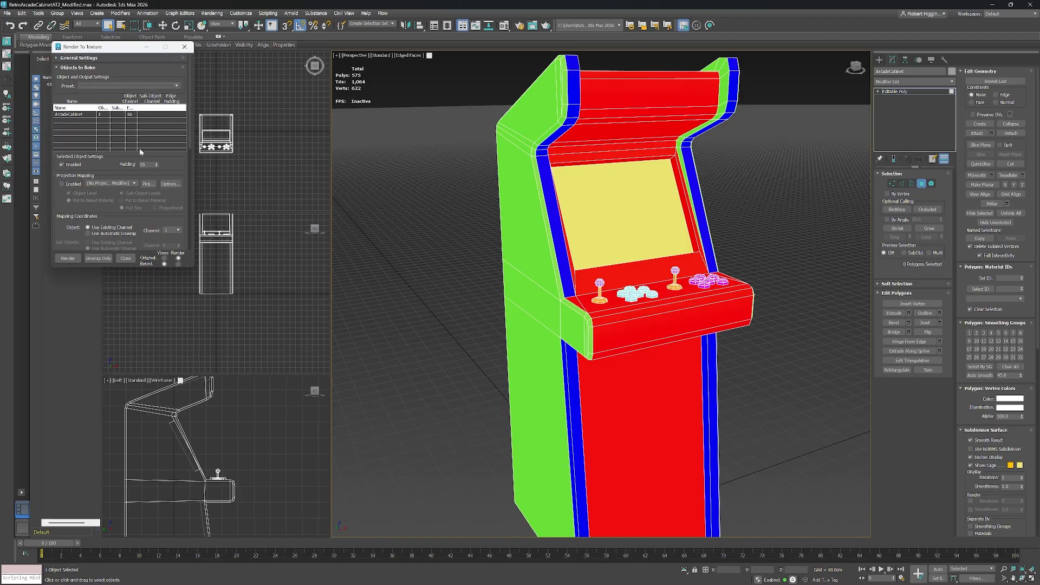
Render the texture bake, continuing without a target map slot.
left_click(68, 260)
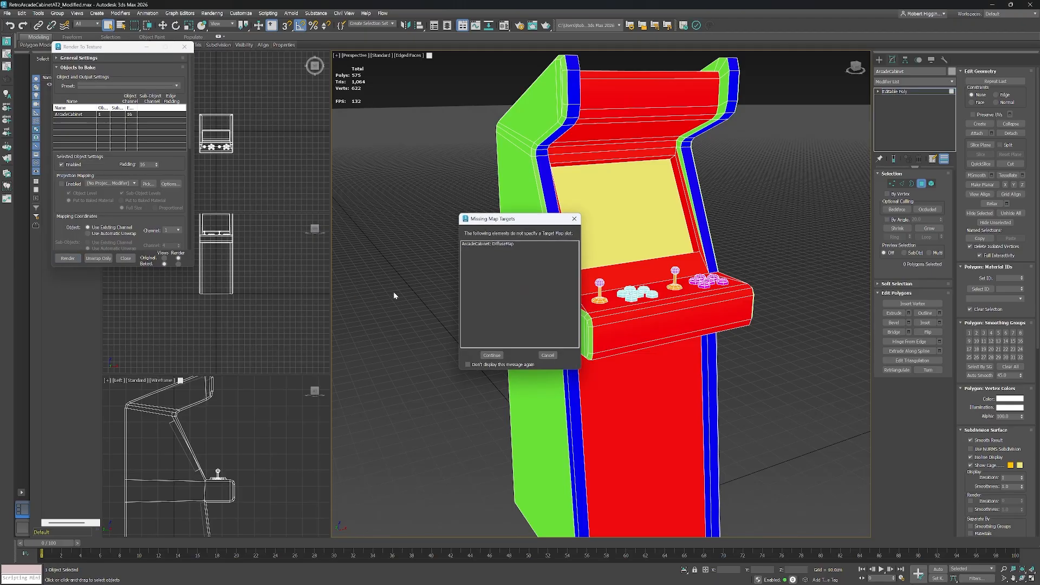
left_click(490, 355)
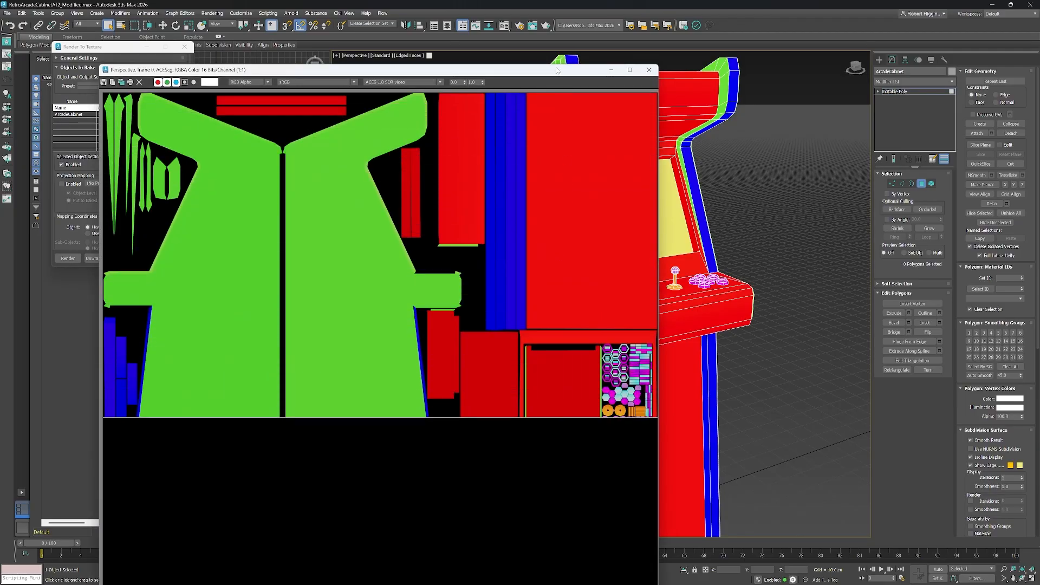
Examine the baked diffuse texture in the rendered frame window.
left_click_drag(556, 72, 684, 35)
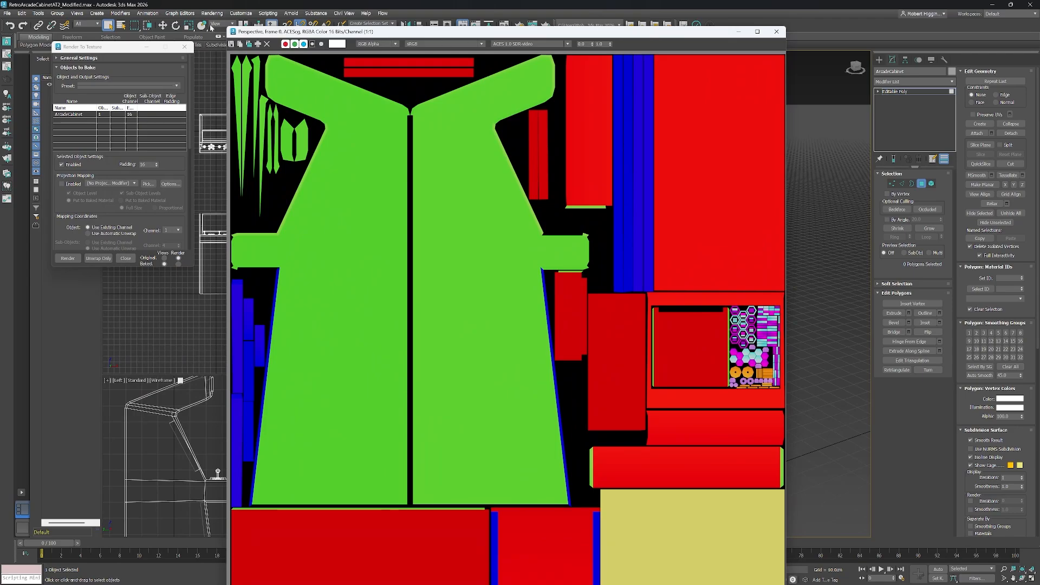
left_click_drag(229, 29, 267, 116)
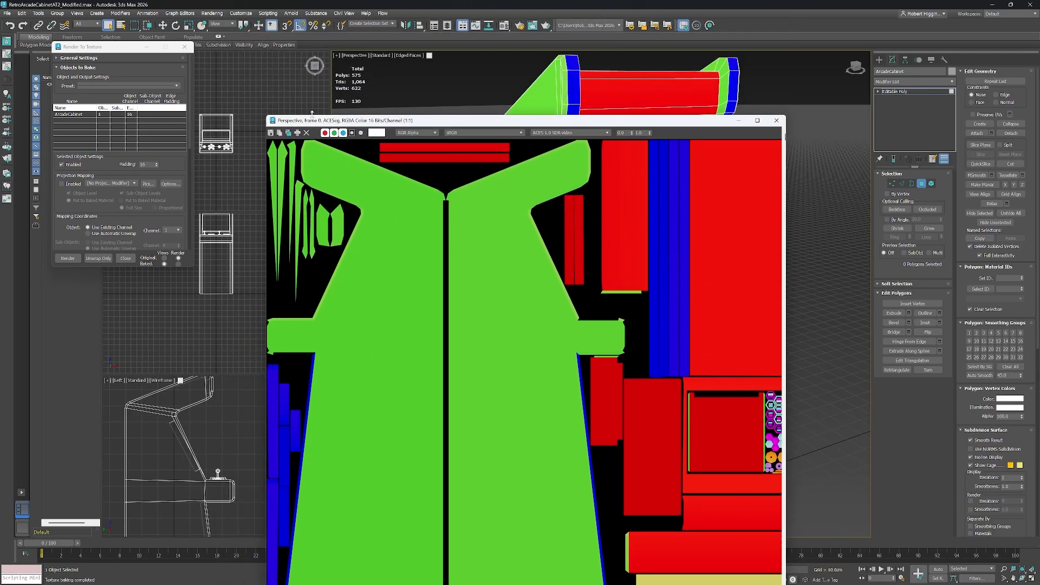
left_click_drag(473, 122, 402, 53)
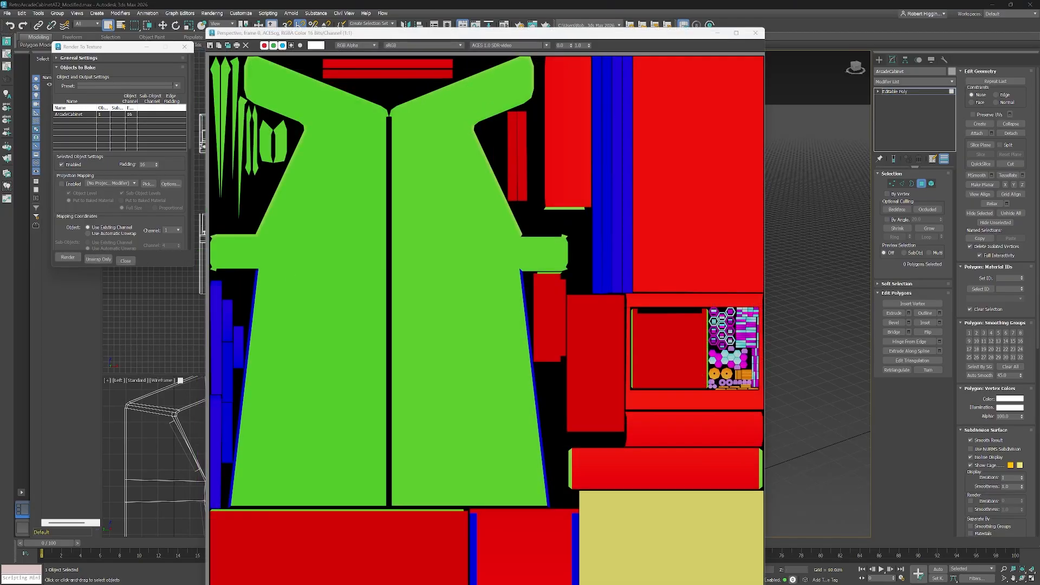
Save the baked image from the frame window, naming the file IDMap_ArcadeMachine.
left_click(210, 46)
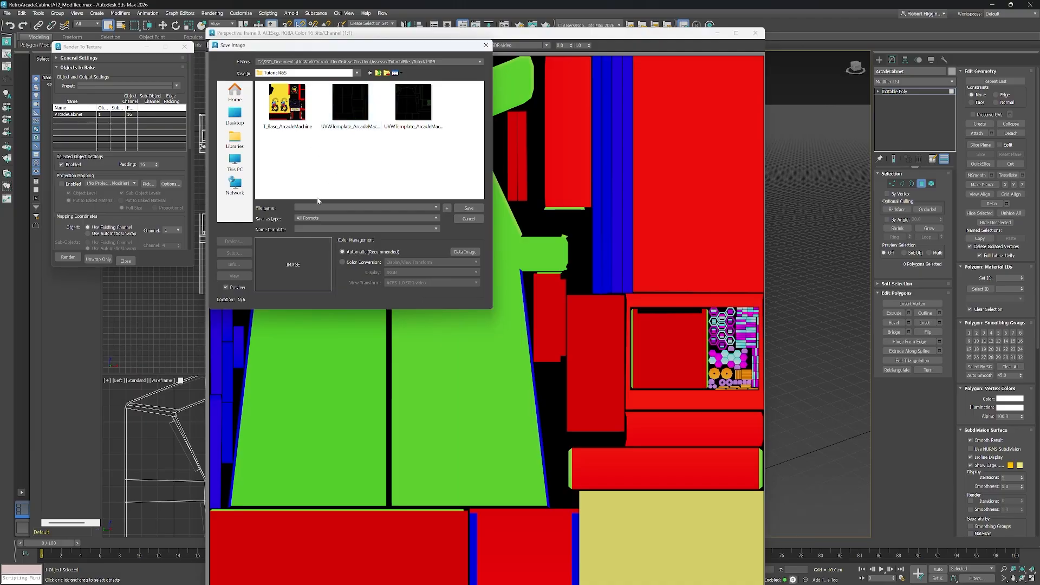
left_click(359, 124)
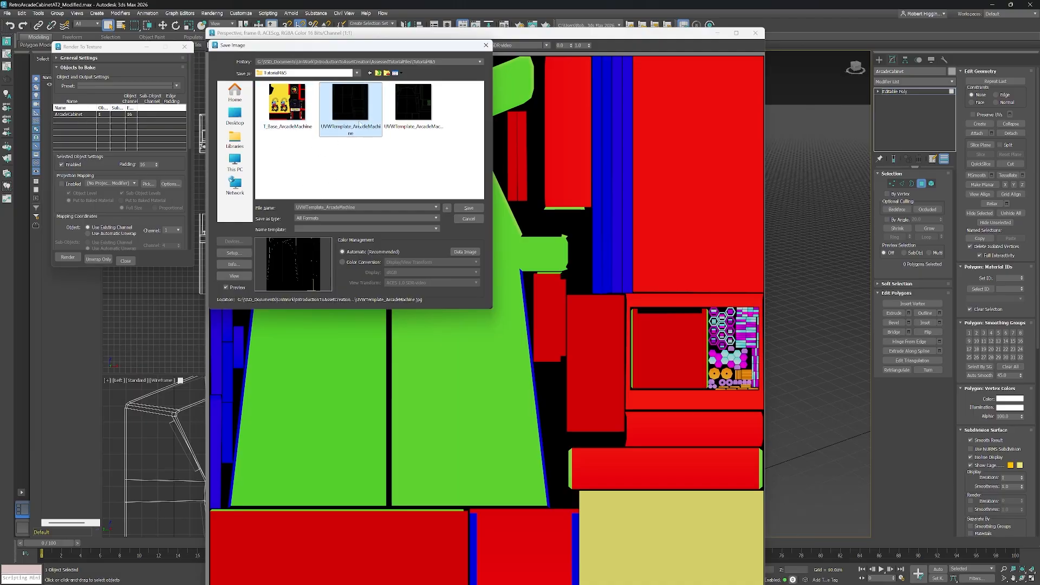
double_click(335, 211)
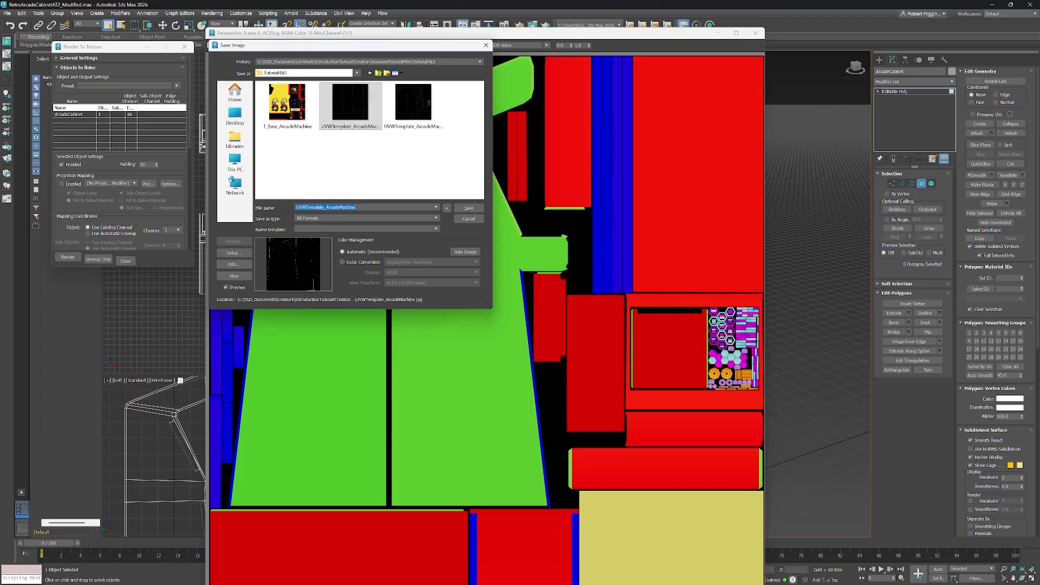
left_click(325, 207)
key("BackSpace")
key("BackSpace")
key("BackSpace")
key("BackSpace")
key("BackSpace")
key("BackSpace")
key("BackSpace")
key("BackSpace")
key("BackSpace")
key("BackSpace")
key("BackSpace")
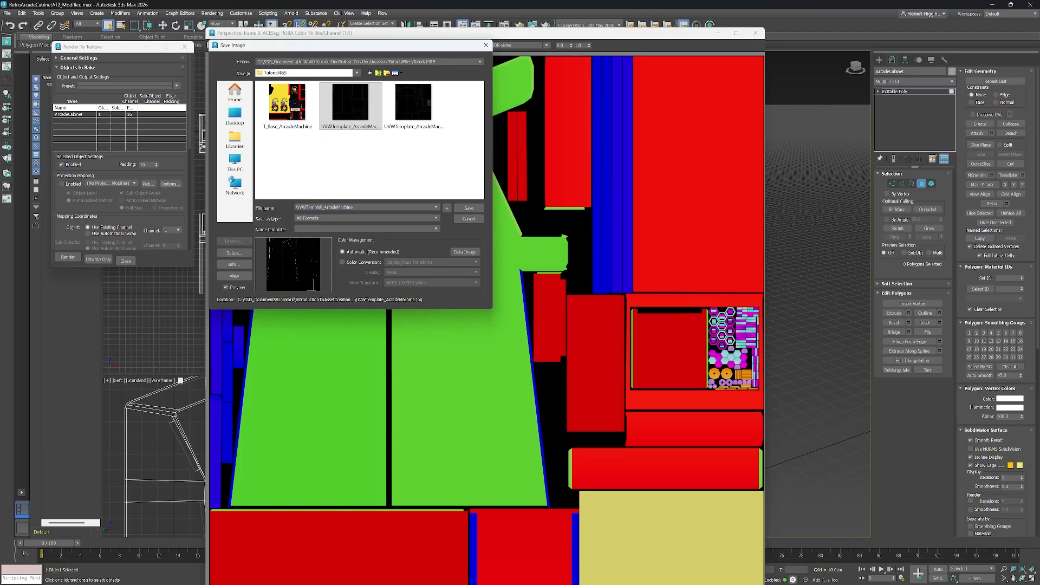
type("T")
type("D")
type("Map")
Set the file type to JPEG and save it, accepting the JPEG quality of 100.
left_click(470, 209)
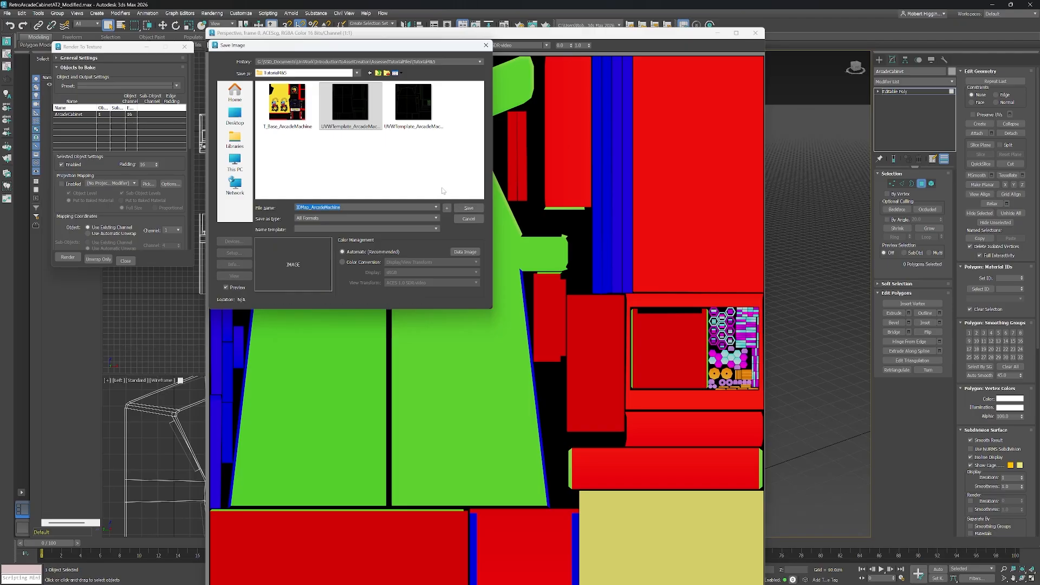
left_click(427, 219)
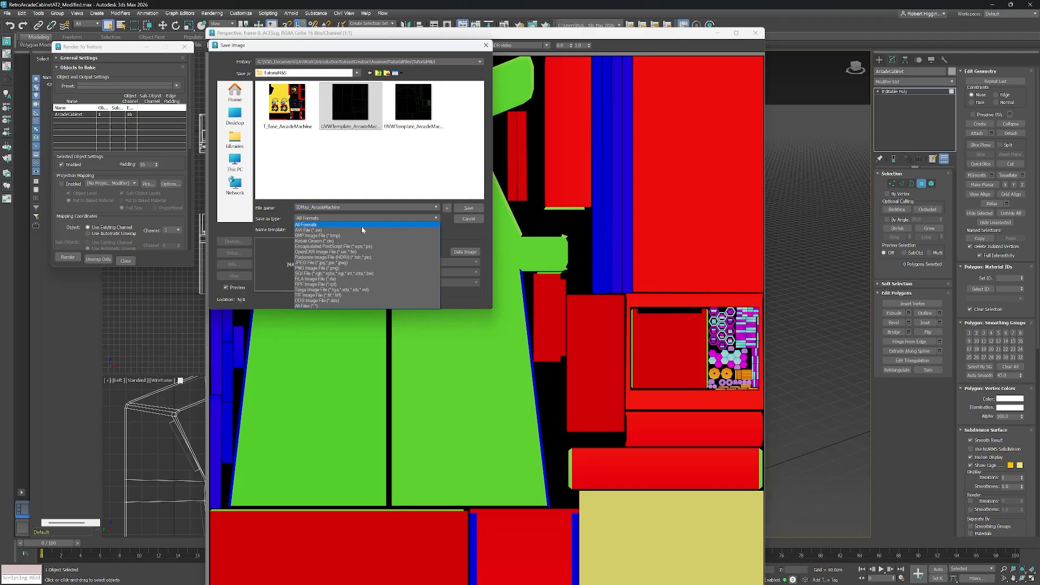
left_click(324, 262)
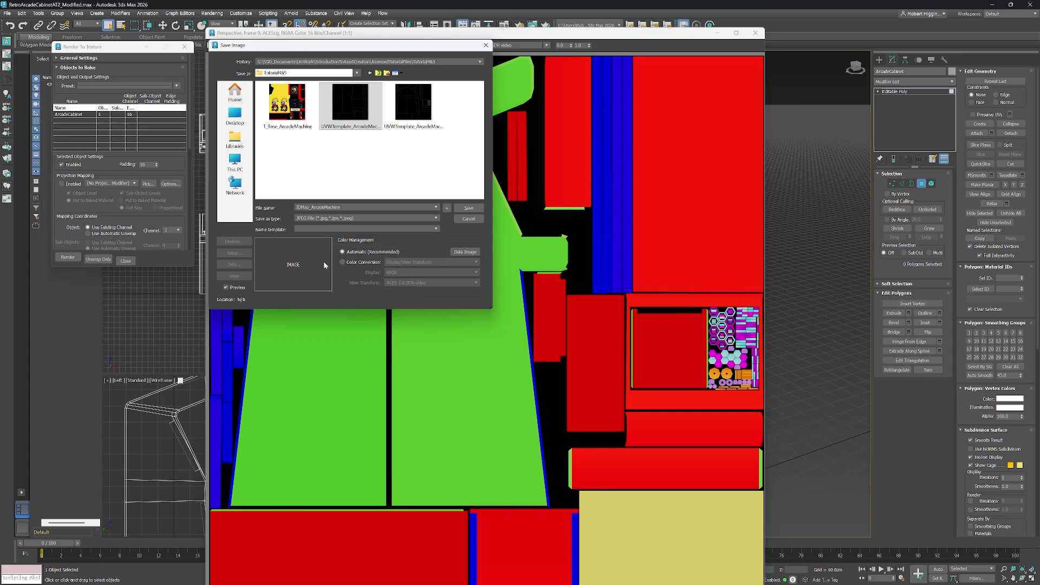
left_click(477, 211)
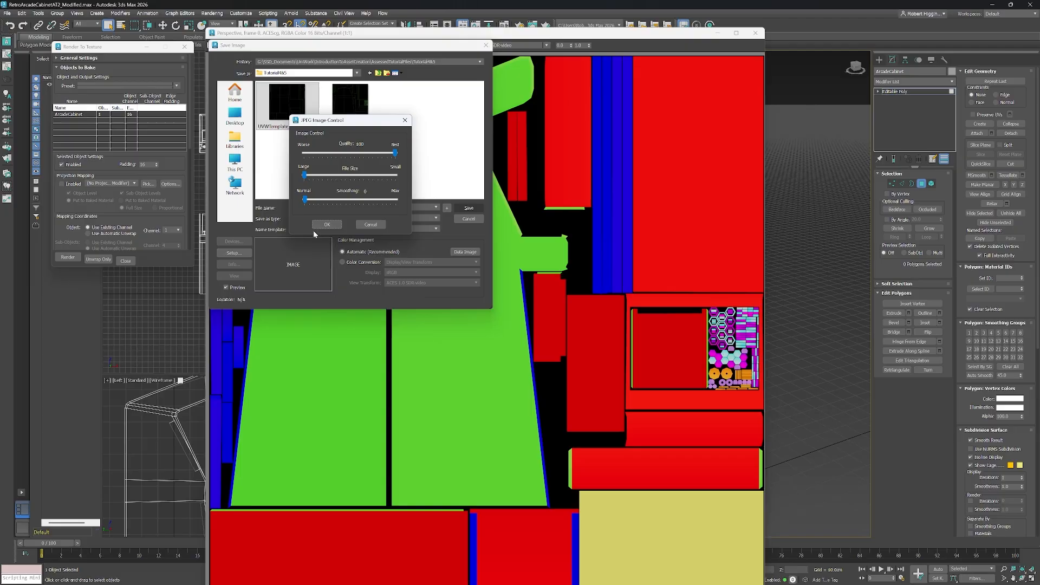
left_click(326, 225)
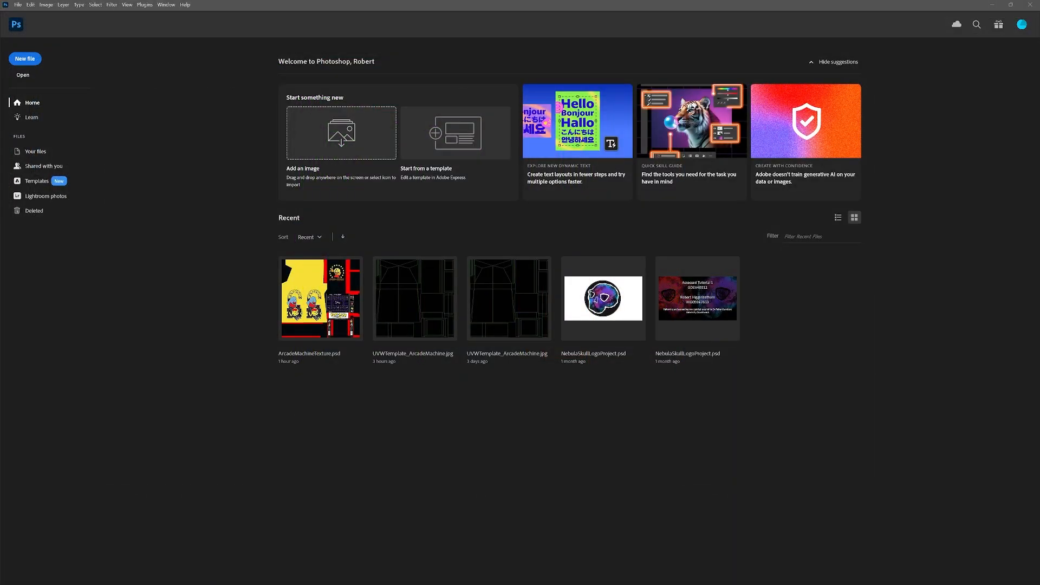
Open IDMap_ArcadeMachine in Photoshop by dropping it from the file explorer.
left_click_drag(0, 196, 677, 111)
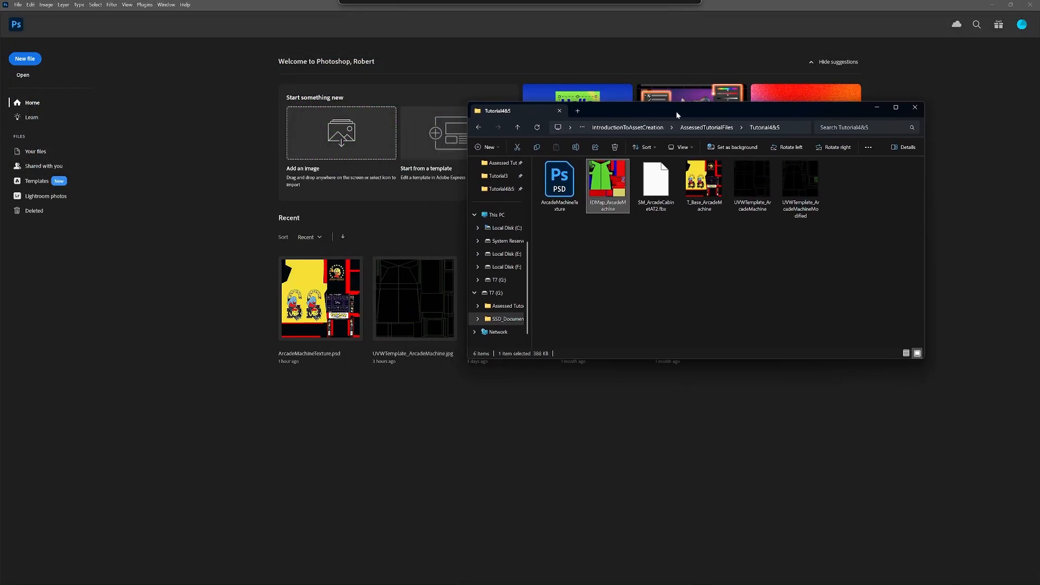
left_click_drag(604, 184, 369, 385)
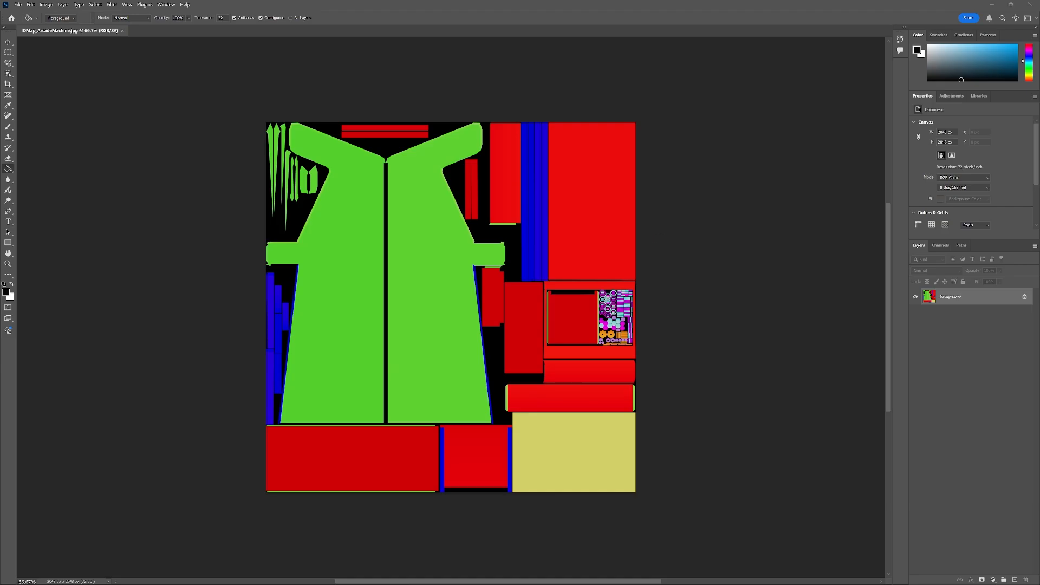
Convert the background into an editable layer and place a black-filled layer beneath the ID map layer.
double_click(958, 301)
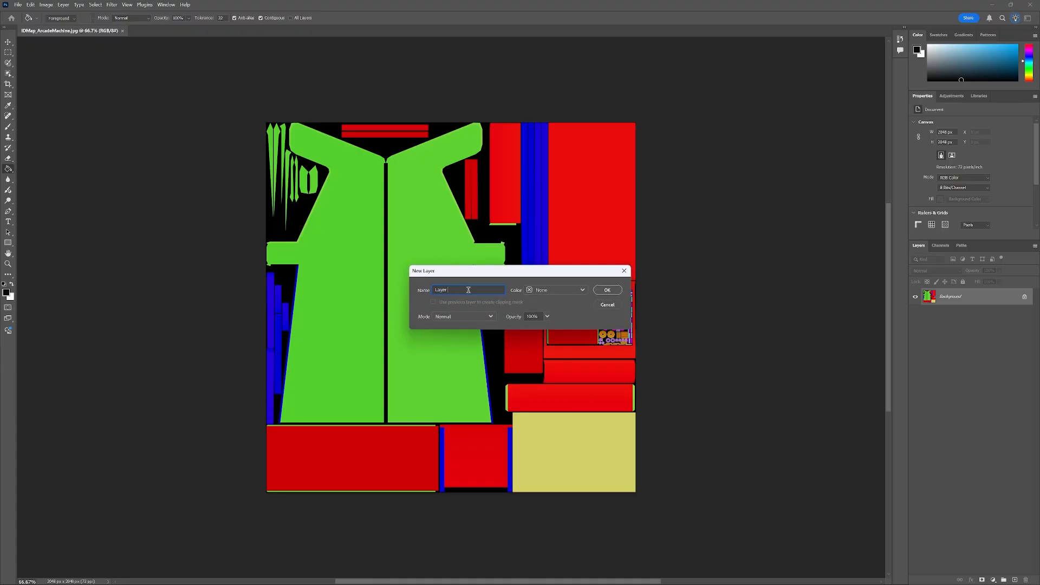
left_click(608, 291)
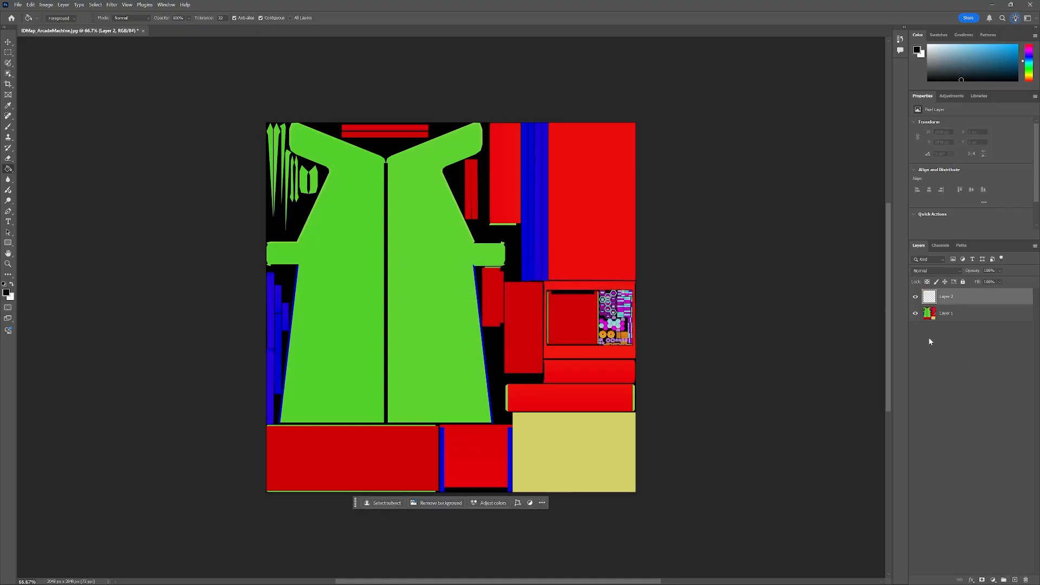
left_click_drag(948, 296, 946, 340)
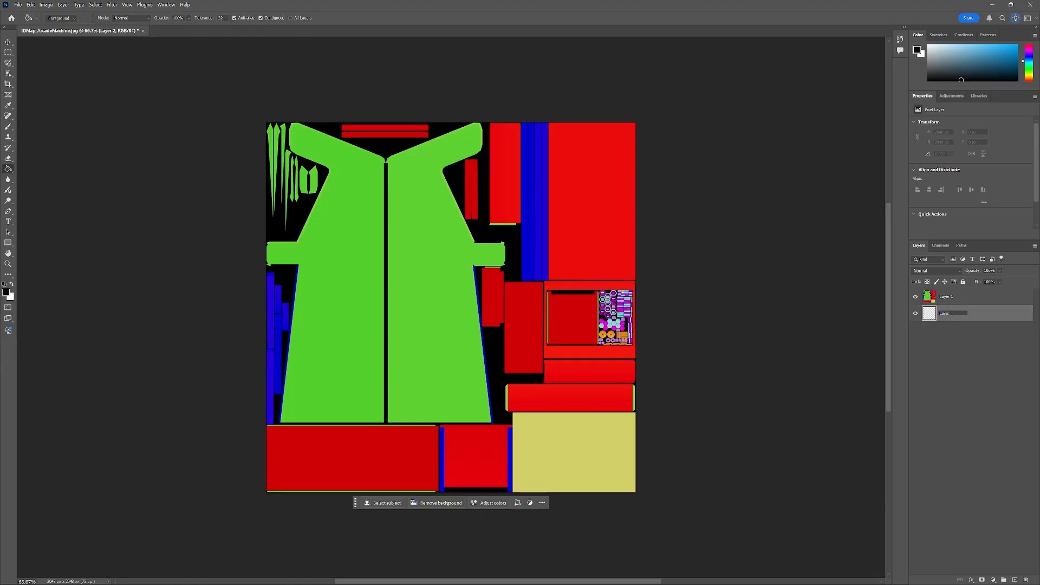
key("Return")
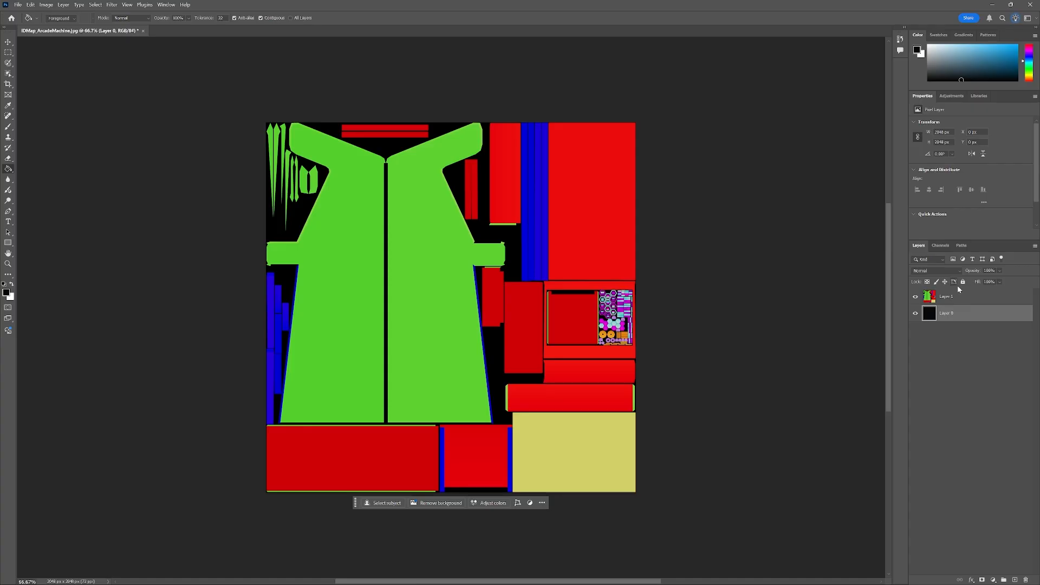
Pick a purple foreground colour and fill the large green ID regions of the map layer with the Paint Bucket.
left_click(958, 302)
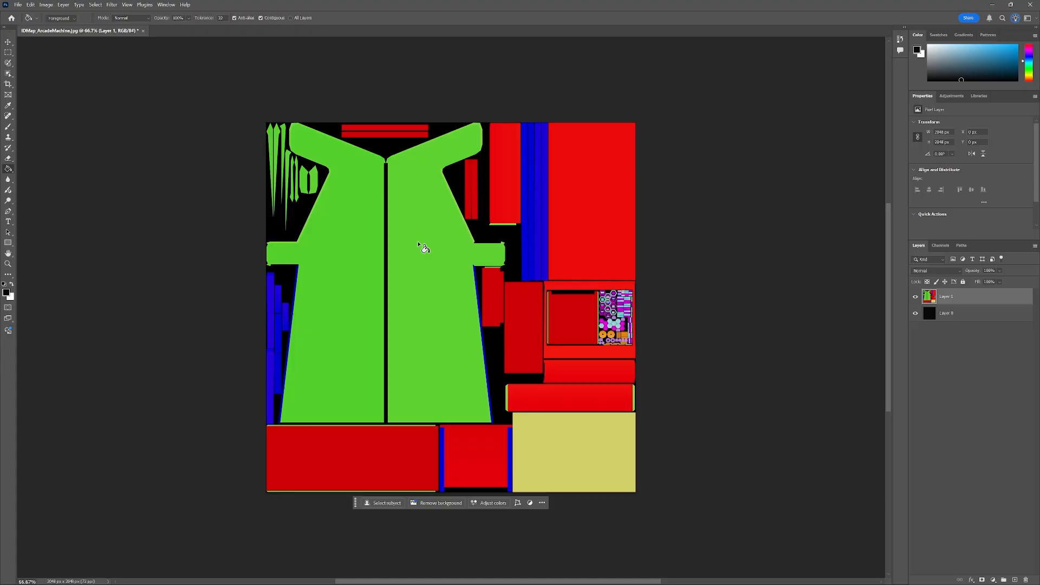
left_click(9, 294)
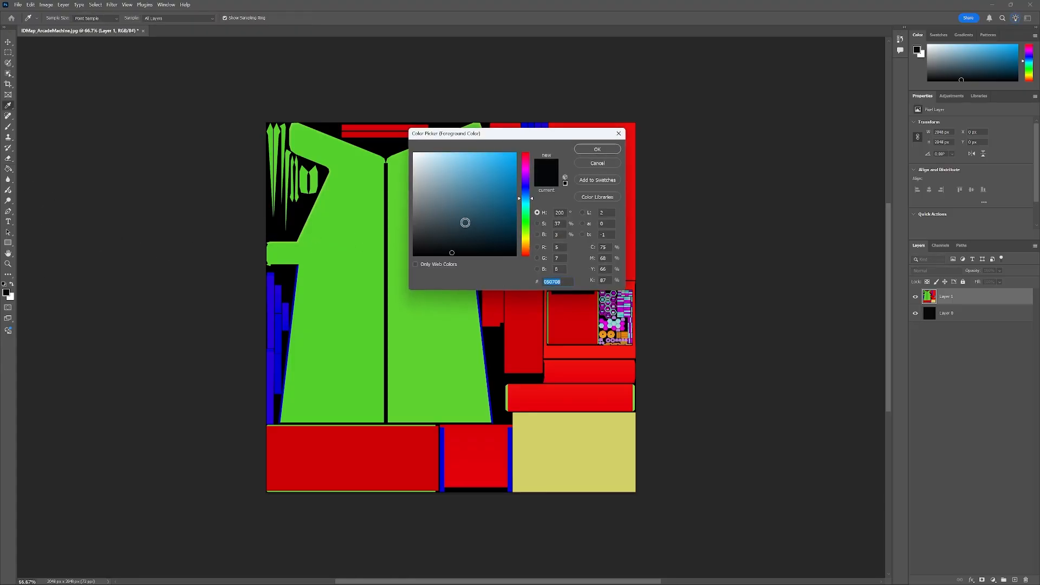
left_click_drag(531, 186, 531, 174)
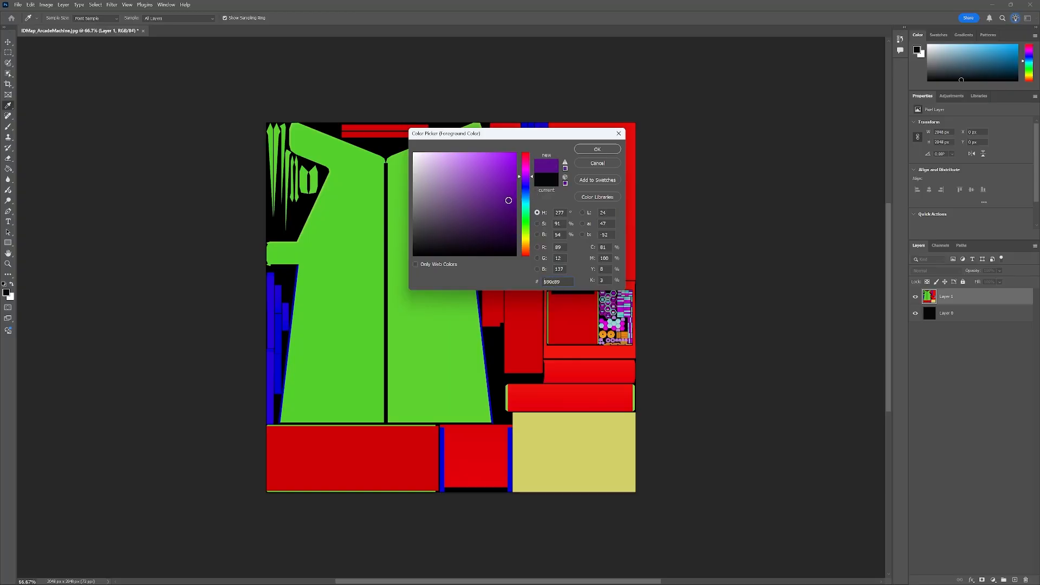
left_click(597, 149)
key("g")
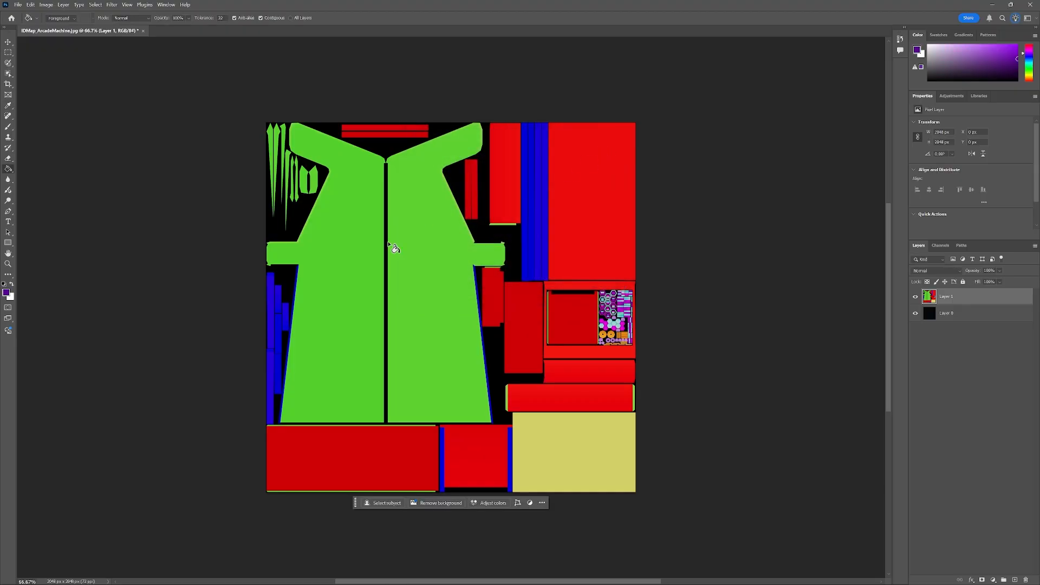
left_click(352, 279)
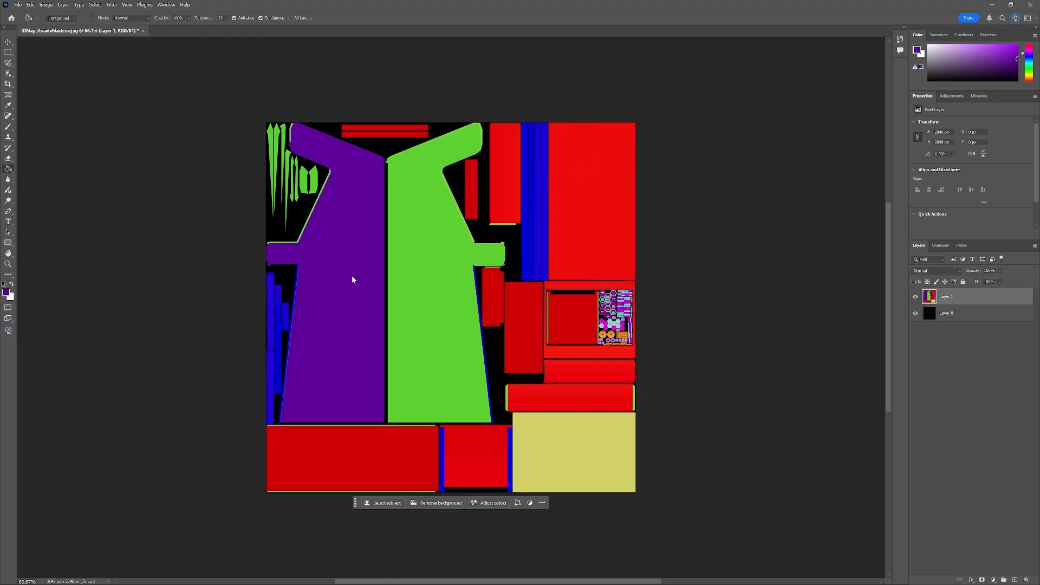
left_click(444, 279)
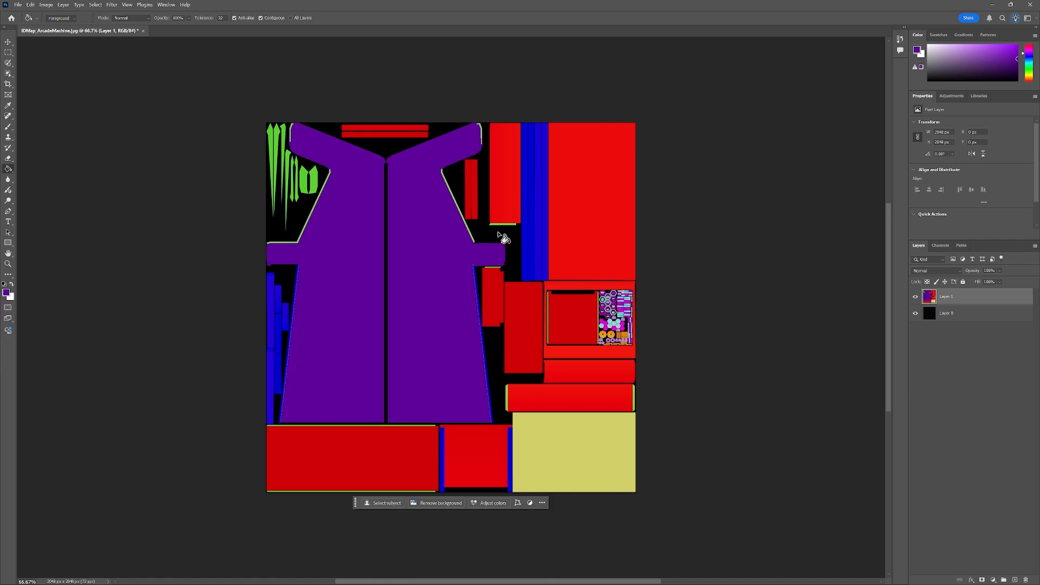
Zoom into the map and fill the remaining green slivers and edges with the same purple.
scroll(291, 139, "up", 10)
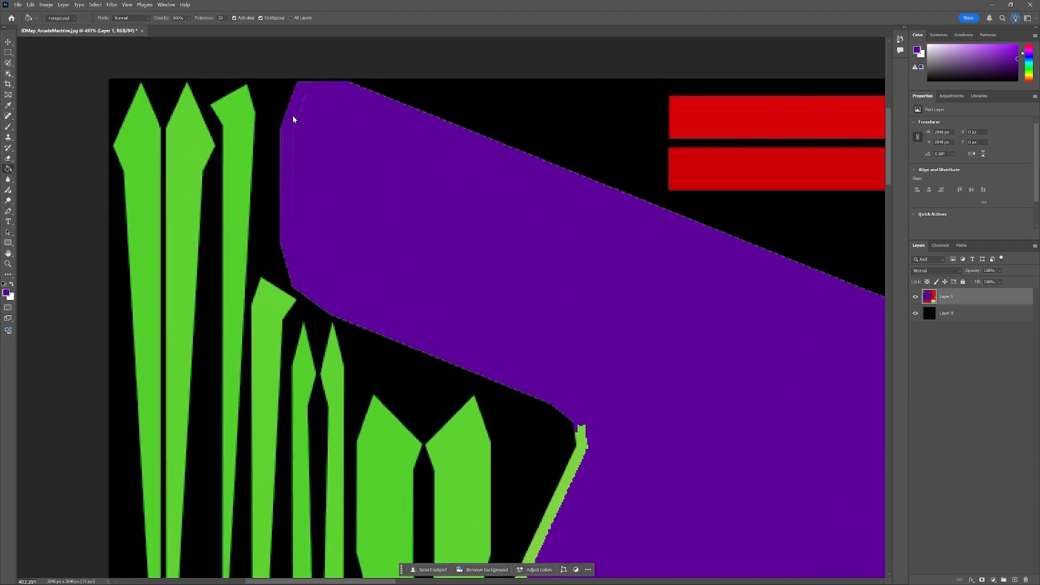
scroll(467, 272, "down", 4)
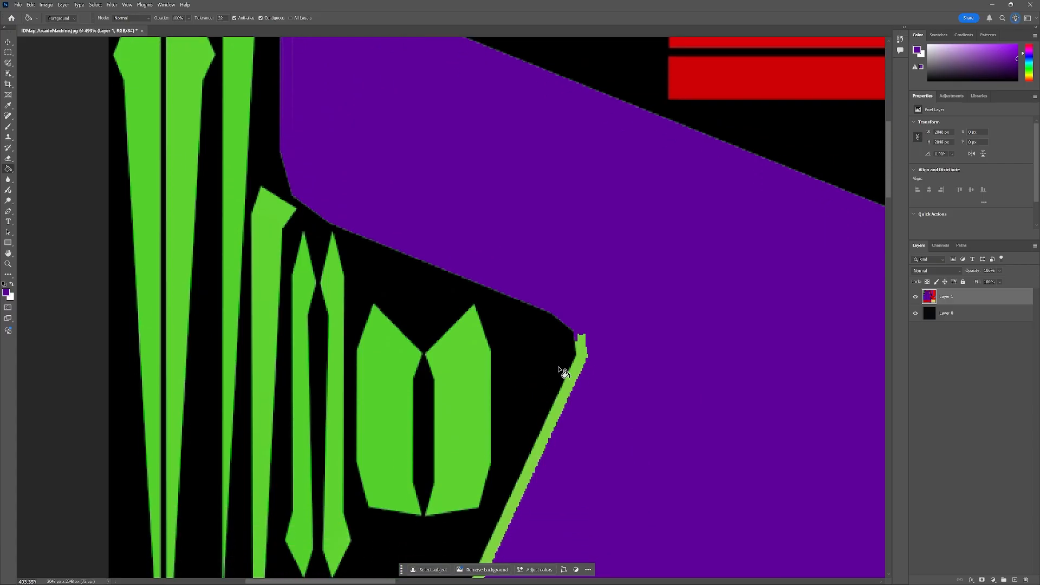
left_click(579, 383)
scroll(576, 377, "down", 5)
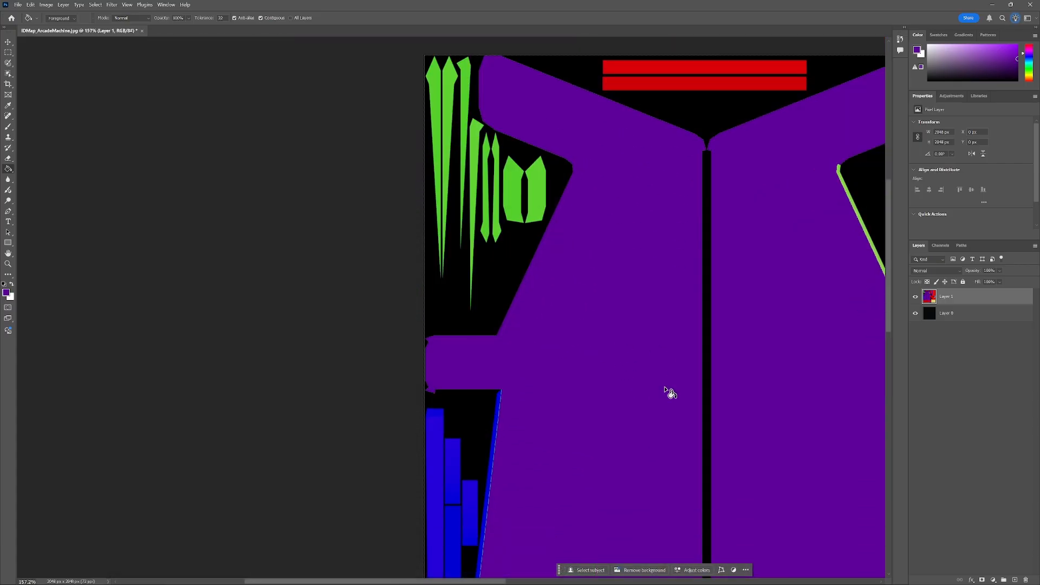
scroll(648, 320, "up", 5)
scroll(579, 284, "down", 6)
scroll(613, 397, "up", 15)
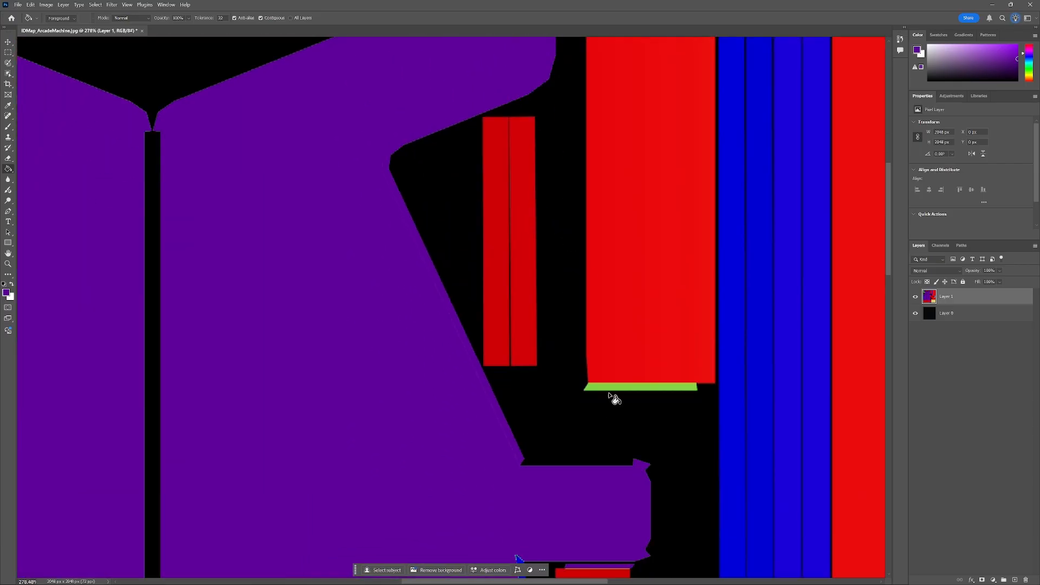
scroll(575, 336, "down", 6)
scroll(297, 348, "up", 15)
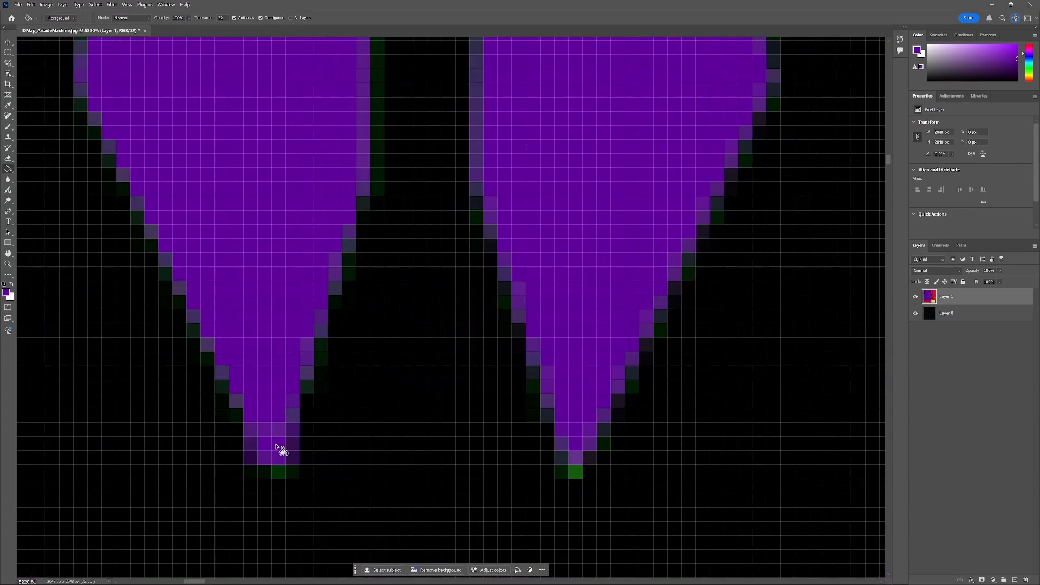
left_click(282, 450)
scroll(448, 367, "down", 6)
scroll(433, 270, "up", 14)
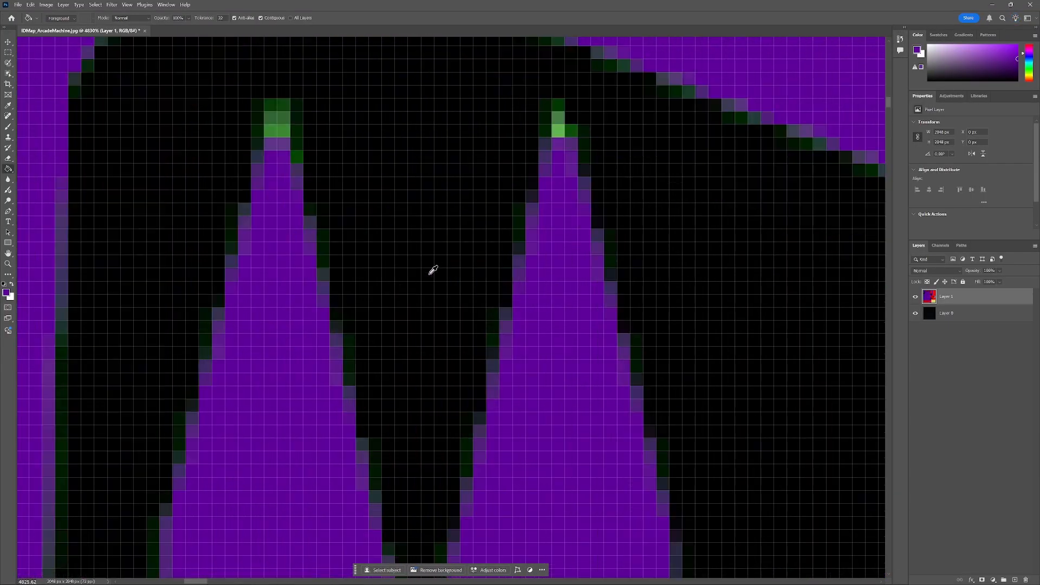
scroll(536, 195, "down", 6)
scroll(474, 132, "up", 10)
scroll(487, 346, "down", 7)
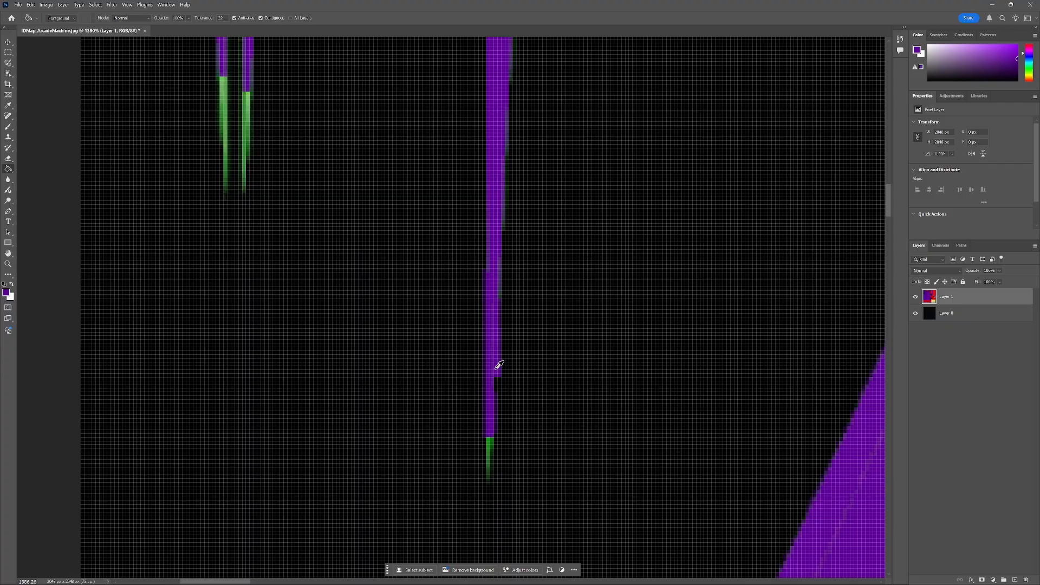
scroll(395, 483, "up", 4)
scroll(457, 260, "down", 2)
scroll(520, 352, "up", 3)
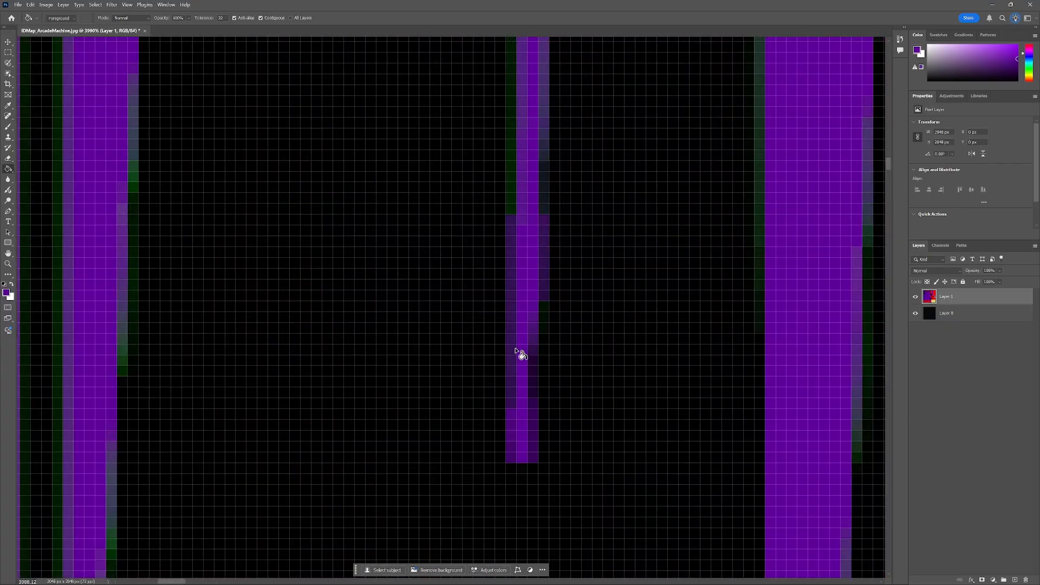
scroll(626, 417, "down", 8)
scroll(626, 418, "up", 2)
scroll(600, 364, "down", 2)
scroll(607, 271, "up", 5)
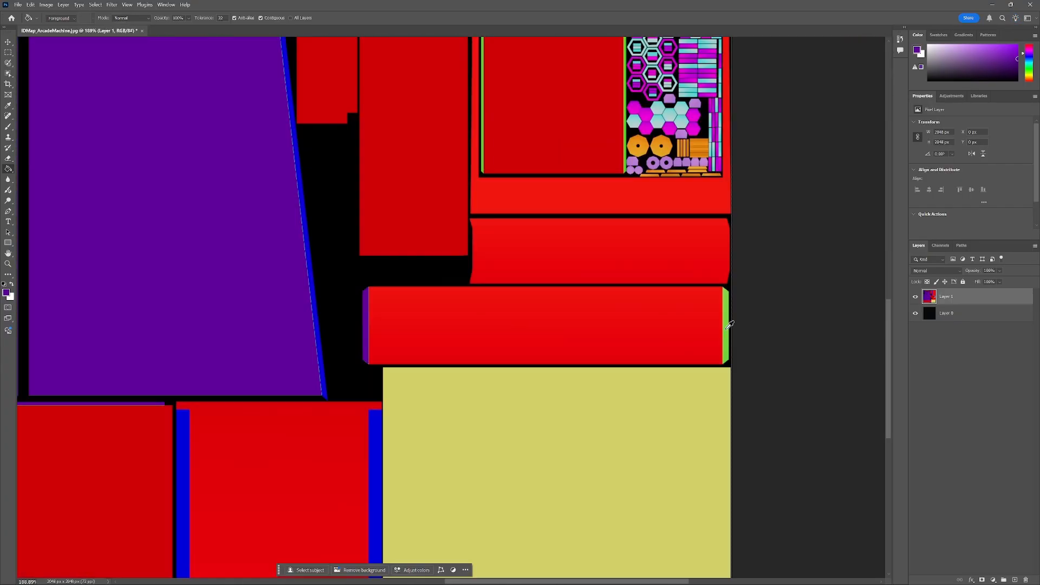
scroll(615, 172, "up", 6)
scroll(632, 170, "down", 9)
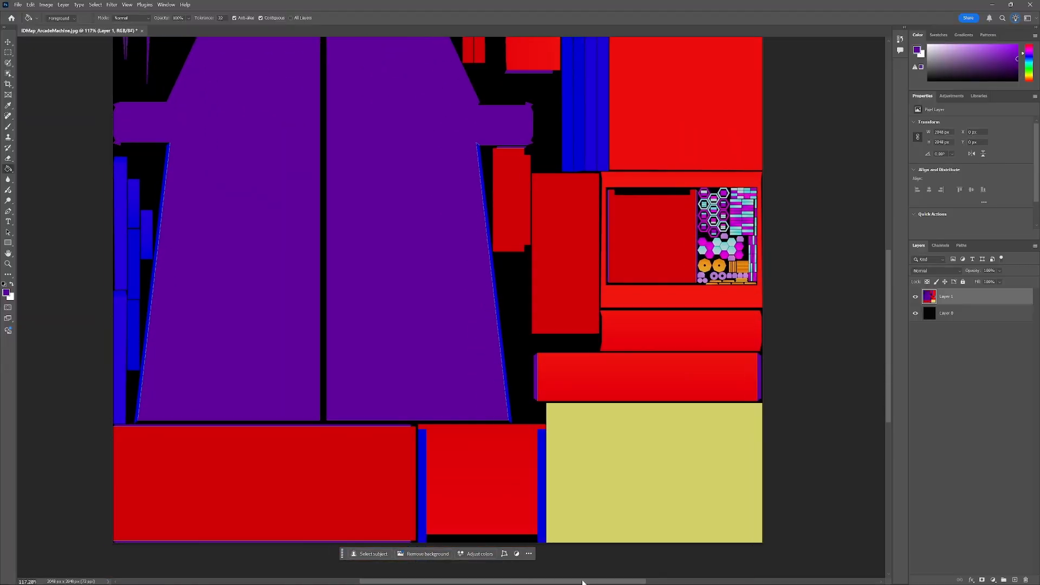
scroll(577, 542, "up", 3)
Choose a dark purple-grey foreground colour and fill the blue strips beside the cabinet side panel with it.
scroll(574, 540, "left", 2)
left_click_drag(1018, 59, 1018, 68)
left_click(917, 50)
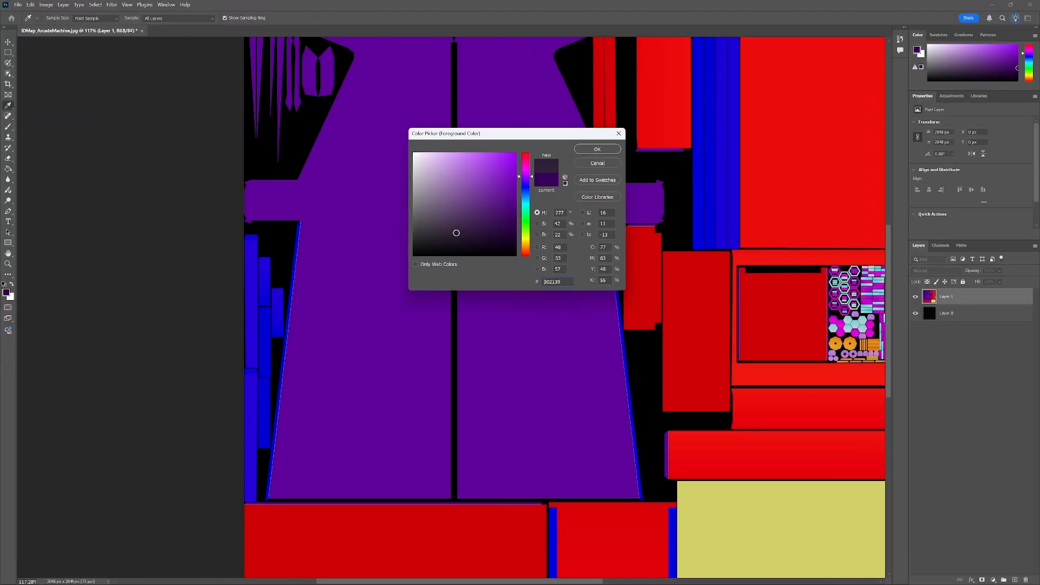
key("Return")
key("g")
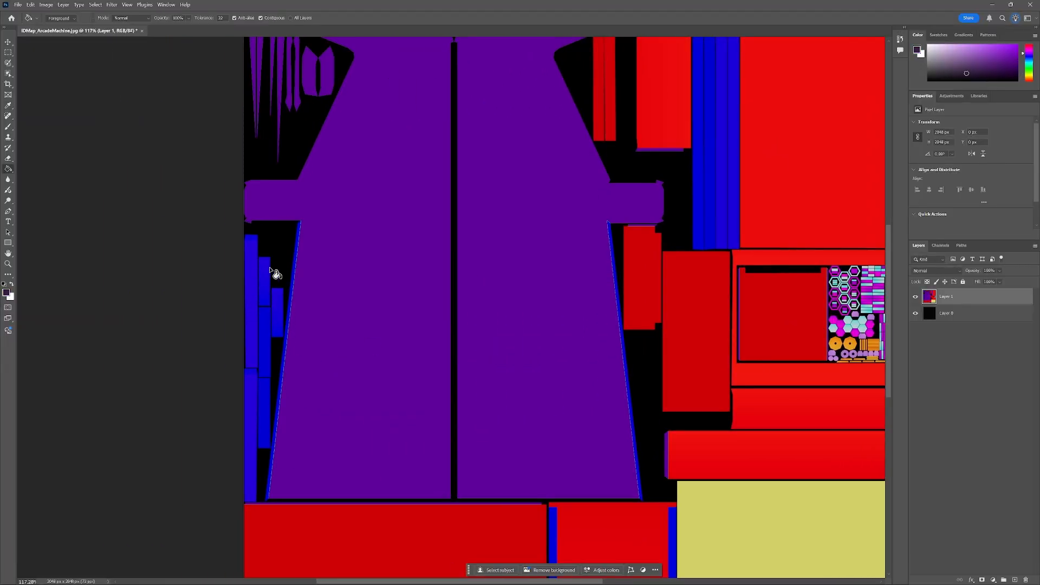
Fill the blue strip and the cyan slivers along the upper part of the side panel's slanted edge with the dark purple-grey.
scroll(258, 281, "up", 2)
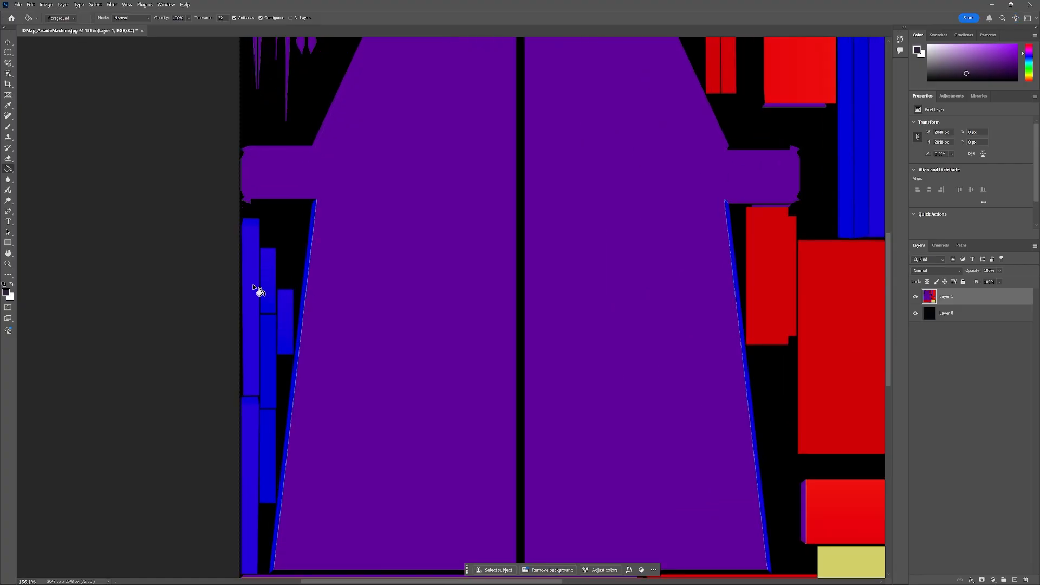
left_click(271, 285)
left_click(273, 344)
left_click(282, 347)
scroll(277, 358, "down", 4)
left_click(267, 373)
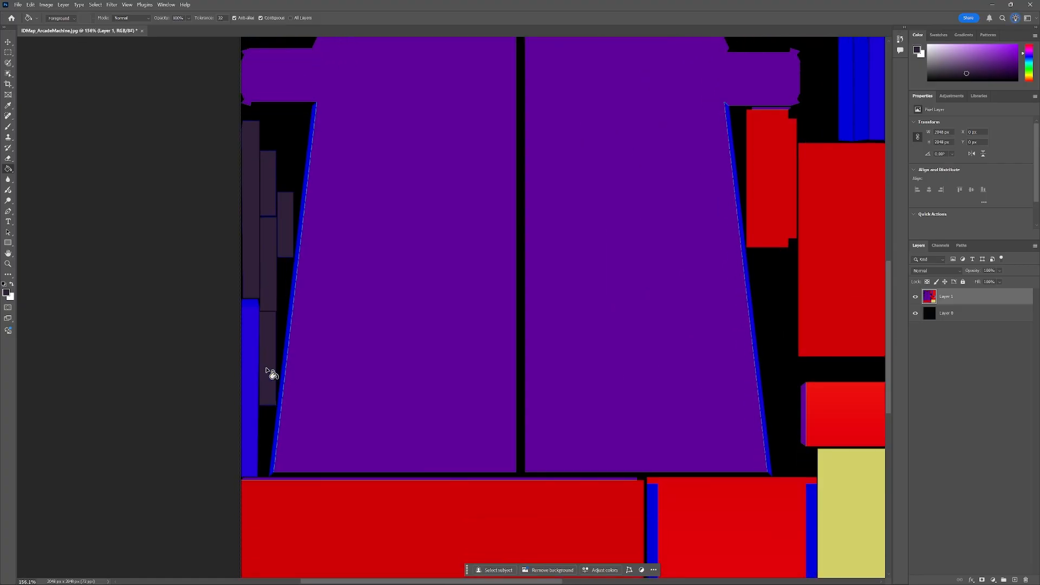
Fill the blue strip and the cyan slivers along the upper part of the side panel's slanted edge with the dark purple-grey.
left_click(249, 374)
scroll(286, 360, "up", 4)
left_click(289, 359)
scroll(481, 347, "down", 3)
scroll(311, 333, "up", 8)
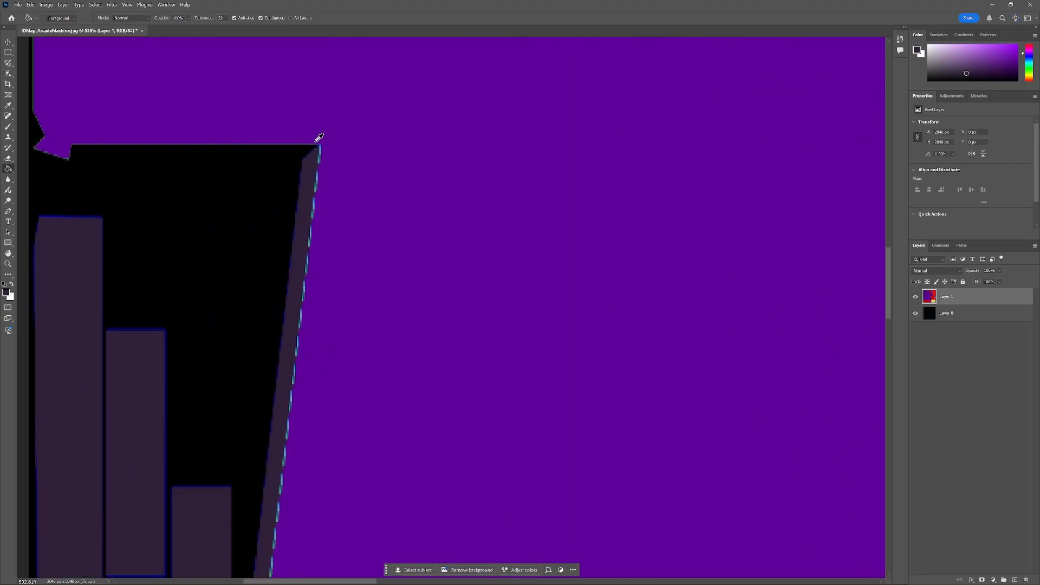
scroll(304, 331, "up", 3)
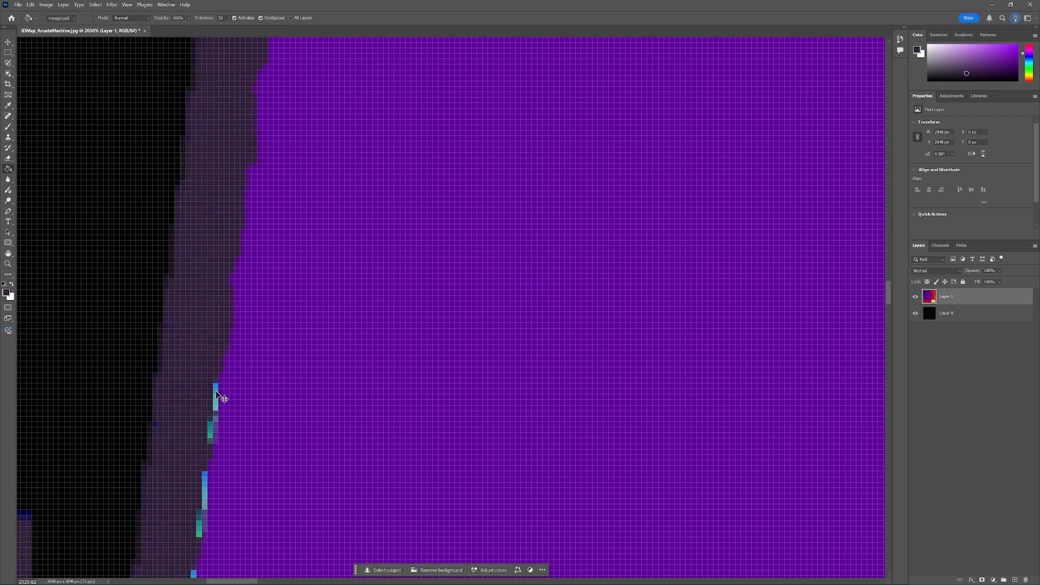
left_click(215, 392)
scroll(201, 428, "down", 4)
left_click(180, 438)
scroll(168, 449, "down", 3)
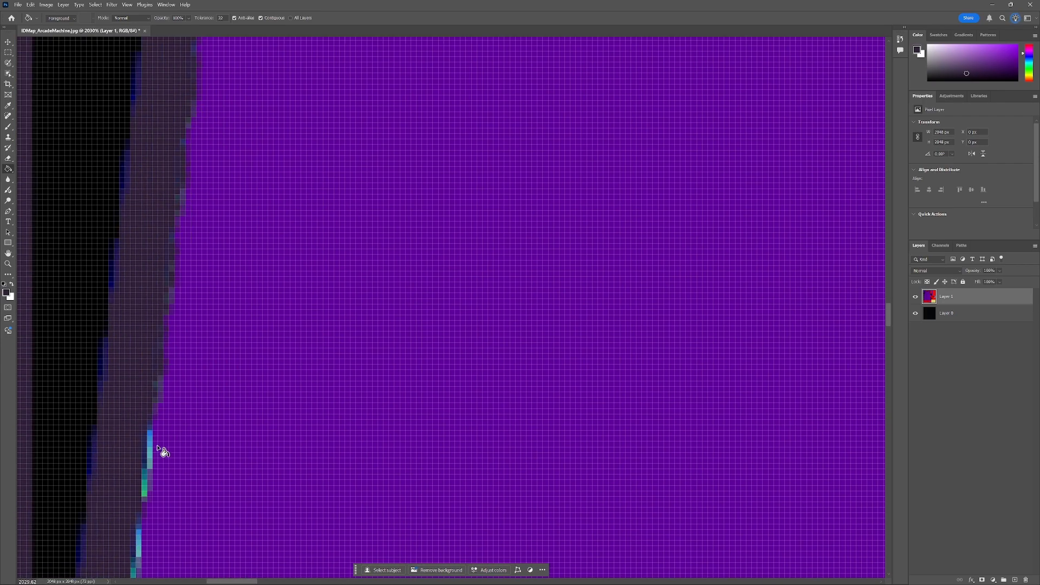
left_click(151, 441)
scroll(149, 379, "down", 3)
left_click(120, 390)
scroll(114, 394, "down", 3)
scroll(111, 396, "down", 3)
left_click(363, 228)
left_click(356, 291)
scroll(350, 379, "down", 3)
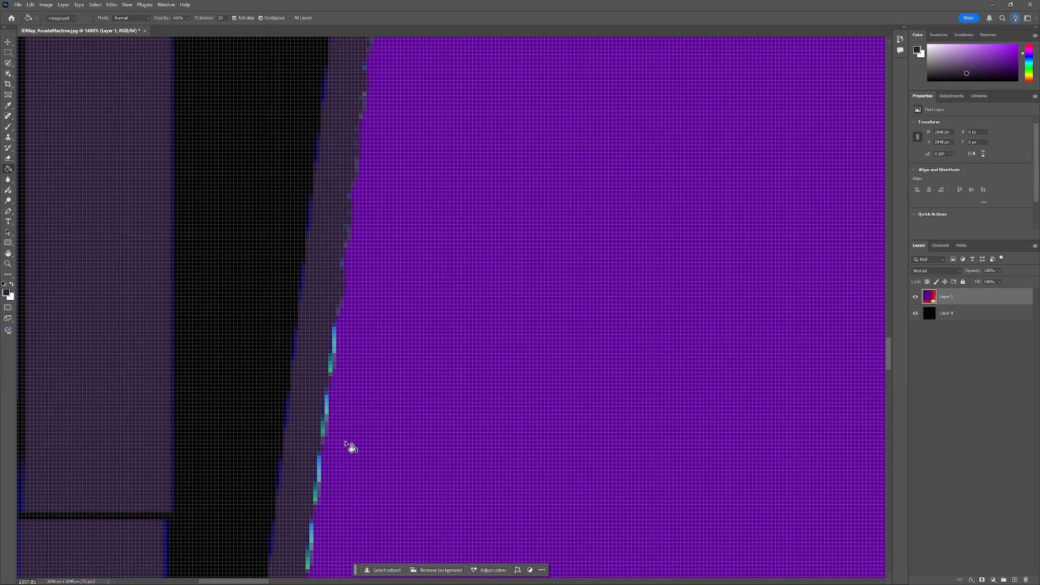
scroll(330, 412, "down", 4)
left_click(317, 267)
left_click(303, 395)
left_click_drag(888, 365, 882, 399)
left_click(272, 265)
left_click(263, 314)
scroll(255, 379, "down", 3)
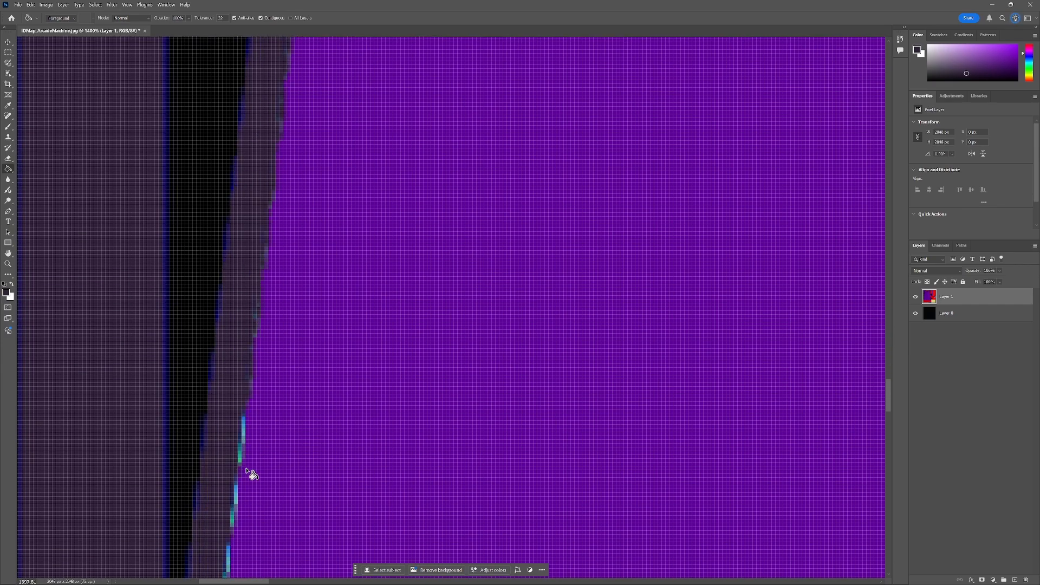
left_click(237, 288)
scroll(232, 334, "down", 3)
left_click(218, 325)
left_click(213, 362)
scroll(201, 320, "down", 3)
left_click(197, 272)
scroll(190, 303, "down", 3)
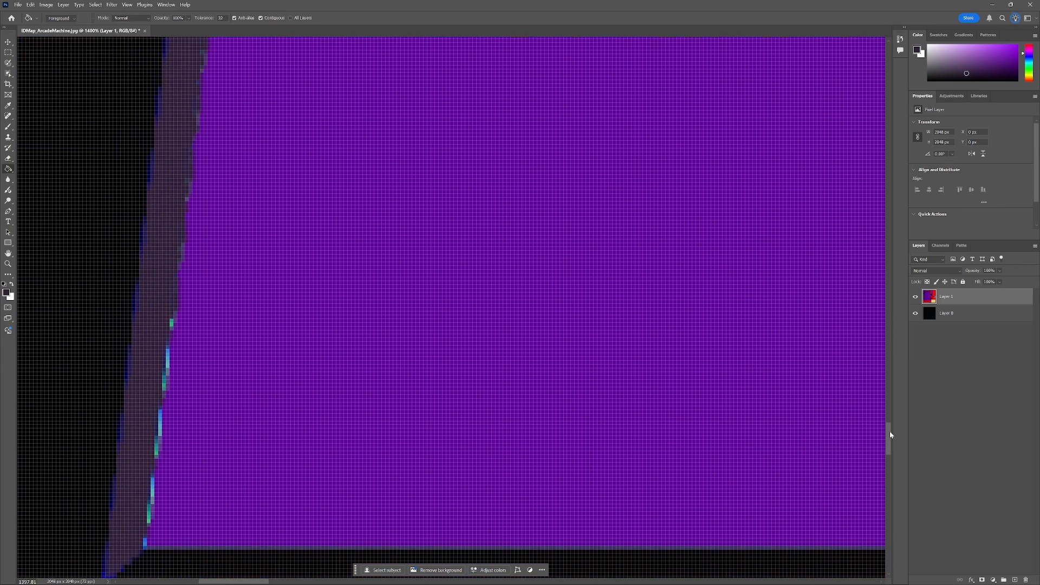
scroll(167, 325, "down", 3)
left_click(162, 336)
scroll(152, 422, "down", 8)
scroll(634, 267, "up", 10)
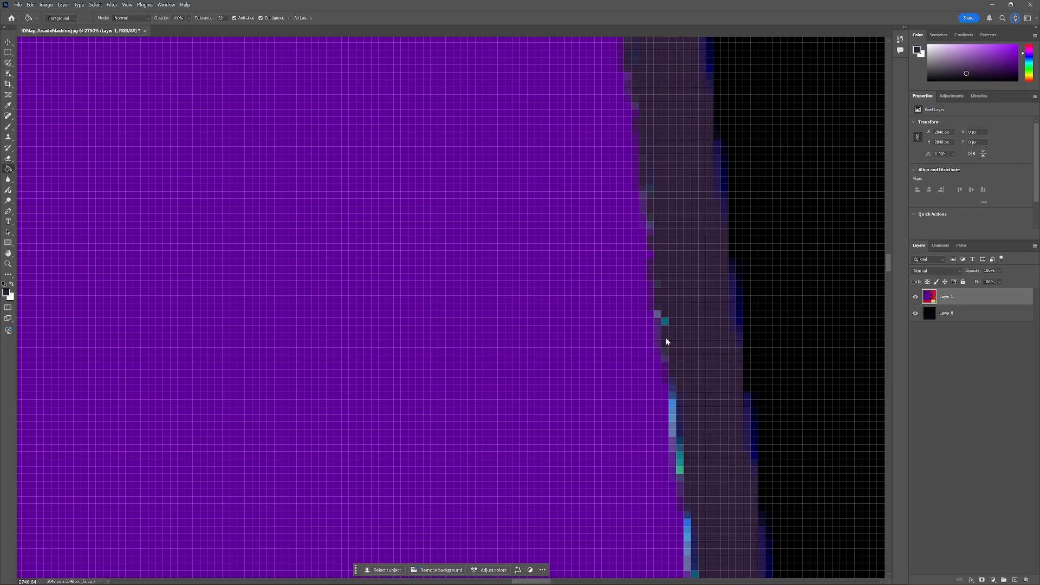
Fill the remaining cyan slivers further down the slanted edge with the same dark purple-grey.
scroll(713, 355, "down", 2)
scroll(758, 456, "left", 1)
scroll(704, 379, "right", 3)
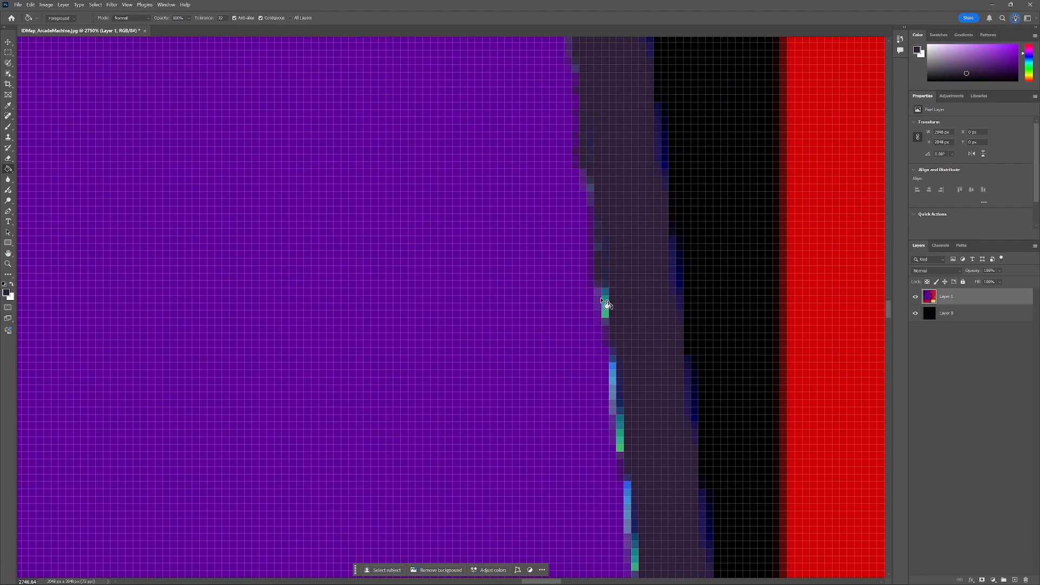
left_click(607, 309)
left_click(651, 360)
scroll(692, 356, "down", 3)
left_click(691, 354)
scroll(699, 347, "down", 3)
scroll(650, 333, "right", 2)
left_click(609, 328)
scroll(639, 328, "down", 4)
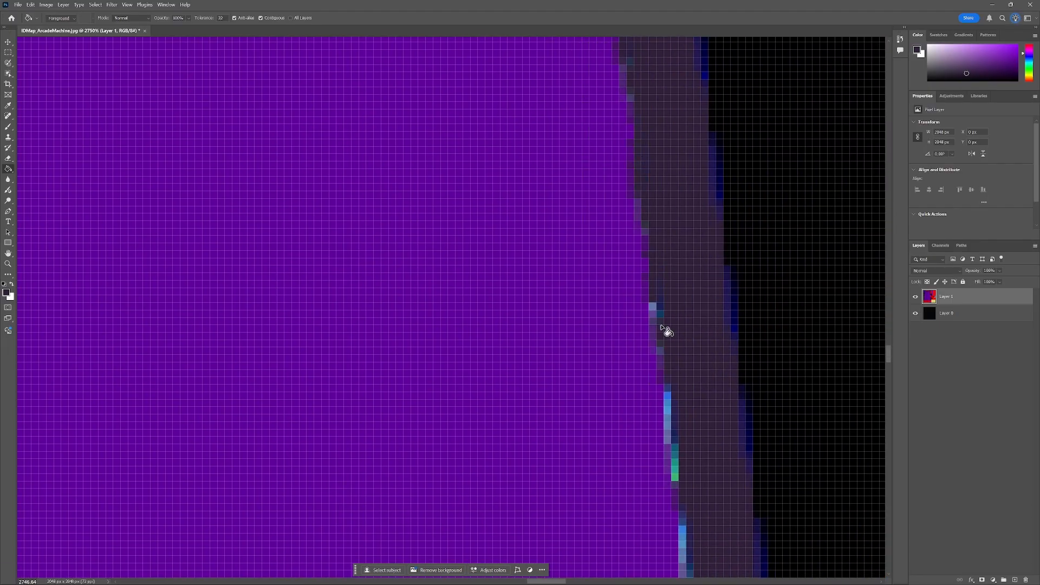
left_click(657, 327)
scroll(683, 271, "down", 4)
scroll(690, 218, "right", 3)
left_click(521, 146)
left_click(549, 374)
scroll(569, 433, "right", 2)
left_click(573, 369)
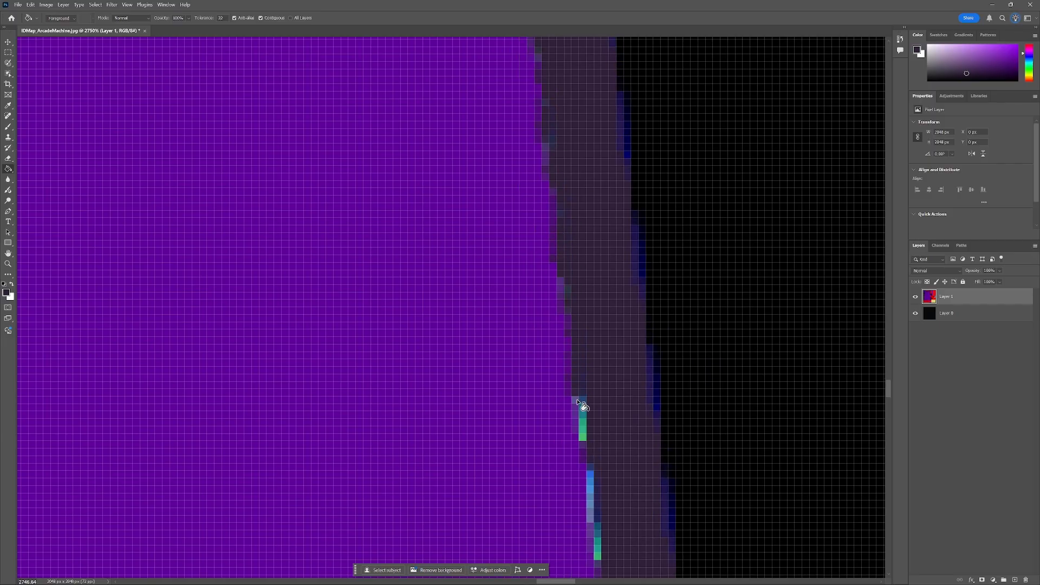
scroll(596, 325, "right", 2)
left_click(612, 238)
left_click(620, 369)
scroll(645, 271, "right", 2)
left_click(642, 269)
left_click_drag(889, 411, 891, 436)
left_click(680, 270)
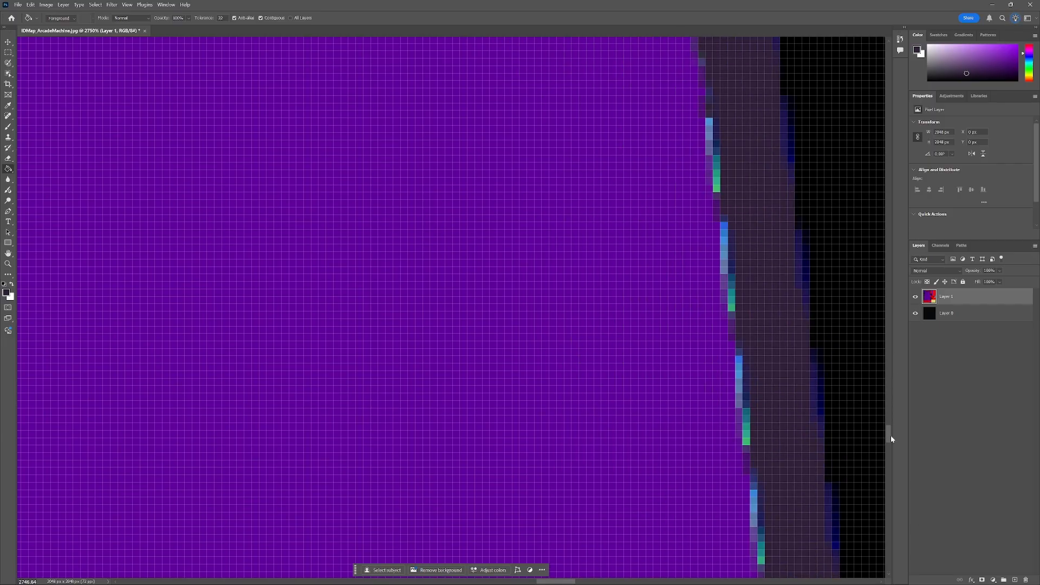
left_click_drag(556, 582, 566, 582)
left_click(521, 271)
left_click_drag(888, 436, 889, 448)
left_click(592, 409)
scroll(602, 461, "down", 5)
Fill the tall blue strip between the red panels with the dark purple-grey.
scroll(564, 139, "up", 5)
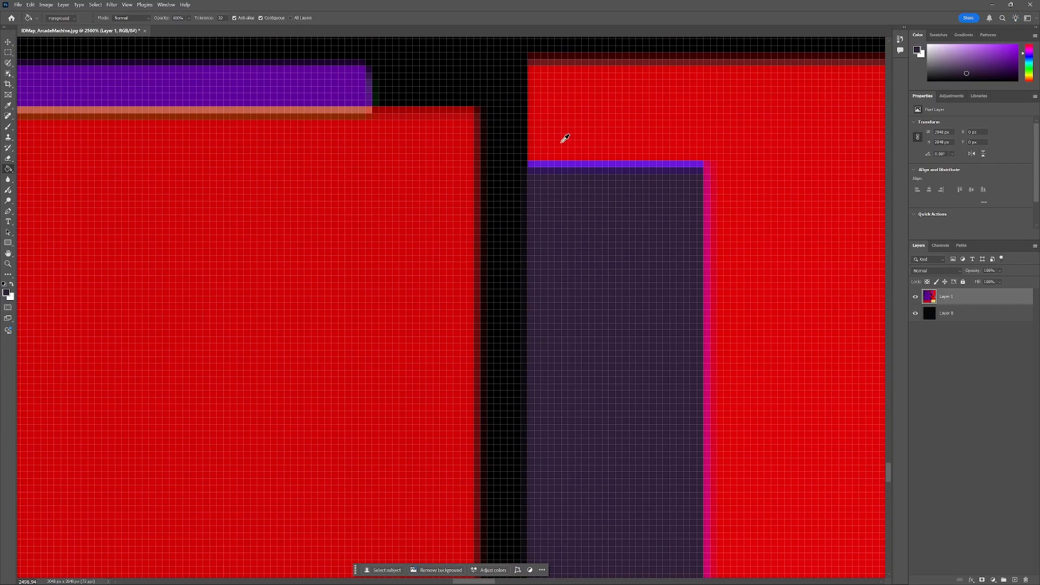
scroll(571, 198, "down", 1)
scroll(842, 205, "up", 1)
scroll(842, 205, "down", 5)
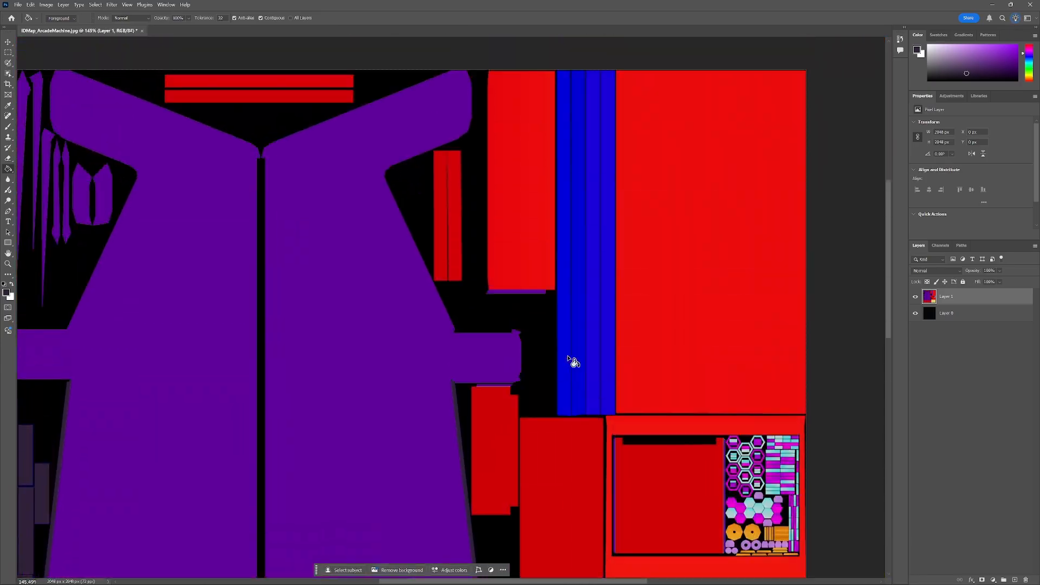
scroll(602, 319, "up", 4)
scroll(183, 323, "down", 1)
scroll(174, 163, "down", 2)
scroll(360, 262, "up", 2)
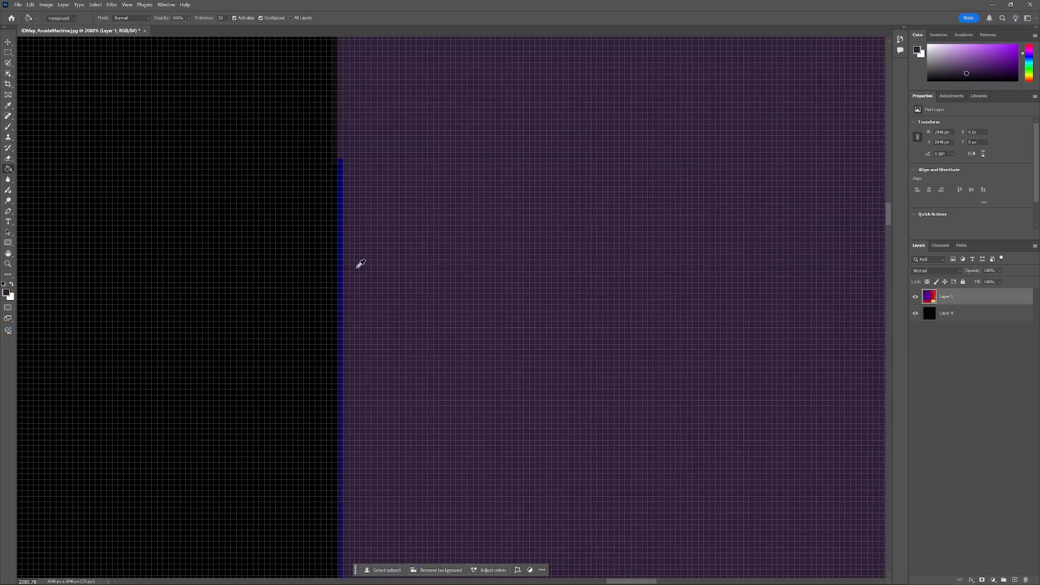
scroll(418, 360, "down", 2)
scroll(167, 511, "up", 3)
scroll(465, 434, "down", 2)
scroll(548, 355, "down", 2)
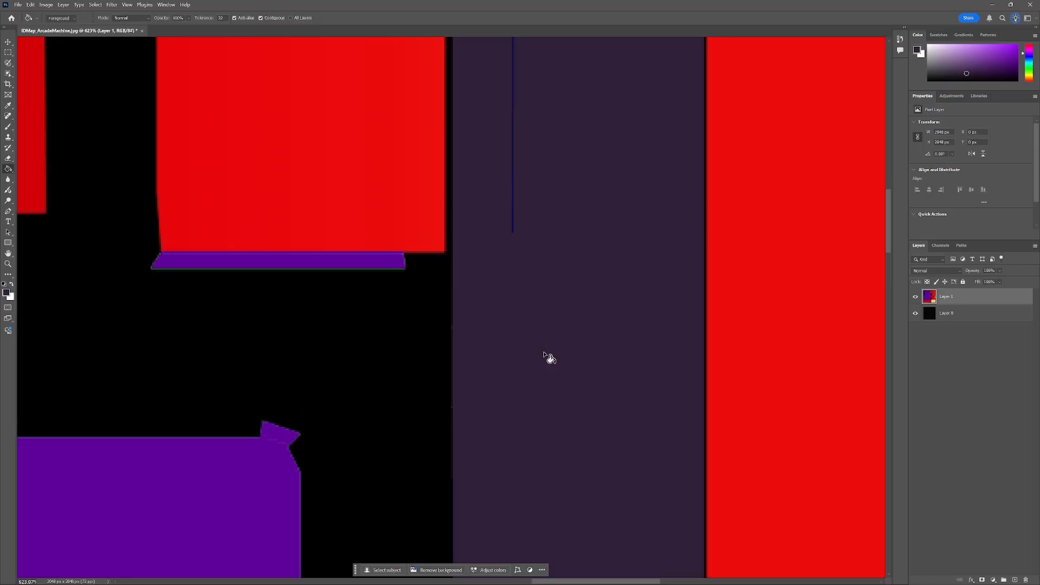
scroll(574, 193, "up", 1)
scroll(437, 196, "up", 2)
scroll(564, 139, "up", 2)
scroll(573, 283, "down", 2)
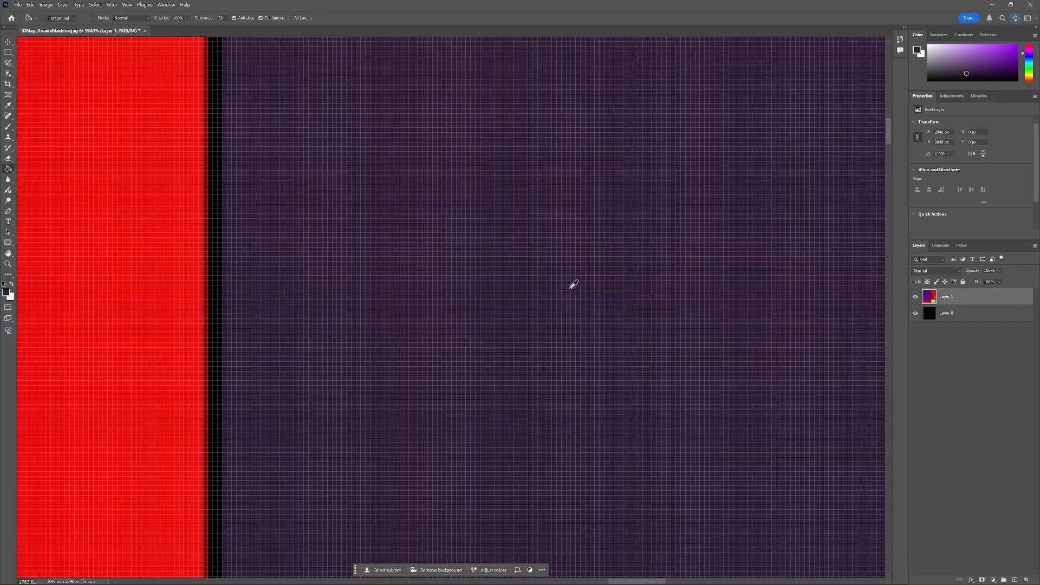
scroll(532, 155, "down", 2)
scroll(370, 147, "up", 3)
scroll(632, 303, "down", 5)
scroll(639, 351, "down", 2)
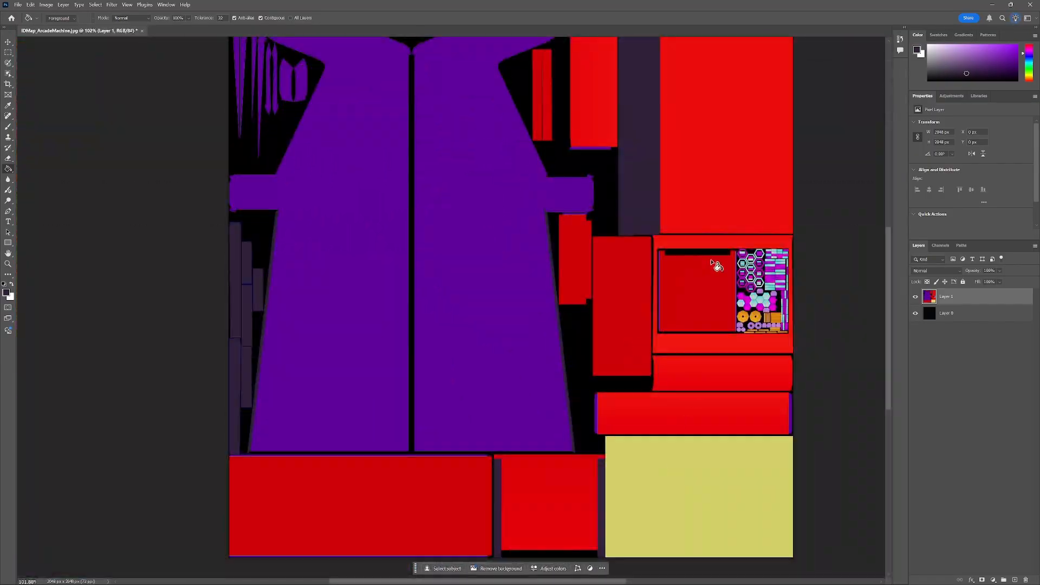
Pick a very dark purple foreground colour and fill the two bottom red panels with it.
left_click(916, 49)
left_click_drag(488, 227, 546, 313)
key("Return")
key("g")
left_click(474, 502)
left_click(543, 499)
Fill the remaining red panel regions of the map with the same very dark purple.
scroll(531, 487, "up", 4)
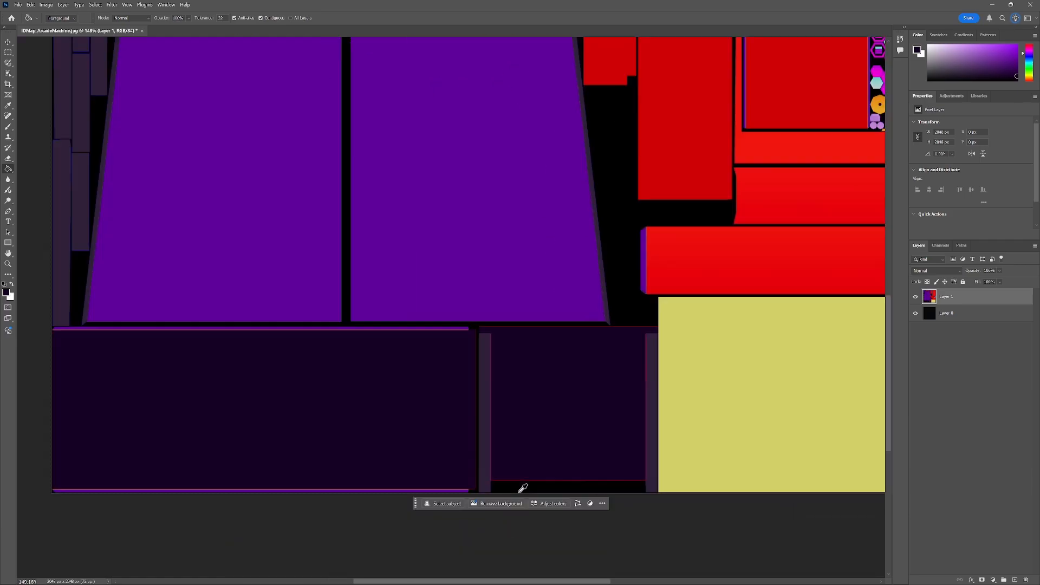
scroll(787, 344, "down", 1)
scroll(787, 344, "down", 3)
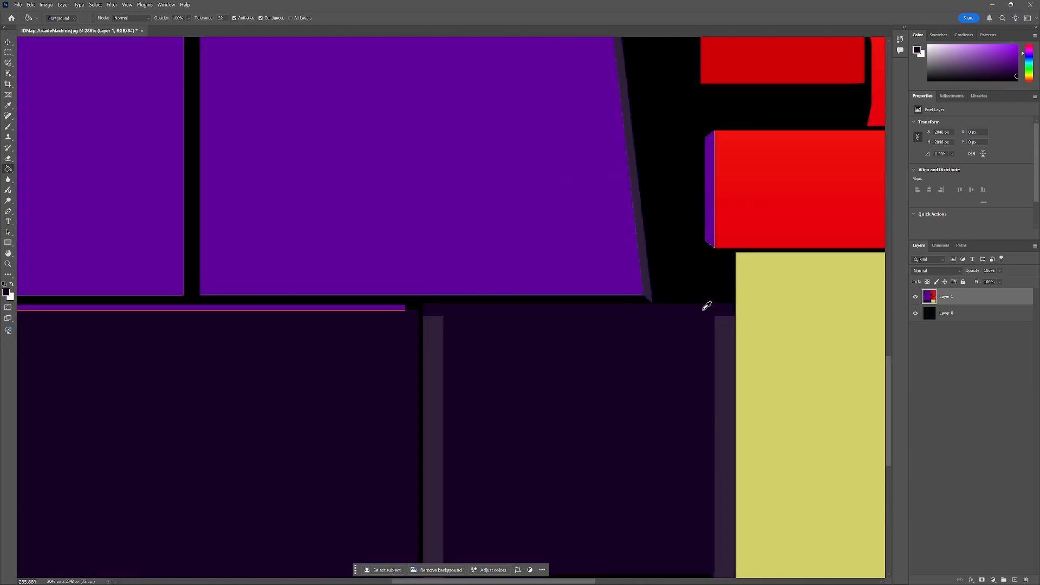
scroll(706, 302, "up", 4)
scroll(198, 281, "down", 6)
scroll(595, 352, "up", 6)
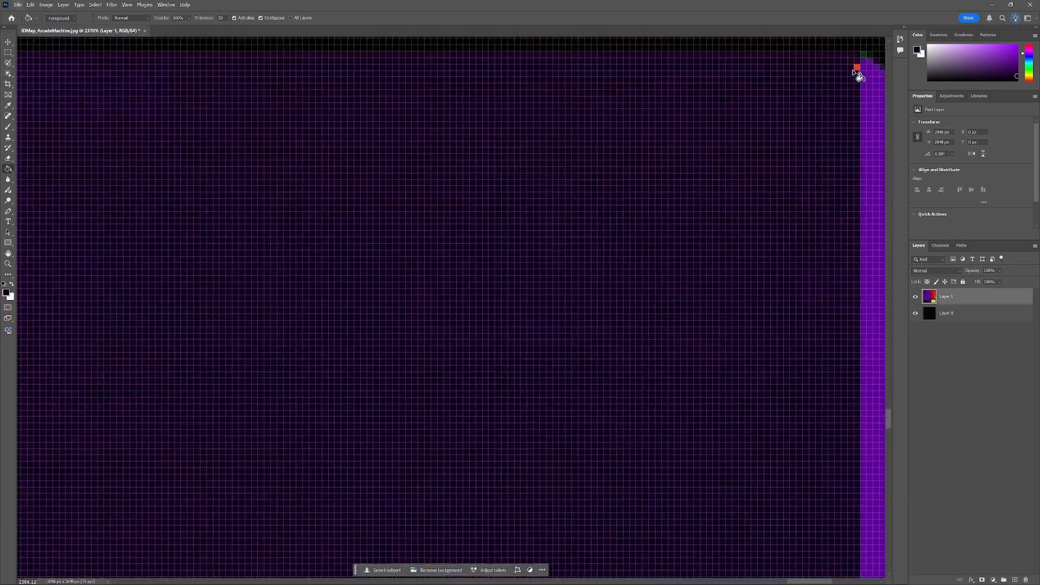
scroll(859, 72, "down", 4)
scroll(404, 93, "up", 4)
scroll(467, 394, "down", 8)
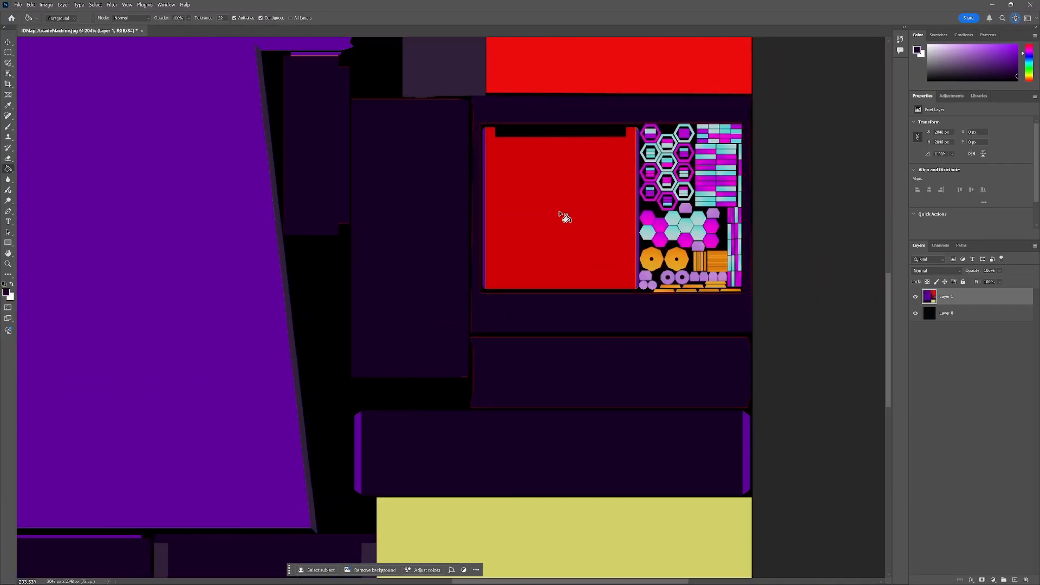
left_click(560, 215)
scroll(562, 216, "down", 3)
left_click(561, 227)
left_click(454, 219)
left_click(388, 180)
left_click(300, 98)
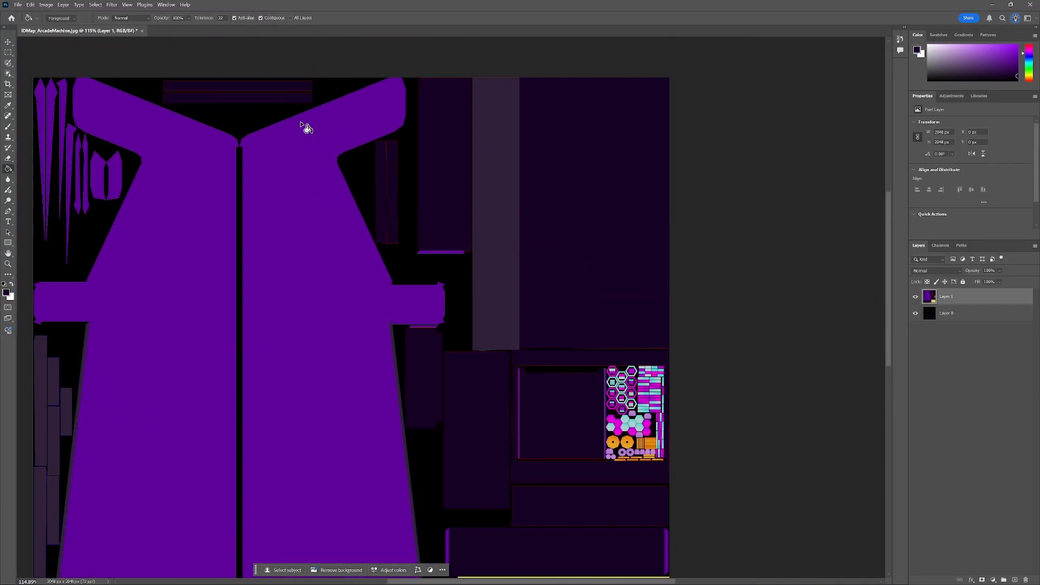
Zoom around the map to inspect the panel edges for leftover red pixels.
scroll(535, 367, "down", 4)
scroll(540, 361, "up", 6)
scroll(415, 254, "up", 4)
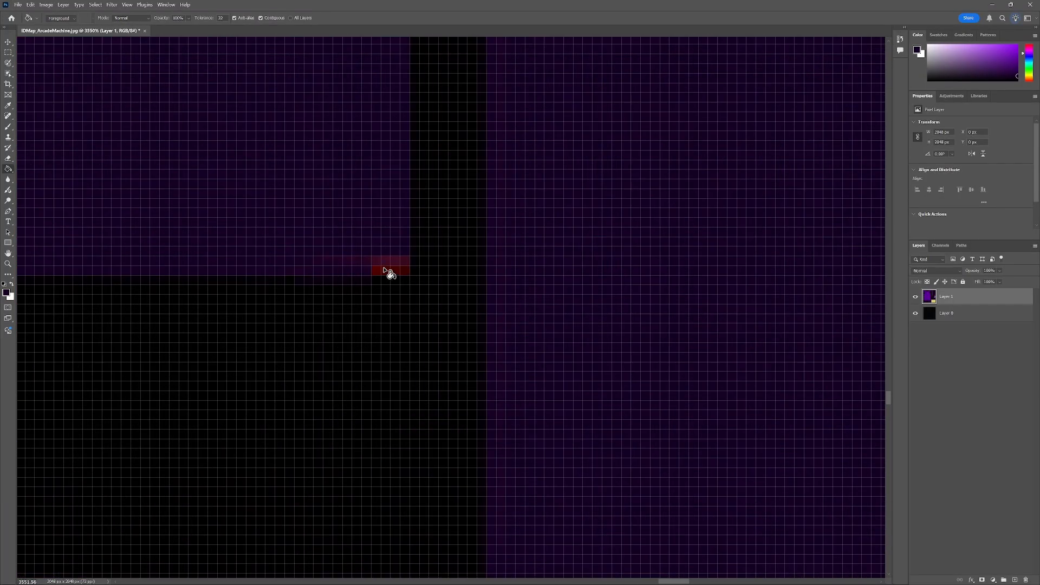
scroll(559, 134, "down", 6)
scroll(732, 314, "up", 4)
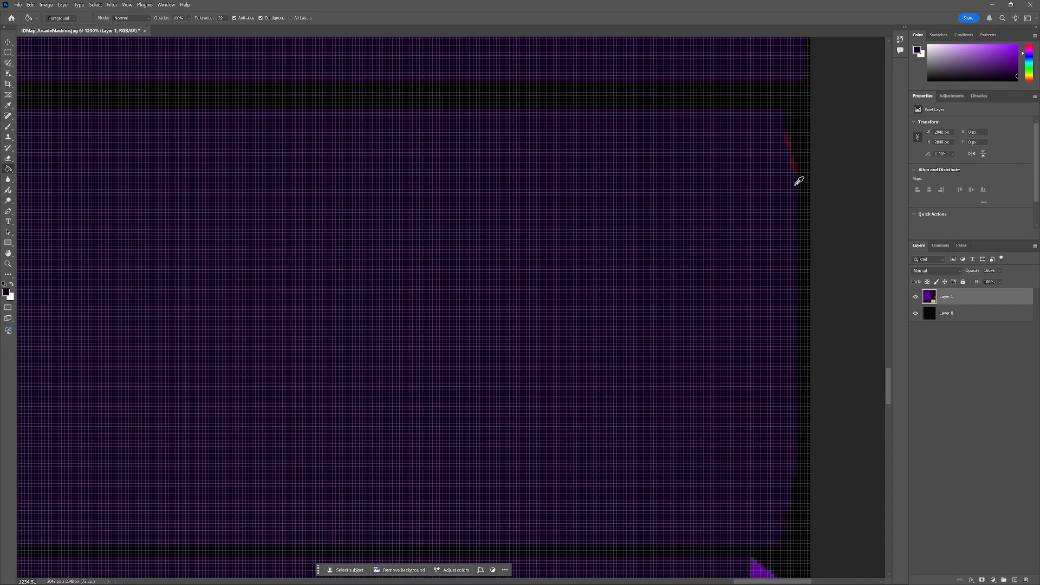
scroll(791, 187, "down", 5)
scroll(350, 203, "up", 6)
scroll(683, 186, "down", 4)
scroll(762, 248, "down", 2)
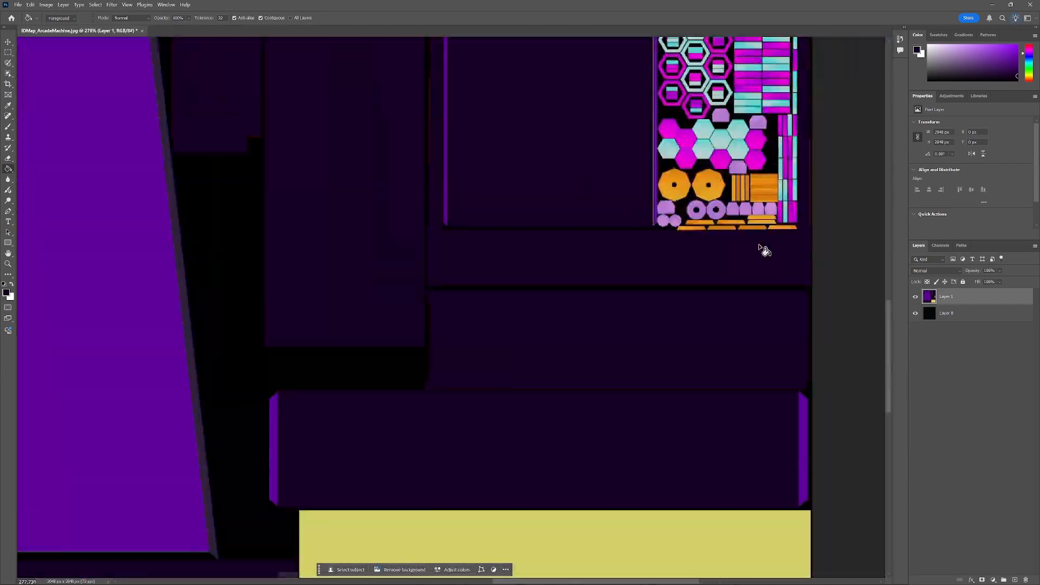
scroll(472, 213, "up", 5)
scroll(195, 129, "down", 5)
scroll(349, 82, "up", 5)
scroll(560, 227, "down", 5)
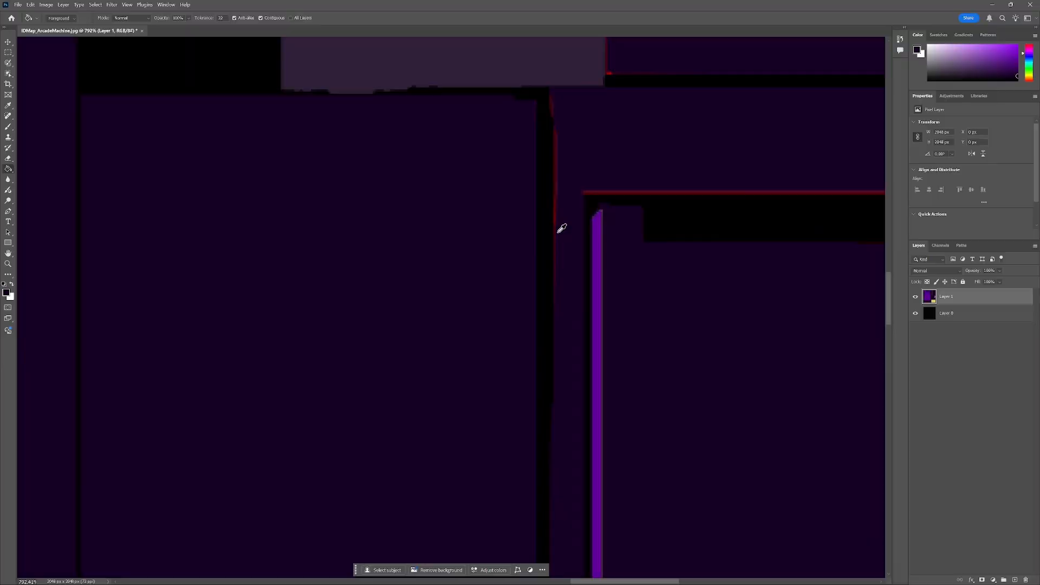
scroll(657, 498, "down", 2)
scroll(600, 188, "up", 5)
scroll(690, 179, "down", 4)
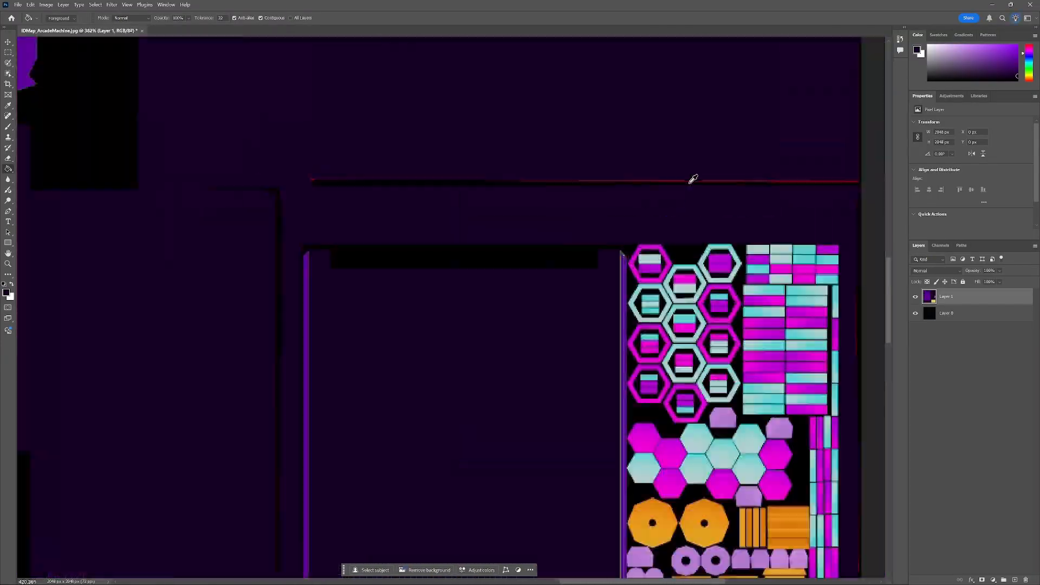
scroll(739, 186, "up", 3)
scroll(738, 186, "up", 2)
scroll(374, 179, "down", 5)
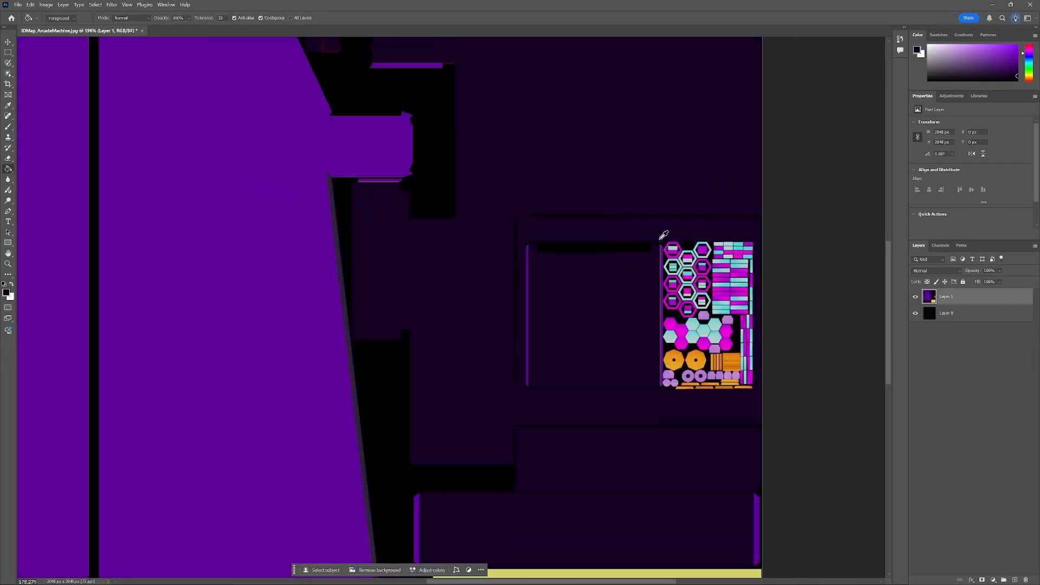
scroll(665, 232, "up", 4)
scroll(660, 559, "up", 4)
scroll(634, 149, "down", 6)
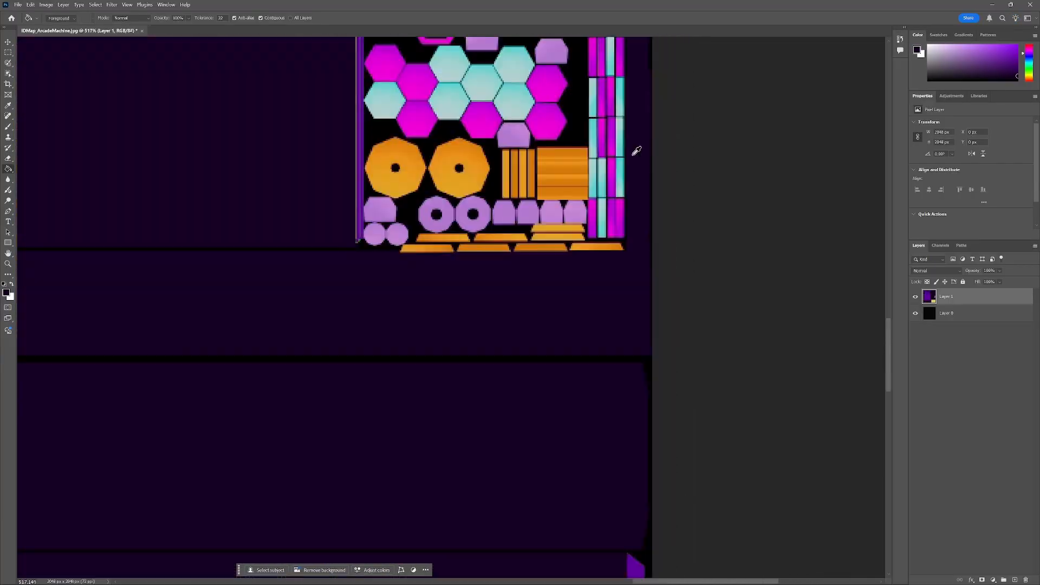
scroll(657, 328, "up", 3)
scroll(653, 181, "up", 4)
scroll(460, 87, "down", 5)
scroll(374, 235, "up", 4)
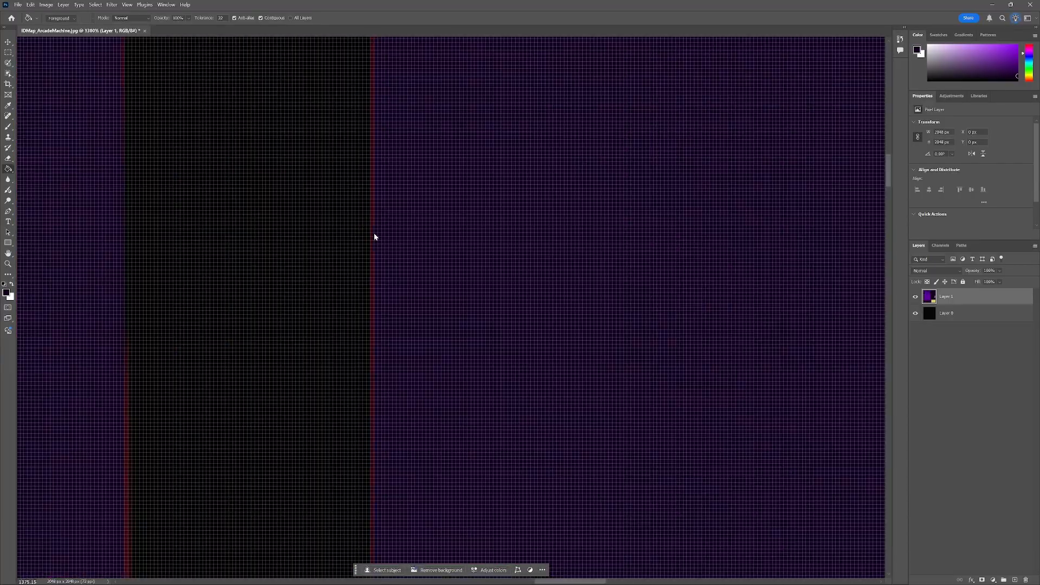
scroll(395, 276, "down", 3)
scroll(292, 468, "up", 2)
scroll(287, 465, "up", 3)
Fill the leftover red edge pixels around the panels with the very dark purple.
left_click(287, 466)
scroll(291, 218, "down", 3)
scroll(287, 338, "up", 4)
left_click(461, 338)
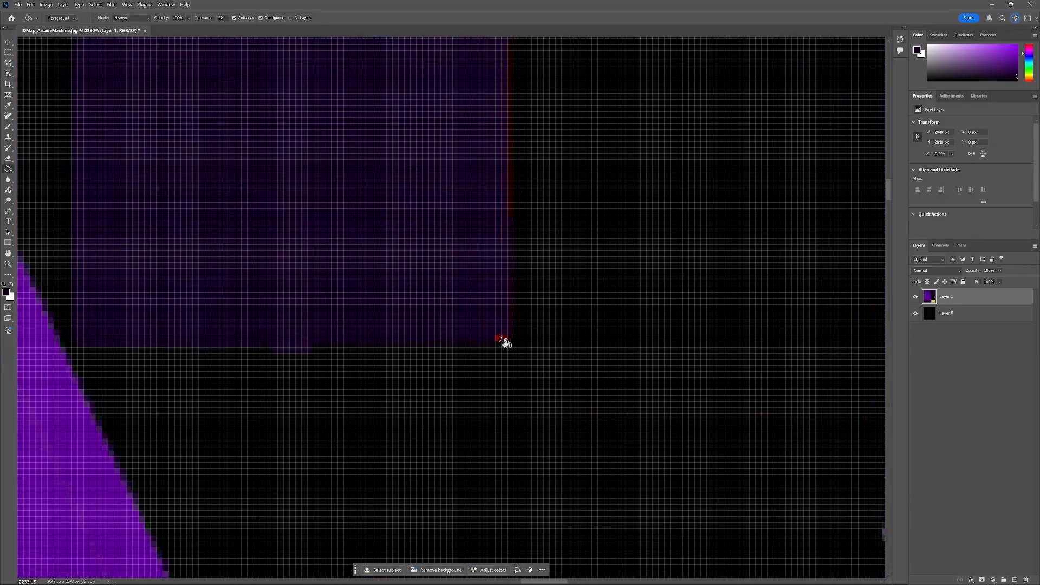
scroll(499, 339, "down", 5)
scroll(513, 260, "up", 5)
left_click(514, 260)
scroll(305, 230, "down", 3)
scroll(514, 343, "up", 3)
scroll(513, 344, "down", 4)
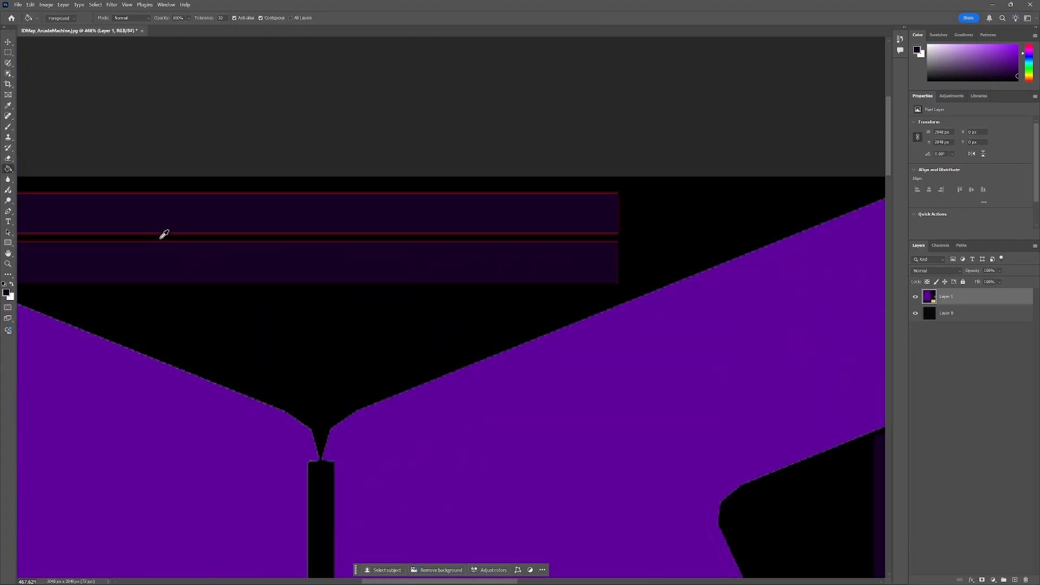
scroll(248, 238, "up", 3)
left_click(249, 242)
left_click(250, 232)
scroll(255, 233, "down", 3)
scroll(814, 271, "up", 4)
scroll(814, 271, "up", 2)
scroll(827, 262, "down", 6)
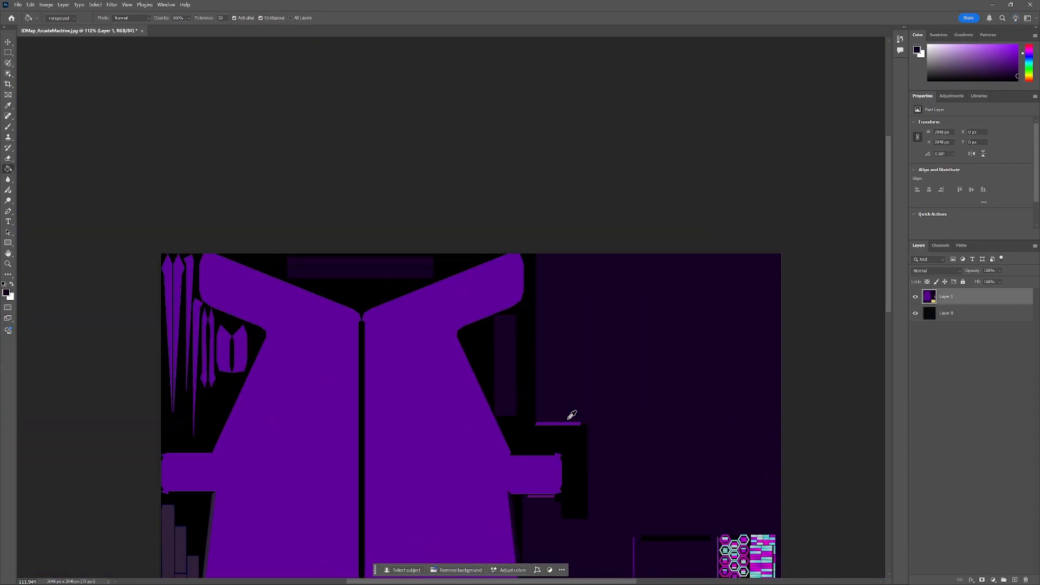
scroll(568, 421, "up", 2)
scroll(563, 271, "down", 2)
scroll(786, 373, "up", 4)
scroll(396, 399, "down", 2)
scroll(483, 319, "up", 3)
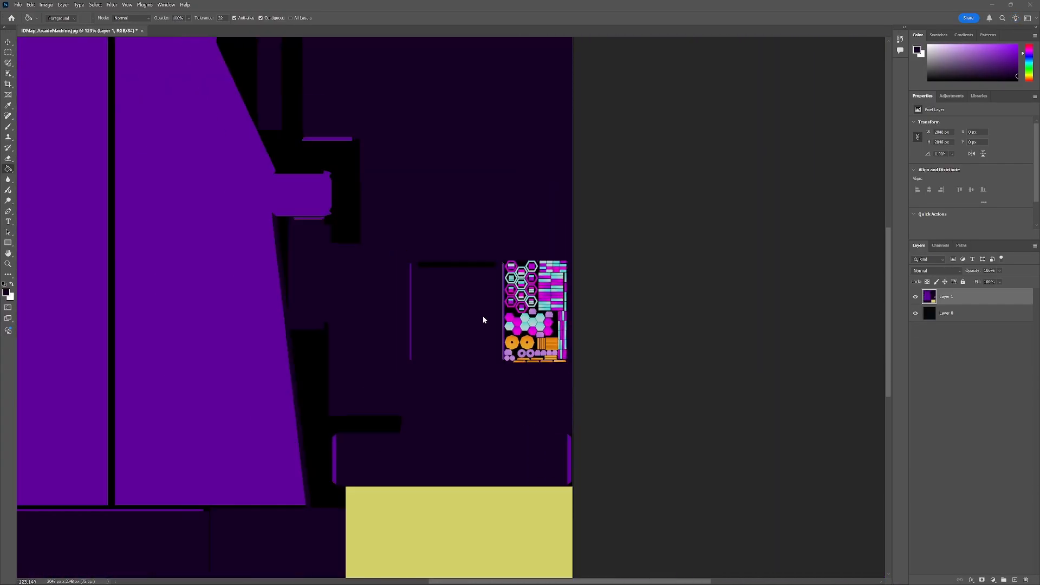
Pick a bright yellow foreground colour and fill the first hexagon frame and its inner strips with it.
left_click(6, 293)
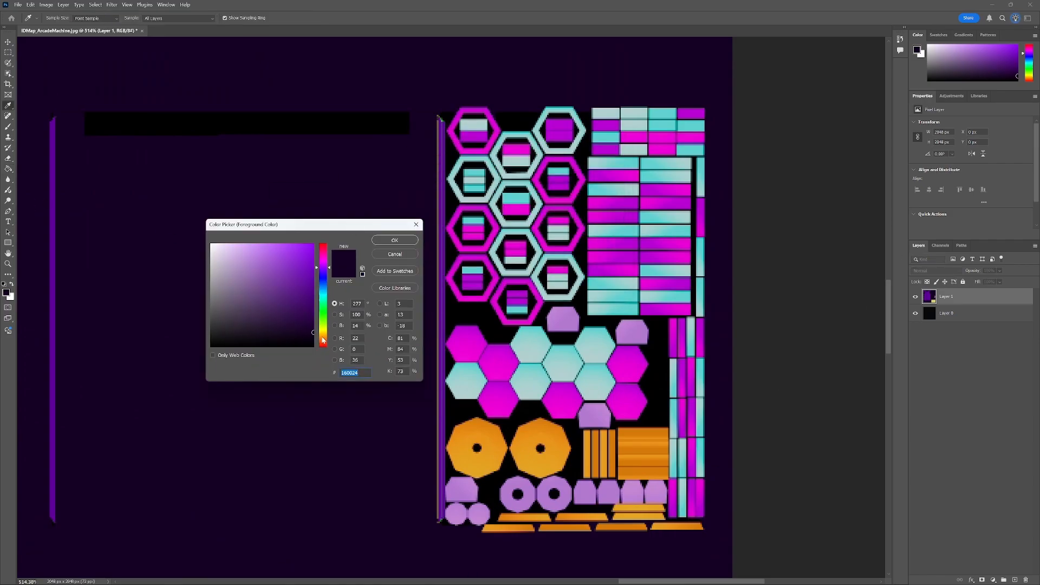
left_click(404, 242)
scroll(482, 128, "up", 6)
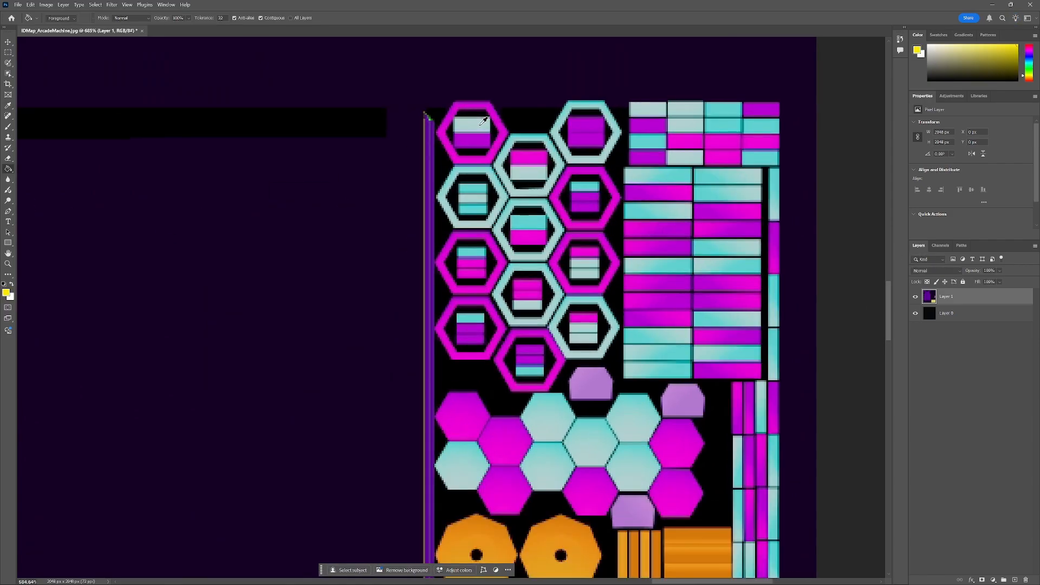
left_click(480, 126)
left_click(473, 209)
left_click(473, 223)
left_click(474, 235)
scroll(474, 236, "up", 5)
left_click(501, 185)
left_click(424, 169)
scroll(502, 210, "up", 1)
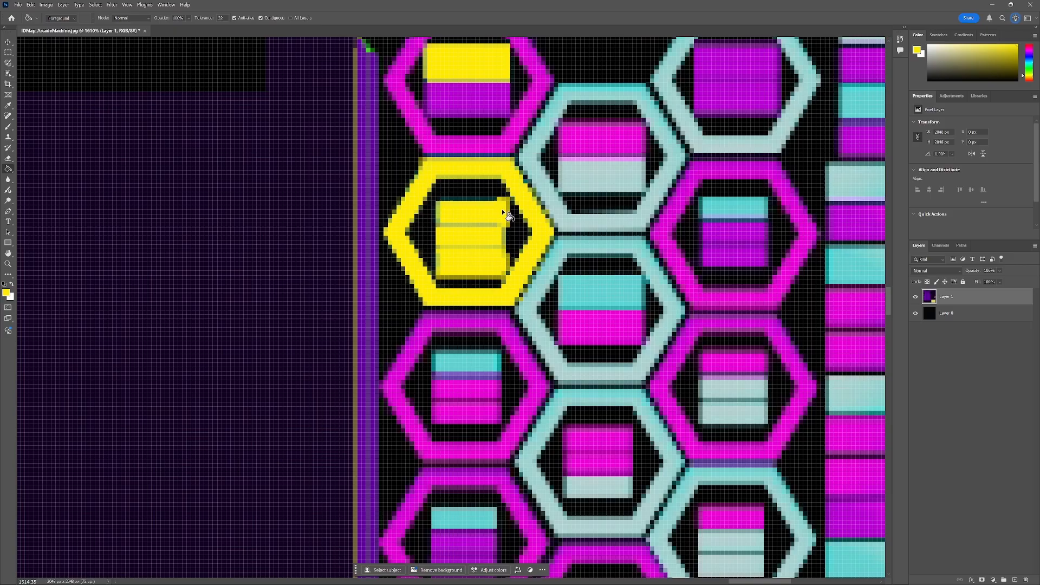
Fill more hexagon frames and their inner strips with yellow, undoing one stray fill.
scroll(500, 216, "down", 5)
left_click(494, 238)
left_click(482, 395)
left_click(594, 370)
left_click(617, 171)
scroll(611, 217, "up", 3)
left_click(532, 195)
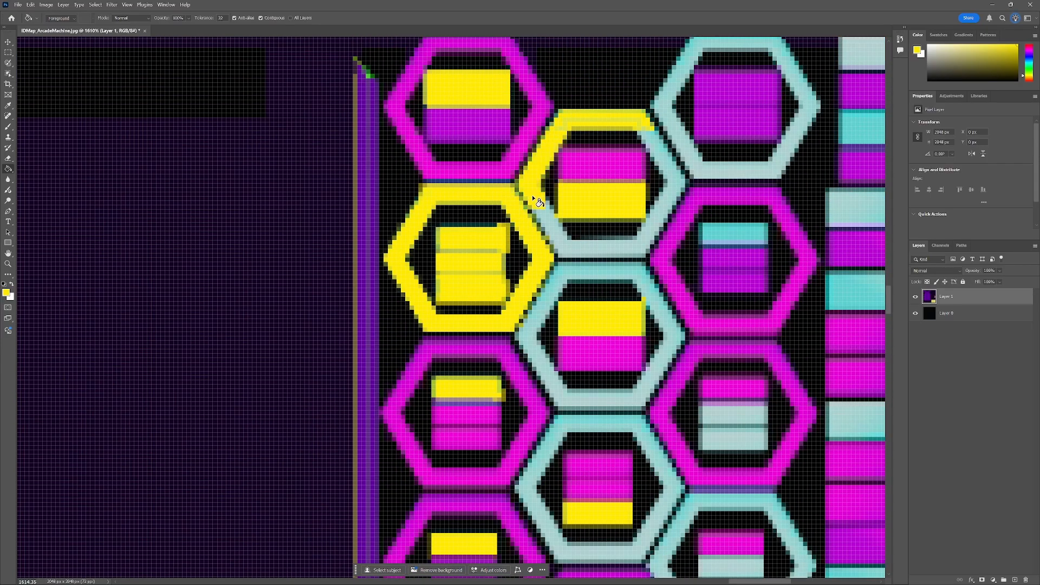
left_click(665, 116)
scroll(758, 114, "up", 1)
left_click(792, 112)
key("ctrl+z")
left_click(732, 291)
left_click(665, 360)
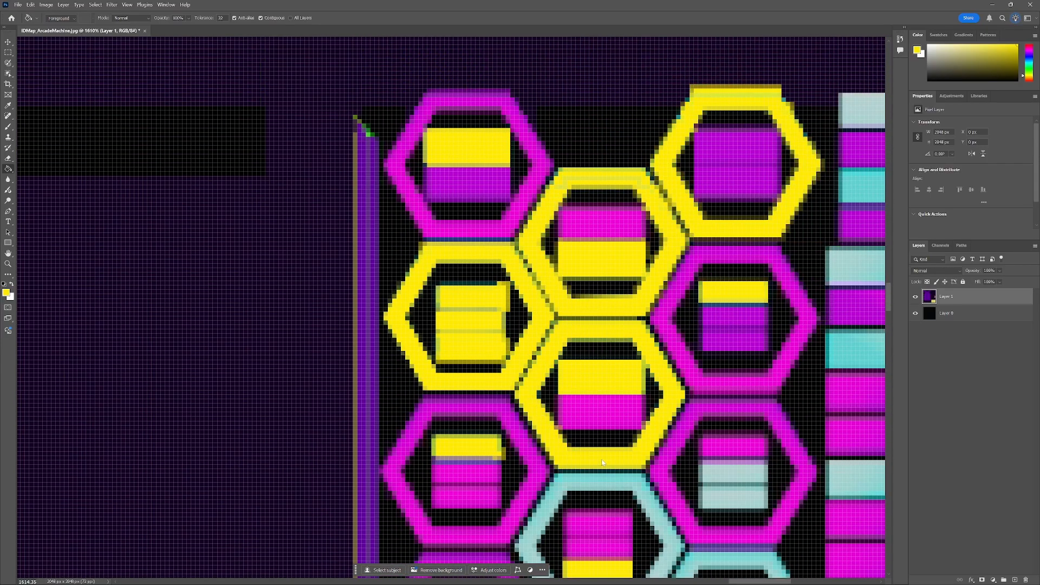
Fill the lower hexagon frames and their inner strips with yellow.
scroll(677, 360, "down", 3)
left_click(718, 335)
left_click(716, 310)
left_click(605, 322)
scroll(596, 353, "down", 2)
left_click(703, 291)
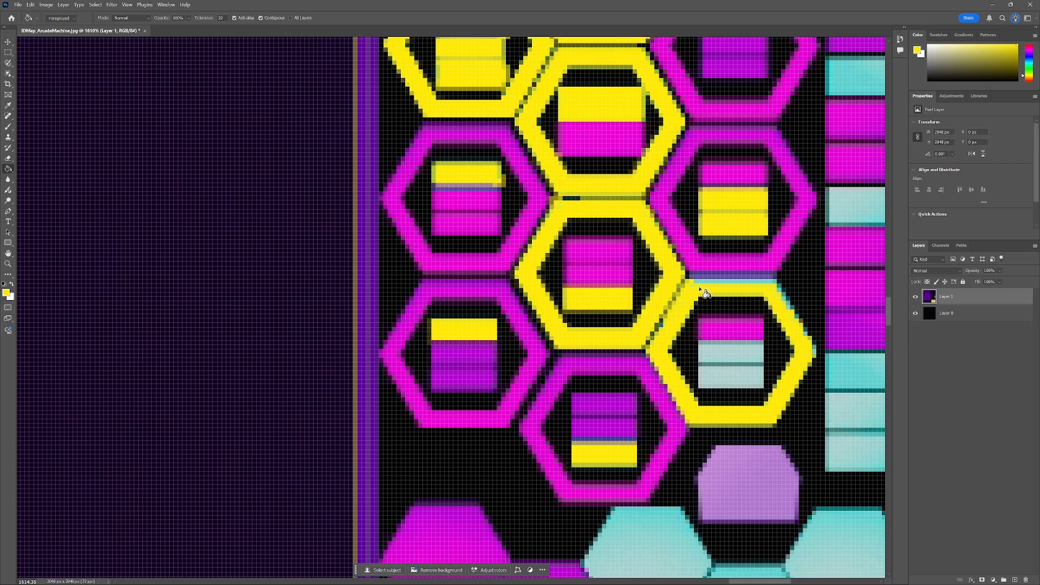
scroll(741, 359, "down", 5)
left_click(440, 395)
Fill several of the solid hexagon tiles below the frames with yellow.
left_click(645, 295)
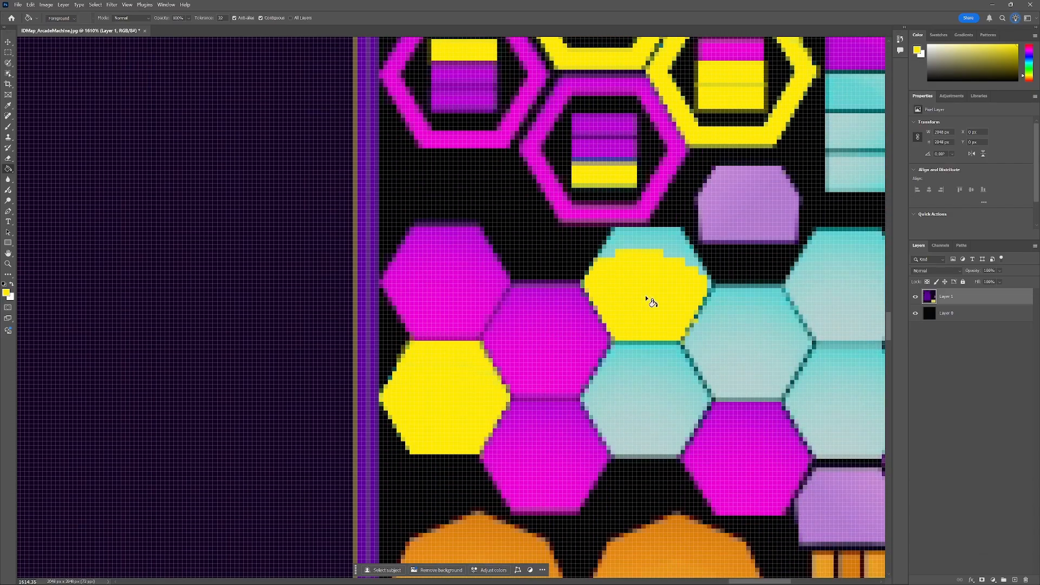
left_click(635, 348)
left_click(734, 310)
left_click(826, 306)
left_click_drag(760, 582, 781, 581)
left_click(548, 244)
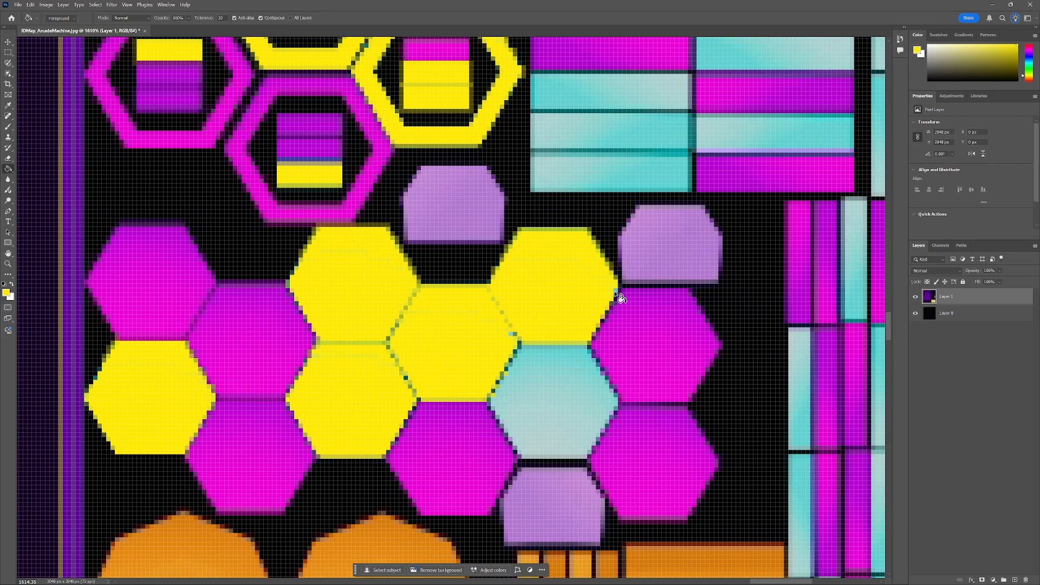
left_click(563, 380)
left_click(567, 430)
scroll(575, 416, "down", 2)
Fill the top rows of the rectangular strip block with yellow.
left_click_drag(890, 335, 890, 300)
left_click_drag(760, 581, 775, 581)
left_click(387, 144)
left_click(469, 144)
left_click(479, 180)
left_click(553, 146)
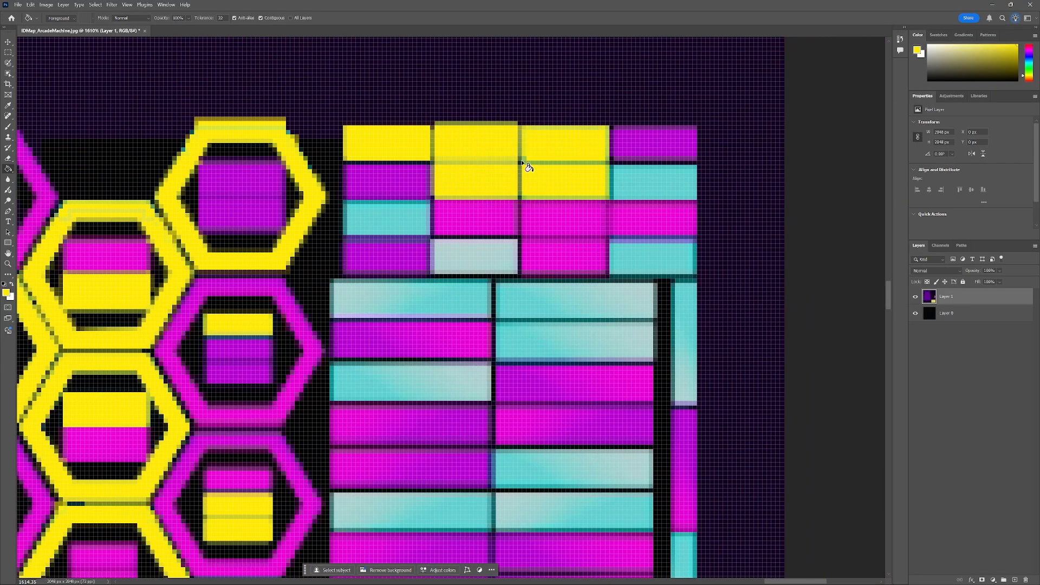
left_click(648, 183)
left_click(582, 199)
left_click(472, 257)
left_click(650, 259)
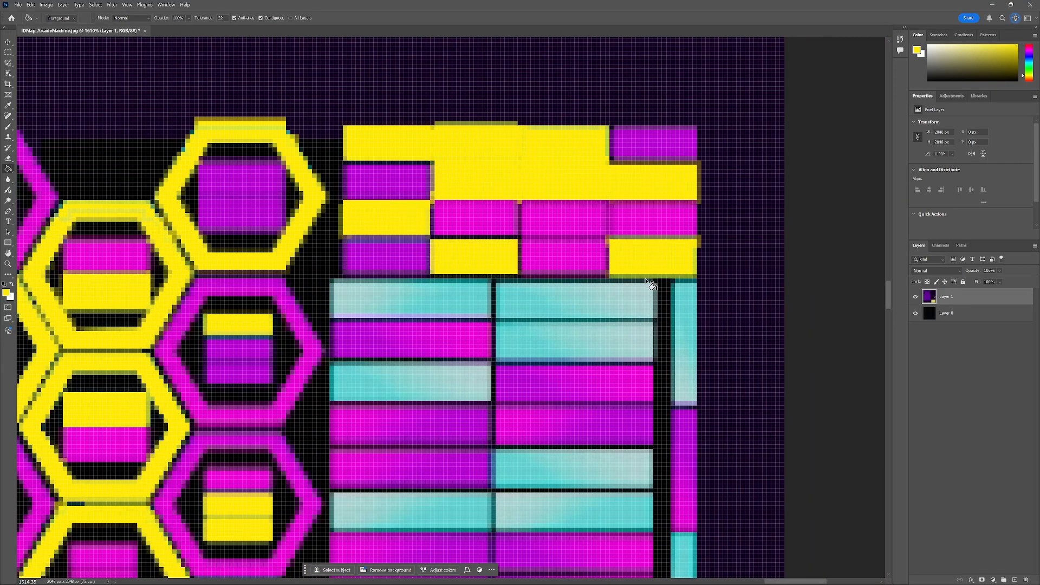
left_click(461, 302)
left_click(607, 300)
Fill more horizontal strips in the middle of the strip block with yellow.
scroll(596, 308, "down", 1)
left_click(595, 307)
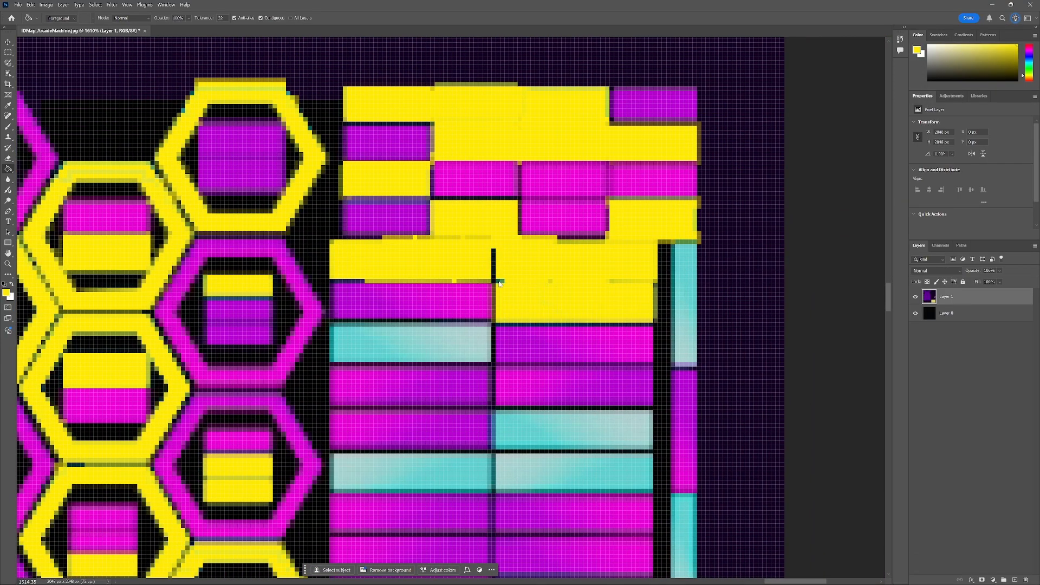
left_click(493, 266)
scroll(493, 265, "down", 1)
left_click(680, 233)
left_click(388, 317)
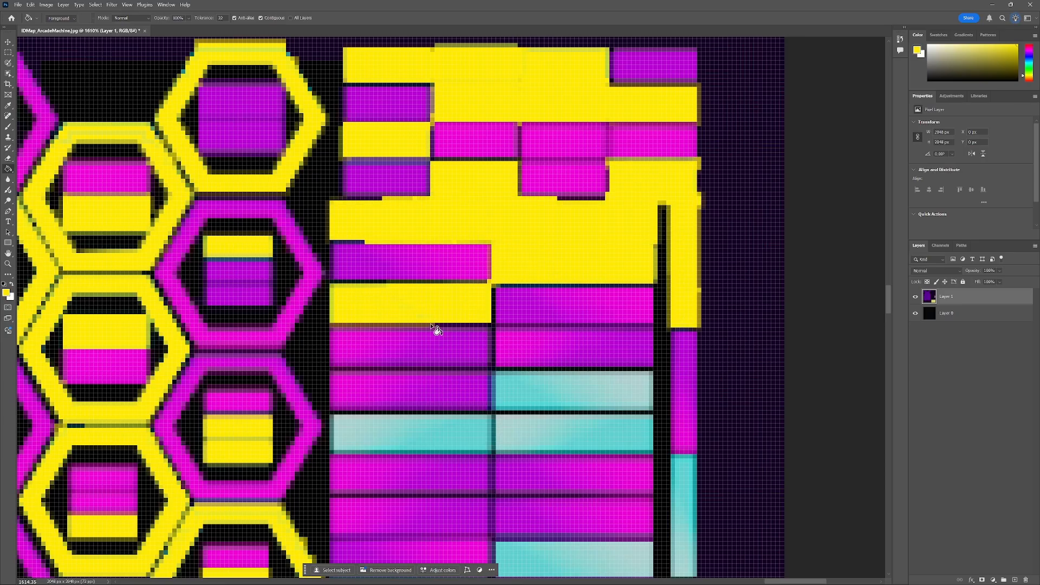
scroll(431, 325, "down", 2)
left_click(574, 297)
left_click(564, 347)
left_click(466, 347)
left_click(548, 327)
left_click(521, 326)
Fill the lower horizontal strips of the strip block with yellow.
left_click(374, 348)
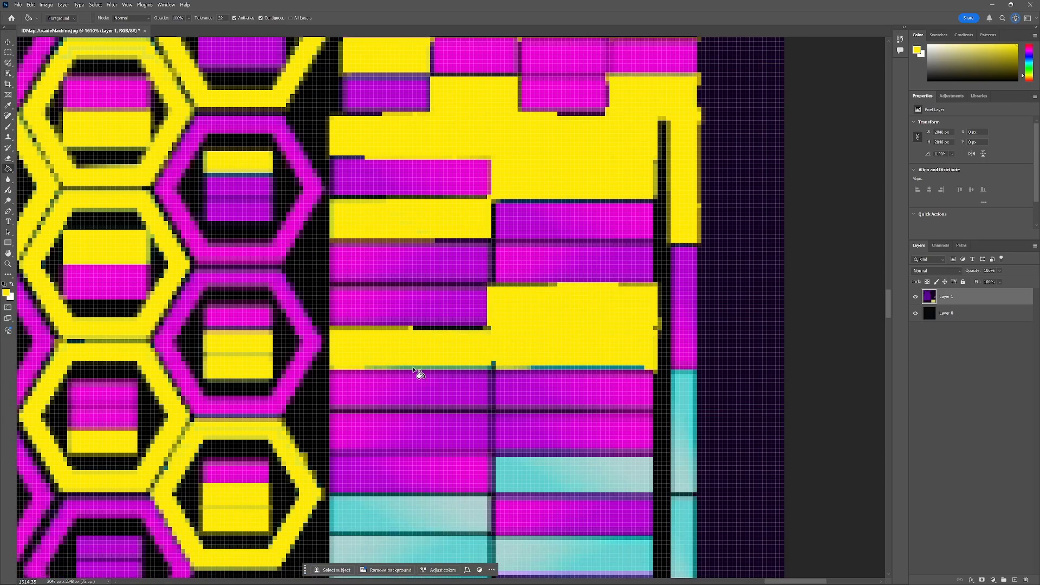
left_click(414, 369)
left_click(494, 366)
scroll(515, 373, "down", 3)
left_click(520, 357)
left_click(434, 388)
left_click(466, 379)
left_click(434, 423)
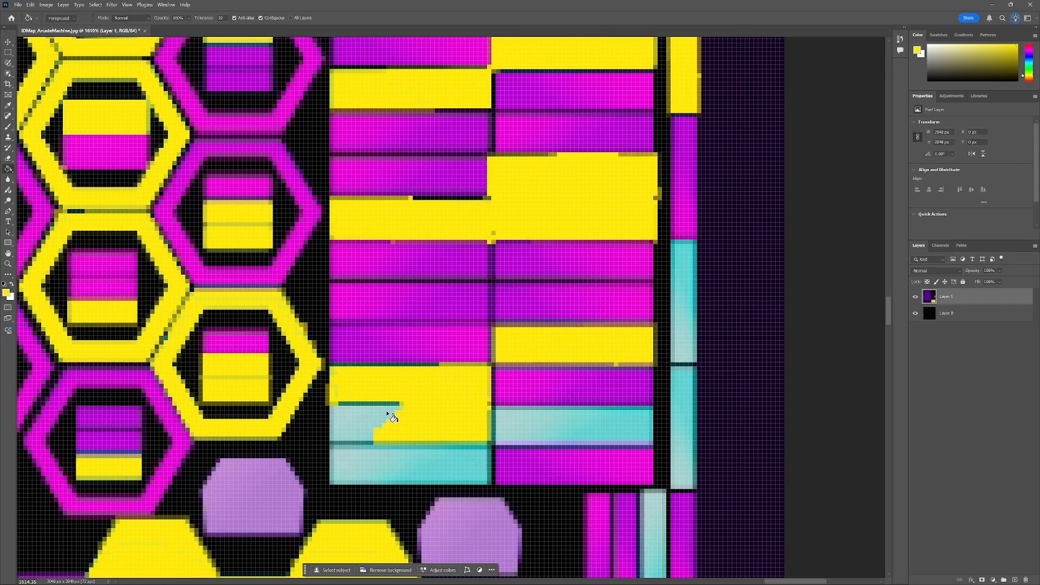
left_click(370, 420)
left_click(526, 426)
left_click(599, 429)
left_click(439, 462)
left_click(461, 449)
left_click(379, 460)
Fill the narrow vertical strips along the right edge of the block with yellow.
scroll(596, 422, "up", 3)
left_click(688, 408)
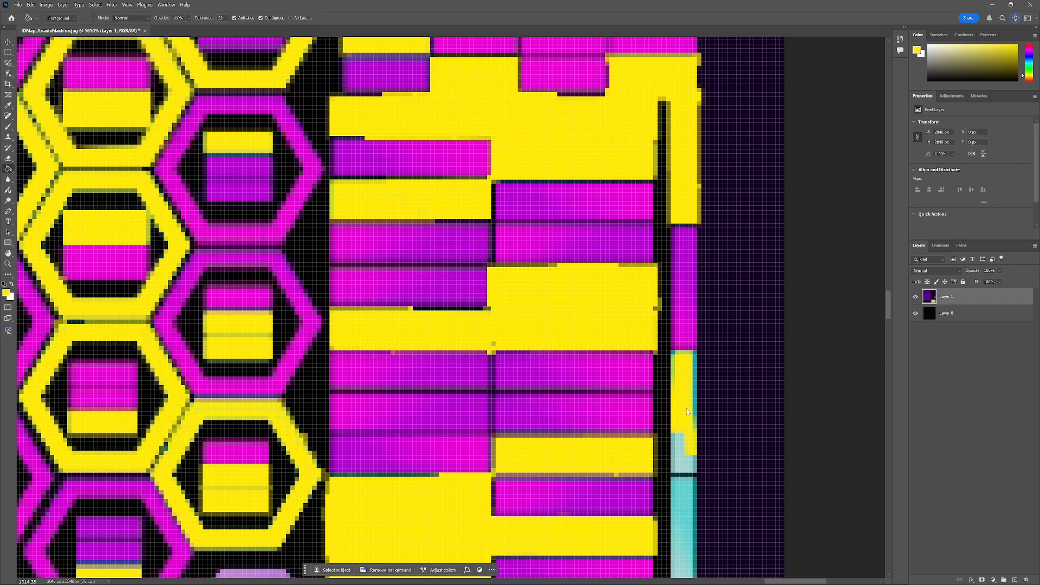
scroll(682, 395, "down", 2)
left_click(684, 432)
scroll(684, 432, "down", 2)
left_click(683, 427)
scroll(672, 420, "down", 4)
left_click(656, 398)
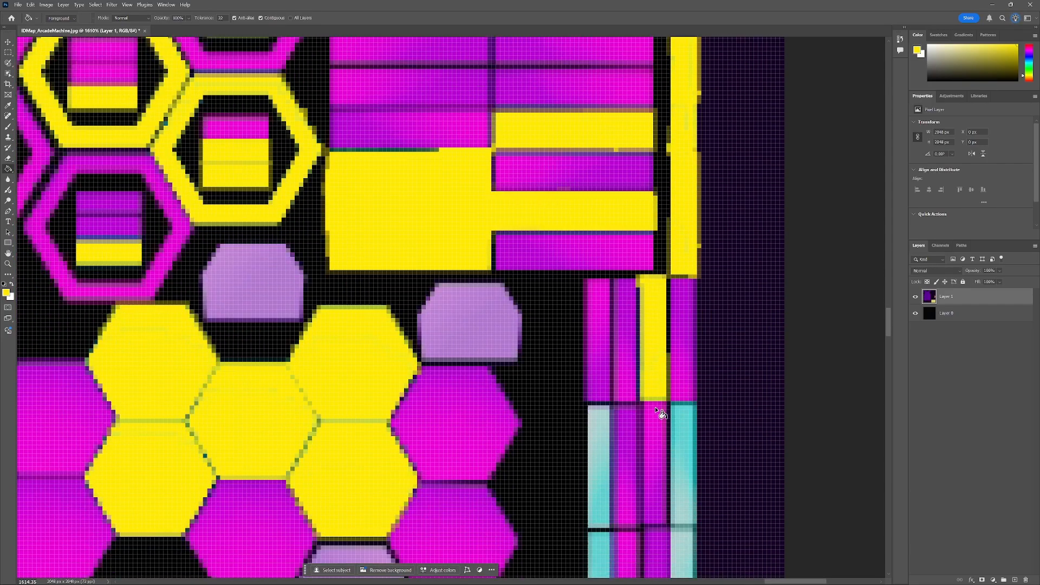
scroll(645, 415, "down", 2)
left_click(604, 425)
left_click(686, 326)
scroll(686, 459, "down", 2)
left_click(687, 454)
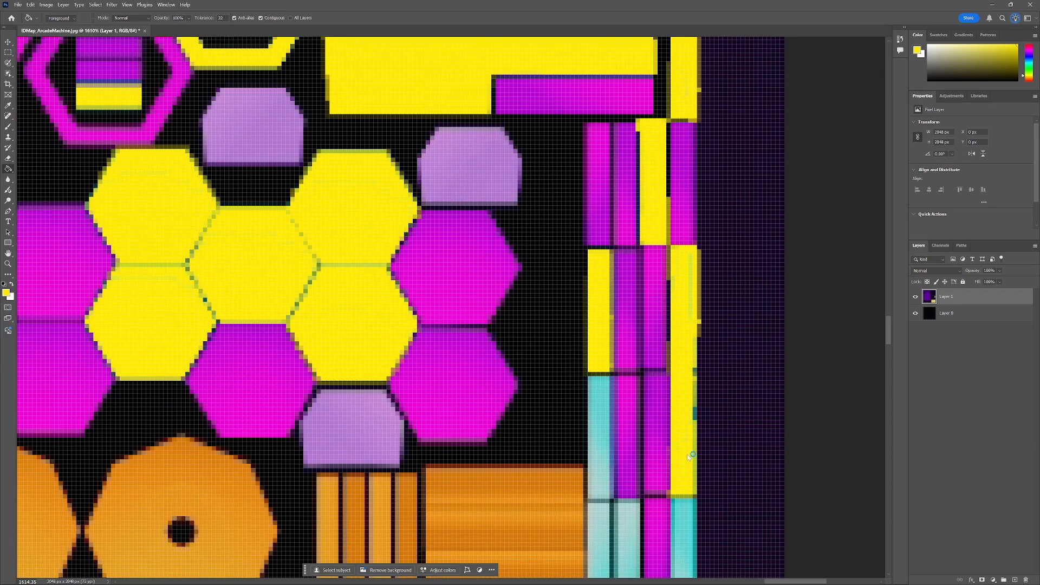
Fill the vertical strips beside the orange panels with yellow.
left_click(605, 386)
left_click(601, 466)
scroll(603, 444, "down", 3)
left_click(606, 395)
left_click(600, 456)
left_click(628, 460)
left_click(615, 406)
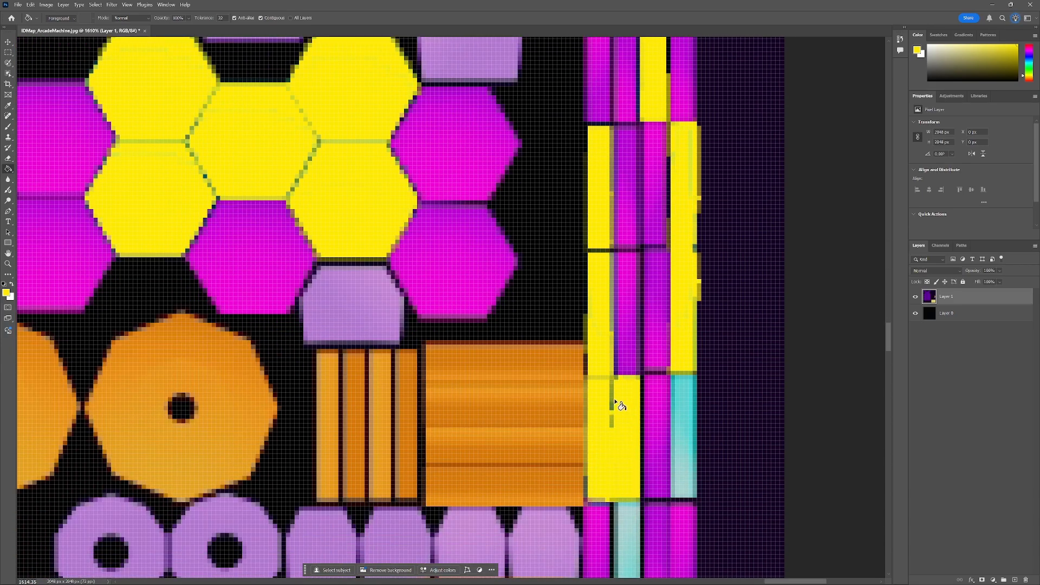
left_click(612, 401)
left_click(688, 444)
scroll(667, 417, "down", 5)
left_click(626, 355)
scroll(638, 404, "up", 1)
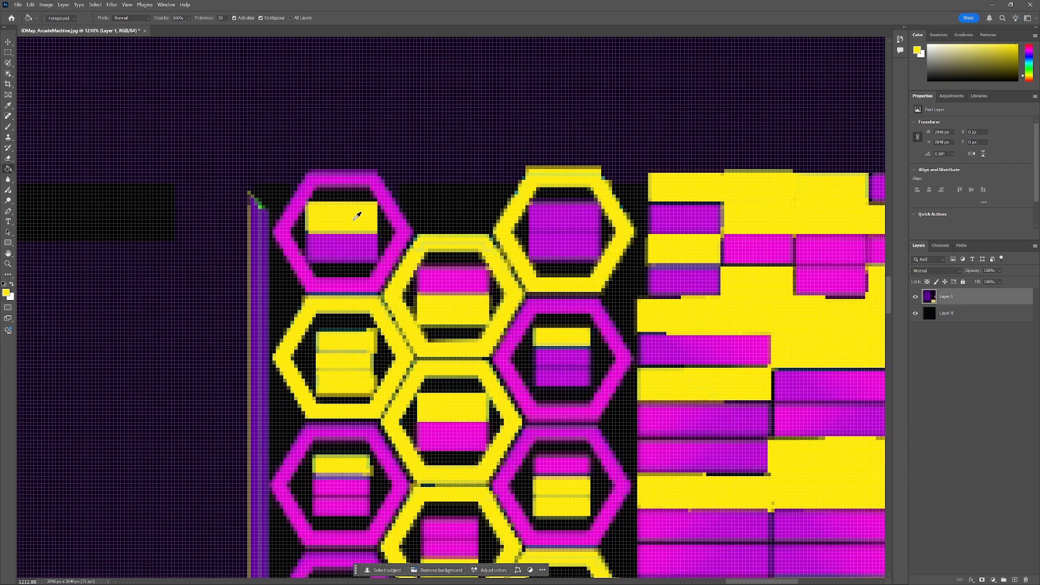
Pick a bright blue foreground colour and fill the top hexagon frames and strips with it.
left_click(6, 293)
left_click_drag(326, 273, 329, 288)
left_click(342, 247)
left_click(458, 279)
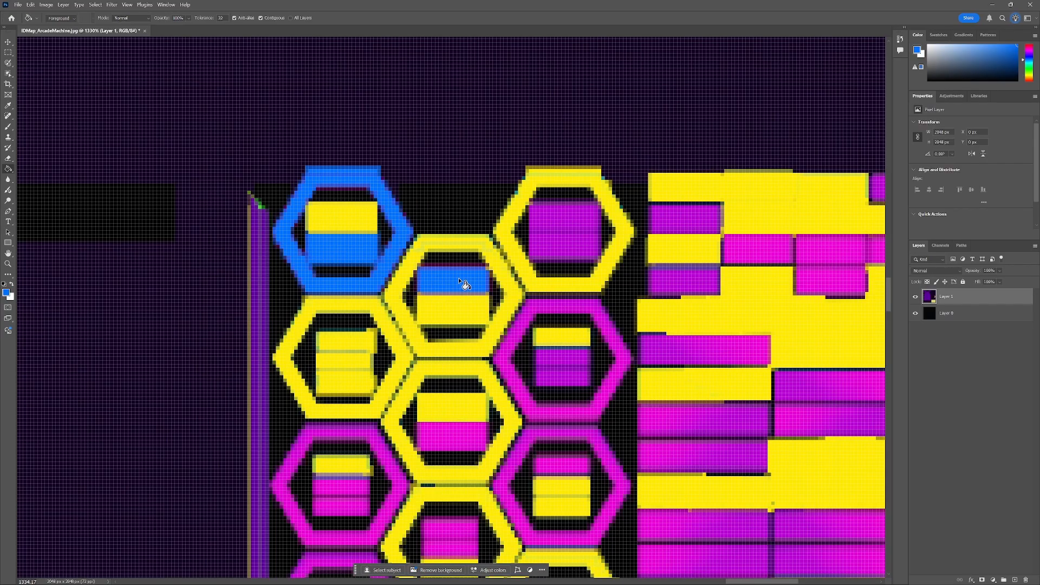
left_click(565, 233)
left_click(568, 306)
scroll(569, 307, "down", 2)
left_click(569, 339)
left_click(568, 298)
left_click(343, 344)
left_click(285, 348)
scroll(293, 293, "up", 5)
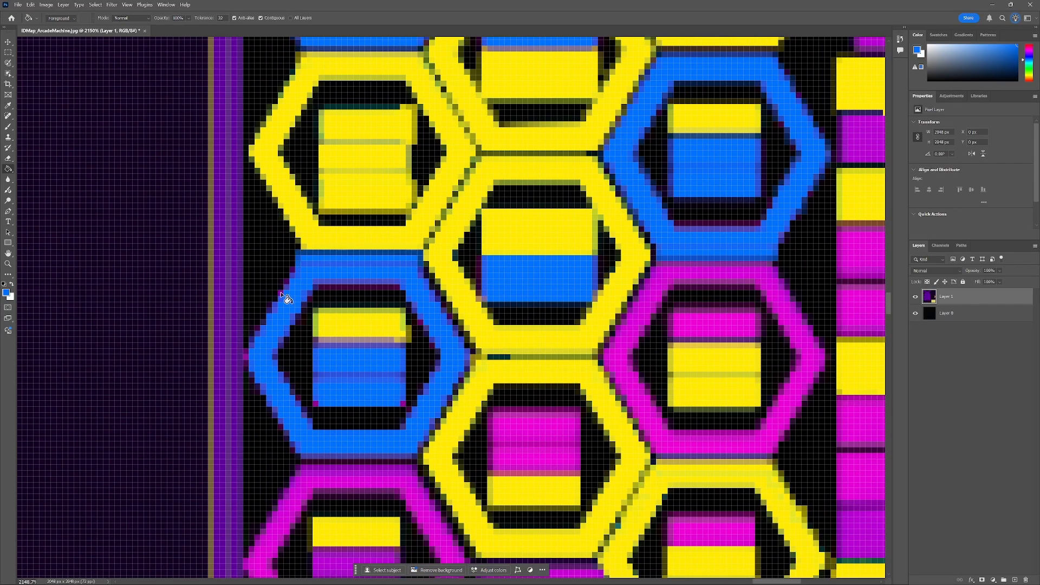
Fill more hexagon frames and their inner strips with blue.
left_click(281, 293)
scroll(309, 354, "down", 4)
scroll(336, 379, "up", 5)
left_click(411, 350)
scroll(412, 349, "down", 5)
left_click(591, 257)
left_click(641, 405)
left_click(633, 312)
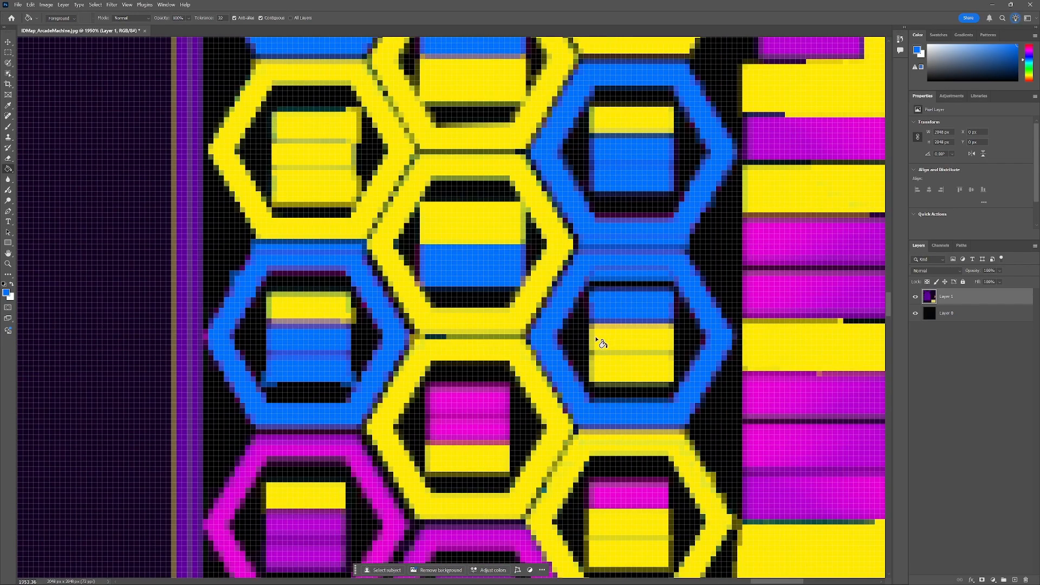
left_click(471, 402)
left_click(436, 432)
scroll(469, 428, "down", 4)
scroll(518, 499, "up", 6)
left_click(558, 345)
left_click(535, 348)
scroll(270, 332, "down", 1)
left_click(213, 290)
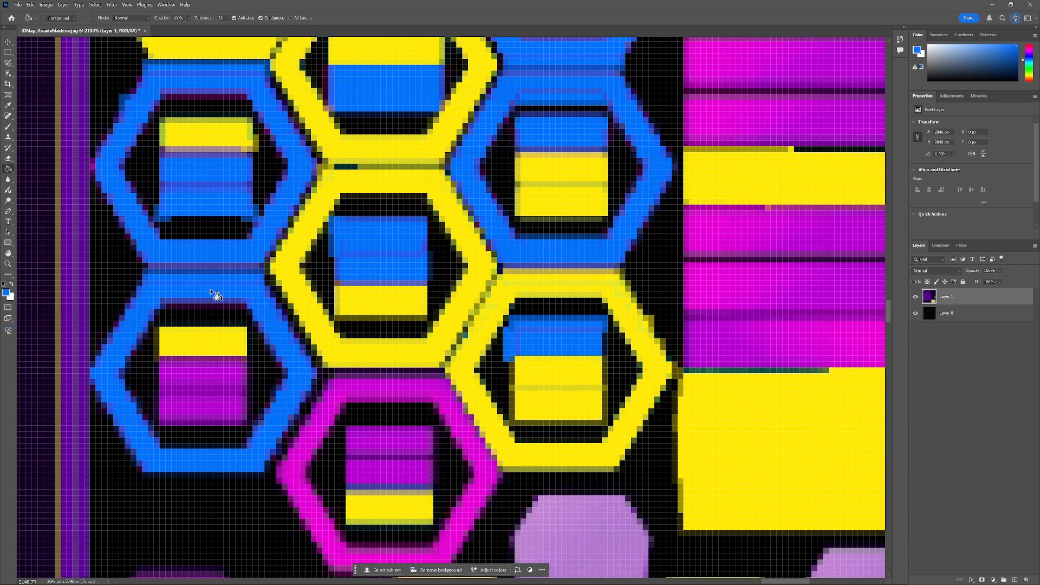
Fill the lower hexagon frames and their inner strips with blue.
left_click(212, 307)
left_click(211, 371)
left_click(213, 405)
left_click(250, 391)
left_click(422, 398)
scroll(428, 413, "down", 2)
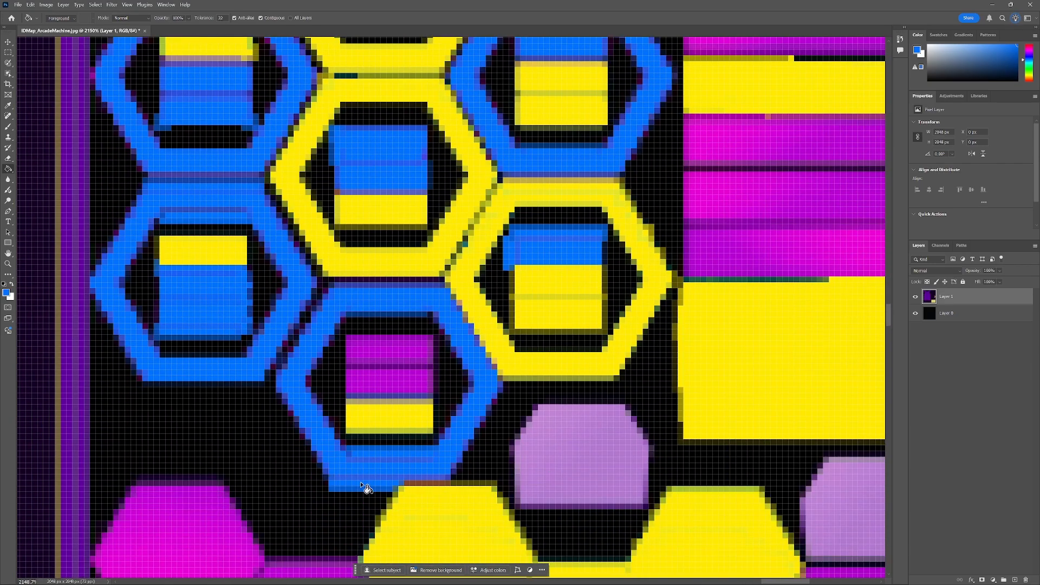
left_click(398, 390)
scroll(510, 322, "down", 5)
scroll(631, 52, "up", 5)
Fill several top rectangular strips in the strip block with blue.
left_click(737, 117)
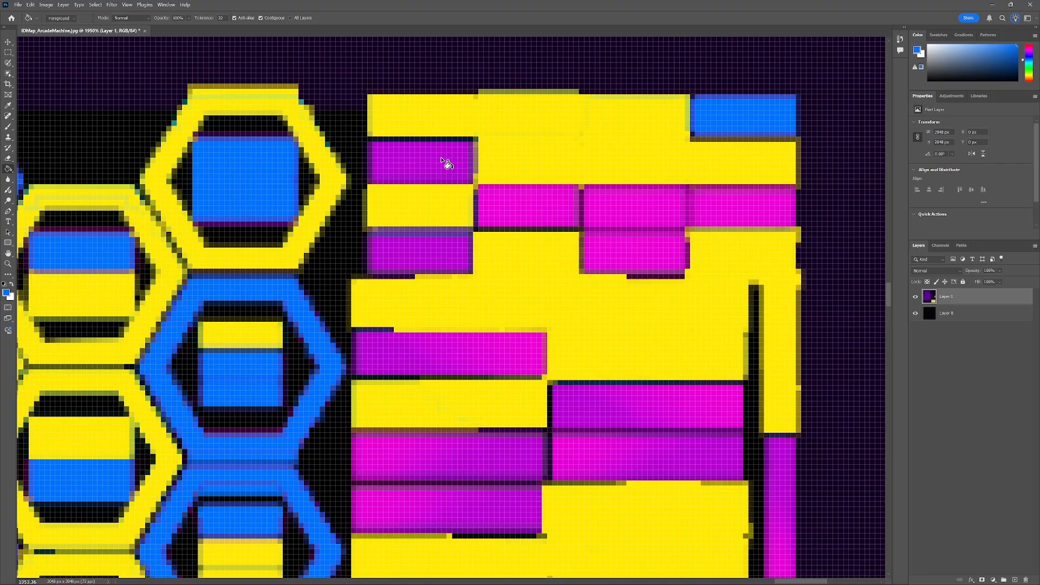
left_click(441, 158)
left_click(522, 206)
left_click(596, 208)
left_click(581, 209)
left_click(616, 238)
left_click(582, 203)
left_click(406, 239)
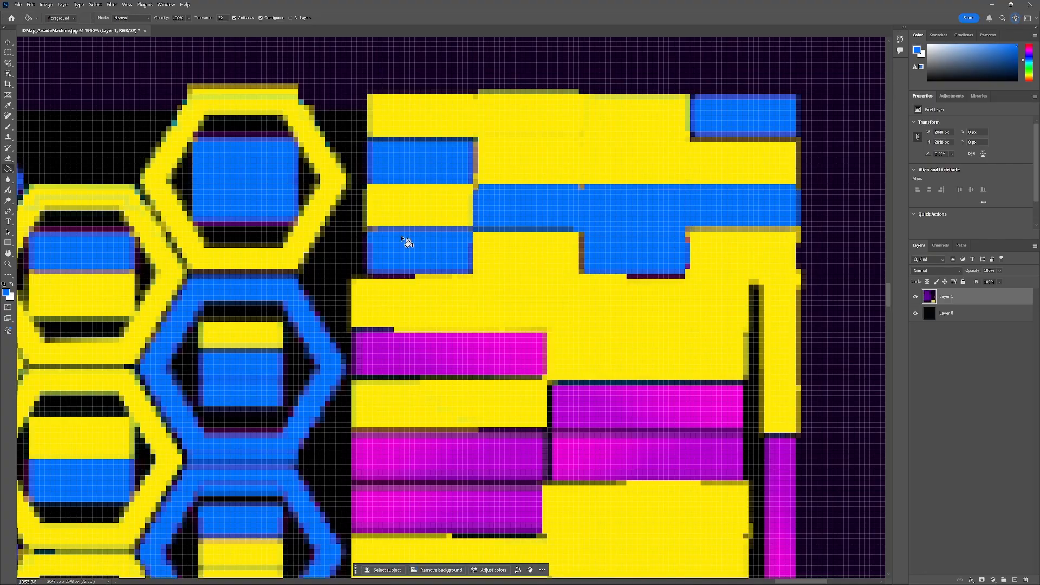
Fill more horizontal strips lower in the strip block with blue.
scroll(388, 256, "down", 2)
left_click(388, 256)
left_click(596, 309)
left_click(494, 358)
left_click(500, 373)
left_click(487, 331)
left_click(391, 329)
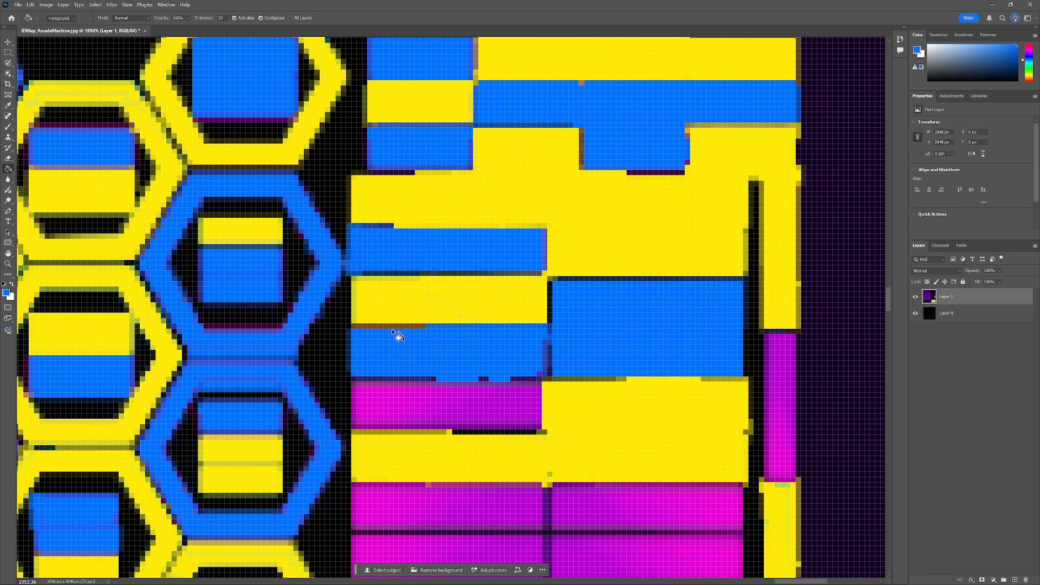
Fill the bottom magenta strips of the strip block with blue.
left_click(442, 394)
left_click(484, 379)
left_click(460, 426)
scroll(623, 364, "down", 2)
left_click(623, 437)
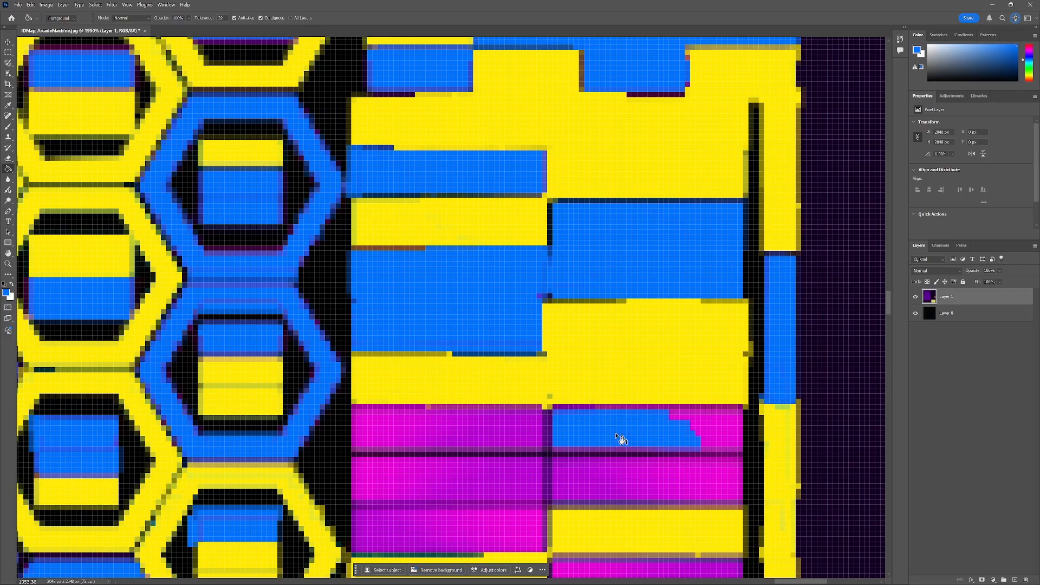
left_click(374, 427)
left_click(506, 483)
left_click(585, 479)
scroll(569, 434, "down", 2)
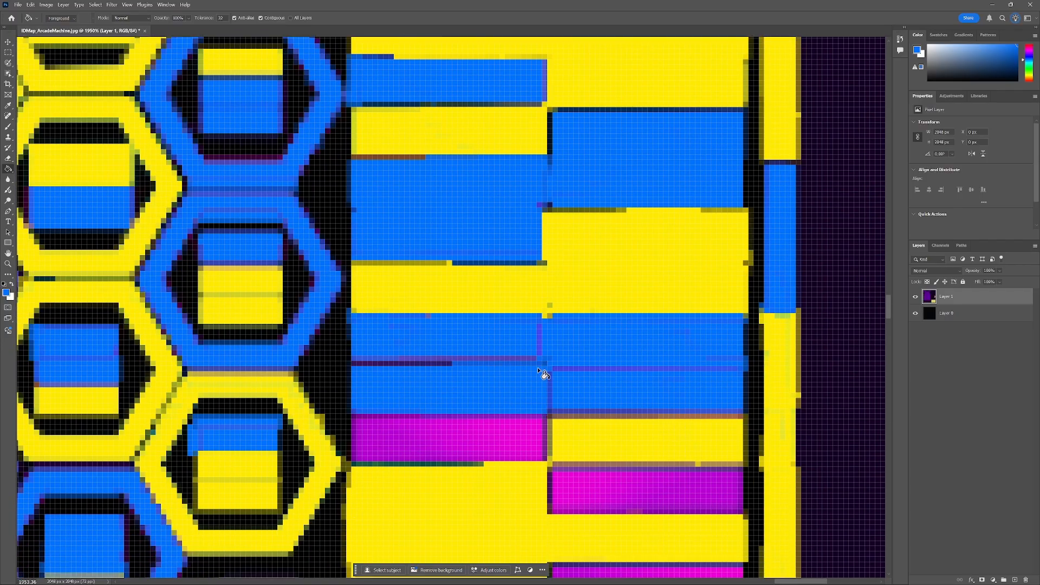
Fill the remaining magenta strips at the strip block's bottom with blue.
left_click(543, 372)
left_click(492, 415)
scroll(520, 401, "down", 2)
left_click(617, 370)
left_click(658, 371)
left_click(643, 355)
scroll(644, 357, "down", 5)
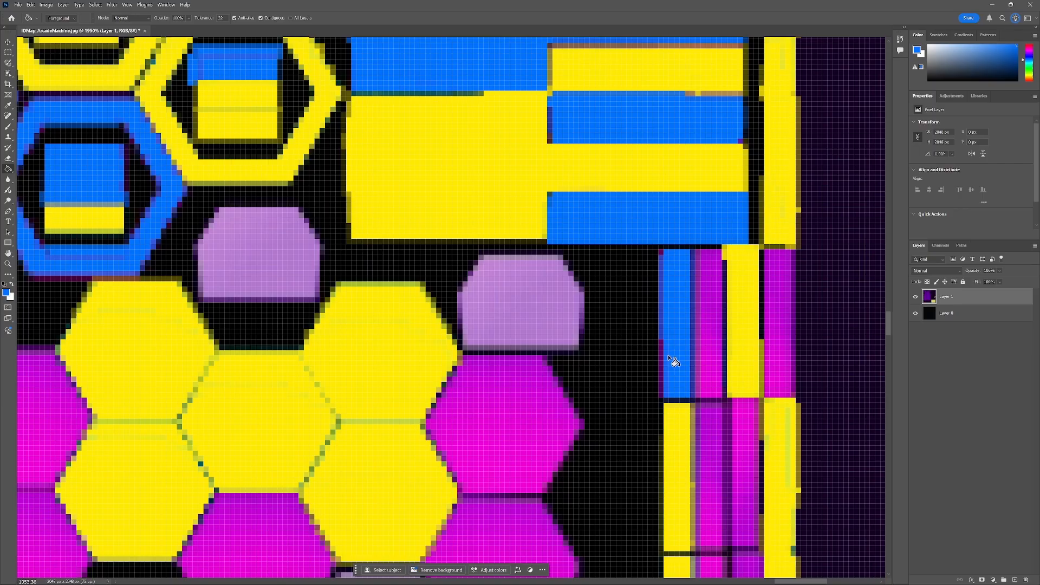
left_click(664, 361)
left_click(706, 361)
left_click(697, 356)
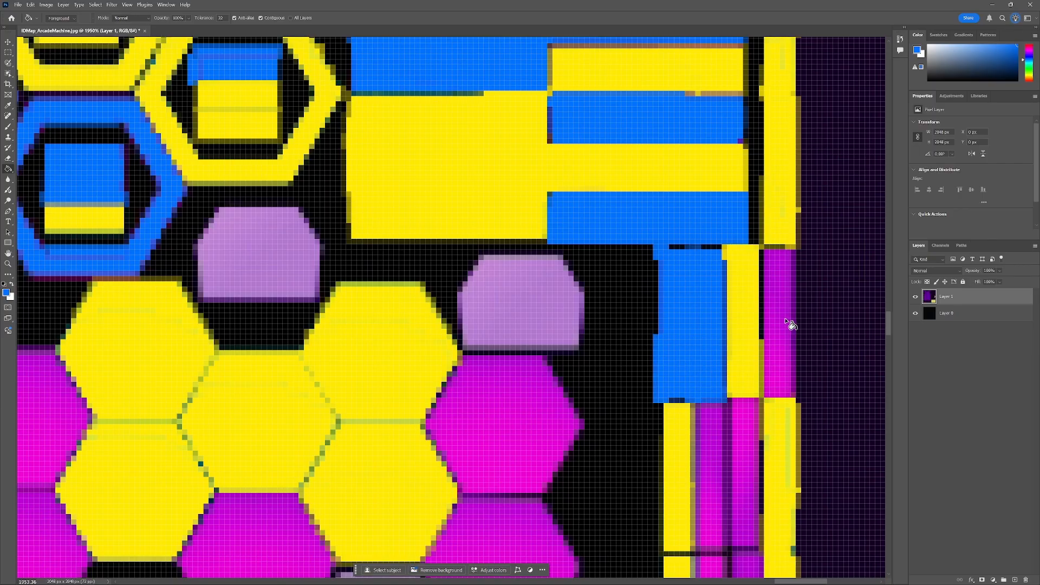
Fill the narrow vertical strips beside the strip block with blue.
left_click(786, 323)
left_click(741, 454)
scroll(720, 471, "down", 3)
left_click(753, 360)
scroll(754, 360, "down", 2)
left_click(744, 350)
left_click(716, 418)
left_click(746, 408)
left_click(726, 374)
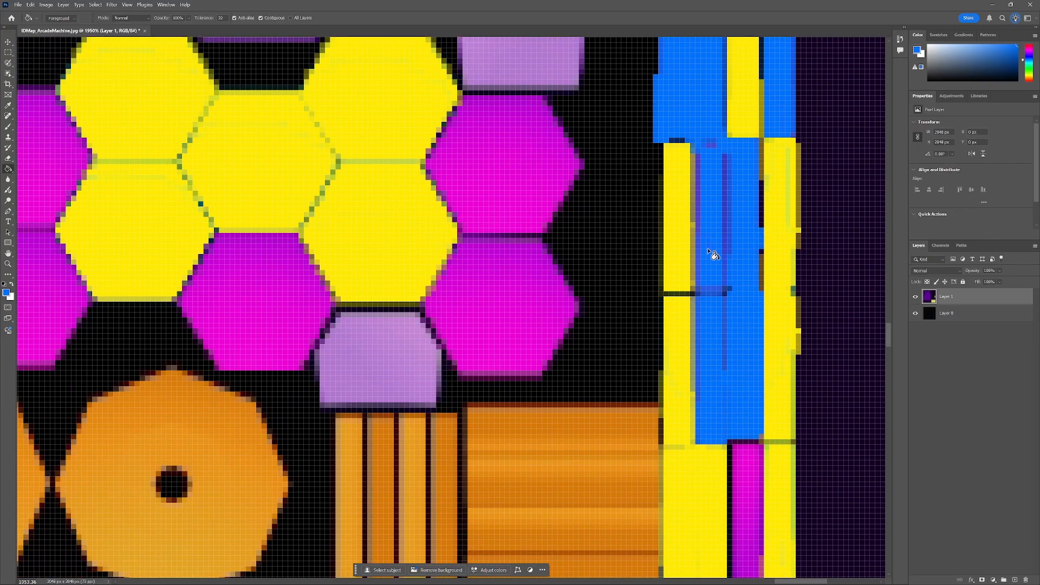
Fill the lower vertical strips in the right-hand column with blue.
scroll(731, 336, "down", 2)
left_click(748, 402)
left_click(751, 461)
scroll(757, 445, "up", 2)
scroll(758, 441, "down", 5)
left_click(764, 380)
left_click(775, 332)
left_click(744, 456)
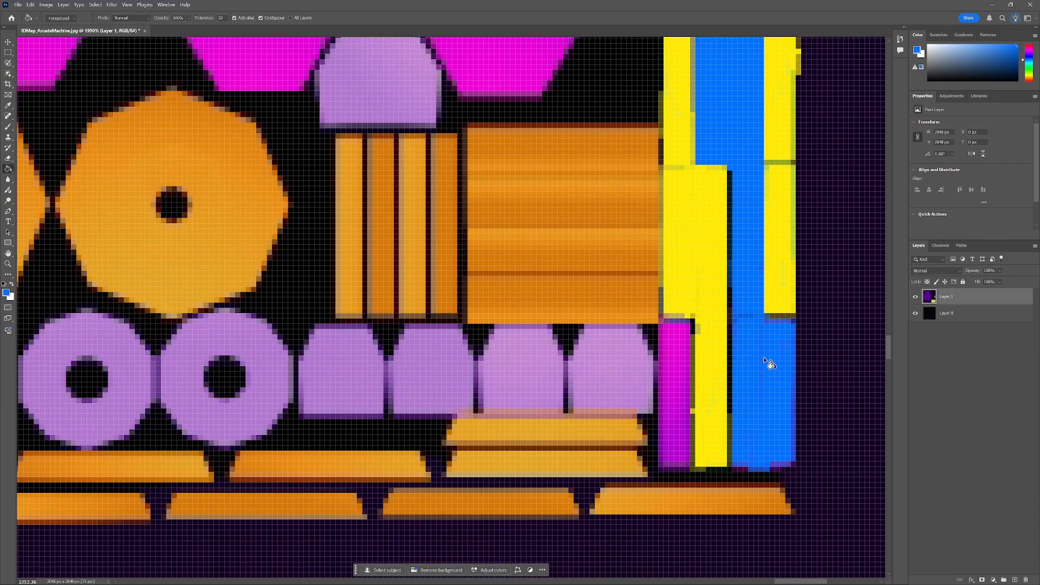
left_click(770, 360)
left_click(675, 382)
left_click(677, 442)
Fill several hexagons in the large hexagon cluster with blue.
scroll(673, 356, "up", 3)
scroll(672, 354, "down", 6)
scroll(361, 330, "up", 4)
left_click(364, 326)
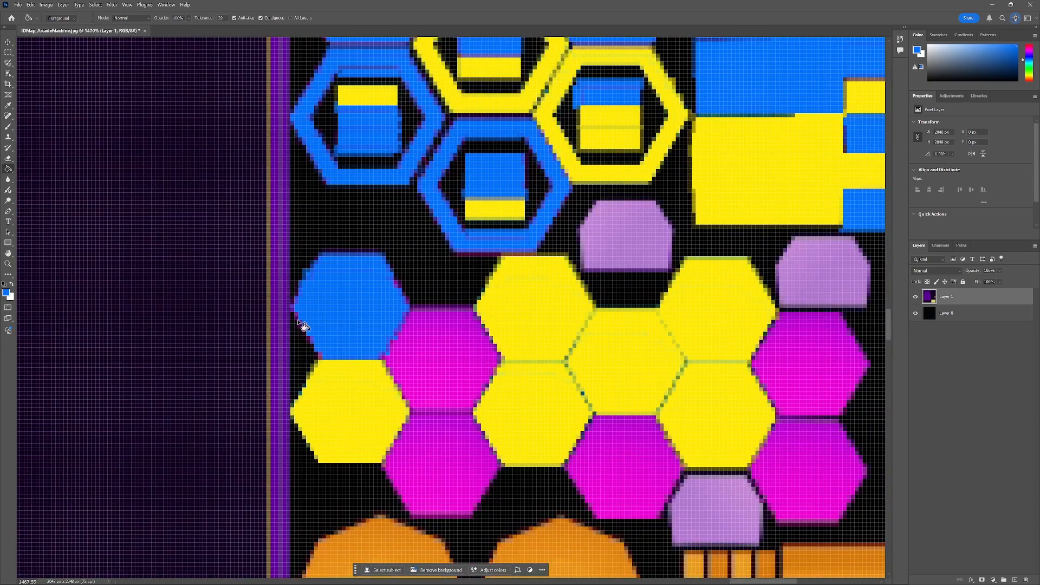
left_click(448, 320)
left_click(453, 460)
left_click(600, 459)
left_click(845, 437)
left_click(811, 369)
scroll(709, 370, "down", 5)
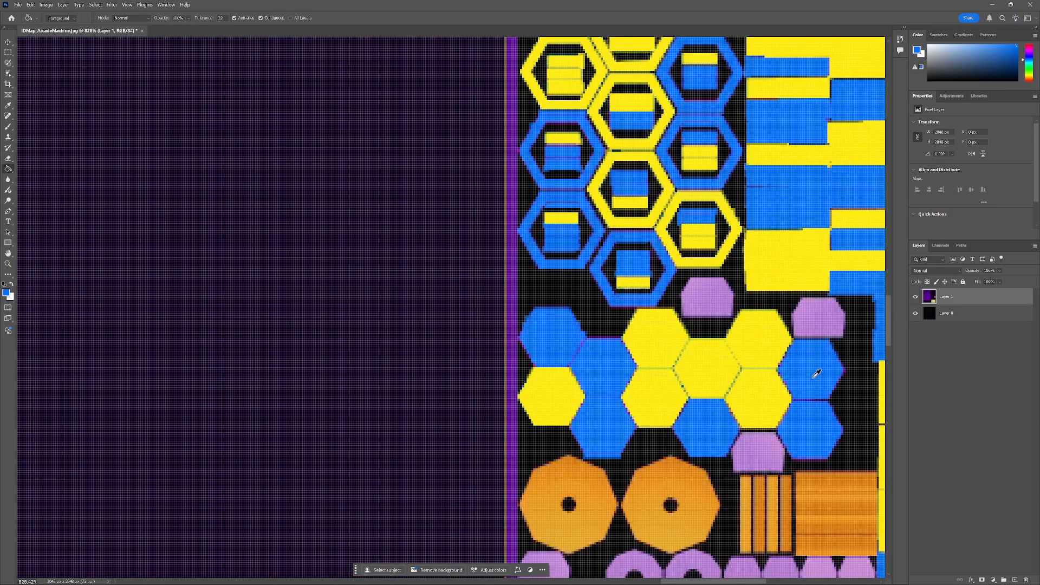
Set the foreground colour to red and fill the light purple hexagons, rings and blocks with red.
scroll(709, 369, "down", 2)
scroll(579, 447, "up", 3)
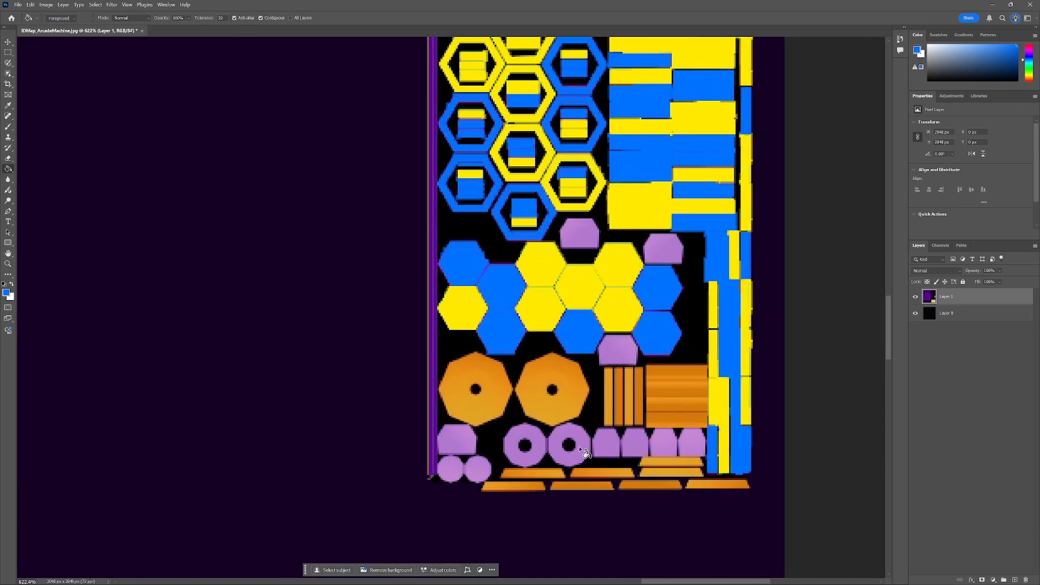
left_click(7, 294)
left_click(324, 342)
left_click(400, 238)
scroll(596, 227, "up", 4)
left_click(569, 168)
left_click(743, 192)
left_click(651, 391)
scroll(639, 390, "down", 4)
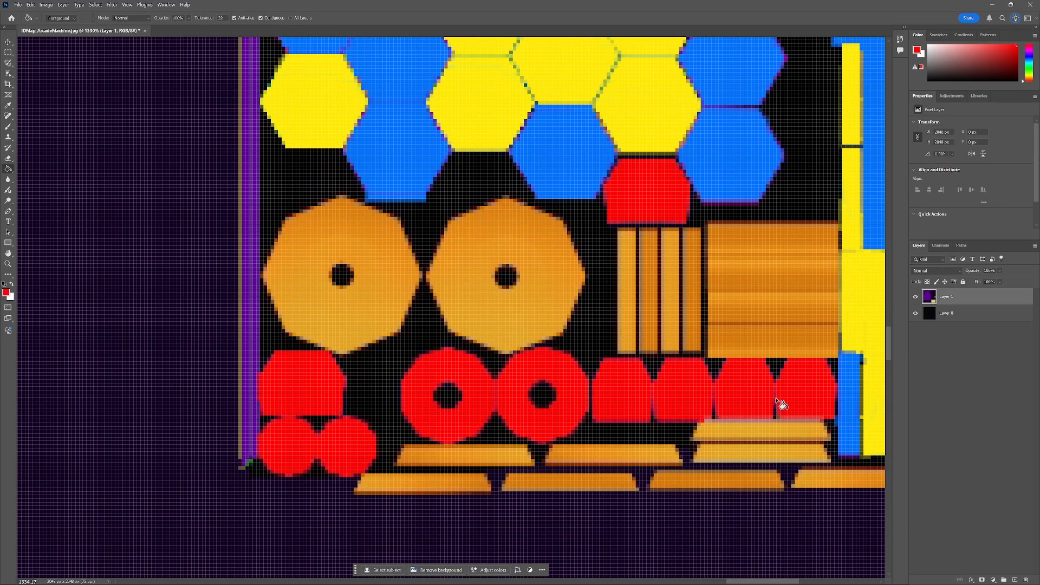
scroll(777, 401, "down", 4)
scroll(454, 407, "up", 8)
left_click(434, 320, "alt")
Sample the purple strip colour with the Eyedropper tool.
left_click(8, 126)
left_click(58, 18)
left_click_drag(52, 46, 45, 46)
mouse_move(452, 347)
left_mouse_down()
mouse_move(451, 507)
mouse_move(450, 324)
mouse_move(448, 440)
mouse_move(421, 528)
left_mouse_up()
scroll(436, 452, "down", 4)
left_click(8, 168)
left_click(427, 339)
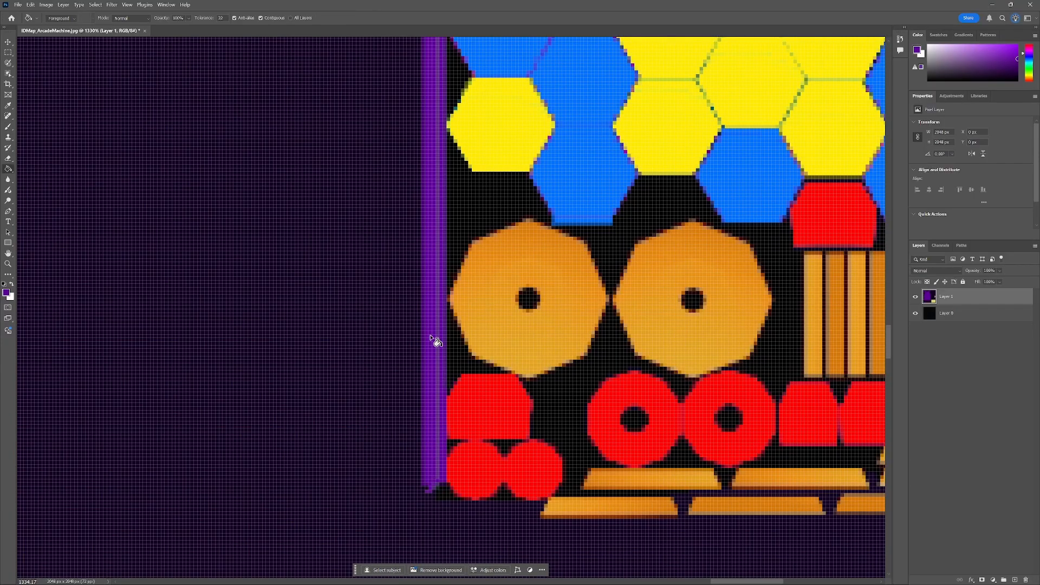
scroll(432, 337, "down", 5)
scroll(548, 351, "up", 4)
Set the foreground colour to a dark grey and fill the two orange octagons with it.
left_click(7, 293)
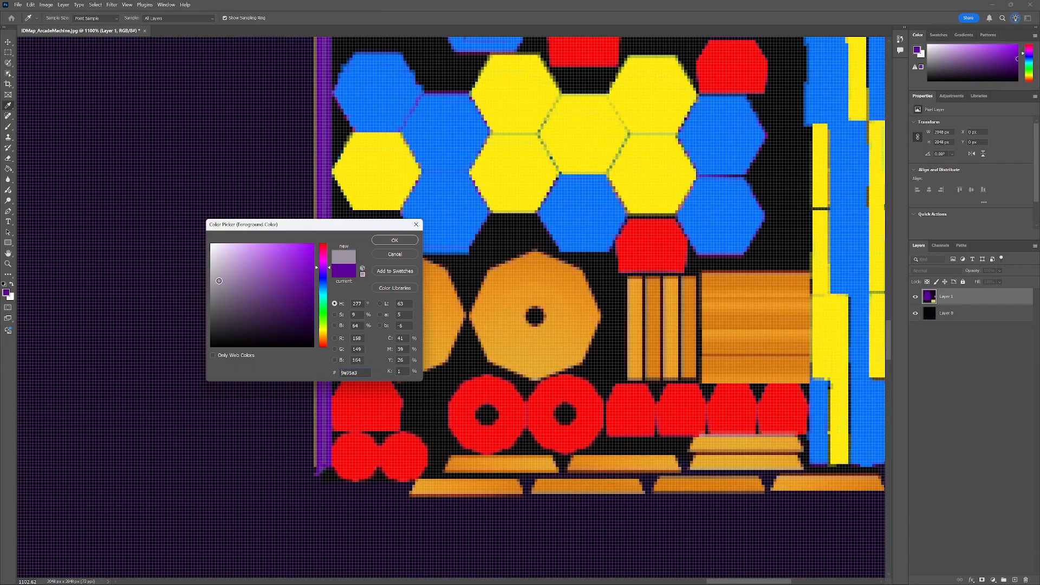
left_click(324, 277)
left_click_drag(220, 311, 237, 310)
left_click(395, 241)
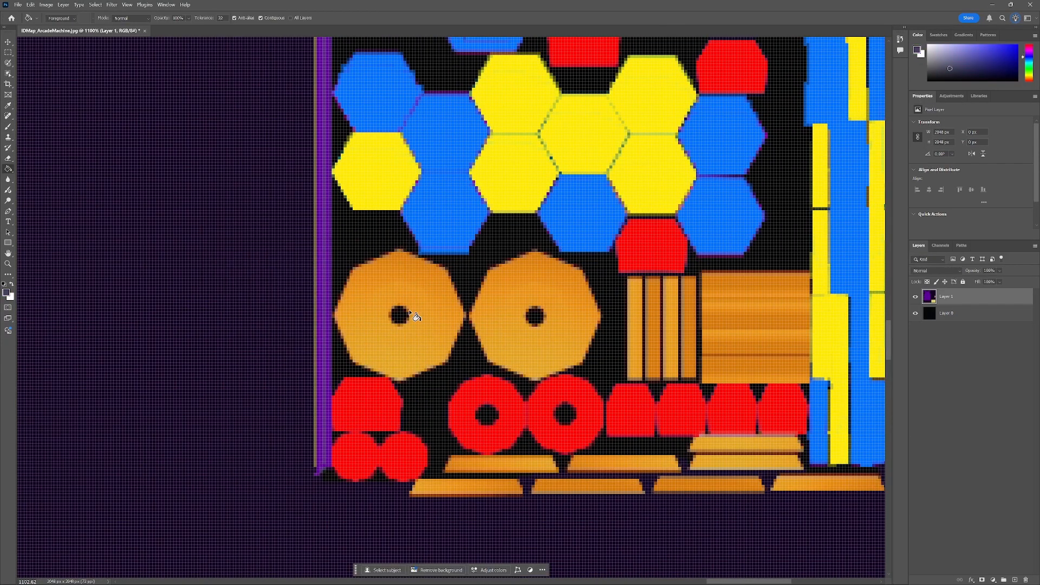
left_click(417, 314)
left_click(490, 314)
scroll(412, 316, "up", 4)
left_click(407, 312)
left_click(593, 317)
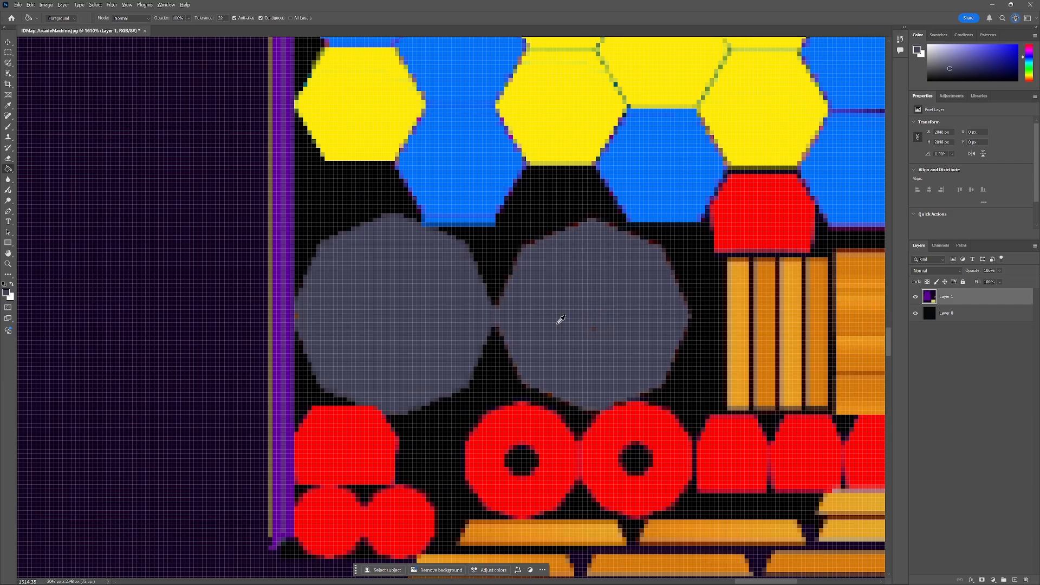
Fill the orange striped blocks beside the octagons with grey.
scroll(579, 321, "down", 3)
scroll(583, 325, "down", 4)
scroll(673, 398, "up", 6)
left_click(552, 346)
left_click(604, 349)
left_click(705, 347)
left_click(704, 396)
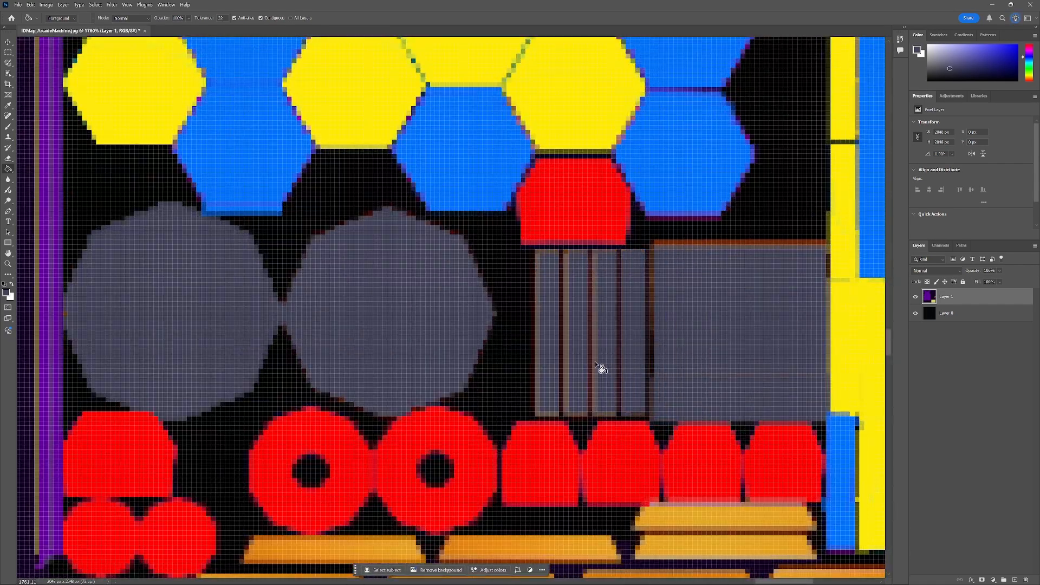
Fill the orange trapezoid bars along the bottom with grey.
scroll(600, 367, "down", 3)
left_click(352, 414)
left_click(296, 455)
left_click(471, 450)
left_click(530, 413)
left_click(725, 411)
left_click(725, 382)
left_click(824, 446)
left_click(666, 447)
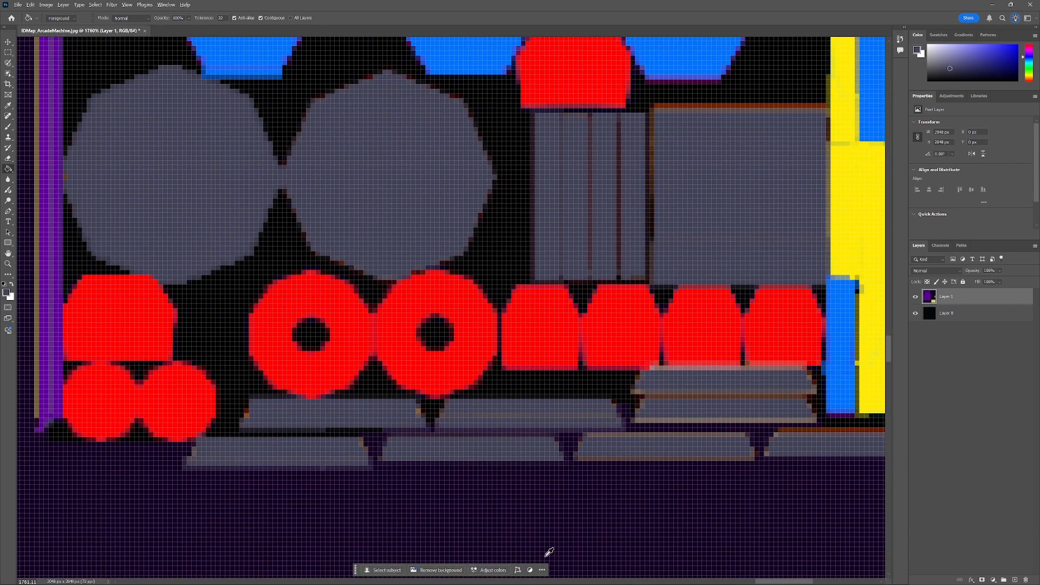
Fill the remaining orange bars and the large orange block with grey.
scroll(544, 547, "right", 3)
left_click(439, 437)
left_click(507, 421)
left_click(534, 392)
left_click(630, 430)
scroll(627, 436, "down", 4)
scroll(493, 279, "up", 6)
left_click(593, 308)
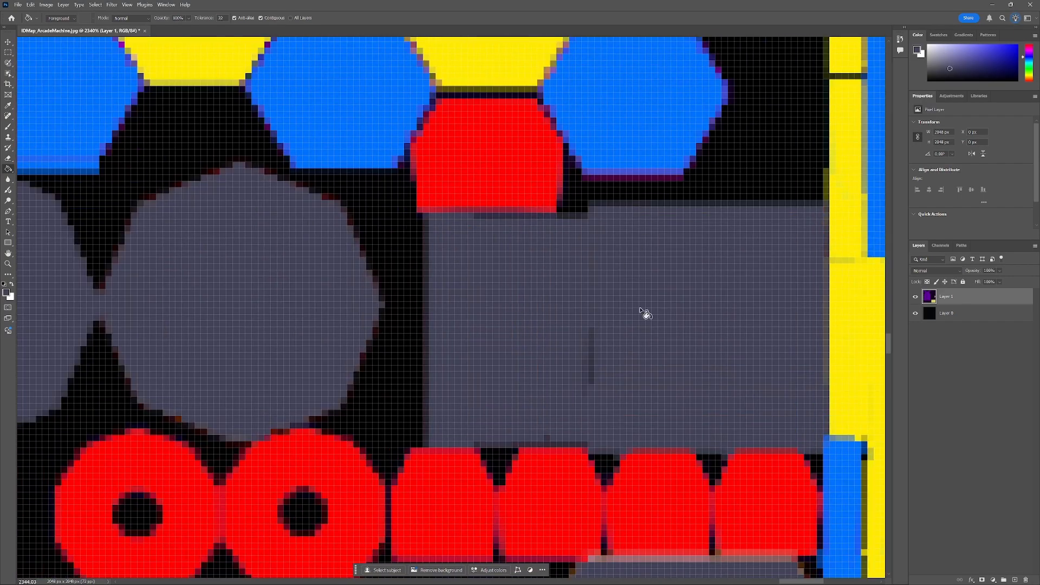
Place the UVWTemplate_ArcadeMachineModified image as a layer below Layer 1.
scroll(634, 341, "down", 9)
scroll(627, 345, "down", 6)
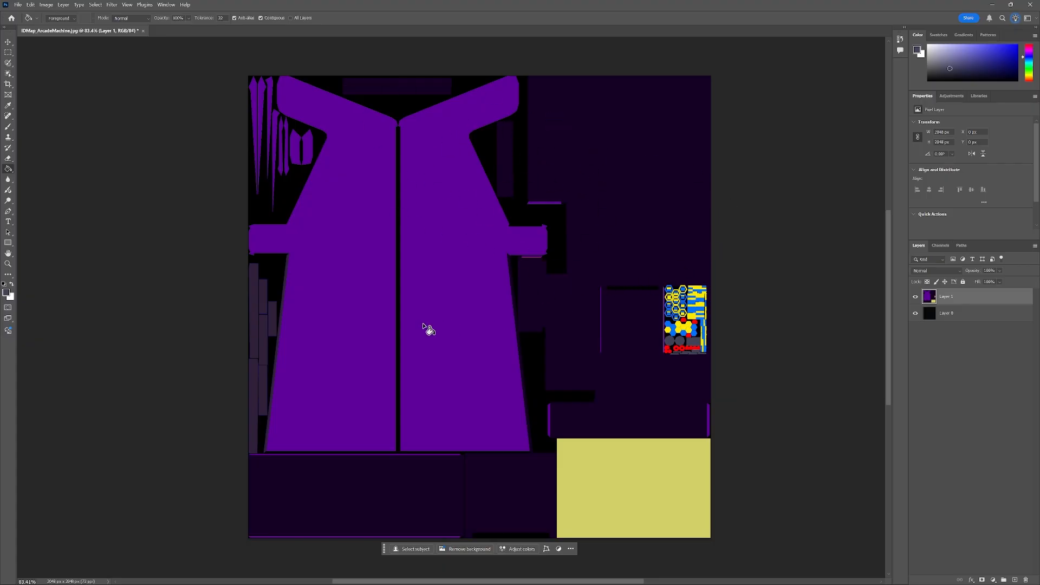
left_click_drag(0, 147, 441, 134)
left_click_drag(547, 204, 552, 440)
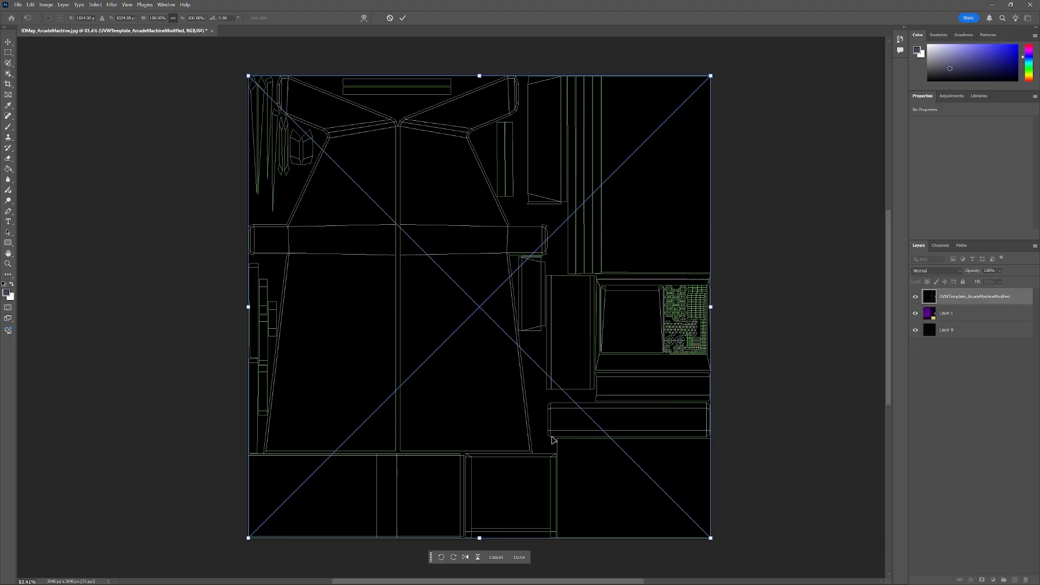
left_click_drag(969, 300, 969, 320)
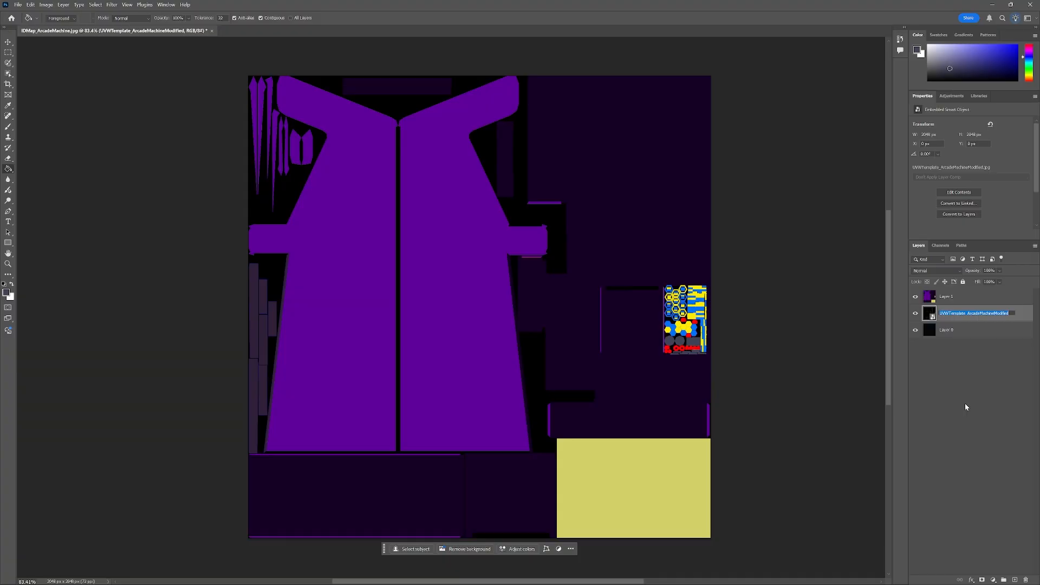
Rename the template layer as UVWTemplate.
key("Right")
key("BackSpace")
key("BackSpace")
key("BackSpace")
key("BackSpace")
key("BackSpace")
key("BackSpace")
key("BackSpace")
key("BackSpace")
key("BackSpace")
key("BackSpace")
key("BackSpace")
key("BackSpace")
key("BackSpace")
key("BackSpace")
key("BackSpace")
key("BackSpace")
key("BackSpace")
key("BackSpace")
key("BackSpace")
key("BackSpace")
key("Return")
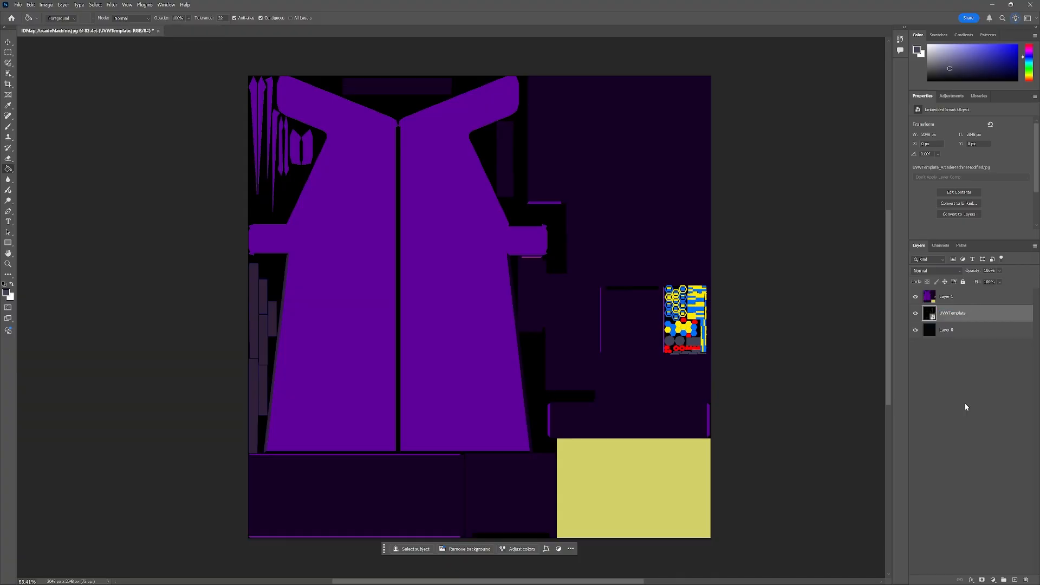
Set Layer 1's opacity to 40%.
left_click(958, 297)
left_click(1000, 270)
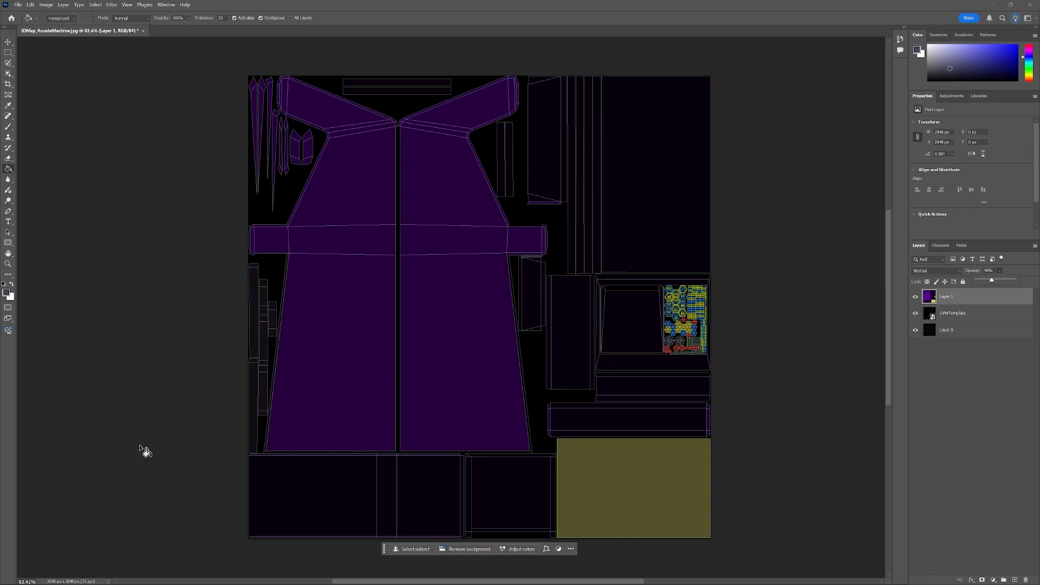
Place the NebulaSkullLogoOnly_B_PurpleMix image, scale it up over the cabinet's side panel and rotate it about 4.6°.
key("v")
left_click_drag(0, 147, 338, 119)
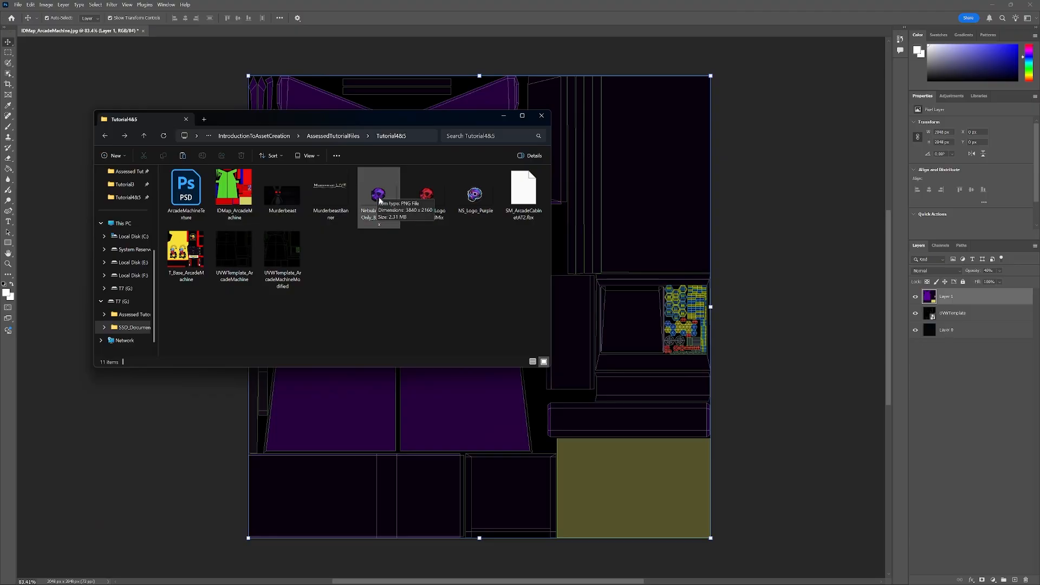
left_click_drag(380, 199, 496, 403)
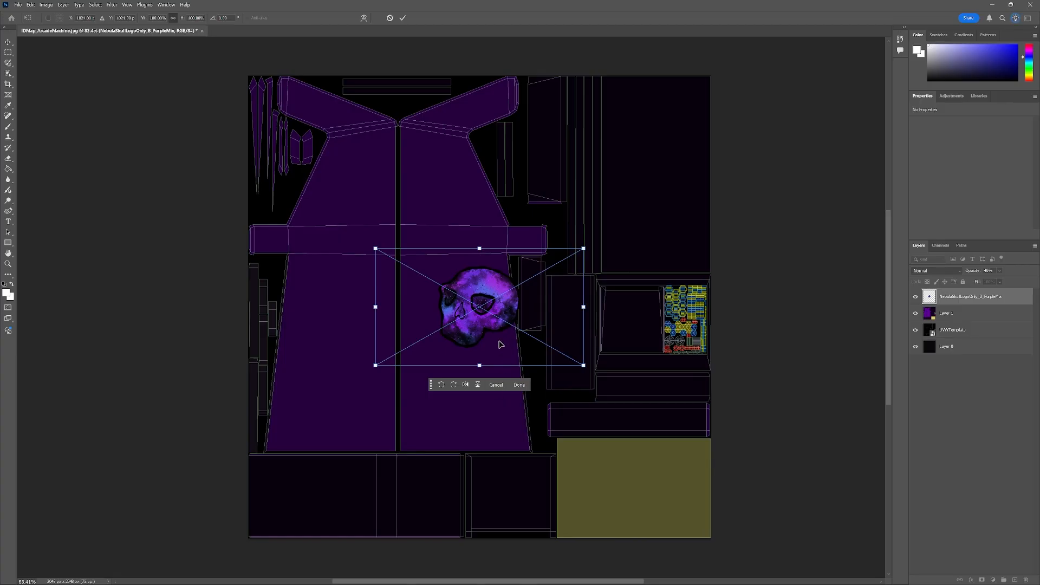
left_click_drag(492, 325, 353, 338)
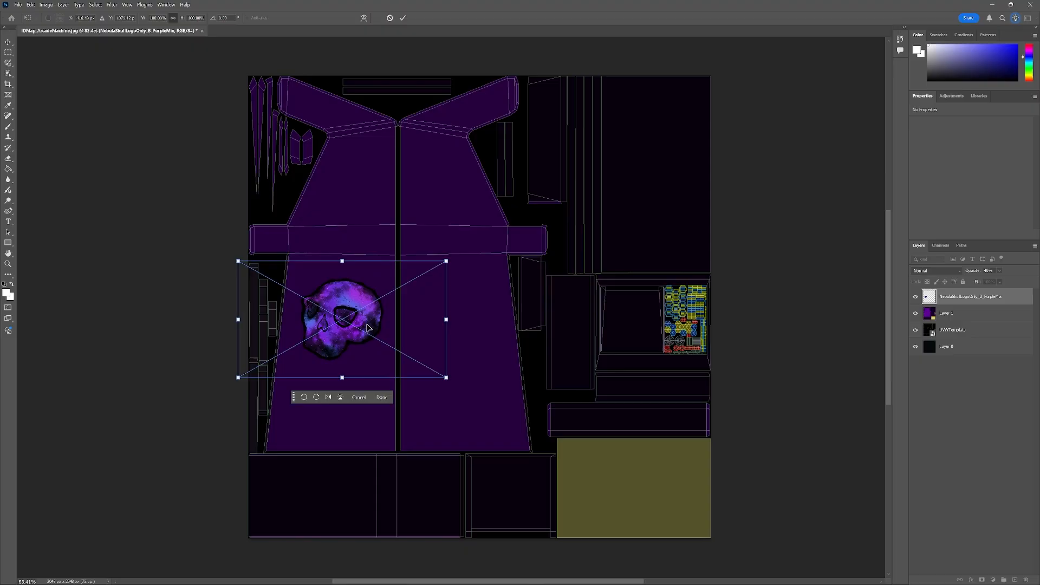
left_click_drag(447, 262, 670, 172)
left_click_drag(474, 262, 407, 302)
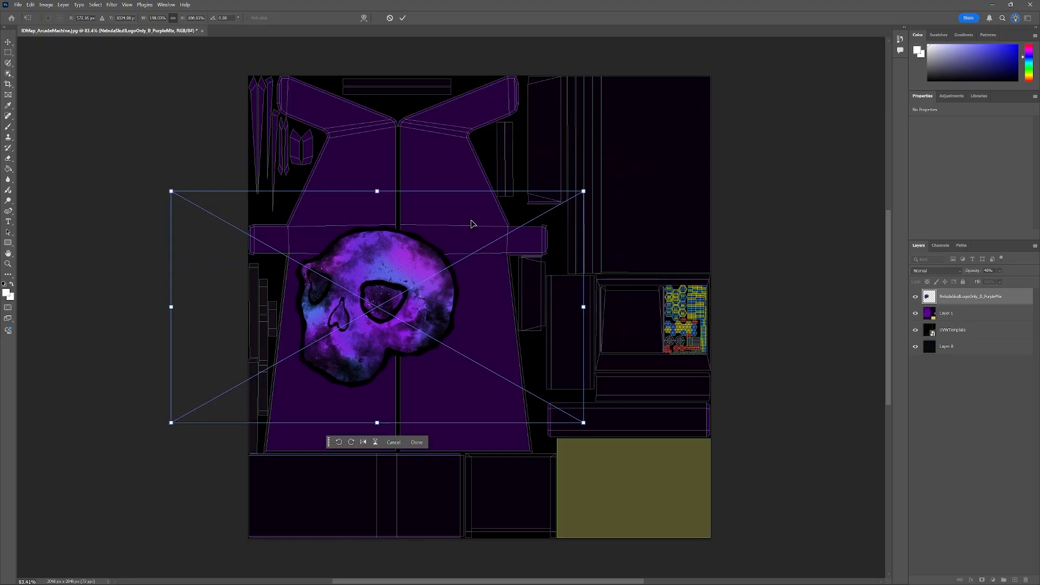
left_click_drag(592, 188, 601, 210)
left_click_drag(408, 274, 403, 282)
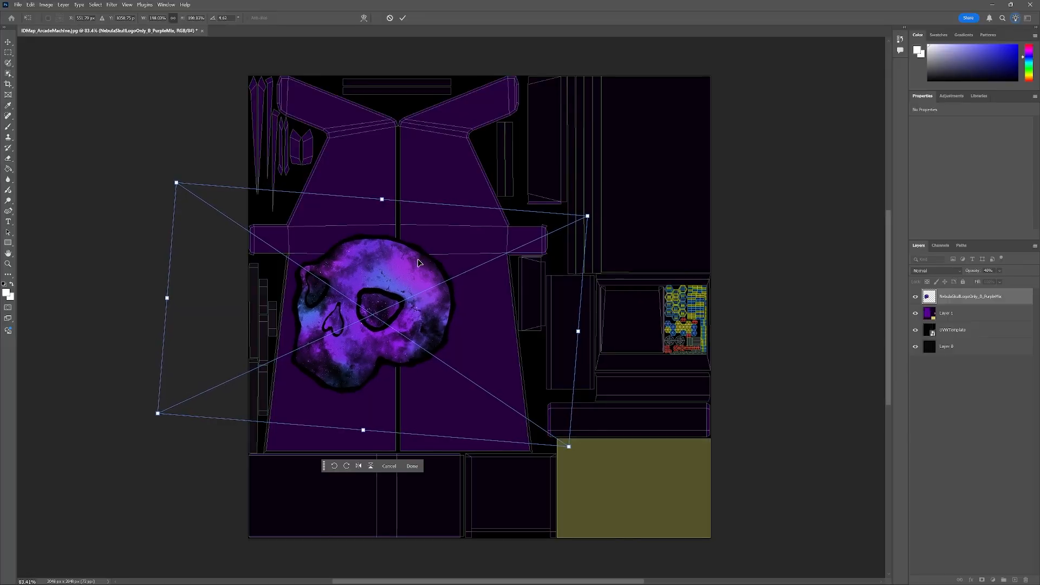
scroll(426, 253, "up", 1)
scroll(426, 254, "up", 2)
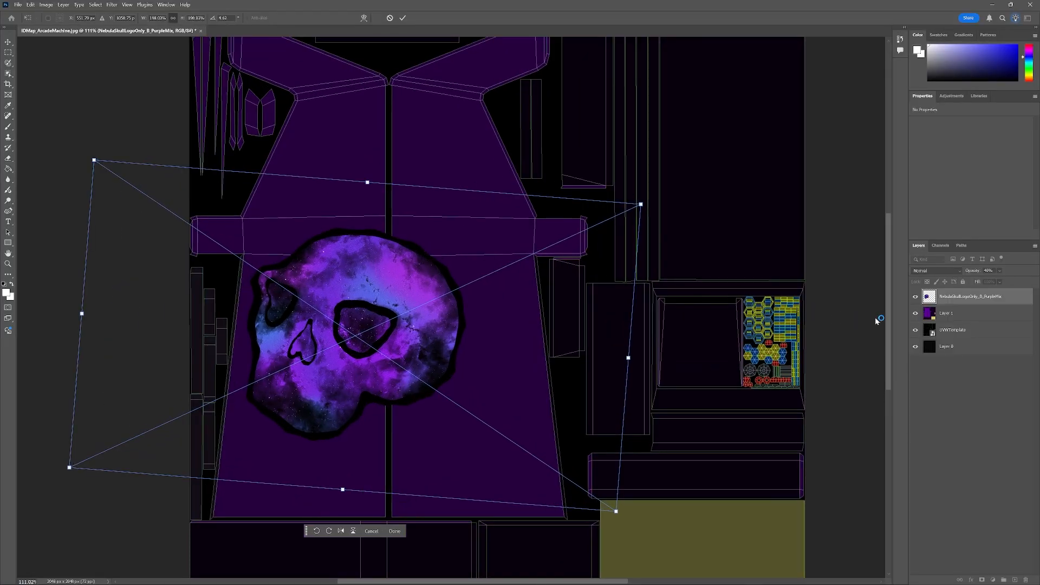
key("Return")
Rasterize the skull layer and remove the part of the skull right of the panel's centre seam.
right_click(970, 301)
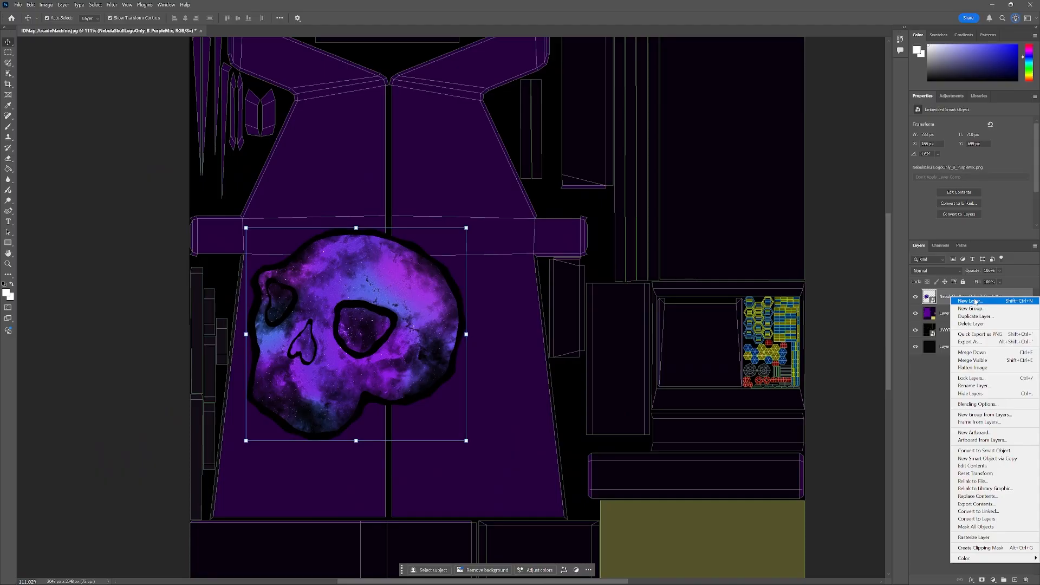
left_click(975, 538)
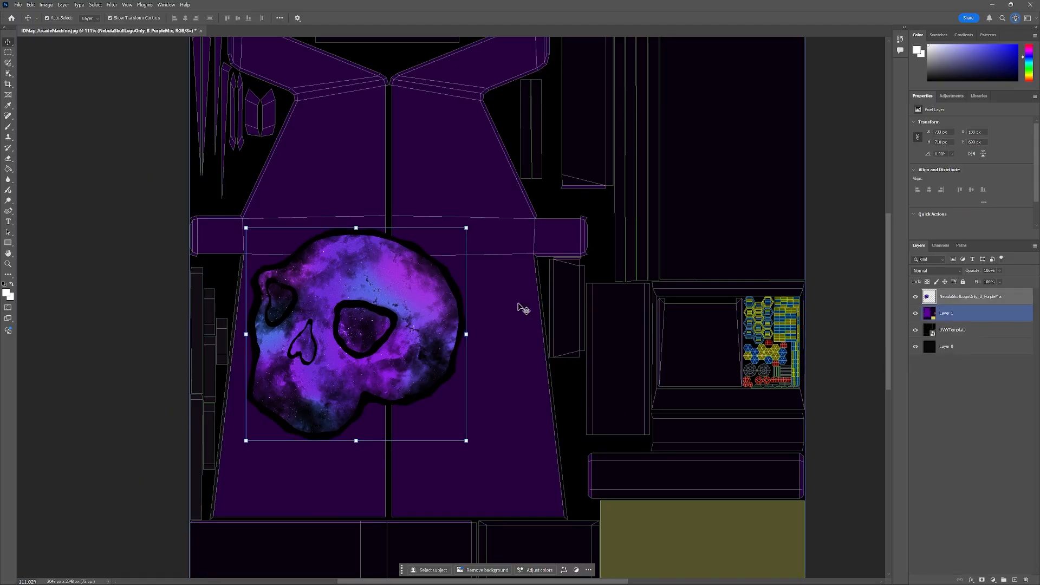
left_click(8, 52)
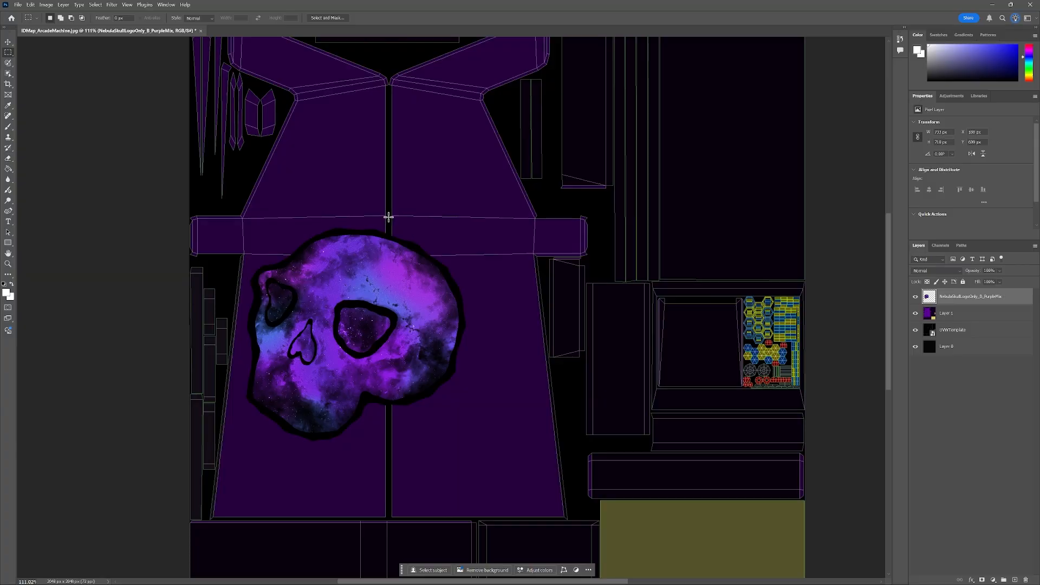
left_click_drag(388, 216, 400, 265)
key("ctrl+d")
left_click_drag(388, 209, 499, 454)
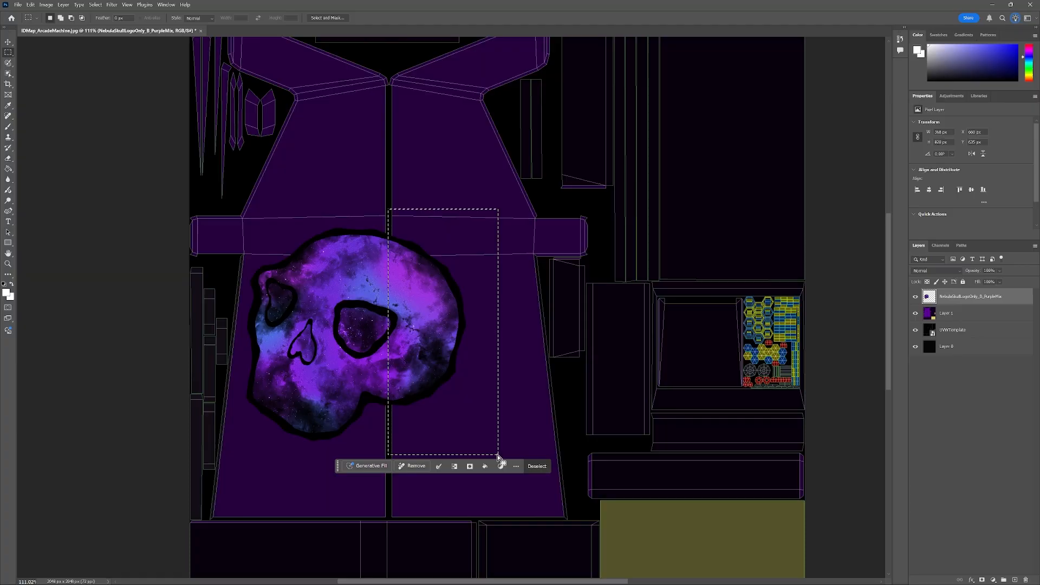
right_click(437, 329)
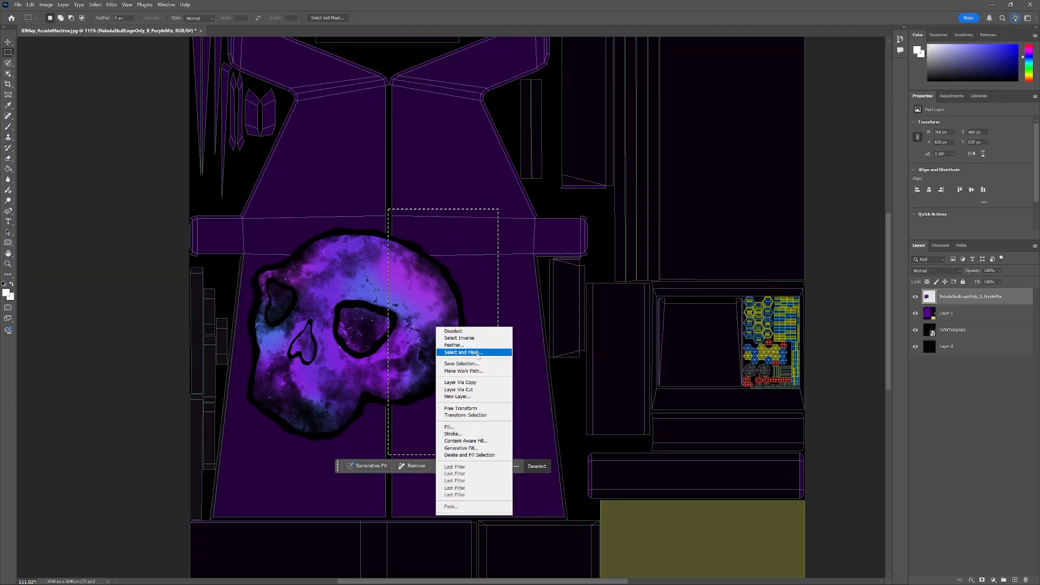
left_click(485, 390)
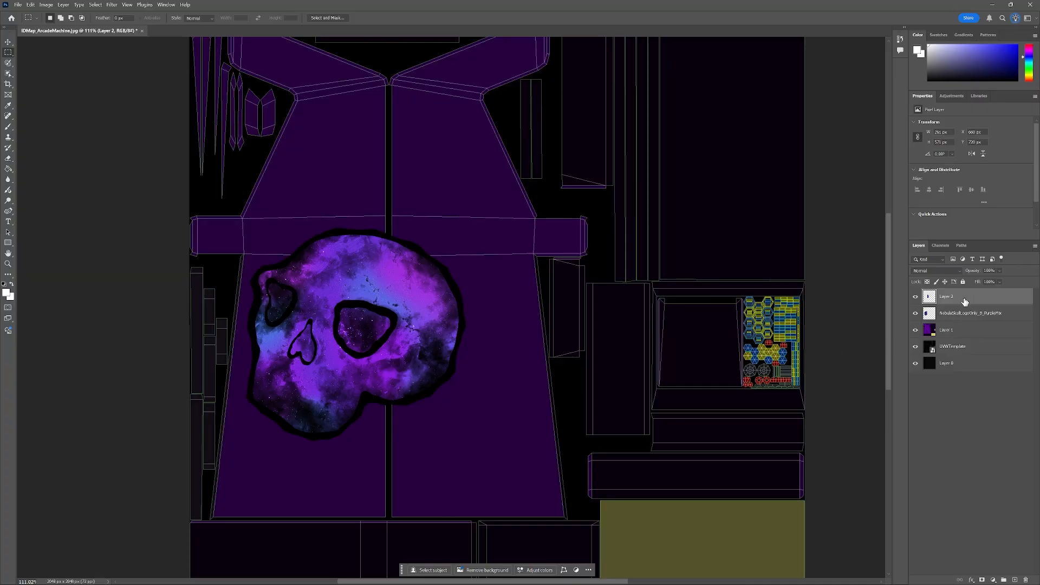
key("Delete")
left_click(952, 315)
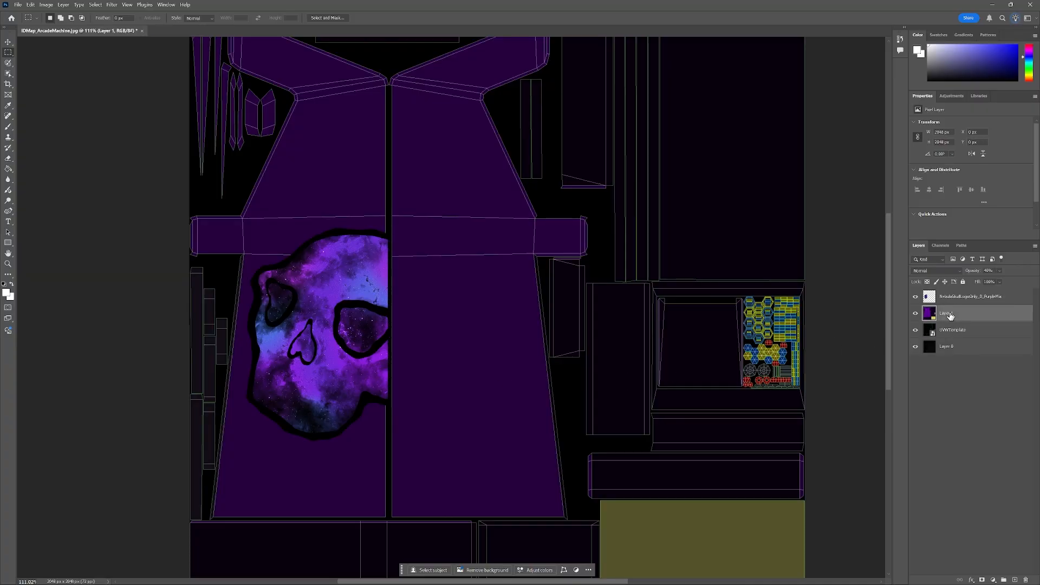
Rename the purple skull layer as Logo1.
left_click(953, 301)
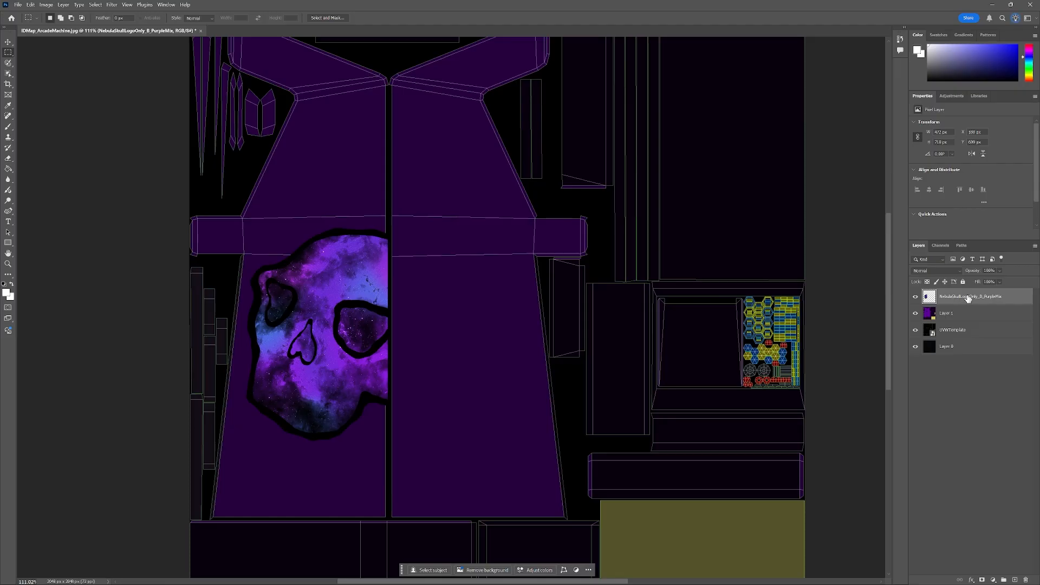
double_click(962, 298)
type("Logo1")
key("Return")
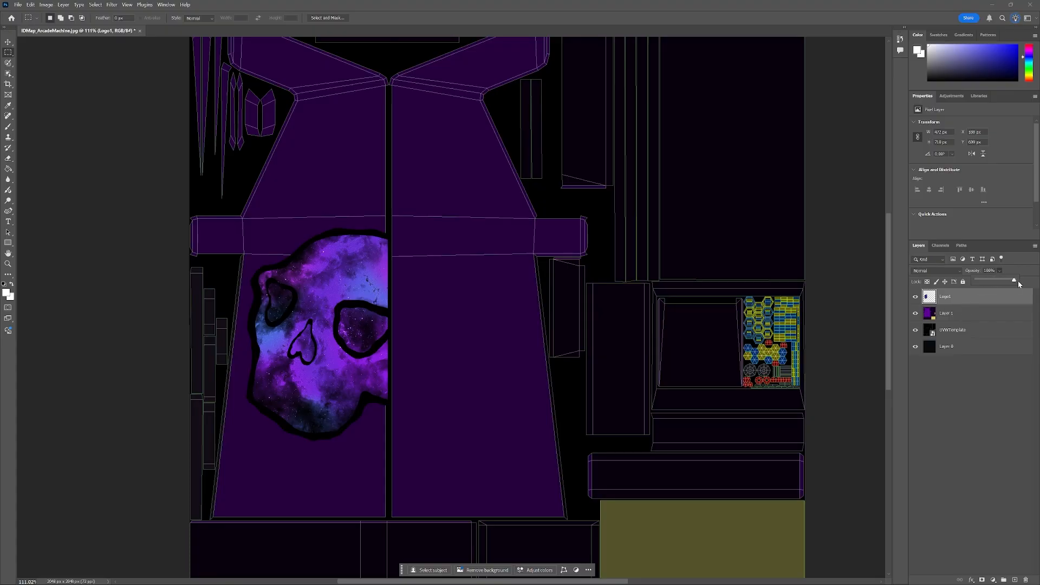
Set Logo1's opacity to 40%.
left_click_drag(1001, 282, 1003, 281)
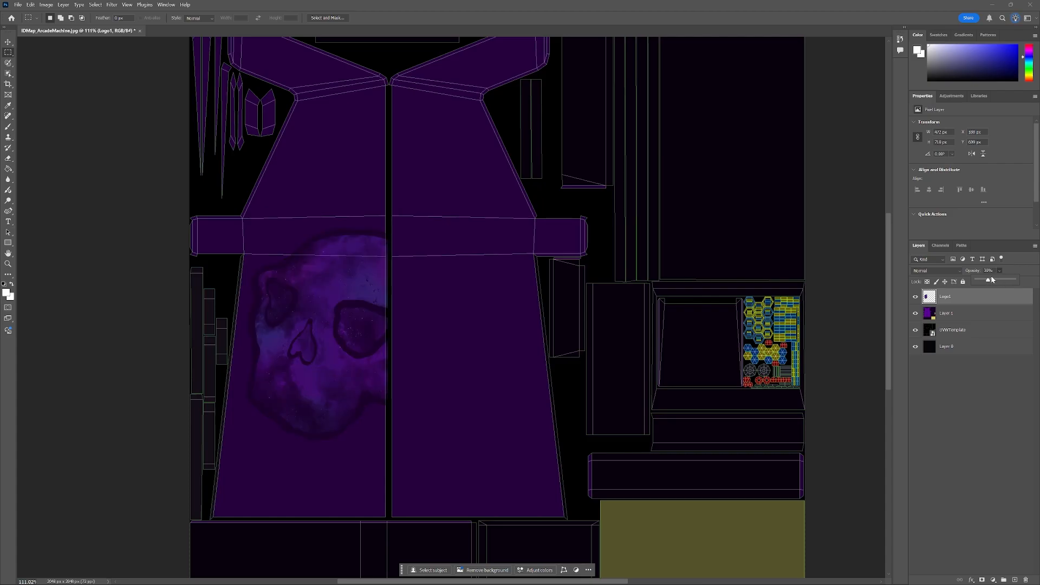
left_click_drag(995, 282, 996, 282)
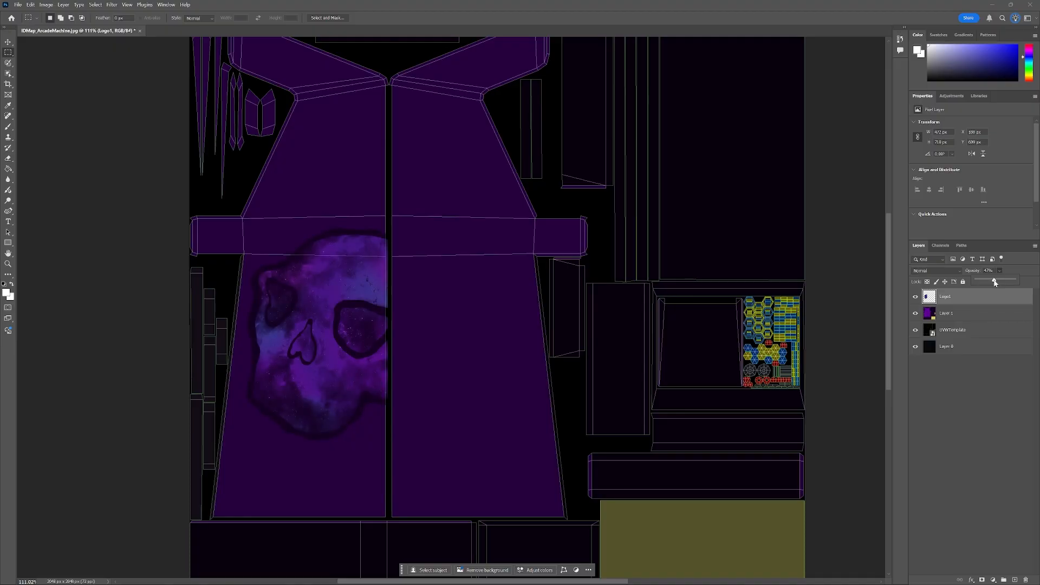
left_click(989, 271)
type("40")
Place the NebulaSkullLogoOnly_B_RedMix image, scale it up over the side panel, tilt it slightly and flip it horizontally.
key("alt+Tab")
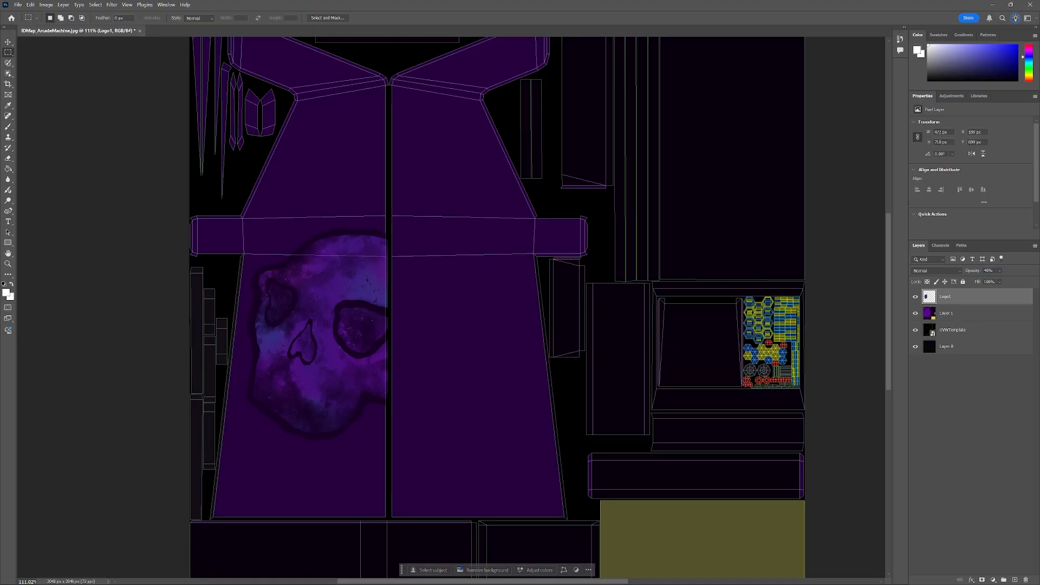
left_click_drag(0, 139, 372, 139)
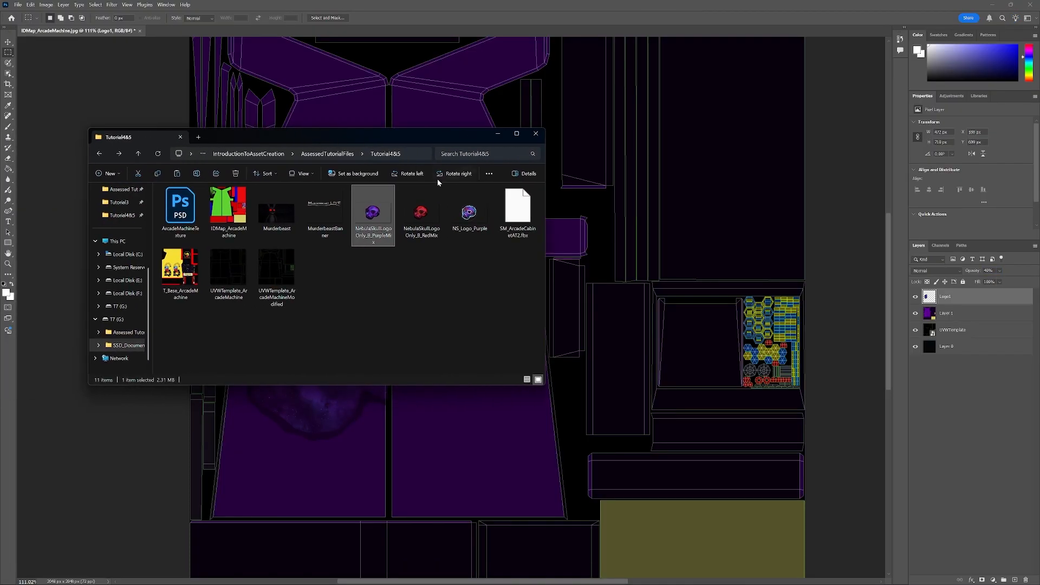
left_click_drag(422, 214, 499, 432)
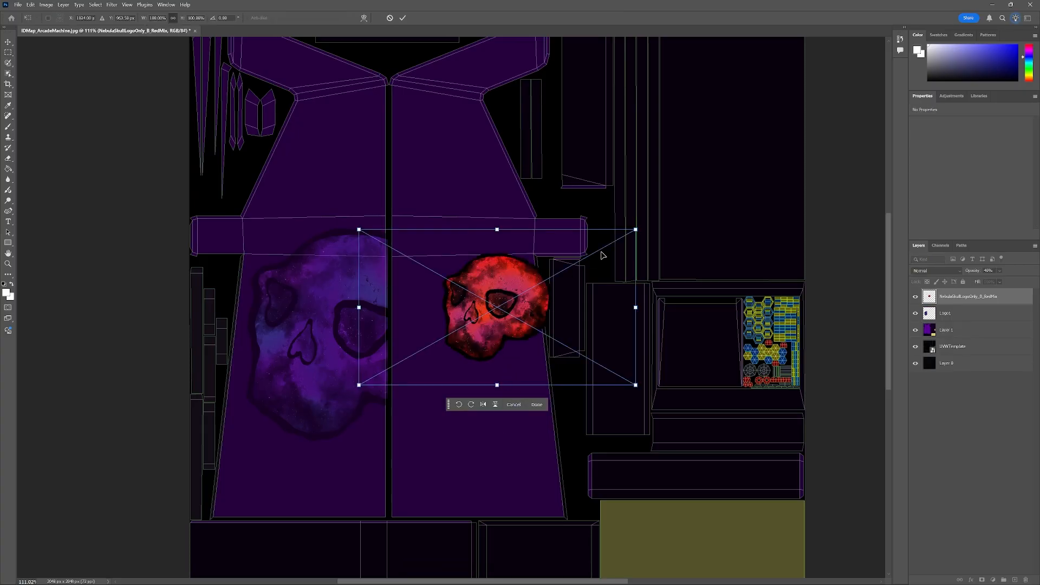
left_click_drag(637, 235, 766, 157)
left_click_drag(604, 267, 372, 355)
left_click_drag(534, 244, 667, 158)
left_click_drag(454, 316, 470, 330)
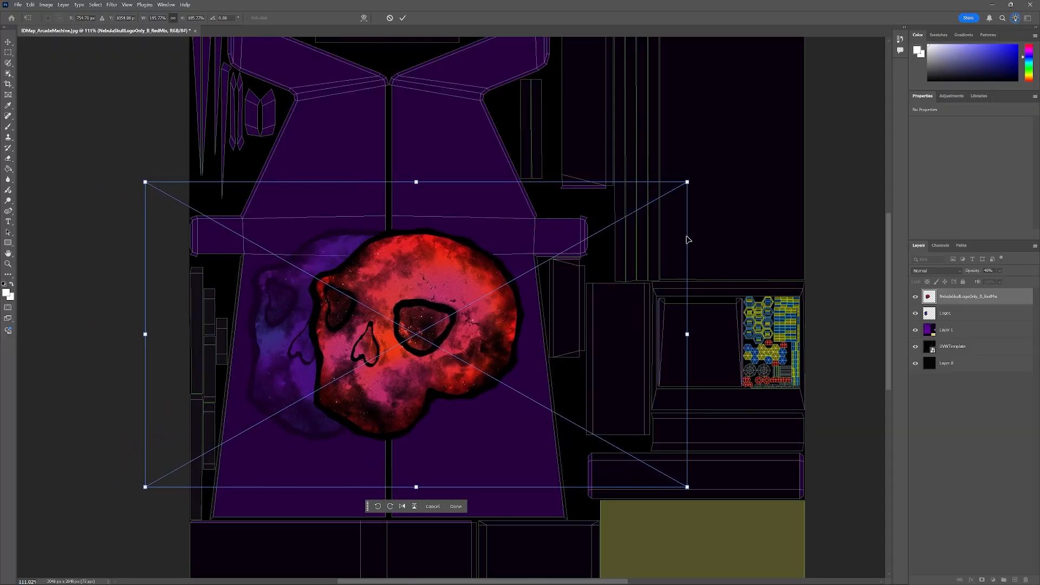
left_click_drag(708, 169, 714, 187)
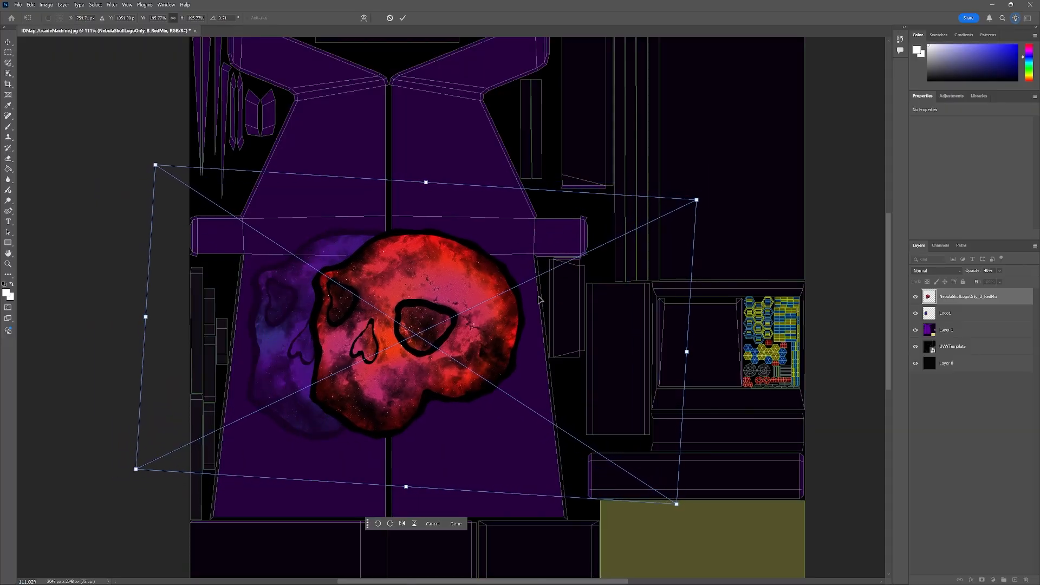
left_click_drag(498, 336, 520, 330)
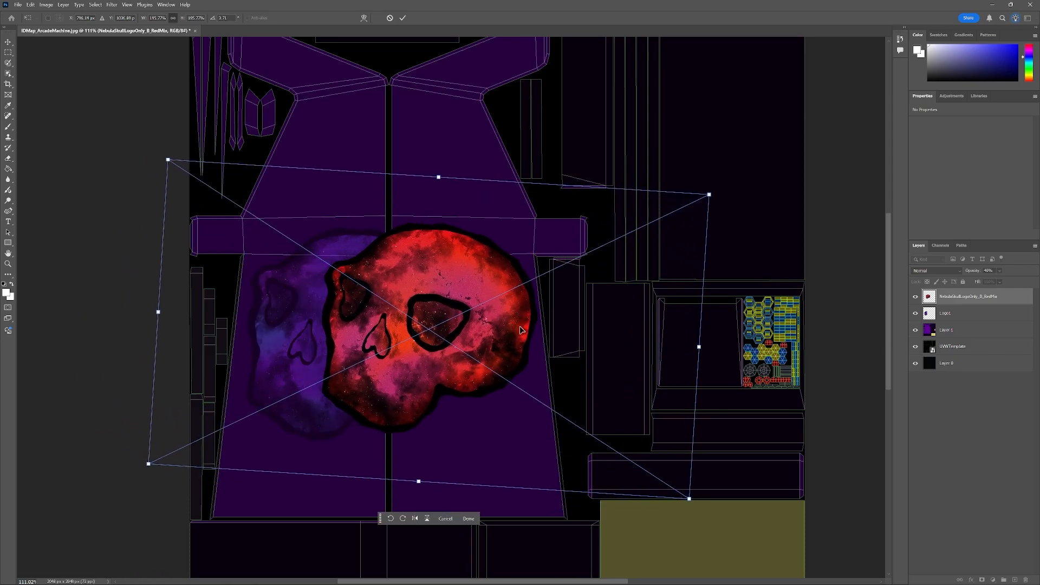
left_click(31, 5)
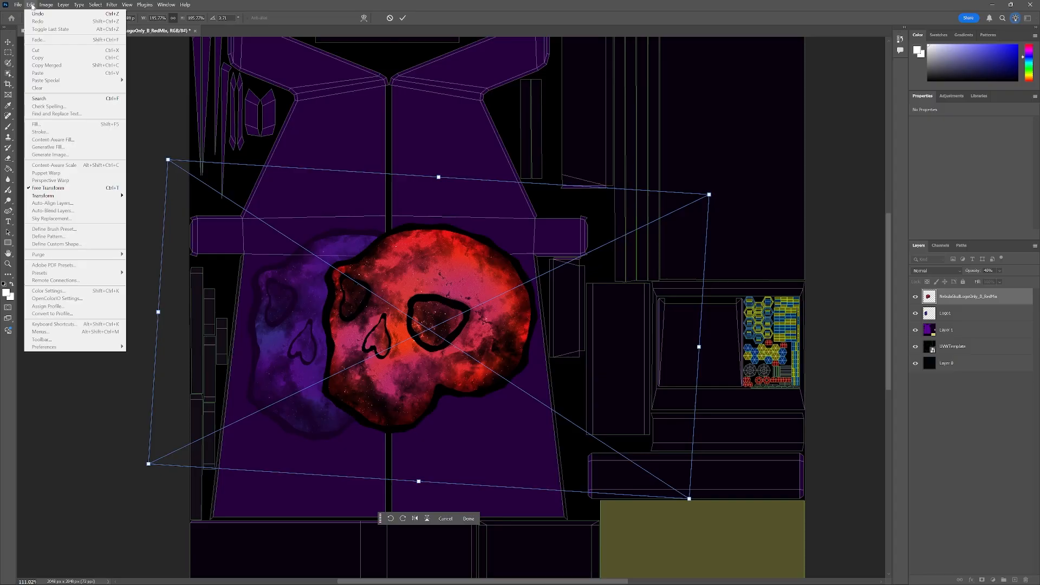
mouse_move(90, 199)
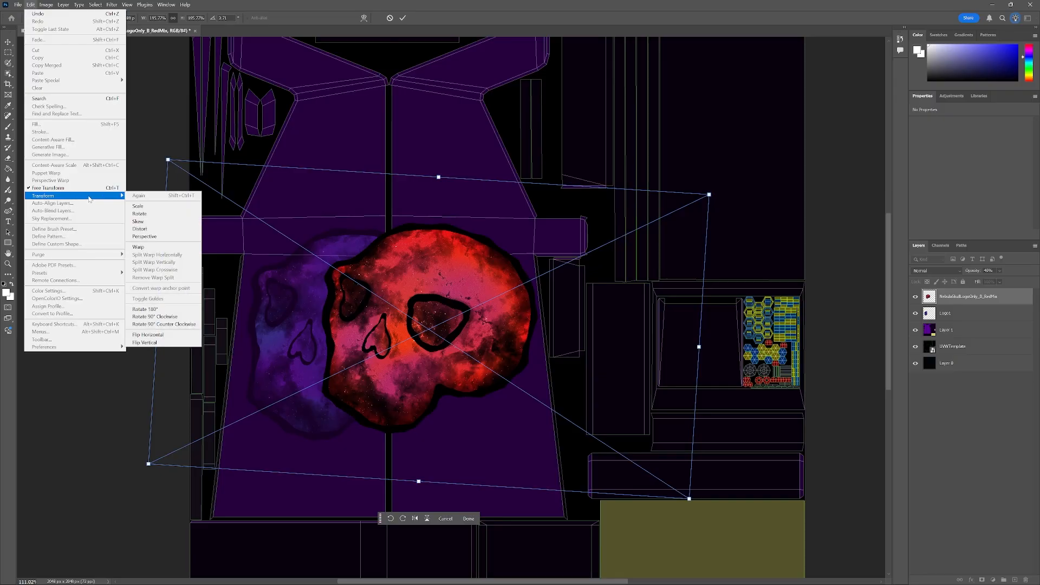
left_click(165, 337)
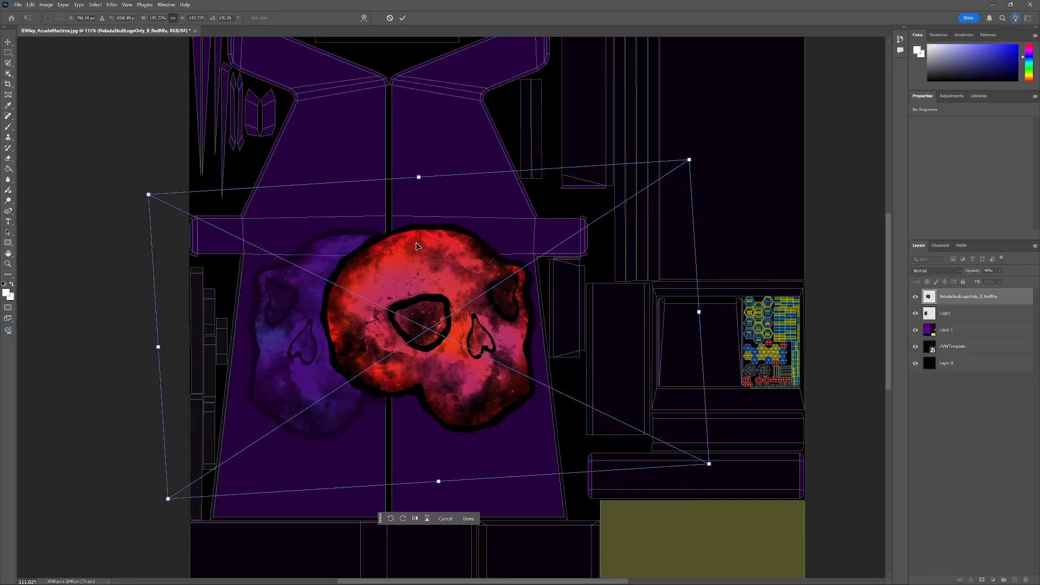
left_click_drag(420, 283, 422, 285)
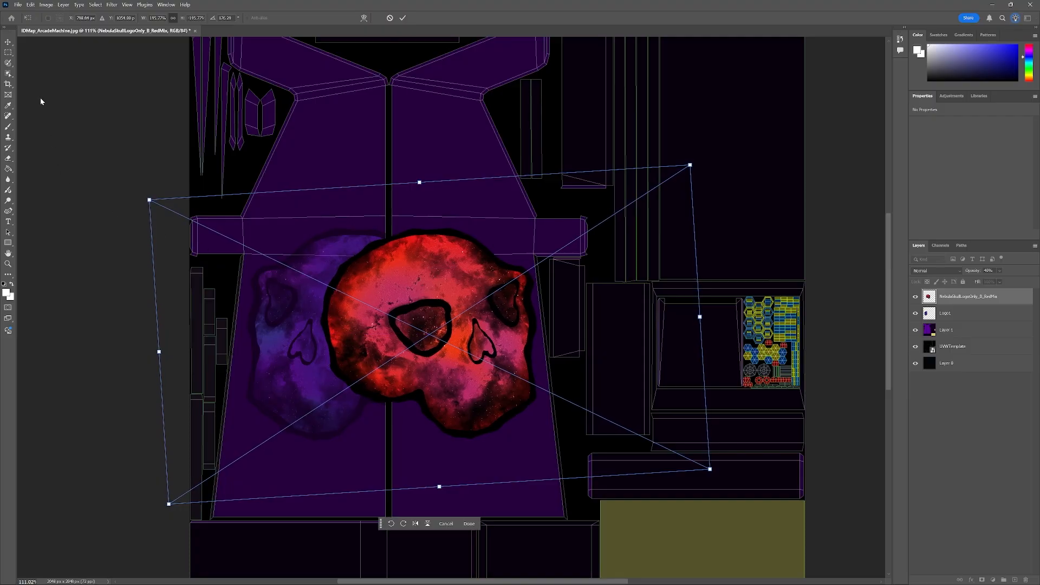
key("Return")
Rasterize the red skull layer and remove the part of the skull left of the panel's centre seam.
right_click(962, 302)
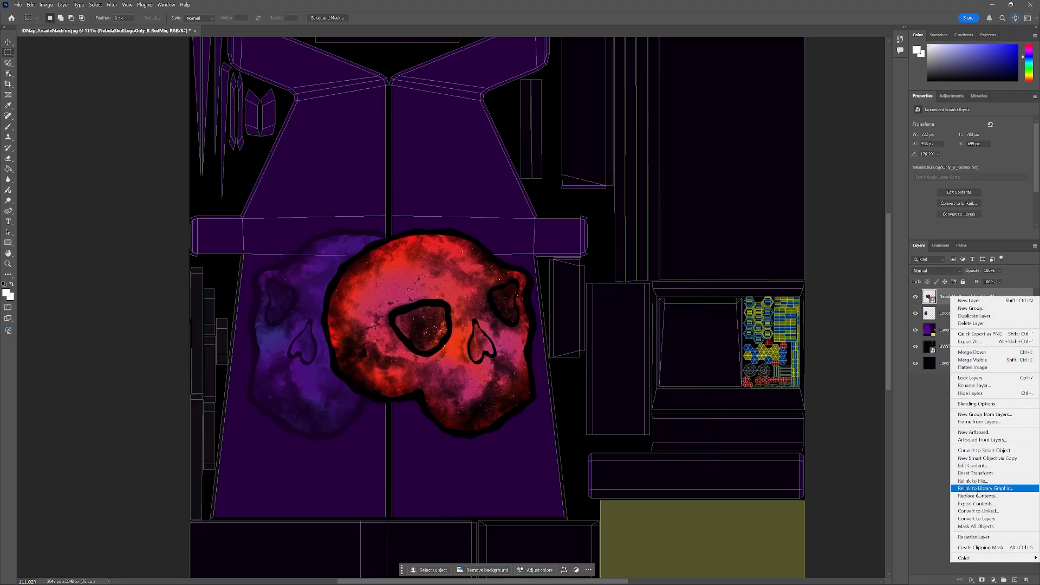
left_click(982, 538)
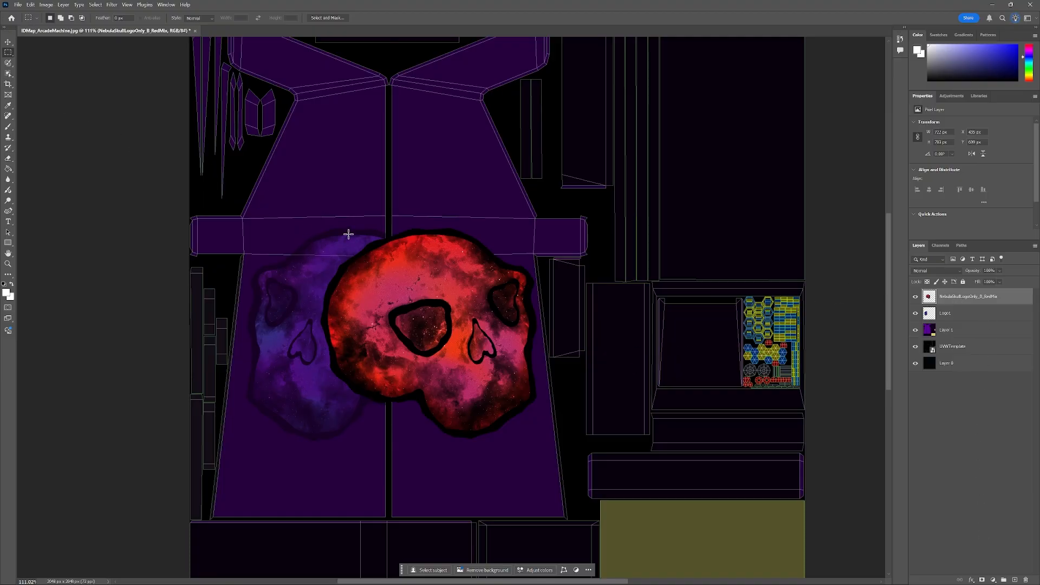
left_click_drag(388, 187, 309, 488)
right_click(367, 338)
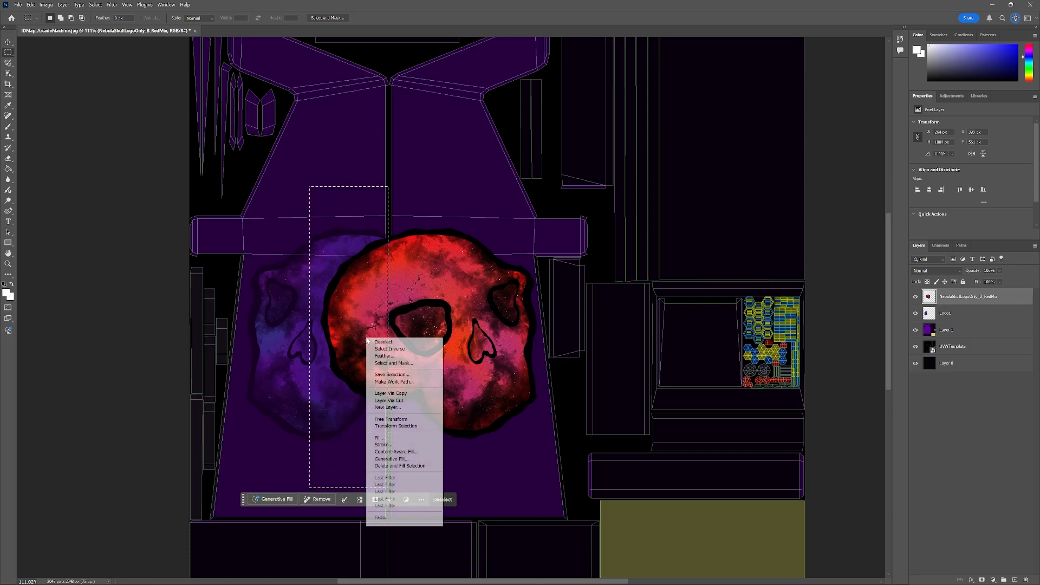
left_click(408, 400)
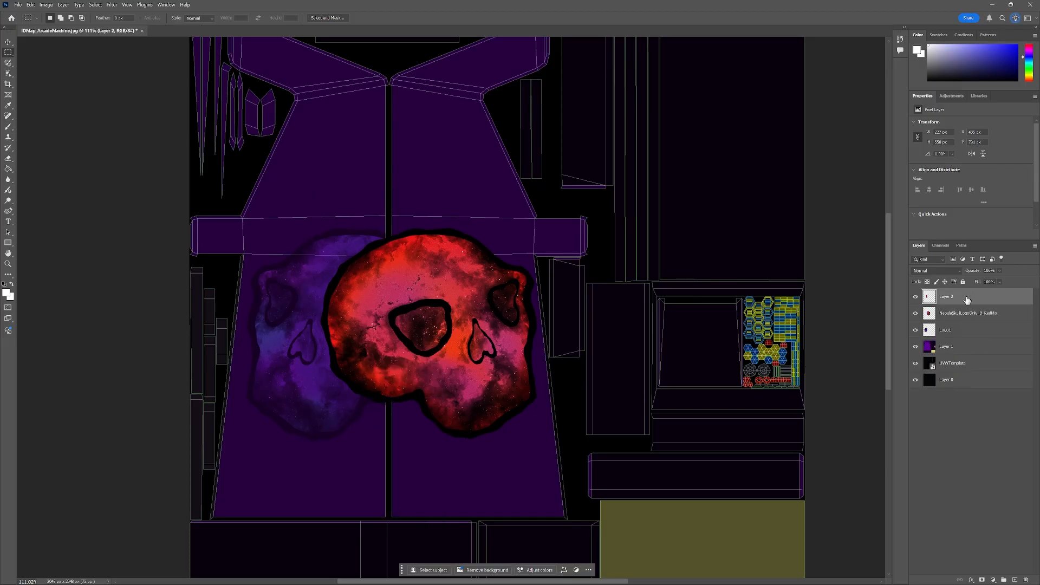
key("Delete")
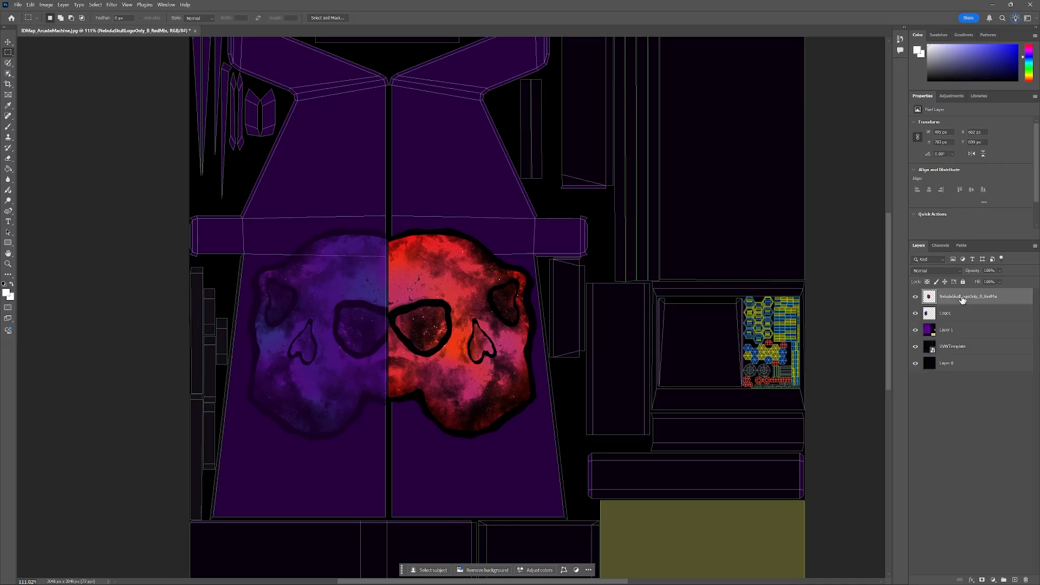
Rename the red skull layer as Logo2 and set its opacity to 40%.
double_click(962, 298)
type("Logo2")
key("Return")
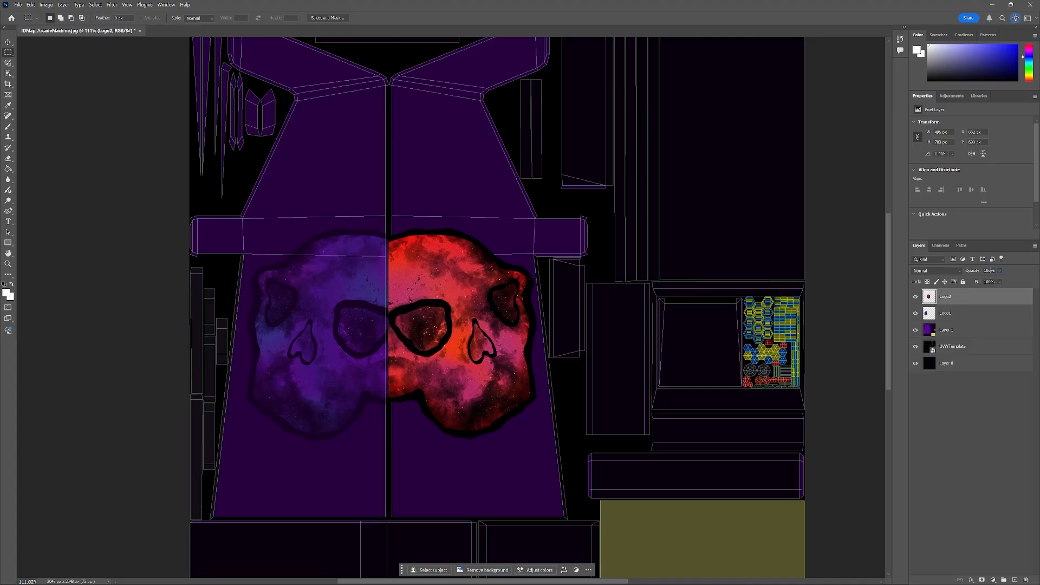
type("40")
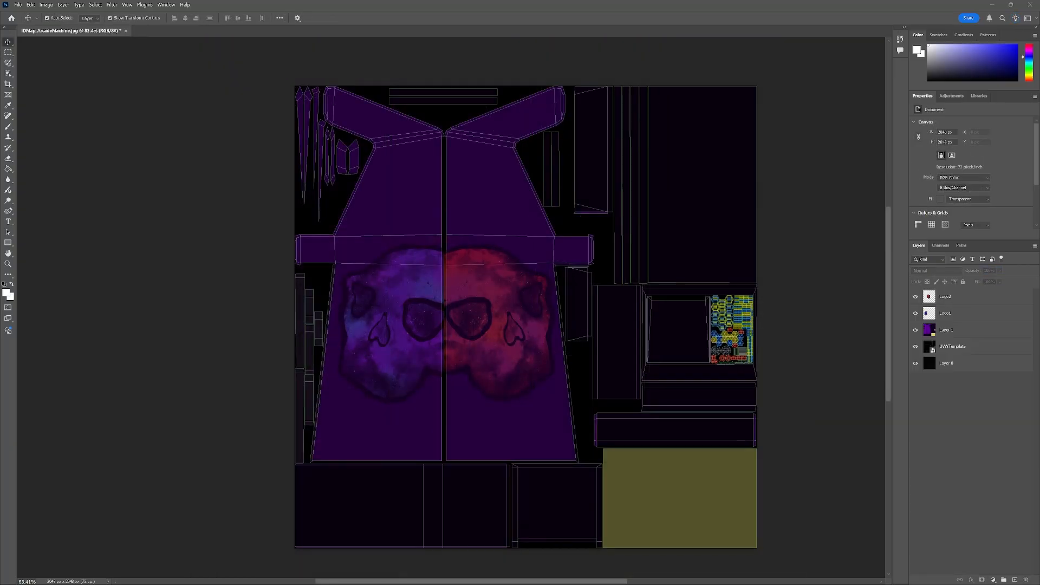
Place the NS_Logo_Purple image in the empty area at the template's upper right corner.
left_click_drag(0, 128, 284, 115)
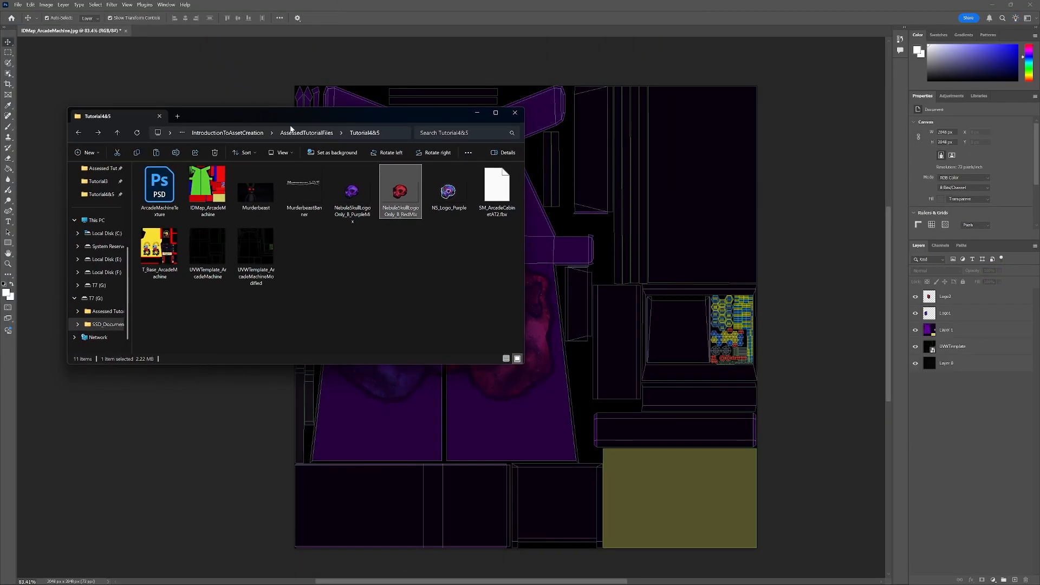
left_click_drag(448, 189, 691, 193)
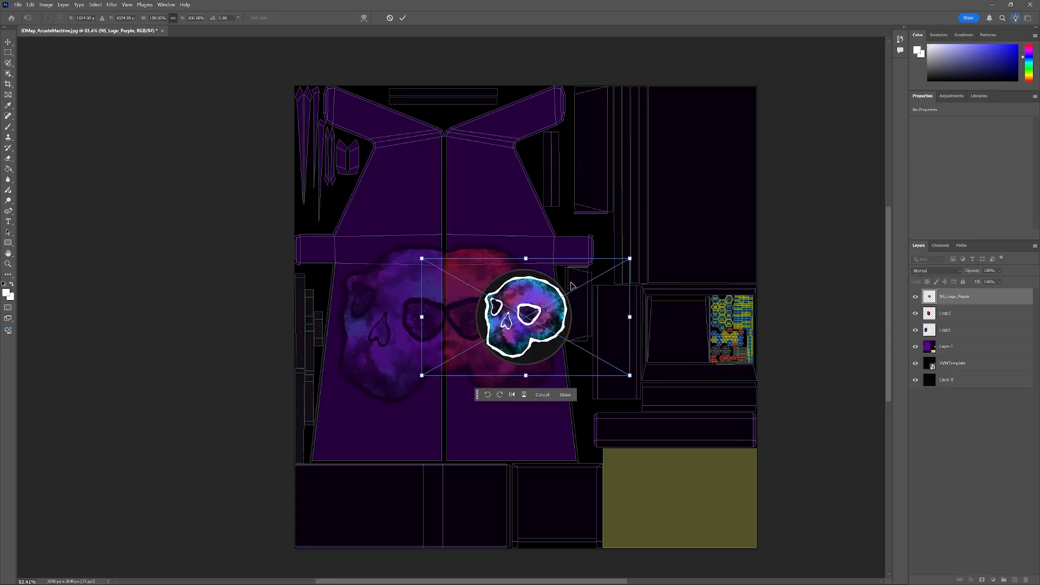
left_click_drag(532, 320, 711, 162)
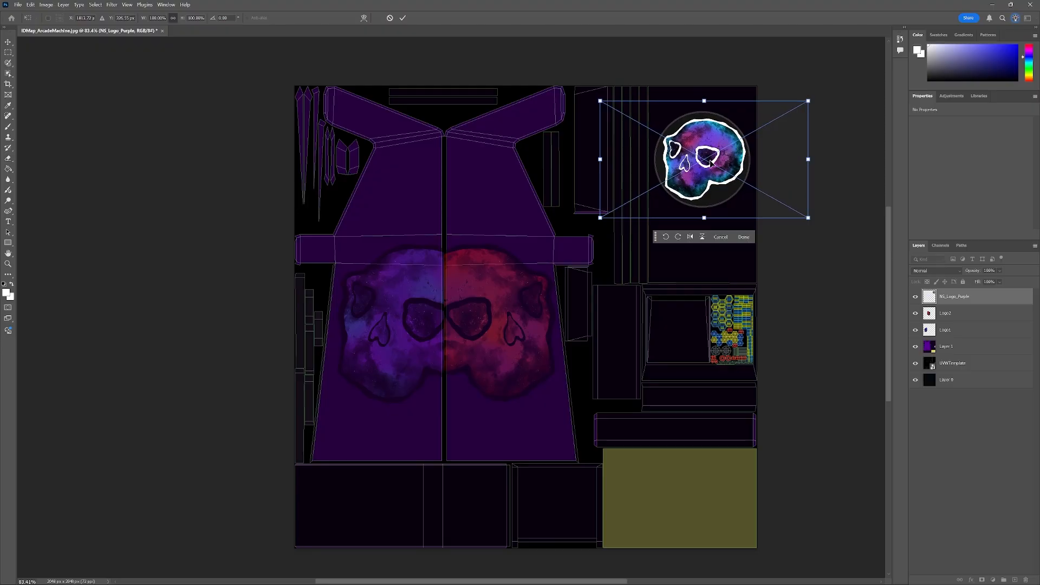
key("Return")
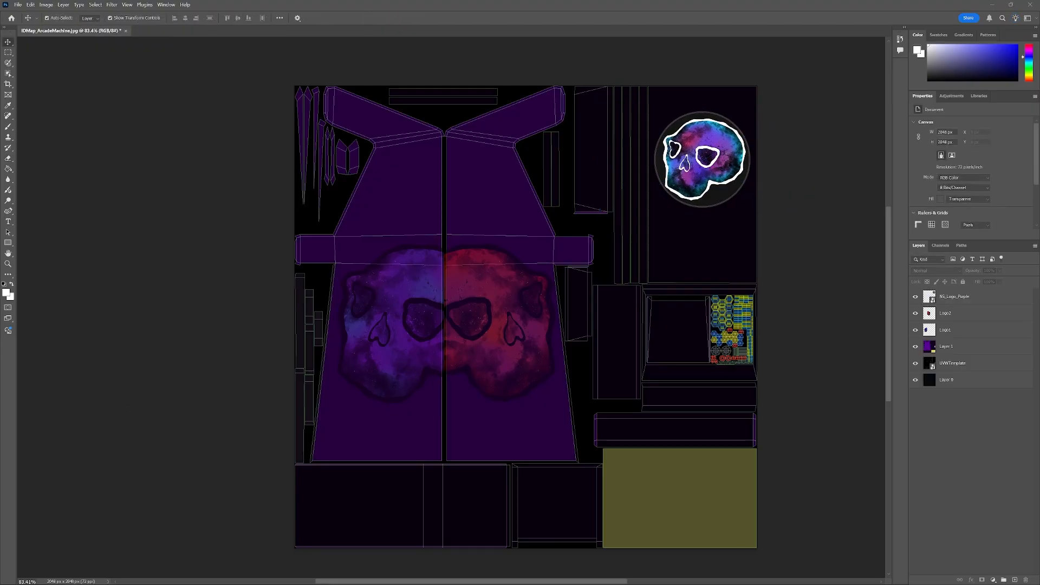
Place the MurderbeastBanner image and scale it down to fit inside the cabinet's lower front strip.
key("alt+Tab")
left_click_drag(138, 121, 292, 109)
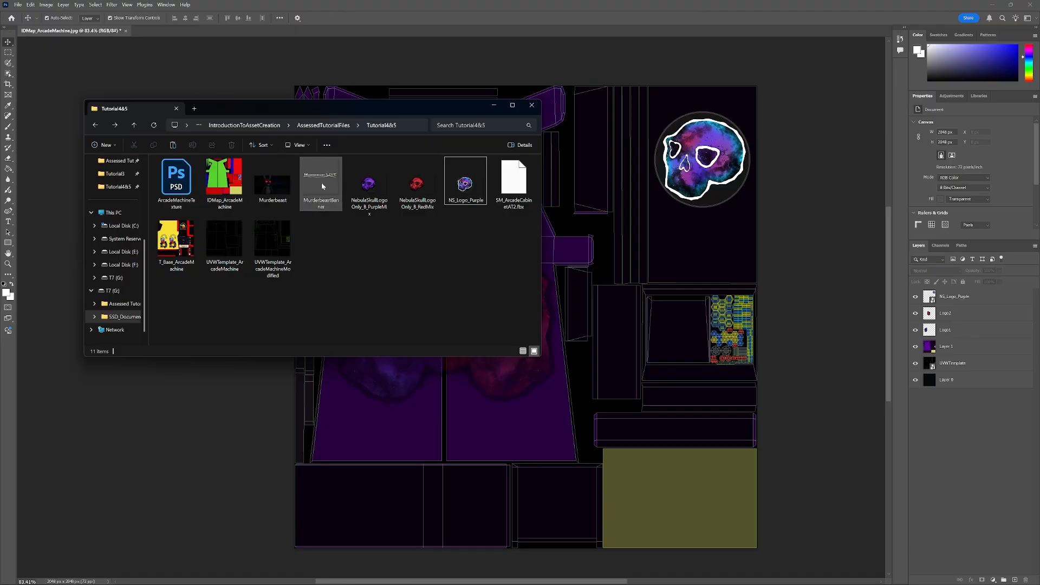
left_click_drag(321, 182, 623, 359)
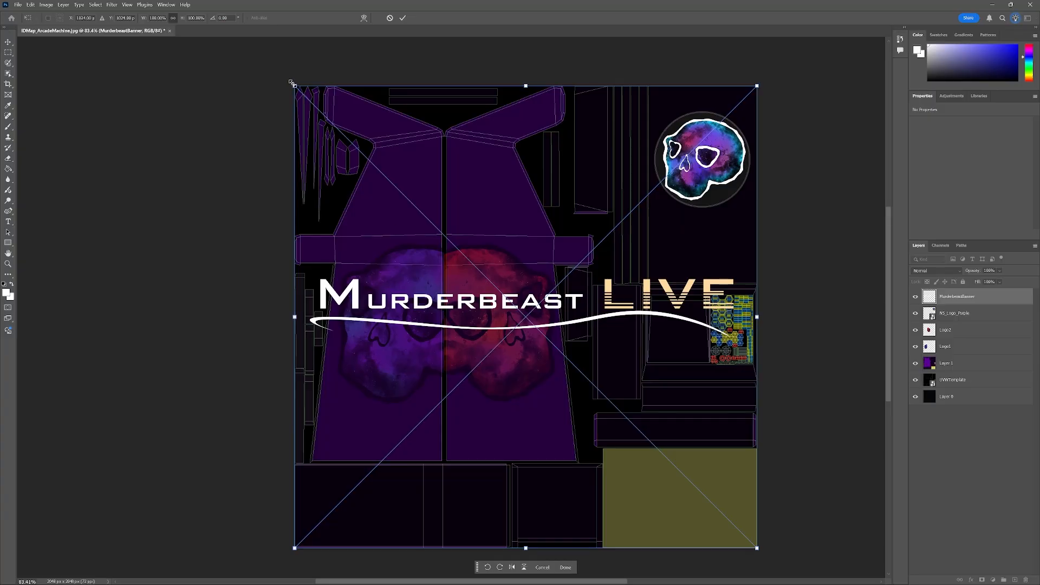
left_click_drag(294, 84, 582, 415)
left_click_drag(664, 472, 661, 439)
scroll(668, 441, "up", 5)
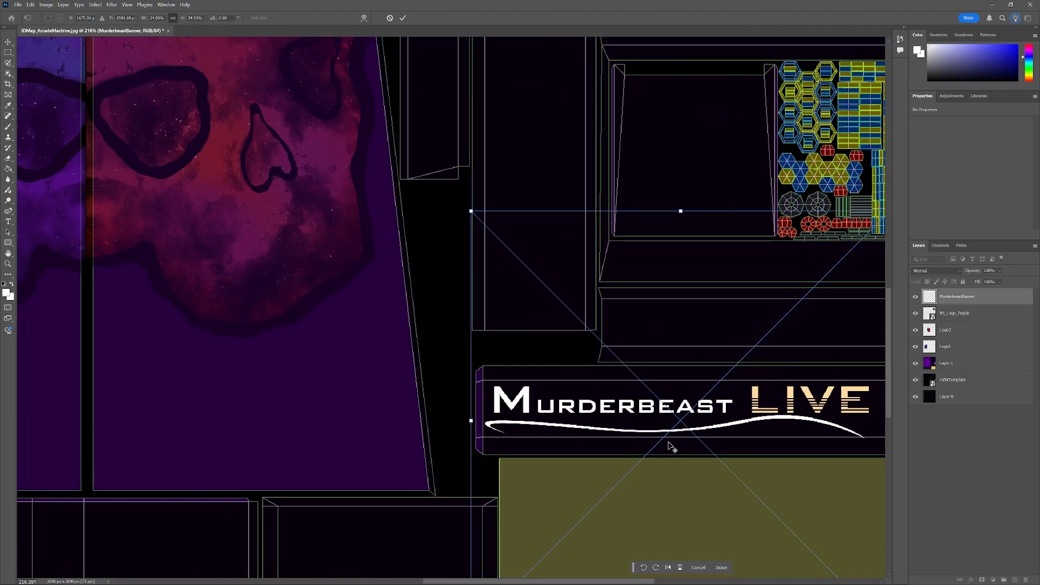
left_click_drag(546, 583, 584, 583)
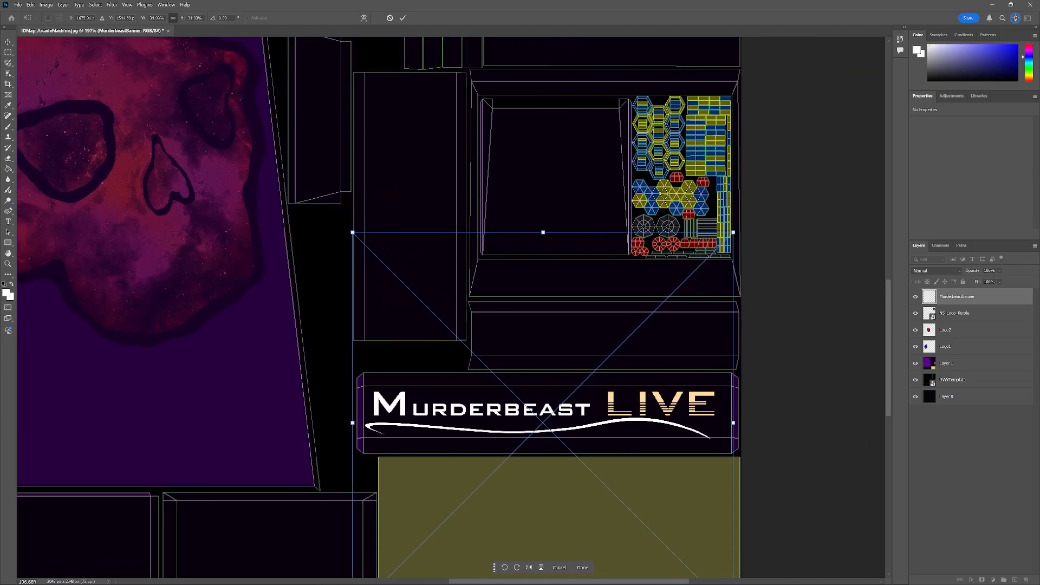
left_click_drag(352, 232, 374, 253)
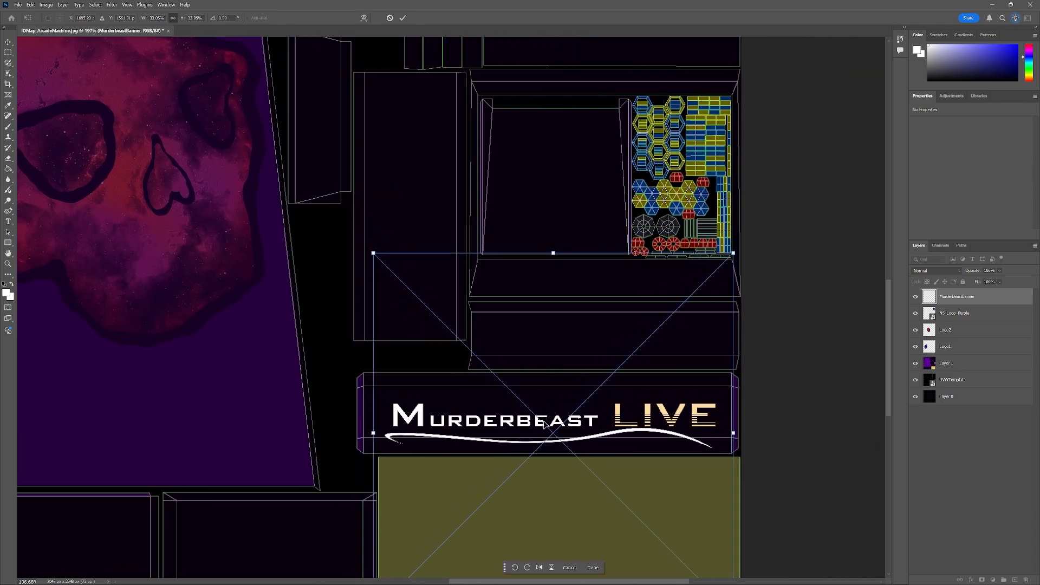
left_click_drag(541, 425, 538, 413)
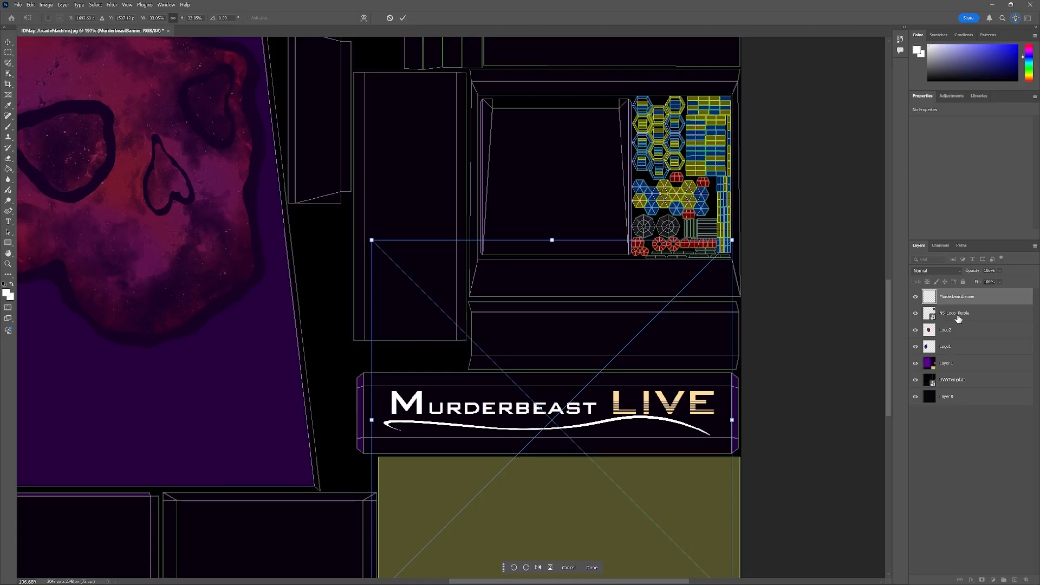
key("Return")
Duplicate the MurderbeastBanner layer as MurderbeastBanner copy.
right_click(948, 304)
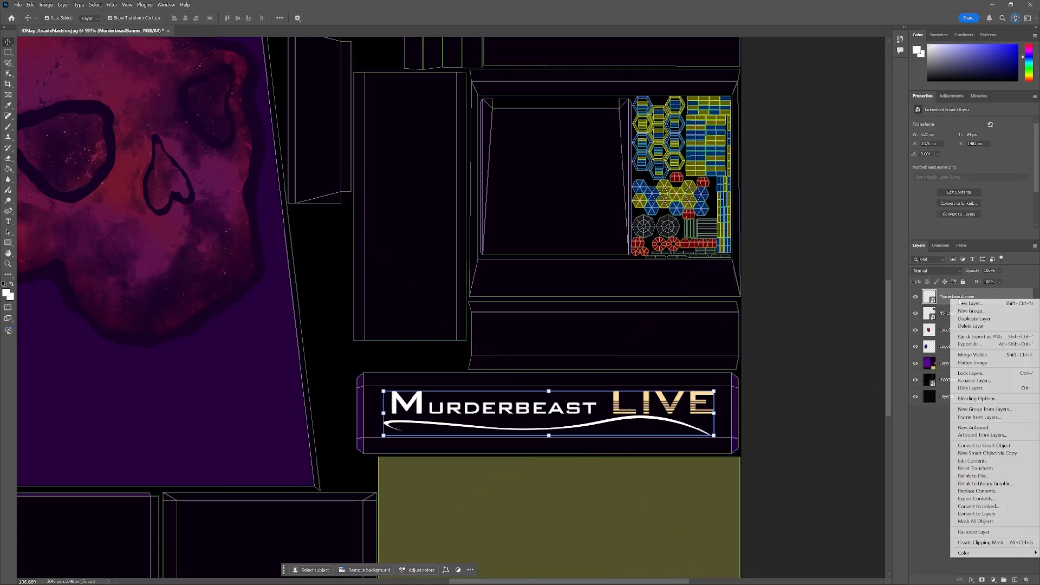
left_click(976, 322)
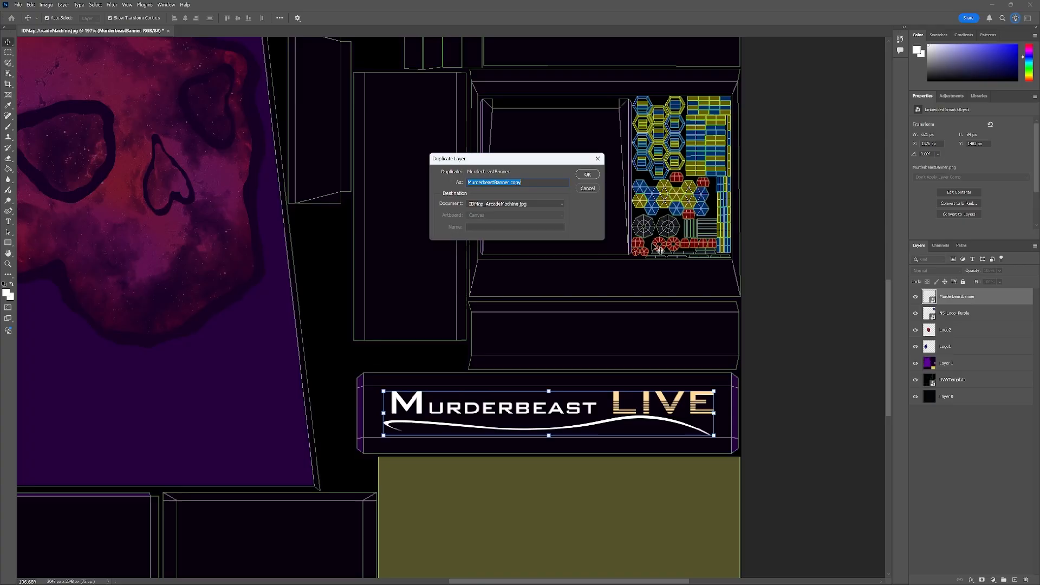
left_click(587, 175)
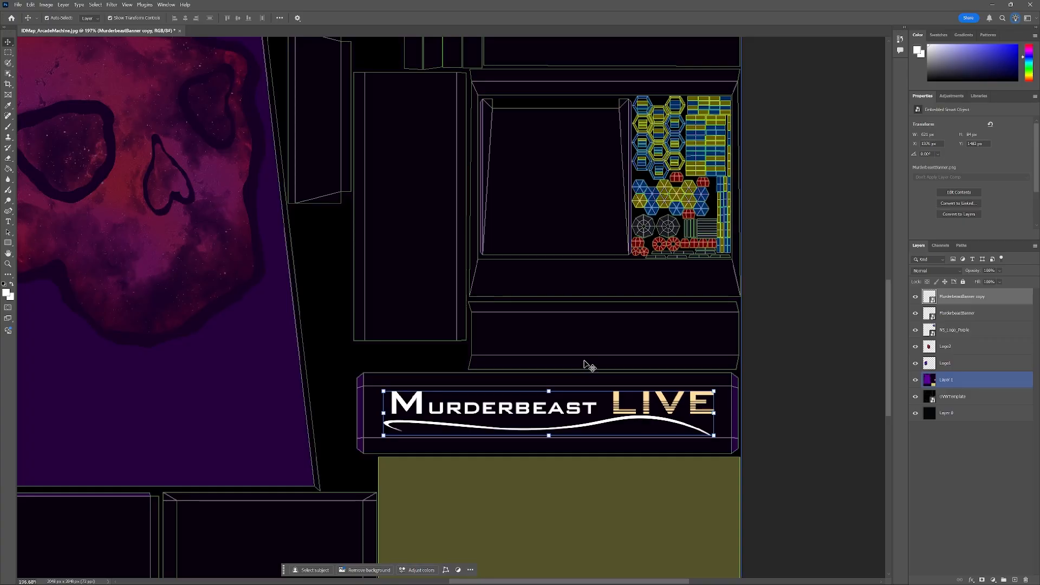
key("ctrl")
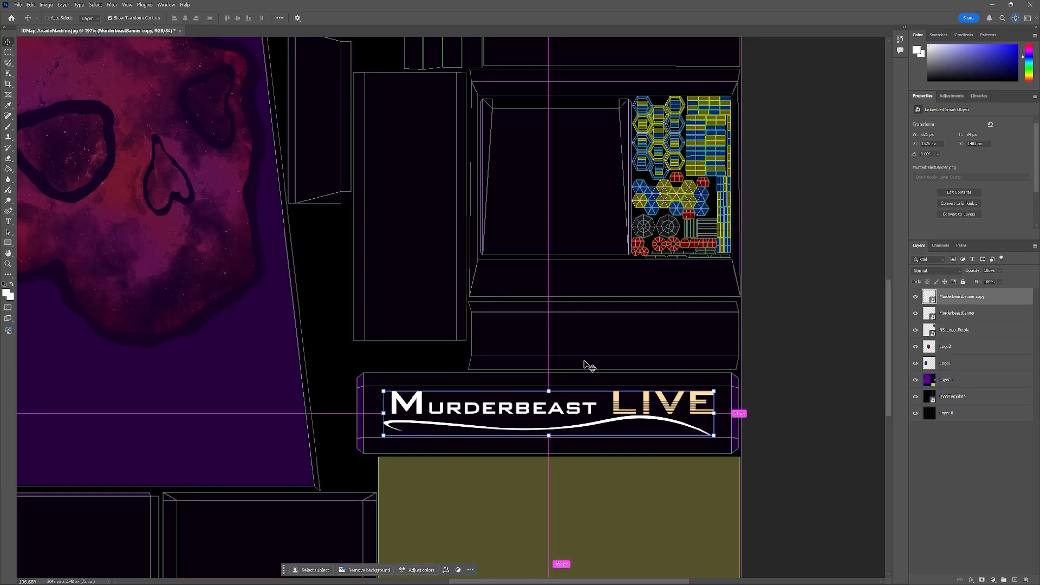
Undo the banner duplication and duplicate the MurderbeastBanner layer once more as MurderbeastBanner copy.
key("ctrl+z")
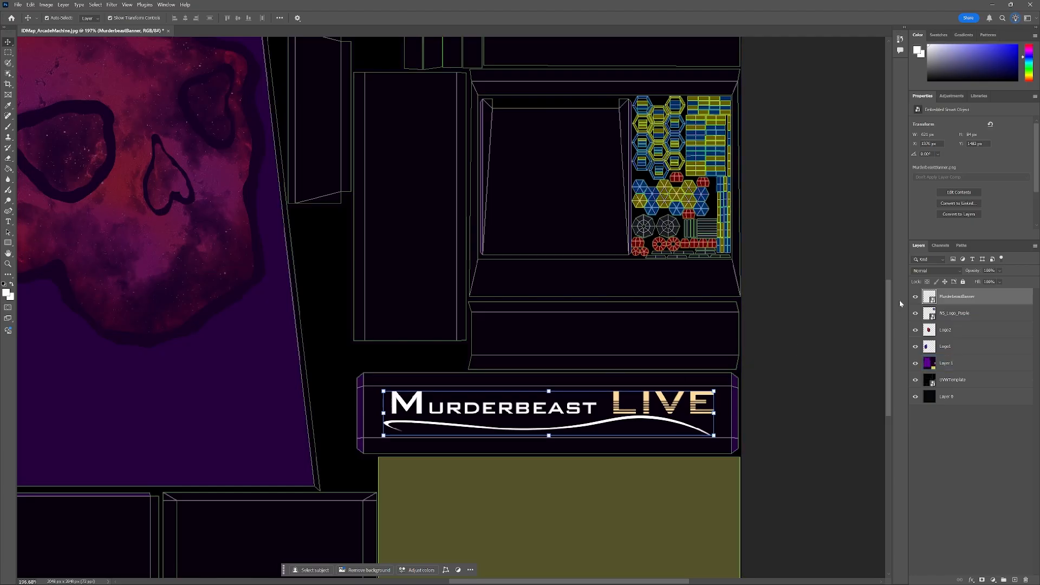
right_click(970, 297)
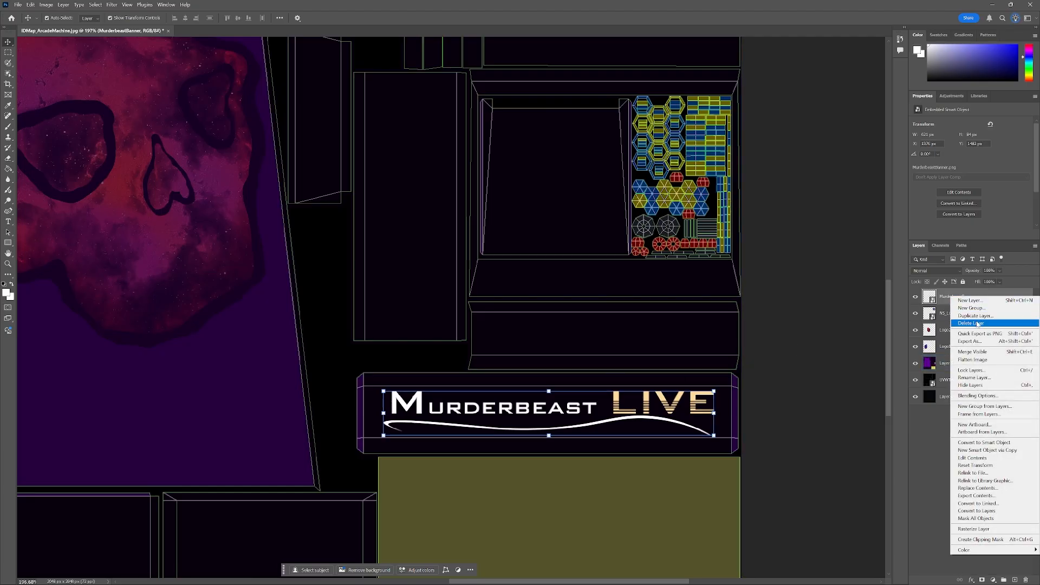
left_click(975, 316)
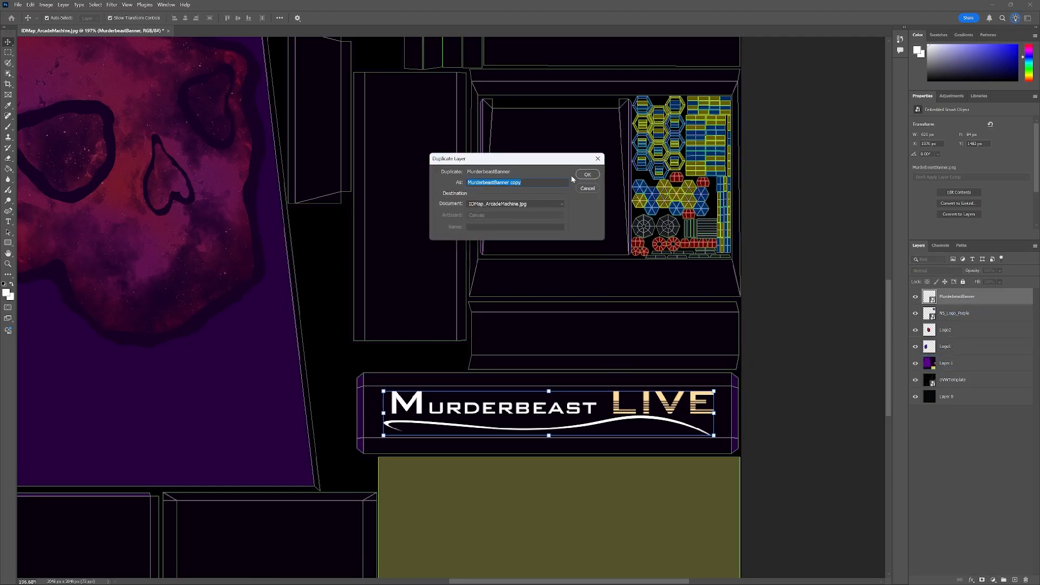
left_click(587, 175)
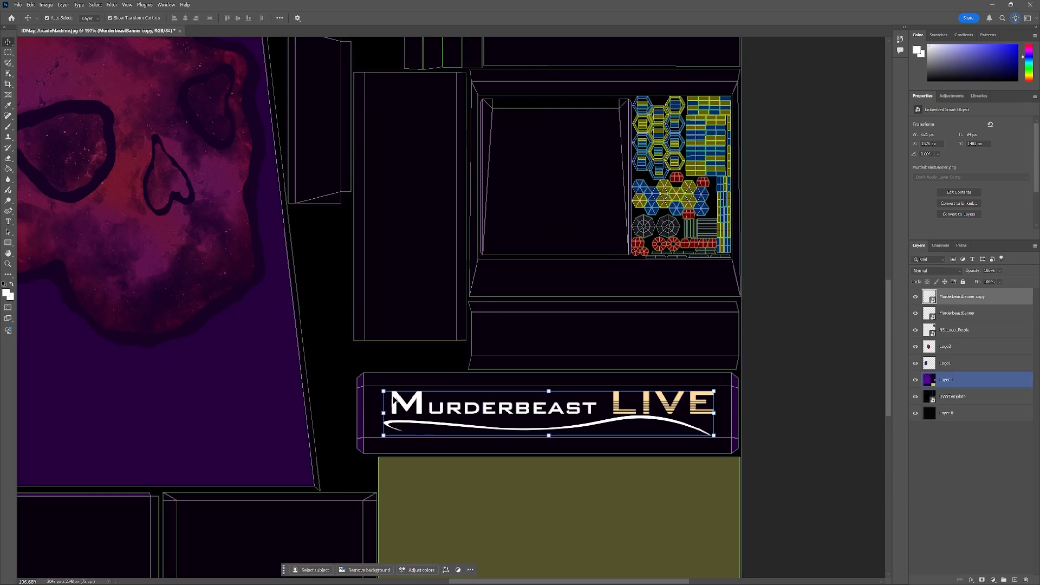
Move the banner copy onto the strip above the lower banner and scale it down to fit inside that strip.
left_click_drag(394, 401, 419, 325)
key("ctrl+t")
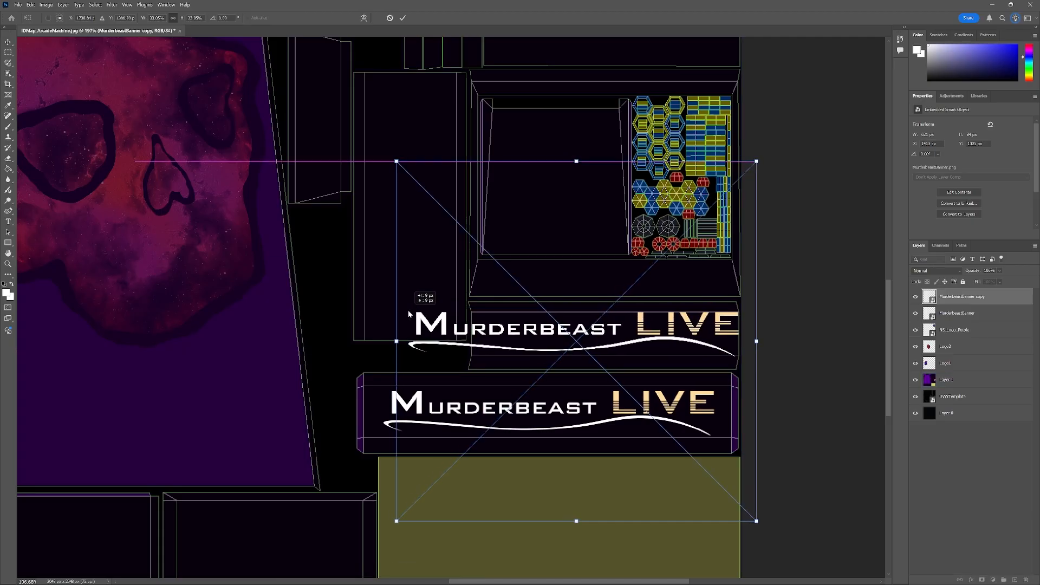
left_click_drag(398, 159, 454, 265)
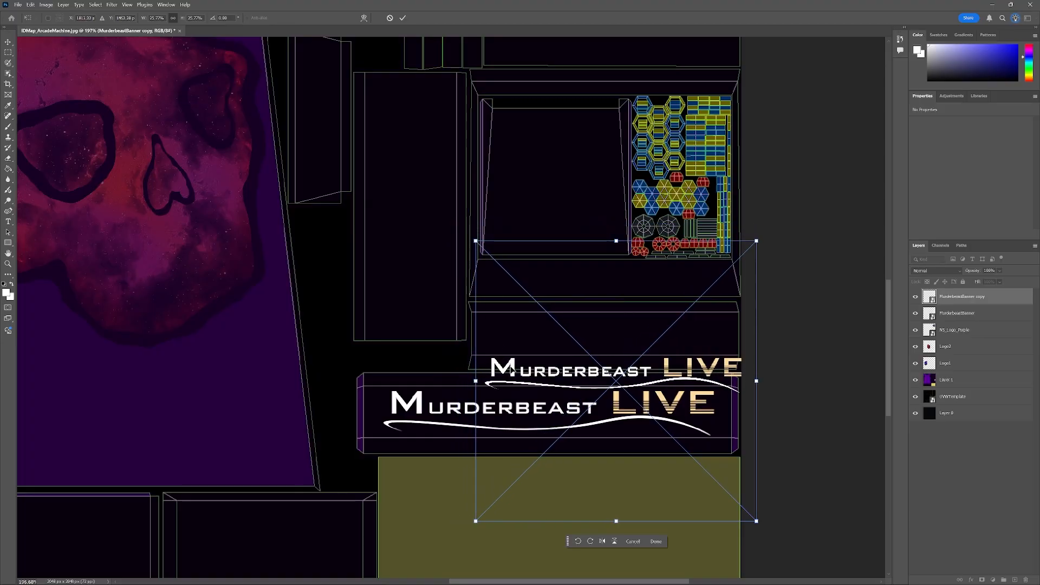
left_click_drag(507, 370, 497, 332)
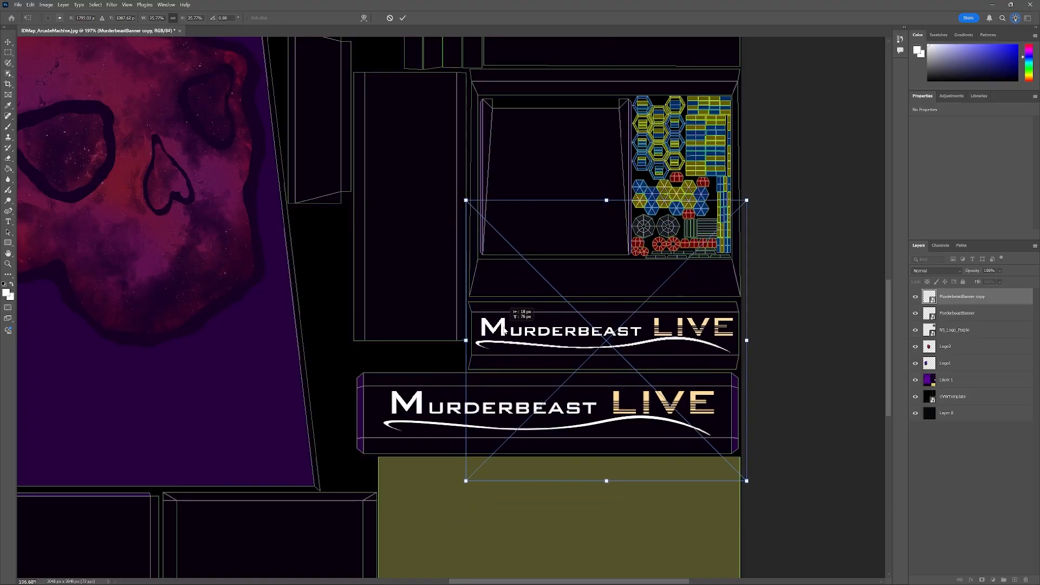
left_click_drag(466, 201, 474, 208)
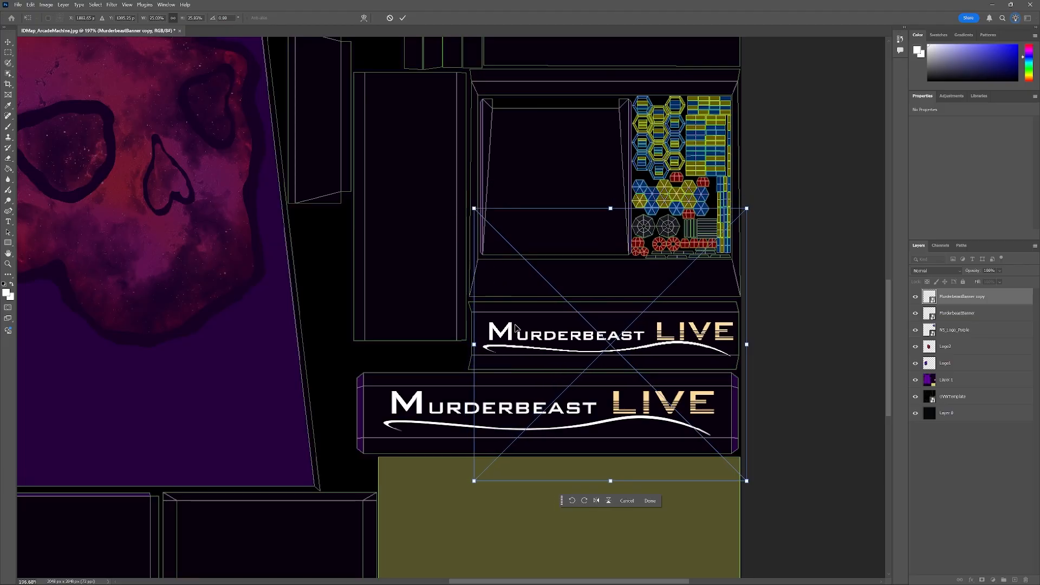
left_click_drag(512, 335, 509, 329)
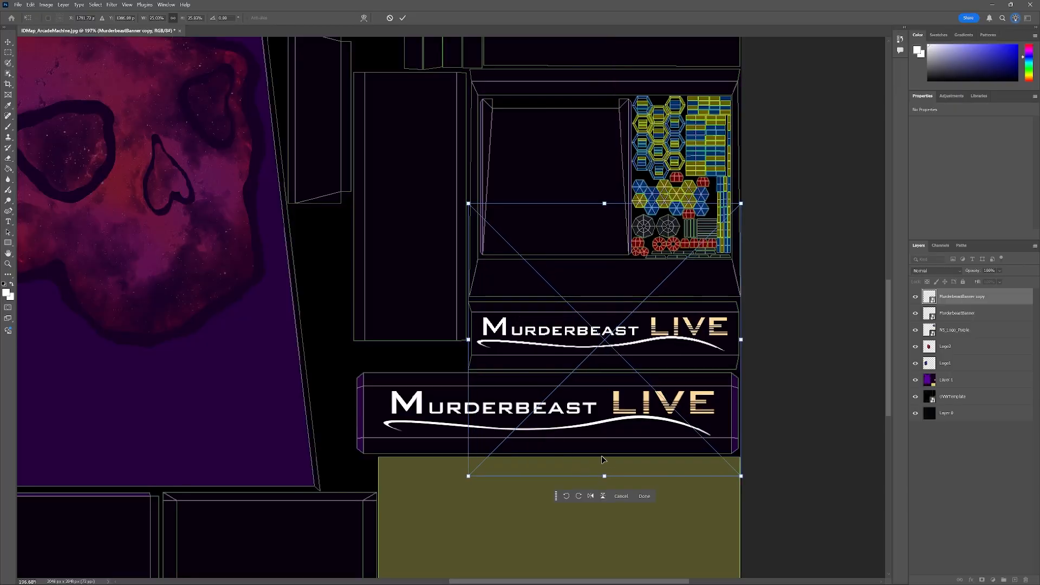
key("Right")
key("Right")
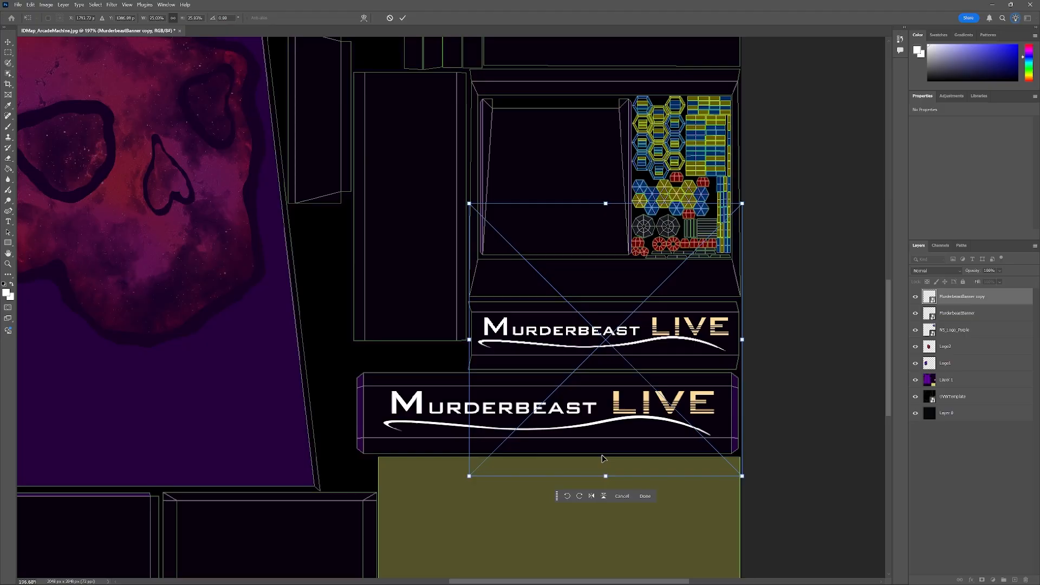
key("Right")
key("Left")
key("Return")
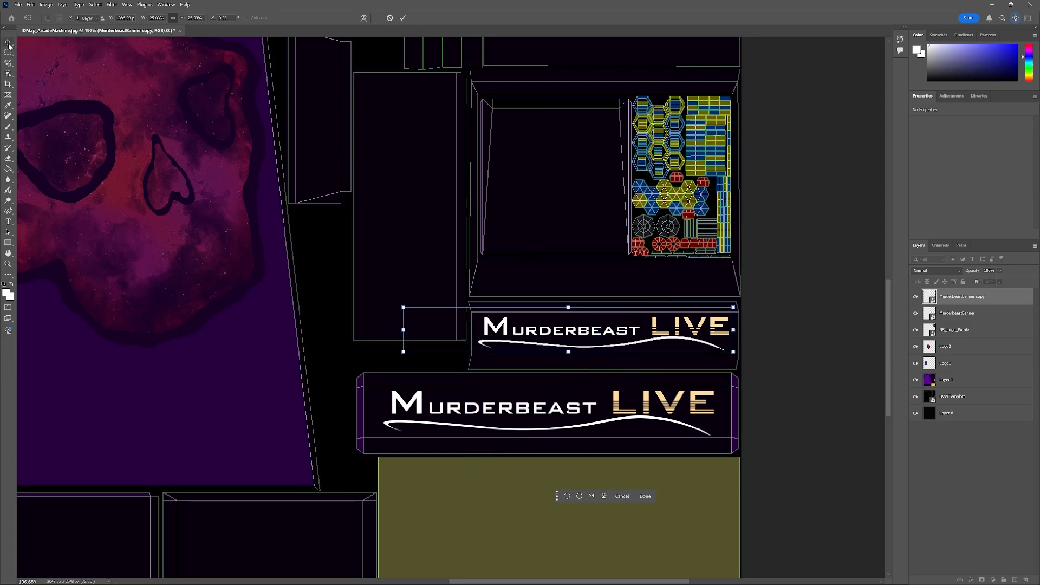
left_click(797, 425)
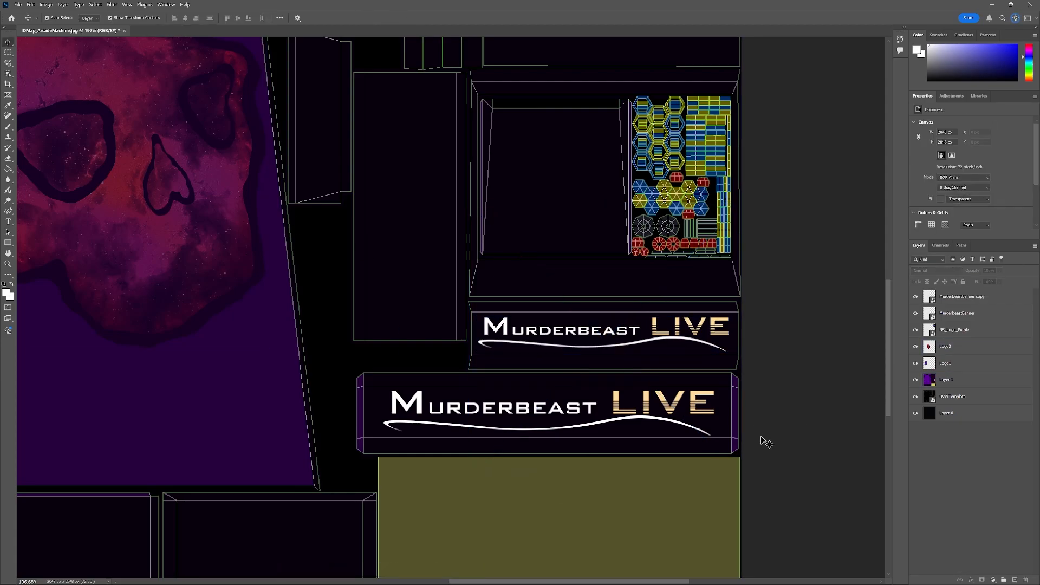
Try placing the Murderbeast image at 55% opacity over the olive panel below the banner, then undo the placement.
scroll(767, 441, "down", 3)
left_click_drag(0, 136, 362, 131)
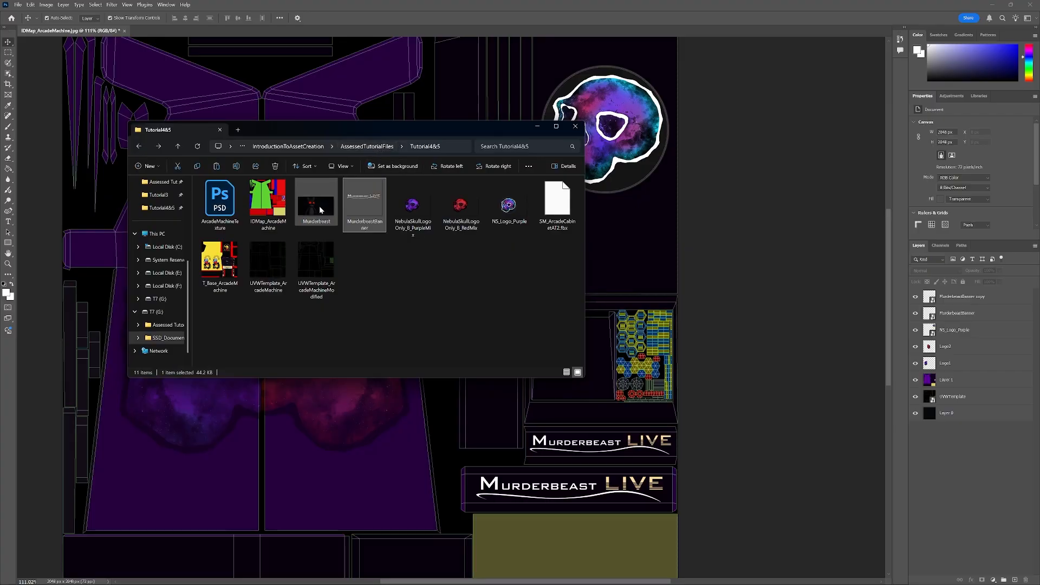
left_click_drag(316, 203, 432, 436)
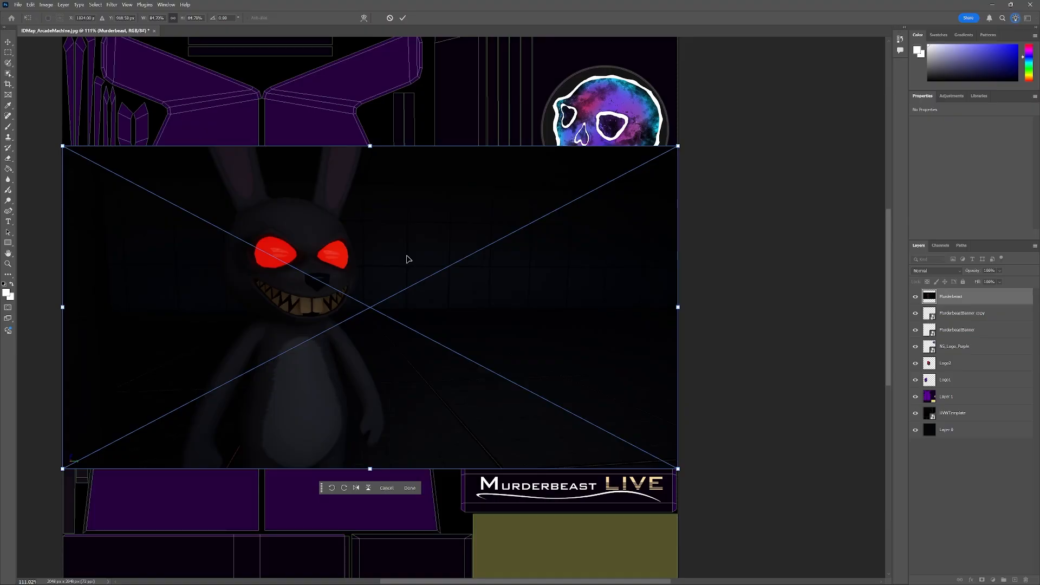
key("alt+Tab")
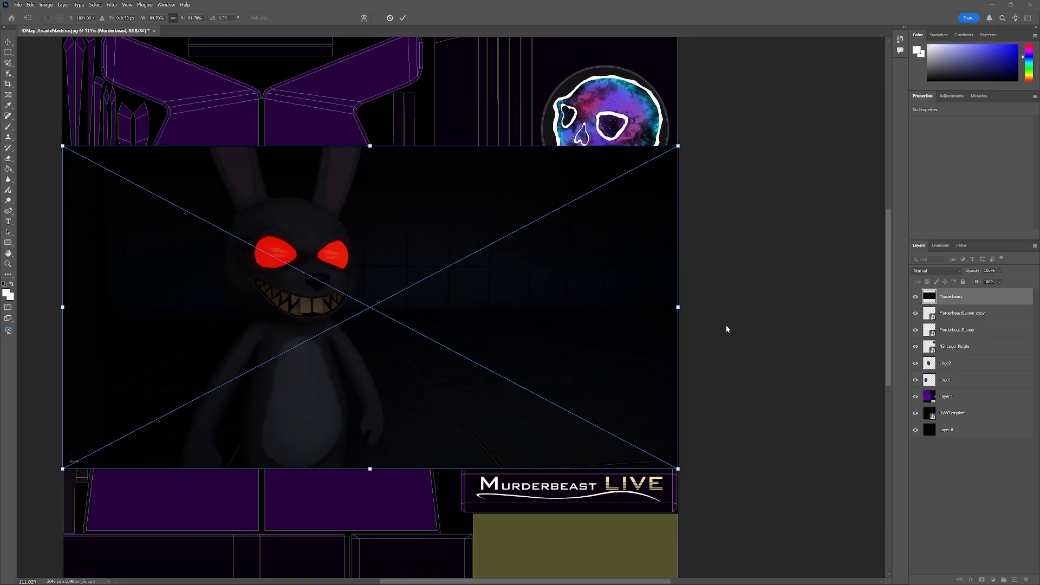
scroll(723, 326, "down", 4)
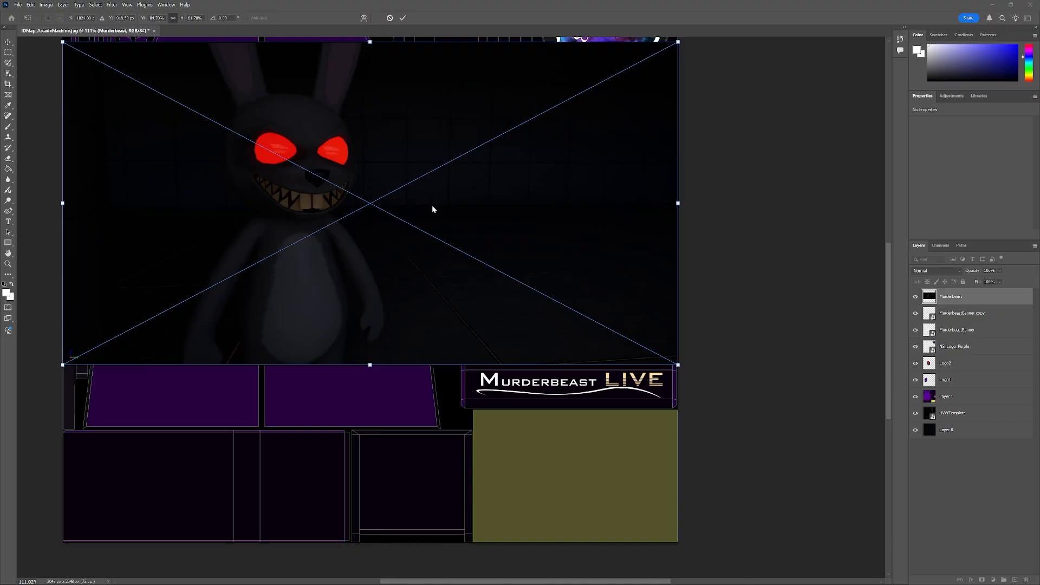
left_click(432, 206)
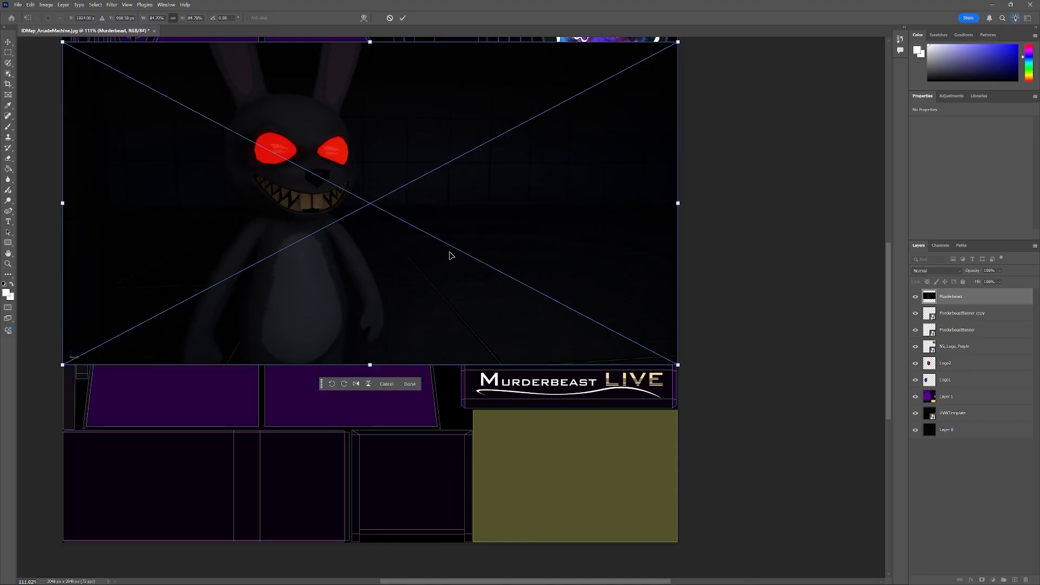
left_click_drag(508, 218, 506, 392)
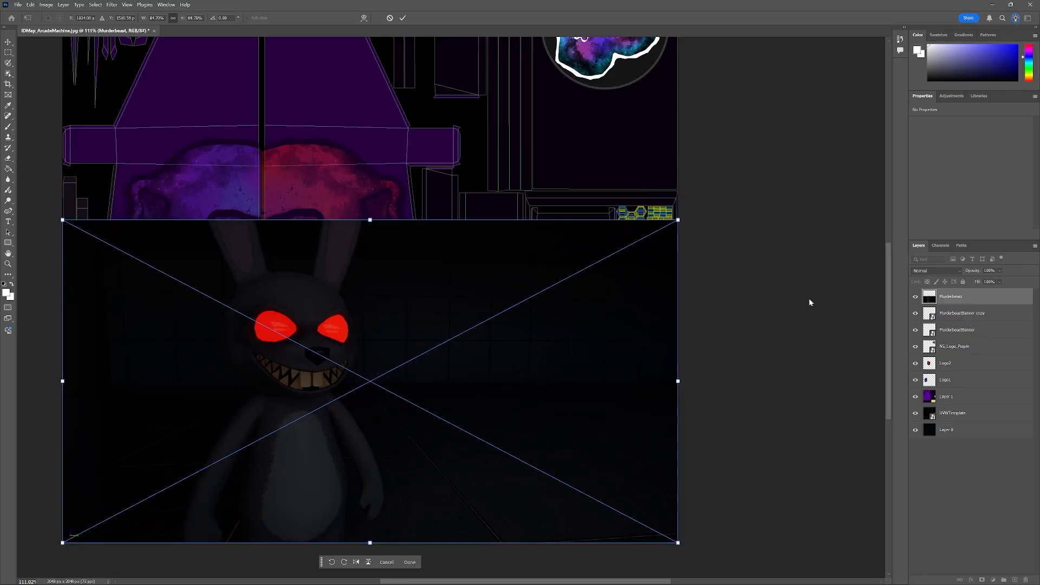
left_click(999, 271)
left_click_drag(1013, 282, 987, 283)
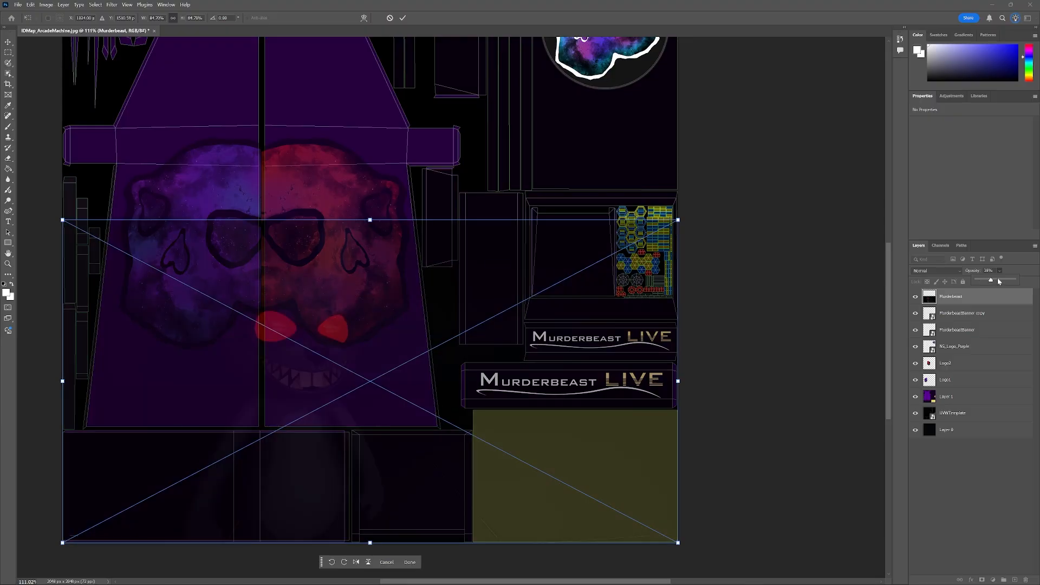
left_click_drag(1000, 281, 998, 280)
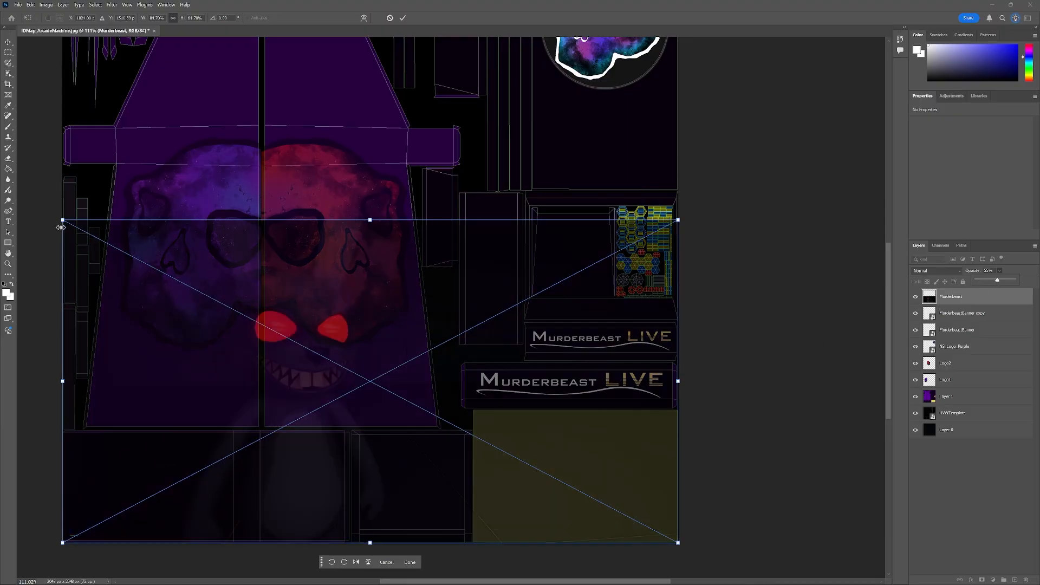
left_click_drag(63, 220, 436, 515)
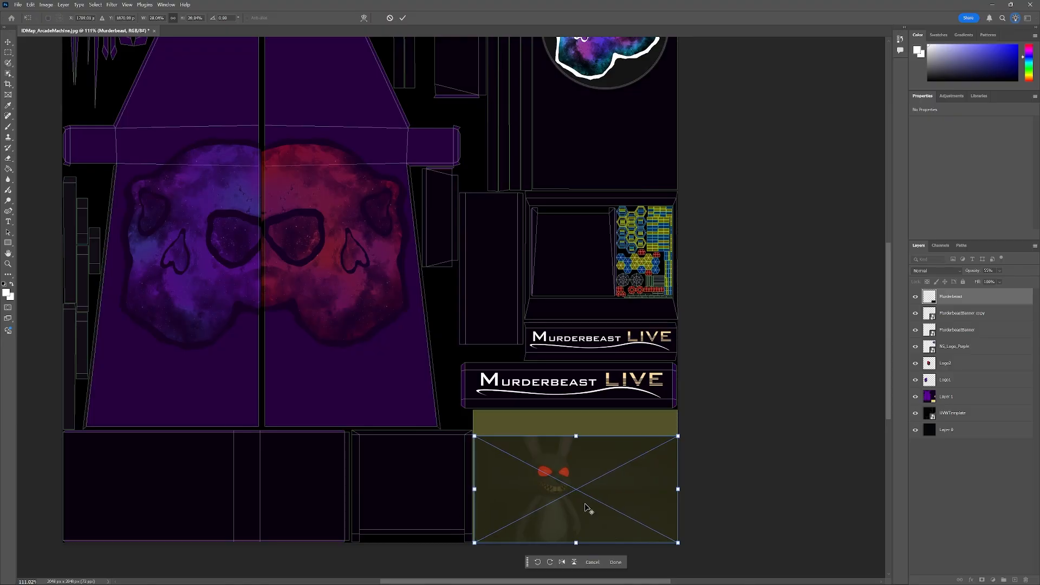
scroll(585, 508, "up", 5)
scroll(584, 499, "down", 2)
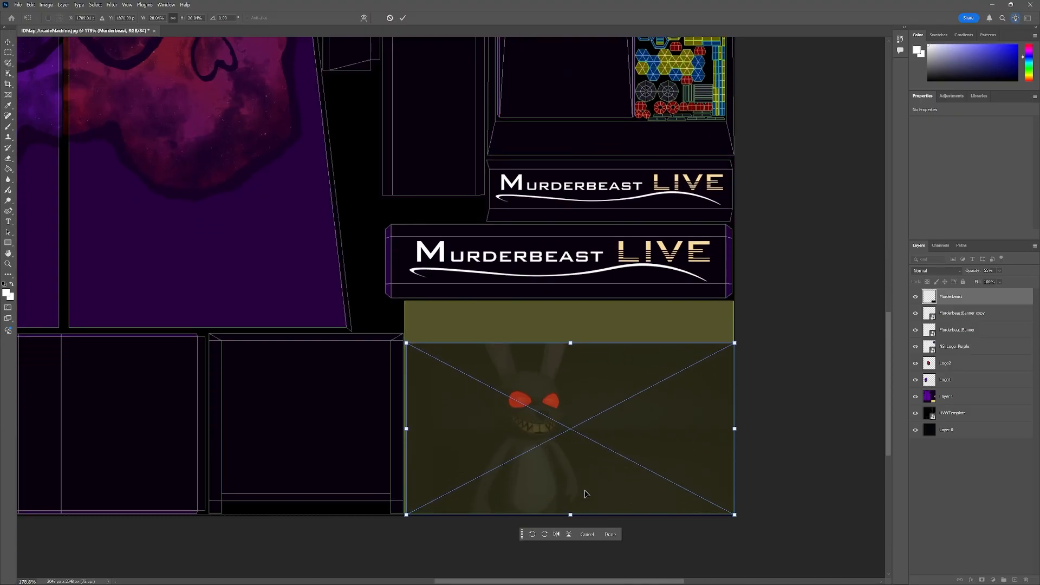
scroll(585, 494, "down", 1)
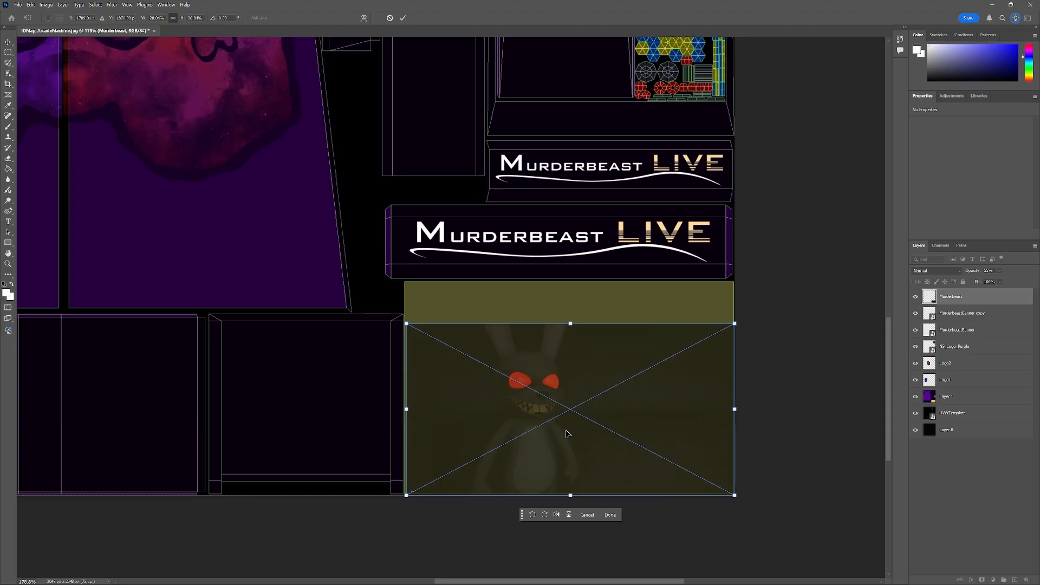
mouse_move(566, 434)
left_mouse_down()
mouse_move(566, 404)
mouse_move(565, 430)
left_mouse_up()
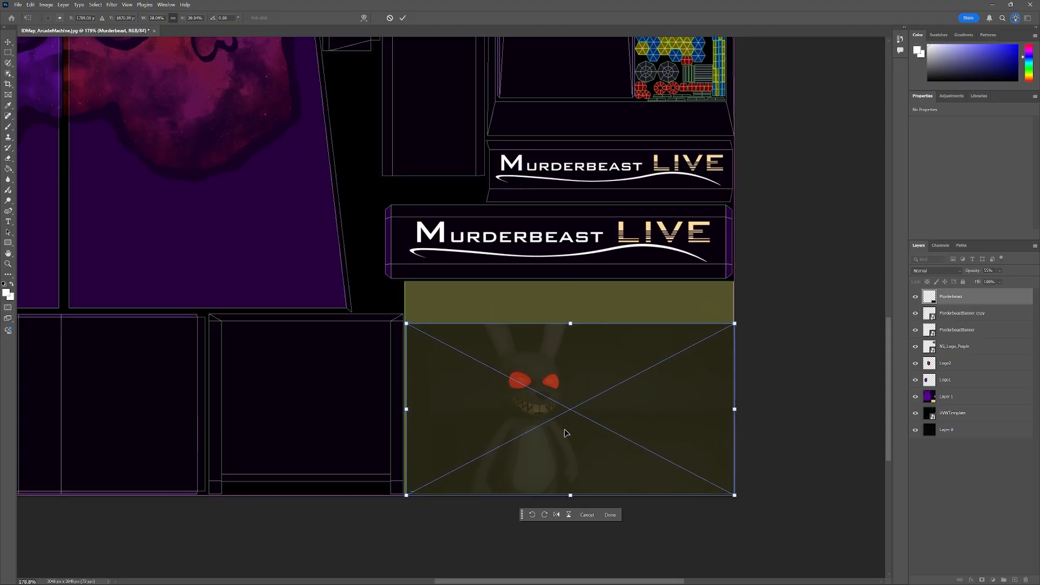
left_click_drag(407, 322, 403, 321)
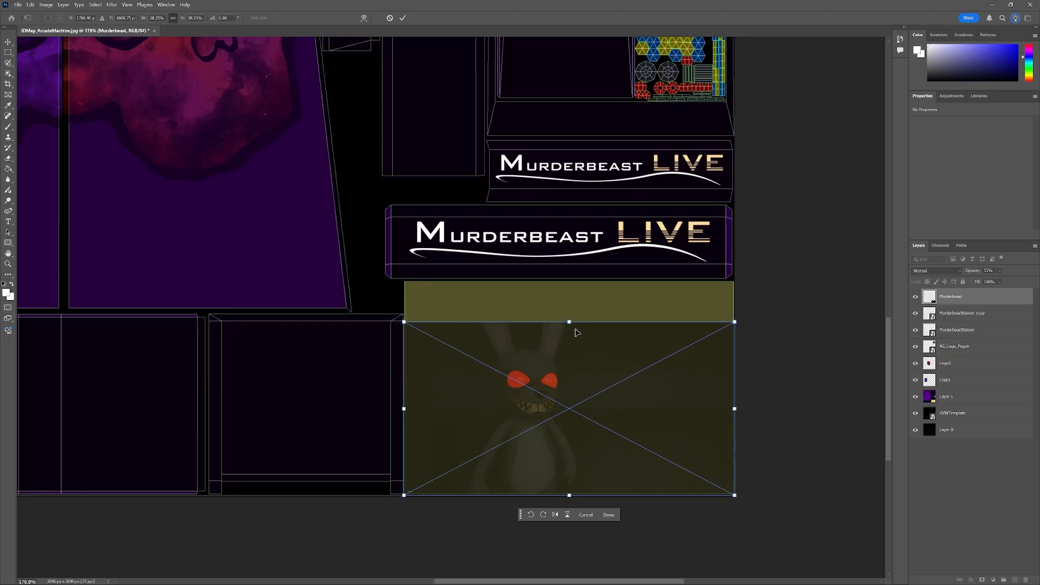
left_click_drag(570, 321, 570, 282)
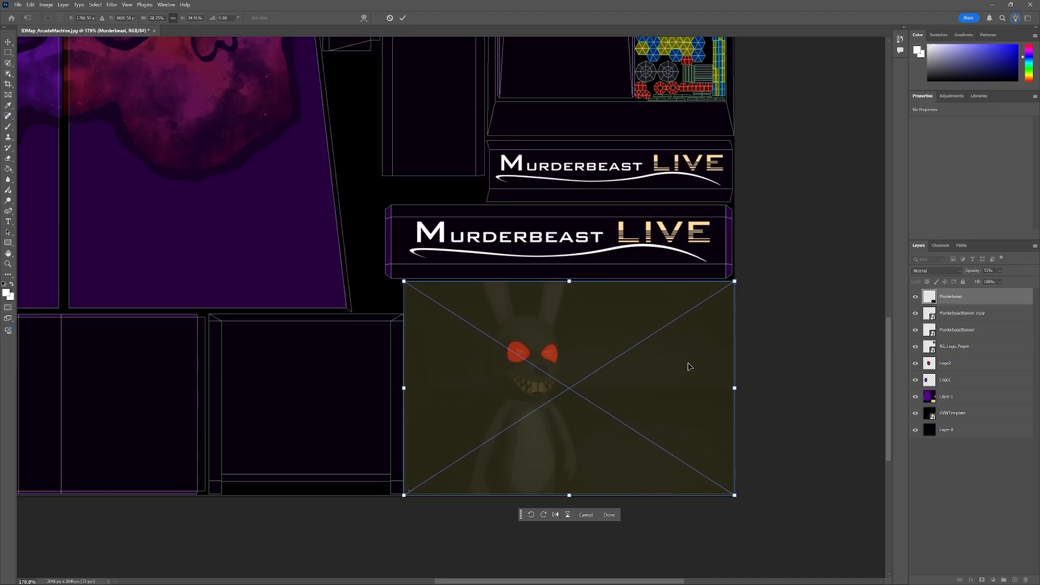
key("Return")
left_click(825, 382)
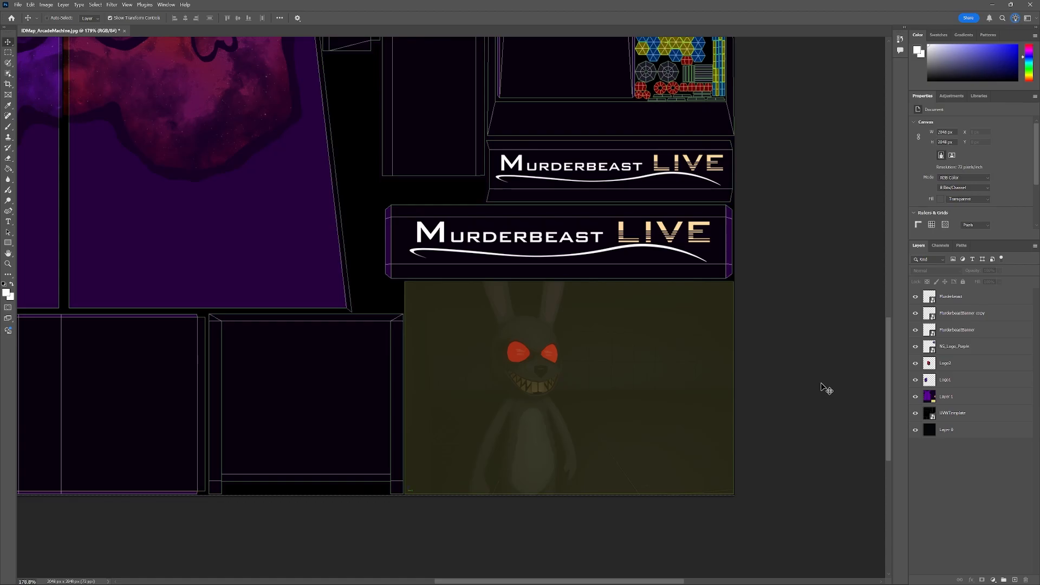
key("ctrl+z")
key("ctrl+z")
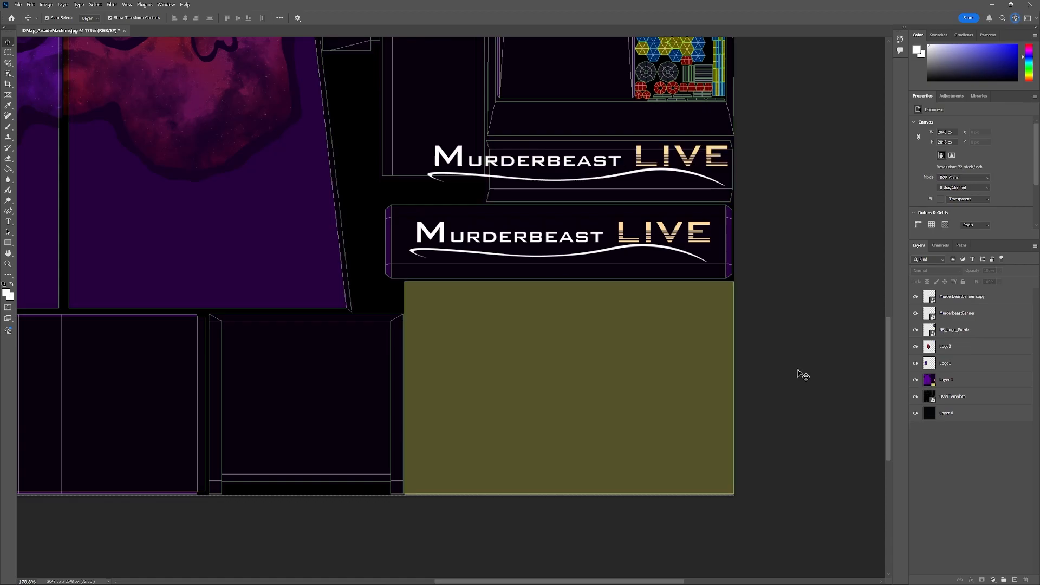
Place the Murderbeast image from the file folder onto the olive panel below the banners and scale it to cover that panel.
left_click(734, 304, "ctrl")
scroll(760, 319, "up", 3)
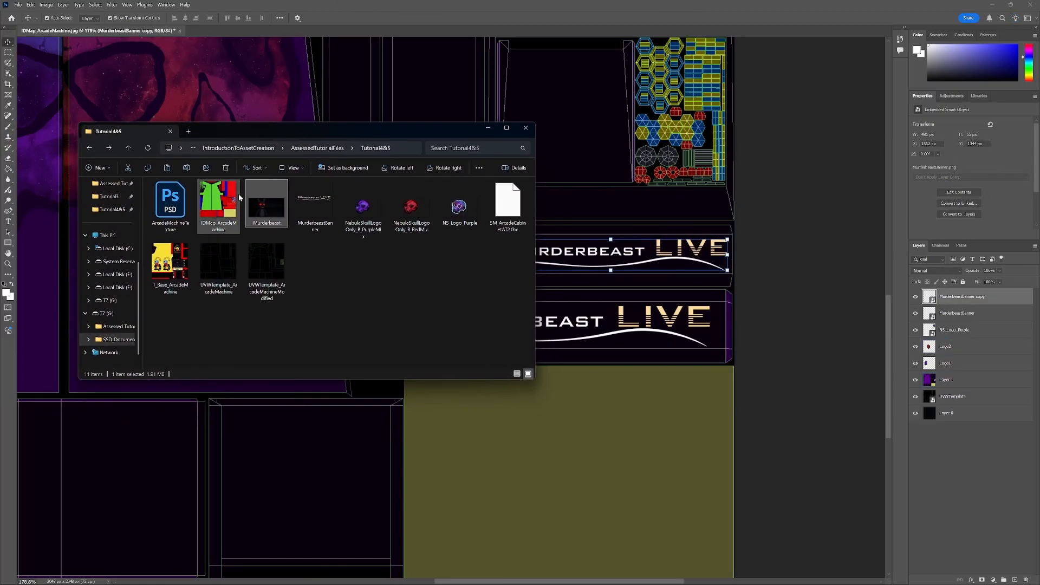
left_click_drag(266, 203, 366, 436)
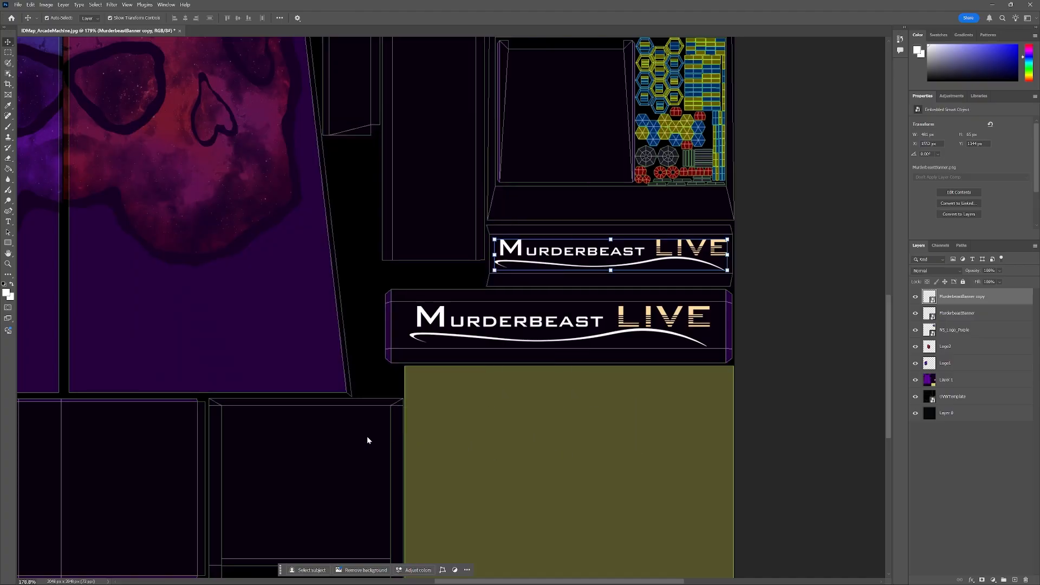
scroll(518, 365, "down", 5)
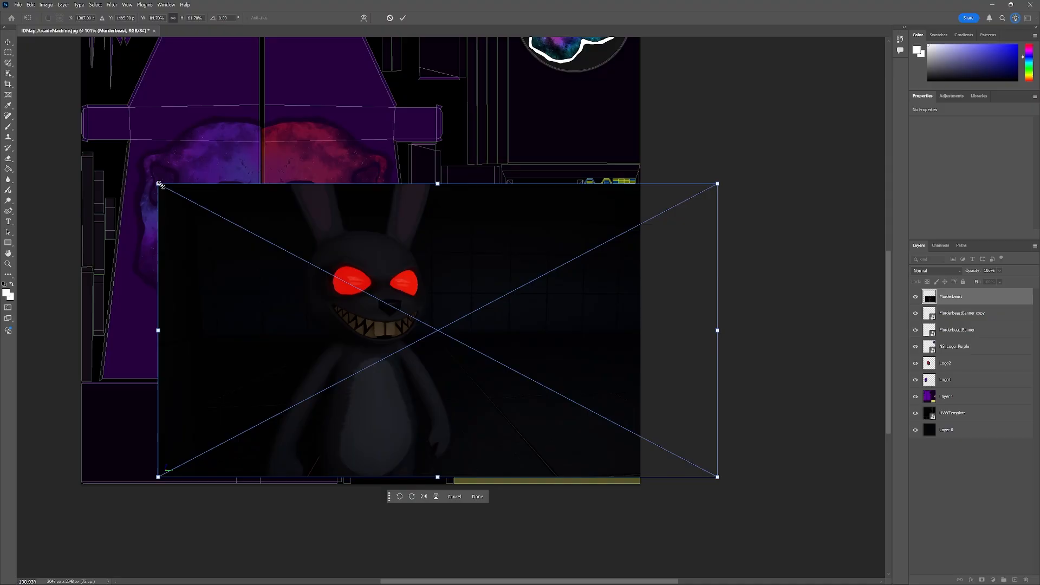
left_click_drag(158, 184, 490, 358)
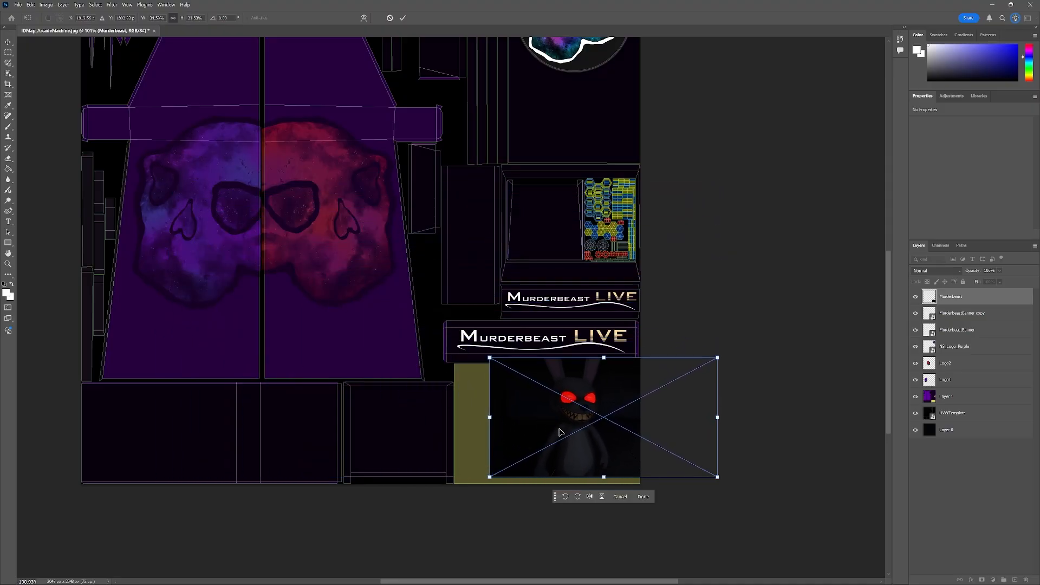
left_click_drag(561, 432, 505, 429)
scroll(509, 433, "up", 5)
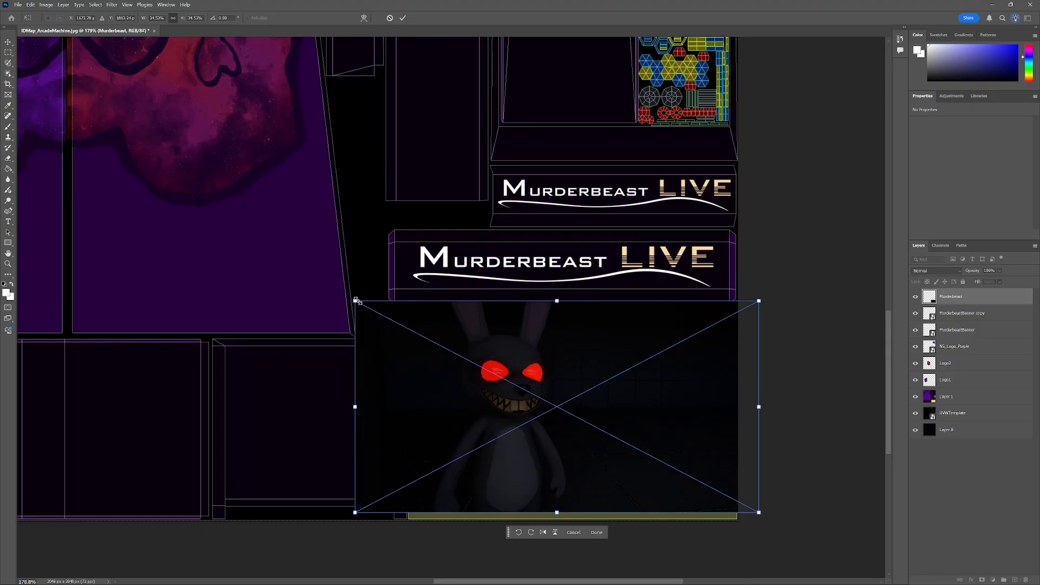
left_click_drag(355, 301, 372, 279)
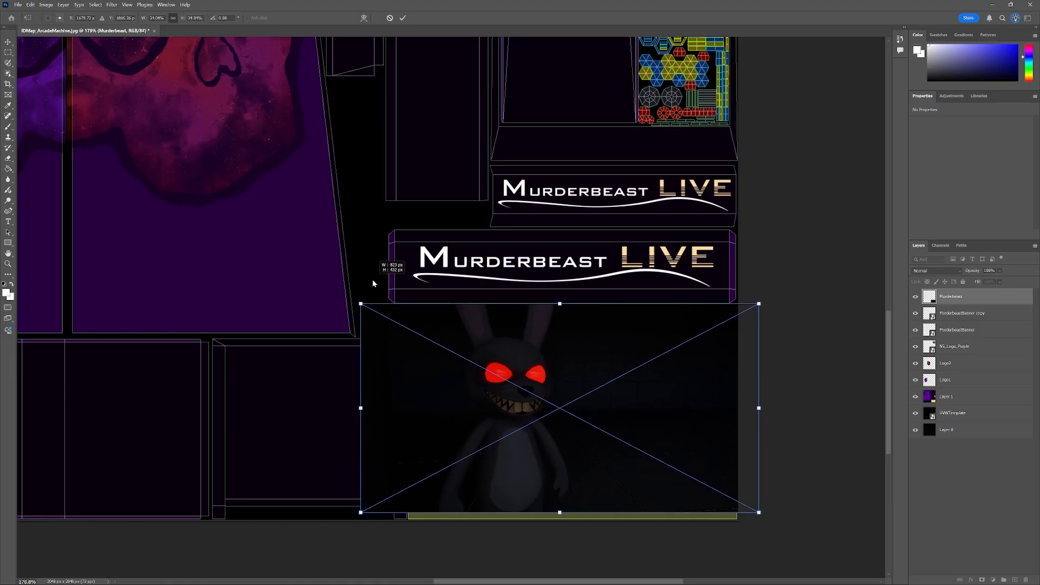
left_click_drag(486, 386, 532, 392)
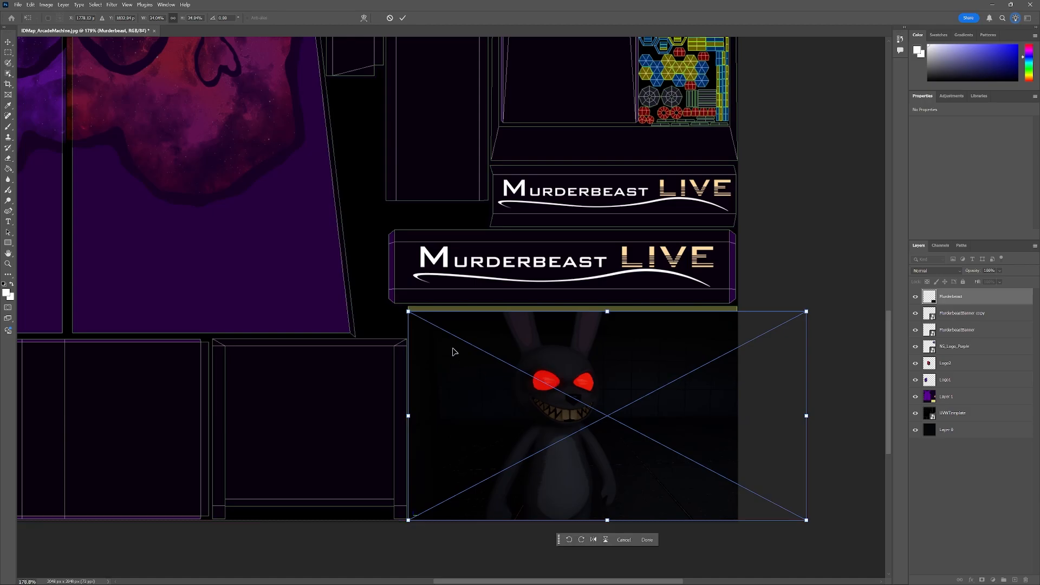
left_click_drag(807, 314, 819, 307)
key("Return")
On a new layer, select the small axis icon at the image's lower corner and fill it with the Paint Bucket.
scroll(542, 566, "up", 8)
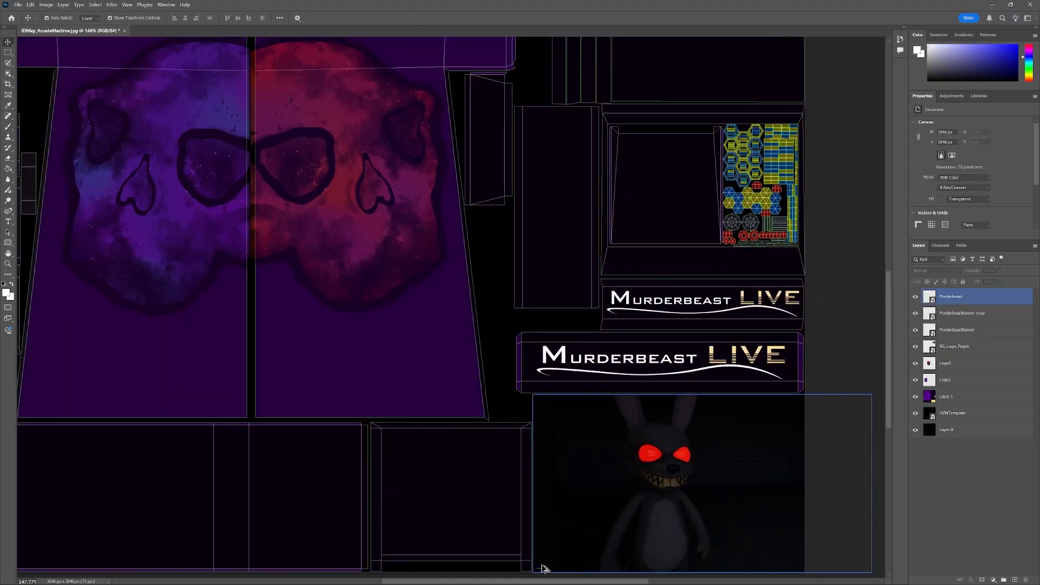
scroll(553, 561, "down", 2)
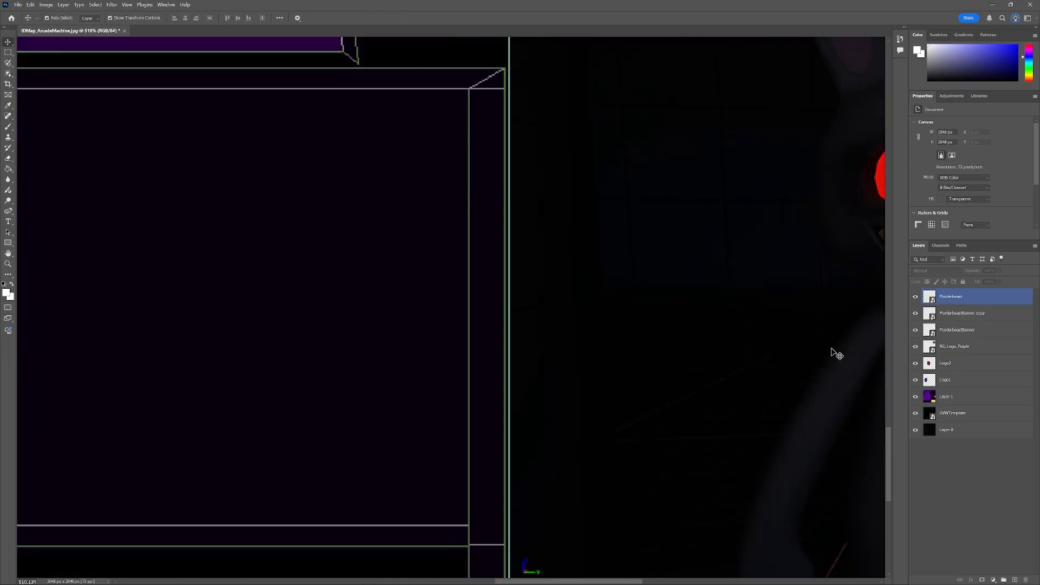
left_click_drag(888, 432, 887, 451)
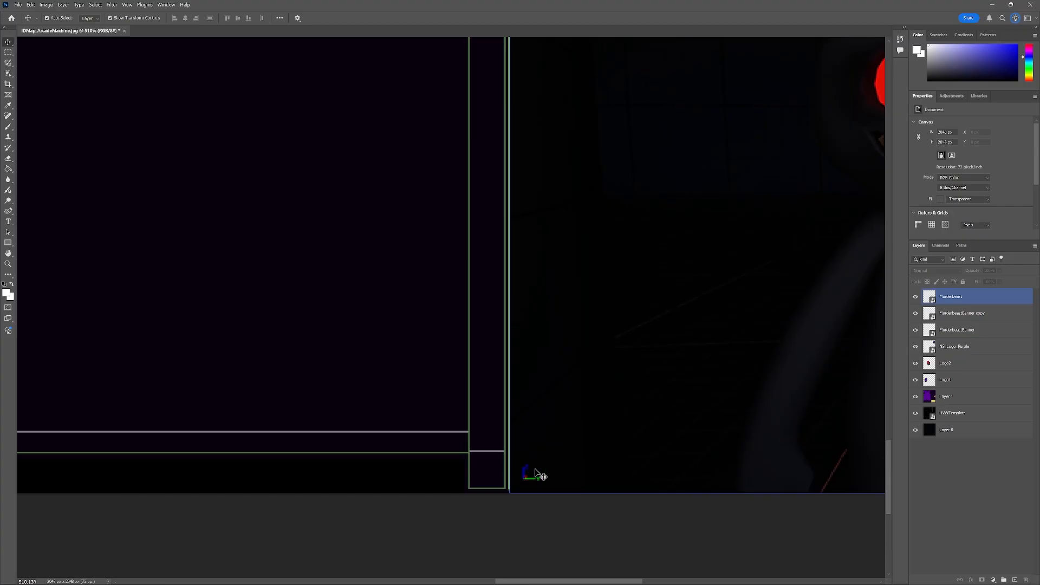
left_click(514, 474)
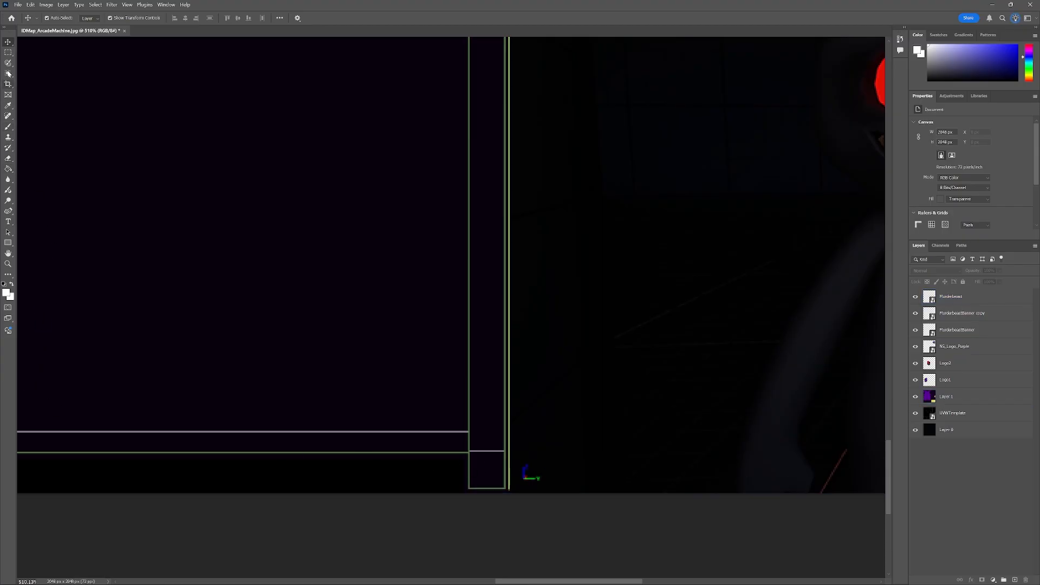
left_click(8, 52)
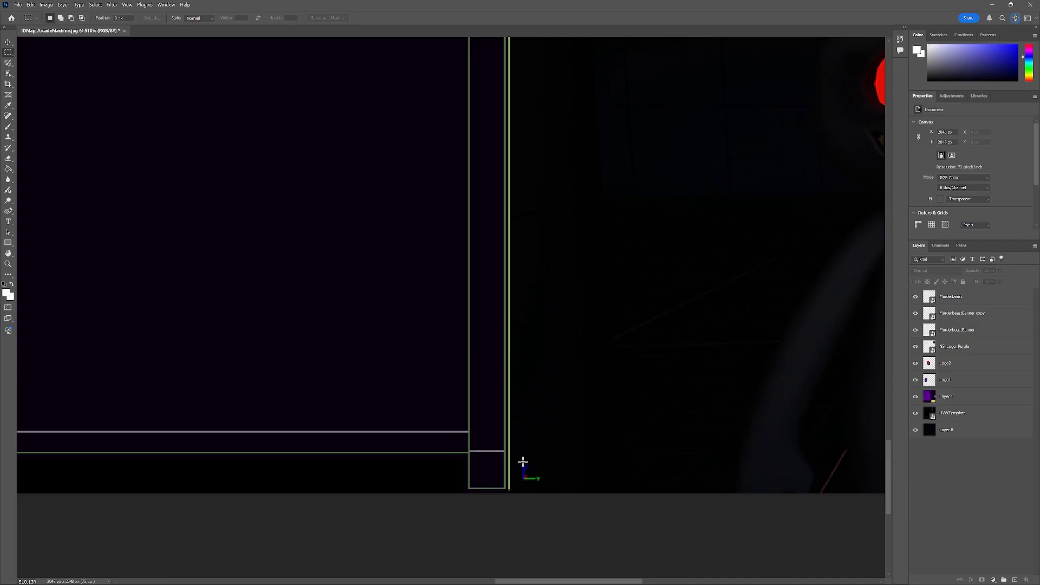
left_click_drag(519, 457, 546, 487)
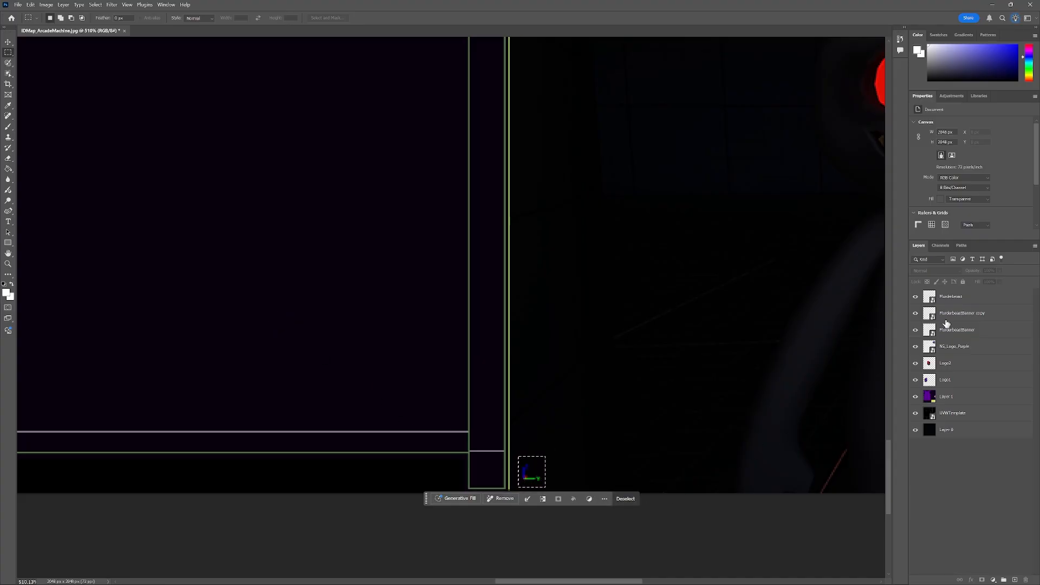
left_click(963, 294)
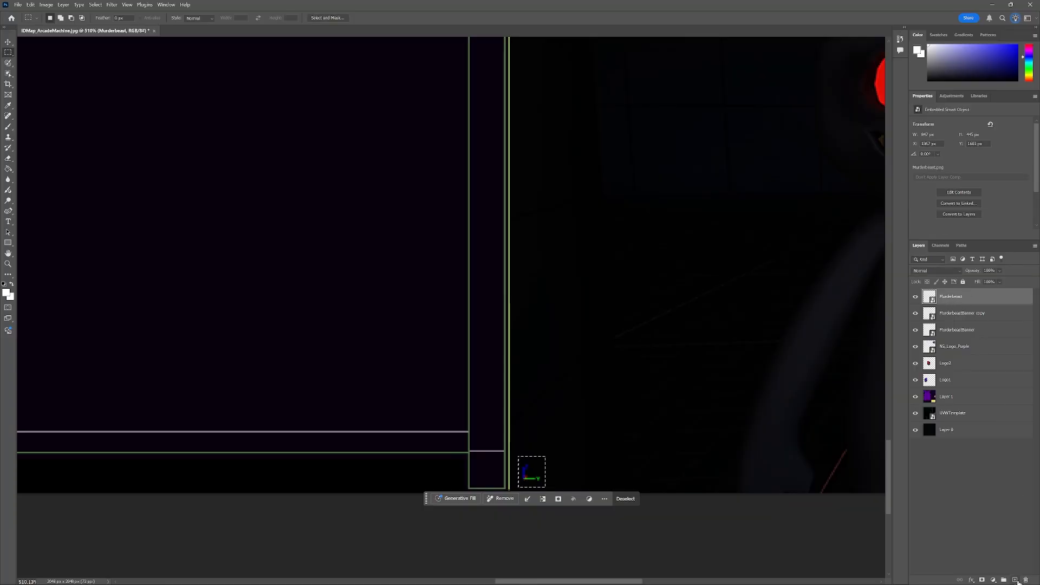
left_click(1016, 581)
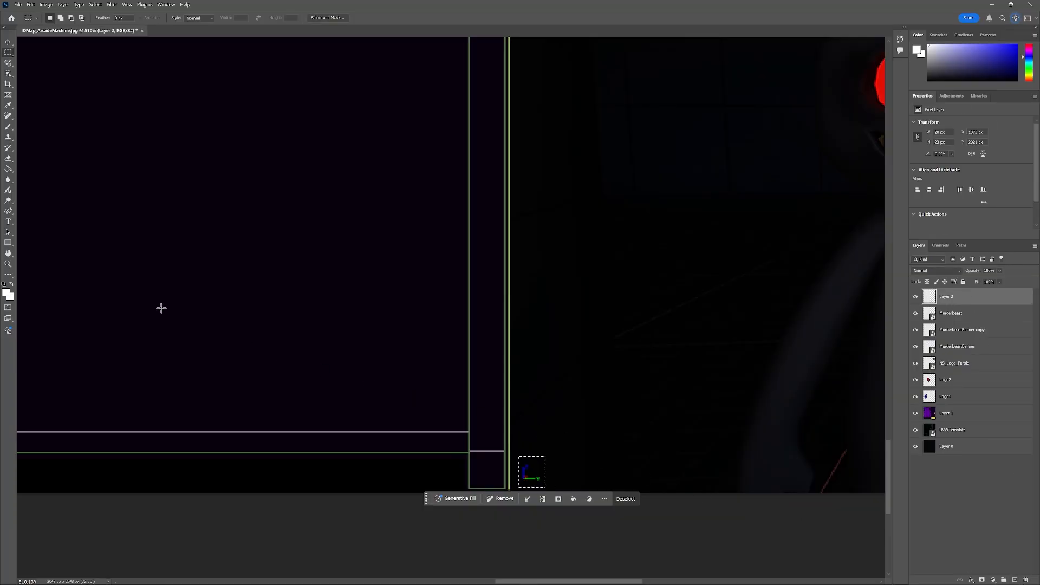
left_click(8, 169)
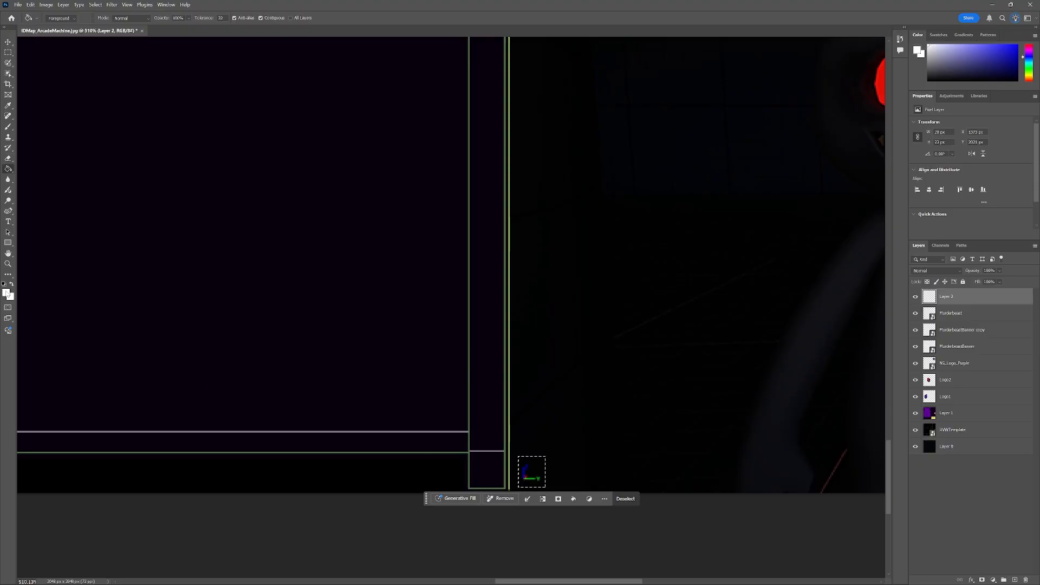
left_click(534, 427, "alt")
left_click(535, 471)
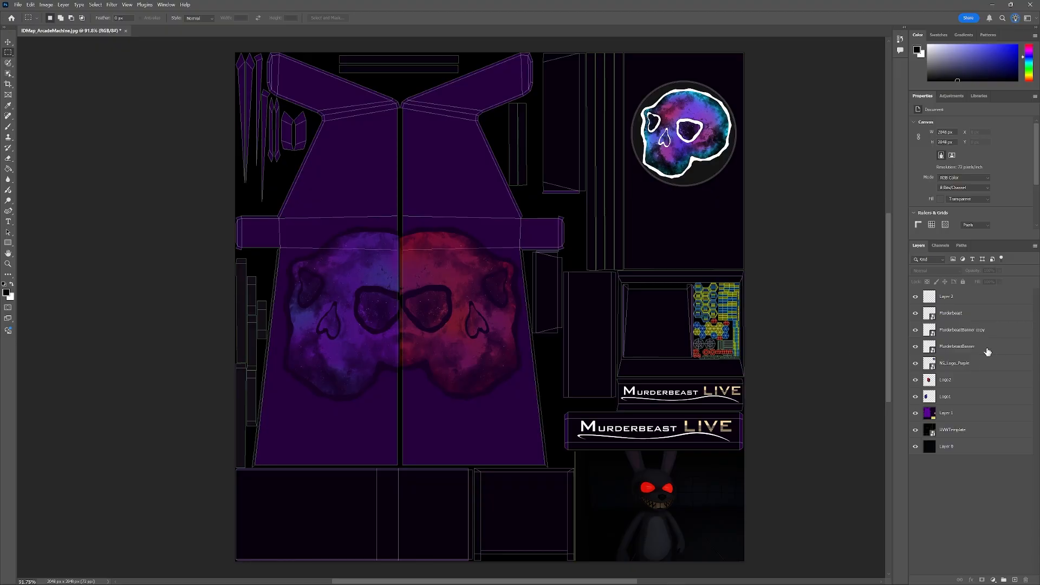
Step through the layers, then select Layer 1 and set its opacity to 100%.
left_click(972, 298)
left_click(971, 314)
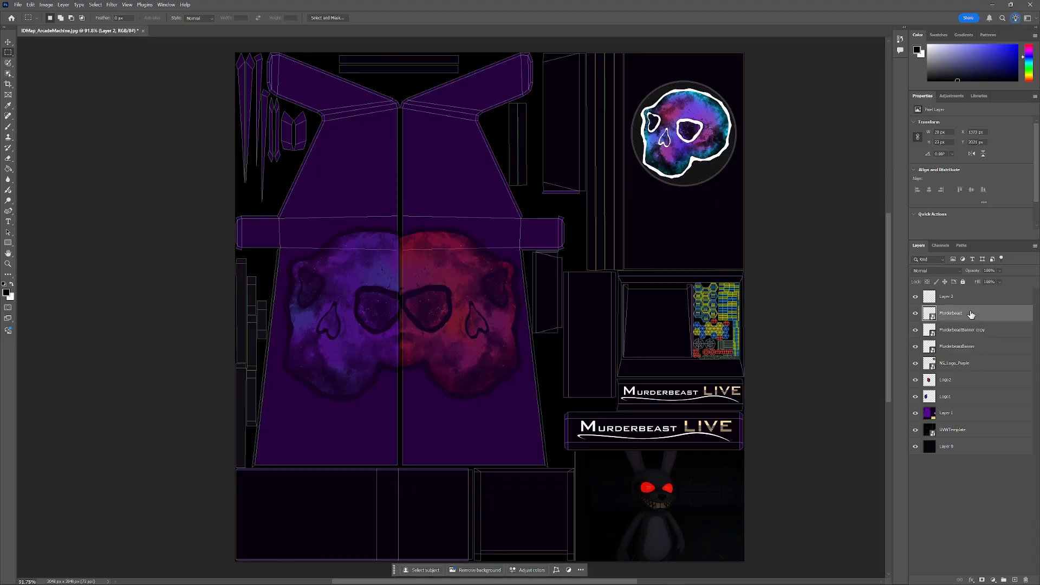
left_click(971, 335)
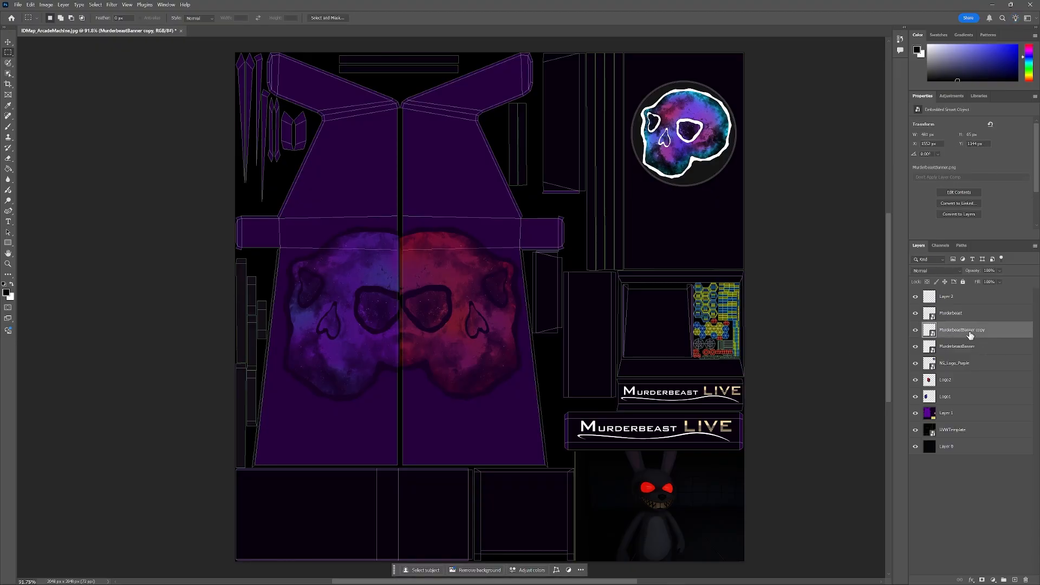
left_click(972, 349)
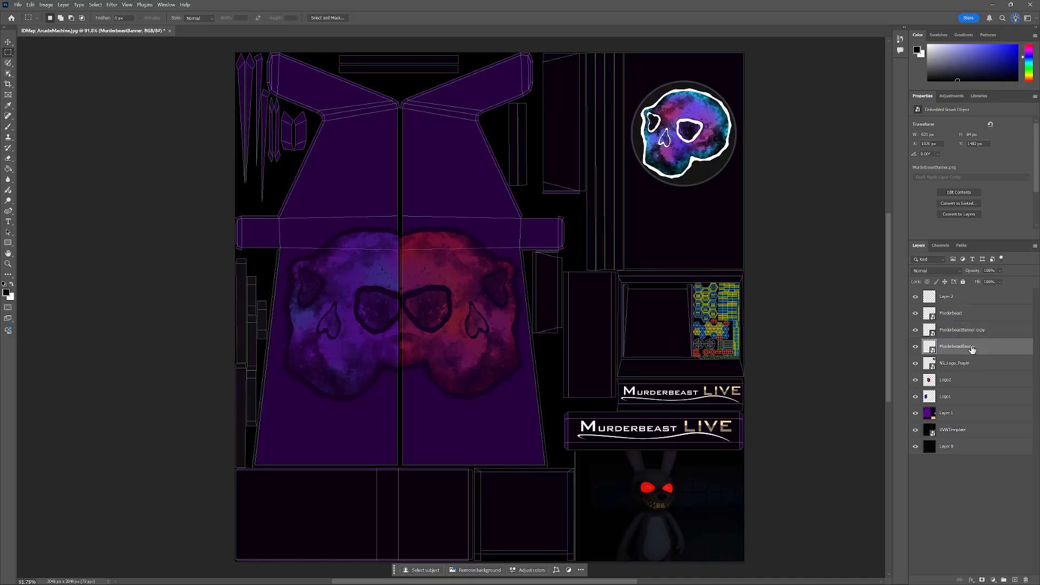
left_click(974, 369)
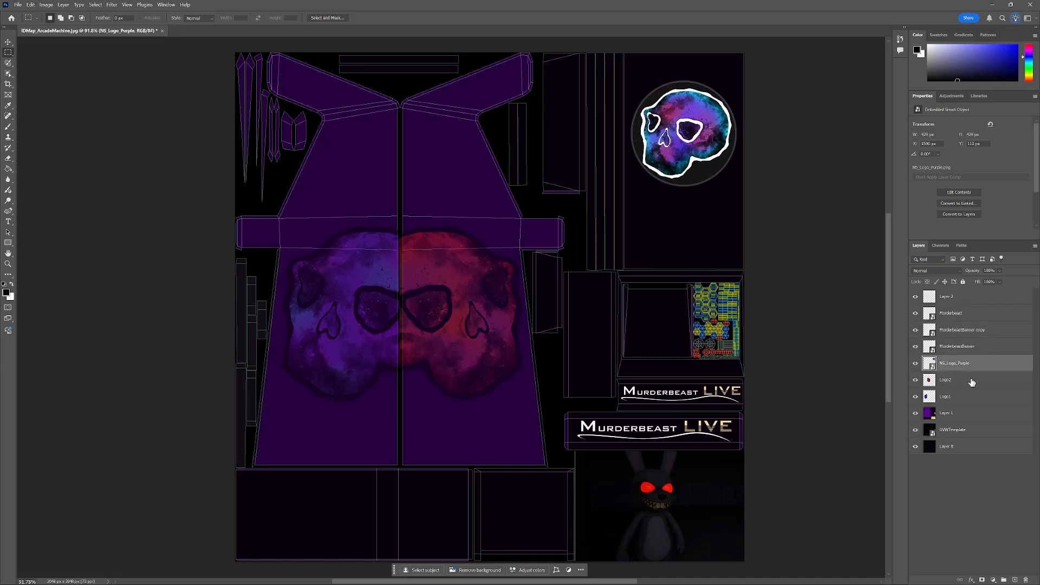
left_click(972, 382)
left_click(973, 404)
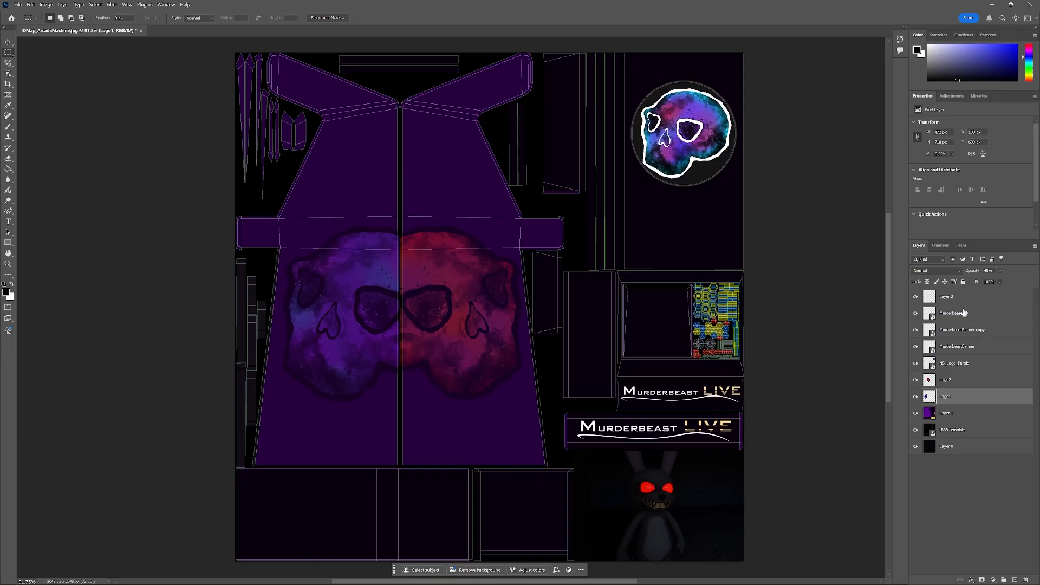
left_click(954, 417)
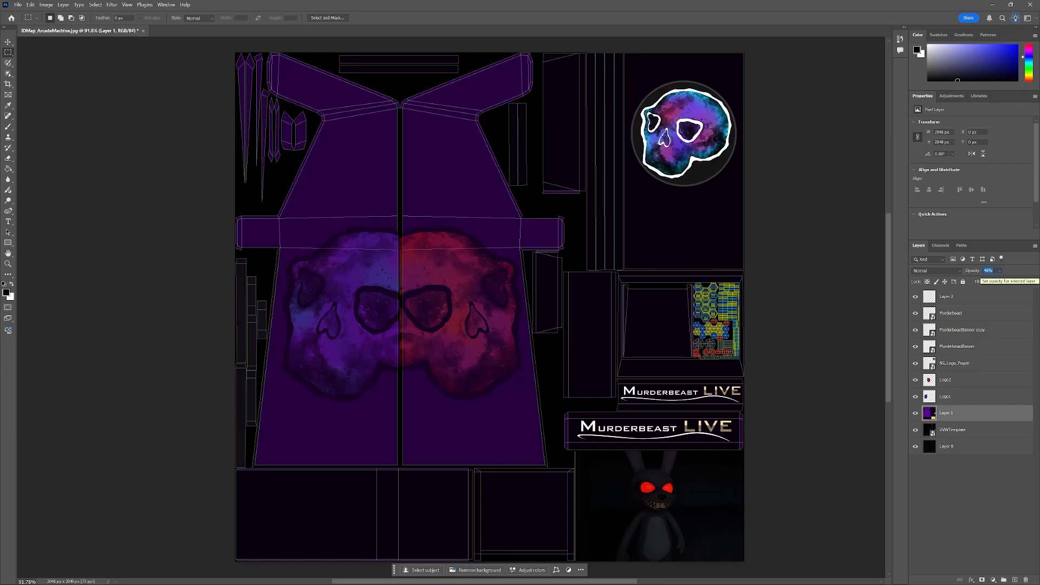
type("100")
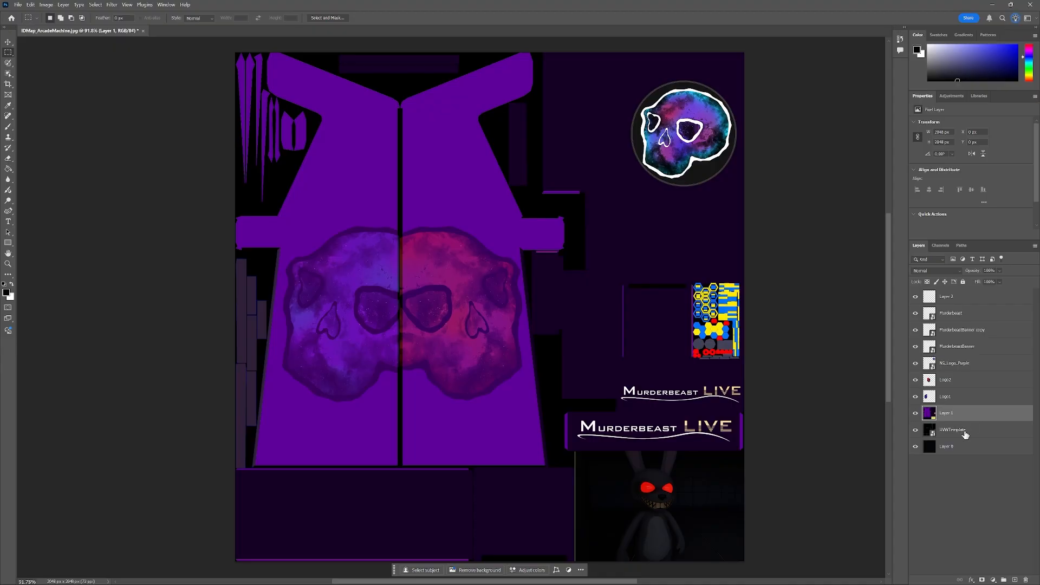
left_click(956, 472)
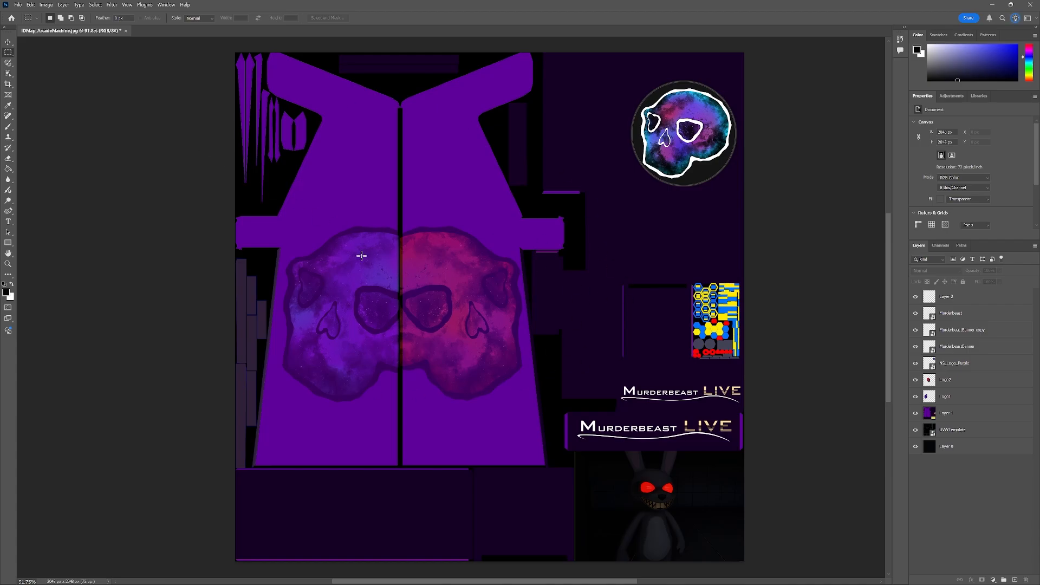
Quick-export the document as a PNG named T_Base_ArcadeMachineModified in the Tutorial4&5 folder.
left_click(19, 5)
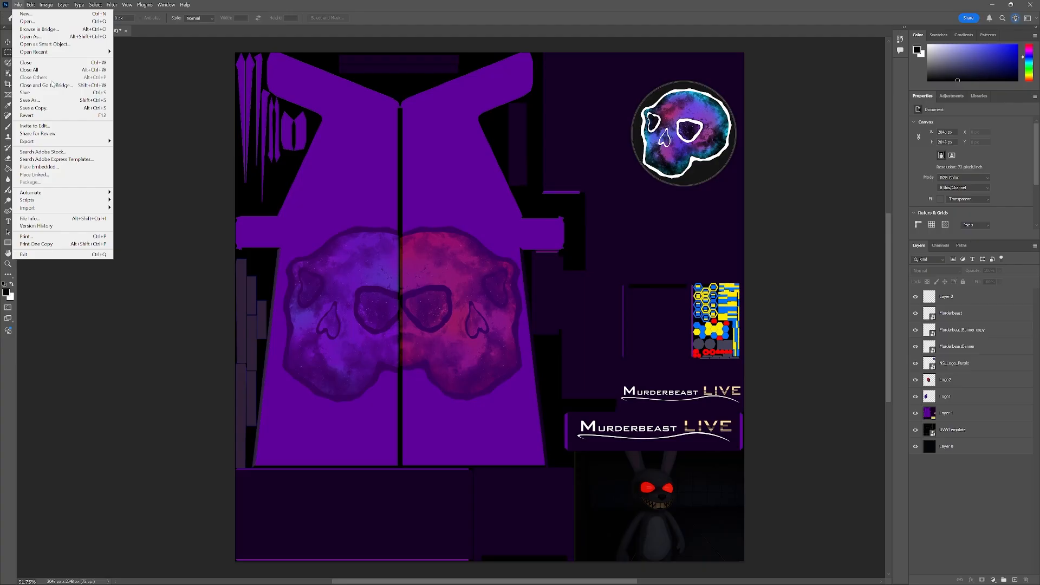
mouse_move(62, 142)
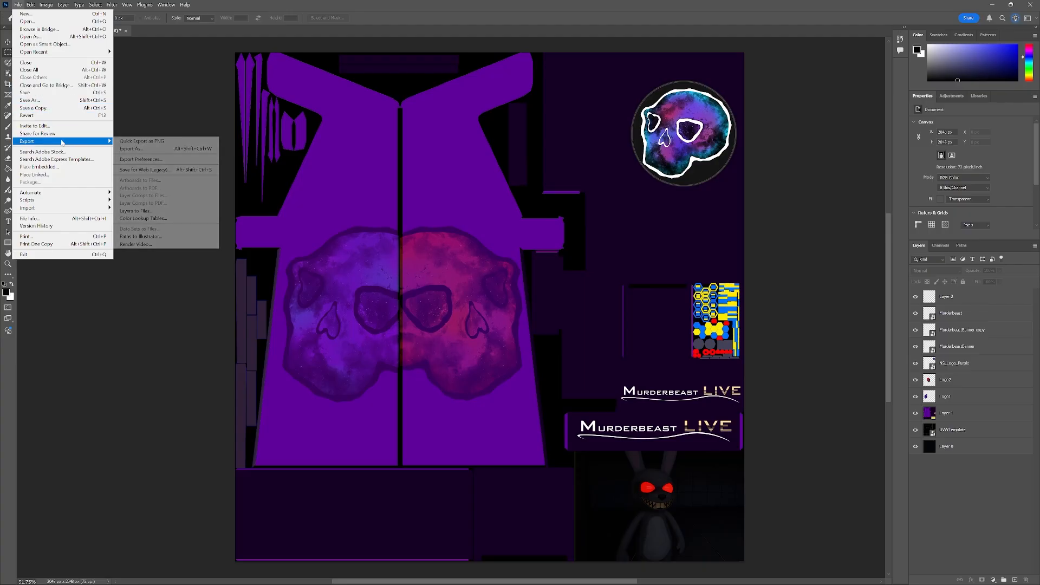
left_click(155, 142)
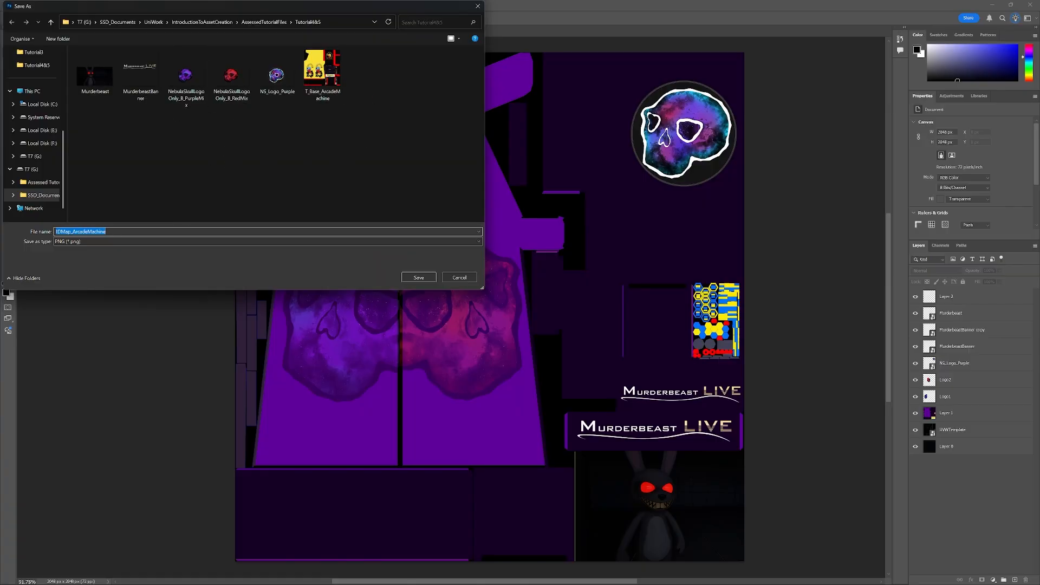
left_click(323, 73)
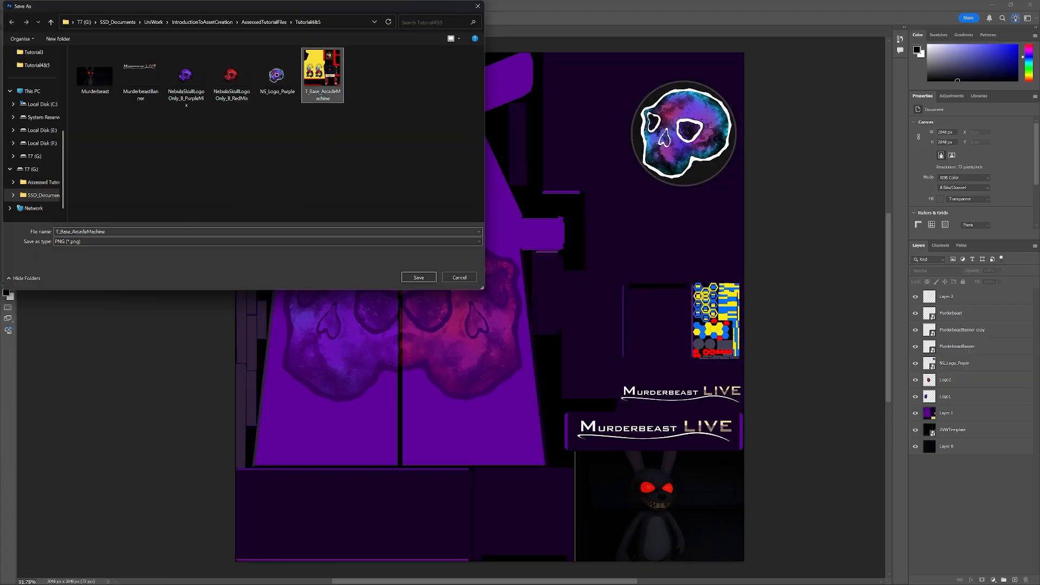
key("Tab")
left_click(163, 231)
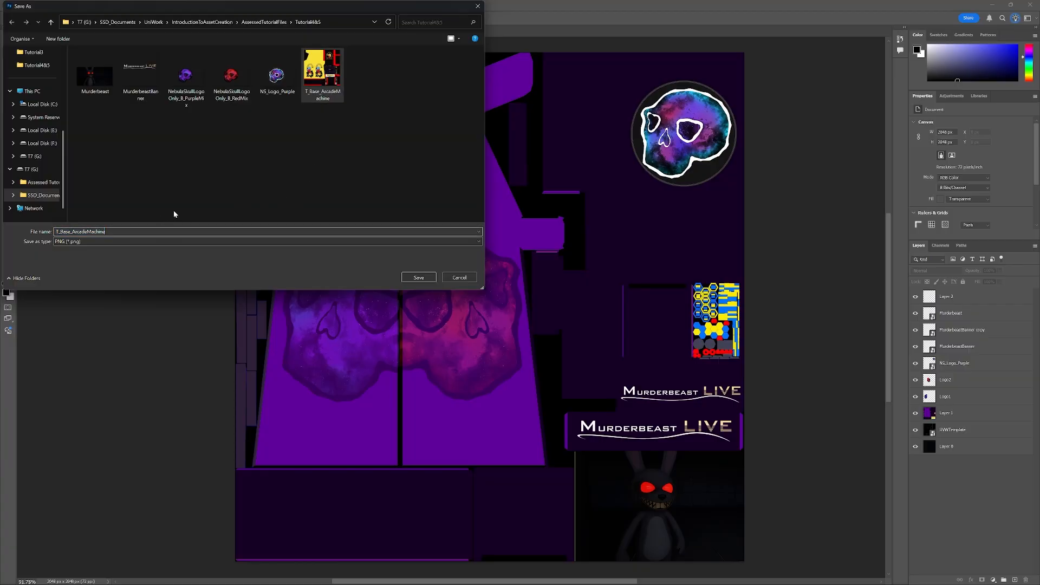
type("Modified")
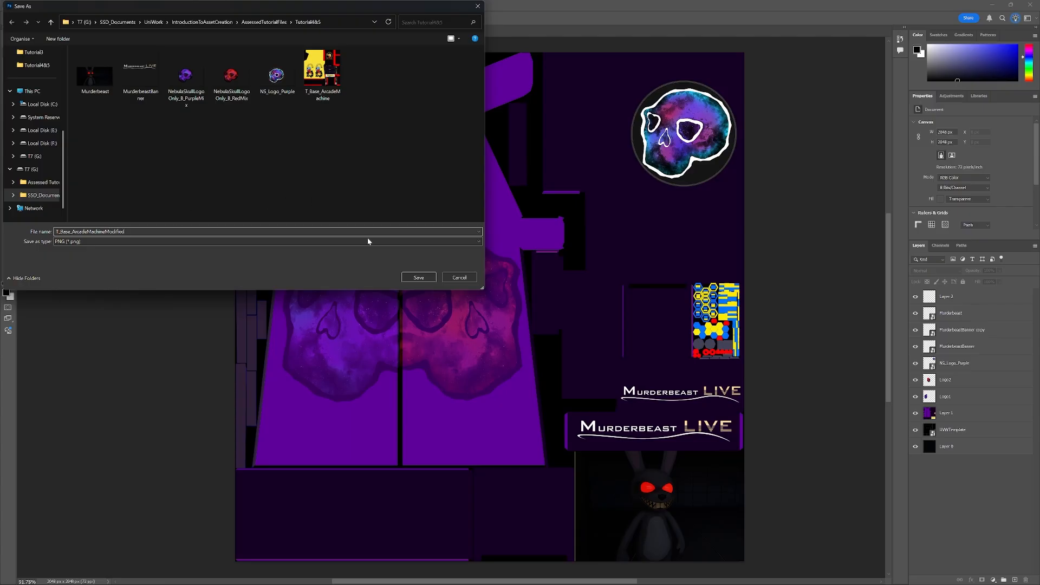
left_click(420, 278)
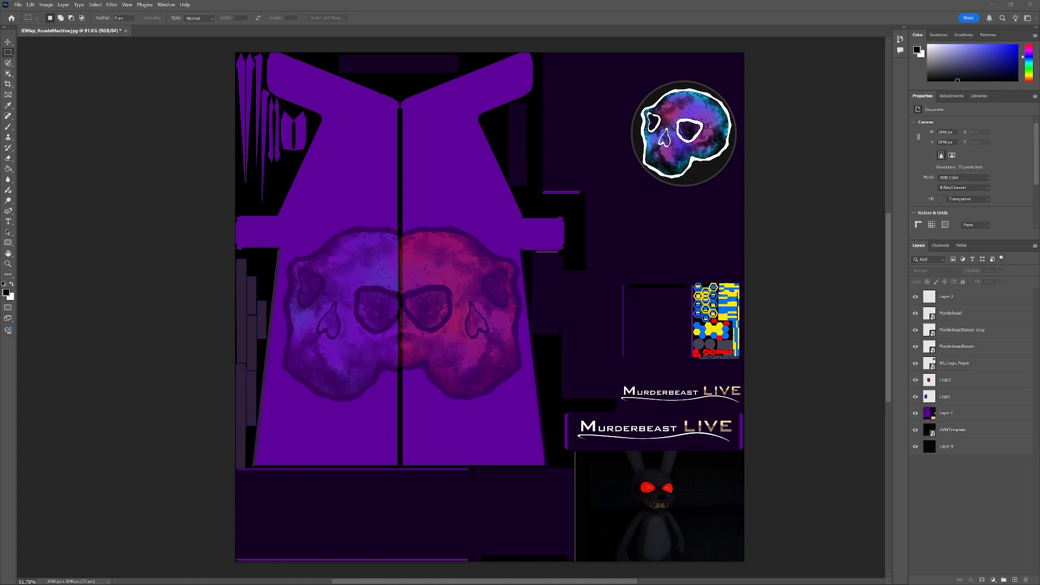
Switch to 3ds Max, widen the command panel and expand the cabinet's modifier stack.
left_click_drag(0, 134, 488, 146)
double_click(531, 143)
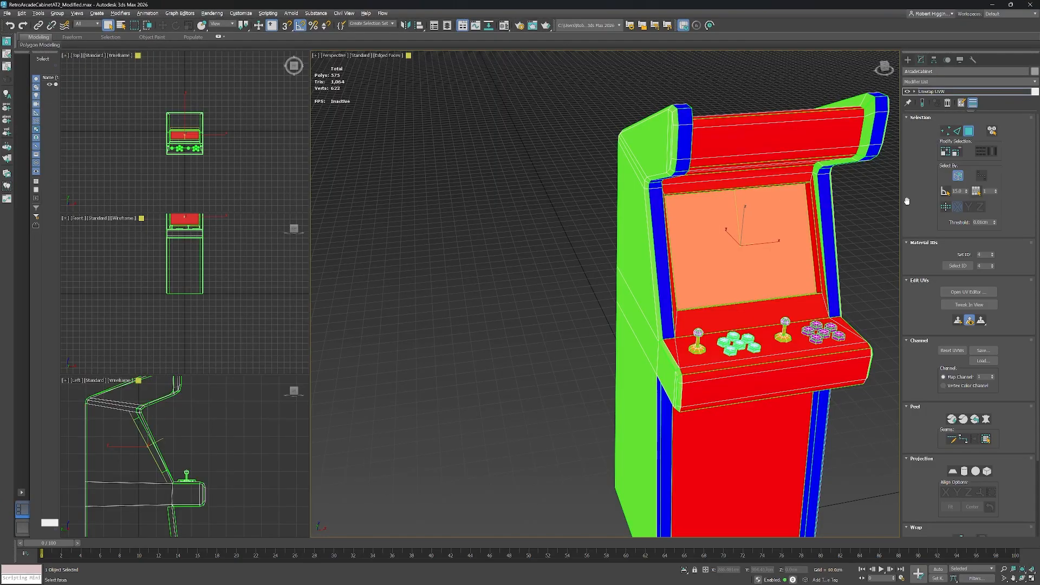
left_click_drag(900, 206, 854, 206)
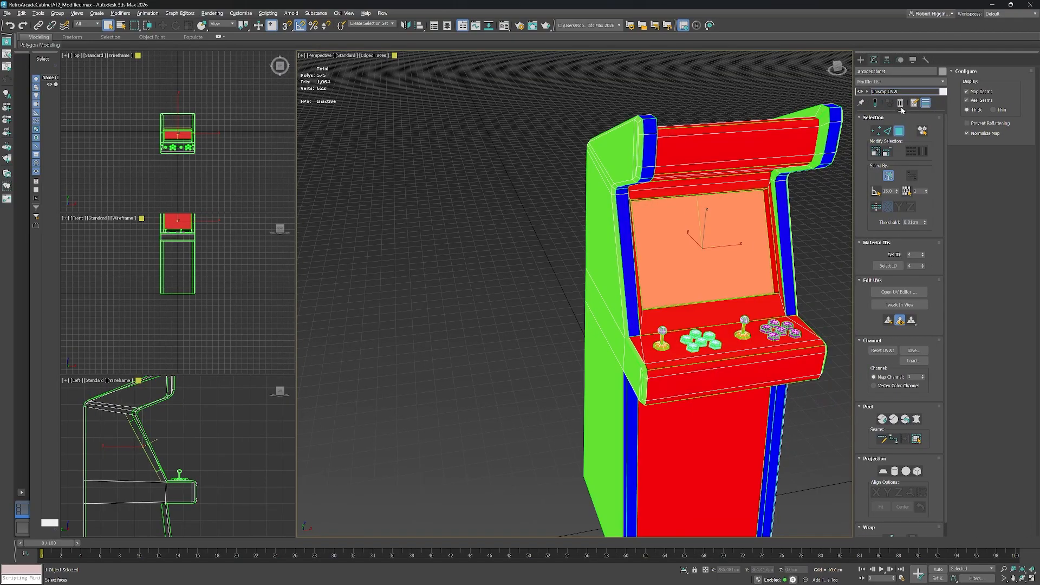
left_click(883, 91)
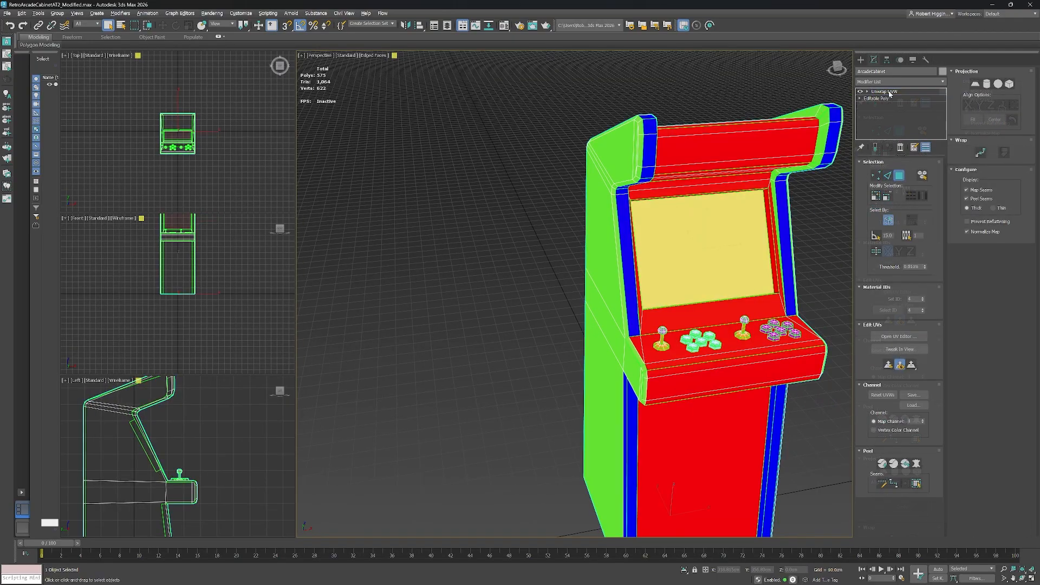
Open the cabinet's UV editor to review the unwrap, then close it.
right_click(892, 93)
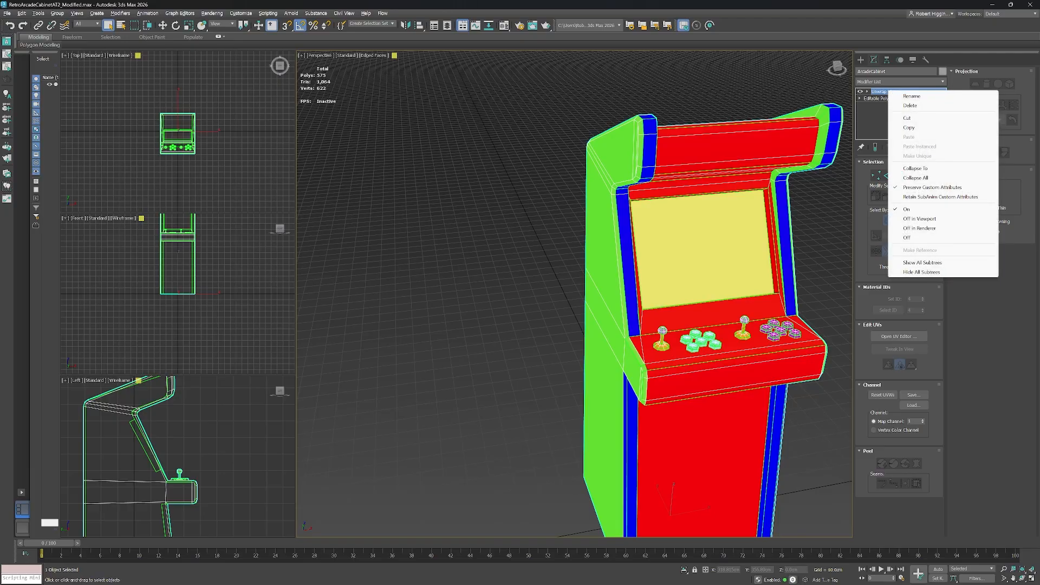
left_click(899, 336)
left_click_drag(243, 105, 297, 73)
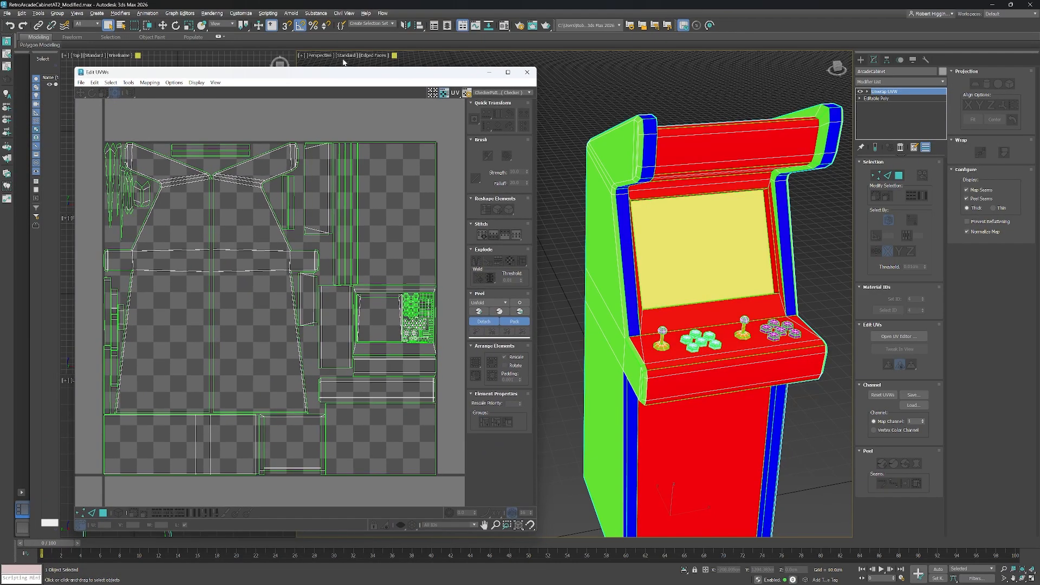
left_click(527, 72)
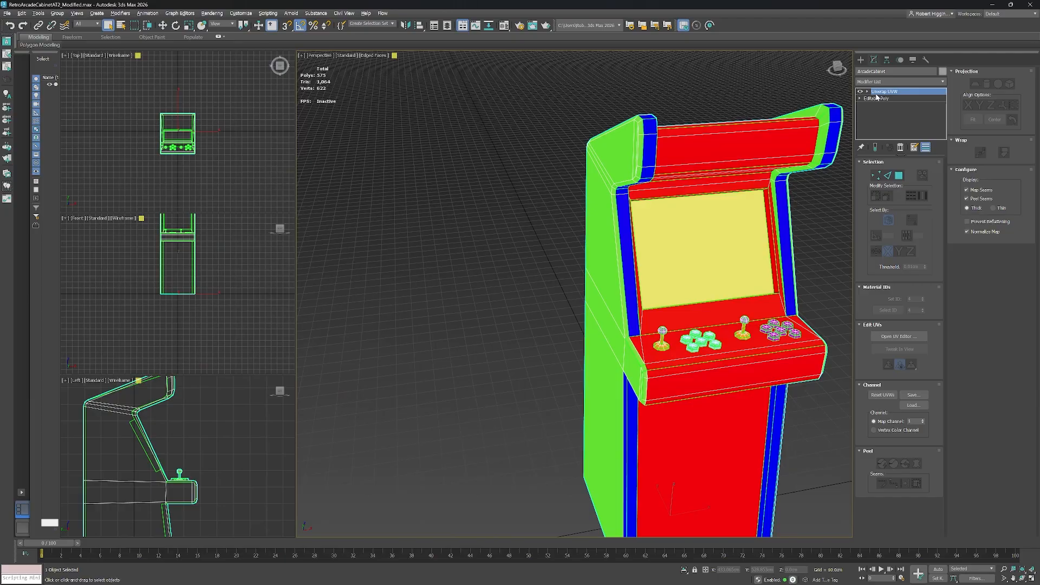
Collapse the cabinet's modifier stack into a single Editable Poly.
right_click(885, 95)
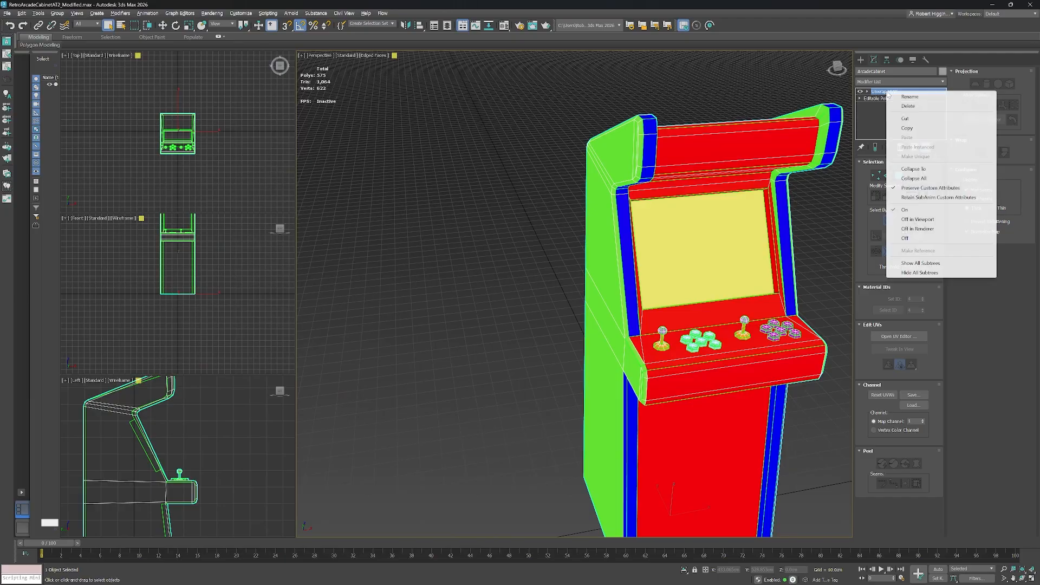
left_click(929, 180)
left_click(559, 322)
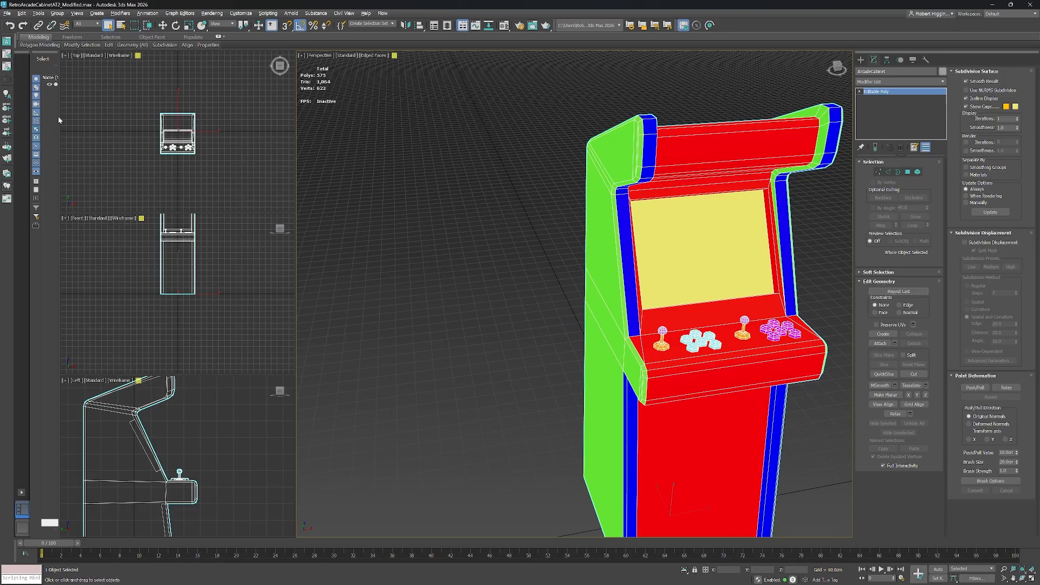
Export the cabinet as an FBX named SM_ArcadeCabinetModifiedAT2 in the Tutorial4&5 folder with default FBX settings.
left_click_drag(59, 117, 149, 124)
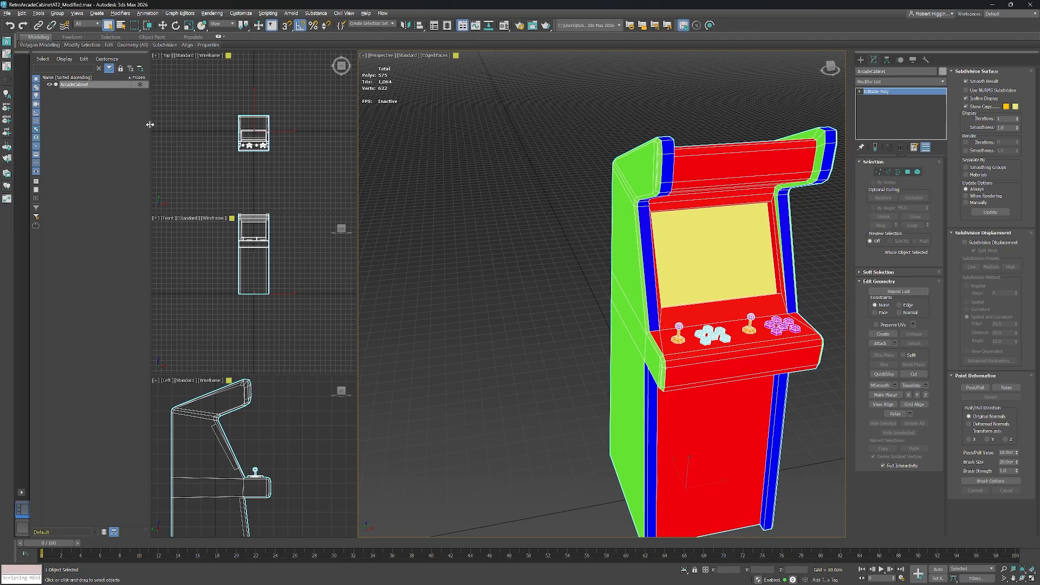
left_click(7, 13)
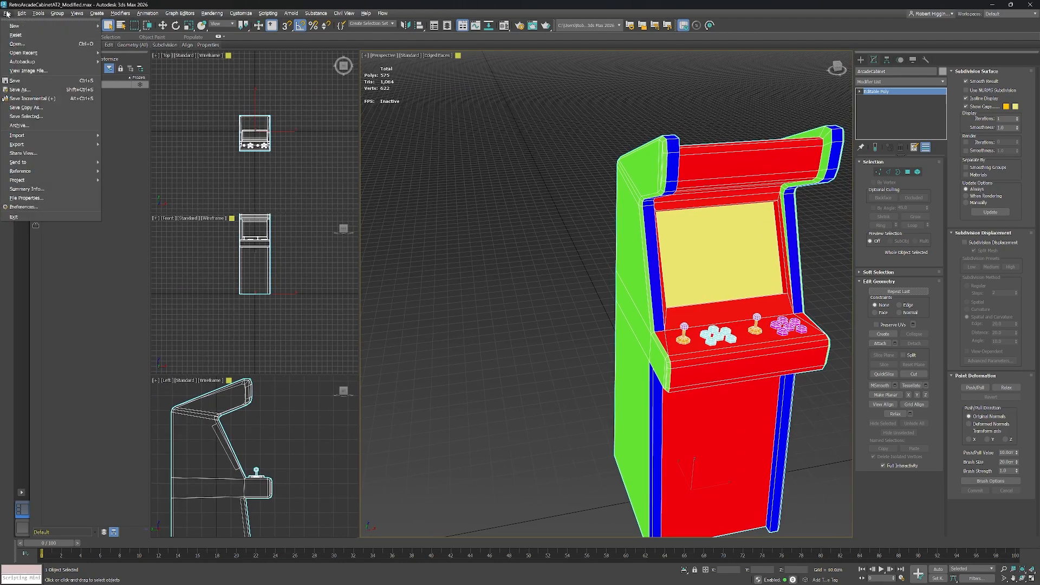
mouse_move(65, 144)
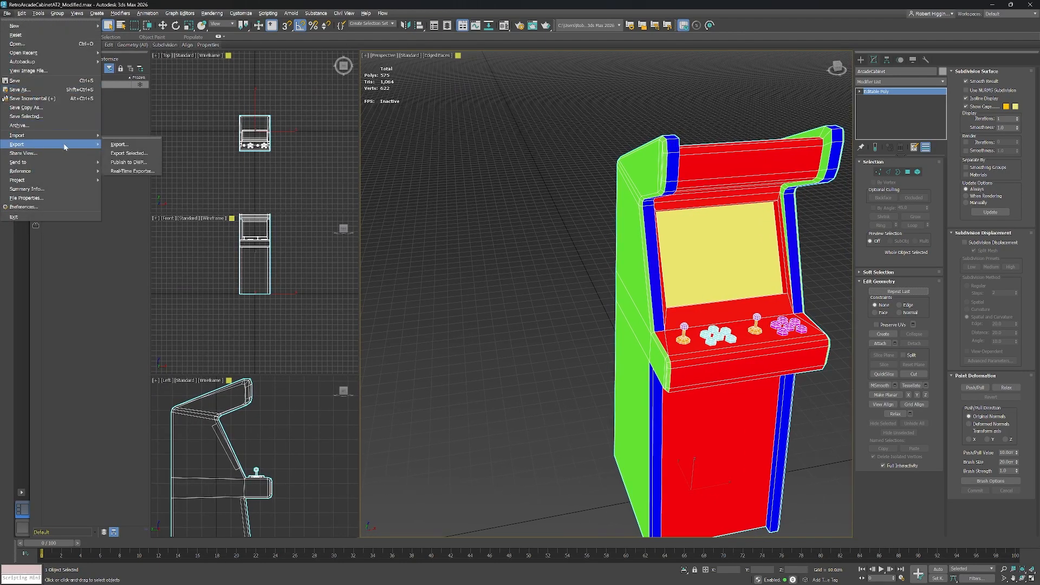
left_click(136, 144)
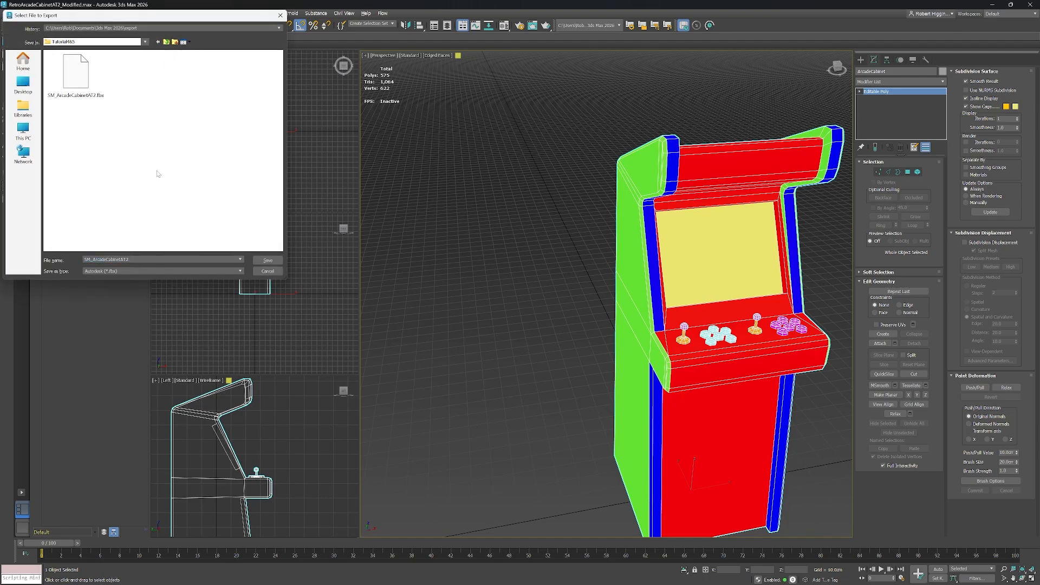
left_click(76, 82)
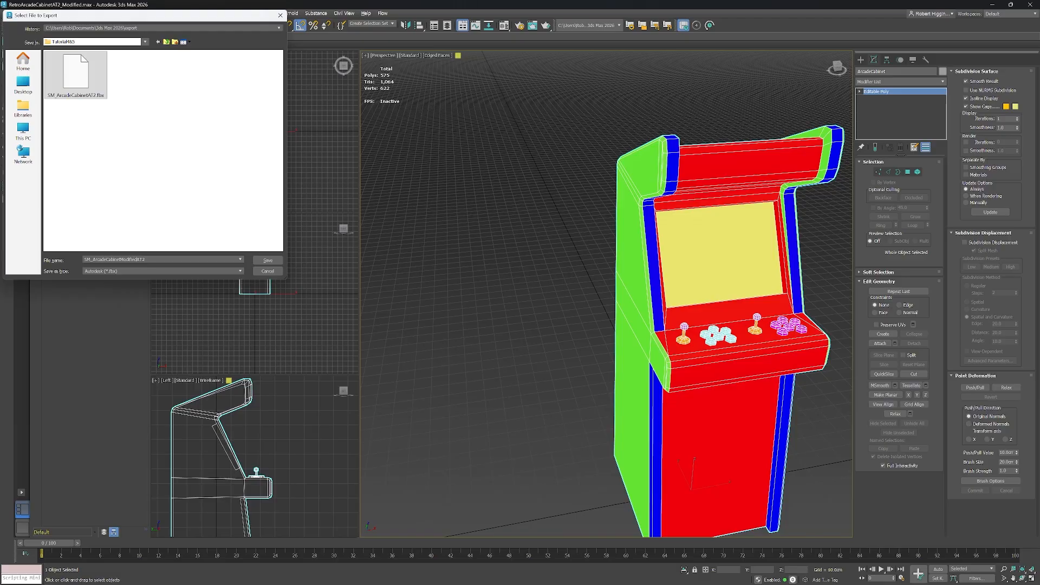
left_click(268, 262)
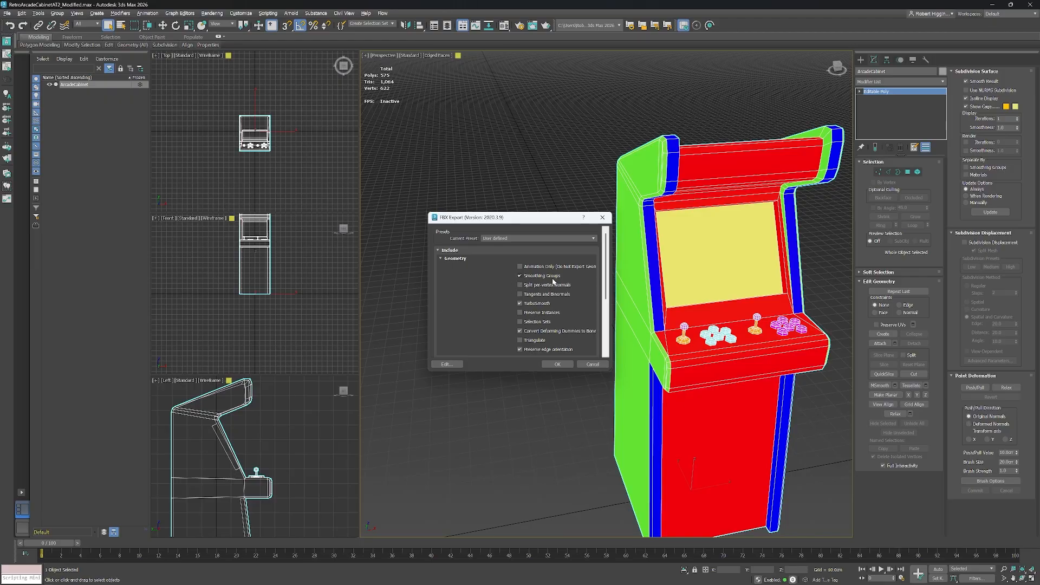
left_click(555, 366)
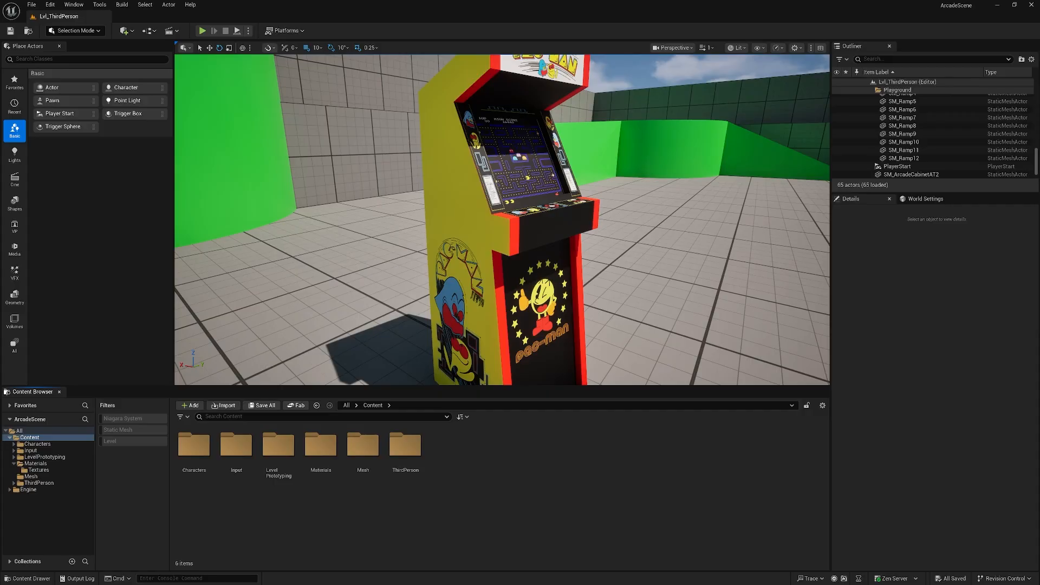
Switch to Unreal Engine and import SM_ArcadeCabinetModifiedAT2.fbx into the Content folder.
left_click_drag(0, 136, 427, 119)
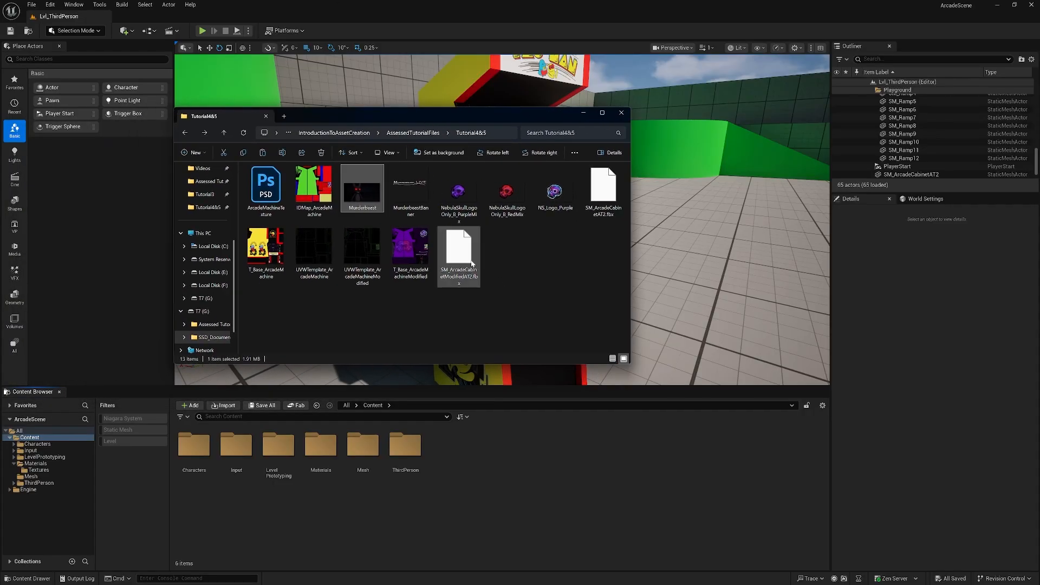
left_click_drag(464, 250, 519, 396)
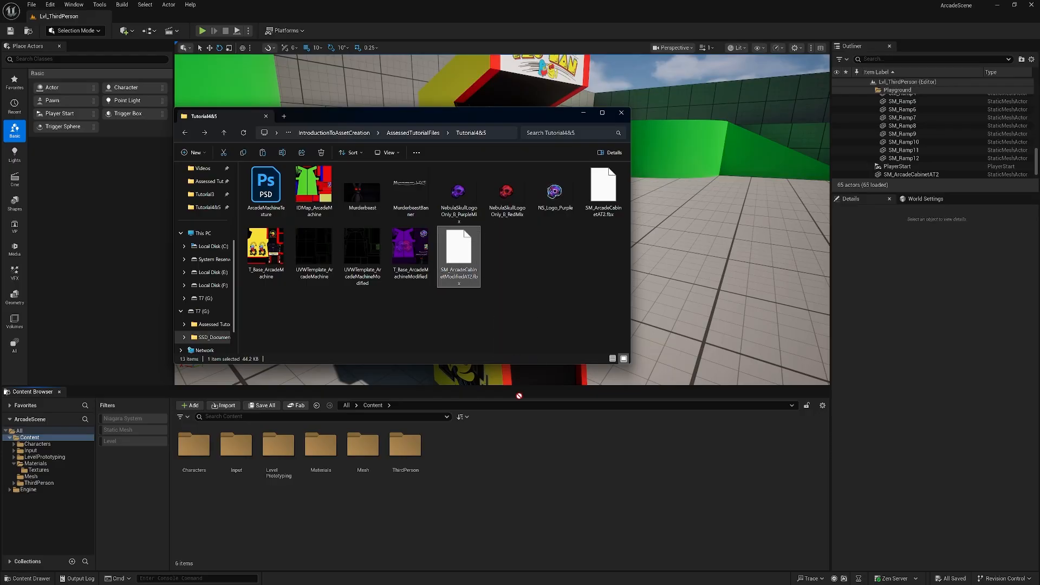
left_click_drag(514, 480, 510, 483)
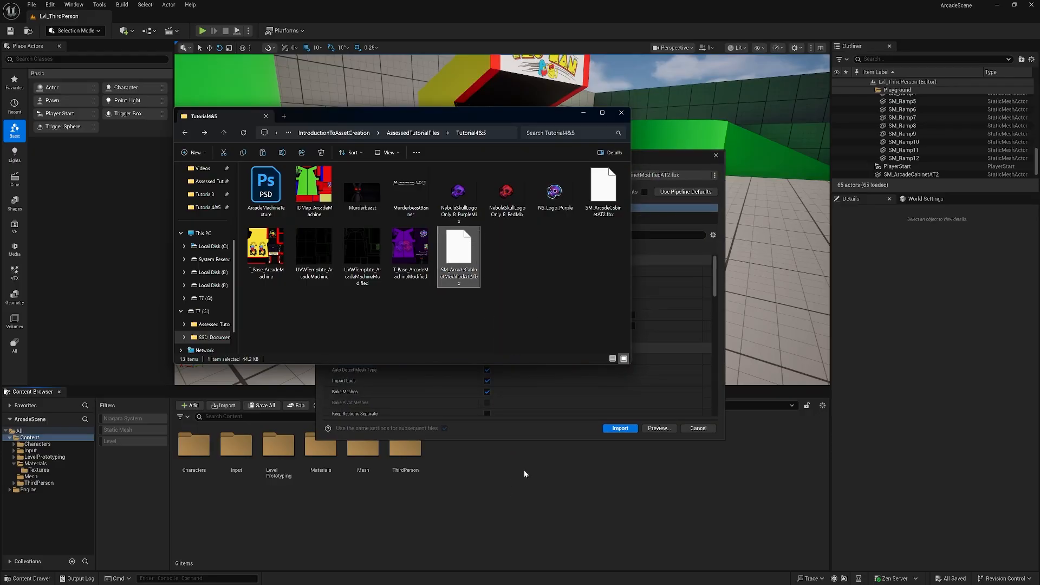
left_click(619, 428)
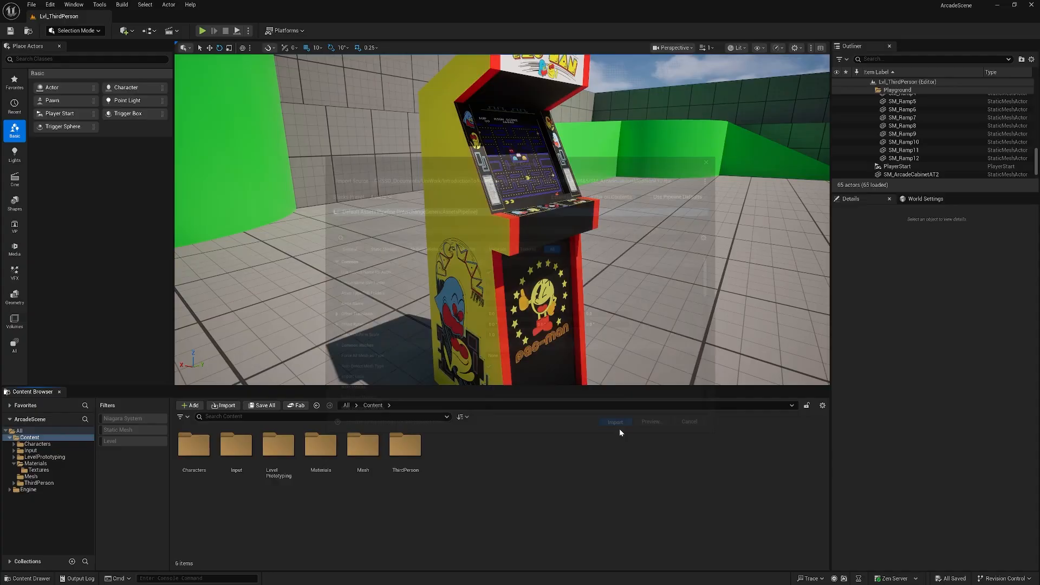
Import the T_Base_ArcadeMachineModified texture into the Content folder.
key("alt+Tab")
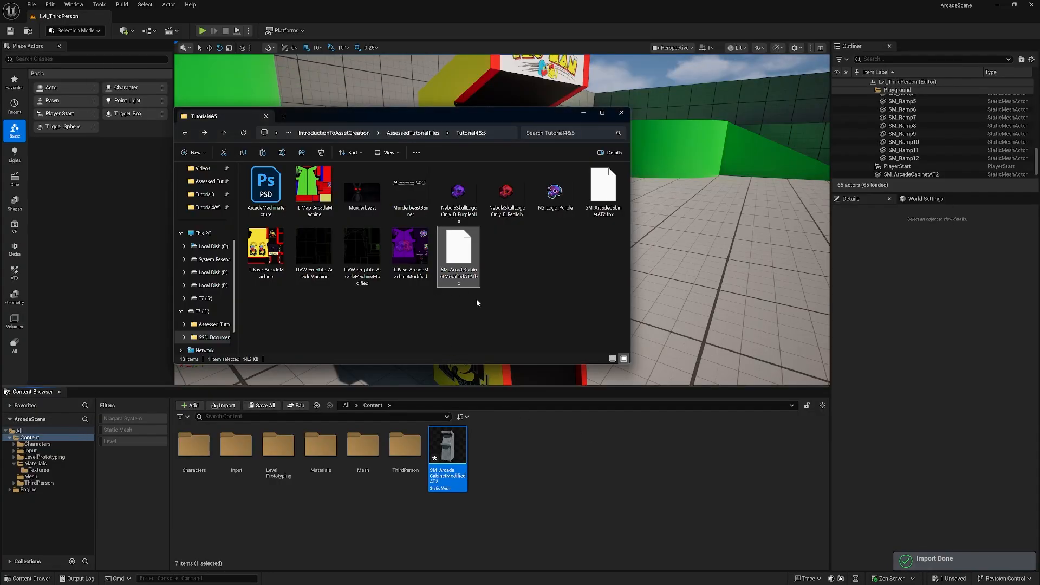
left_click(415, 253)
left_click_drag(415, 253, 457, 404)
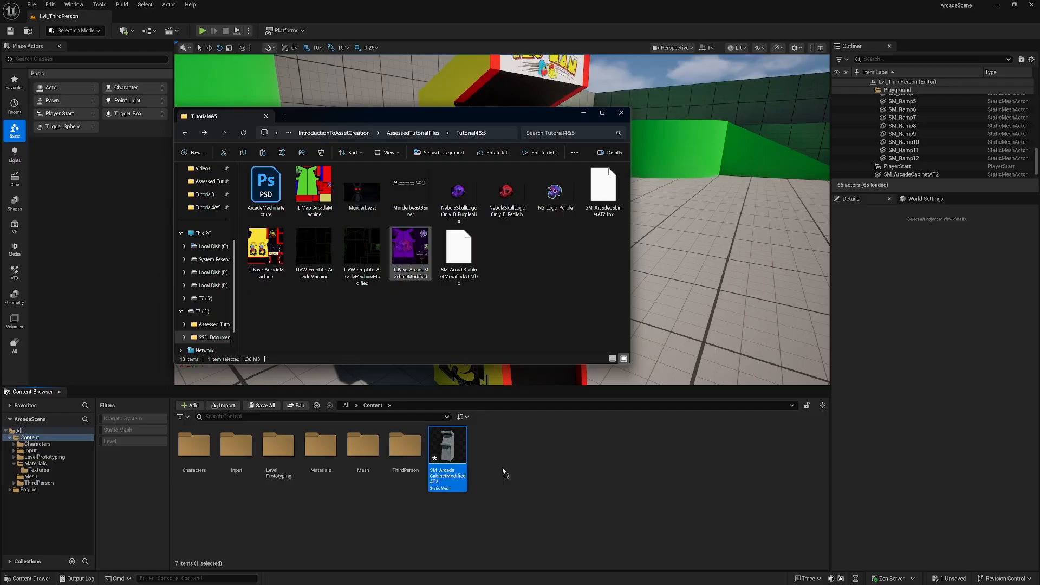
left_click(561, 457)
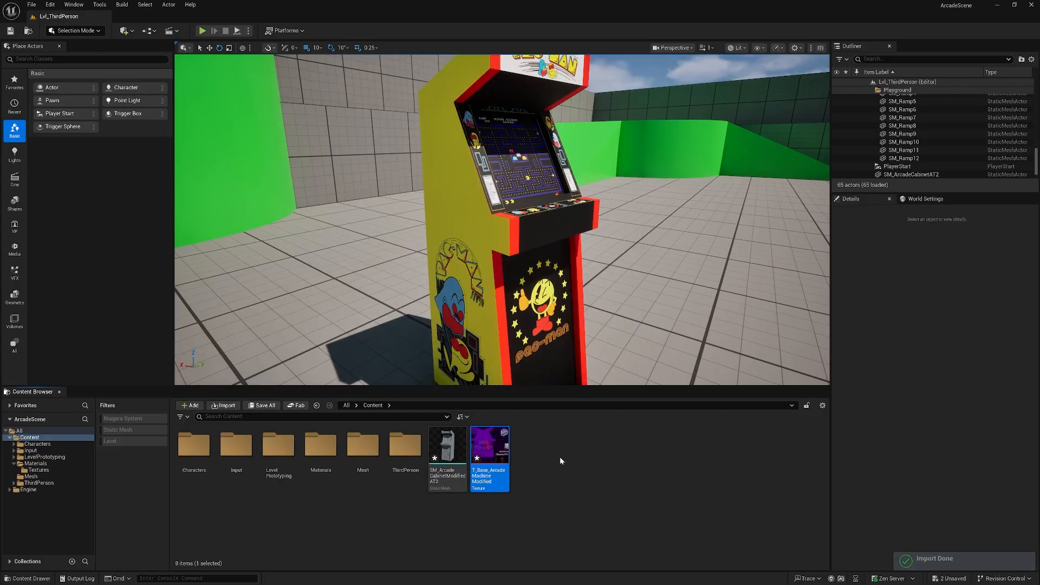
Move the new cabinet mesh into the Mesh folder and the texture into Materials/Textures.
left_click_drag(430, 476, 361, 451)
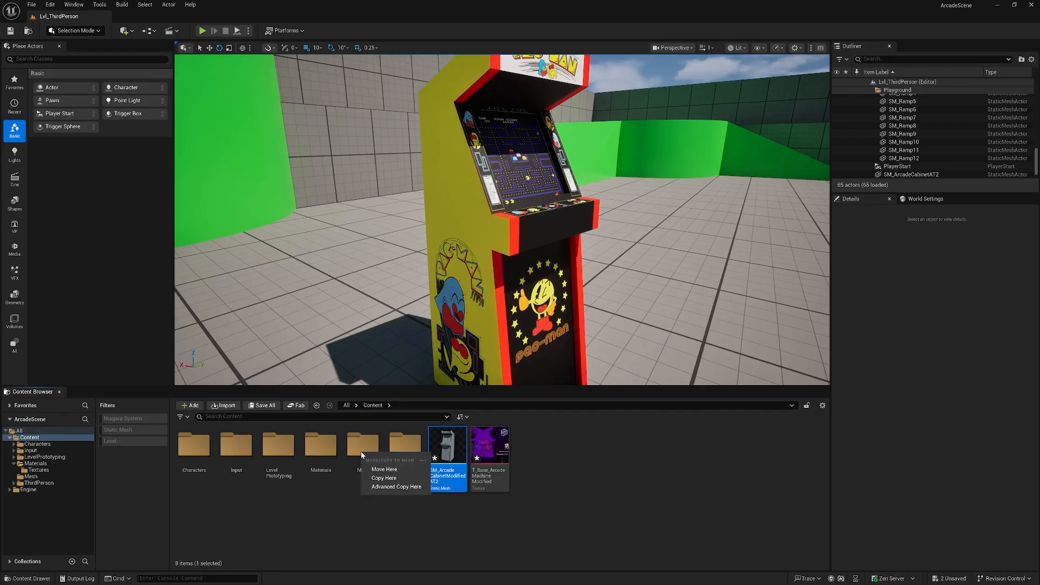
left_click(390, 472)
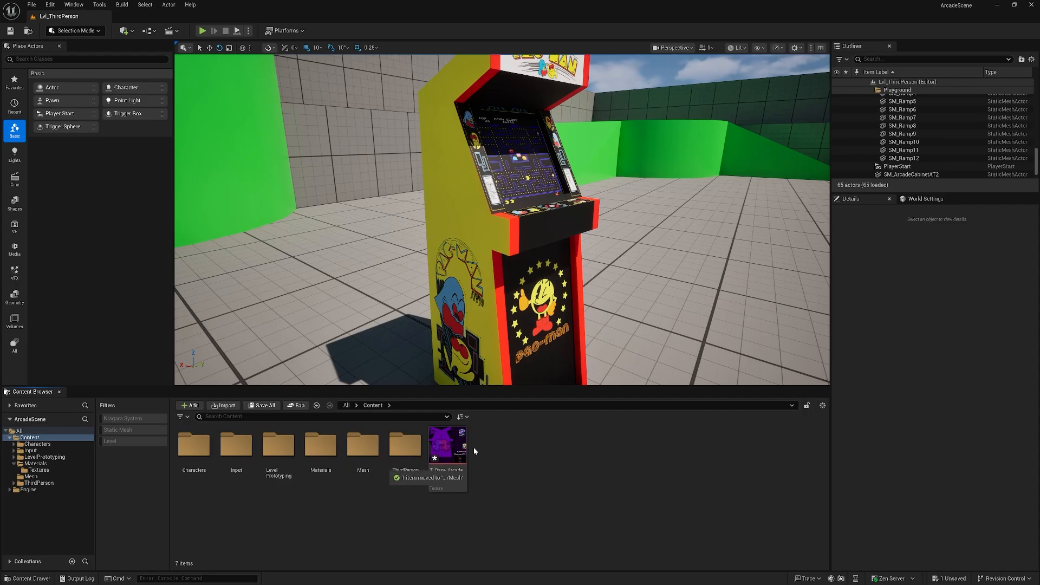
left_click_drag(460, 453, 464, 479)
left_click(339, 519)
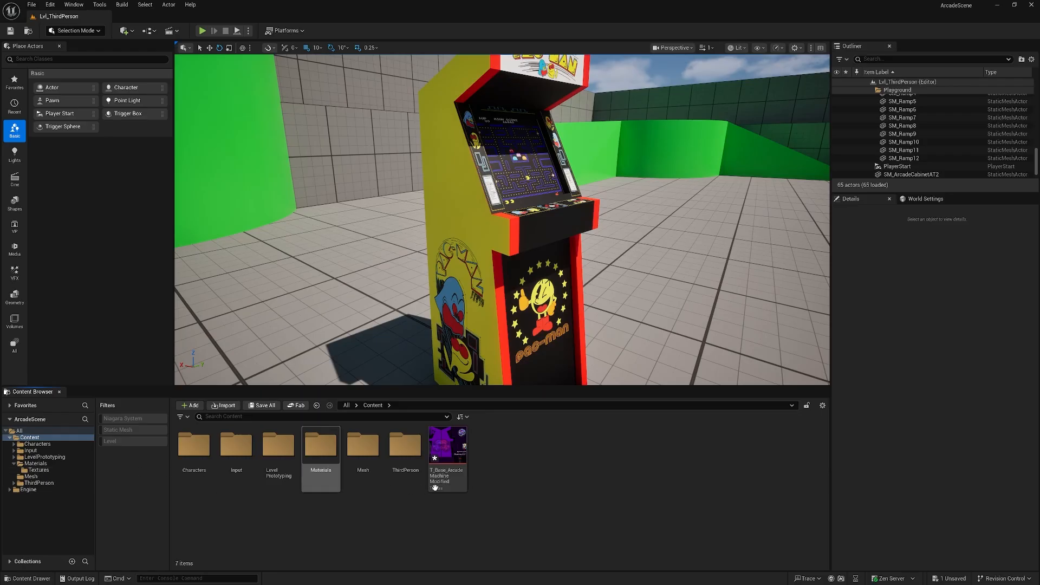
left_click_drag(436, 488, 38, 470)
left_click(68, 489)
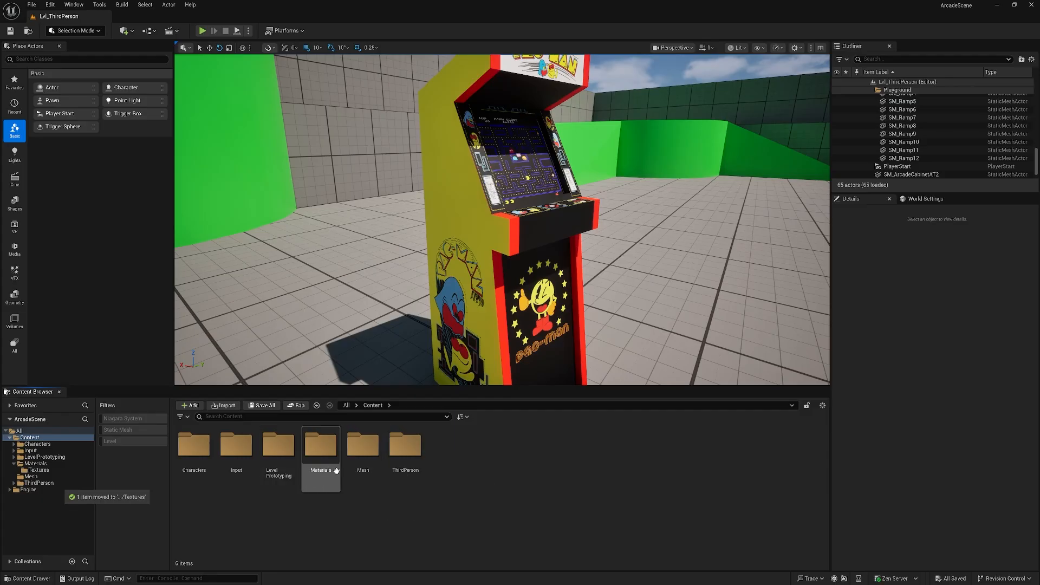
Place the SM_ArcadeCabinetModifiedAT2 mesh in the level beside the existing Pac-Man cabinet.
right_click(576, 353)
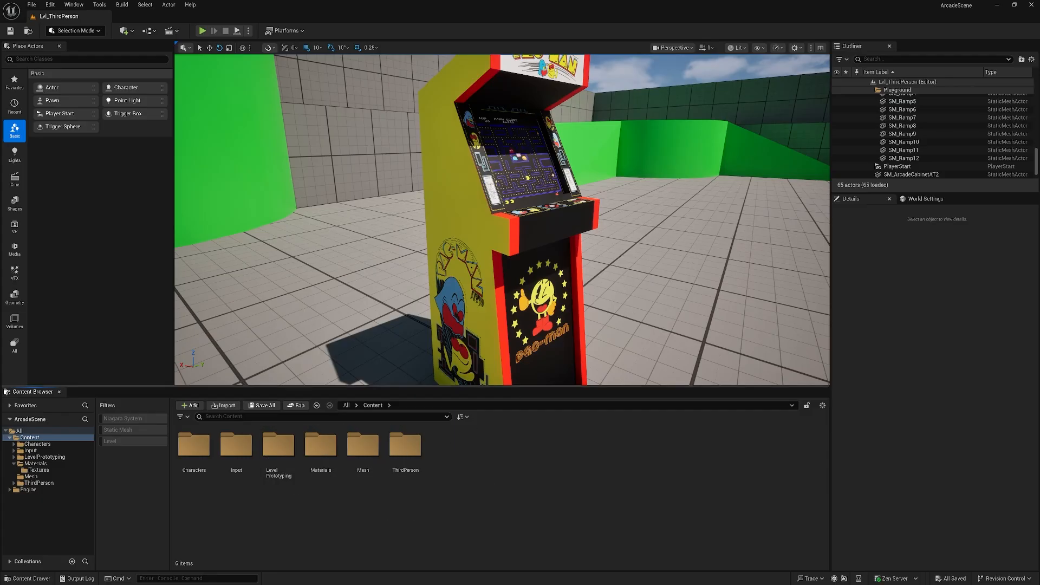
key("s")
key("w")
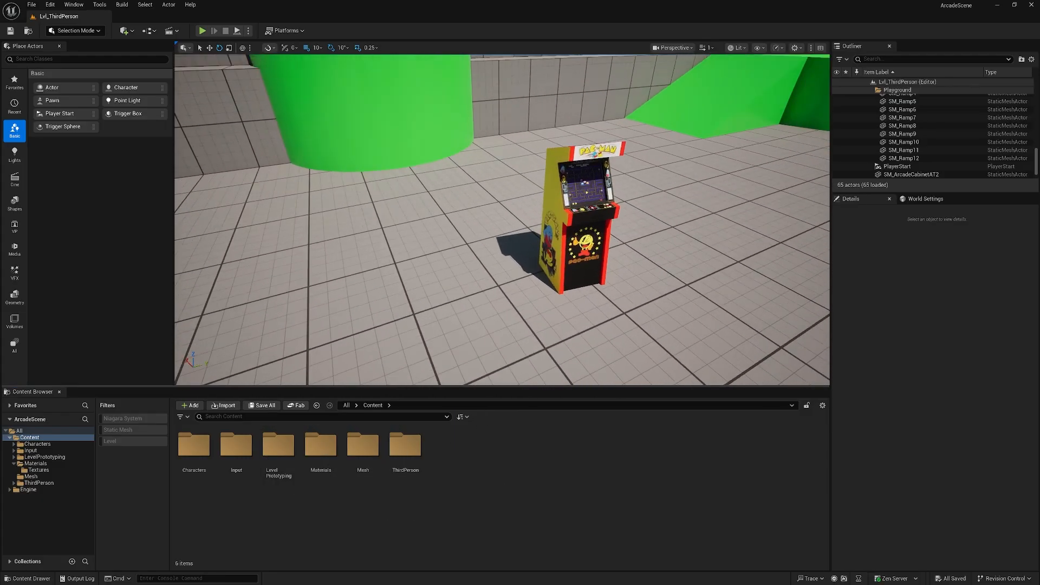
double_click(358, 453)
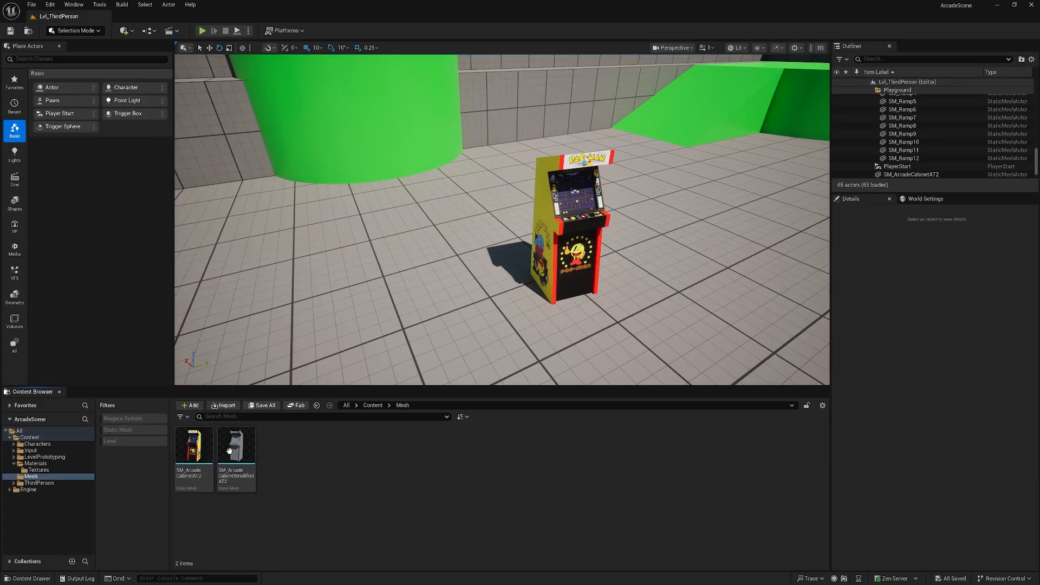
left_click(233, 451)
left_click_drag(286, 431, 501, 320)
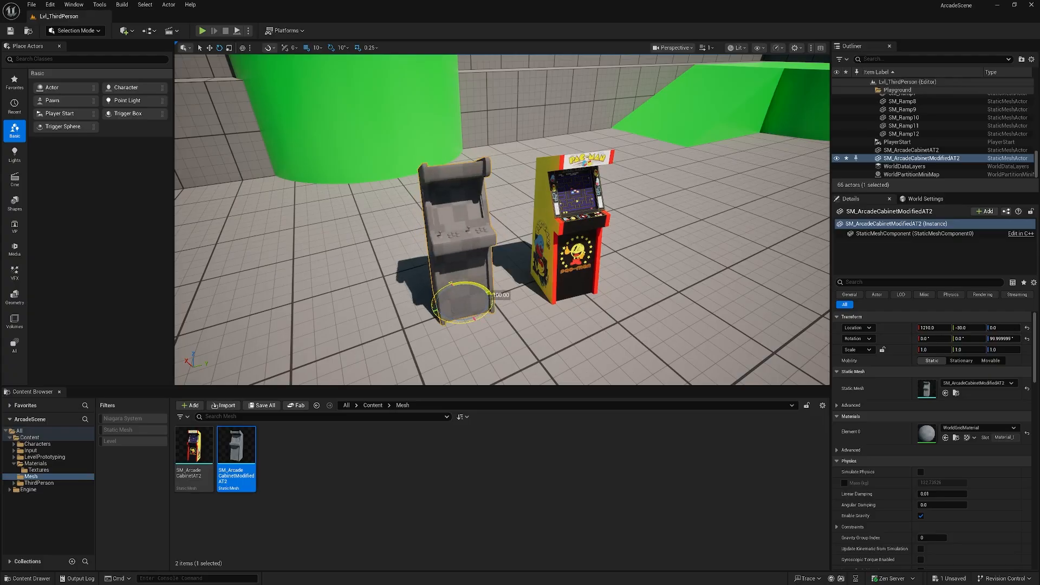
Fly around the placed cabinet to examine its untextured surfaces up close.
key("a")
key("w")
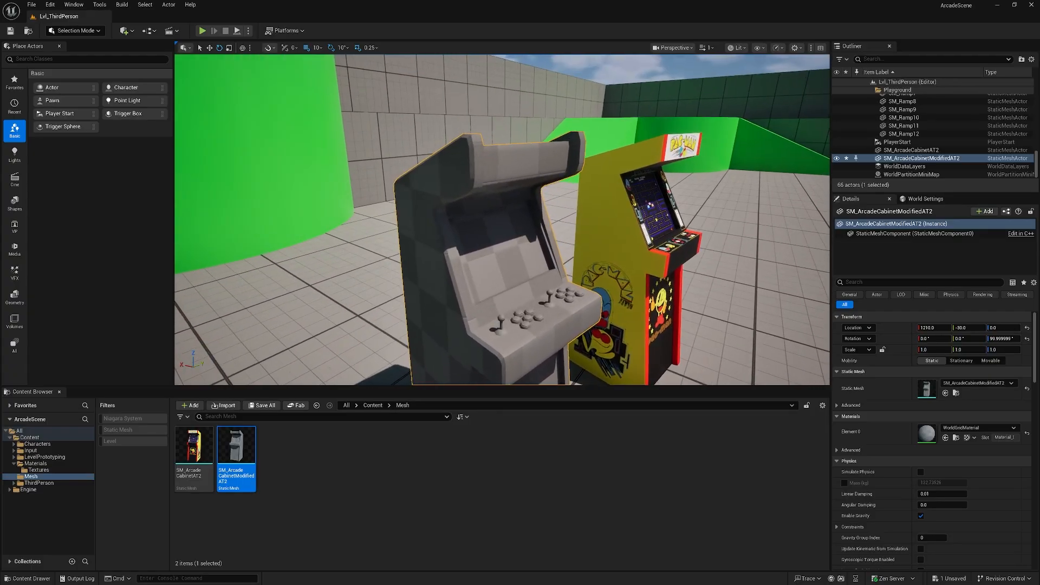
key("w")
key("s")
key("w")
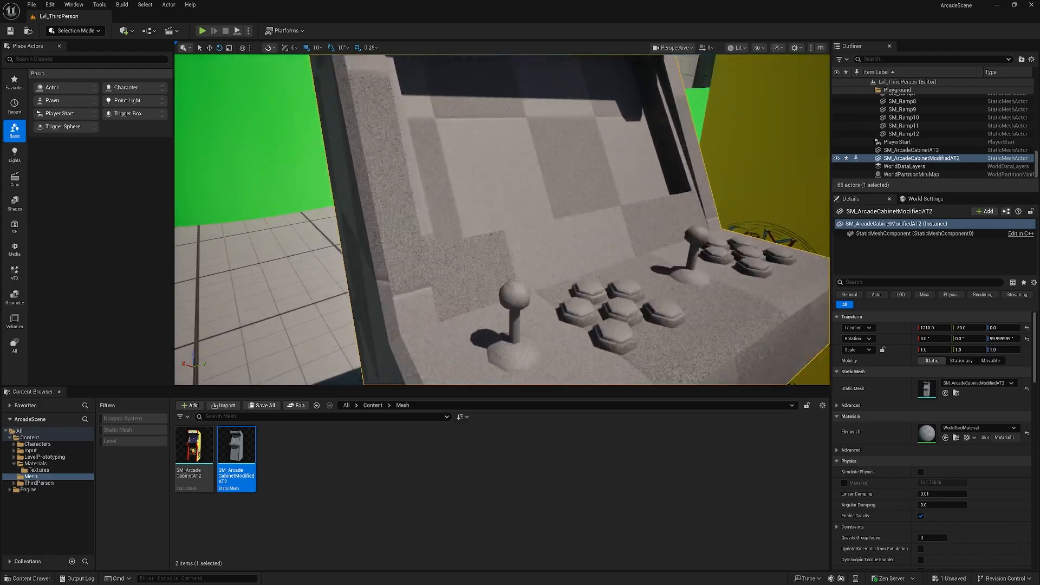
key("s")
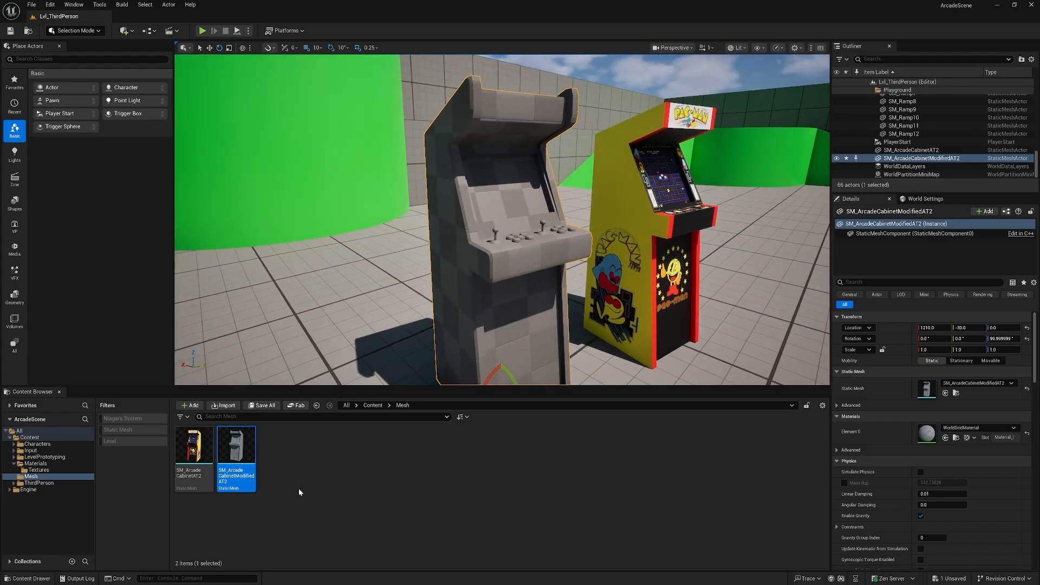
Create a new material named M_ArcadeMachineModified in the Materials folder.
left_click(373, 405)
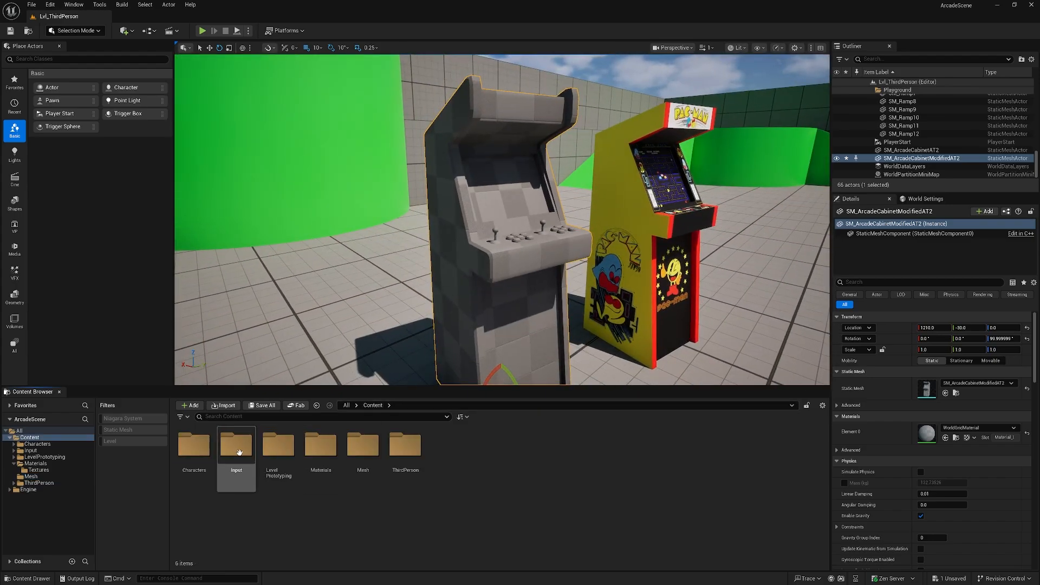
double_click(329, 452)
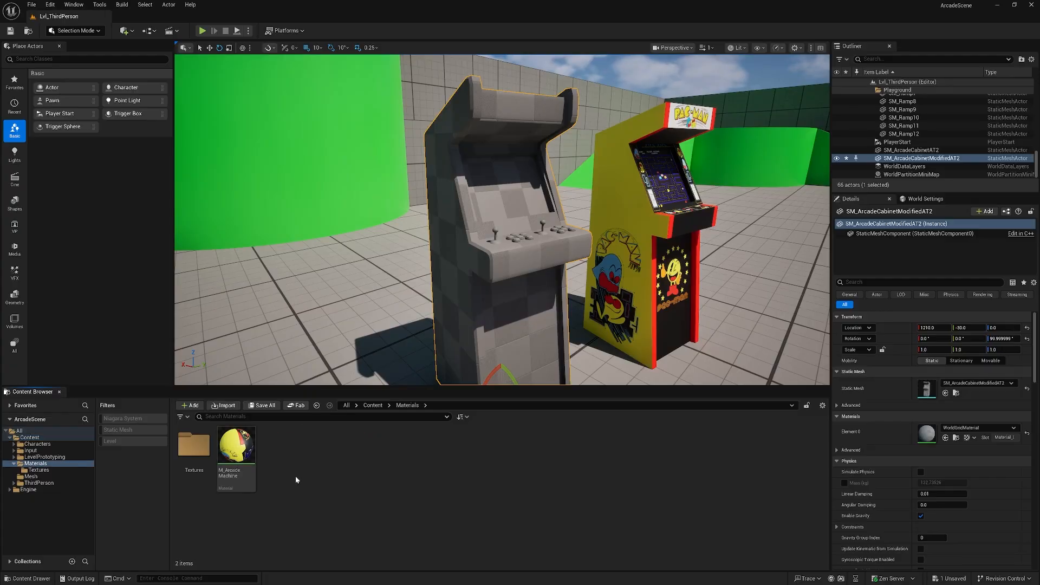
right_click(285, 465)
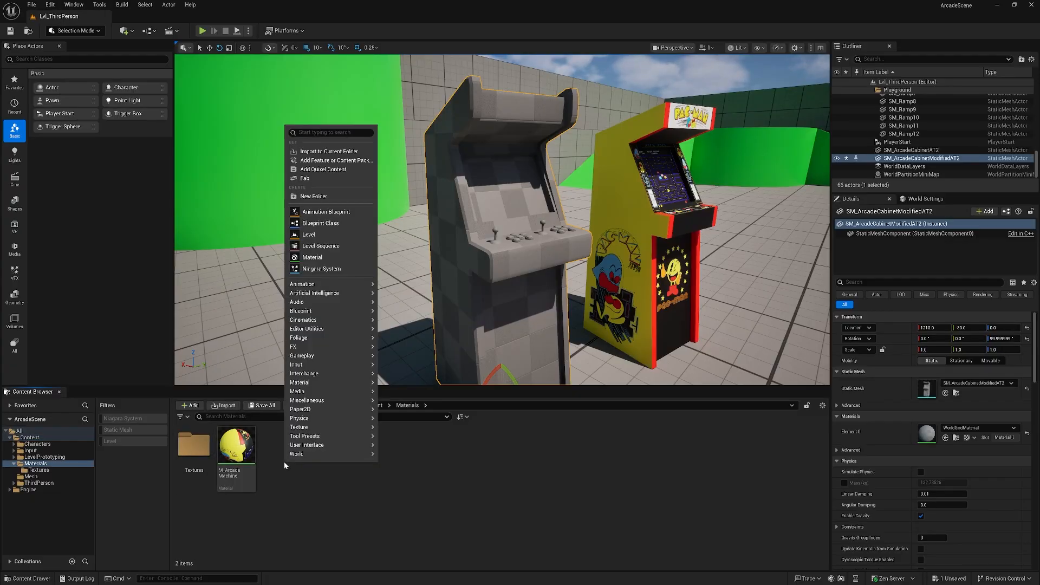
left_click(334, 258)
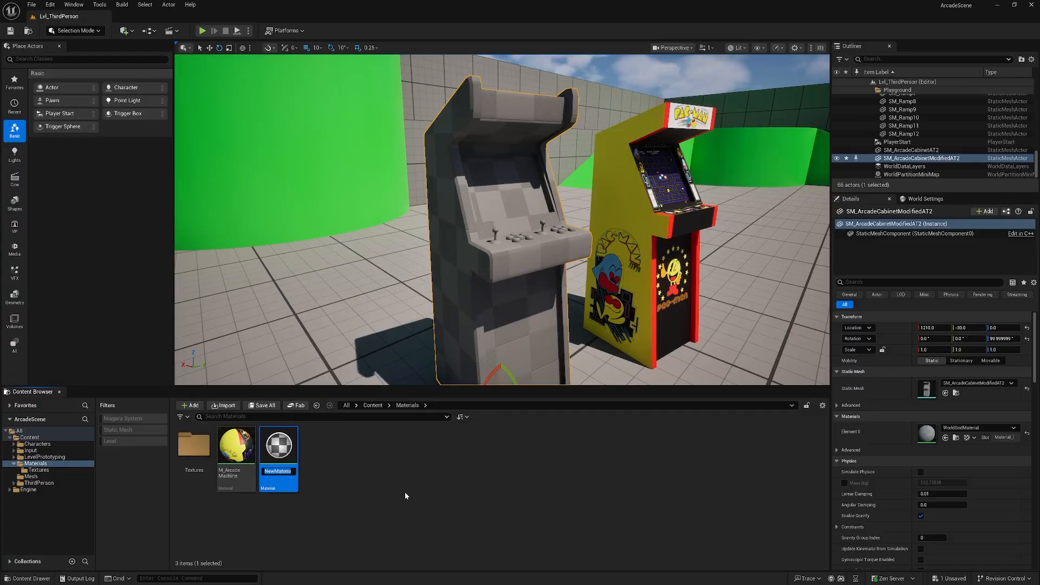
type("M_Arc")
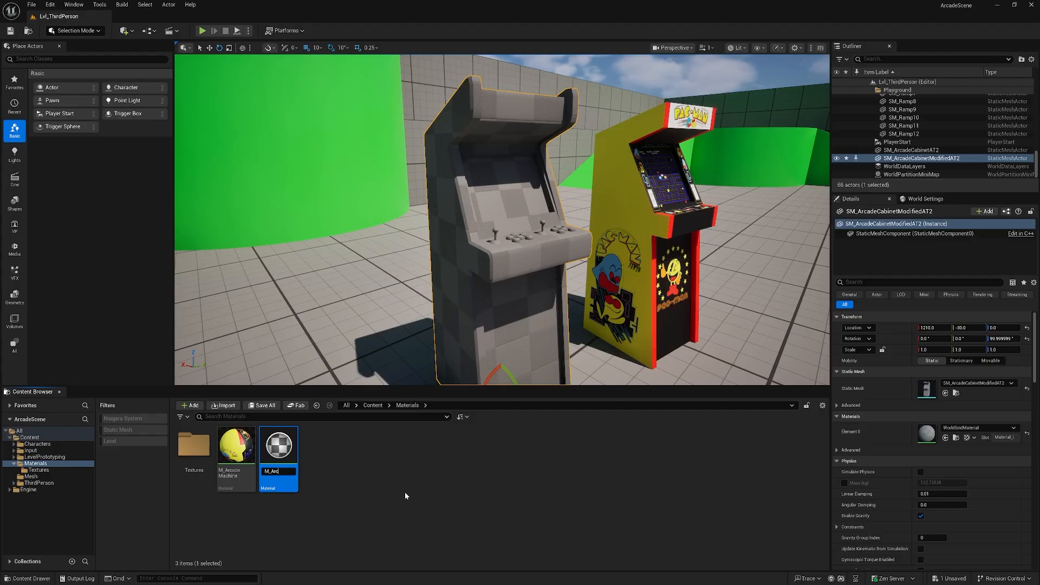
type("adeMachine")
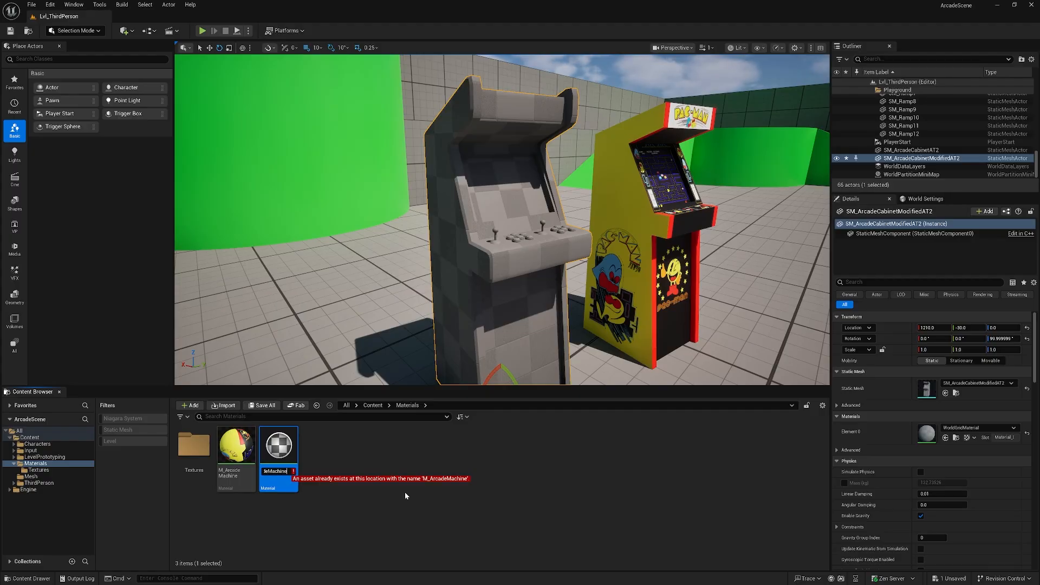
type("Modifie")
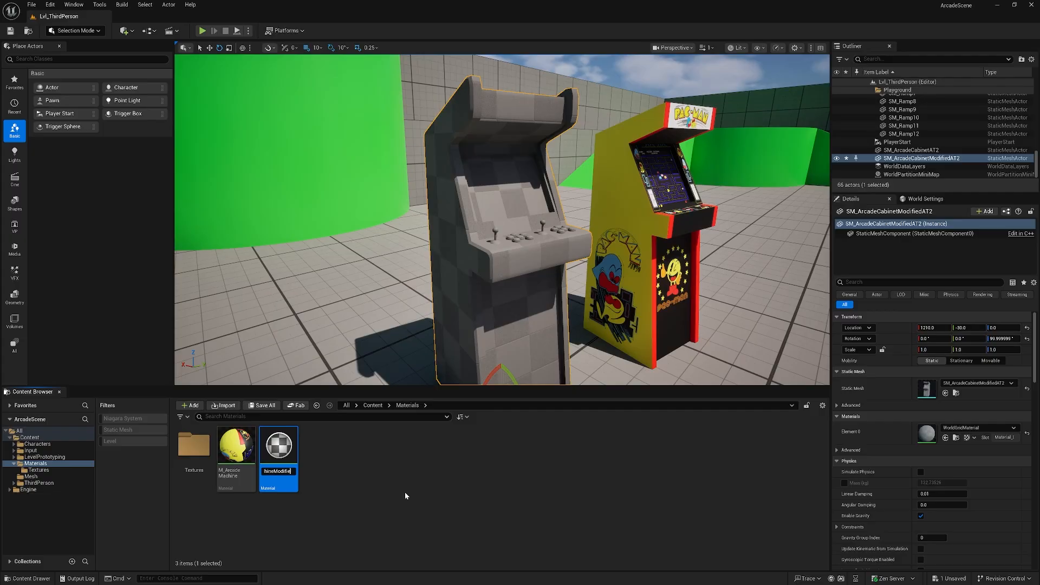
type("d")
key("Return")
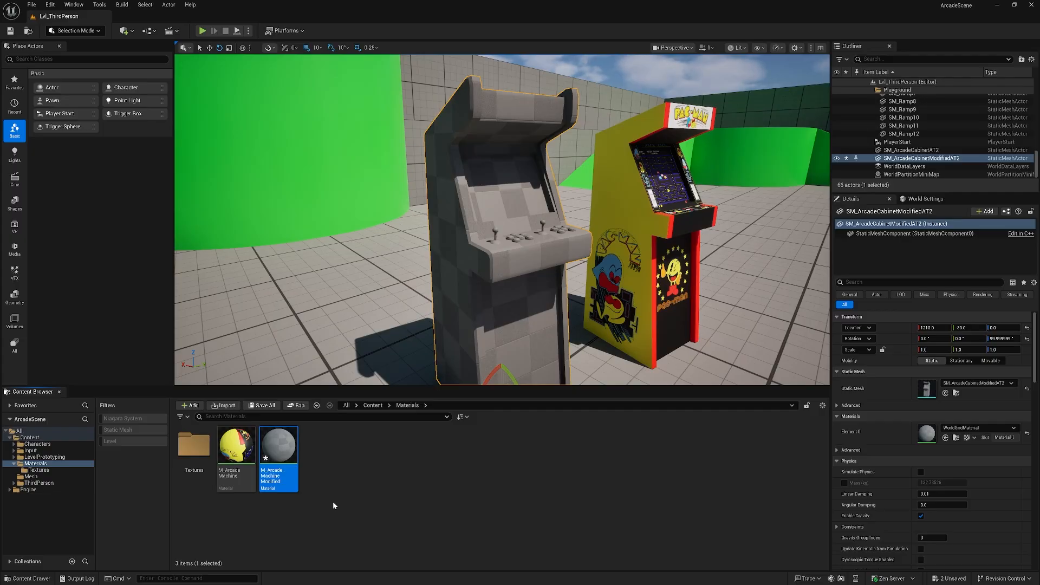
Open the new material and add a Texture Sample node wired to Base Color.
double_click(286, 448)
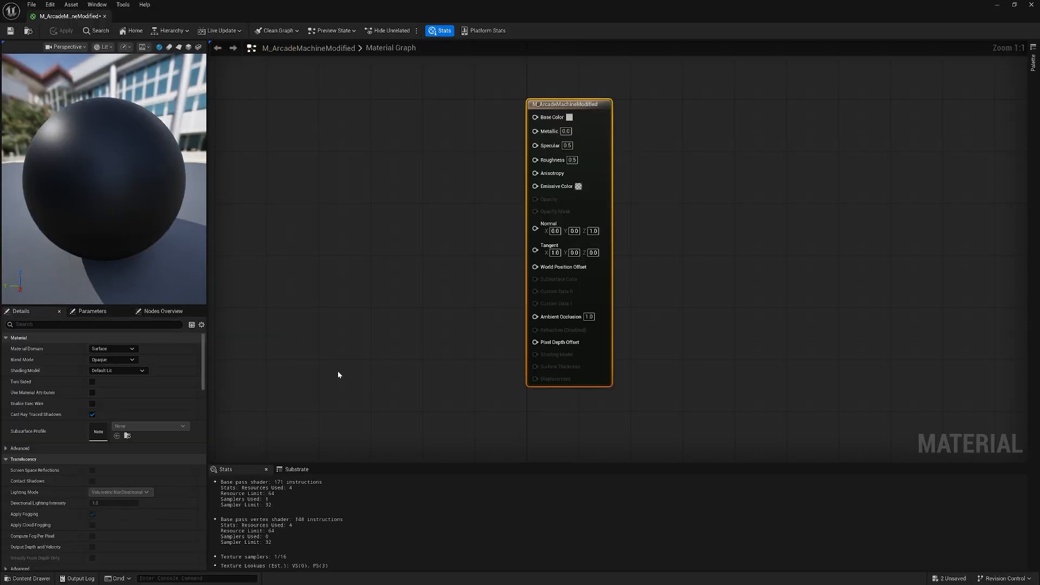
left_click_drag(538, 187, 595, 218)
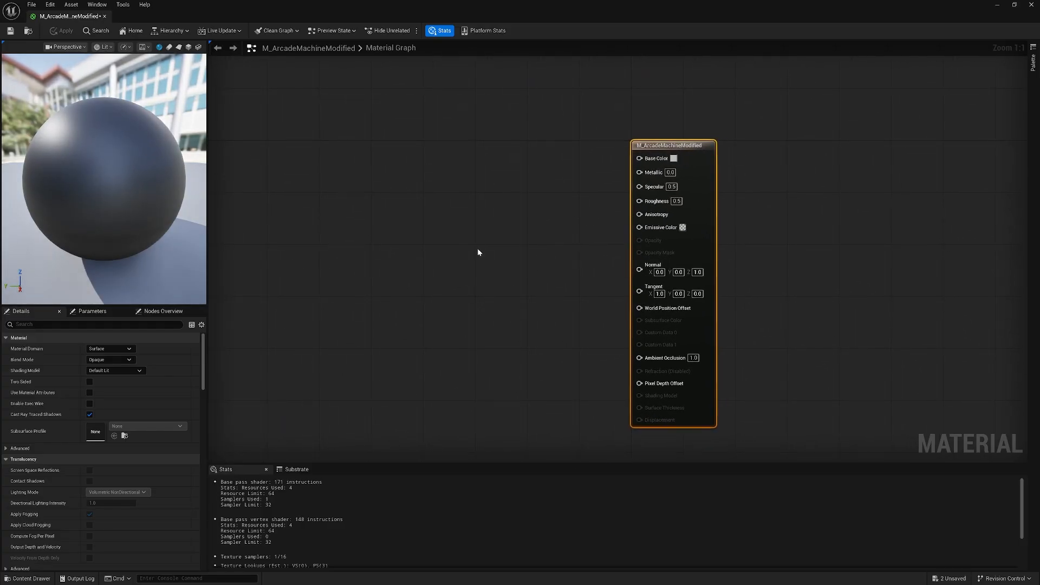
mouse_move(606, 164)
left_mouse_down()
mouse_move(644, 193)
mouse_move(598, 180)
left_mouse_up()
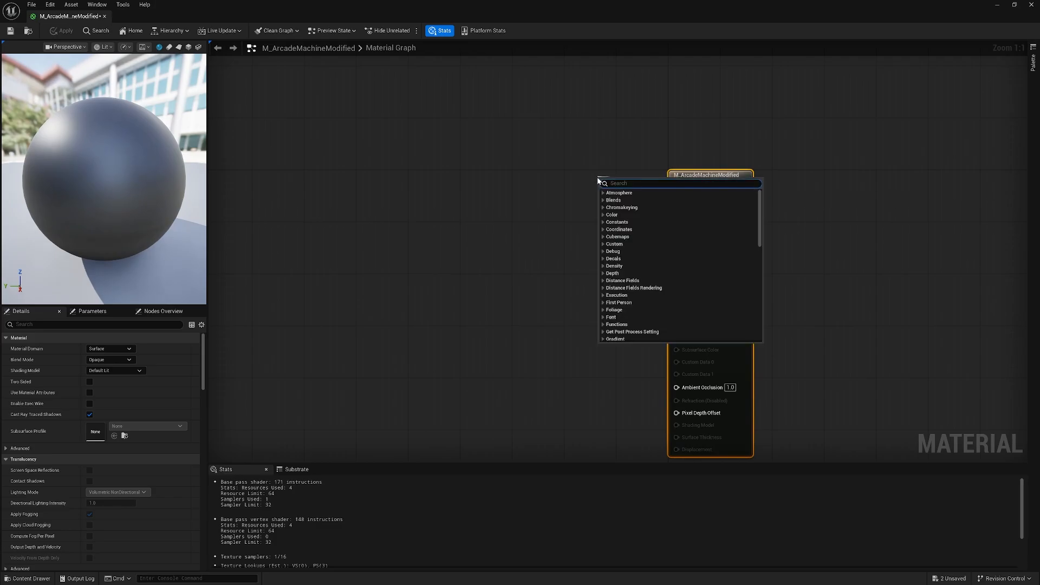
type("texture")
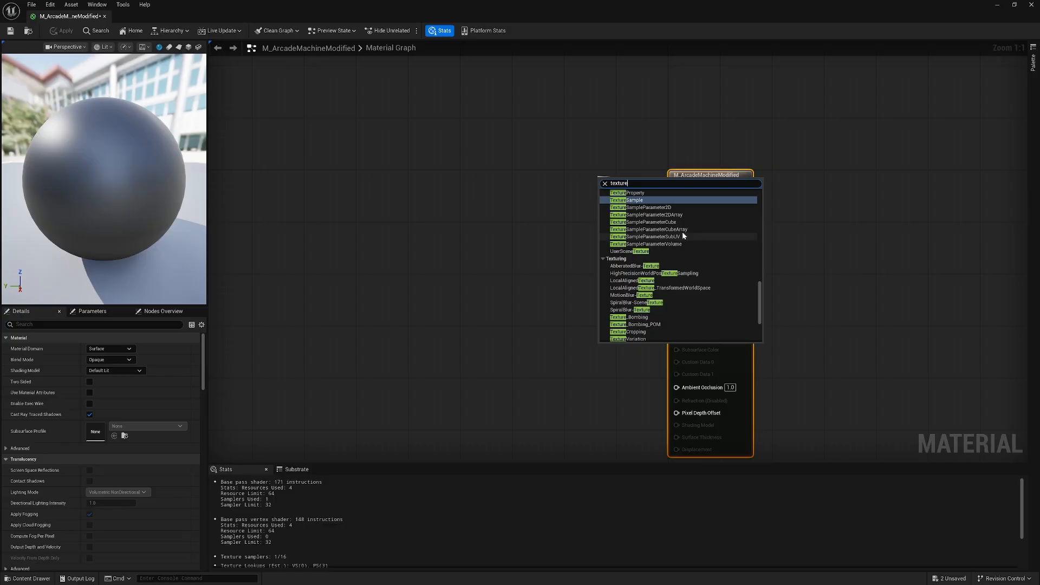
left_click(637, 200)
Add a Texture Object node feeding the Texture Sample's Tex input.
left_click_drag(620, 182, 489, 218)
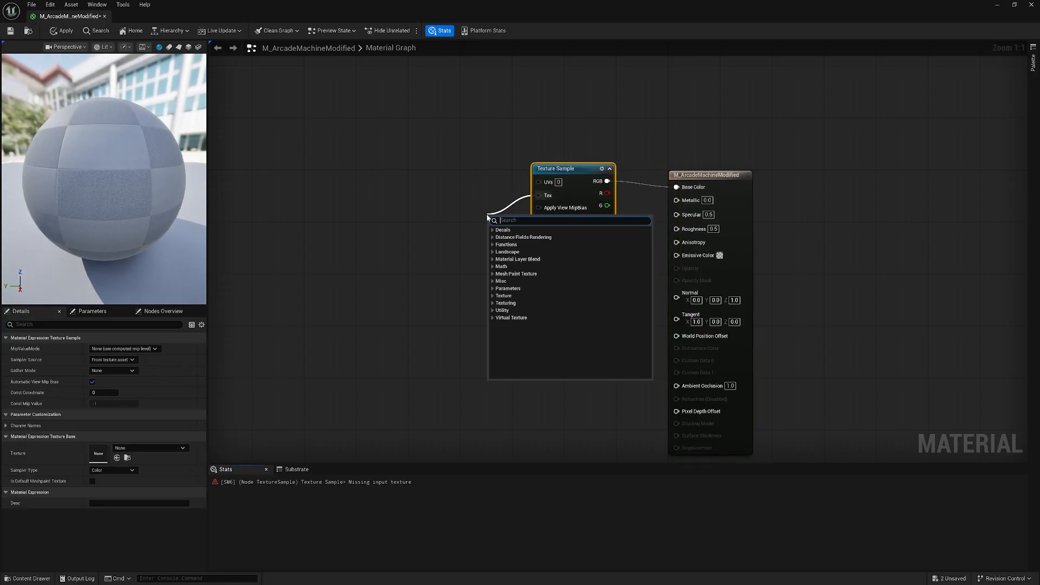
type("texture")
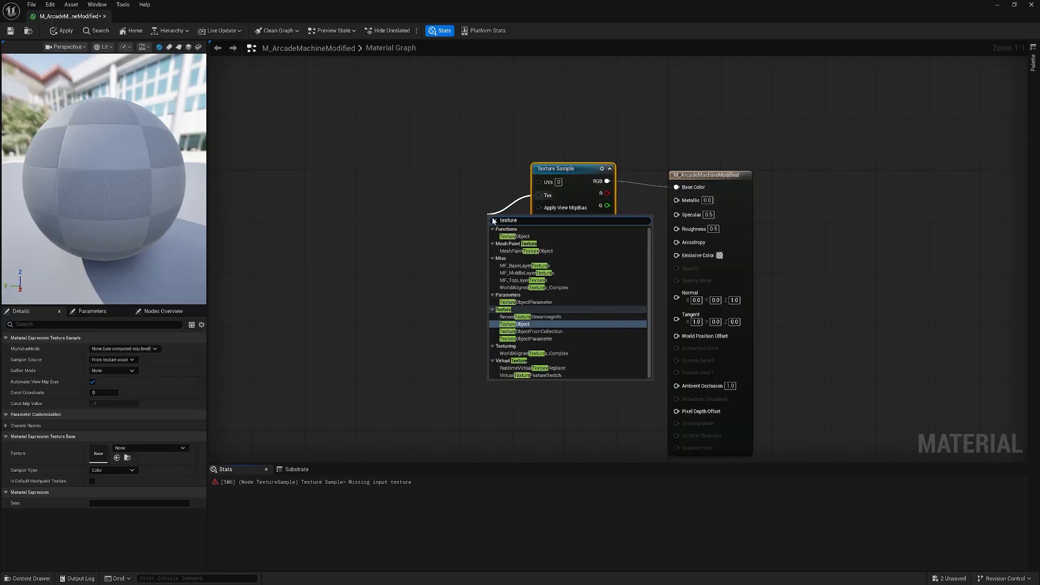
key("Return")
left_click_drag(510, 213, 470, 205)
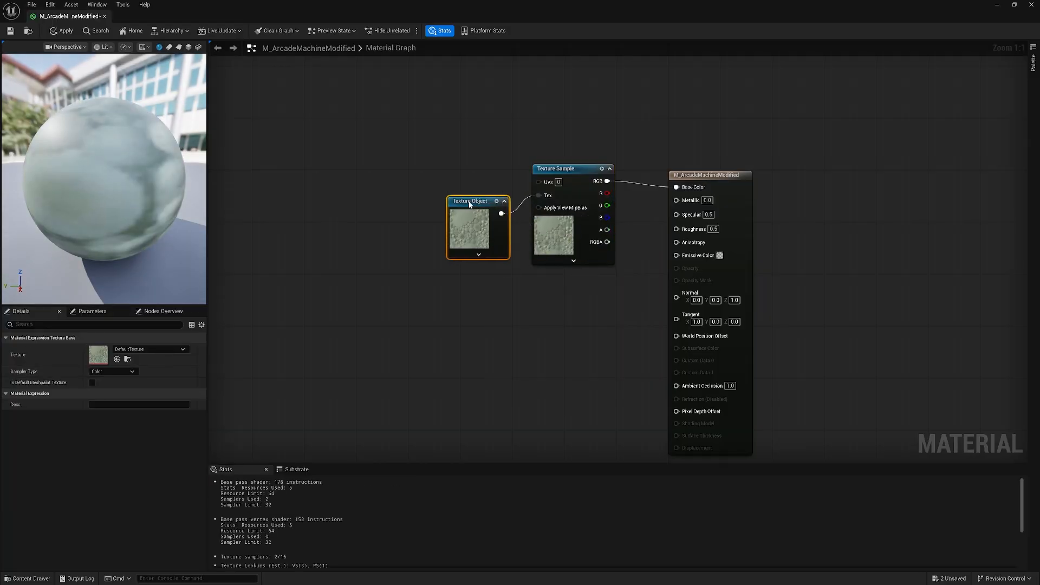
Set the Texture Object's texture to T_Base_ArcadeMachineModified.
left_click(157, 349)
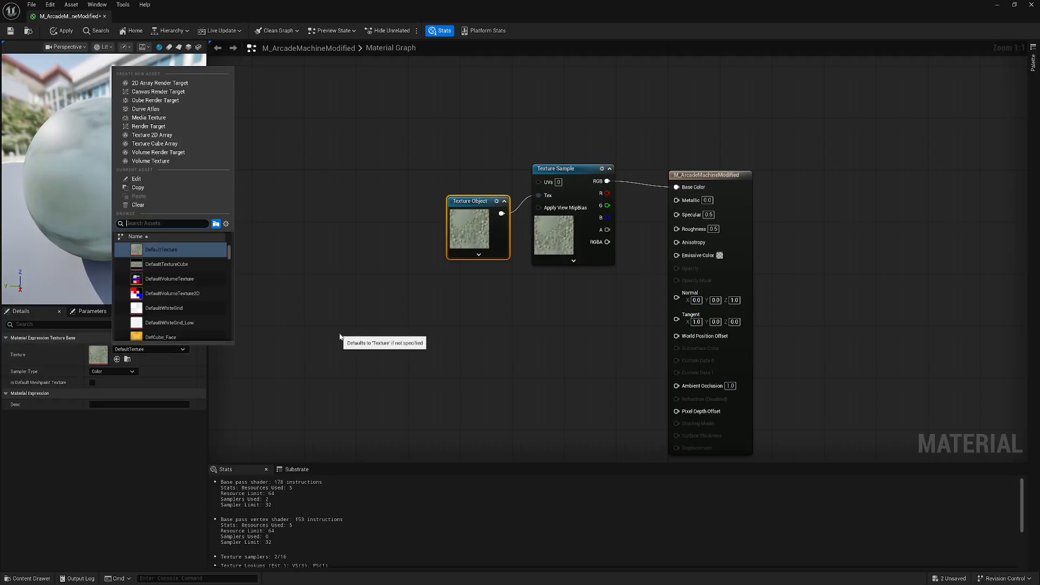
type("T_Ba")
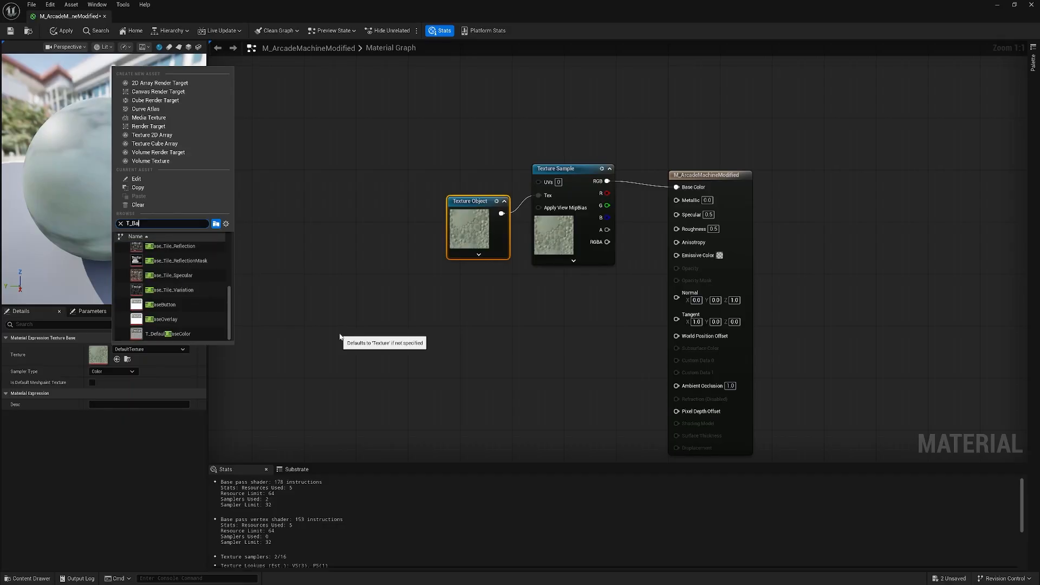
type("se_")
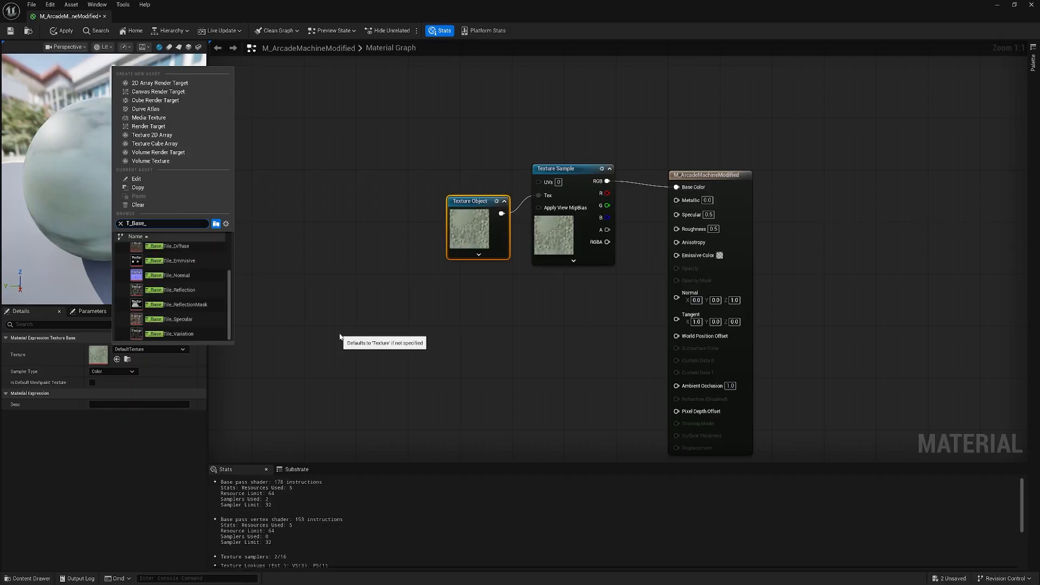
type("Ar")
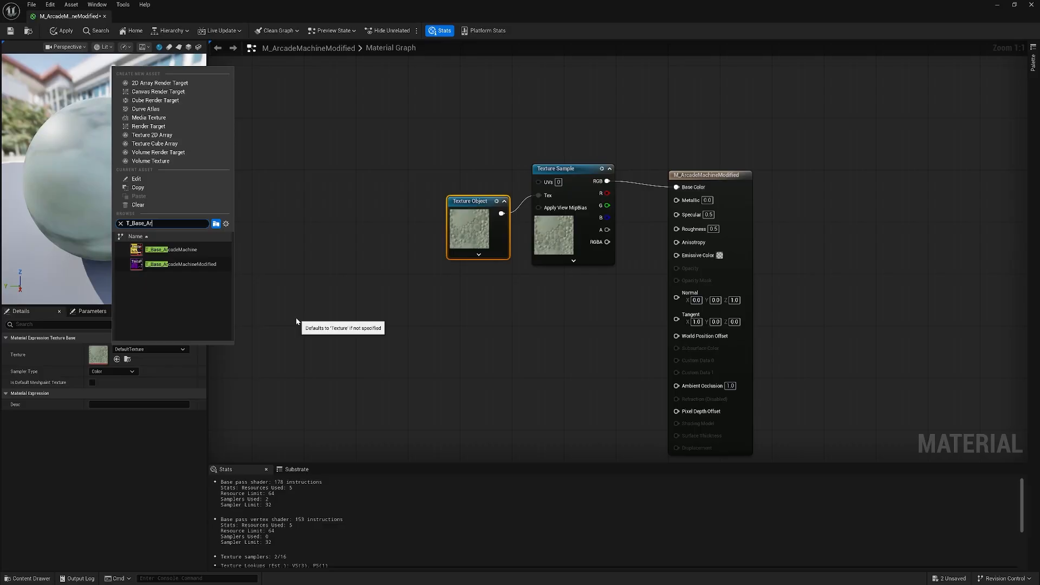
left_click(194, 263)
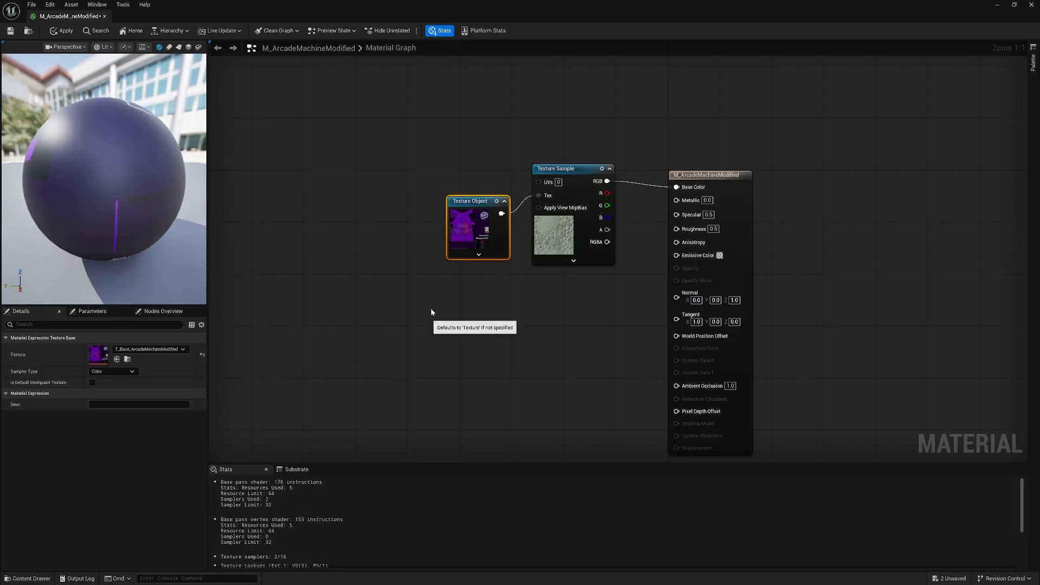
Rearrange the material nodes, then apply and save the material and leave the material editor.
left_click_drag(387, 129, 730, 355)
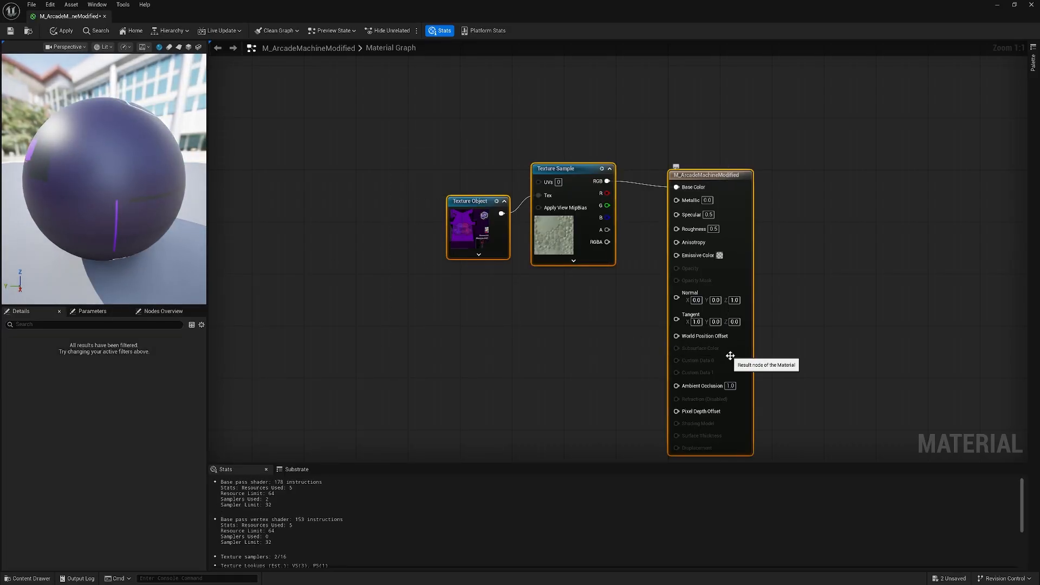
left_click(604, 317)
left_click_drag(609, 317, 563, 321)
left_click(61, 32)
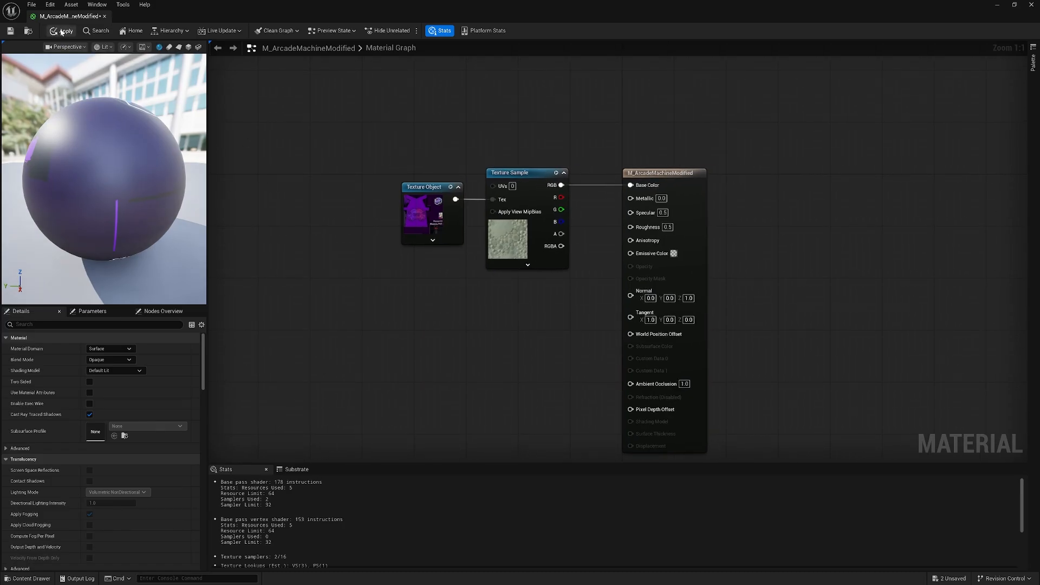
left_click(11, 31)
left_click(997, 6)
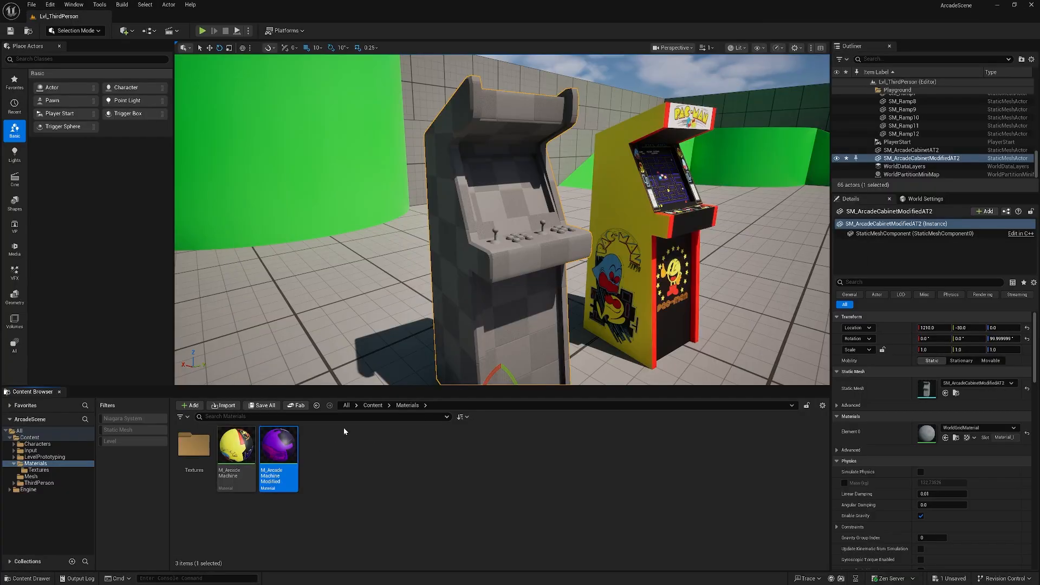
Assign M_ArcadeMachineModified to the SM_ArcadeCabinetModifiedAT2 mesh's material slot and save the mesh.
left_click(373, 405)
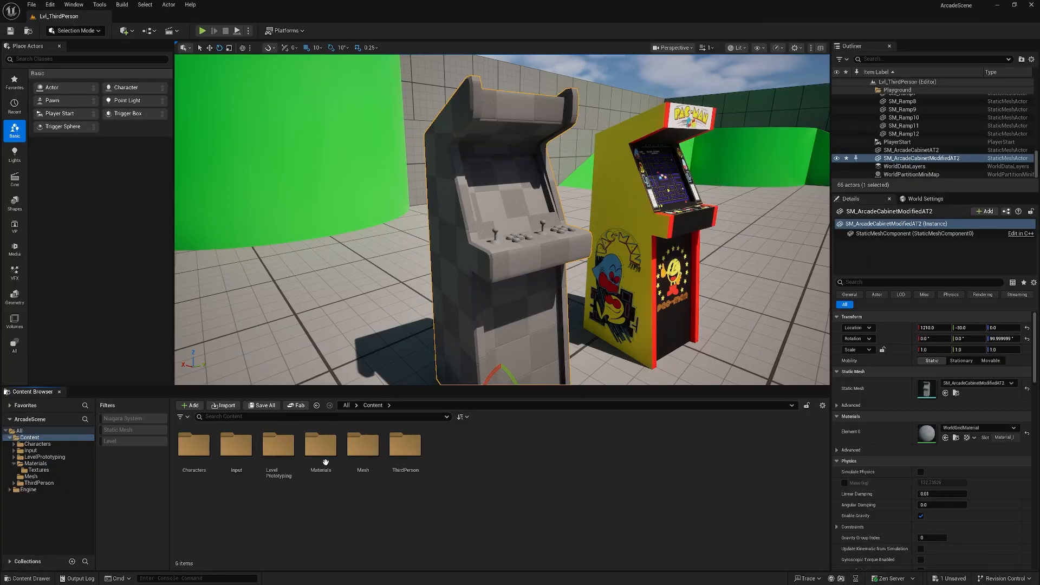
double_click(363, 446)
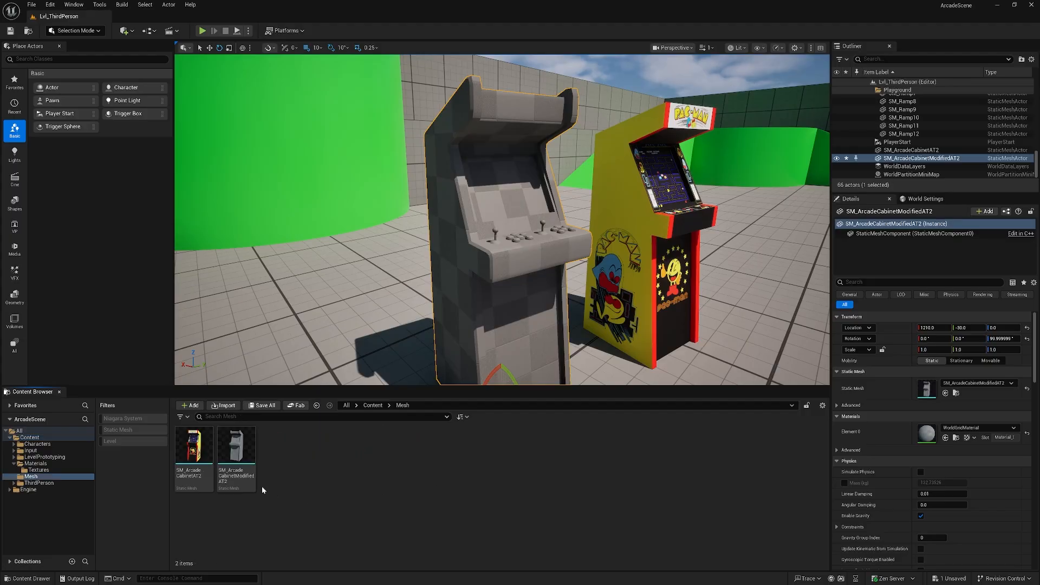
left_click(235, 449)
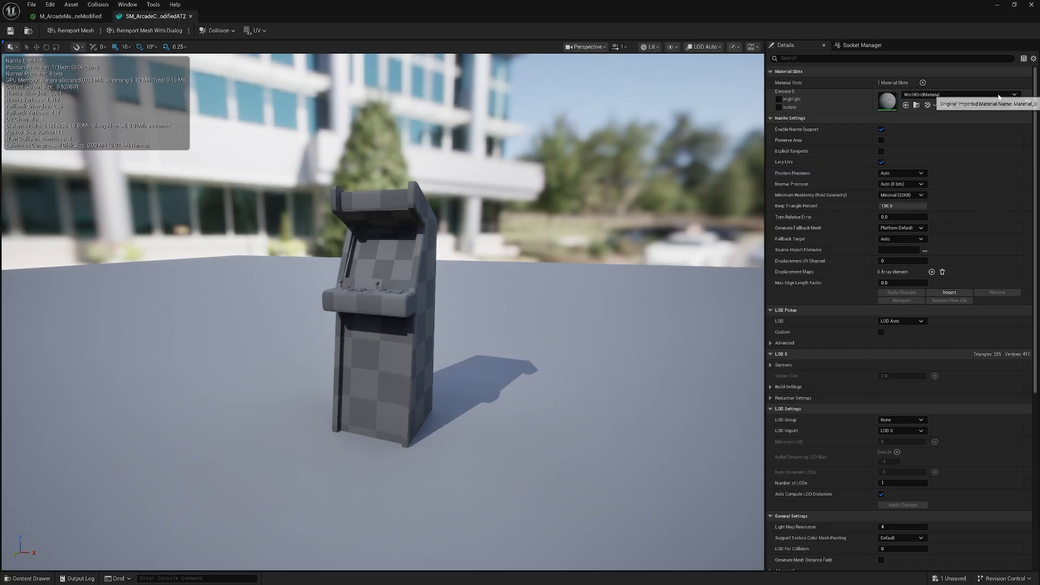
left_click(998, 95)
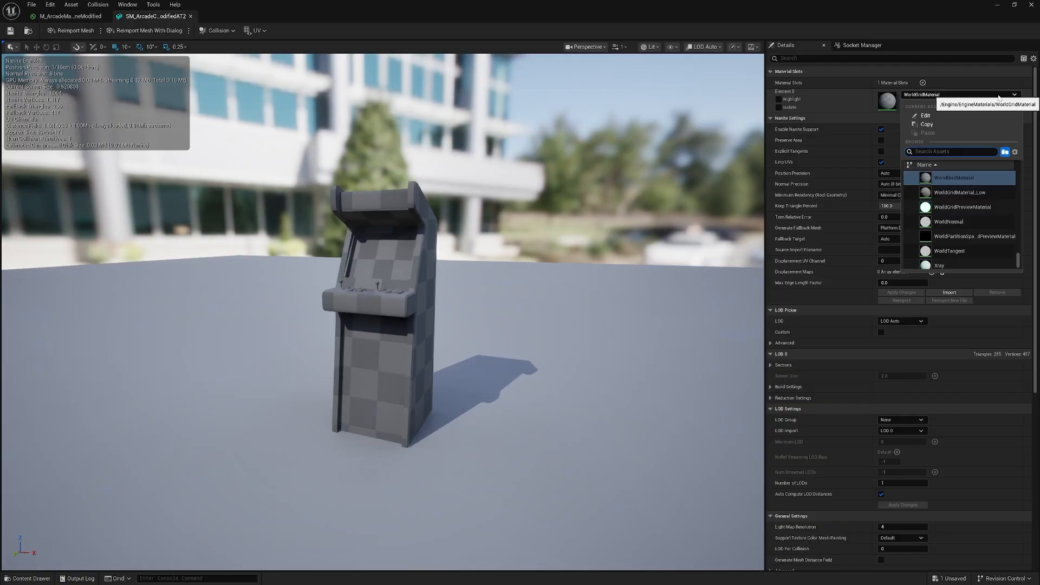
type("M_Arcade")
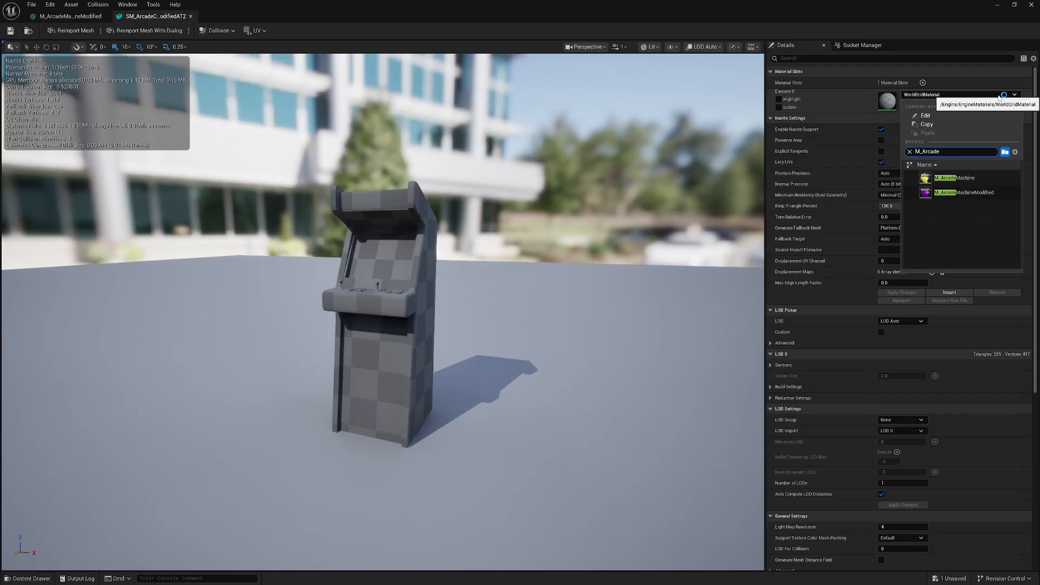
left_click(972, 191)
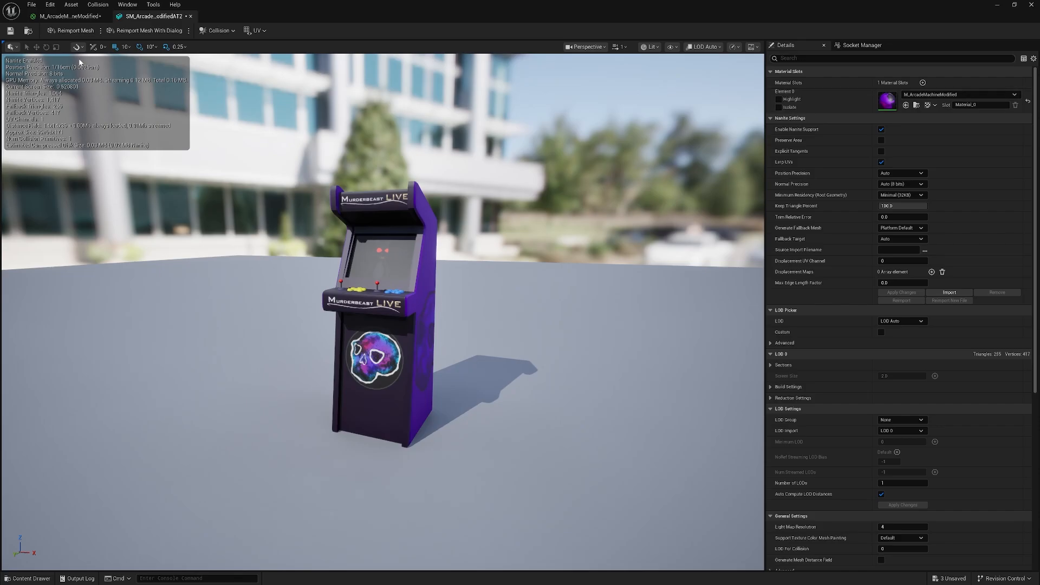
left_click(12, 30)
left_click(1031, 8)
Fly around the placed cabinet to inspect its new texture in the level.
left_click_drag(588, 269, 517, 282)
key("w")
key("d")
key("d")
key("a")
key("s")
key("d")
key("w")
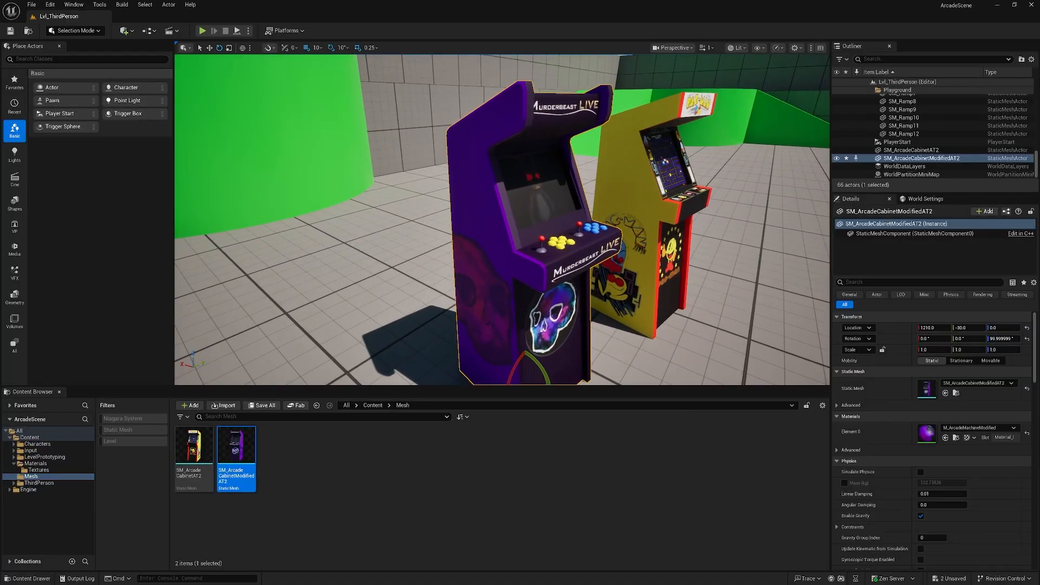